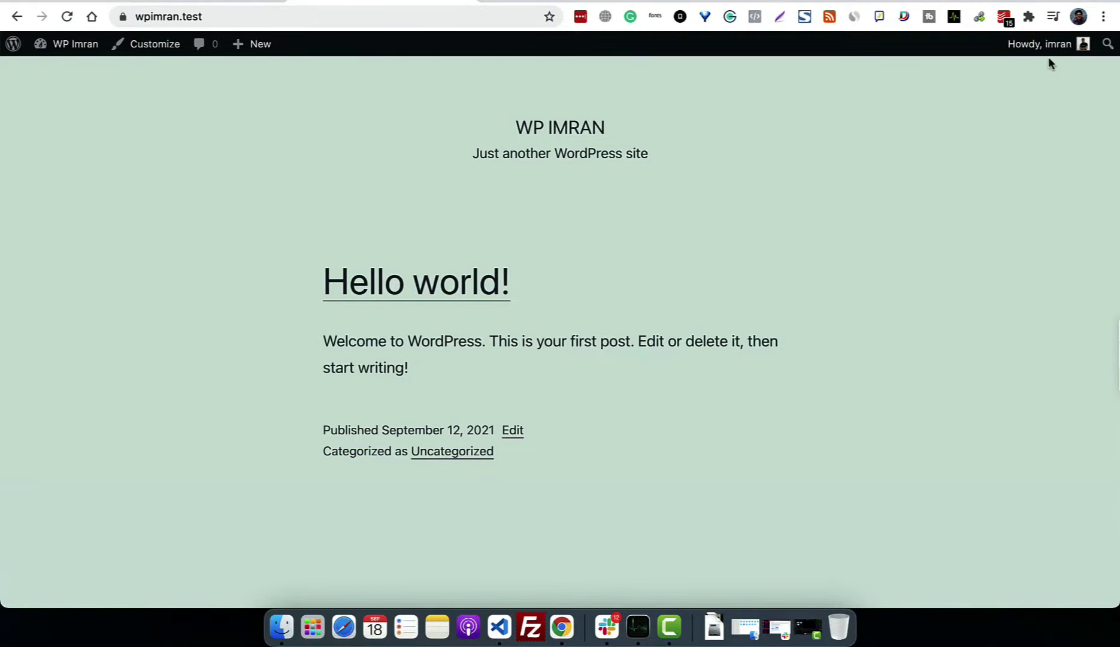
Step: Log out from the Howdy menu and return to the site's front page from the login screen
{"action": "mouse_move", "coordinate": [1054, 51]}
{"action": "left_click", "coordinate": [994, 121]}
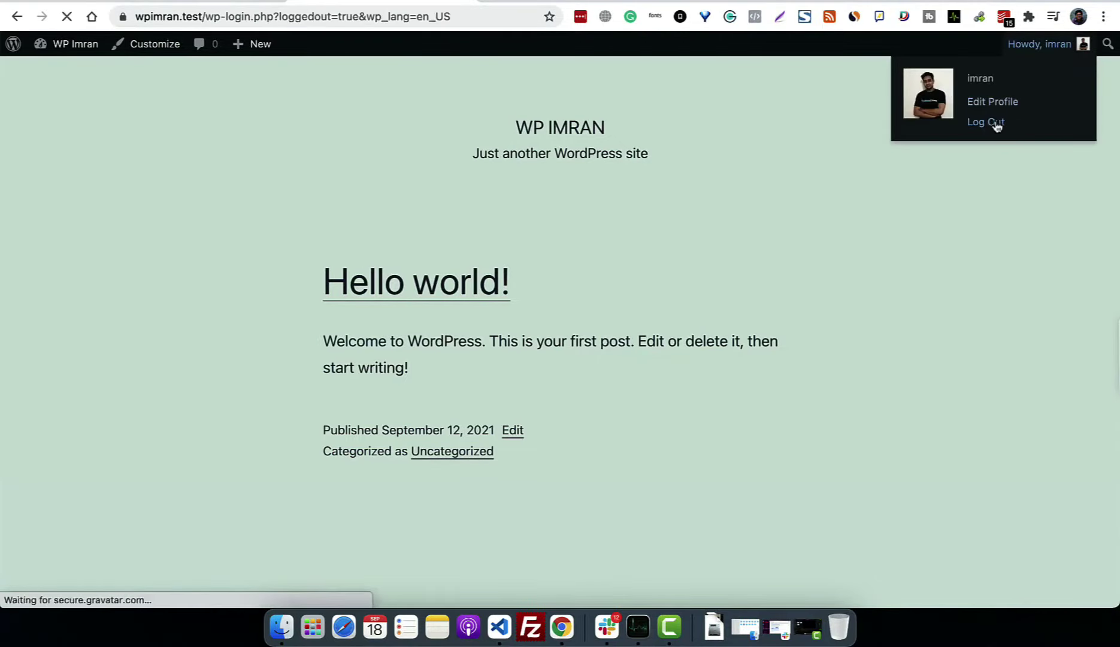
{"action": "left_click", "coordinate": [514, 507]}
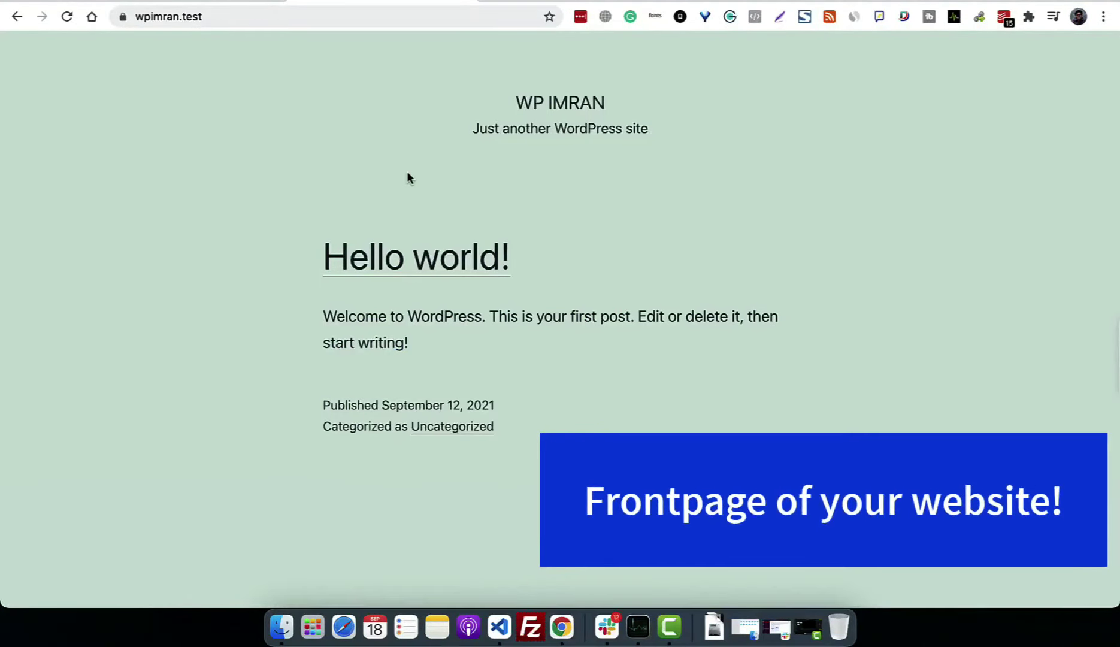
Step: Load the site's /wp-login.php address in the browser
{"action": "left_click", "coordinate": [334, 21]}
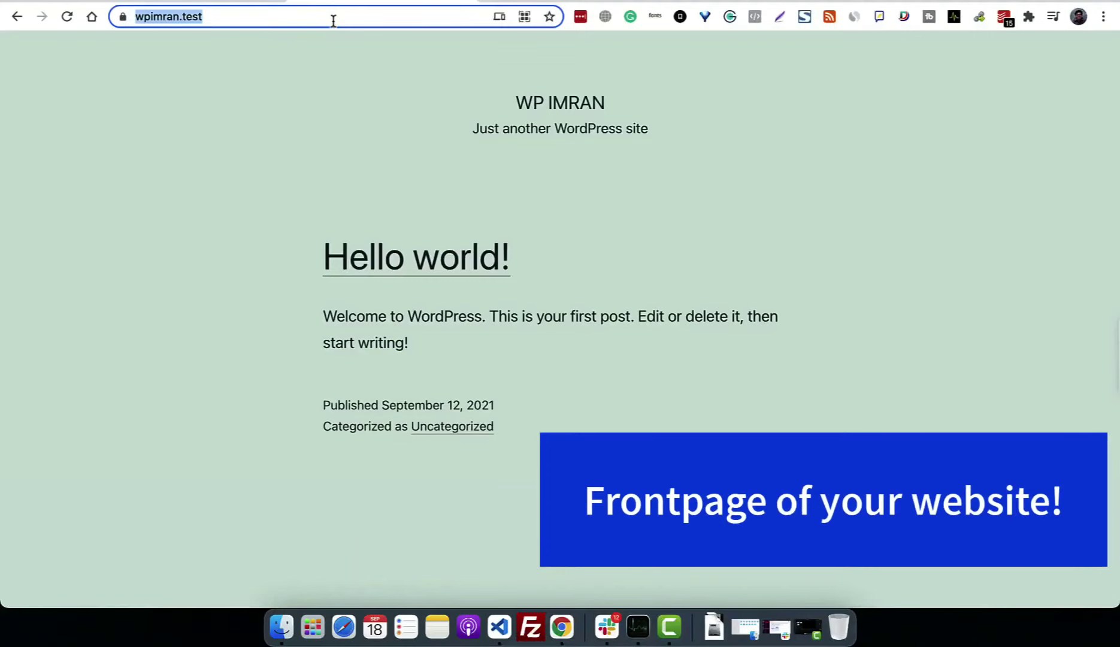
{"action": "left_click", "coordinate": [351, 21]}
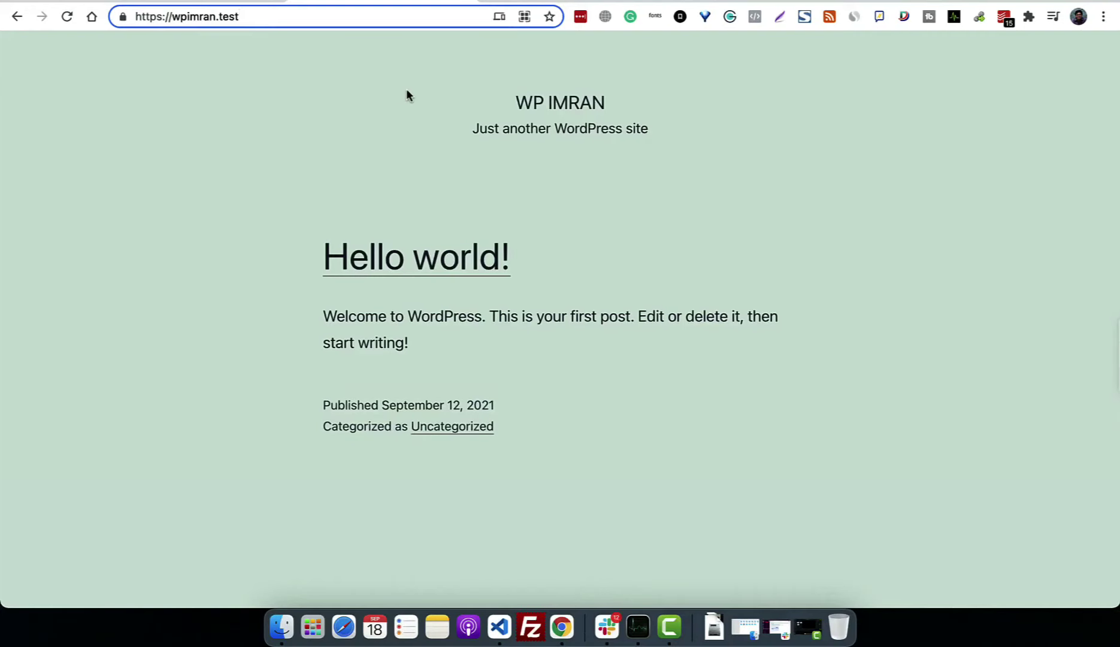
{"action": "type", "text": "/w"}
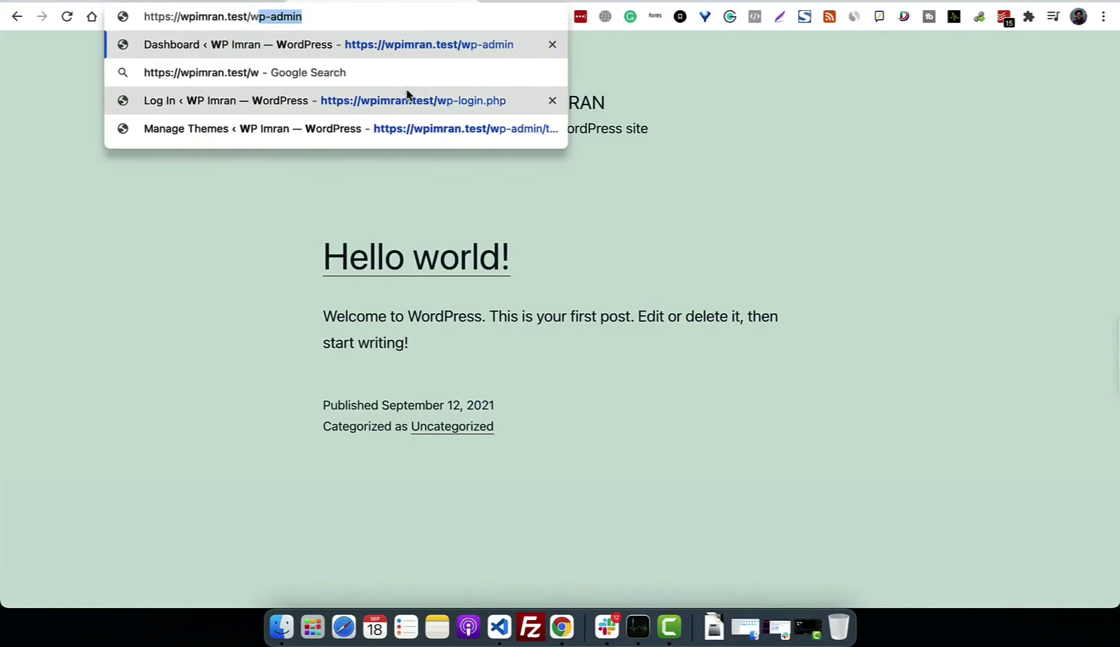
{"action": "type", "text": "p-admin"}
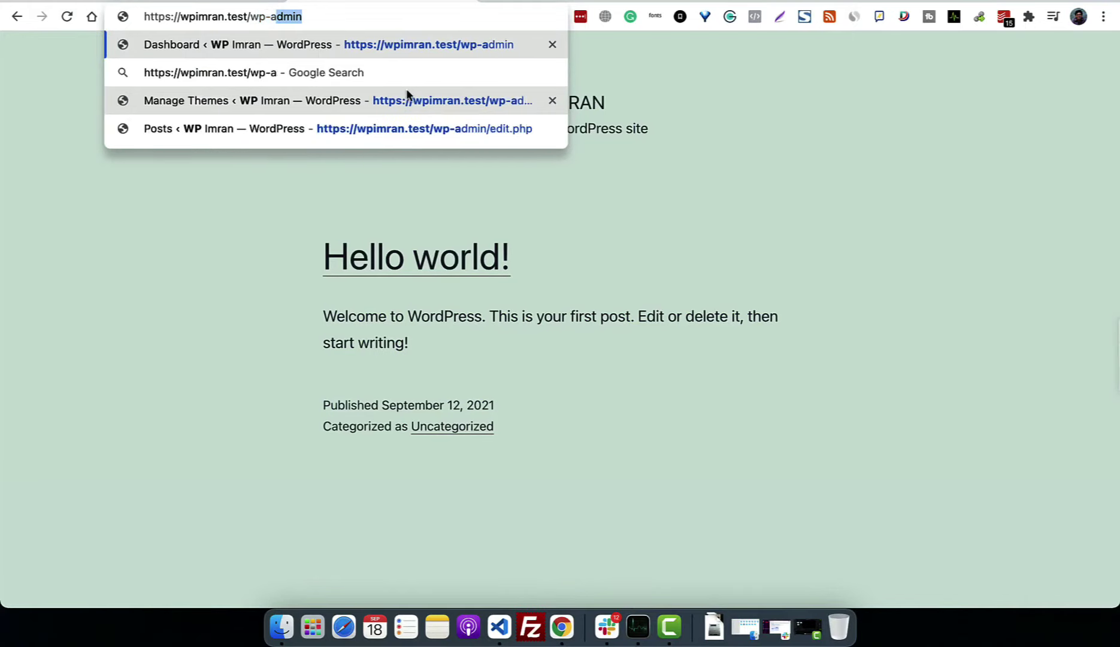
{"action": "type", "text": "/"}
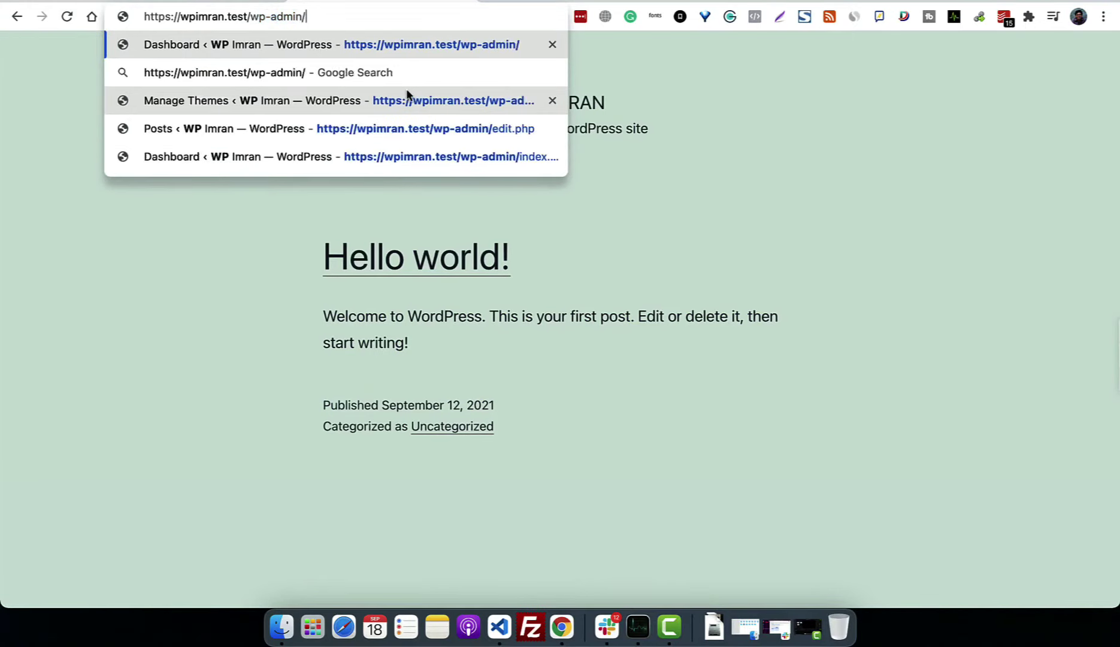
{"action": "key", "text": "BackSpace"}
{"action": "key", "text": "BackSpace"}
{"action": "key", "text": "BackSpace"}
{"action": "key", "text": "BackSpace"}
{"action": "key", "text": "BackSpace"}
{"action": "key", "text": "BackSpace"}
{"action": "type", "text": "login."}
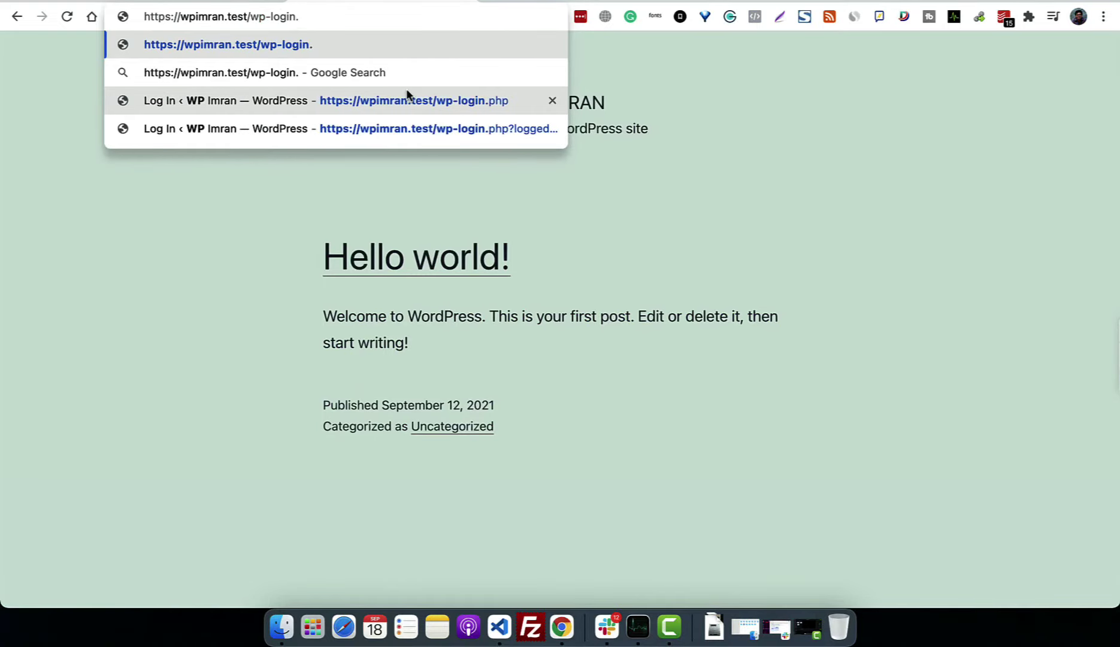
{"action": "type", "text": "php"}
{"action": "key", "text": "Return"}
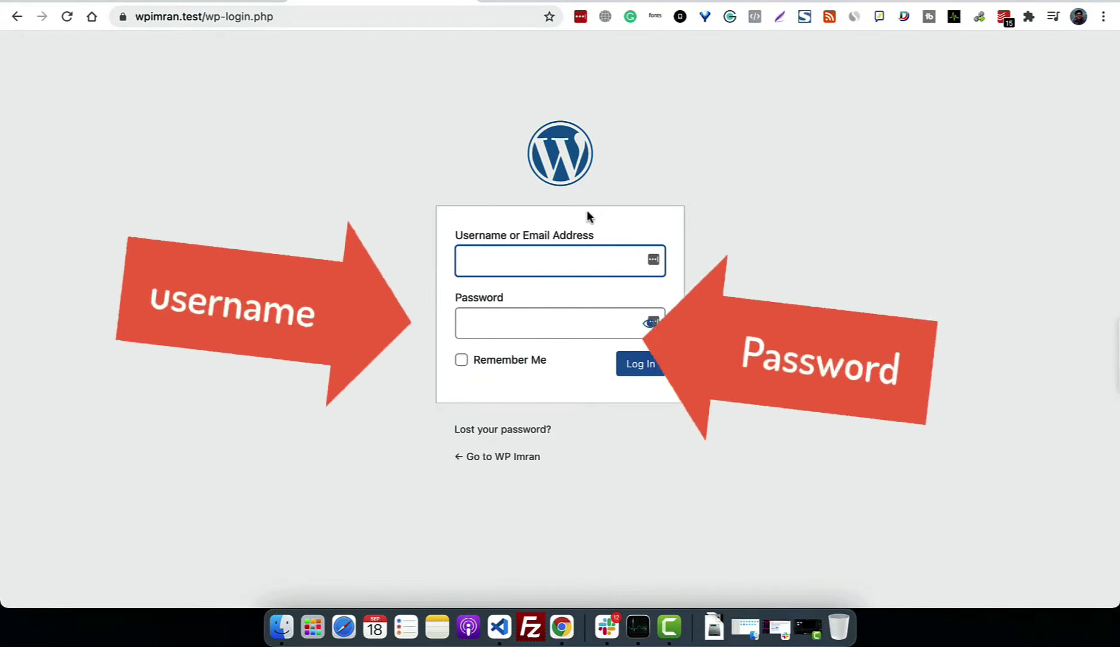
Step: Sign in with the admin username and password
{"action": "type", "text": "imran"}
{"action": "key", "text": "Tab"}
{"action": "type", "text": "a*******"}
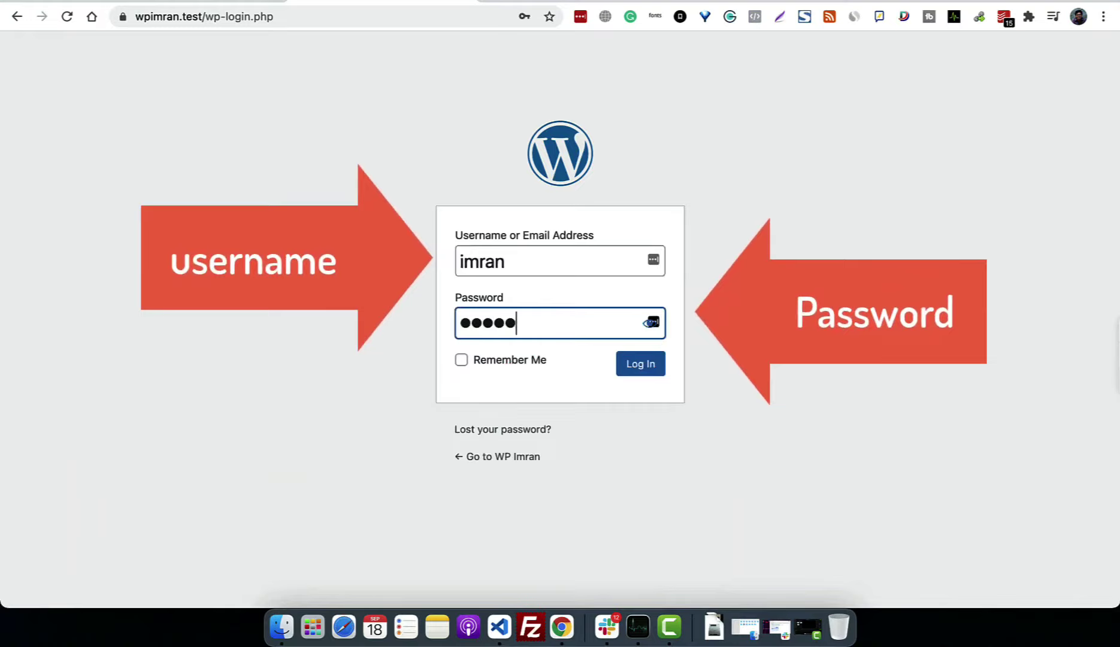
{"action": "left_click", "coordinate": [645, 372]}
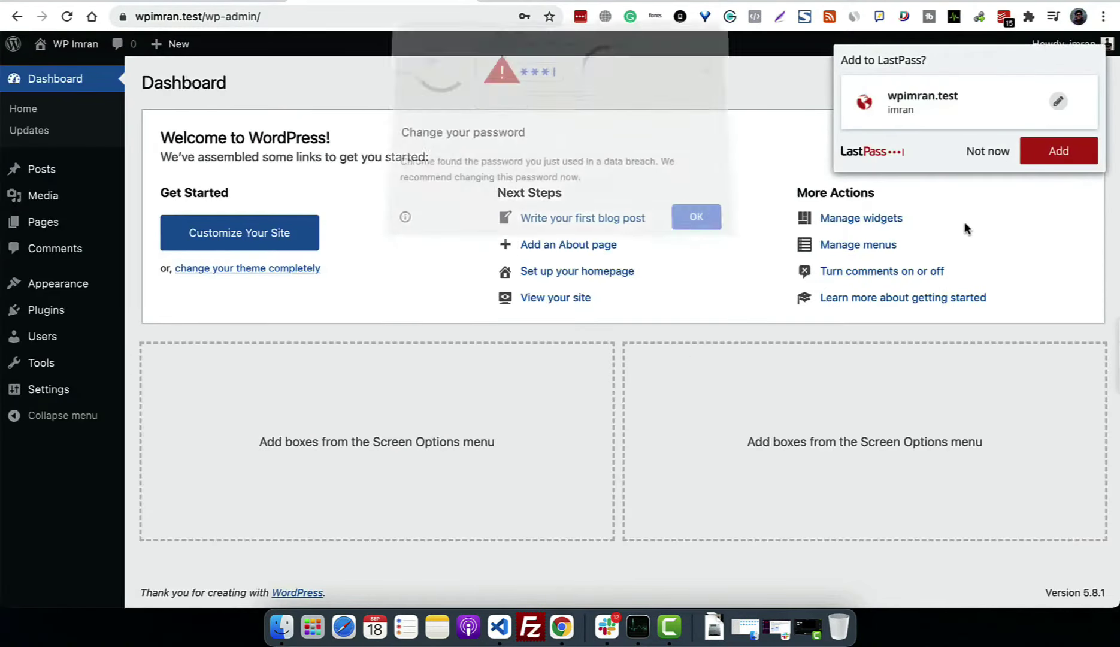
Step: Dismiss the change-password warning, the LastPass offer and Chrome's save-password prompt
{"action": "left_click", "coordinate": [698, 226]}
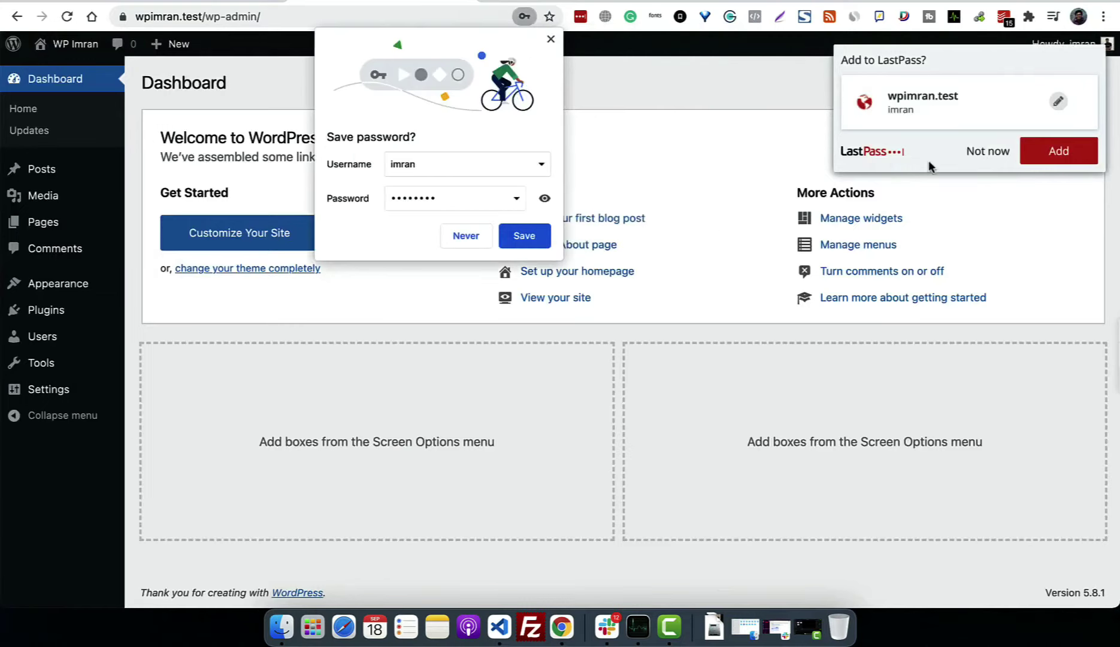
{"action": "left_click", "coordinate": [986, 159]}
{"action": "left_click", "coordinate": [479, 237]}
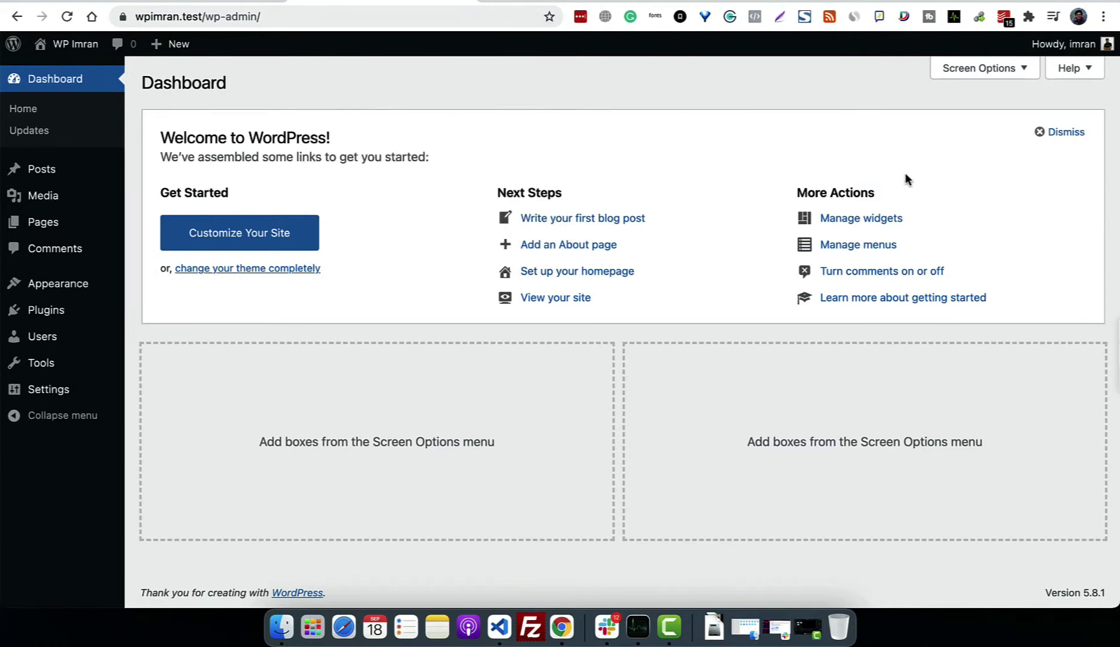
Step: In Screen Options, tick Activity, Quick Draft, Events and News, At a Glance and Site Health Status
{"action": "left_click", "coordinate": [999, 67]}
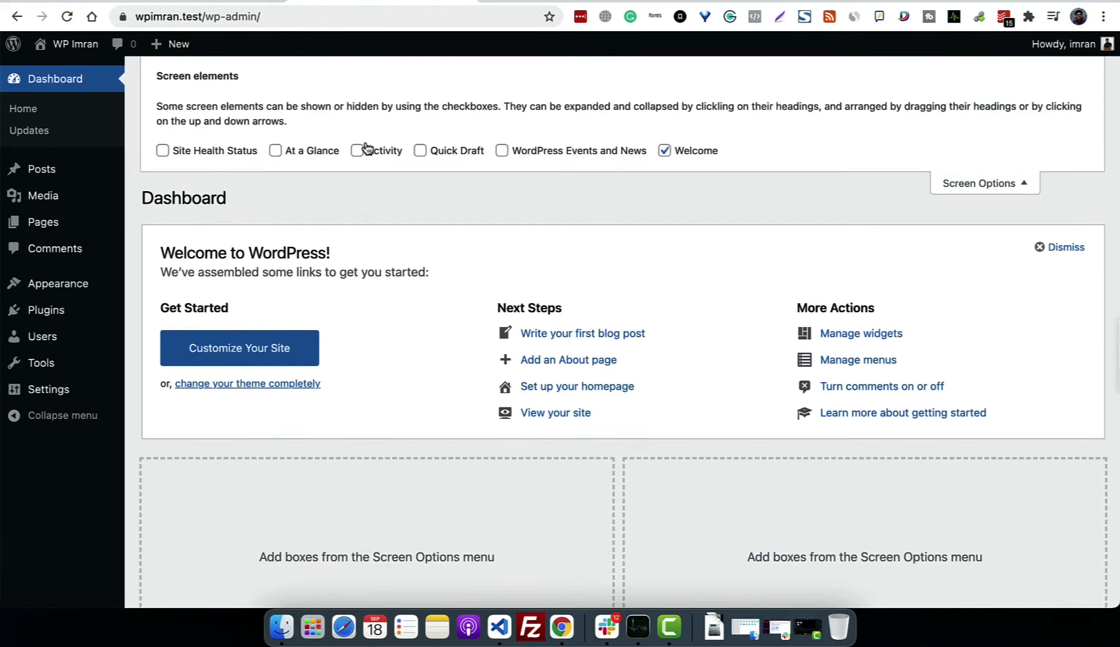
{"action": "left_click", "coordinate": [365, 150]}
{"action": "left_click", "coordinate": [448, 152]}
{"action": "left_click", "coordinate": [542, 152]}
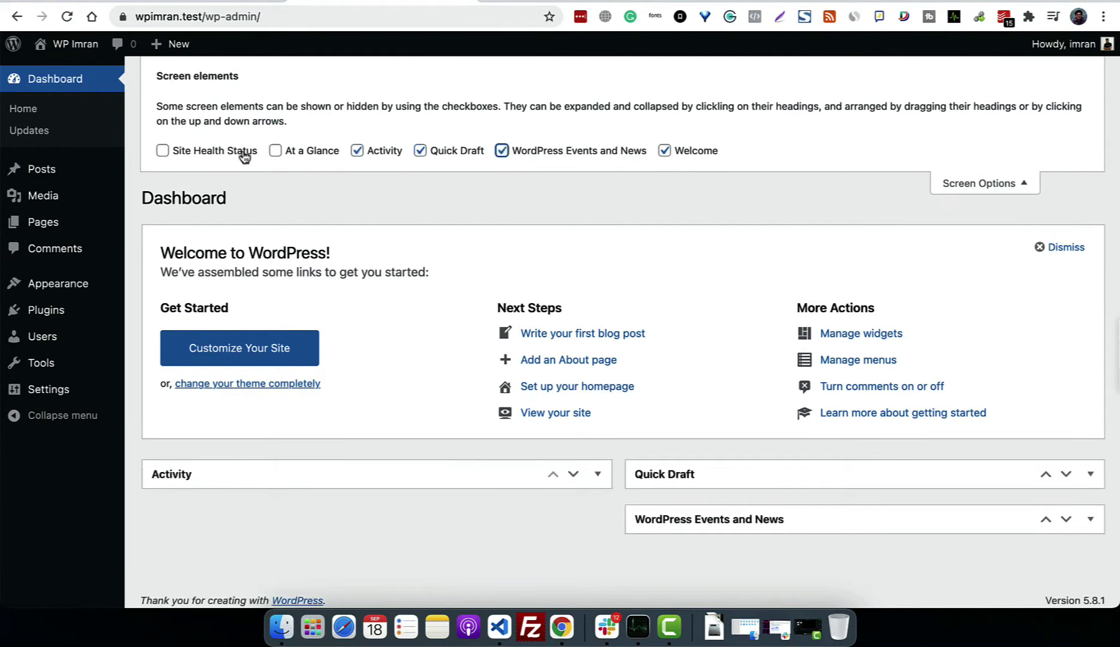
{"action": "left_click", "coordinate": [275, 153]}
{"action": "left_click", "coordinate": [220, 151]}
{"action": "left_click", "coordinate": [988, 184]}
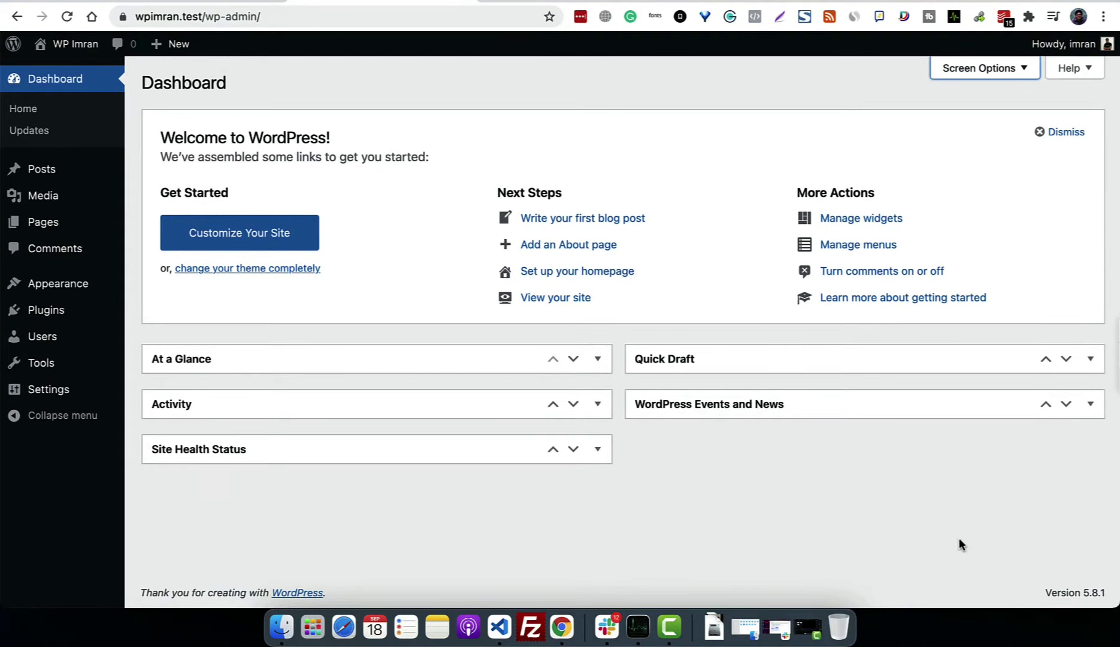
Step: Expand the At a Glance, Quick Draft, Activity, Events and News, and Site Health Status boxes
{"action": "left_click", "coordinate": [512, 363]}
{"action": "left_click", "coordinate": [831, 358]}
{"action": "scroll", "coordinate": [740, 519], "scroll_direction": "down", "scroll_amount": 3}
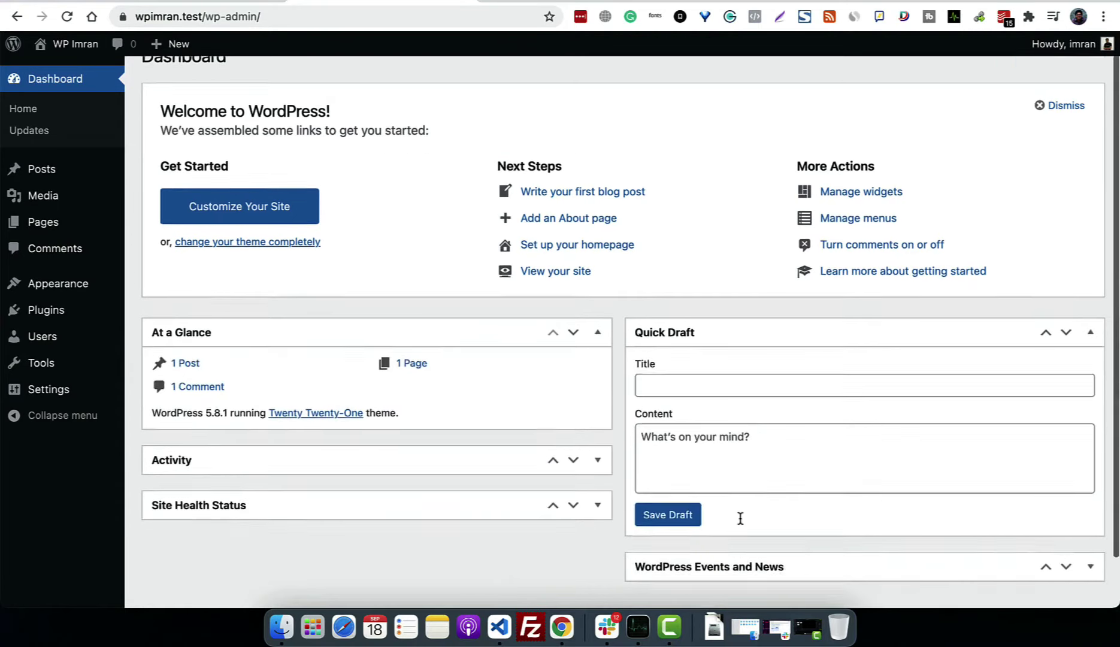
{"action": "left_click", "coordinate": [515, 410]}
{"action": "scroll", "coordinate": [463, 533], "scroll_direction": "down", "scroll_amount": 5}
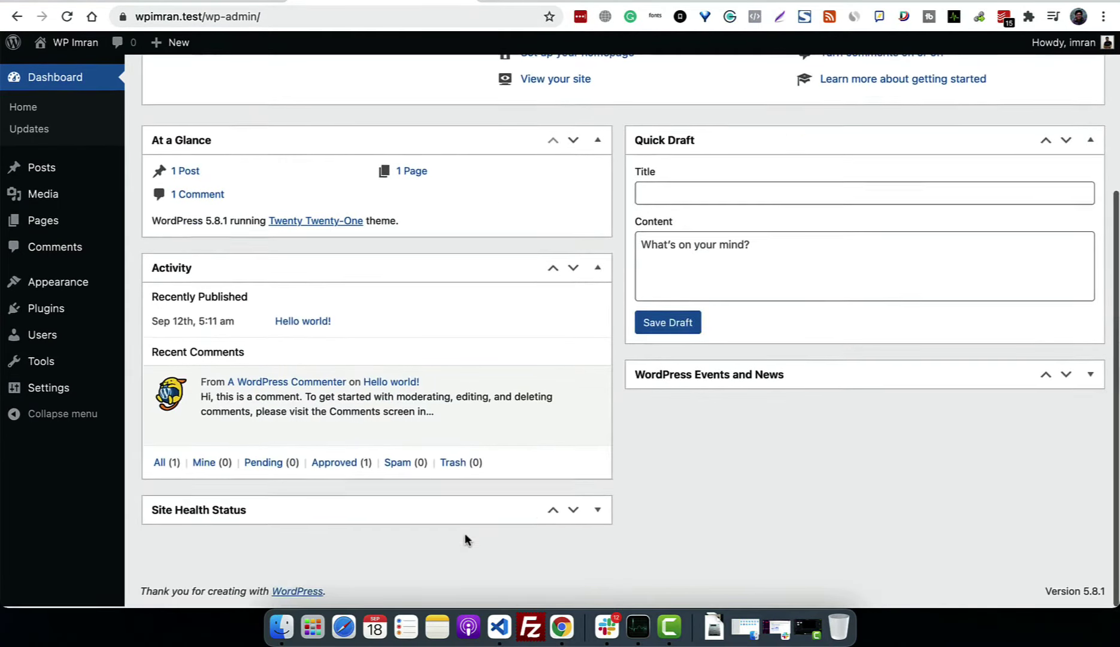
{"action": "left_click", "coordinate": [754, 382]}
{"action": "left_click", "coordinate": [495, 510]}
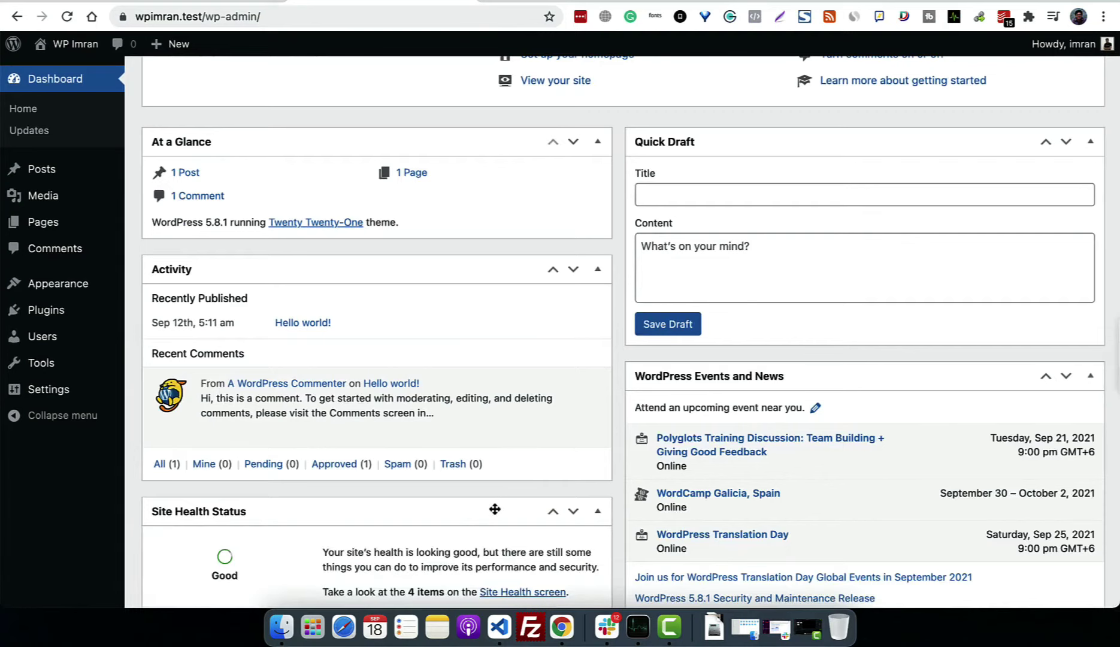
{"action": "scroll", "coordinate": [494, 509], "scroll_direction": "up", "scroll_amount": 8}
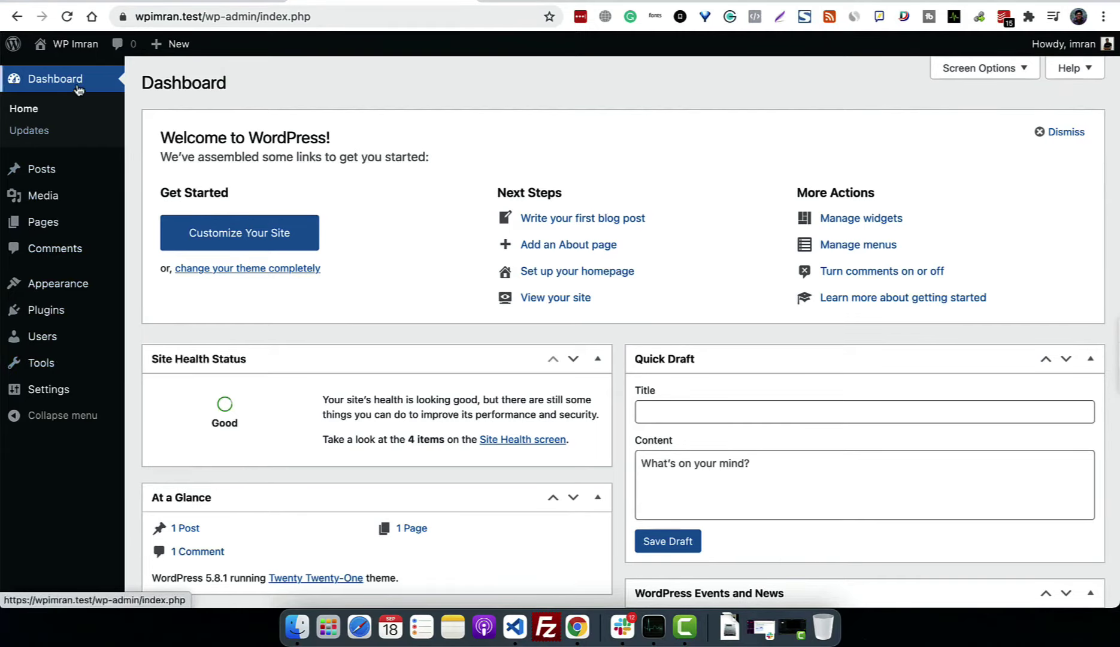
Step: Collapse and re-expand the admin sidebar, then go to the Posts list
{"action": "left_click", "coordinate": [70, 422]}
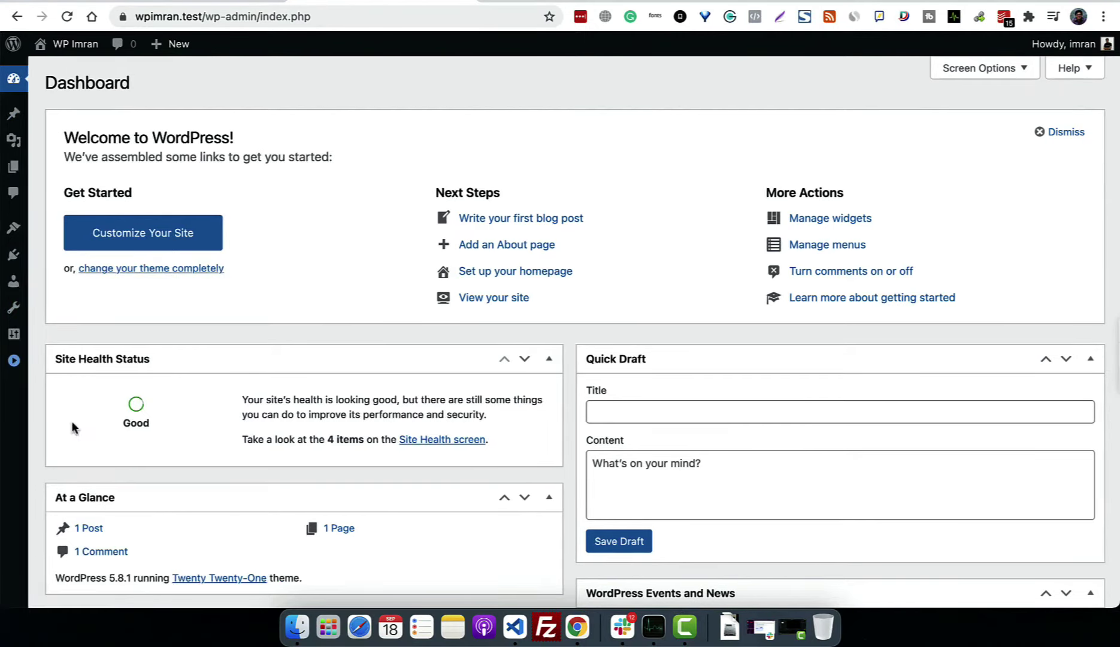
{"action": "left_click", "coordinate": [18, 360]}
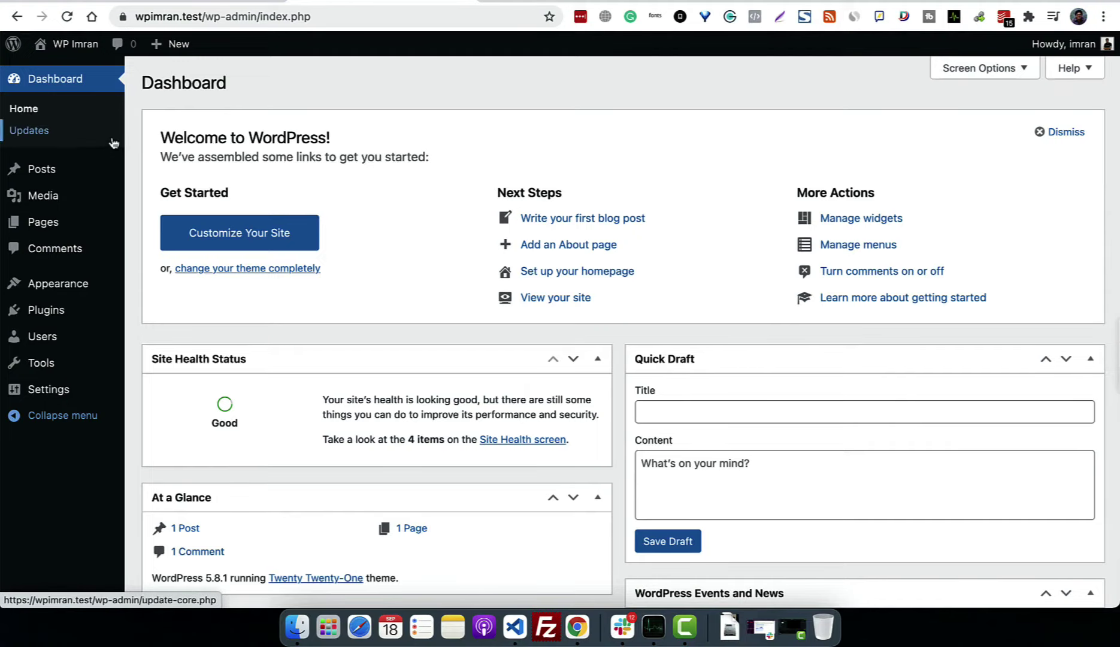
{"action": "left_click", "coordinate": [90, 180]}
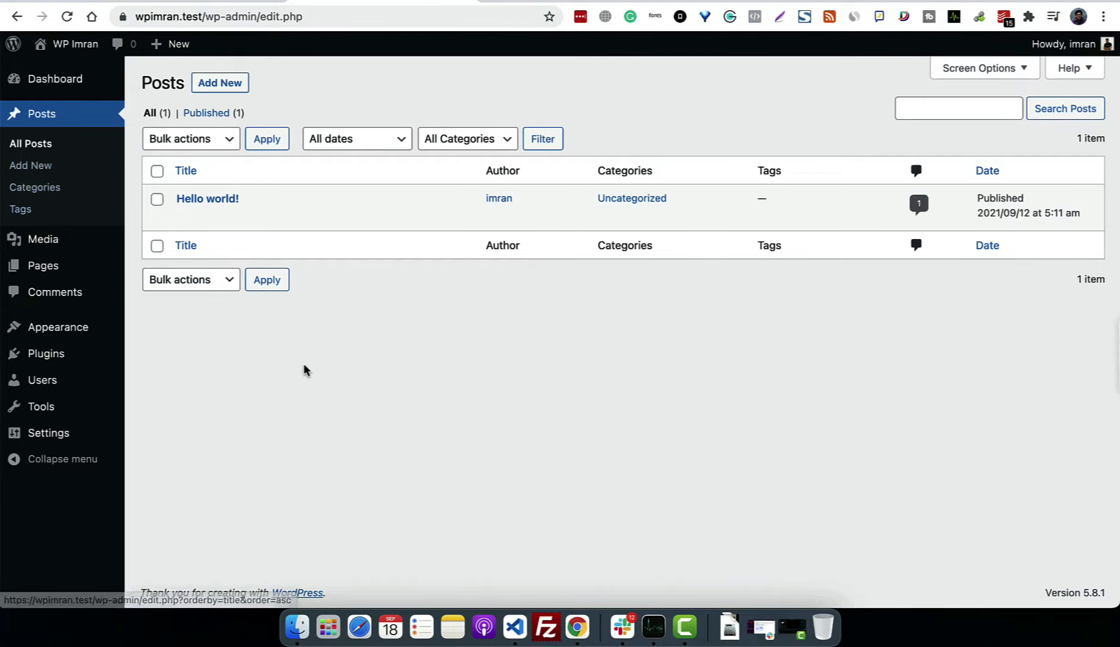
{"action": "mouse_move", "coordinate": [52, 239]}
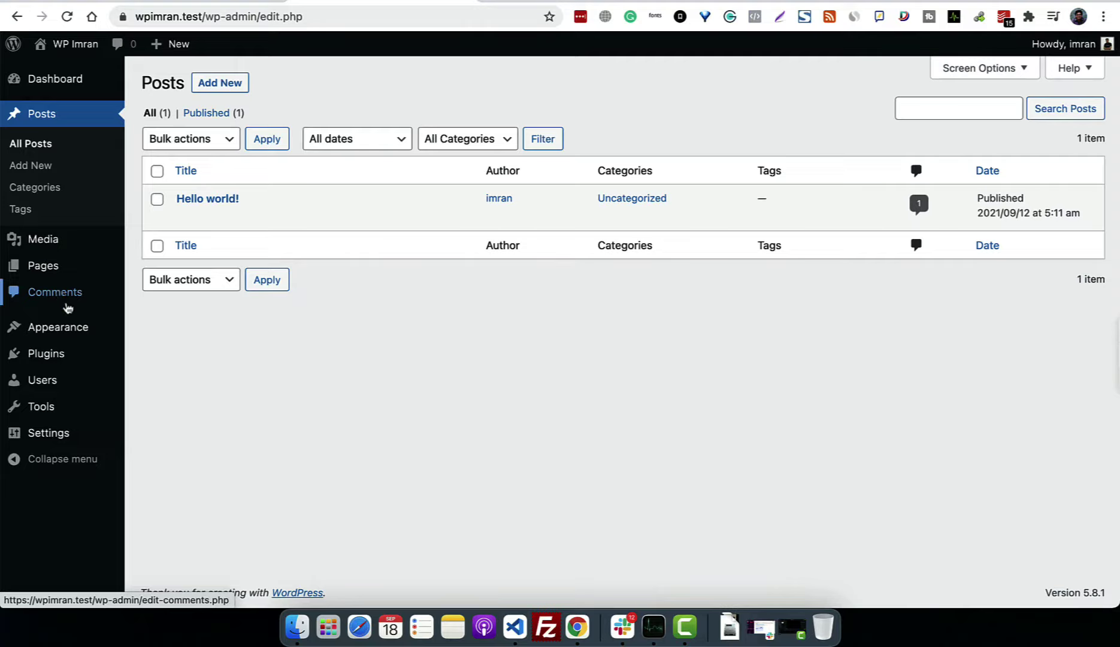
{"action": "mouse_move", "coordinate": [68, 339]}
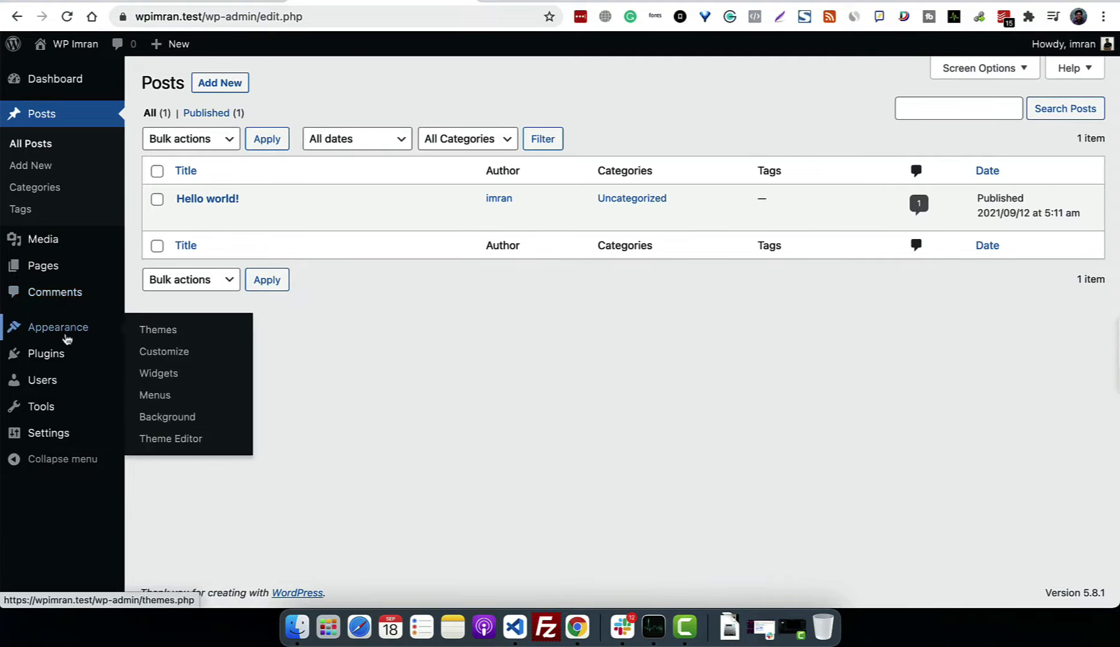
{"action": "mouse_move", "coordinate": [71, 369]}
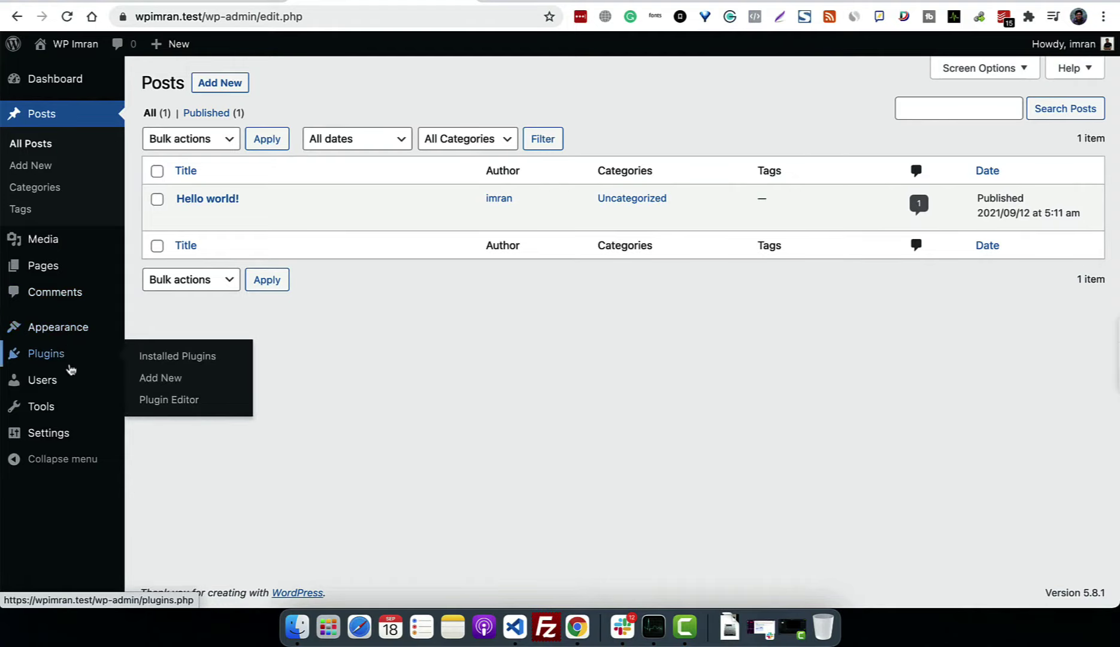
{"action": "mouse_move", "coordinate": [65, 401]}
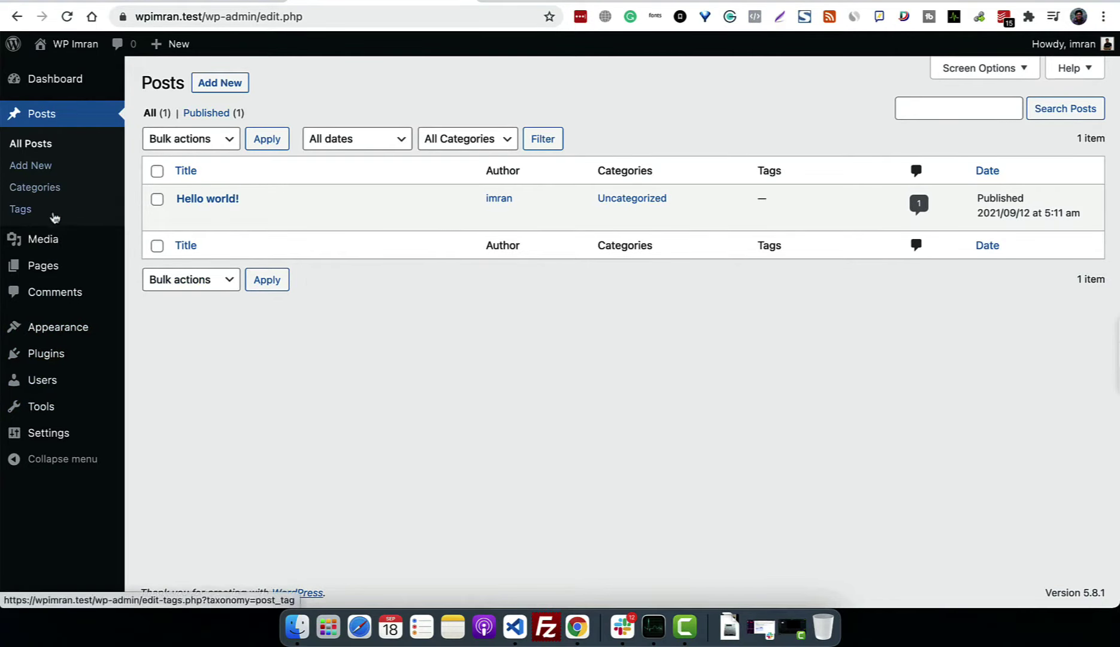
{"action": "mouse_move", "coordinate": [109, 421]}
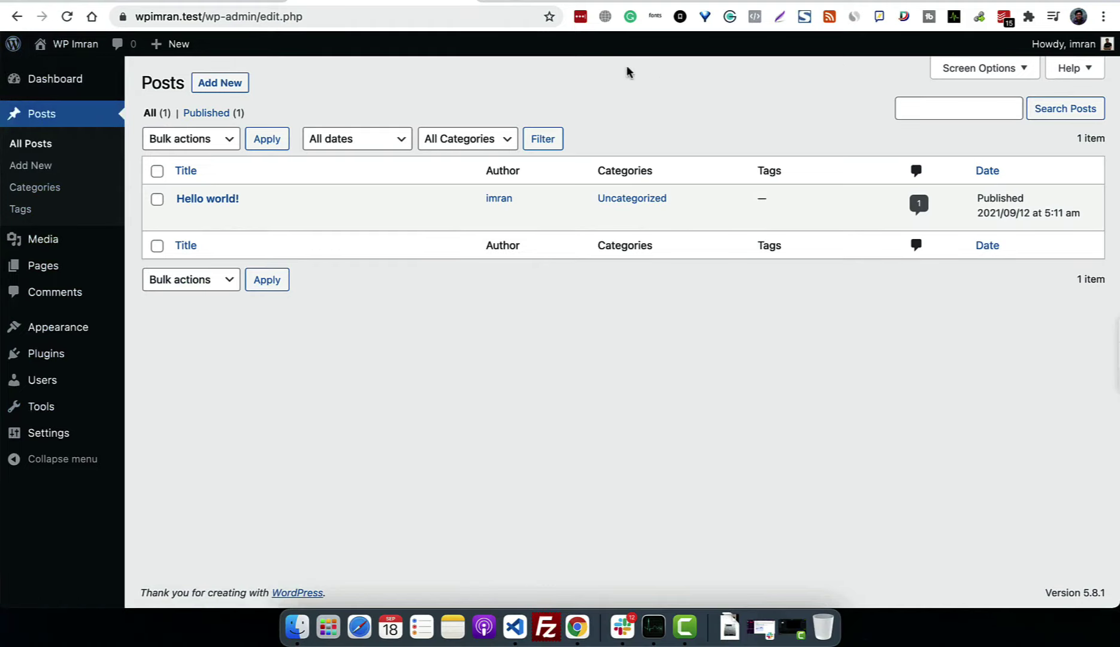
{"action": "mouse_move", "coordinate": [16, 52]}
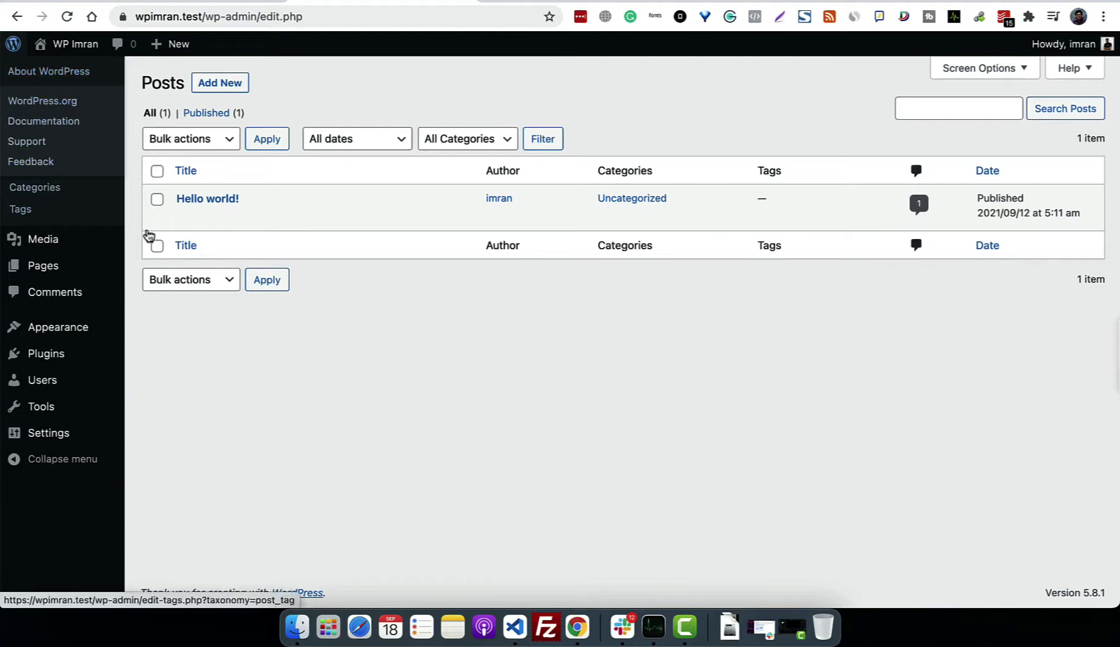
{"action": "mouse_move", "coordinate": [69, 48]}
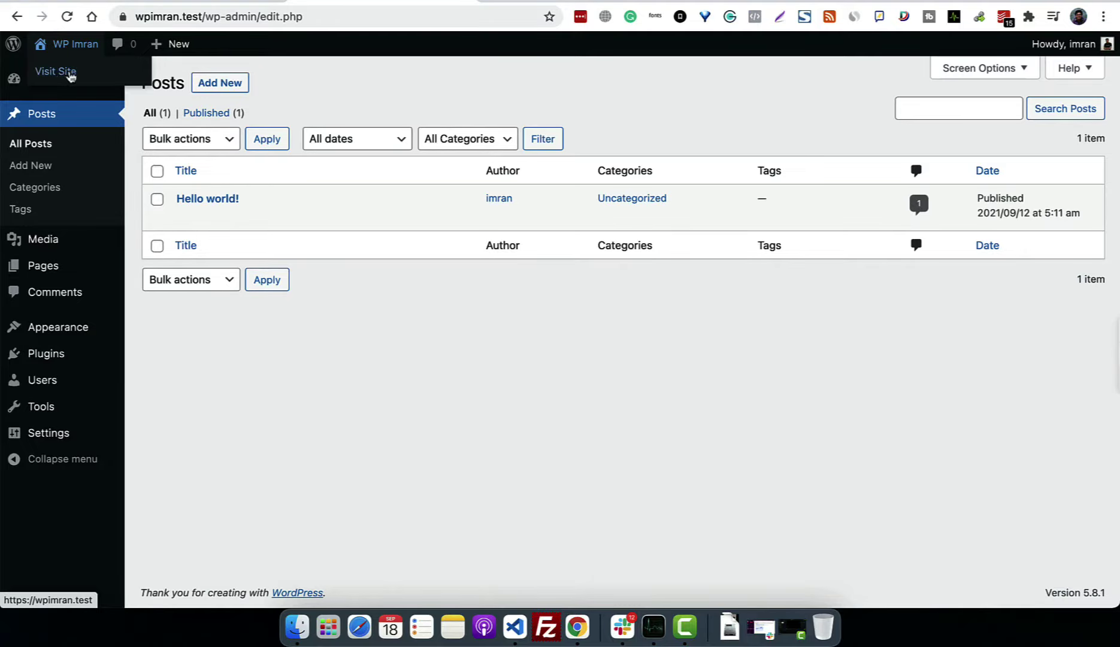
Step: Visit the public site from the admin bar, then return to the admin Dashboard
{"action": "left_click", "coordinate": [56, 71]}
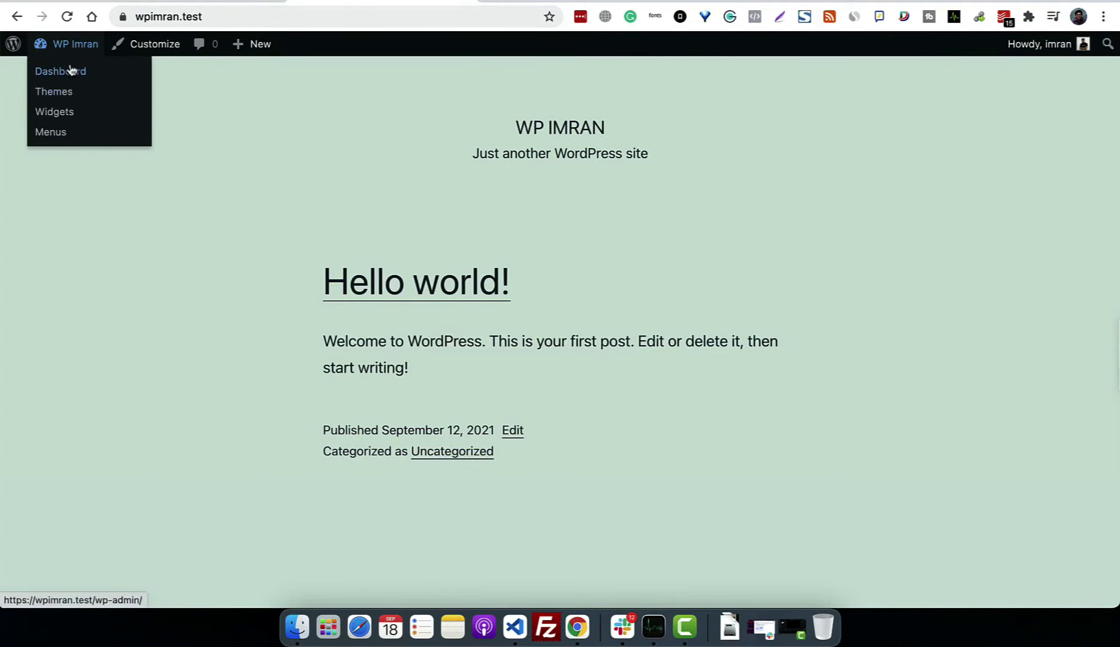
{"action": "left_click", "coordinate": [71, 69]}
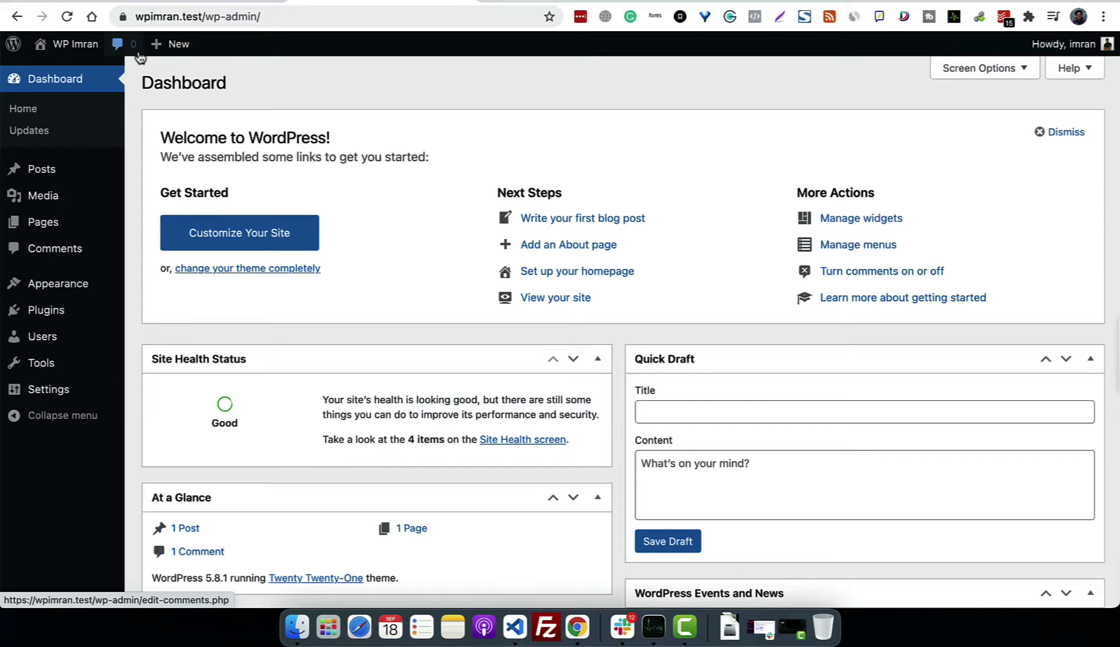
Step: Return to the admin Dashboard through the site-name menu in the admin bar
{"action": "mouse_move", "coordinate": [172, 56]}
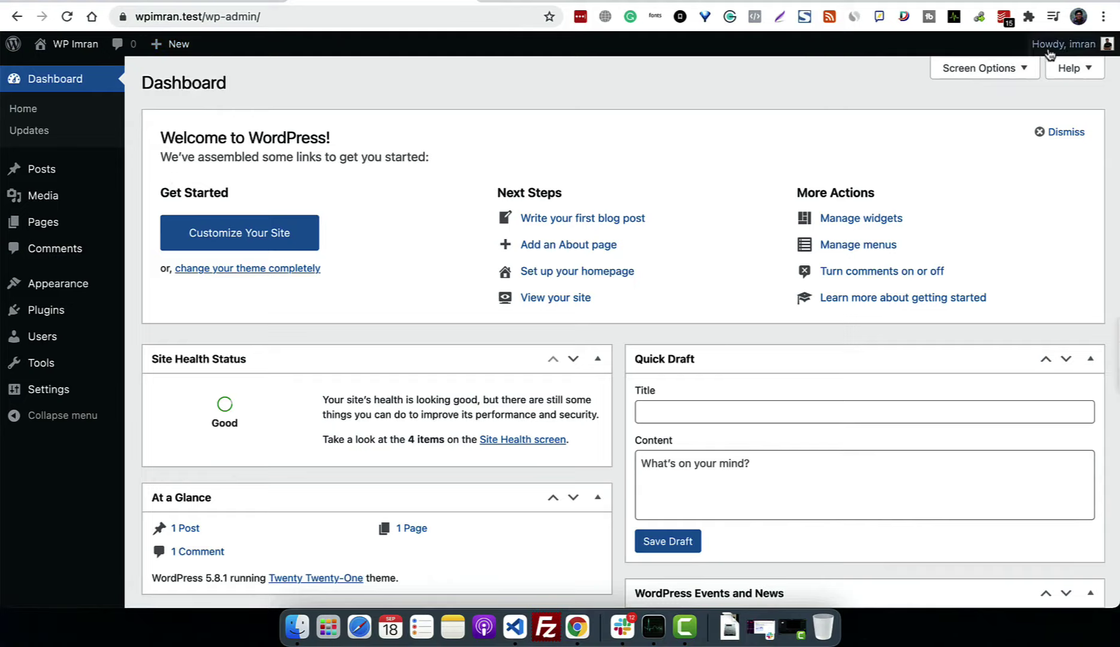
{"action": "mouse_move", "coordinate": [1081, 52]}
Step: Dismiss the Welcome panel and leave At a Glance at the top of the left column
{"action": "left_click", "coordinate": [1069, 132]}
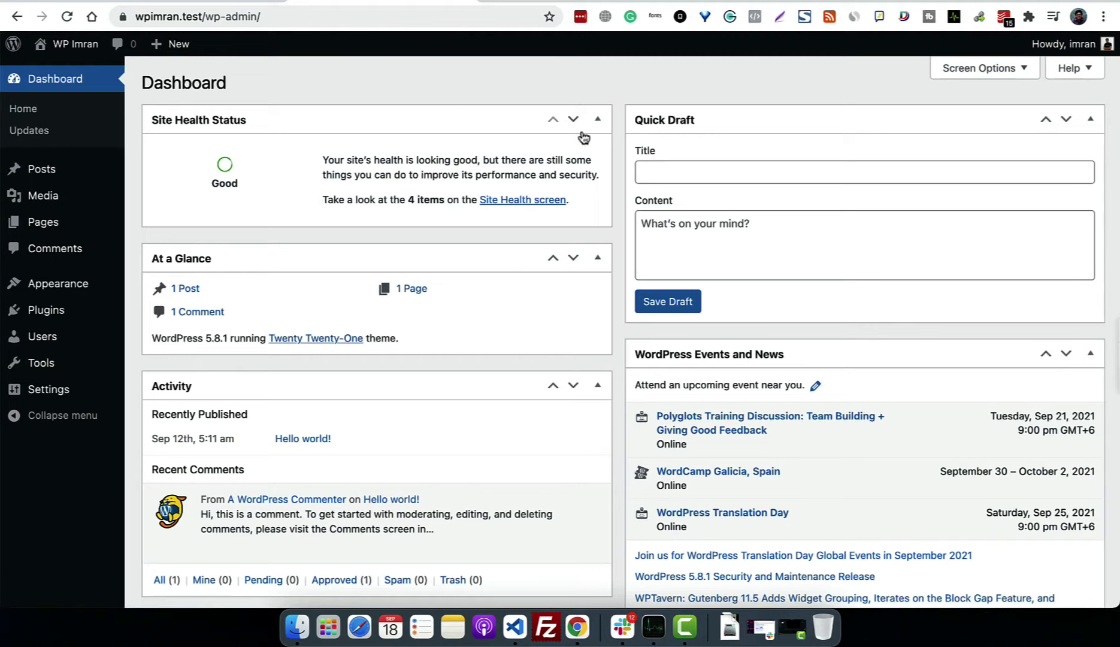
{"action": "left_click", "coordinate": [573, 124]}
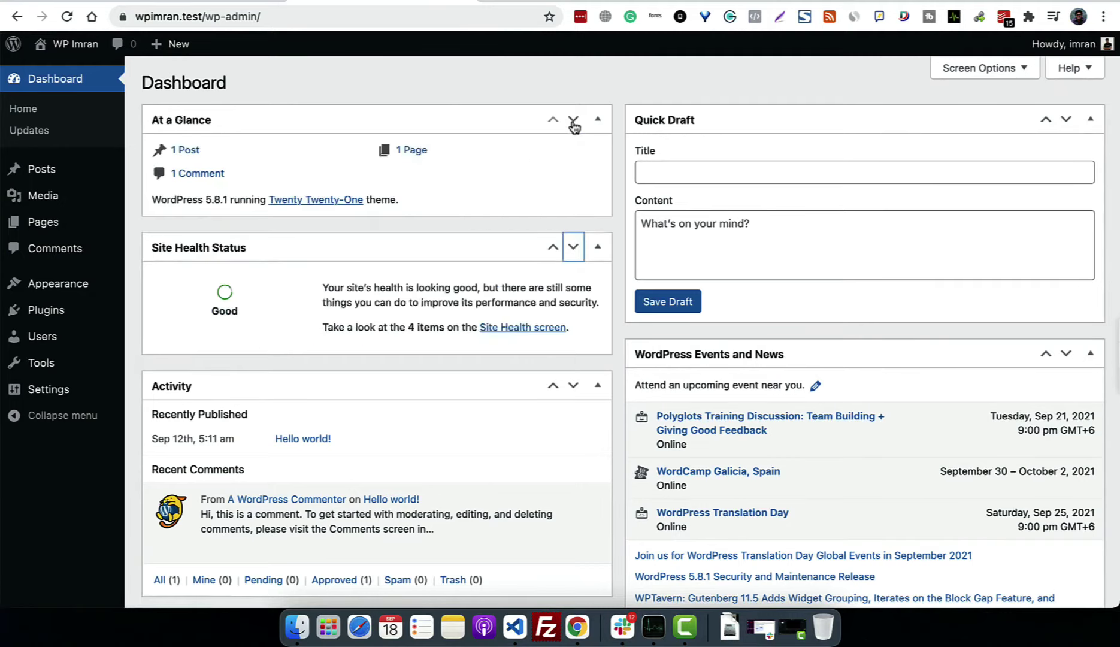
{"action": "left_click", "coordinate": [573, 124]}
{"action": "left_click", "coordinate": [573, 124]}
{"action": "left_click", "coordinate": [573, 124]}
{"action": "left_click", "coordinate": [573, 124]}
{"action": "left_click", "coordinate": [573, 124]}
{"action": "left_click", "coordinate": [573, 124]}
Step: Move Activity into second place, below At a Glance and above Site Health Status
{"action": "scroll", "coordinate": [590, 422], "scroll_direction": "down", "scroll_amount": 1}
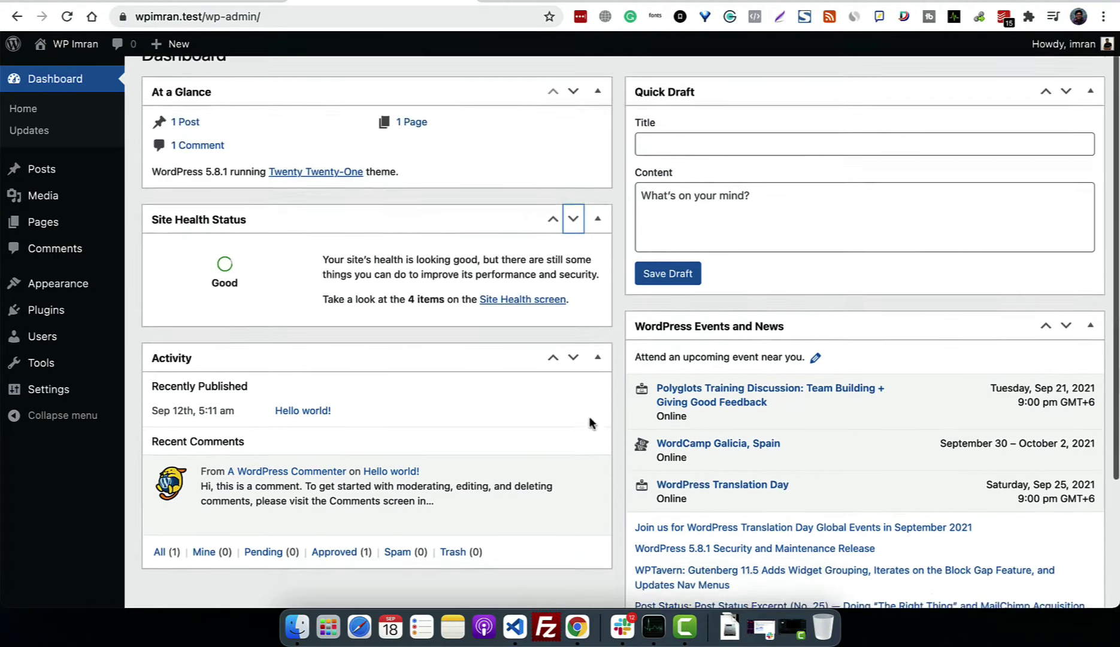
{"action": "scroll", "coordinate": [589, 422], "scroll_direction": "down", "scroll_amount": 1}
{"action": "left_click", "coordinate": [552, 327]}
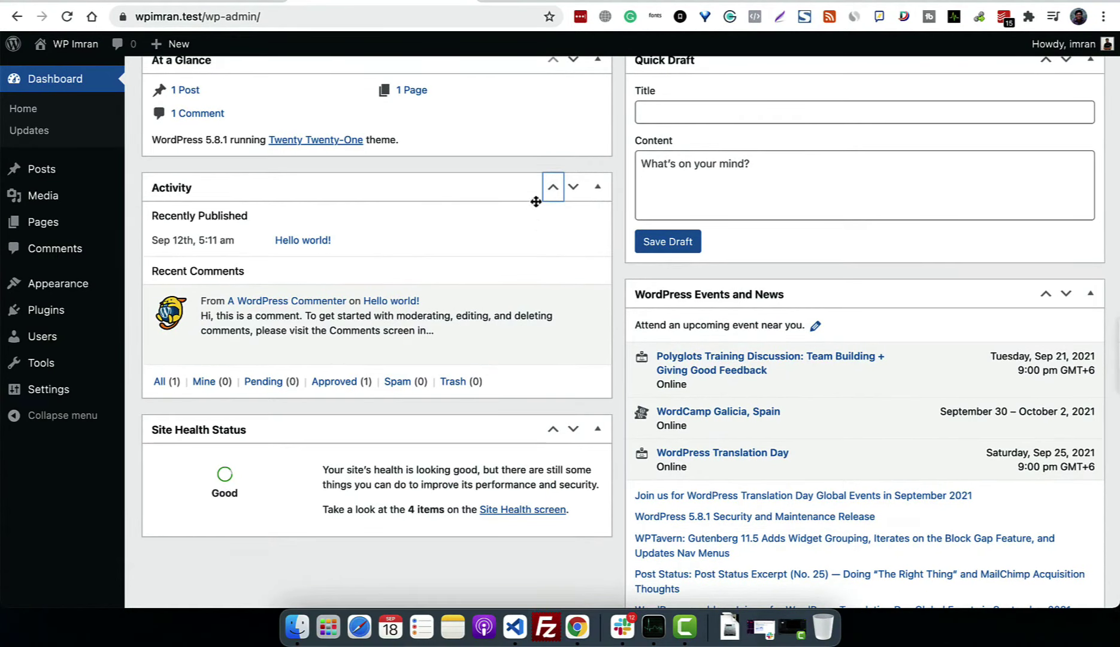
{"action": "left_click", "coordinate": [553, 187]}
{"action": "scroll", "coordinate": [555, 187], "scroll_direction": "up", "scroll_amount": 2}
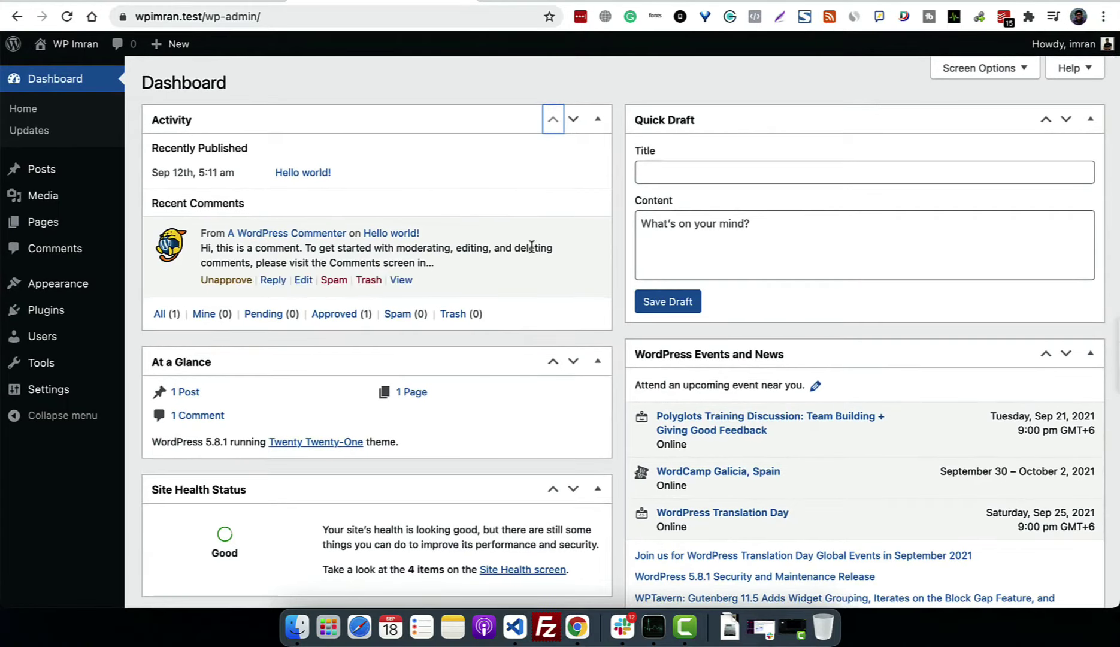
{"action": "left_click", "coordinate": [573, 120]}
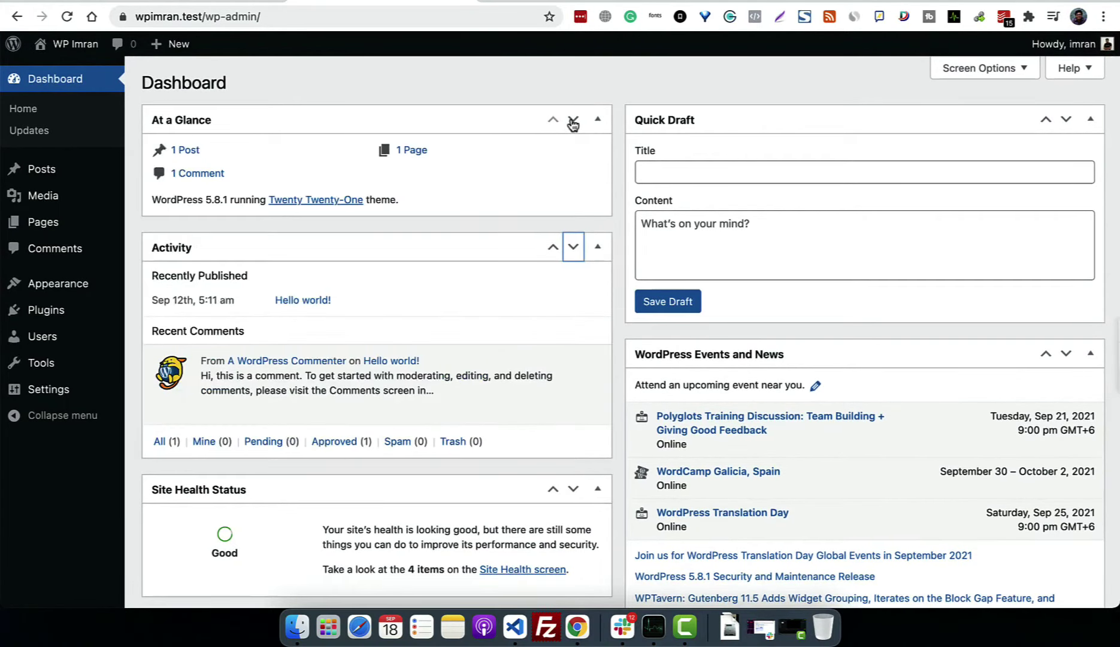
{"action": "scroll", "coordinate": [509, 359], "scroll_direction": "down", "scroll_amount": 2}
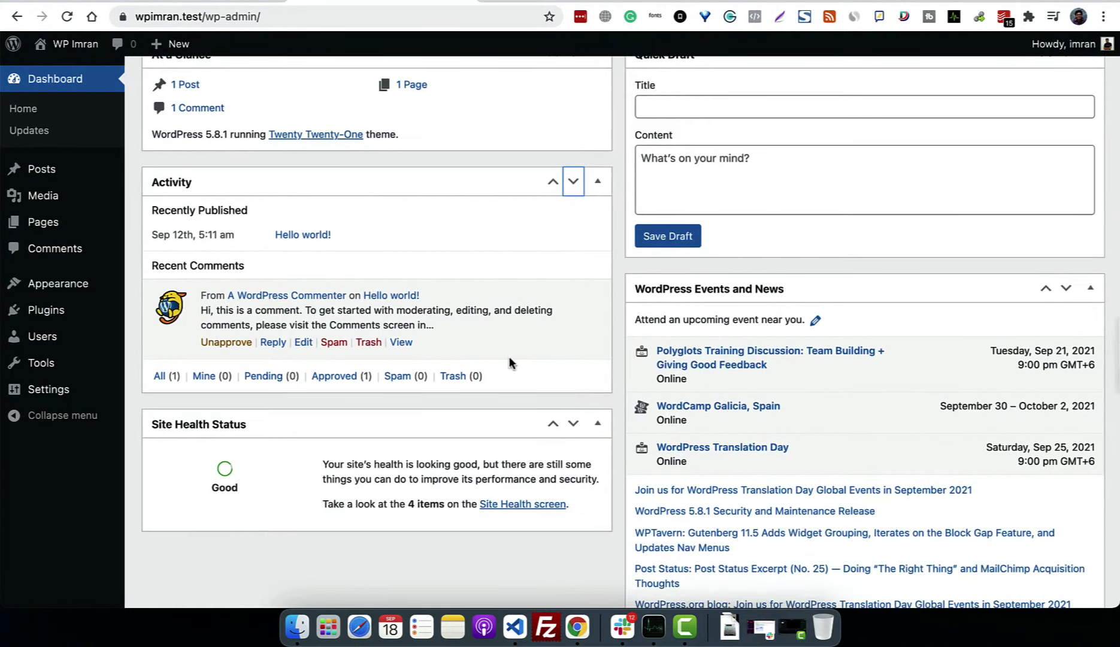
{"action": "scroll", "coordinate": [508, 362], "scroll_direction": "up", "scroll_amount": 2}
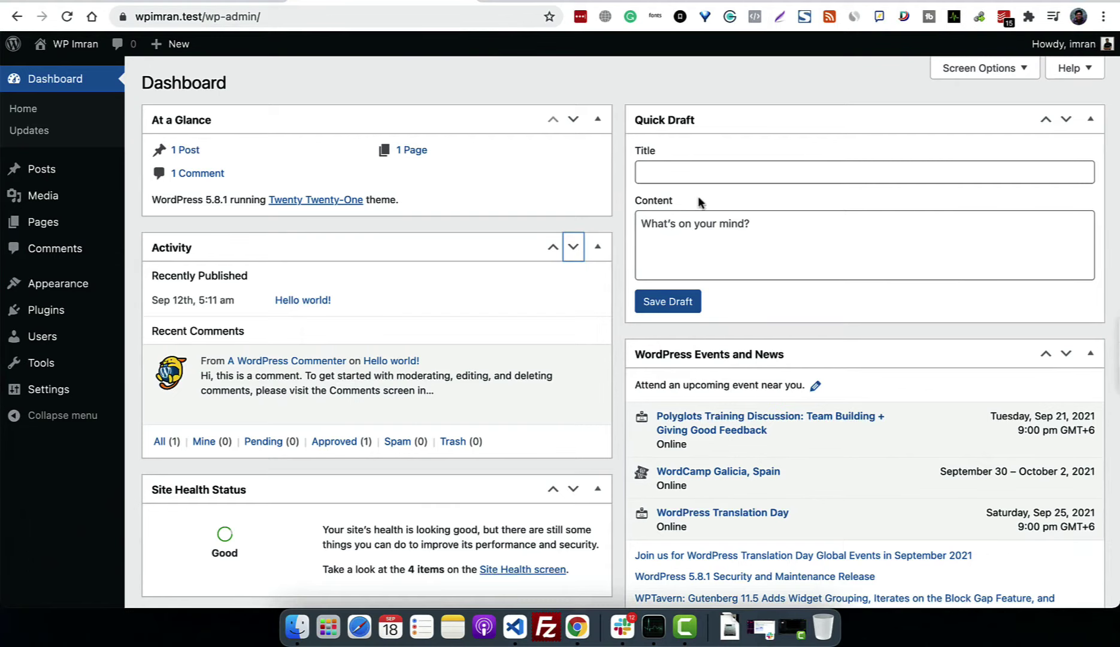
Step: Collapse At a Glance, Quick Draft, Activity, Events and News, and Site Health Status to their titles
{"action": "left_click", "coordinate": [598, 120]}
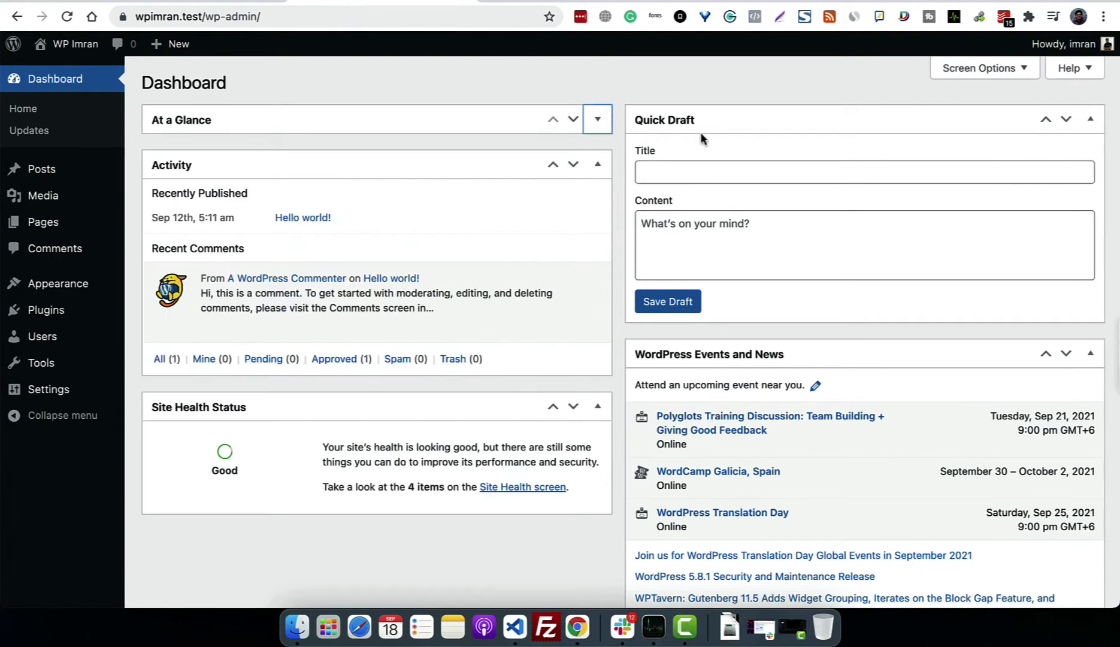
{"action": "left_click", "coordinate": [1091, 122]}
{"action": "left_click", "coordinate": [599, 165]}
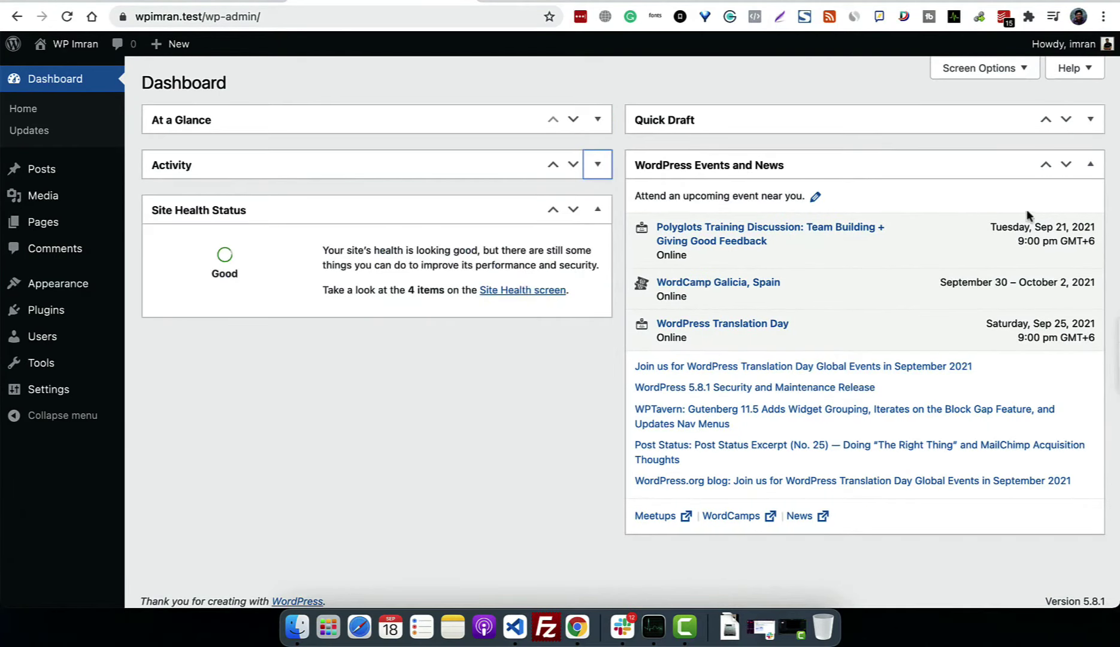
{"action": "left_click", "coordinate": [1090, 164]}
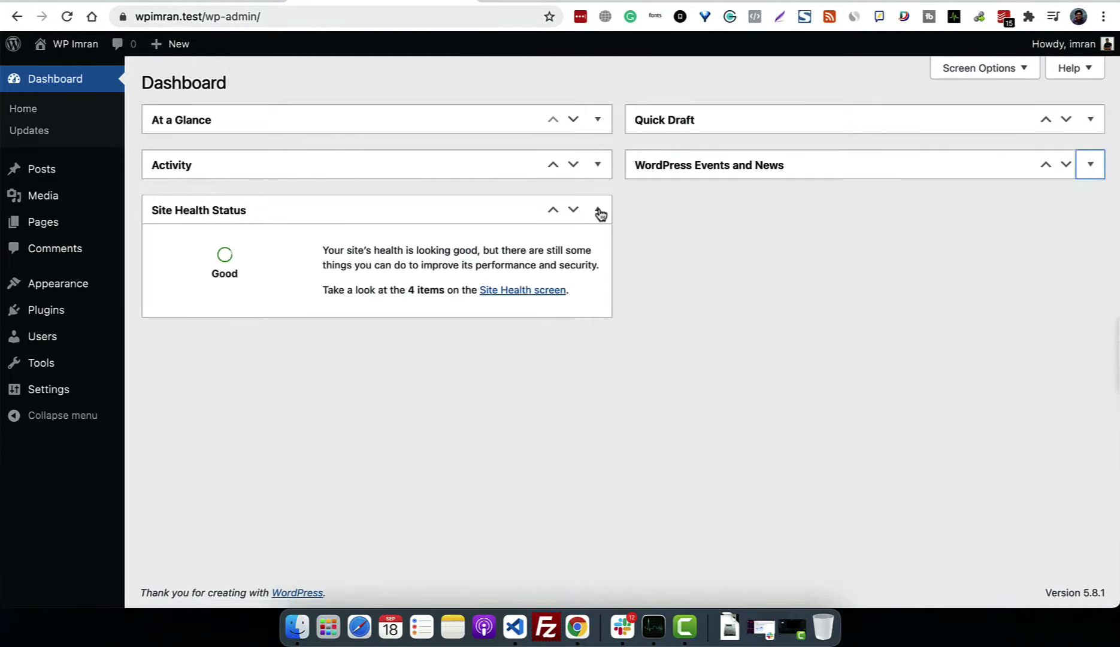
{"action": "left_click", "coordinate": [597, 209]}
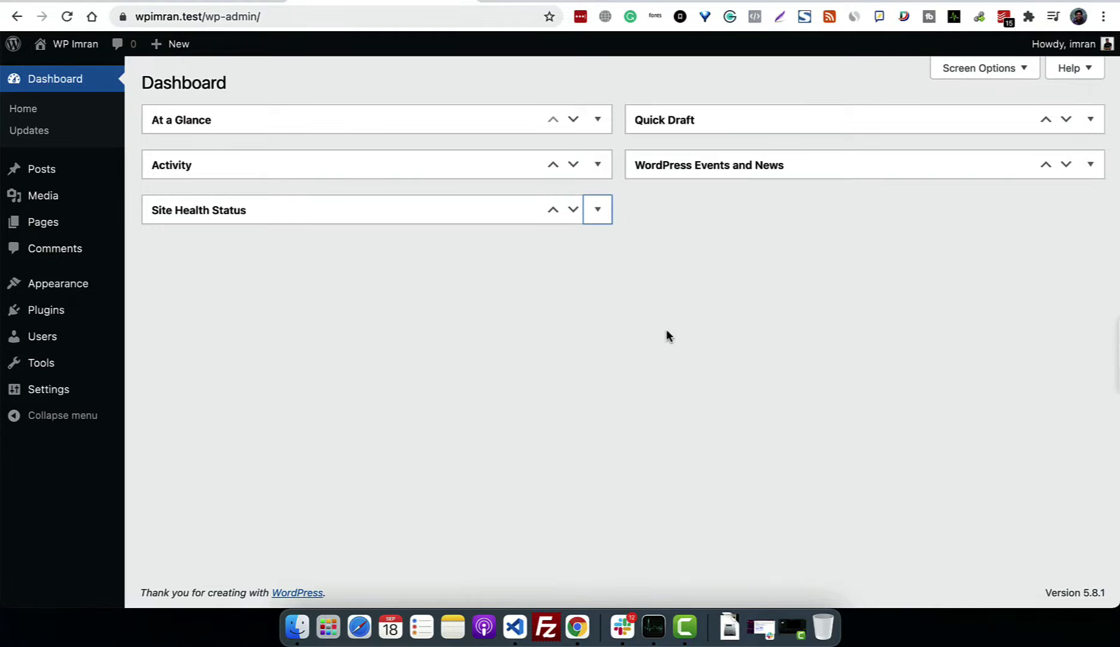
Step: Untick Site Health Status, At a Glance, Activity, Quick Draft, and Events and News in Screen Options
{"action": "left_click", "coordinate": [982, 69]}
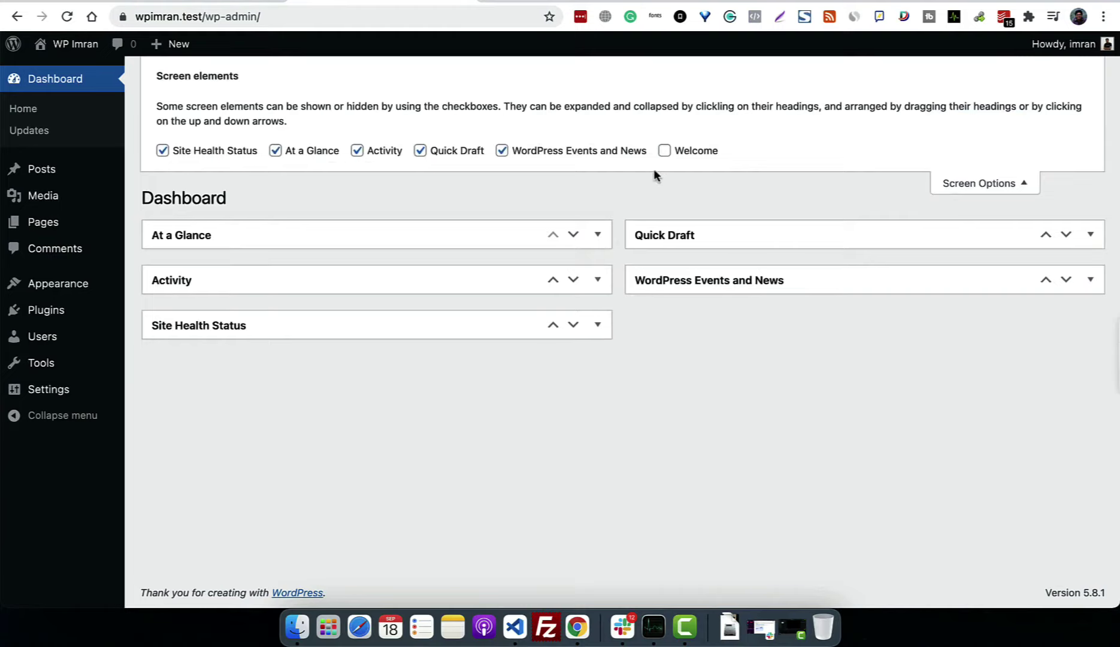
{"action": "left_click", "coordinate": [164, 151]}
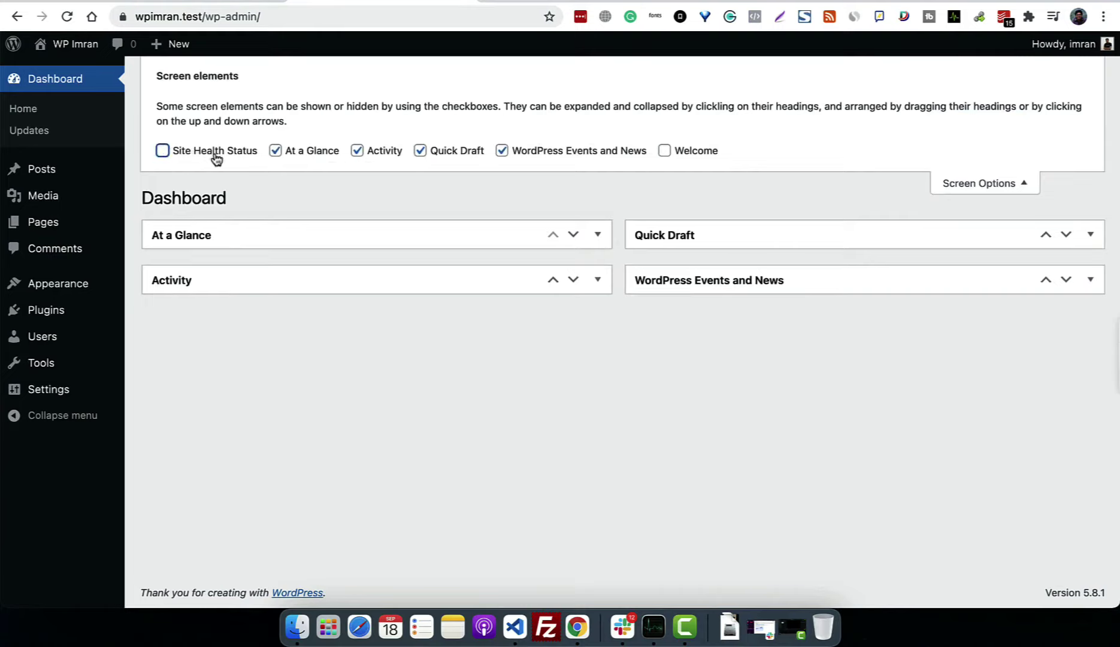
{"action": "left_click", "coordinate": [276, 152]}
{"action": "left_click", "coordinate": [358, 153]}
{"action": "left_click", "coordinate": [438, 154]}
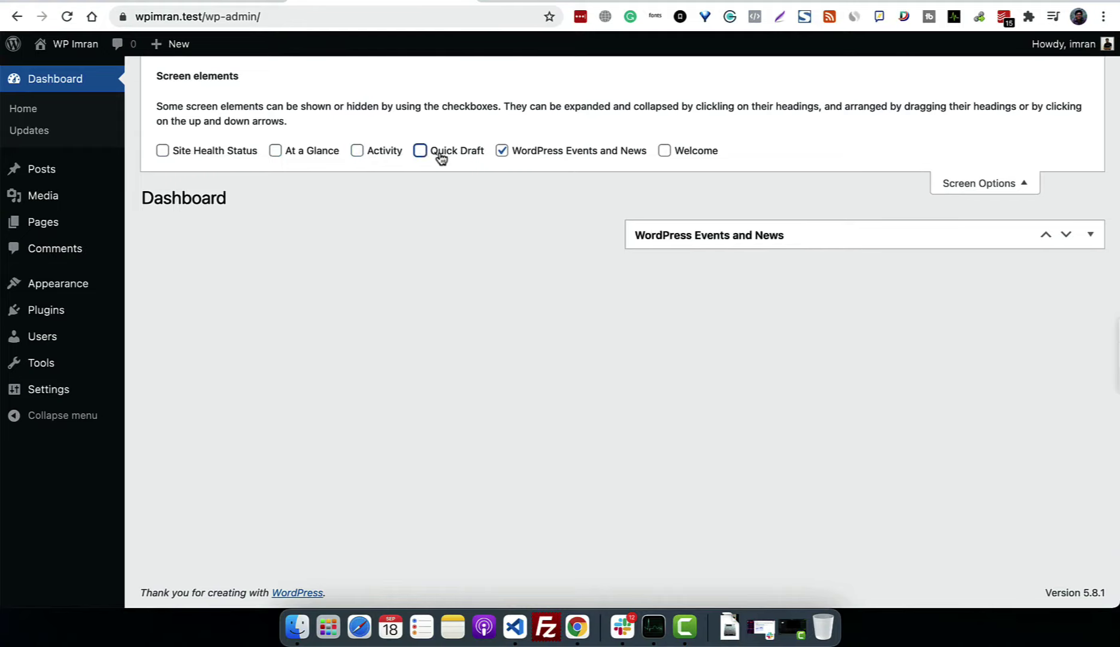
{"action": "left_click", "coordinate": [527, 157]}
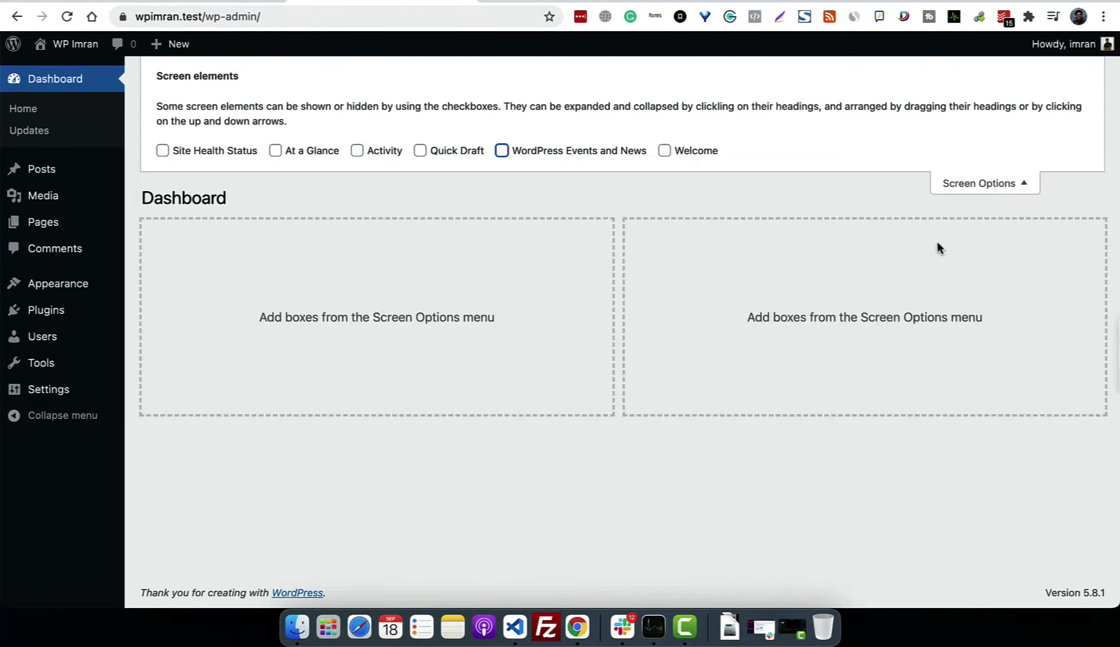
{"action": "left_click", "coordinate": [972, 184]}
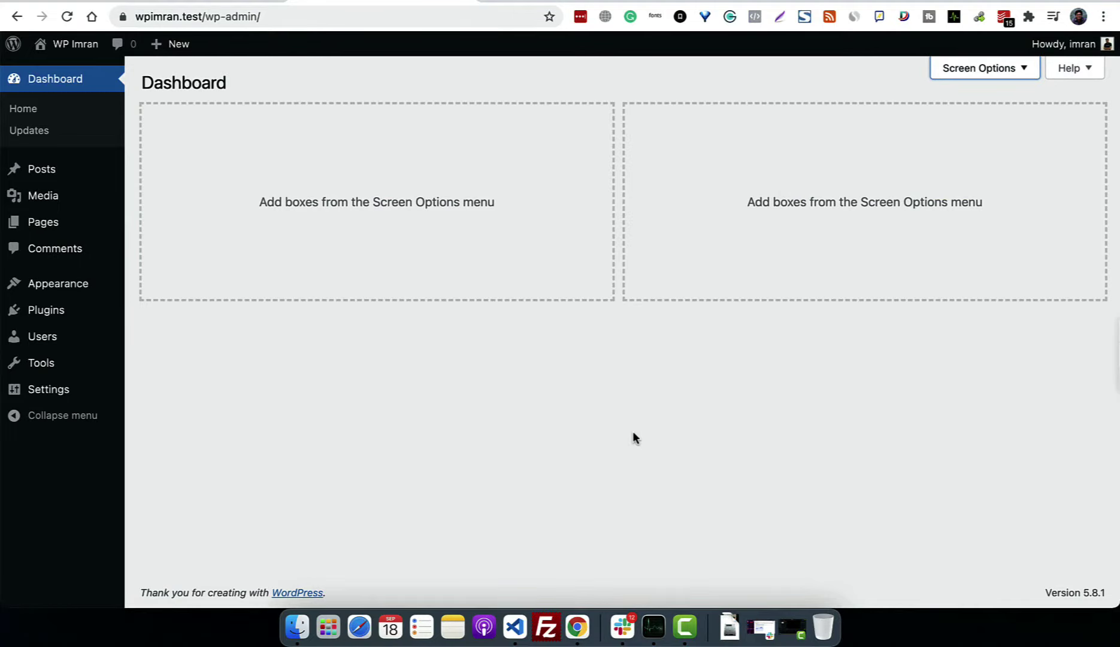
{"action": "left_click", "coordinate": [984, 83]}
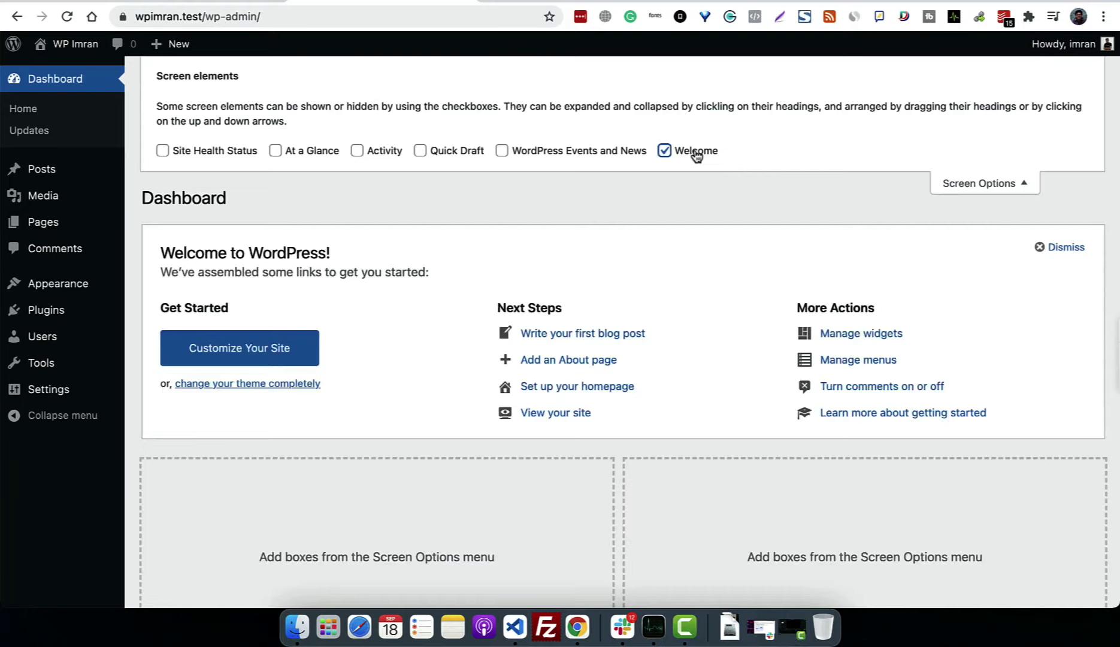
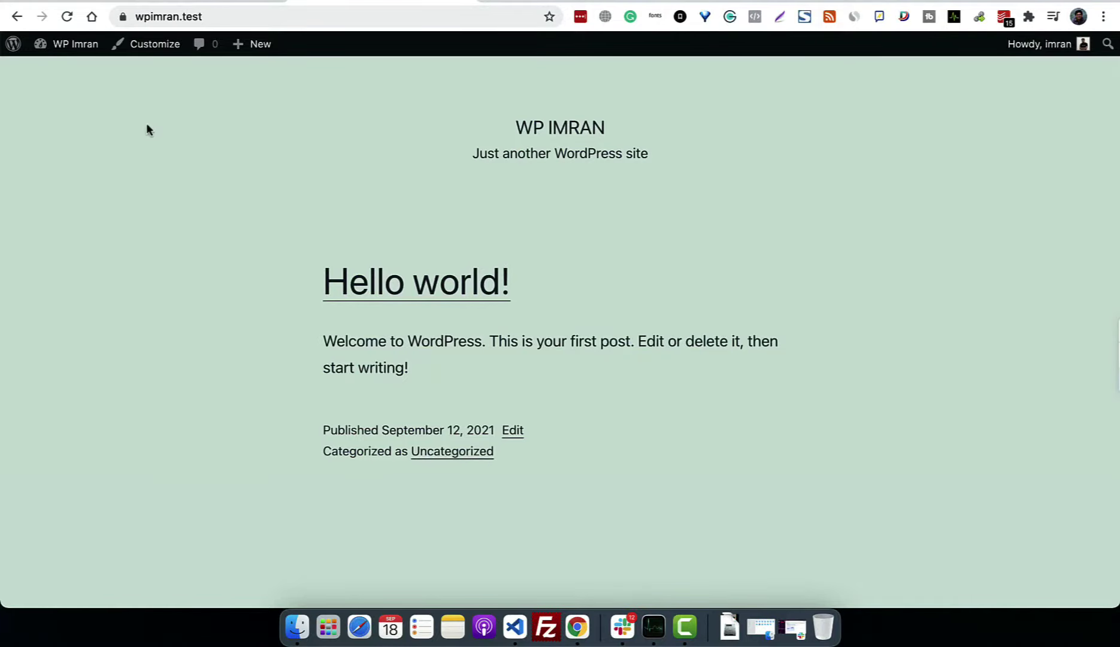
Step: Scroll through the front page's 'Hello world!' post under the WP IMRAN title
{"action": "scroll", "coordinate": [544, 431], "scroll_direction": "down", "scroll_amount": 5}
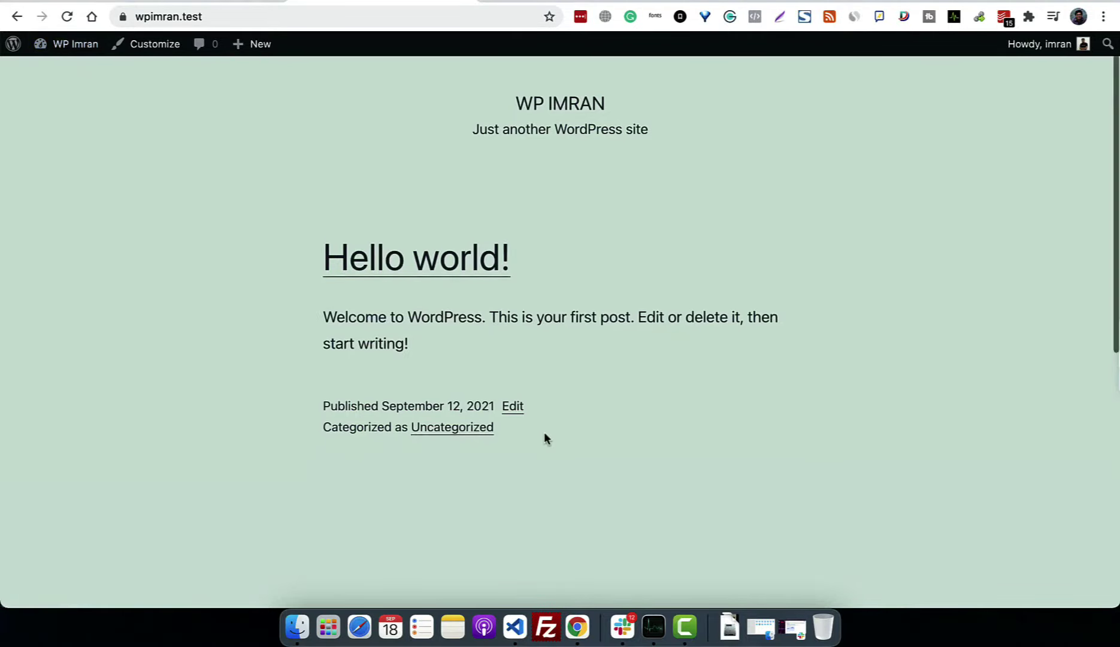
{"action": "scroll", "coordinate": [434, 139], "scroll_direction": "down", "scroll_amount": 5}
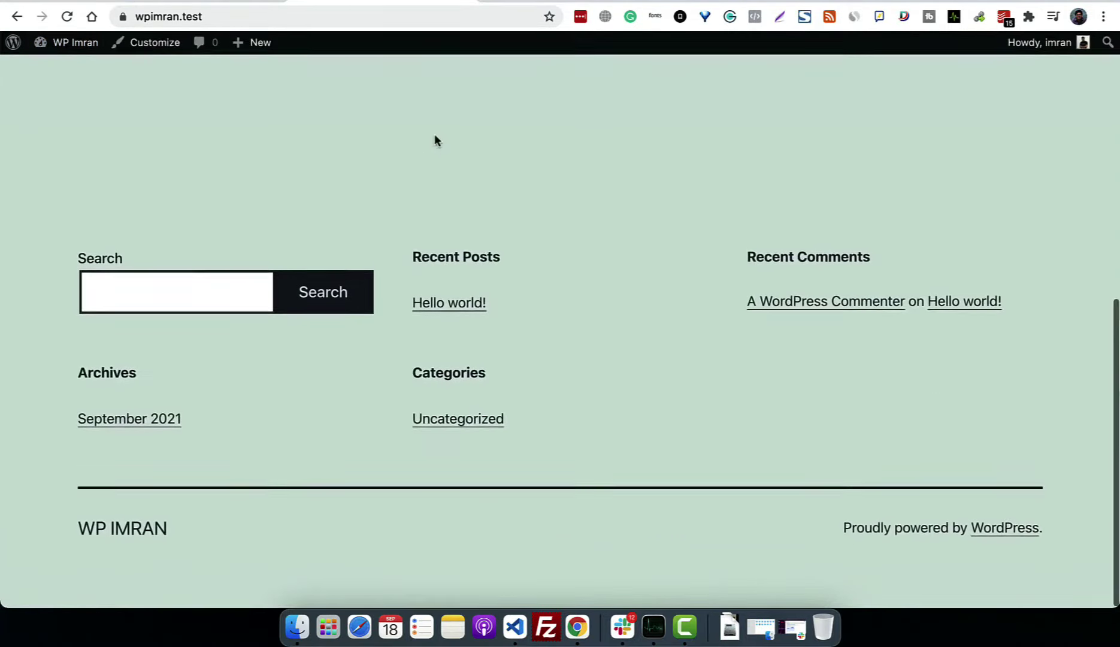
{"action": "scroll", "coordinate": [434, 139], "scroll_direction": "up", "scroll_amount": 10}
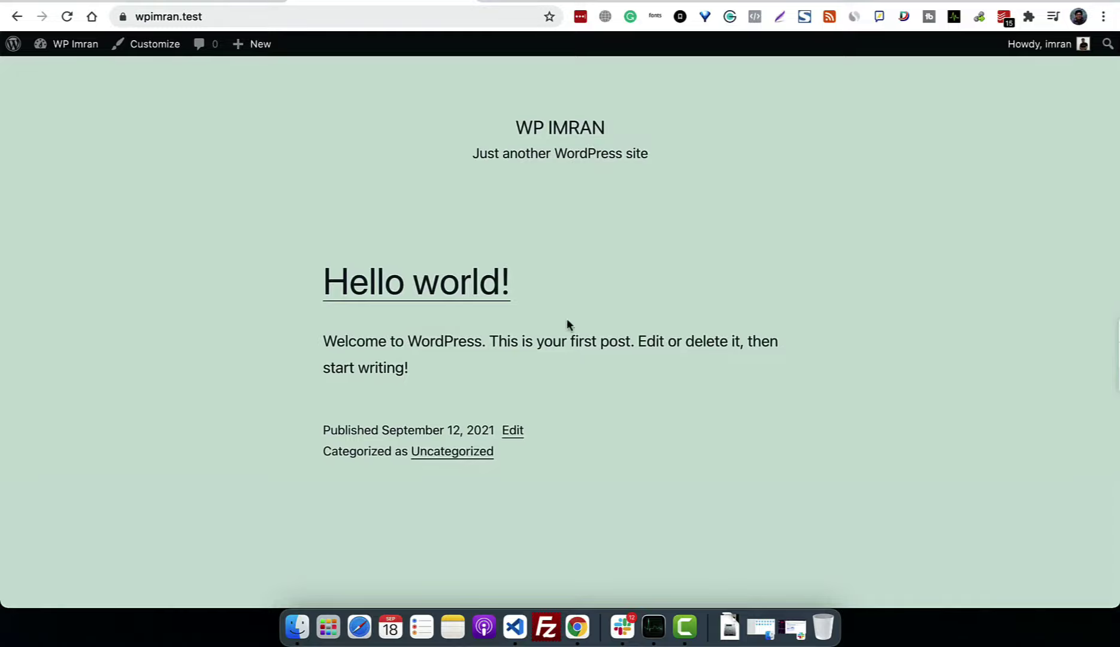
{"action": "scroll", "coordinate": [688, 469], "scroll_direction": "down", "scroll_amount": 10}
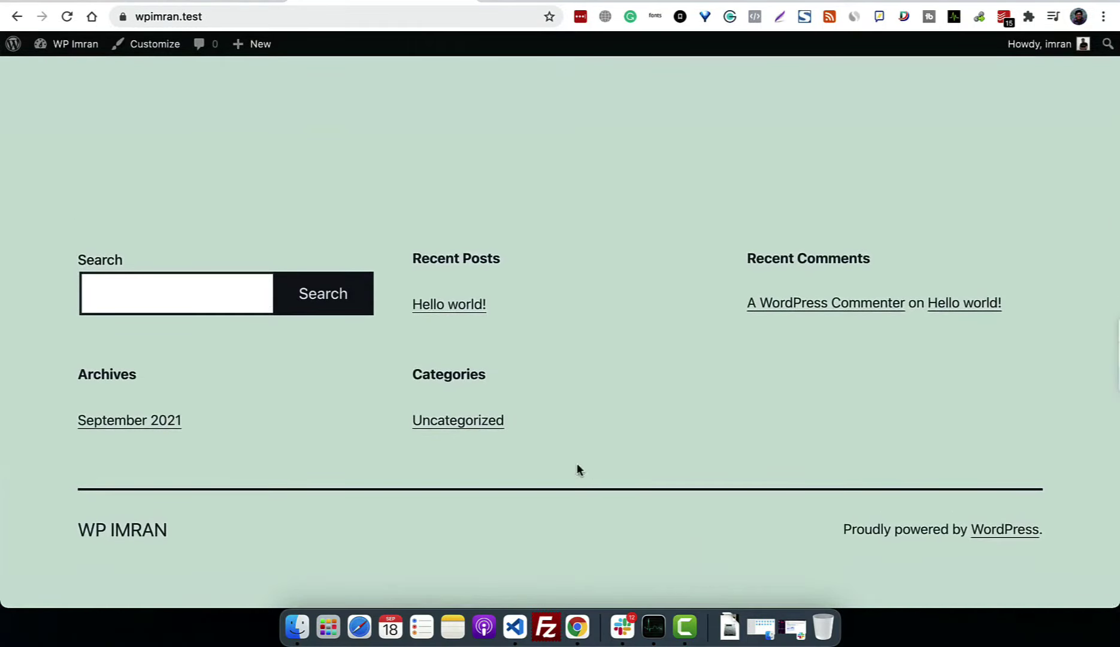
{"action": "scroll", "coordinate": [720, 350], "scroll_direction": "up", "scroll_amount": 10}
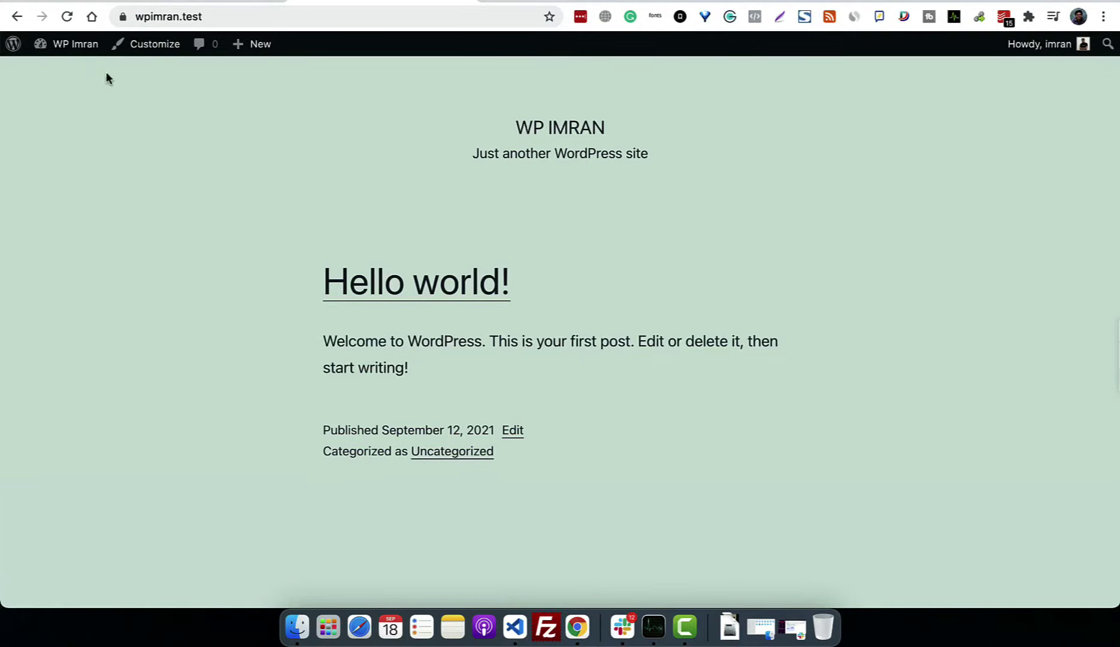
{"action": "left_click", "coordinate": [83, 58]}
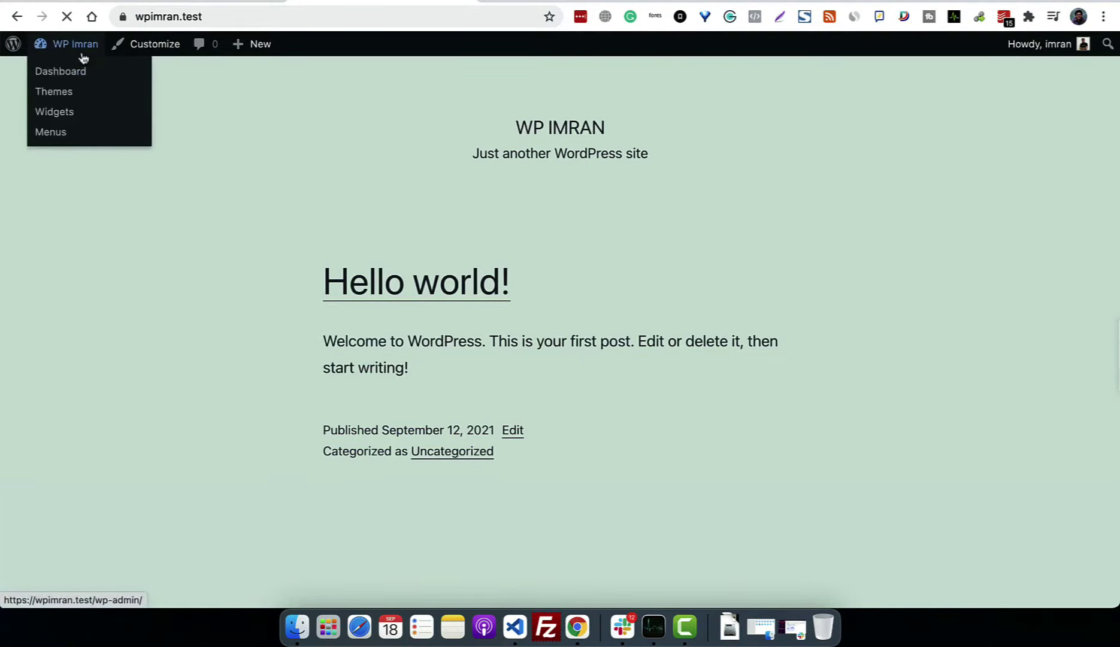
{"action": "mouse_move", "coordinate": [58, 400]}
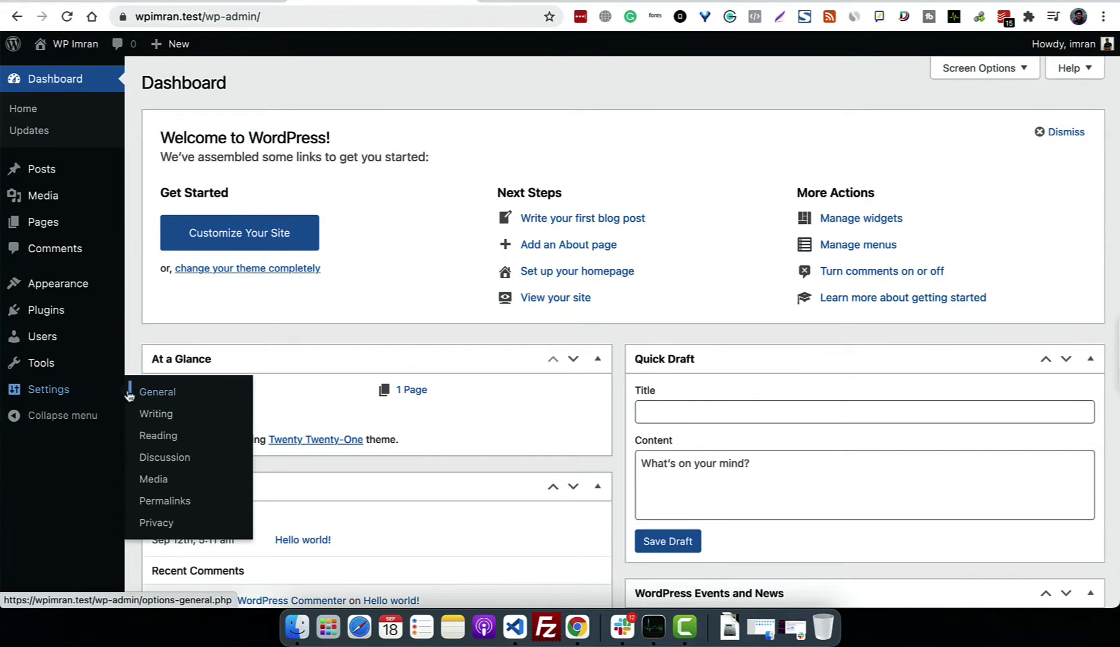
{"action": "left_click", "coordinate": [156, 392]}
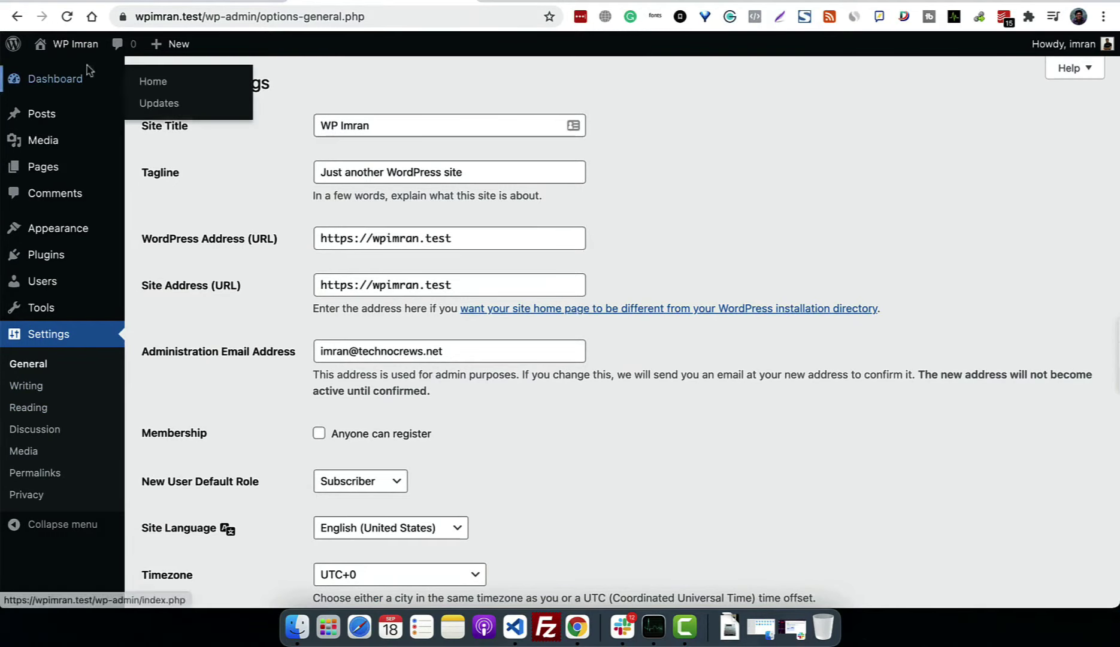
{"action": "left_click", "coordinate": [89, 47]}
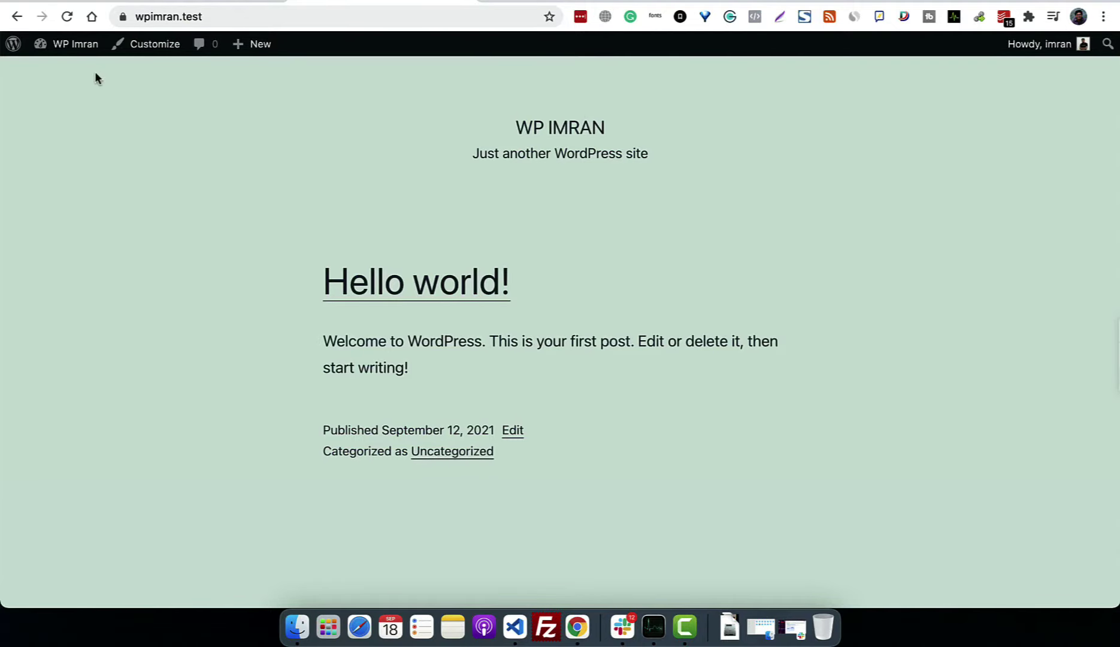
Step: Append 'Inc' to the Site Title, save, and check WP IMRAN INC on the front page
{"action": "left_click", "coordinate": [17, 16]}
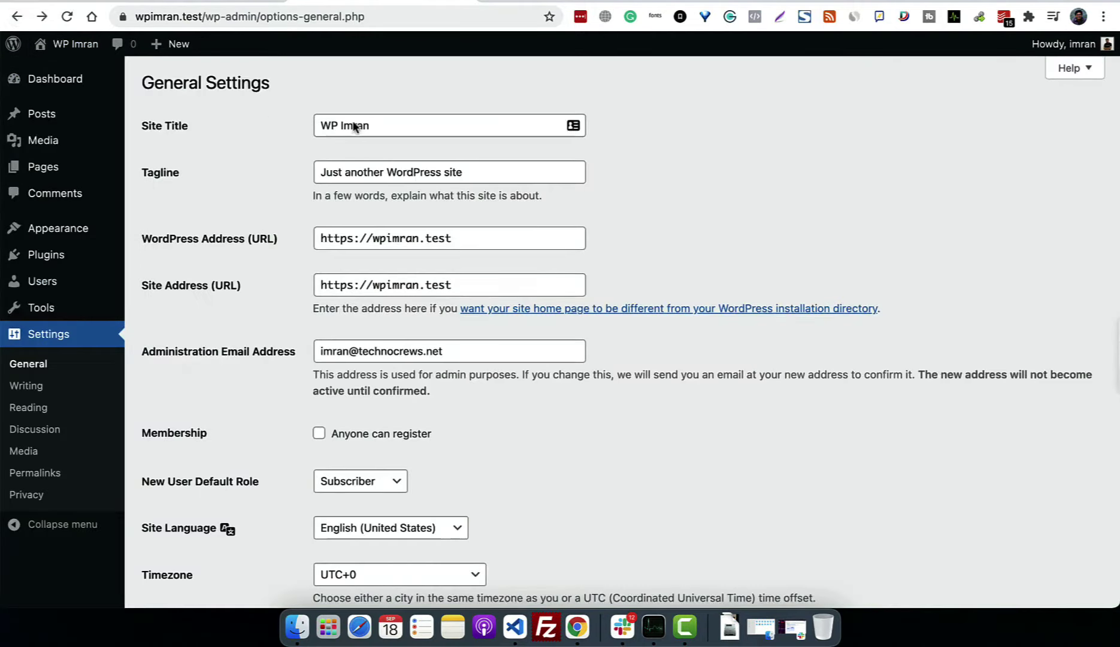
{"action": "left_click", "coordinate": [398, 123]}
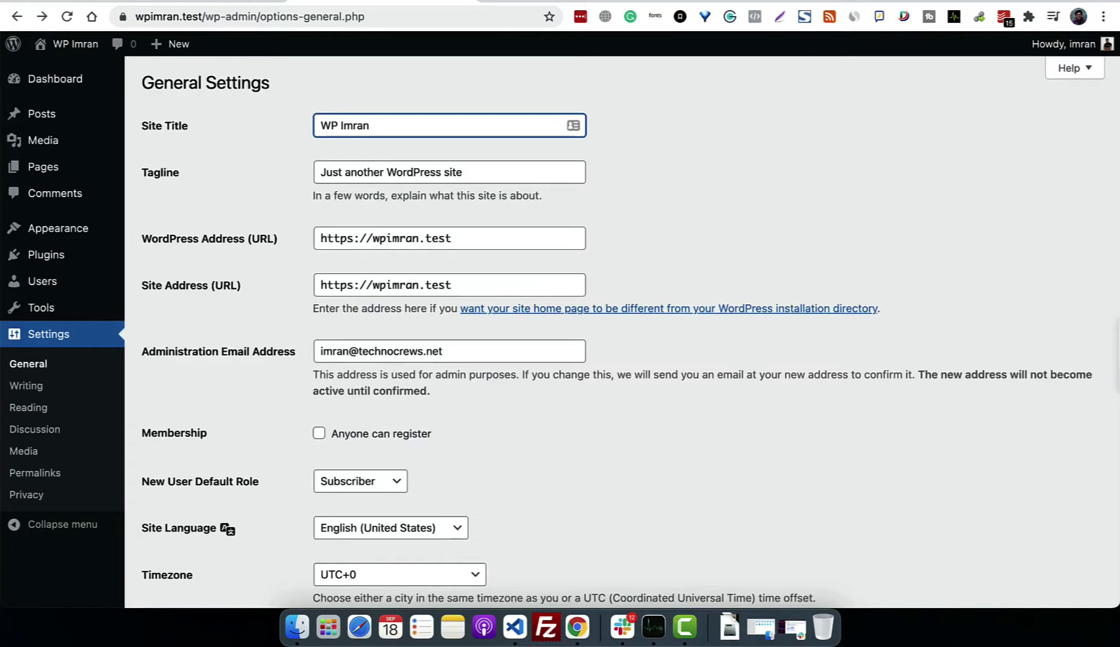
{"action": "type", "text": "IN"}
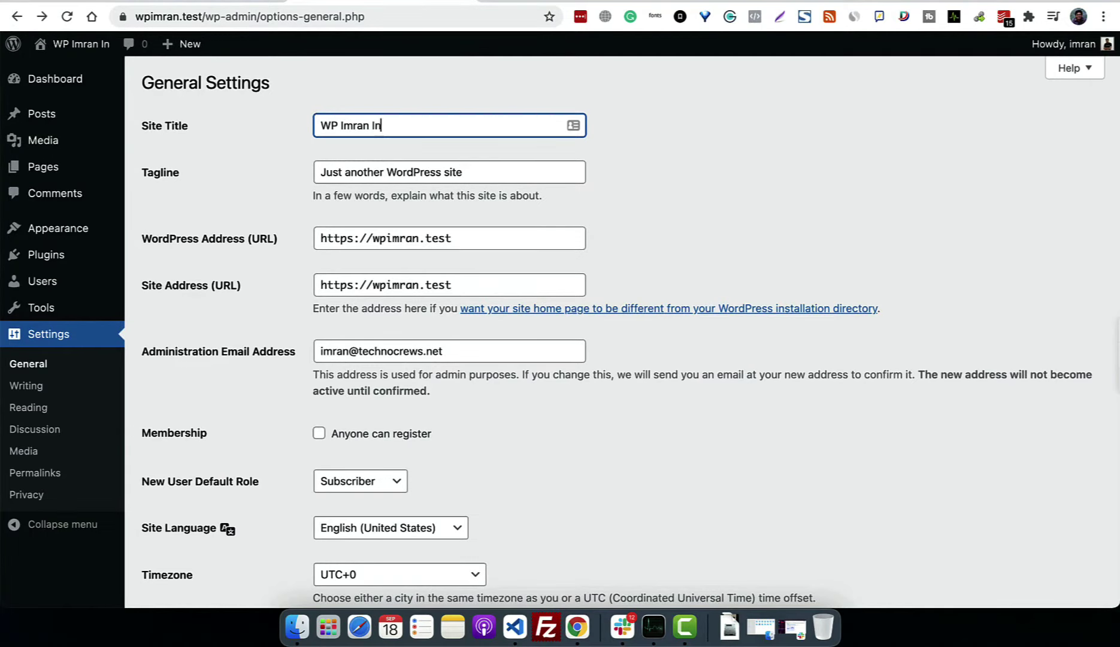
{"action": "type", "text": "c"}
{"action": "scroll", "coordinate": [243, 324], "scroll_direction": "down", "scroll_amount": 10}
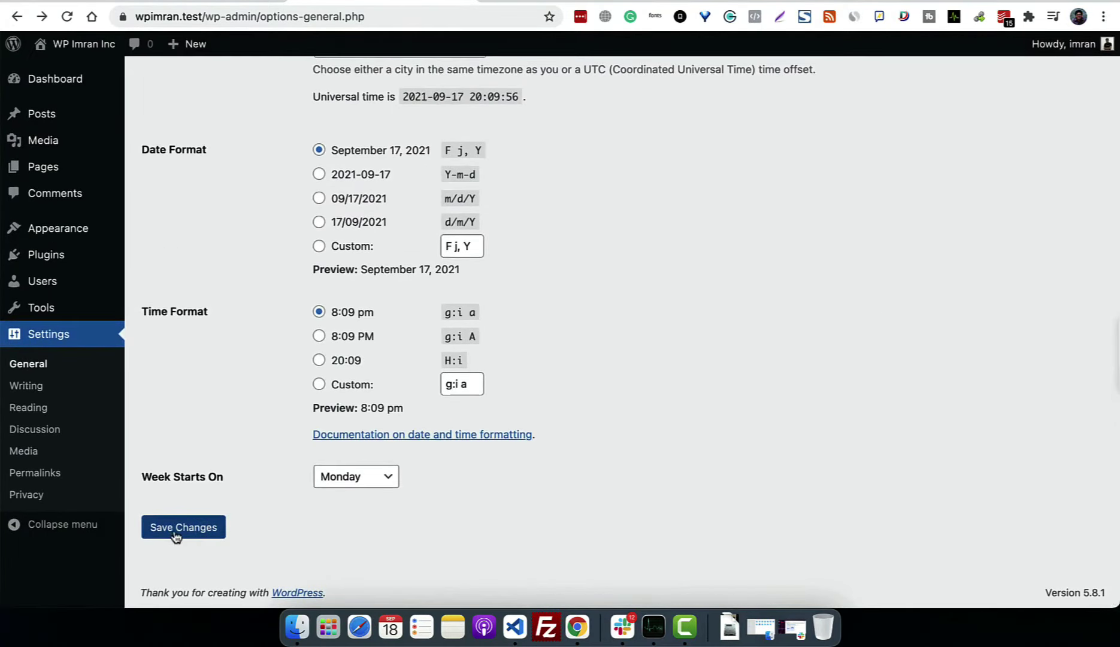
{"action": "left_click", "coordinate": [157, 527]}
{"action": "left_click", "coordinate": [62, 44]}
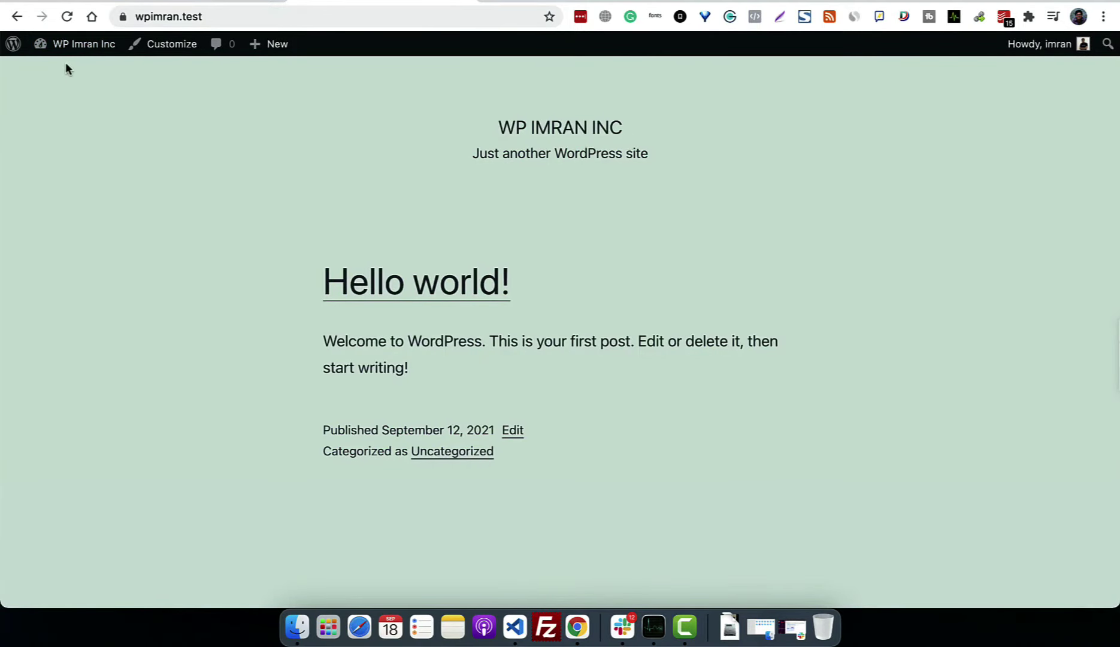
{"action": "left_click", "coordinate": [17, 16]}
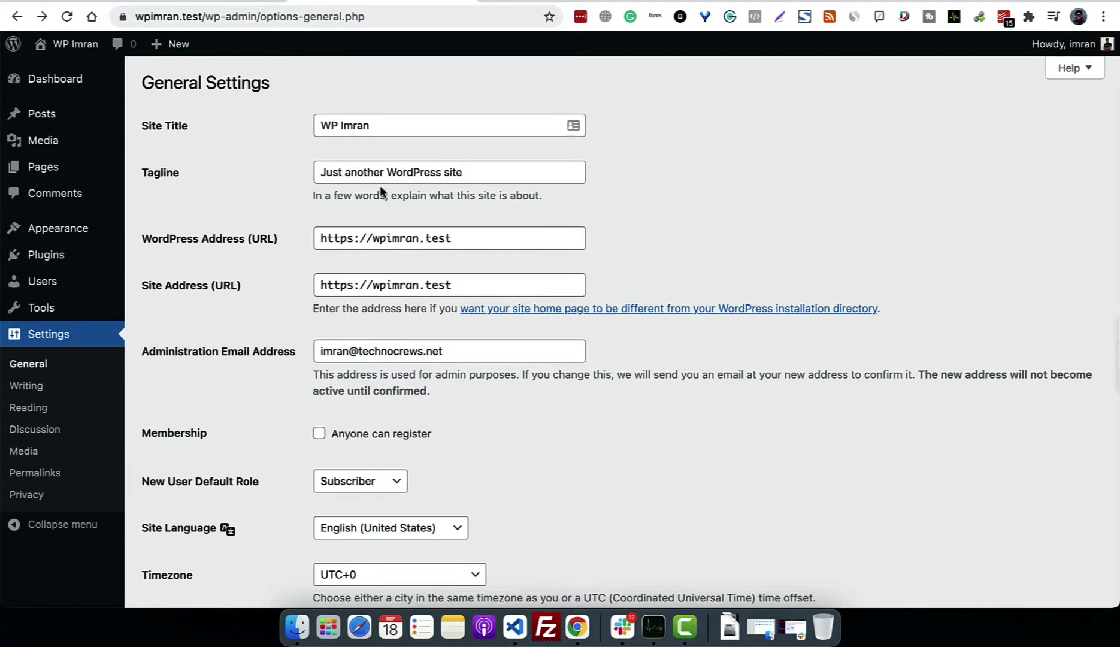
Step: Clear the Tagline in General Settings, save, and confirm the front page shows no tagline
{"action": "left_click", "coordinate": [66, 44]}
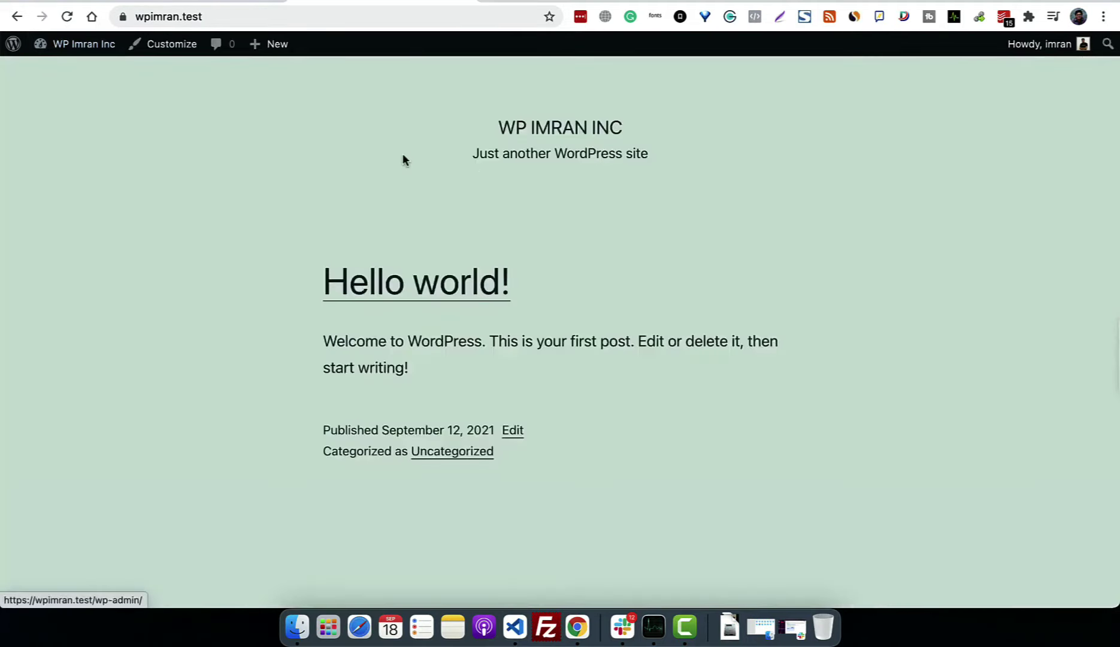
{"action": "left_click", "coordinate": [88, 53]}
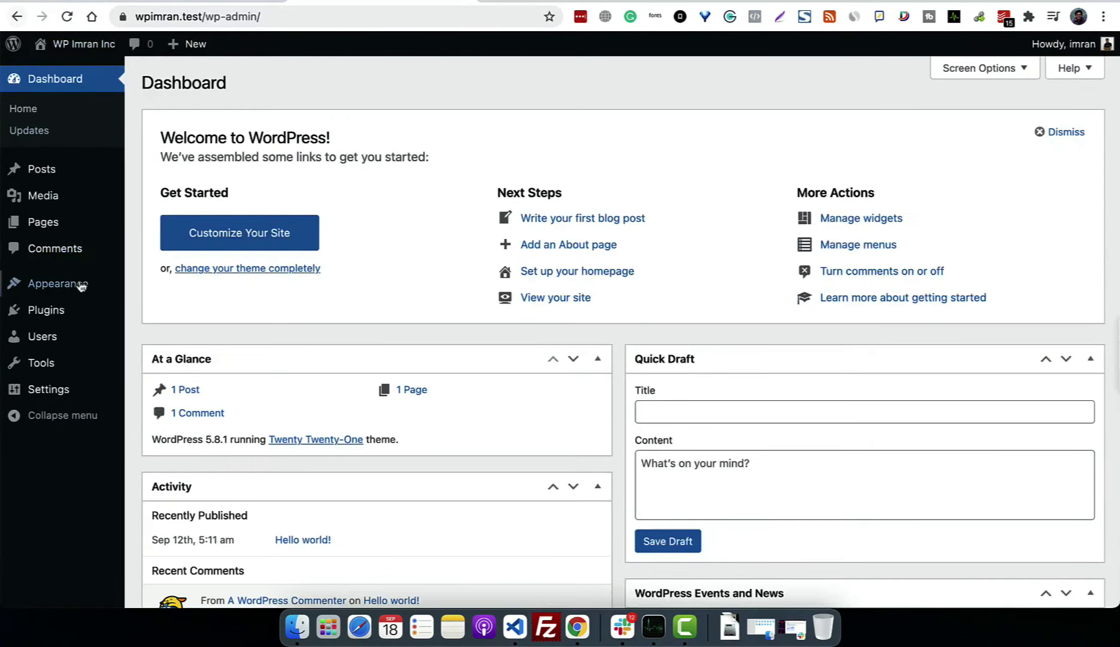
{"action": "left_click", "coordinate": [44, 389]}
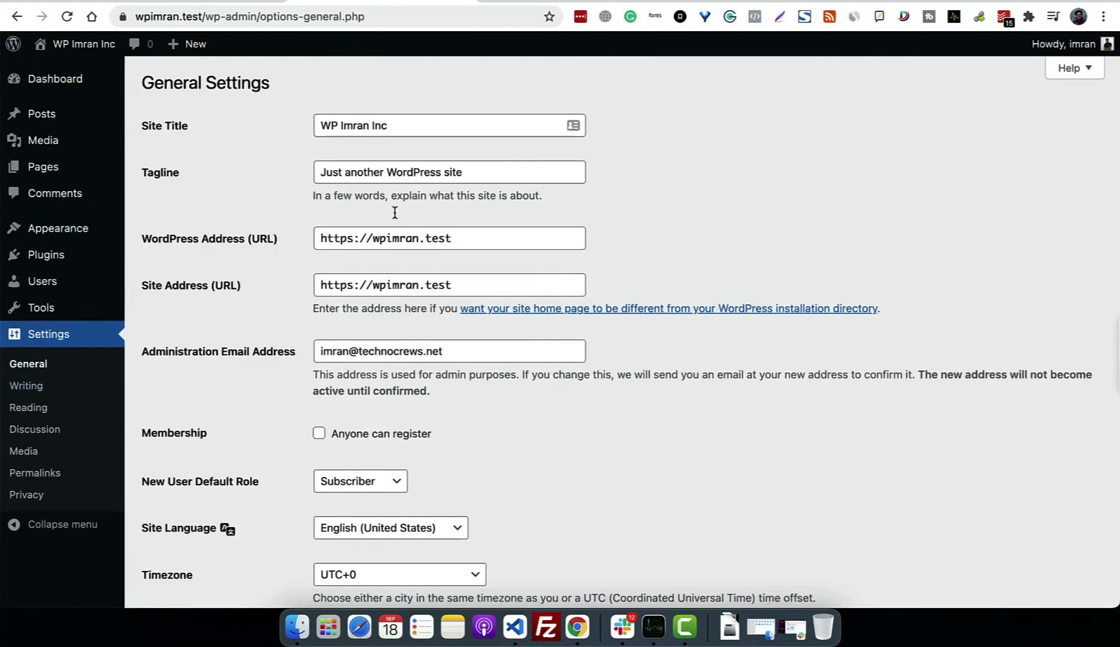
{"action": "triple_click", "coordinate": [411, 173]}
{"action": "key", "text": "BackSpace"}
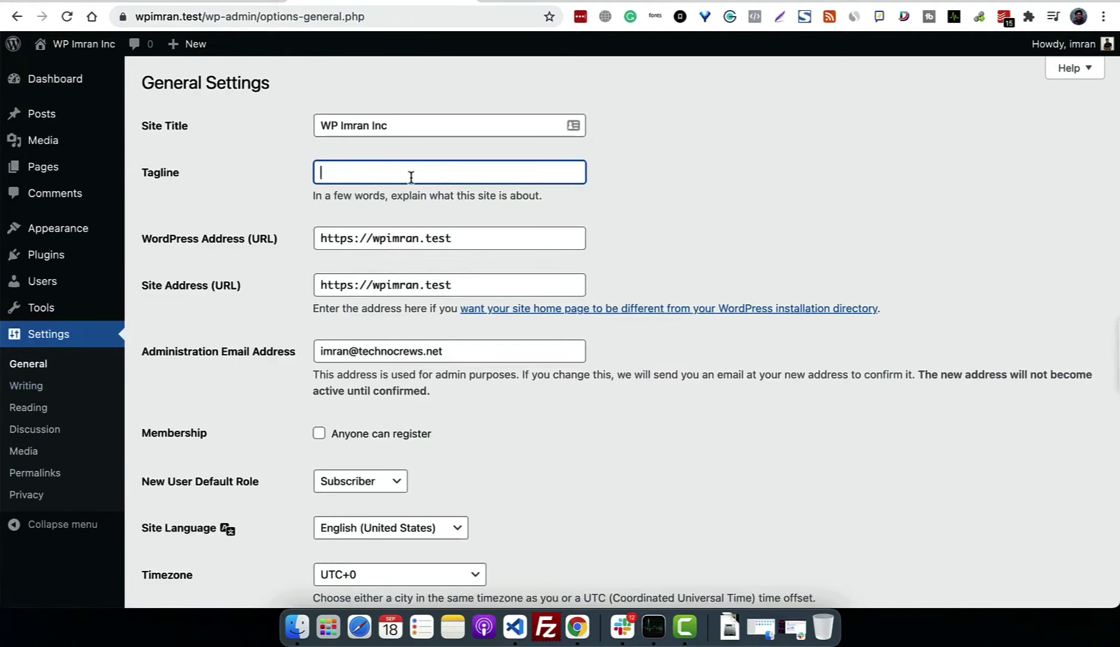
{"action": "scroll", "coordinate": [368, 340], "scroll_direction": "down", "scroll_amount": 10}
{"action": "left_click", "coordinate": [183, 529]}
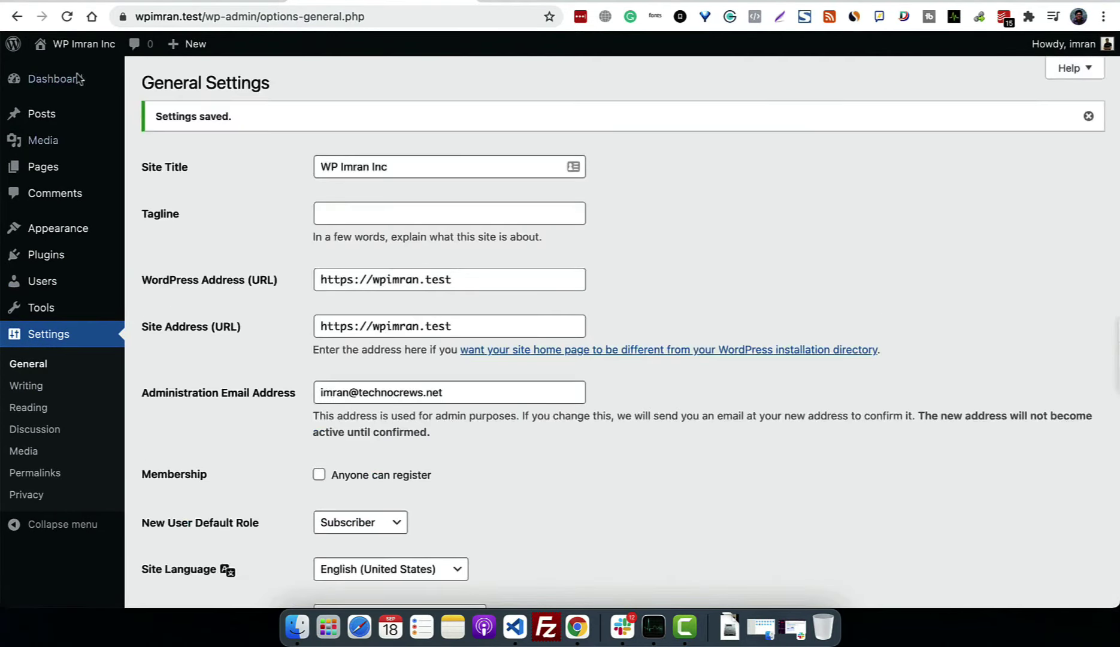
{"action": "left_click", "coordinate": [83, 43]}
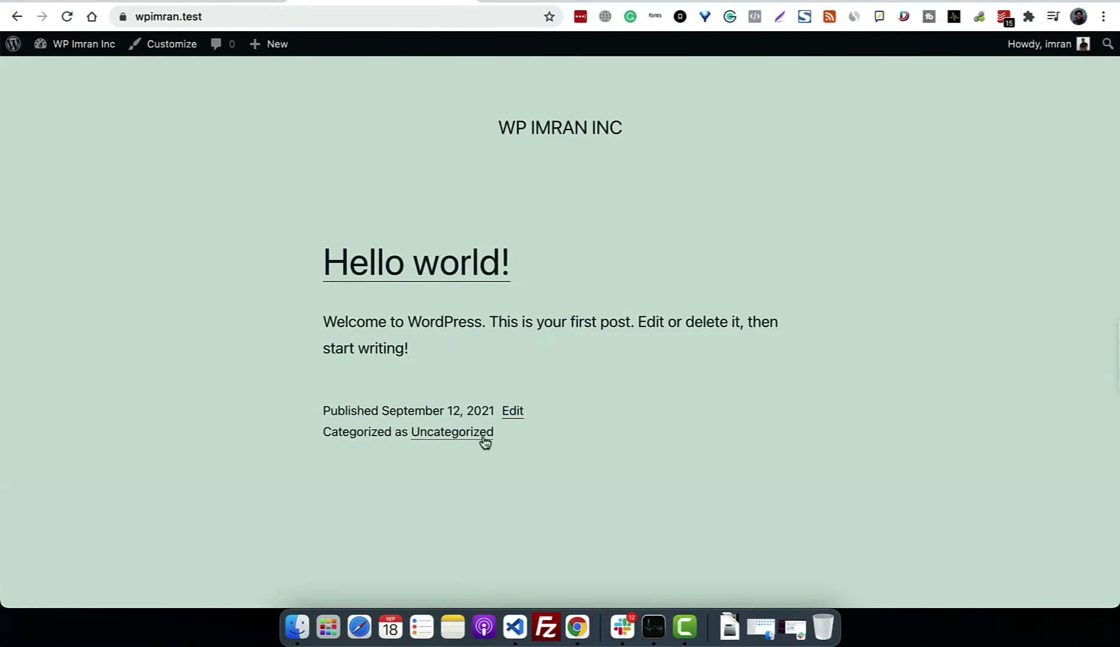
{"action": "scroll", "coordinate": [542, 459], "scroll_direction": "down", "scroll_amount": 5}
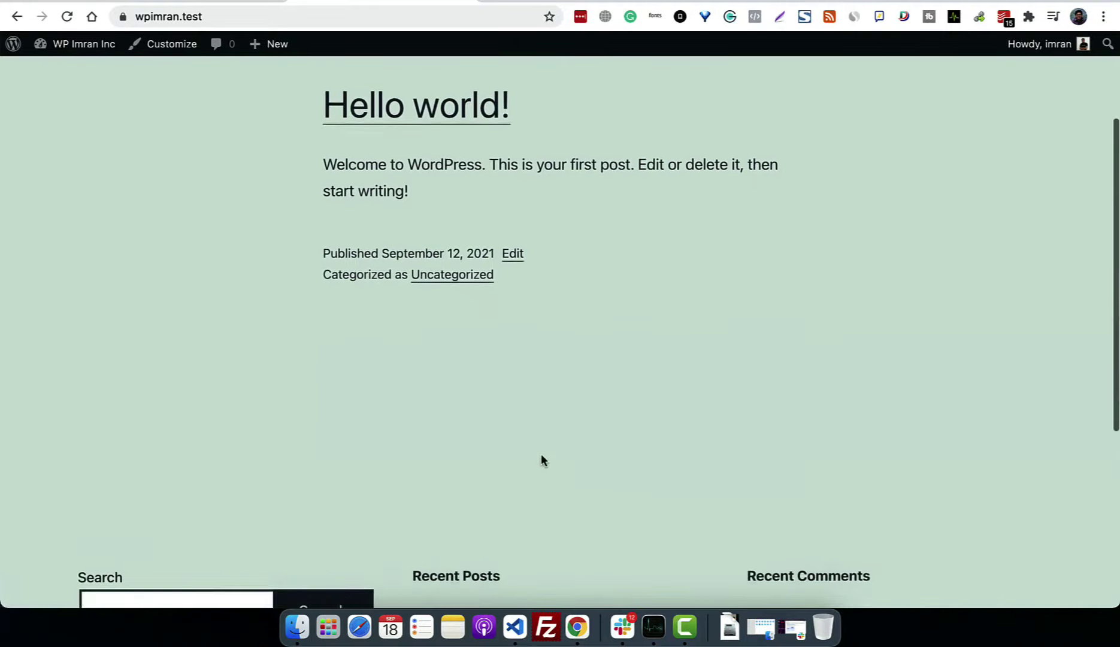
{"action": "scroll", "coordinate": [541, 453], "scroll_direction": "down", "scroll_amount": 2}
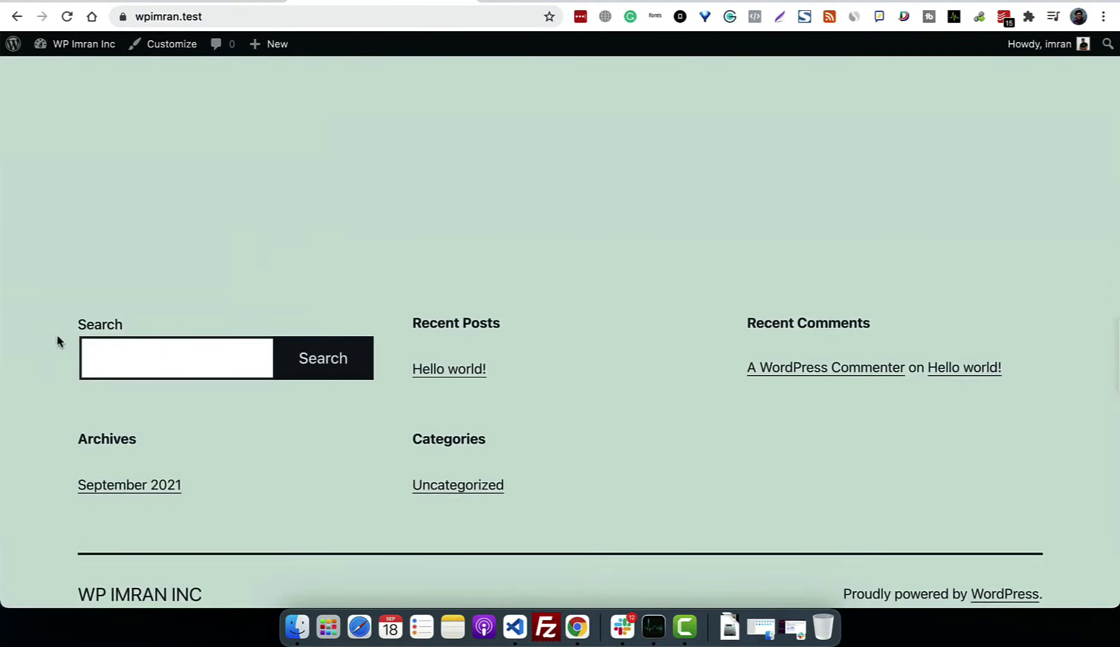
{"action": "scroll", "coordinate": [573, 338], "scroll_direction": "up", "scroll_amount": 10}
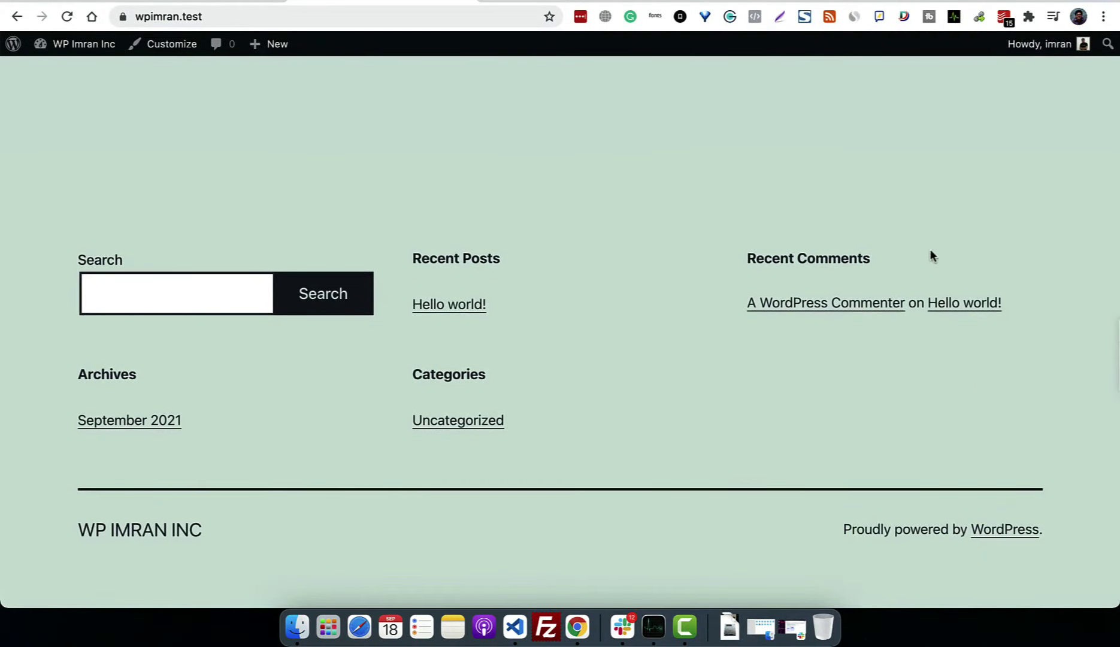
{"action": "scroll", "coordinate": [785, 446], "scroll_direction": "up", "scroll_amount": 10}
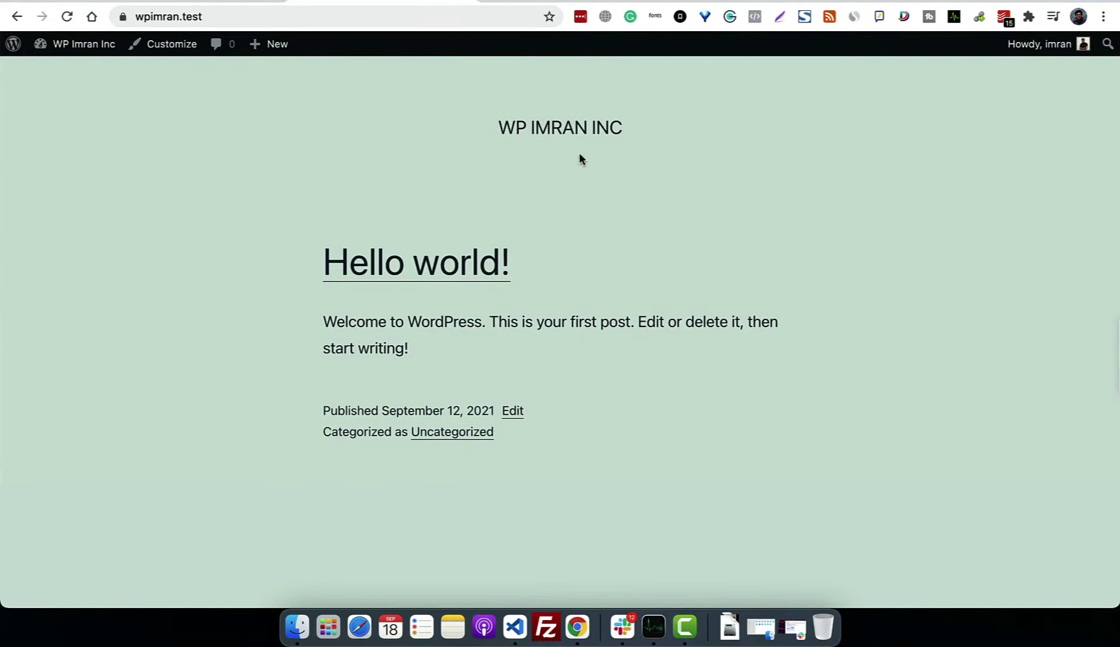
{"action": "scroll", "coordinate": [597, 246], "scroll_direction": "down", "scroll_amount": 10}
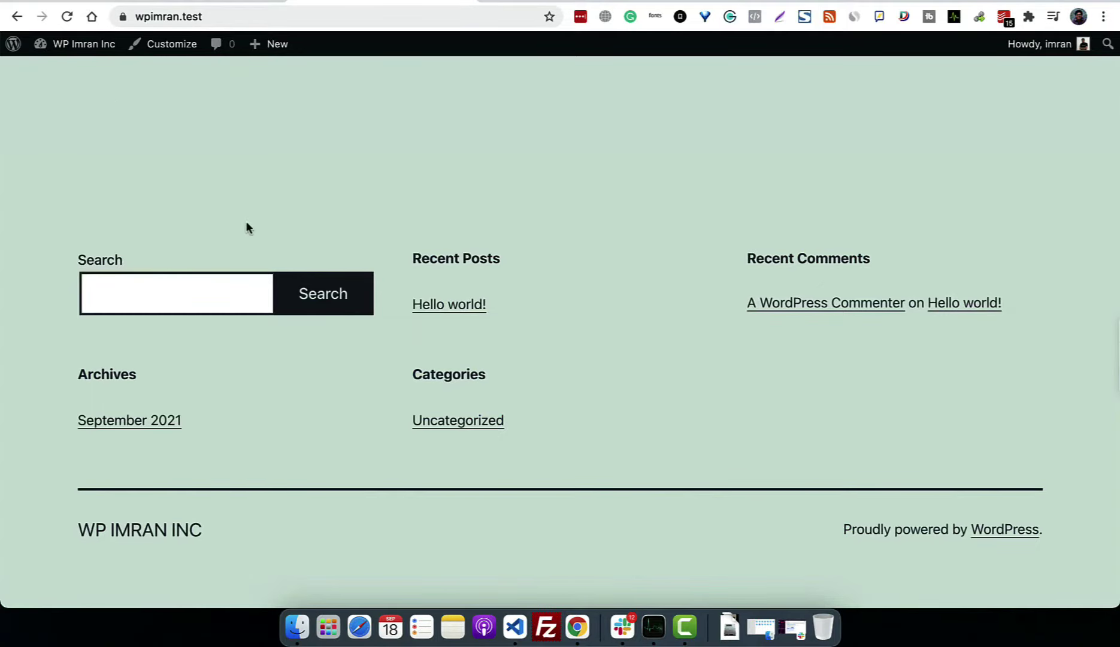
{"action": "mouse_move", "coordinate": [70, 44]}
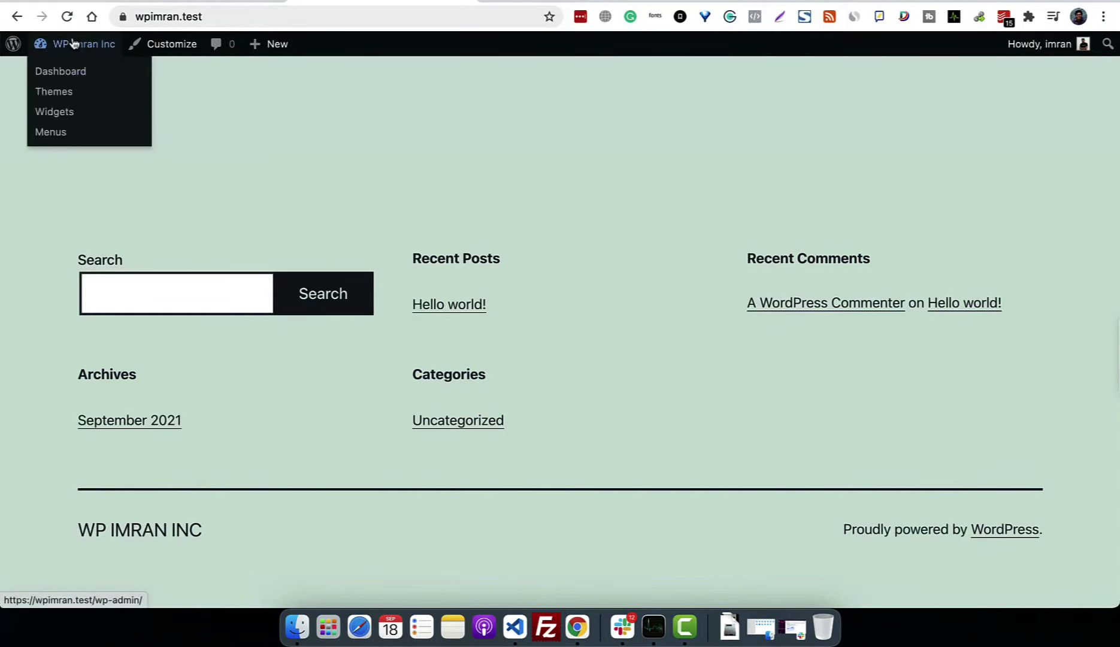
{"action": "left_click", "coordinate": [59, 116]}
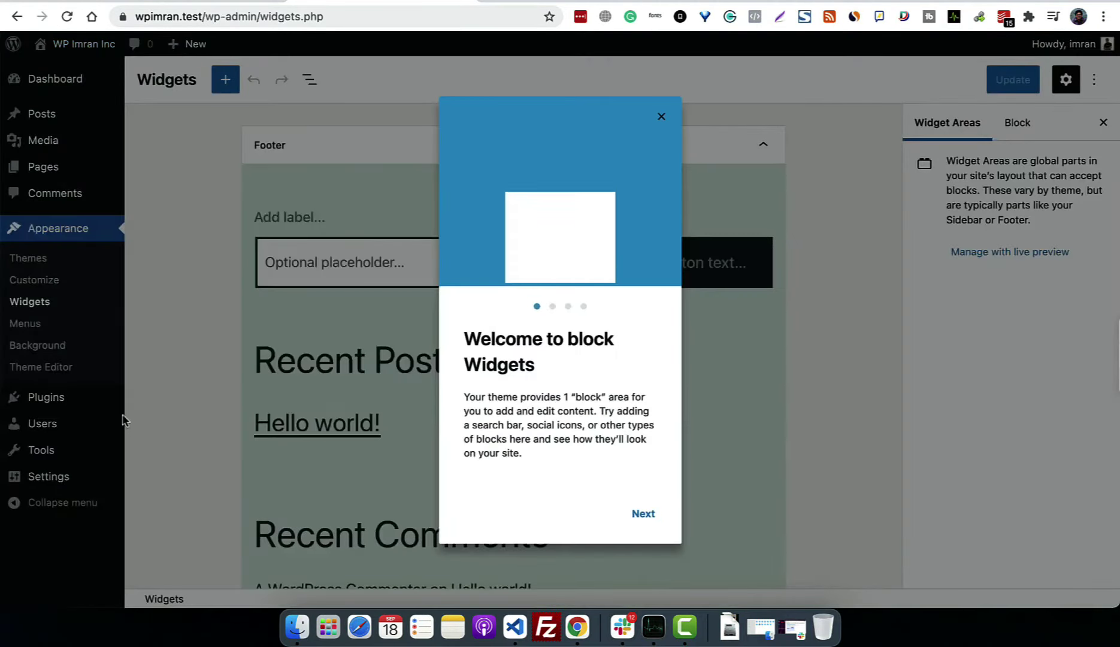
{"action": "left_click", "coordinate": [649, 518]}
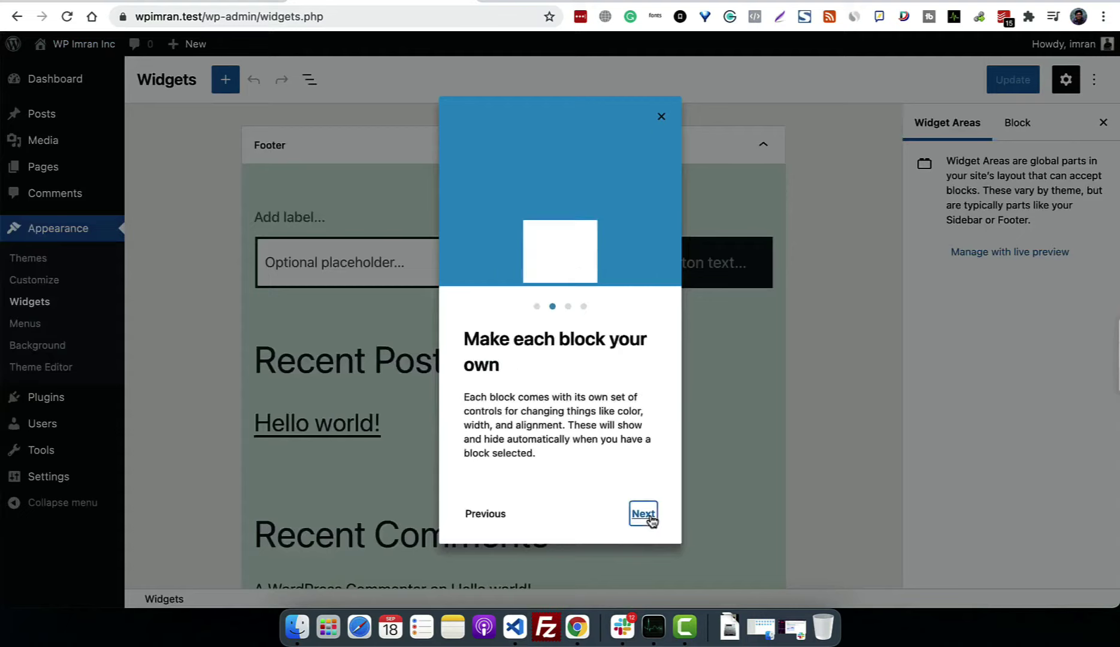
{"action": "left_click", "coordinate": [650, 518]}
{"action": "left_click", "coordinate": [649, 517]}
{"action": "left_click", "coordinate": [649, 518]}
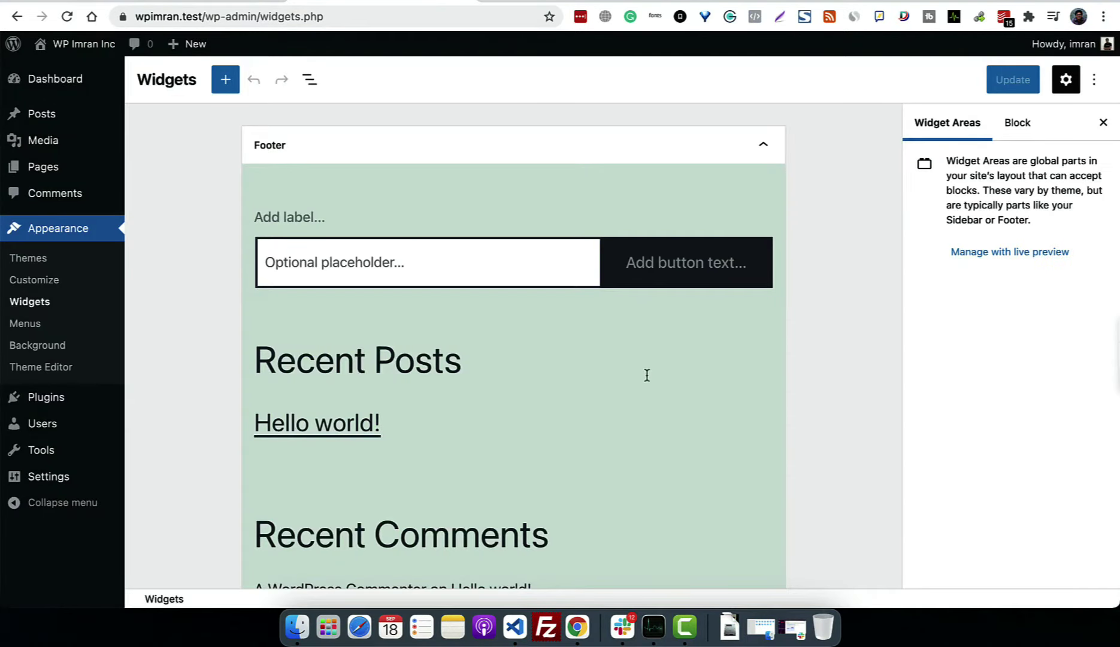
{"action": "scroll", "coordinate": [647, 375], "scroll_direction": "down", "scroll_amount": 5}
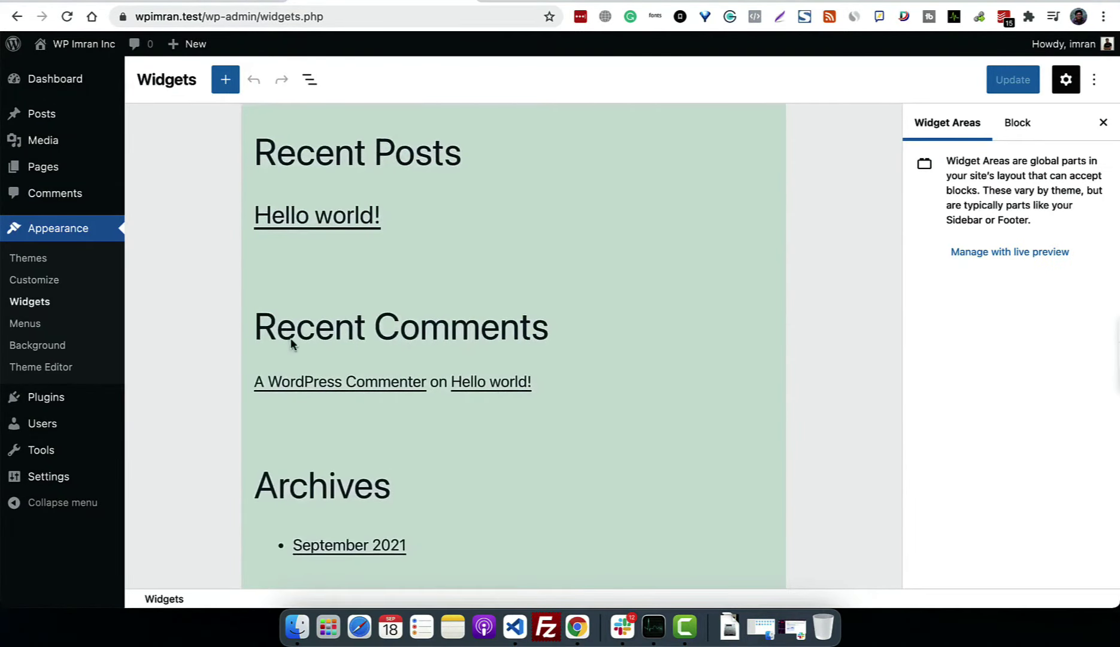
{"action": "scroll", "coordinate": [458, 380], "scroll_direction": "up", "scroll_amount": 5}
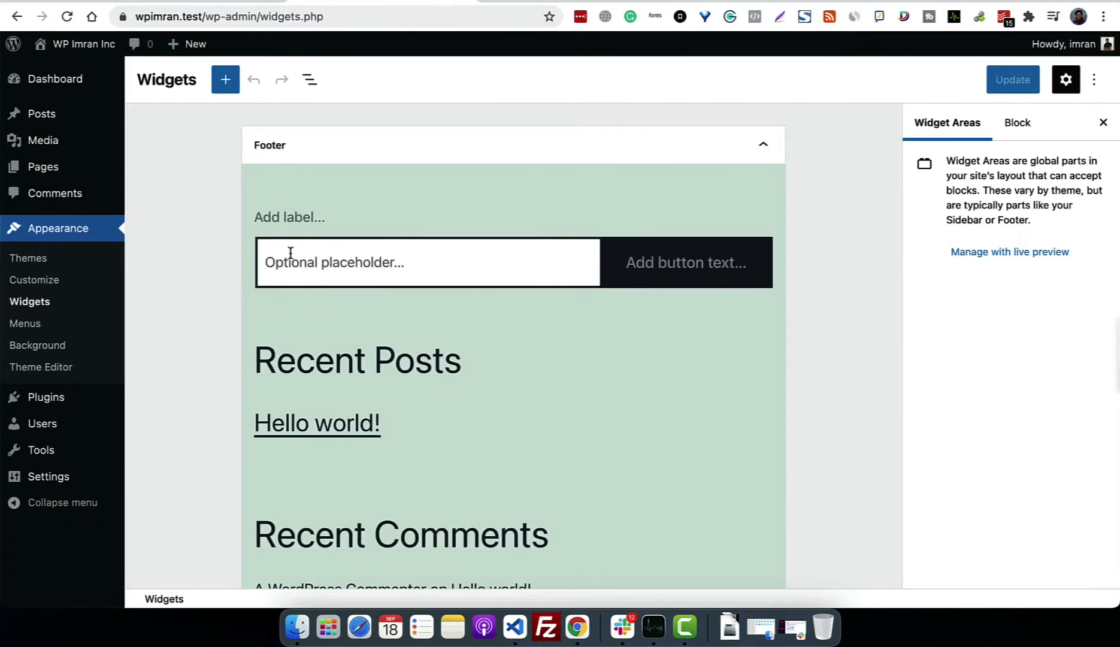
{"action": "scroll", "coordinate": [513, 370], "scroll_direction": "down", "scroll_amount": 5}
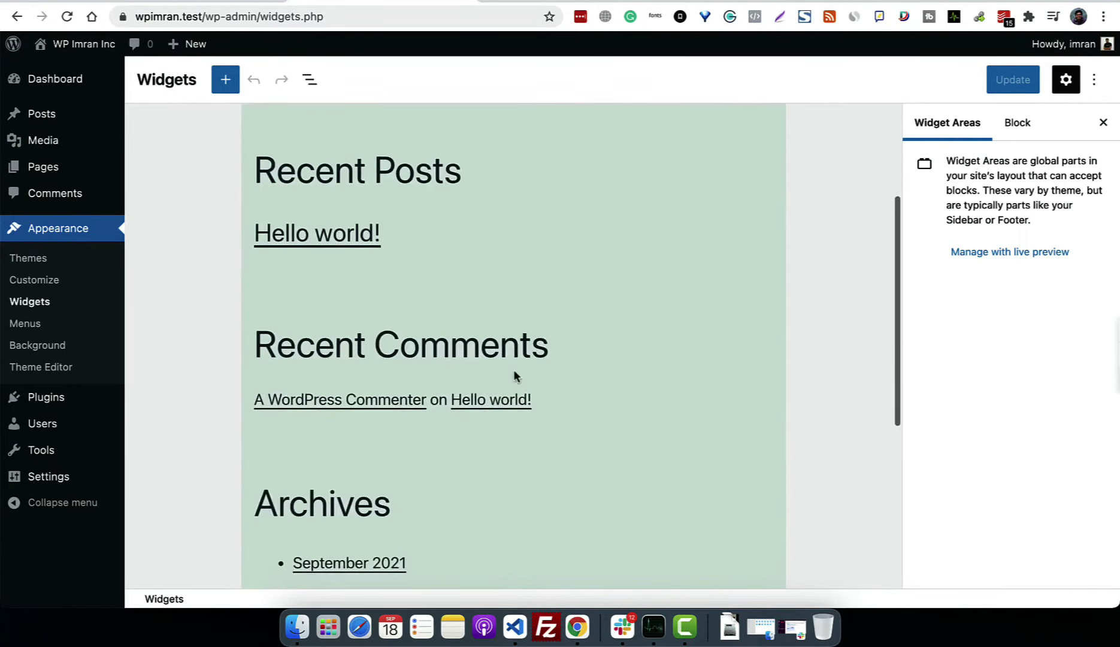
{"action": "scroll", "coordinate": [514, 376], "scroll_direction": "down", "scroll_amount": 2}
{"action": "scroll", "coordinate": [363, 522], "scroll_direction": "down", "scroll_amount": 5}
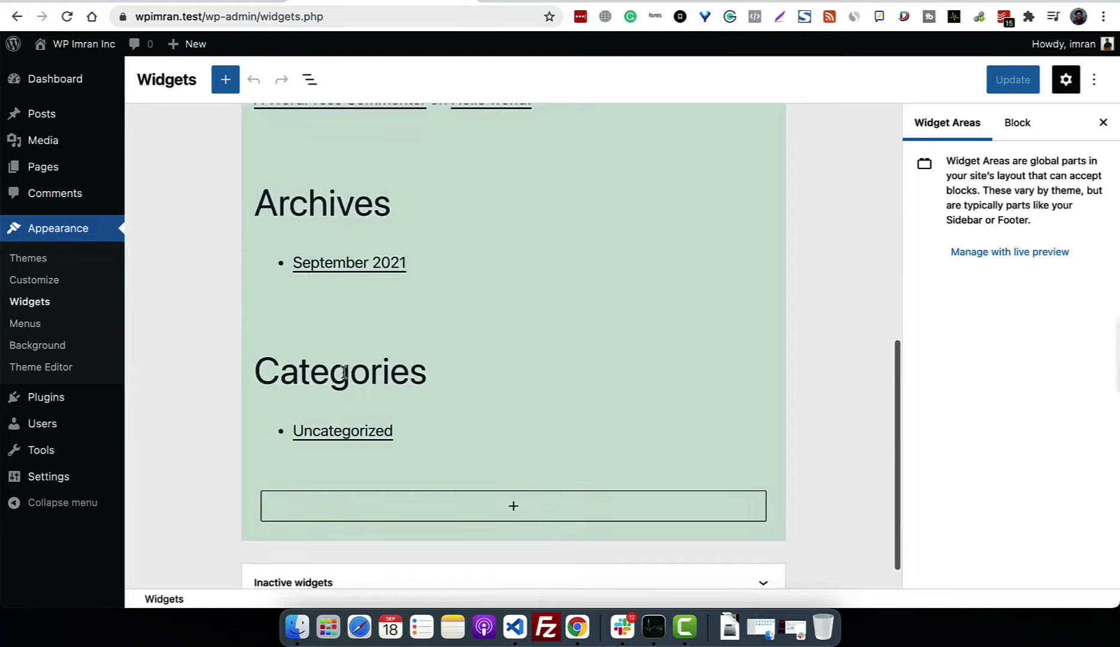
{"action": "scroll", "coordinate": [412, 477], "scroll_direction": "down", "scroll_amount": 1}
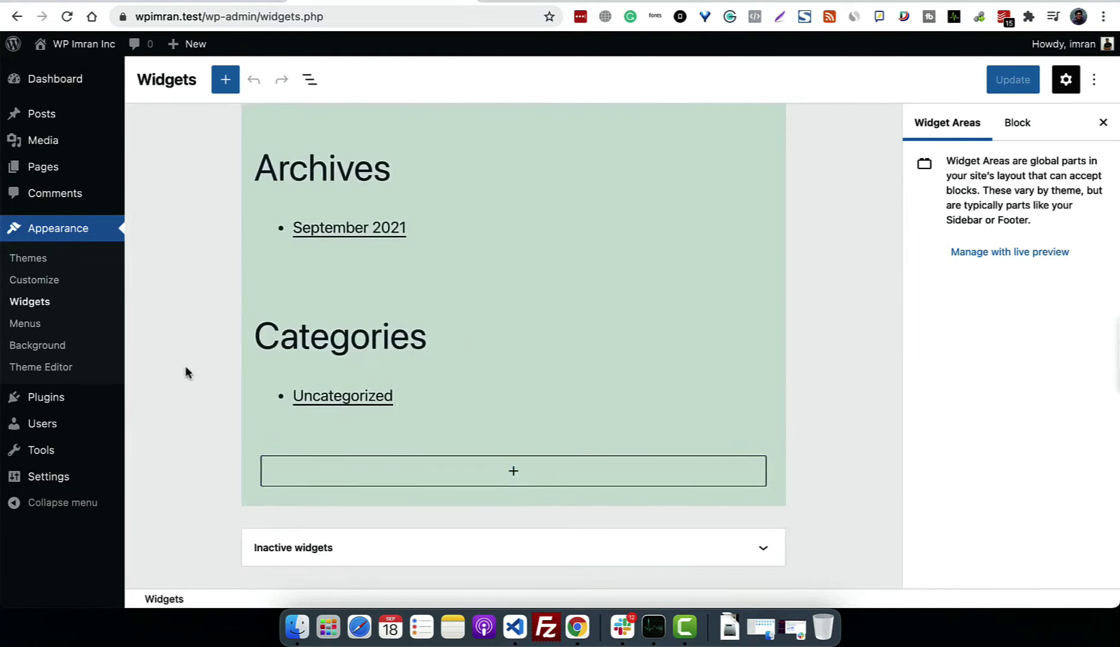
{"action": "left_click", "coordinate": [30, 301]}
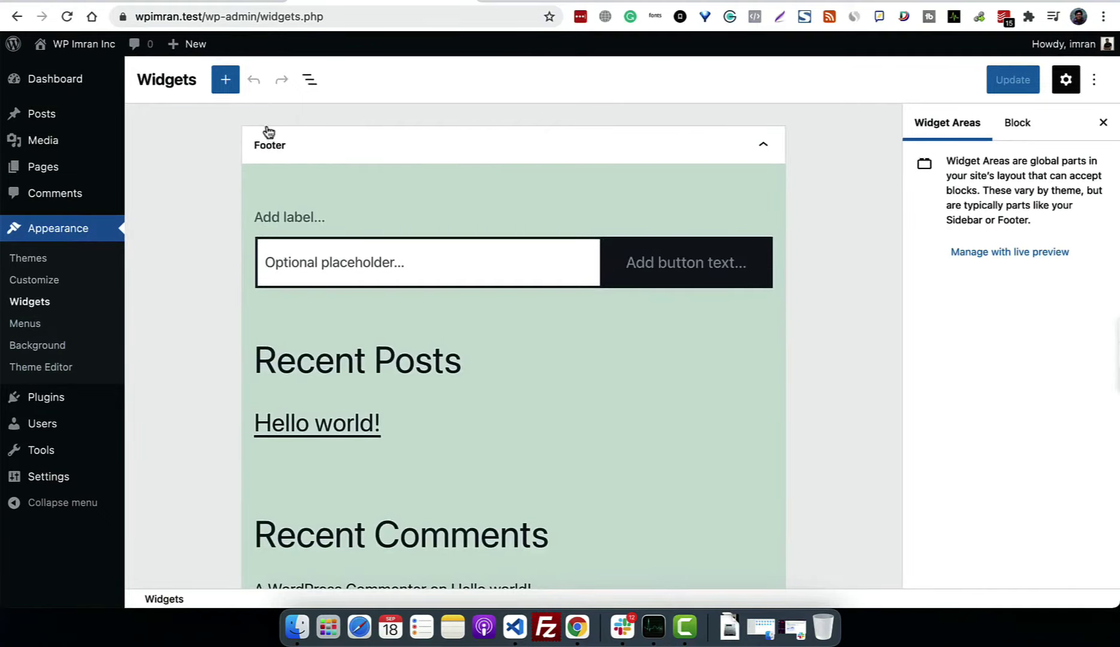
{"action": "left_click", "coordinate": [763, 145]}
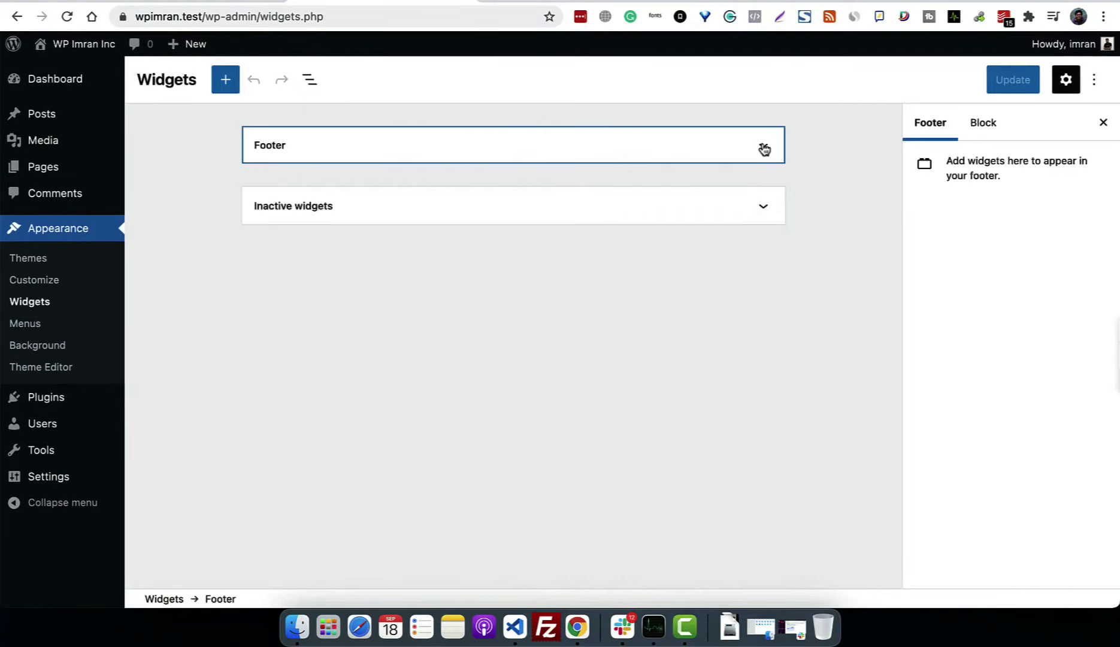
{"action": "left_click", "coordinate": [702, 222]}
{"action": "left_click", "coordinate": [700, 220]}
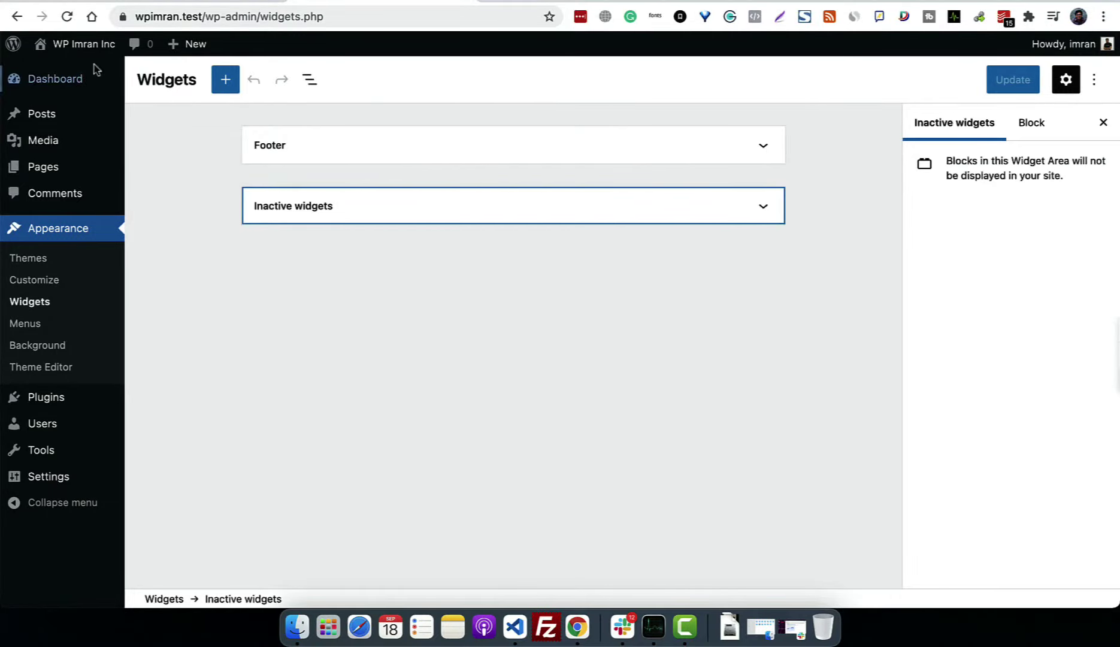
{"action": "left_click", "coordinate": [81, 43]}
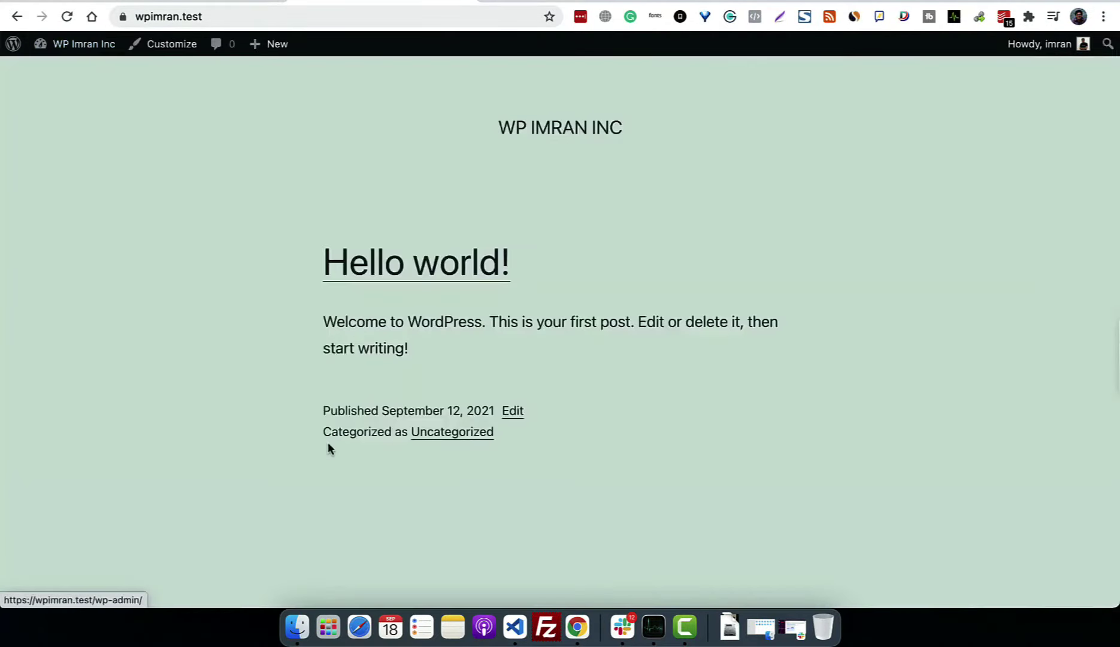
{"action": "scroll", "coordinate": [327, 449], "scroll_direction": "down", "scroll_amount": 10}
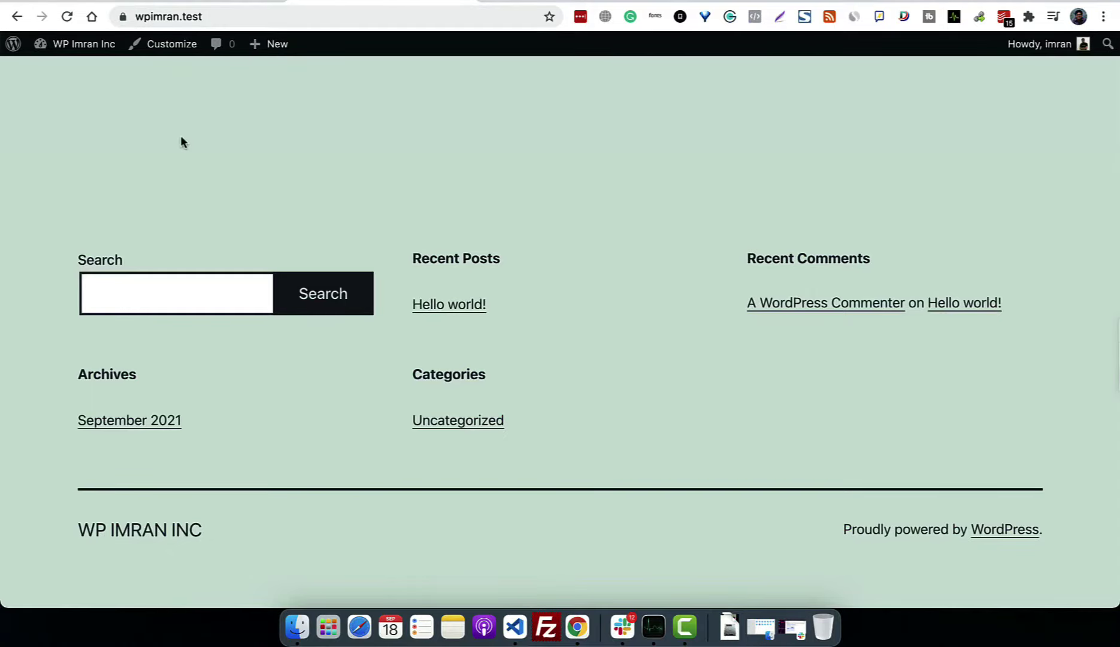
{"action": "left_click", "coordinate": [82, 45]}
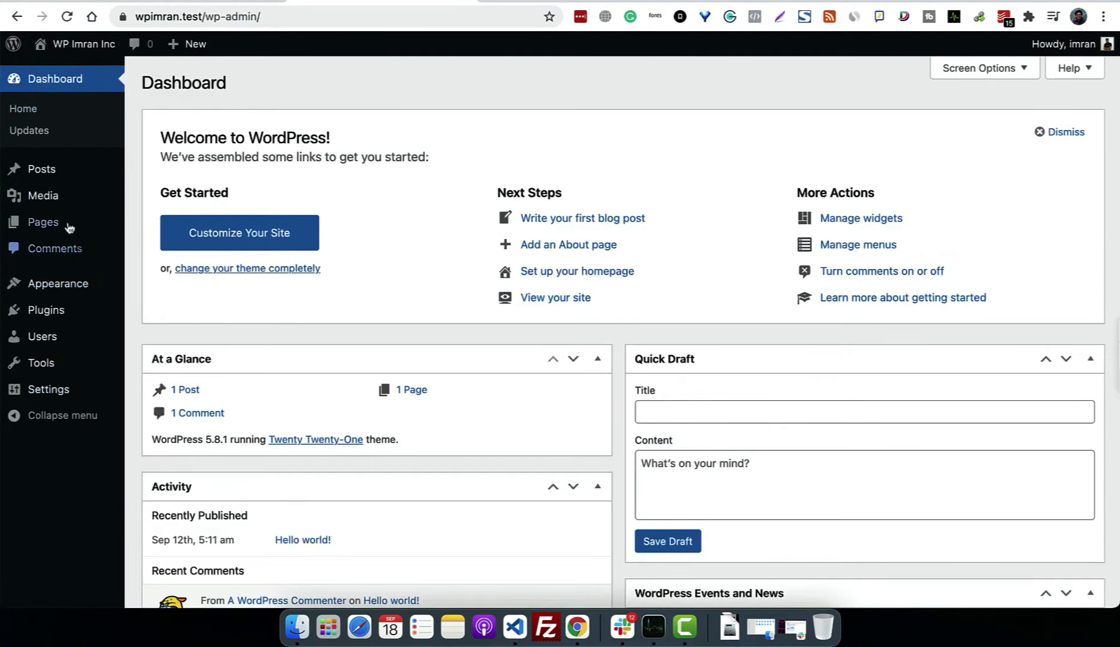
Step: Add a 'WP Tutorials' category (slug wp-tutorials) on the Posts Categories page
{"action": "left_click", "coordinate": [42, 175]}
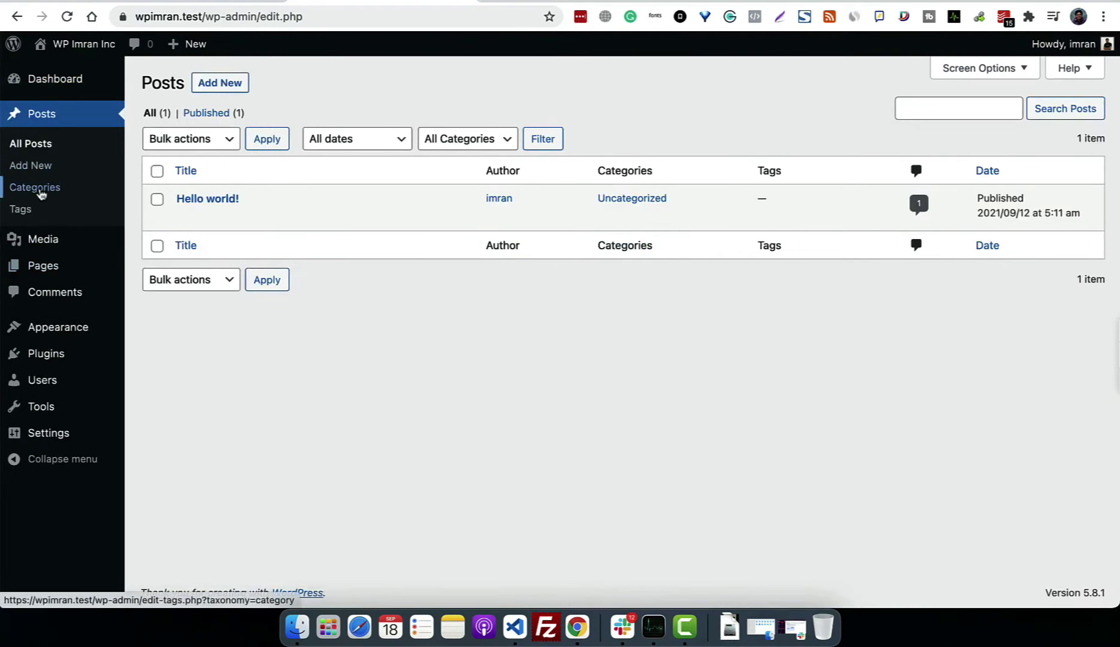
{"action": "left_click", "coordinate": [42, 191]}
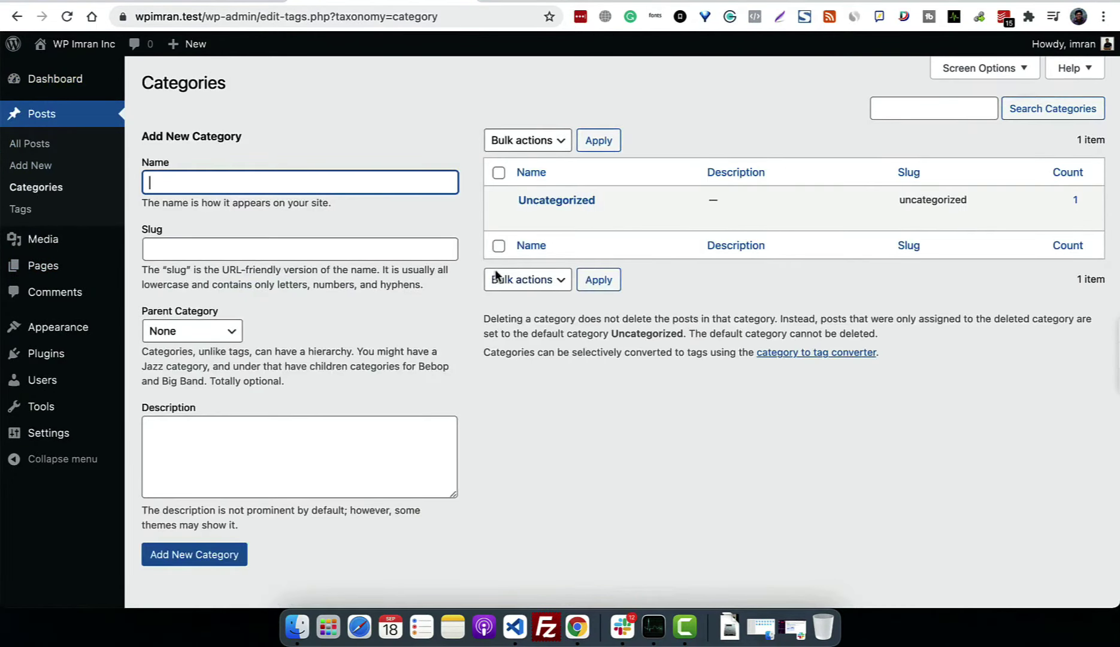
{"action": "mouse_move", "coordinate": [567, 193]}
{"action": "type", "text": "WP Tutorials"}
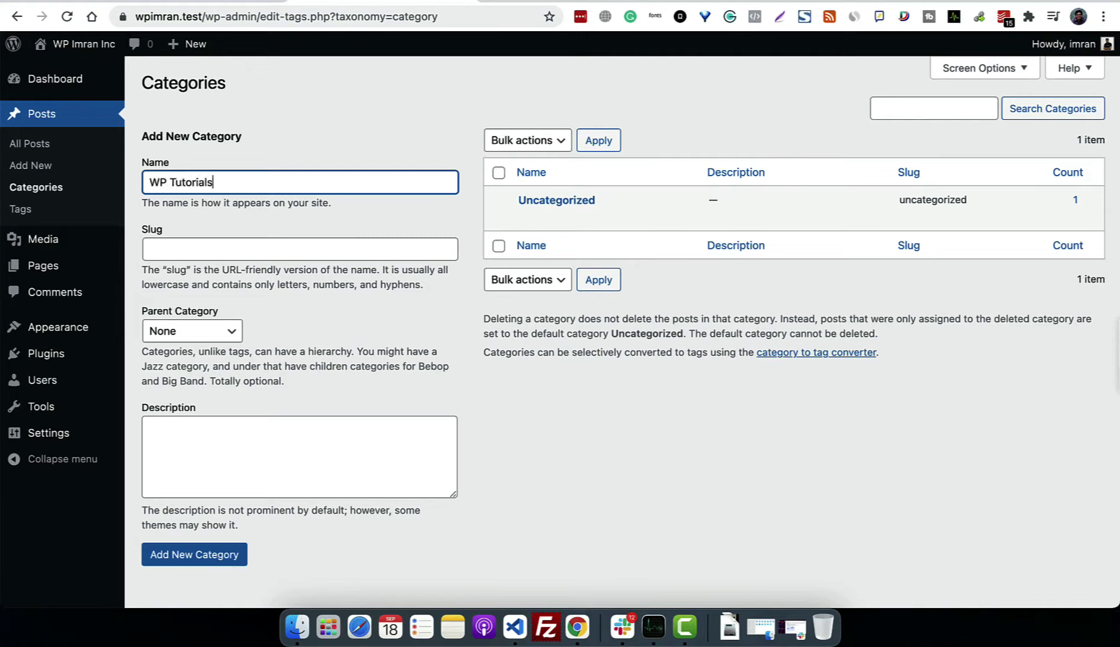
{"action": "key", "text": "Return"}
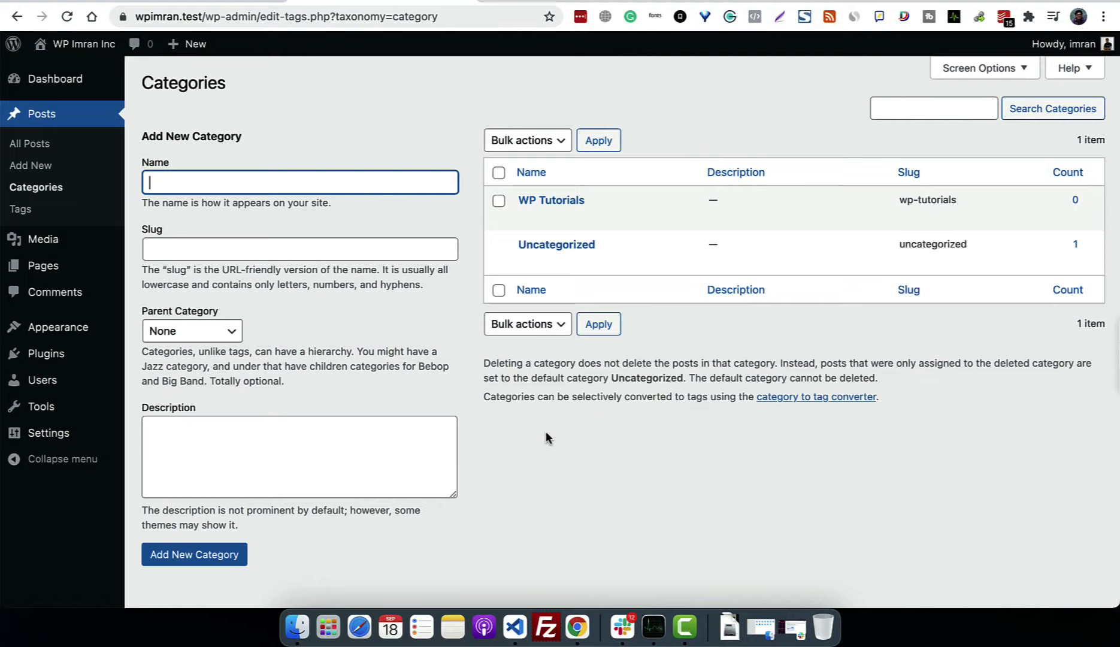
{"action": "left_click", "coordinate": [507, 413]}
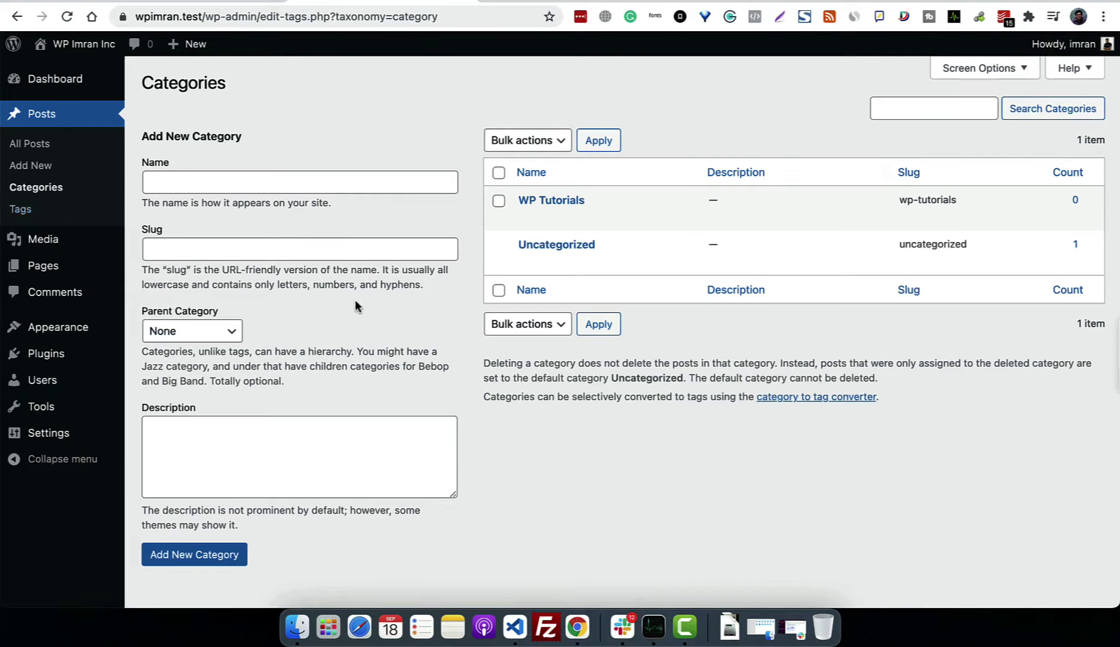
{"action": "mouse_move", "coordinate": [87, 332]}
{"action": "mouse_move", "coordinate": [96, 412]}
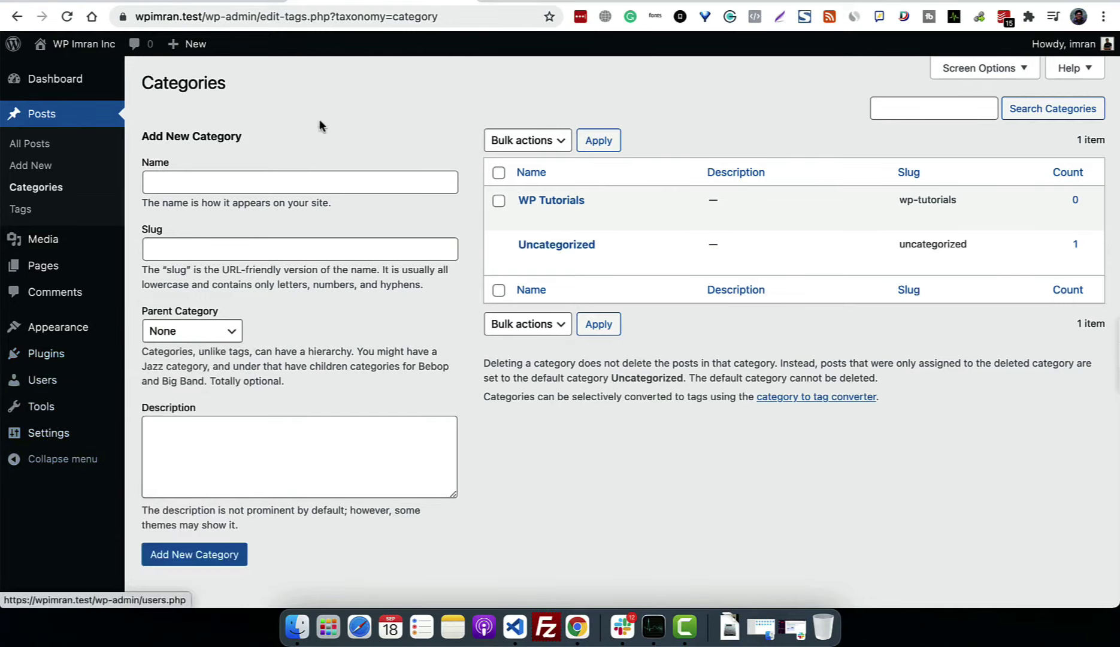
Step: Write a post titled 'This is my first post' with body 'This is the post content' and save it as a draft
{"action": "left_click", "coordinate": [42, 174]}
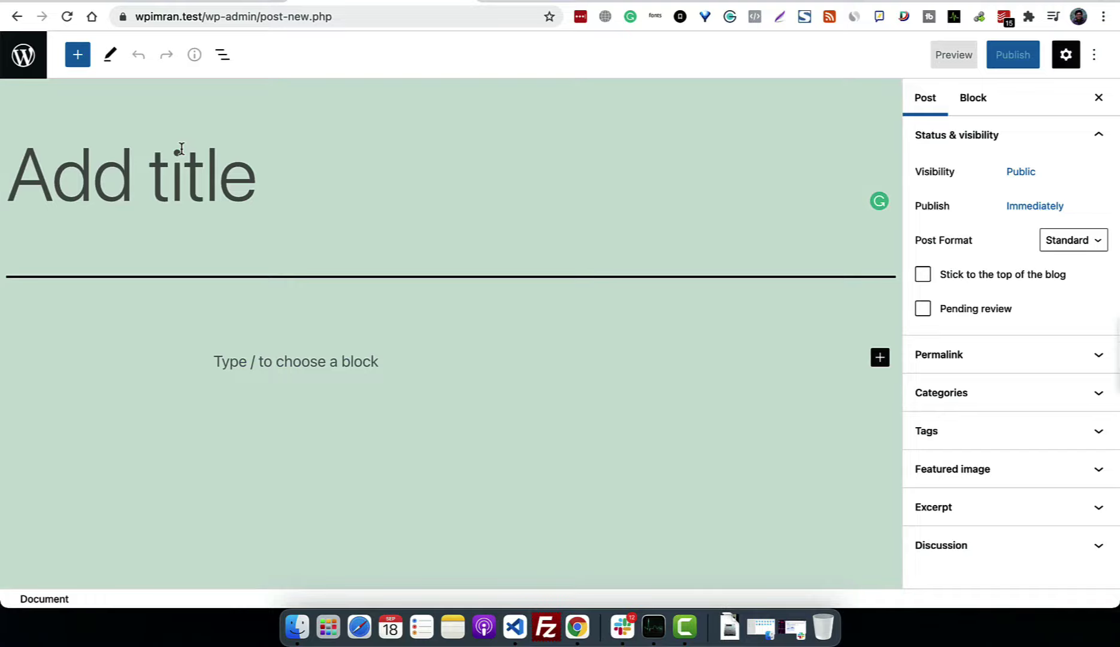
{"action": "type", "text": "This is my fir"}
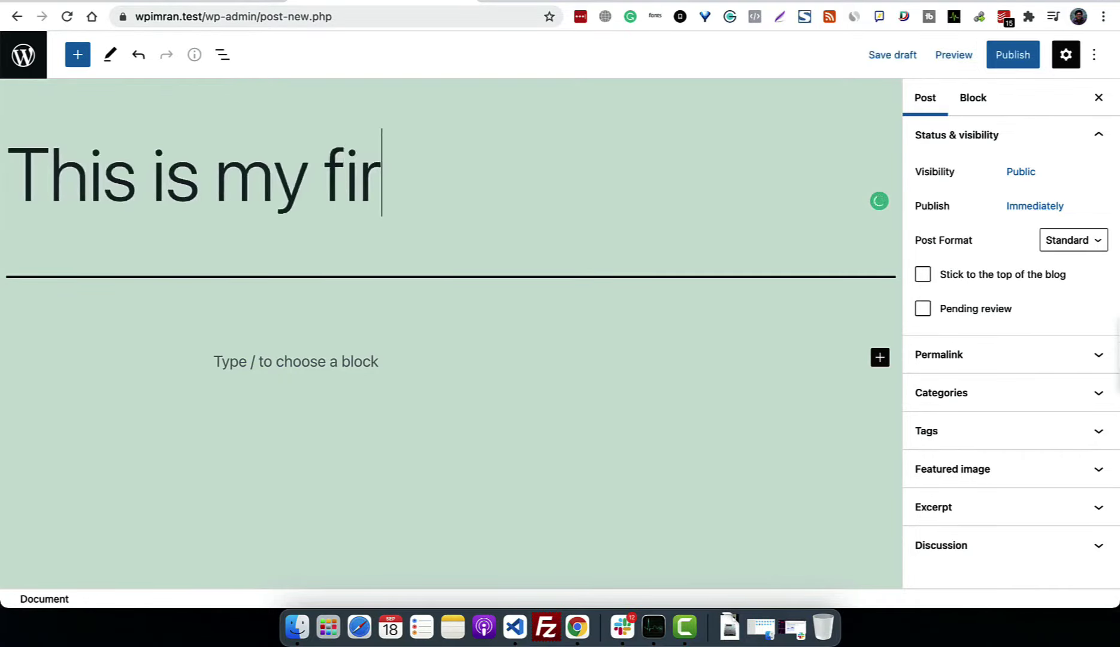
{"action": "type", "text": "st post"}
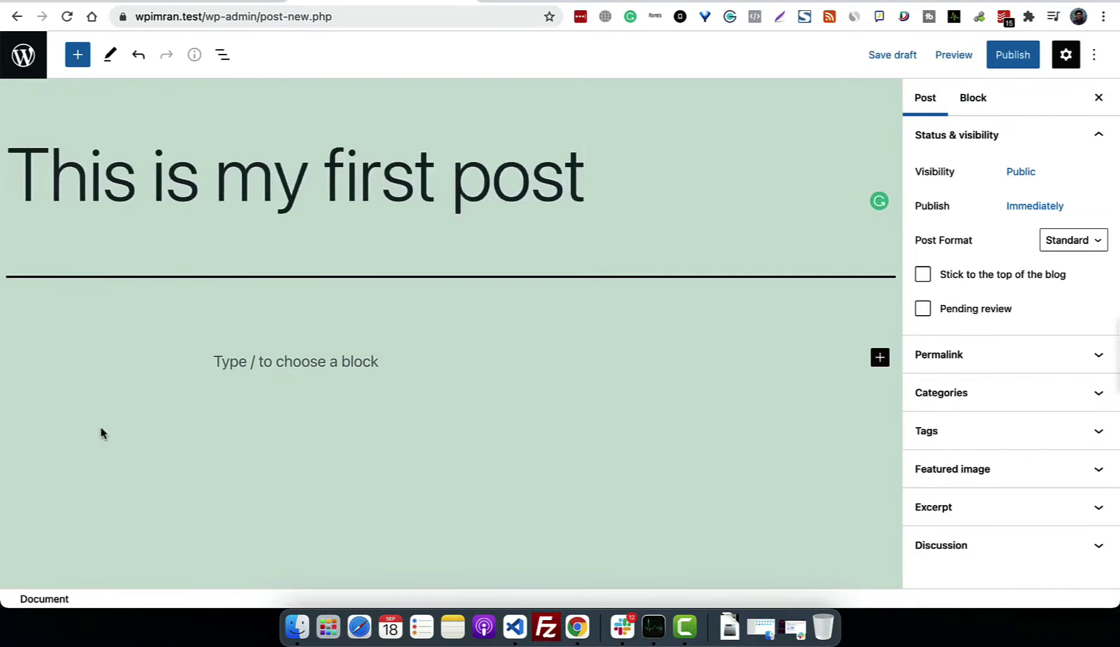
{"action": "left_click", "coordinate": [210, 390]}
{"action": "type", "text": "This is t"}
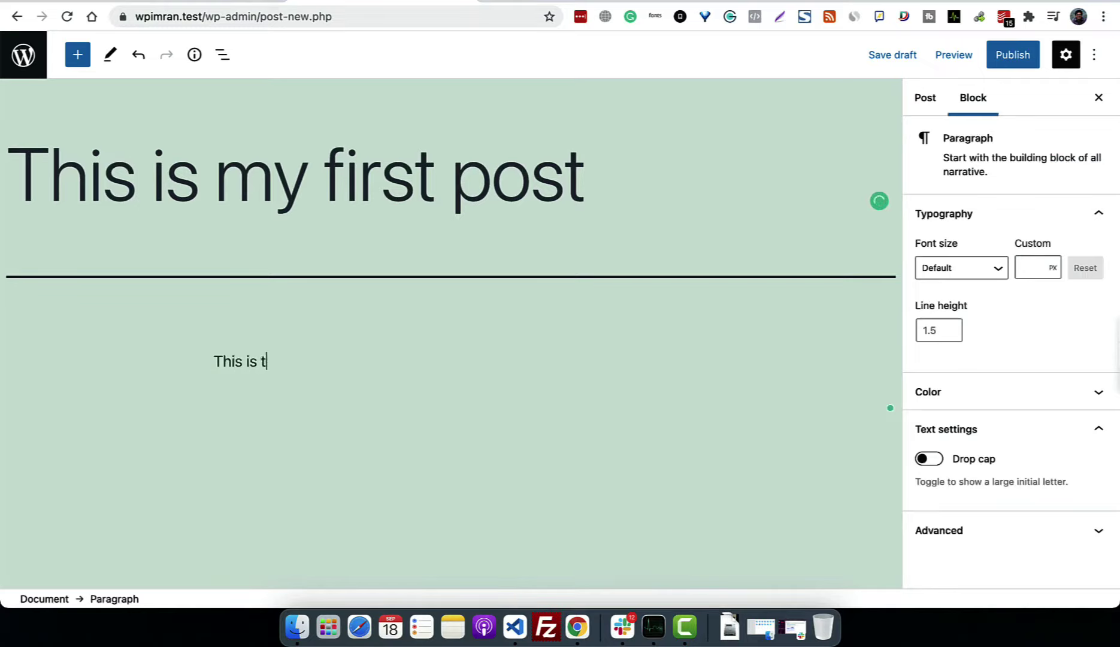
{"action": "type", "text": "he post content"}
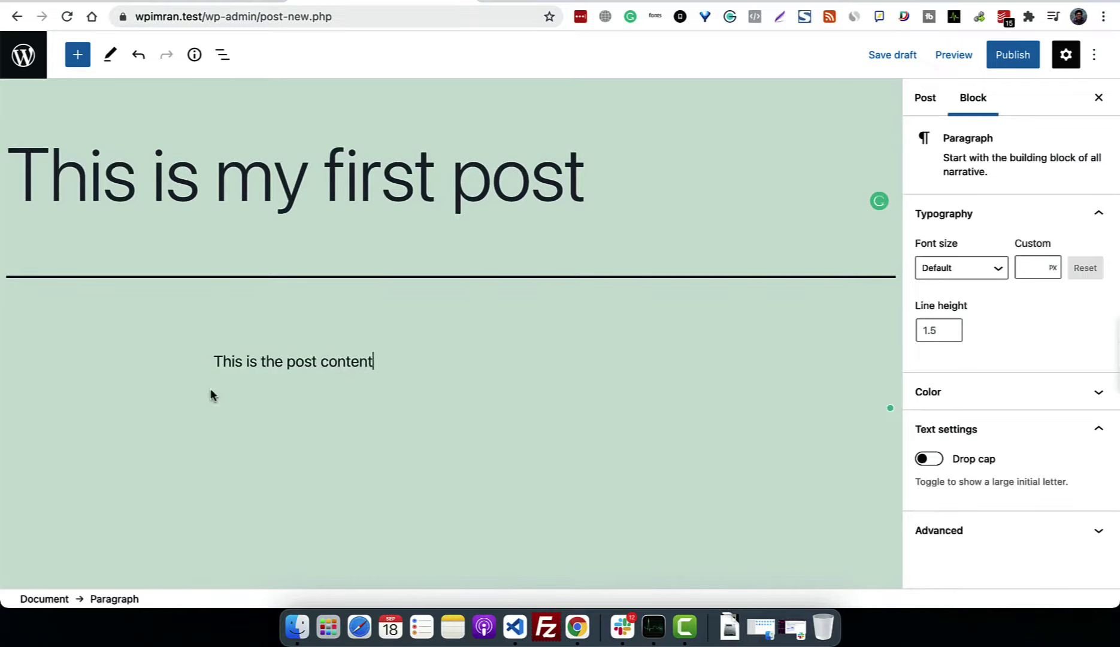
{"action": "left_click", "coordinate": [895, 59]}
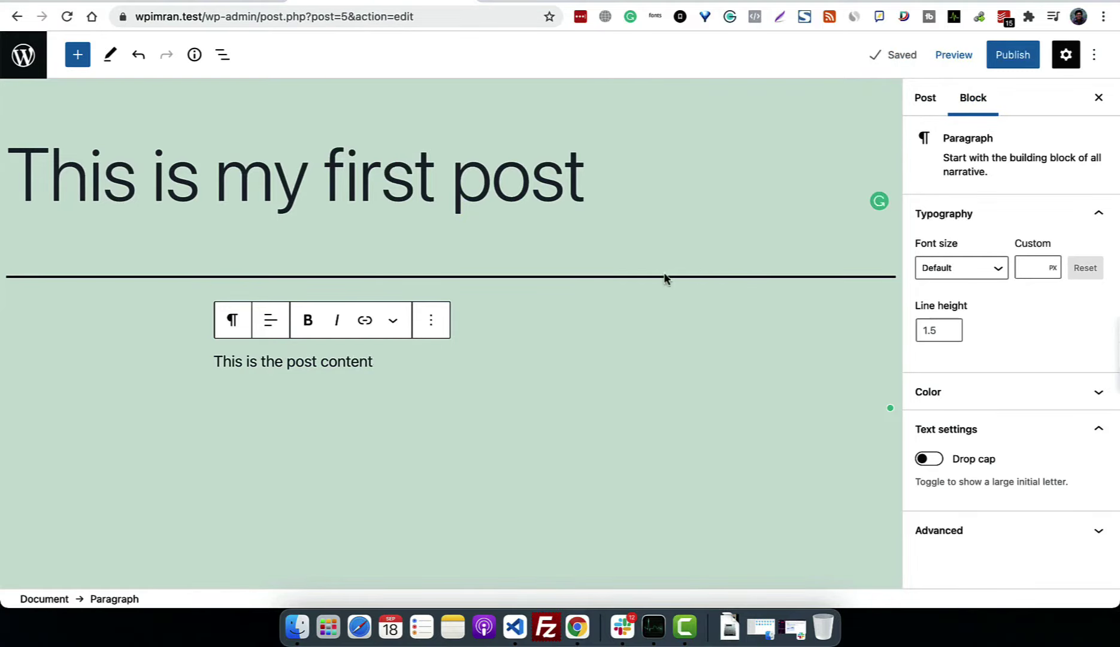
Step: Show the Post settings sidebar, expand the Permalink panel, and return to the posts list
{"action": "left_click", "coordinate": [1066, 54]}
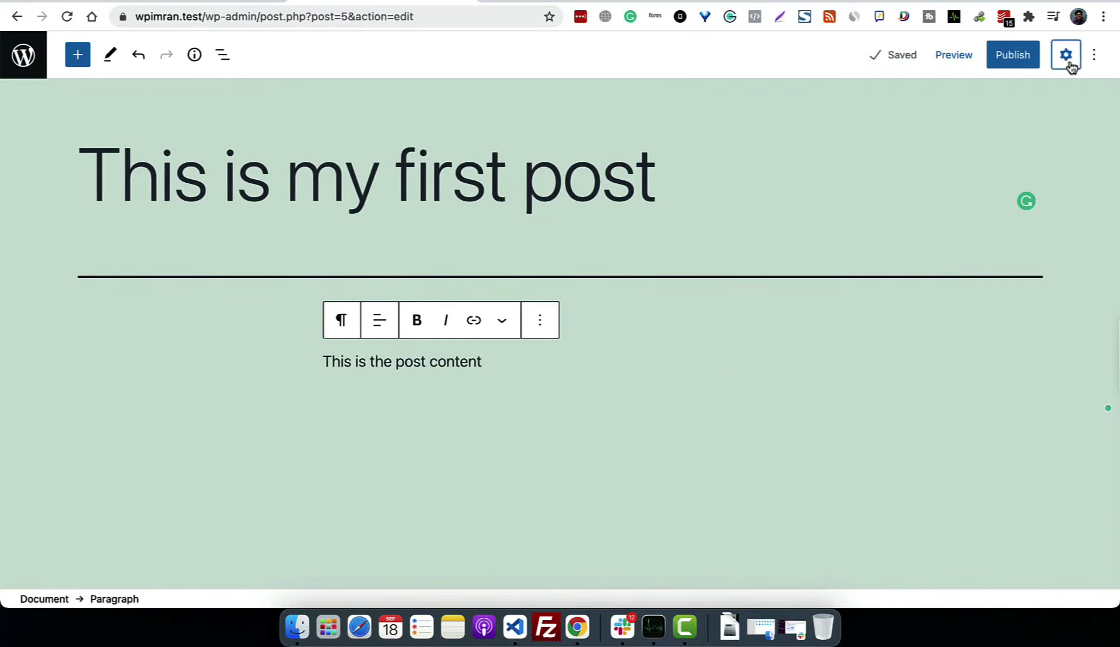
{"action": "left_click", "coordinate": [1066, 54]}
{"action": "left_click", "coordinate": [928, 102]}
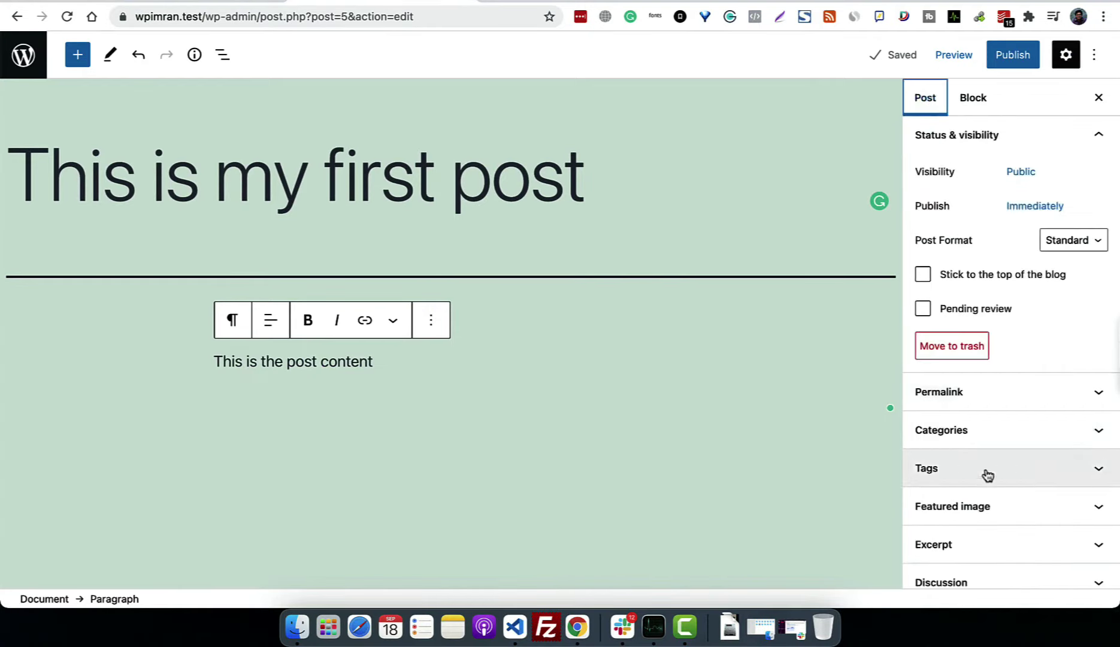
{"action": "left_click", "coordinate": [994, 407]}
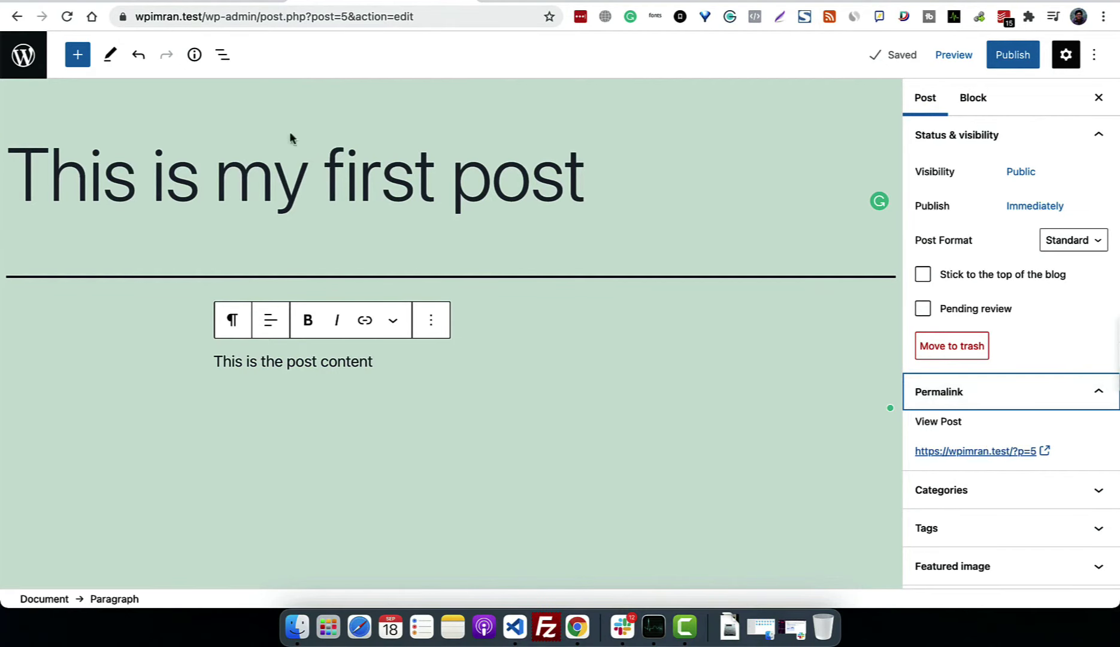
{"action": "left_click", "coordinate": [20, 52]}
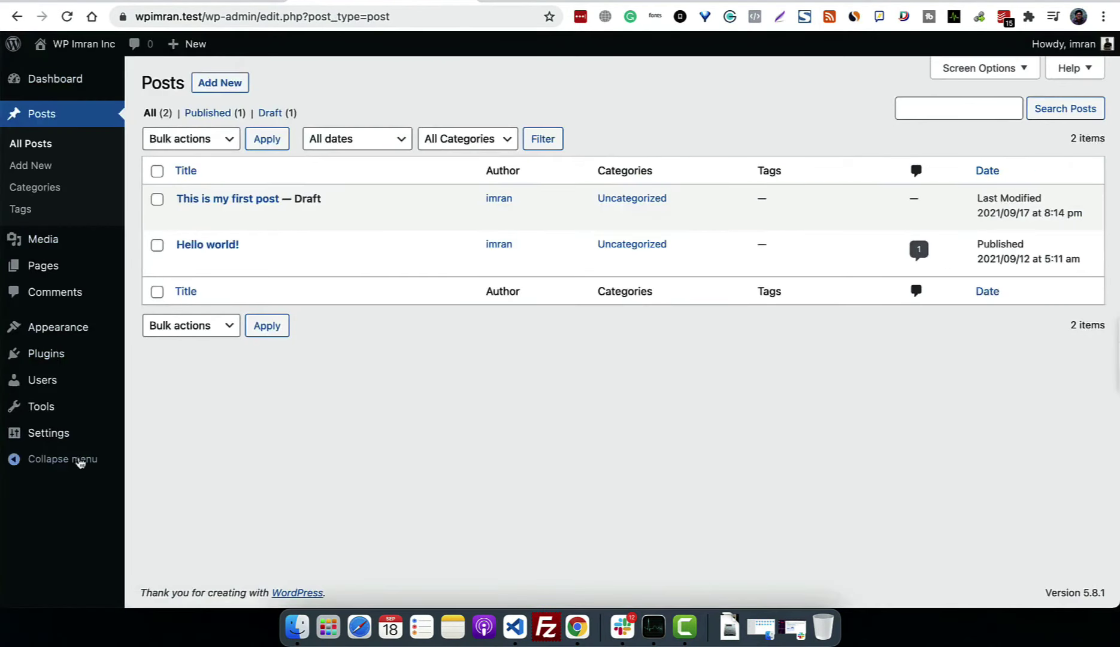
Step: Switch permalinks to the Post name structure (/%postname%/), save, and return to the Posts list
{"action": "mouse_move", "coordinate": [70, 440]}
{"action": "left_click", "coordinate": [168, 507]}
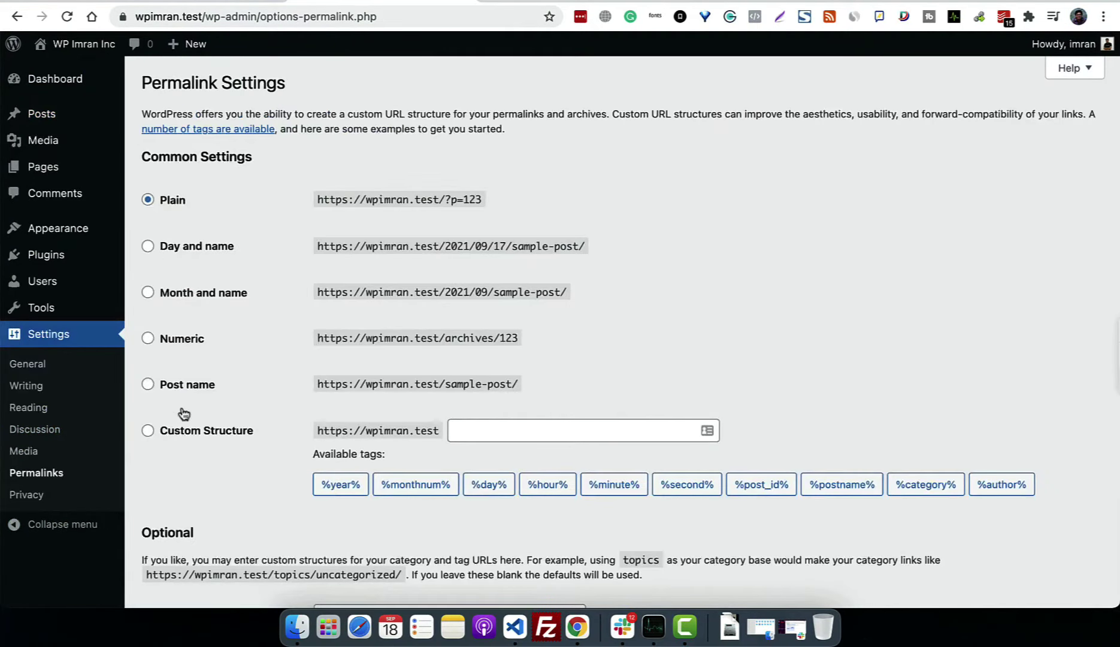
{"action": "left_click", "coordinate": [191, 390]}
{"action": "scroll", "coordinate": [191, 394], "scroll_direction": "down", "scroll_amount": 5}
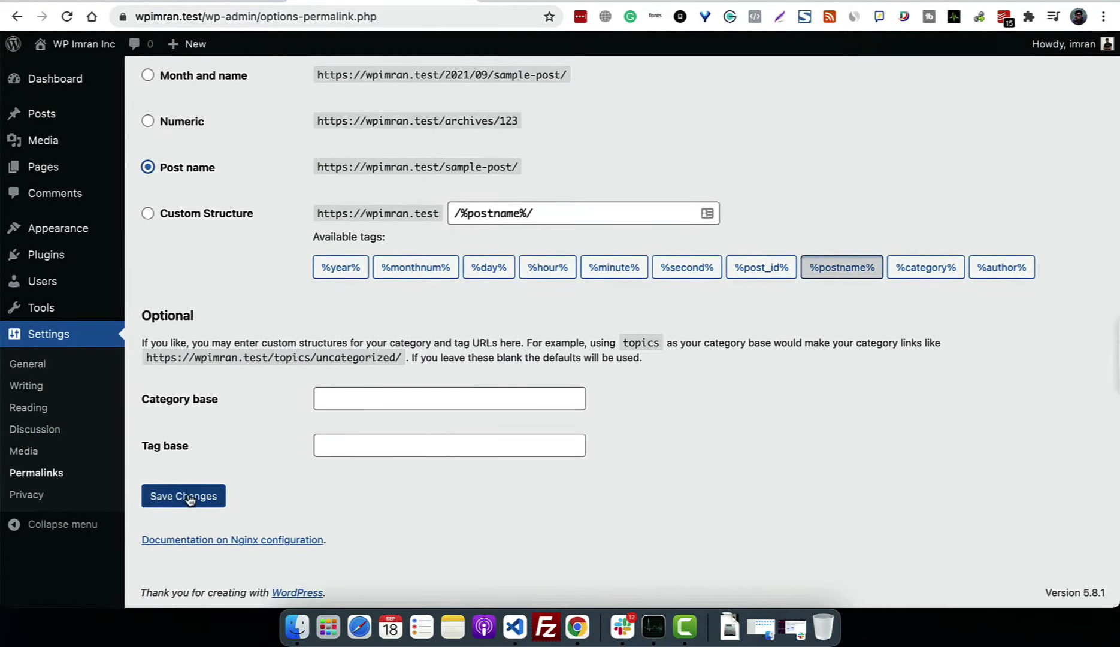
{"action": "left_click", "coordinate": [174, 499]}
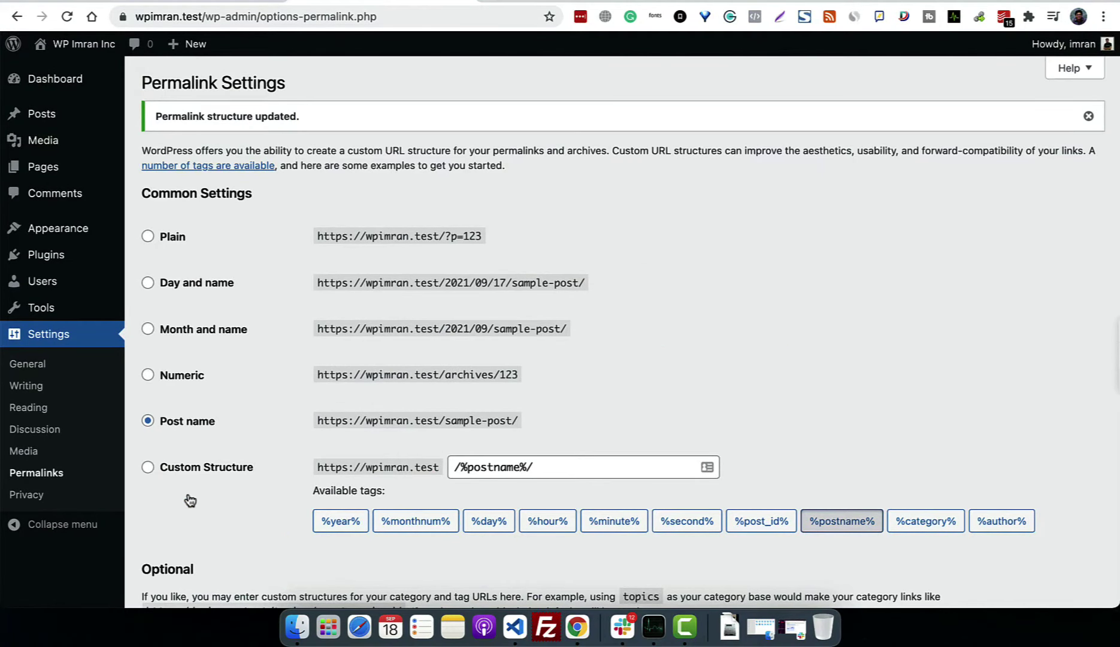
{"action": "left_click", "coordinate": [63, 116]}
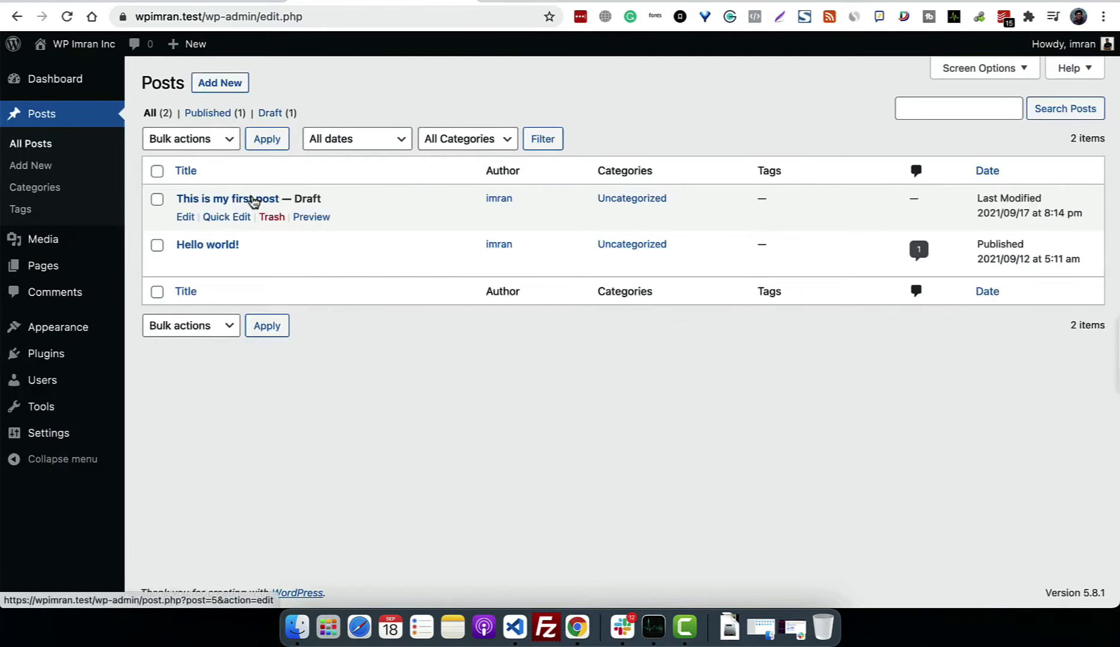
Step: Open 'This is my first post' and glance at the permalink help article
{"action": "left_click", "coordinate": [252, 201]}
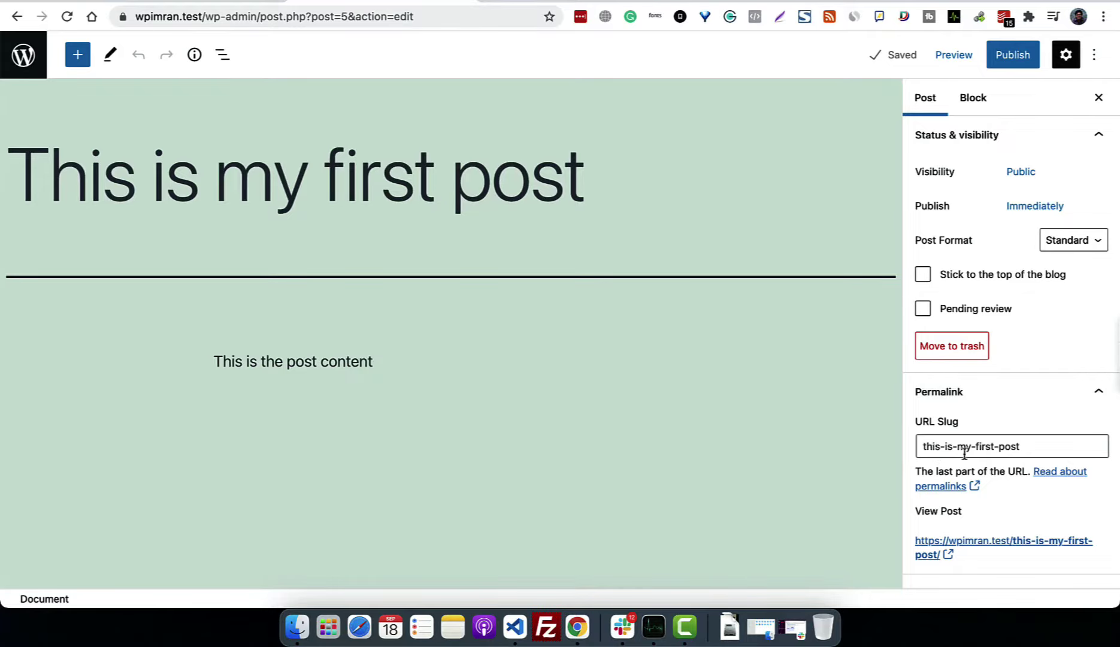
{"action": "left_click", "coordinate": [954, 486]}
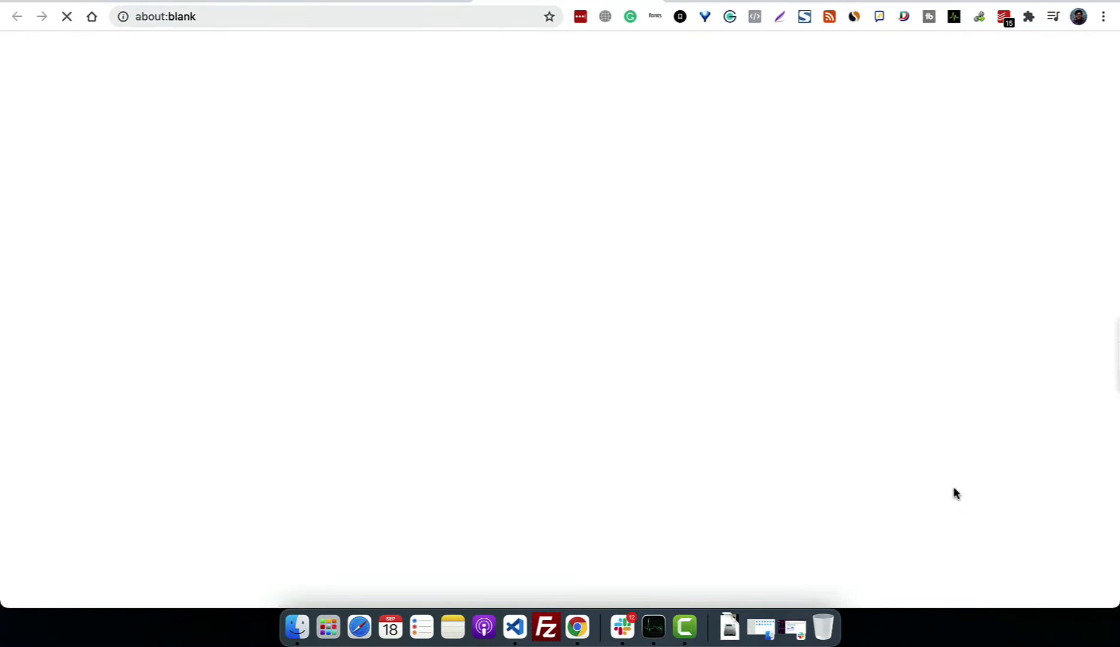
{"action": "left_click", "coordinate": [650, 1]}
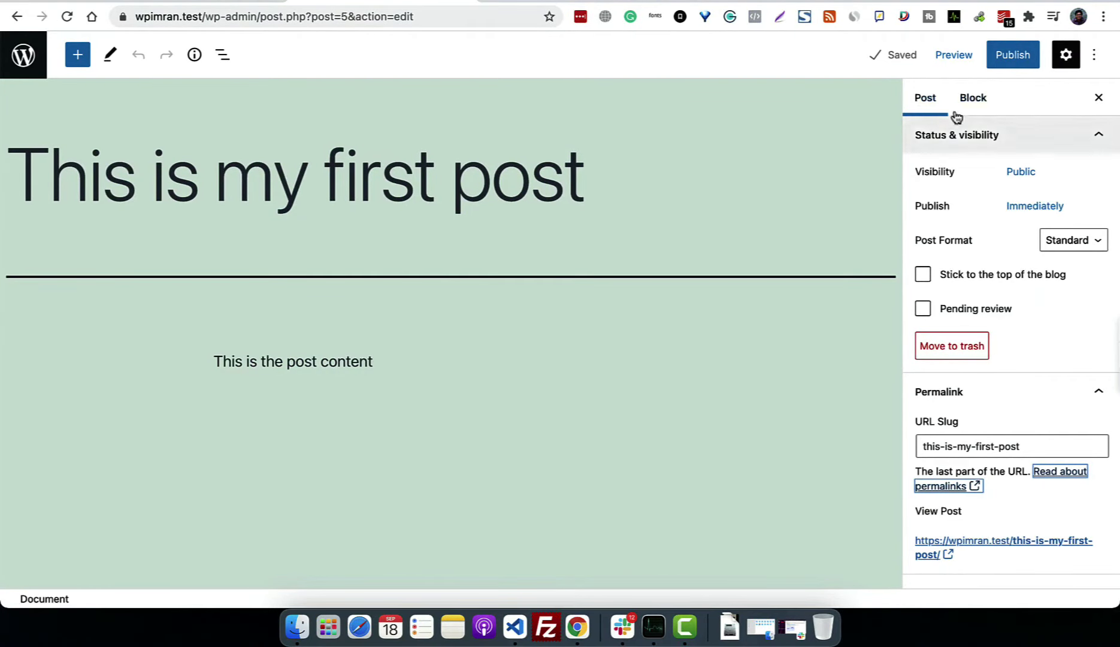
Step: Publish the post, view it live at /this-is-my-first-post/, and return to the editor
{"action": "left_click", "coordinate": [1013, 56]}
{"action": "left_click", "coordinate": [989, 54]}
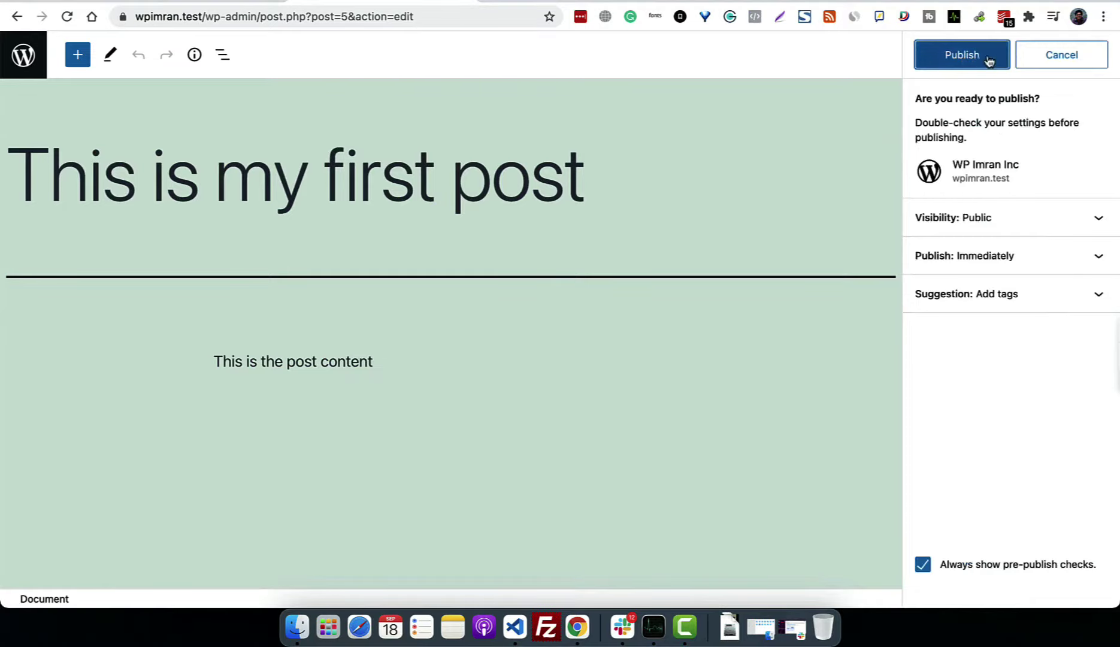
{"action": "left_click", "coordinate": [964, 232]}
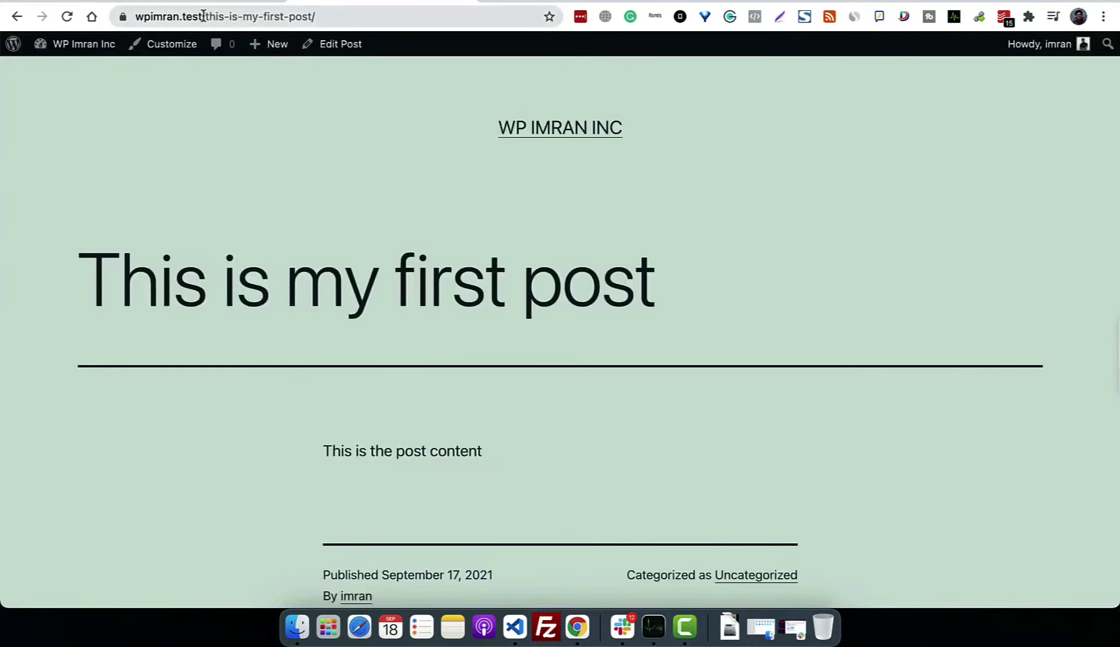
{"action": "left_click_drag", "start_coordinate": [205, 16], "coordinate": [312, 20]}
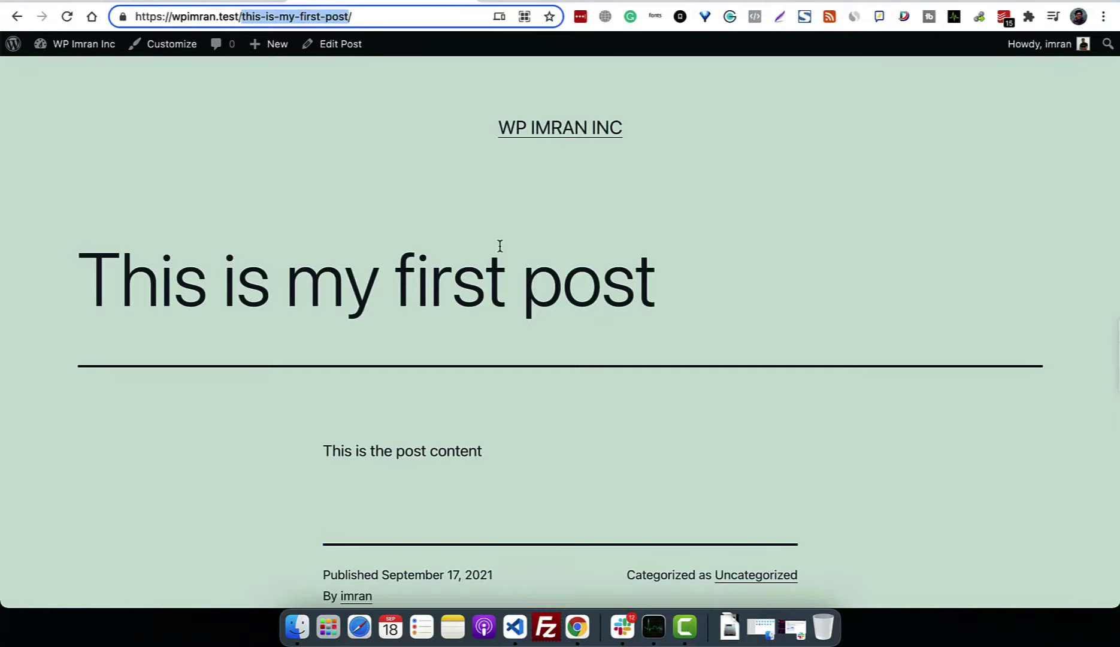
{"action": "left_click", "coordinate": [17, 17]}
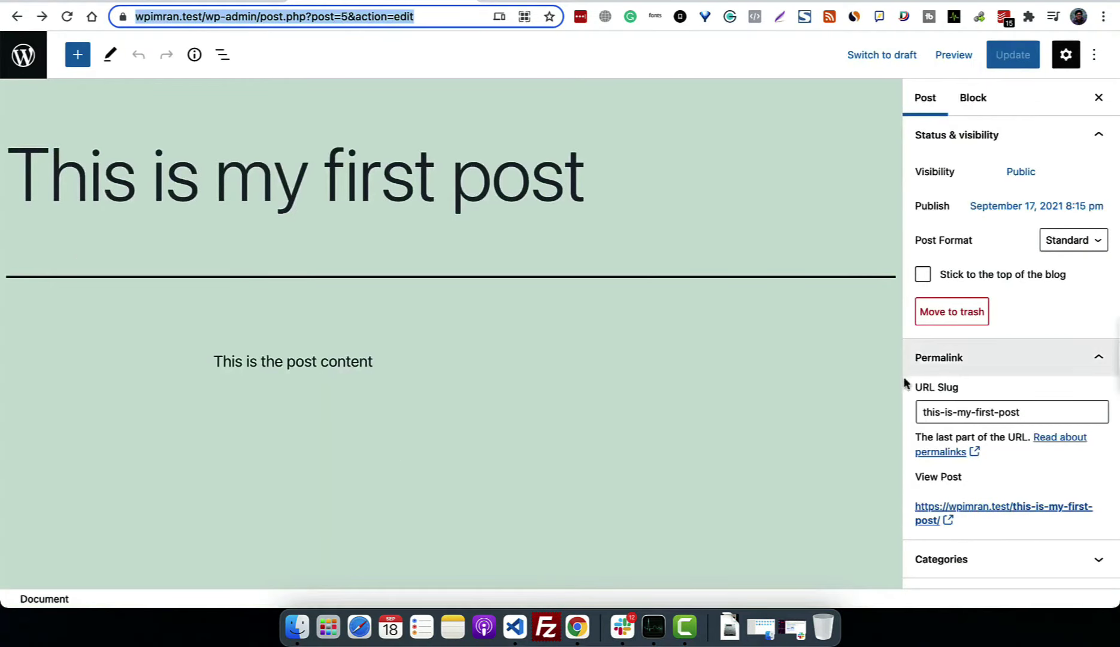
Step: Change the URL slug to 'first-post', update the post, and check it live at /first-post/
{"action": "scroll", "coordinate": [988, 515], "scroll_direction": "down", "scroll_amount": 1}
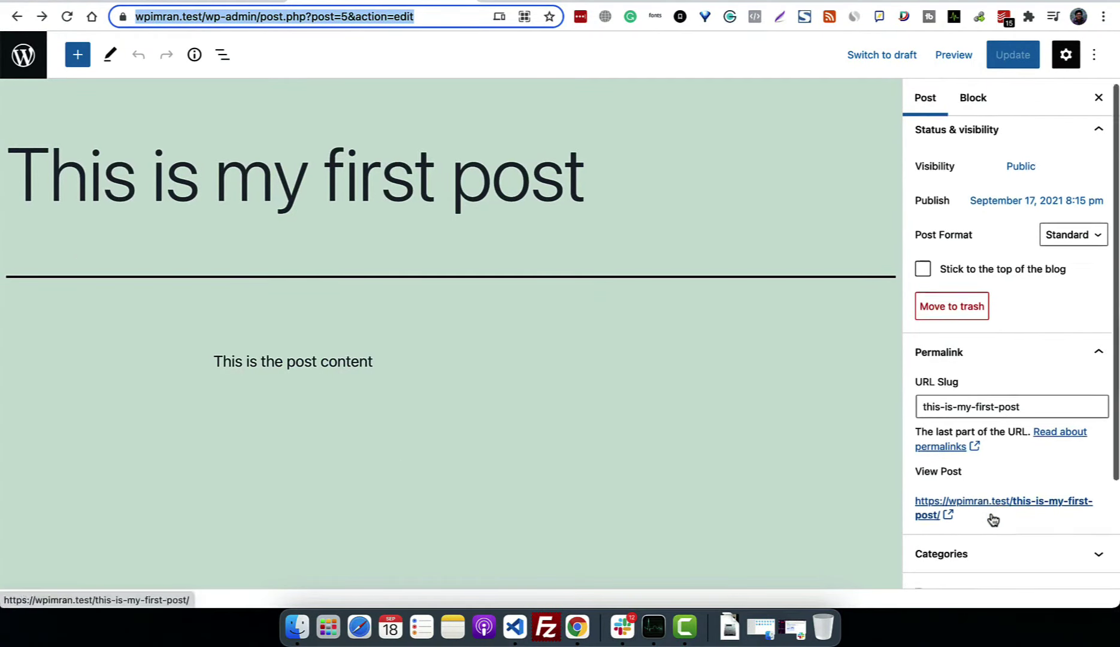
{"action": "scroll", "coordinate": [993, 519], "scroll_direction": "down", "scroll_amount": 3}
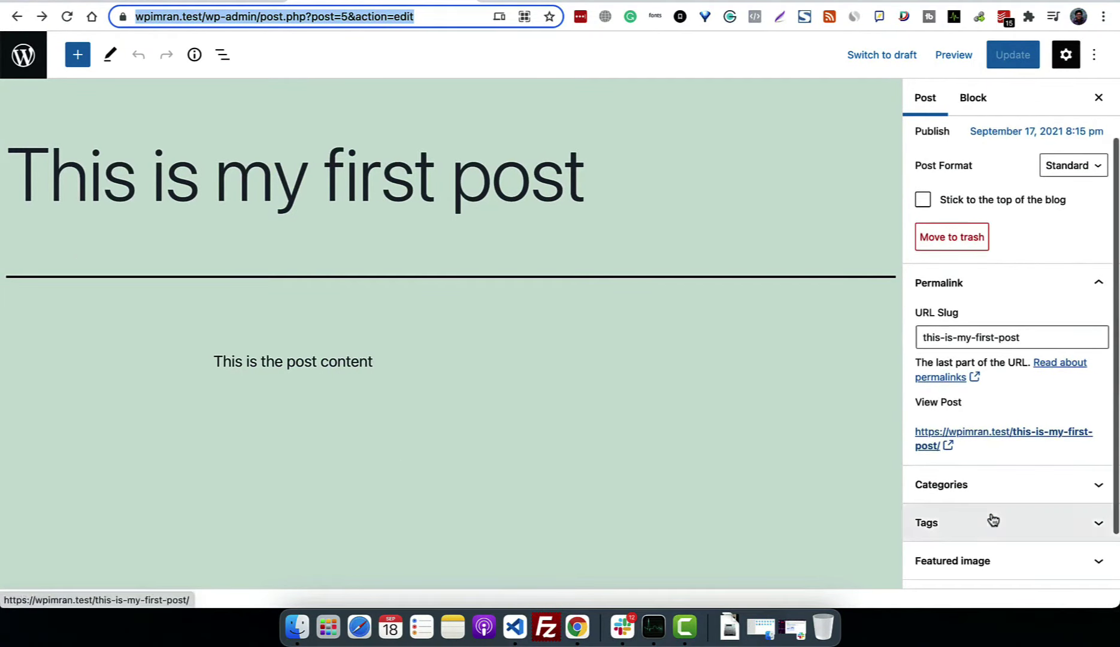
{"action": "triple_click", "coordinate": [972, 339]}
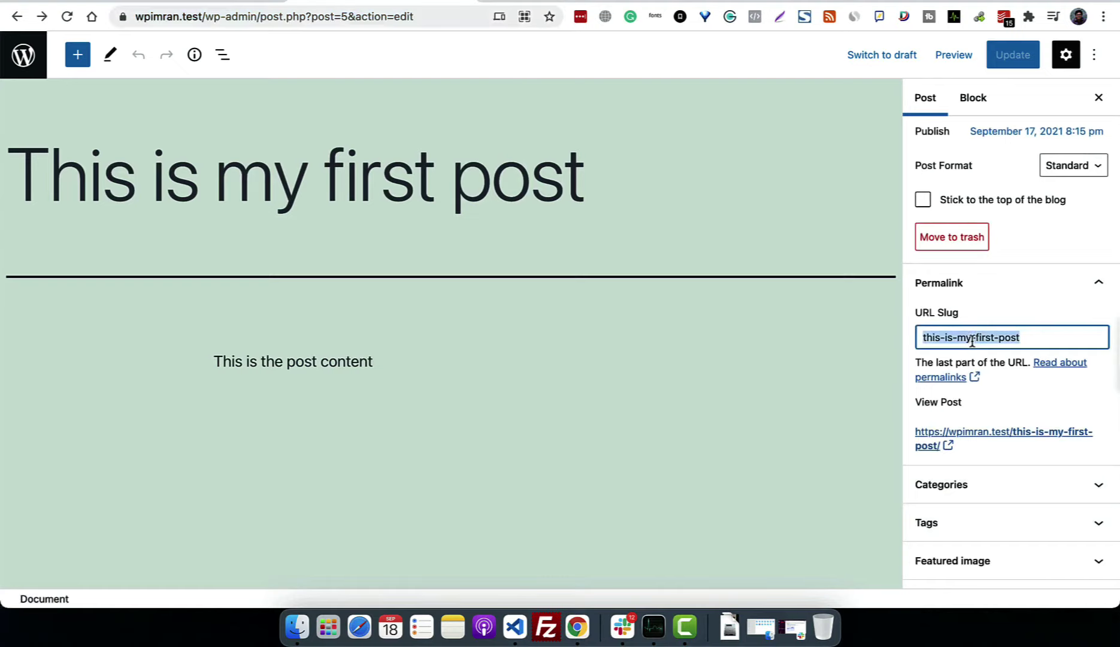
{"action": "type", "text": "first-post"}
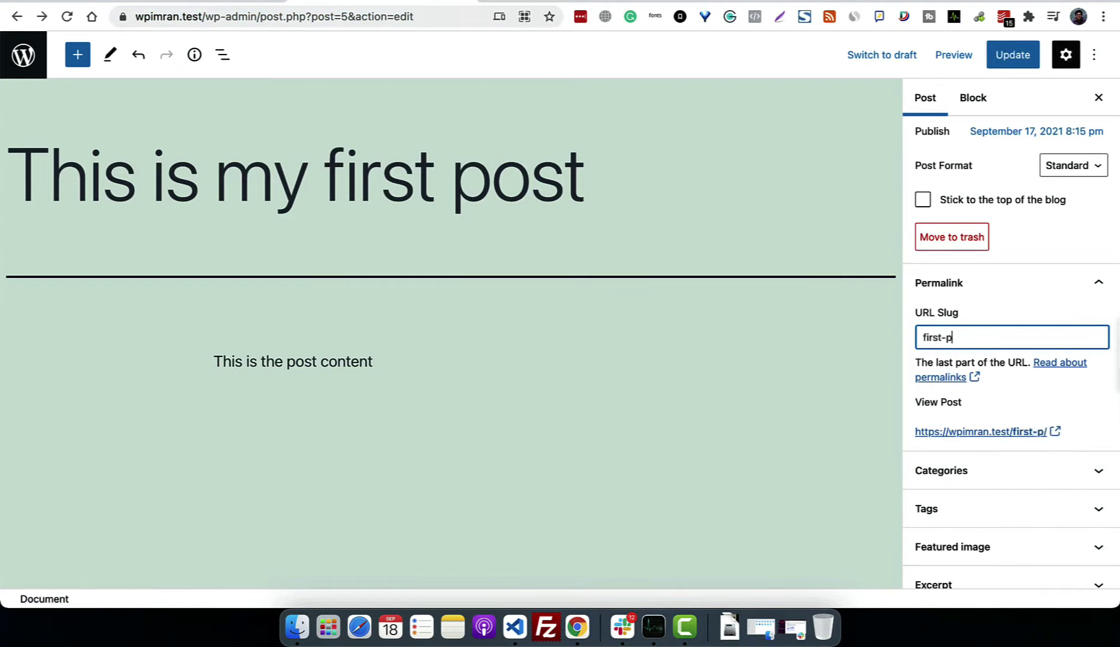
{"action": "left_click", "coordinate": [1021, 67]}
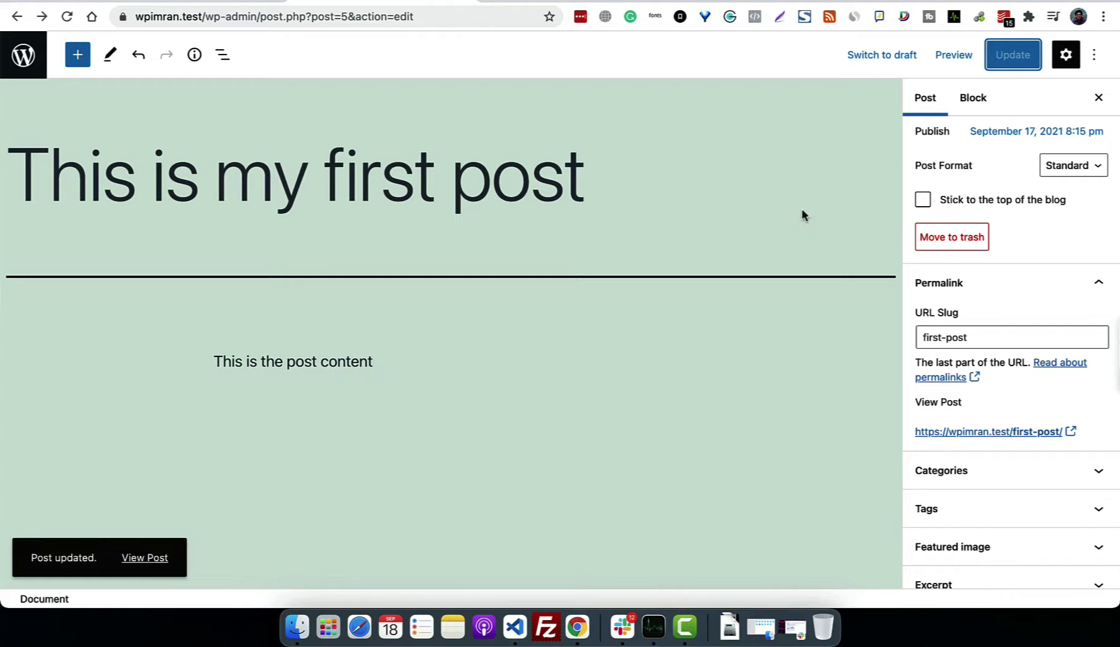
{"action": "left_click", "coordinate": [146, 562]}
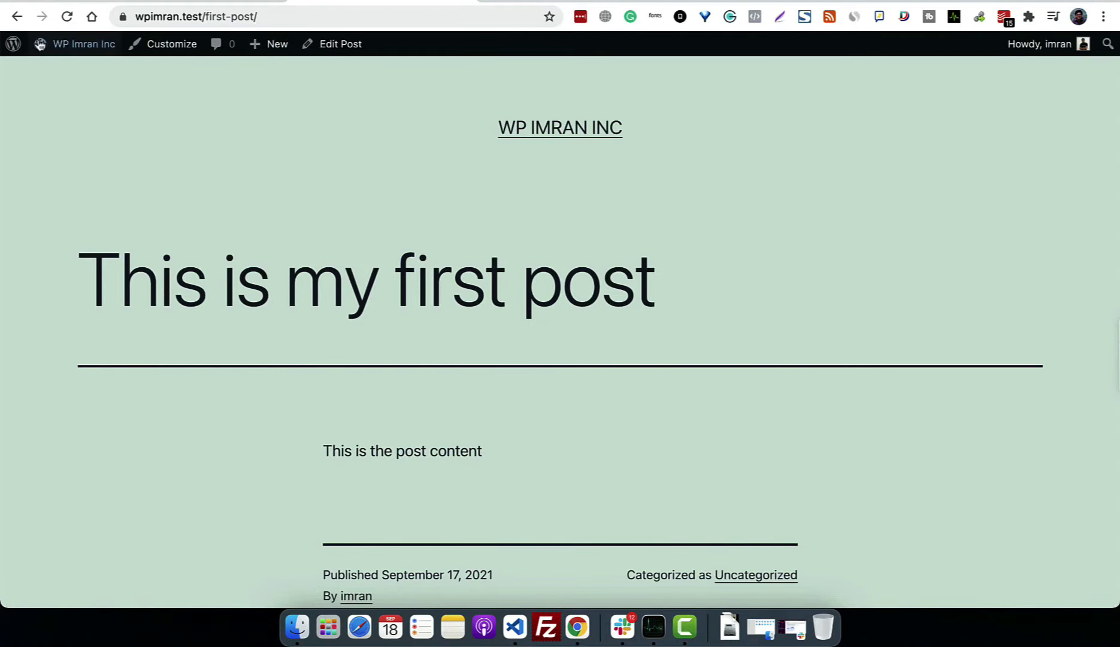
{"action": "left_click", "coordinate": [340, 44]}
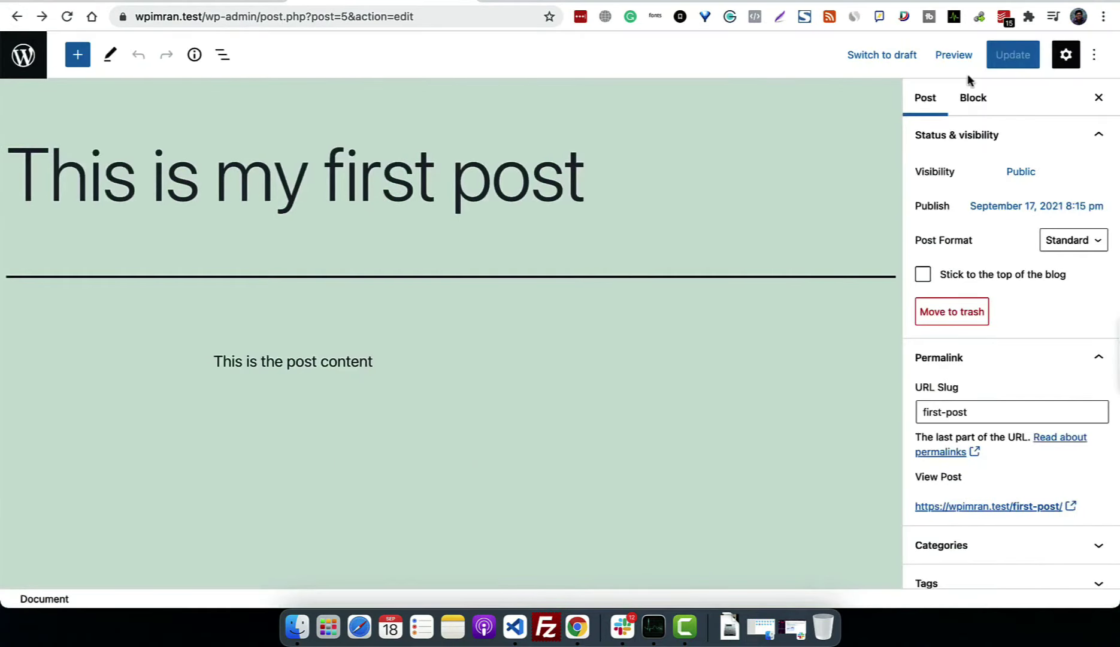
Step: Expand the Tags, Featured image, and Excerpt panels in the Post sidebar
{"action": "scroll", "coordinate": [730, 302], "scroll_direction": "down", "scroll_amount": 2}
{"action": "scroll", "coordinate": [1013, 429], "scroll_direction": "down", "scroll_amount": 5}
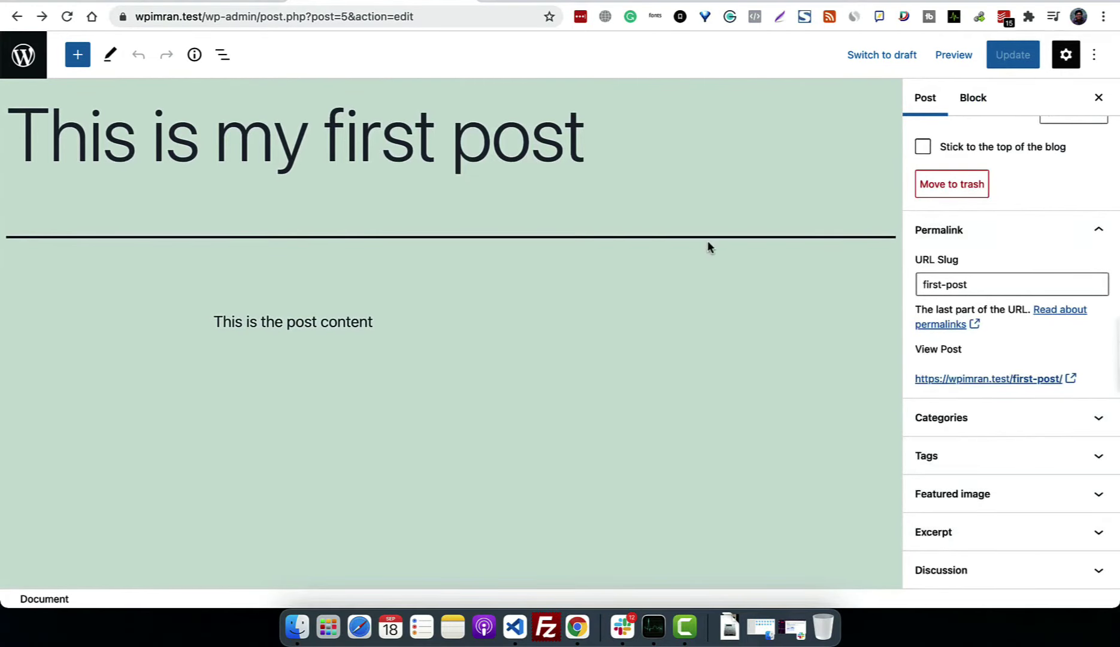
{"action": "left_click", "coordinate": [1026, 460]}
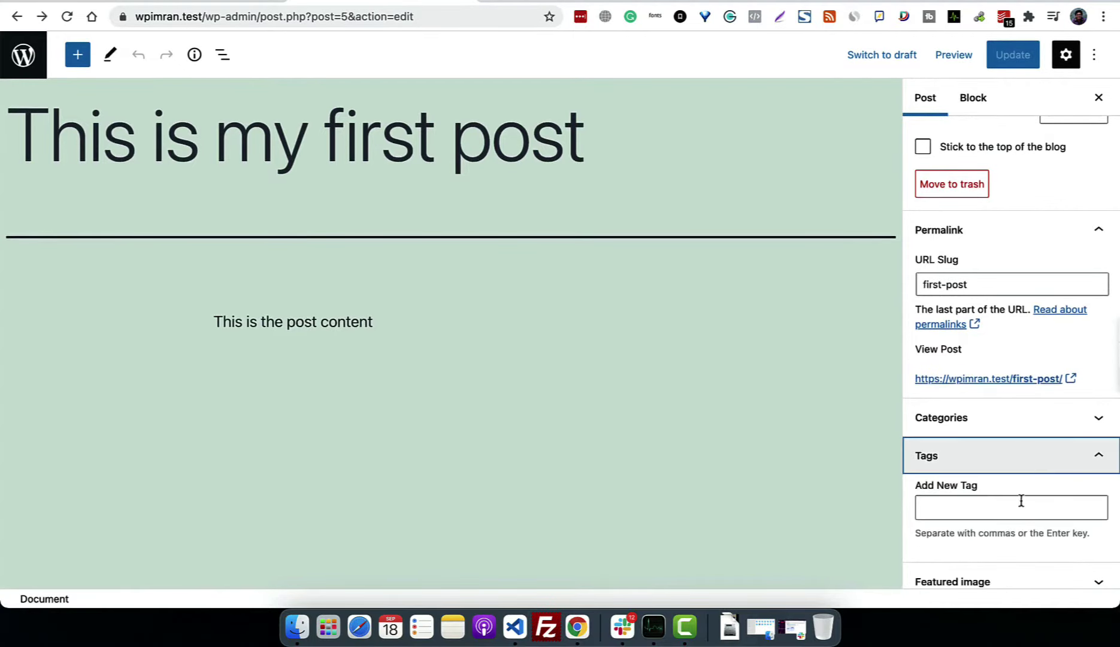
{"action": "scroll", "coordinate": [1024, 547], "scroll_direction": "down", "scroll_amount": 3}
{"action": "left_click", "coordinate": [1036, 490]}
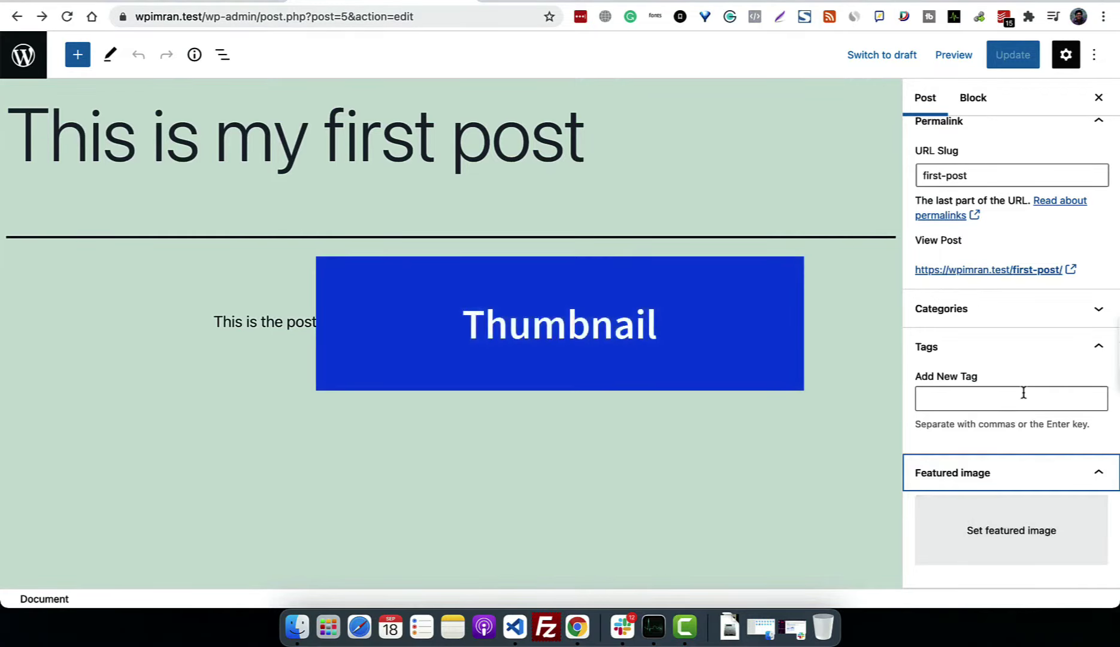
{"action": "scroll", "coordinate": [1024, 393], "scroll_direction": "down", "scroll_amount": 2}
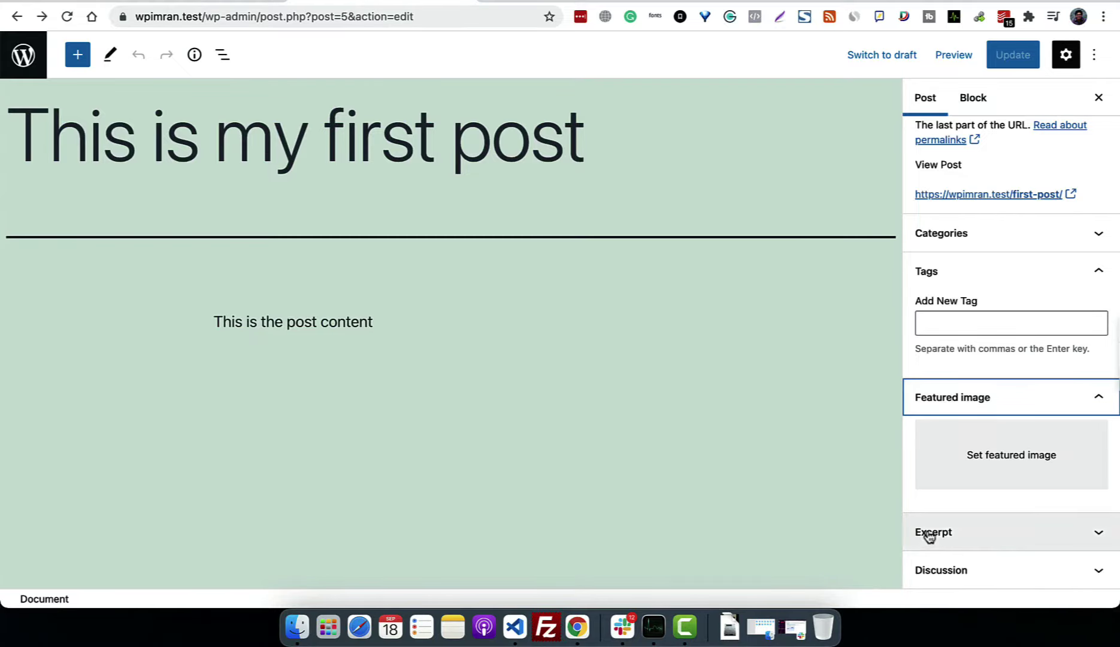
{"action": "left_click", "coordinate": [988, 532]}
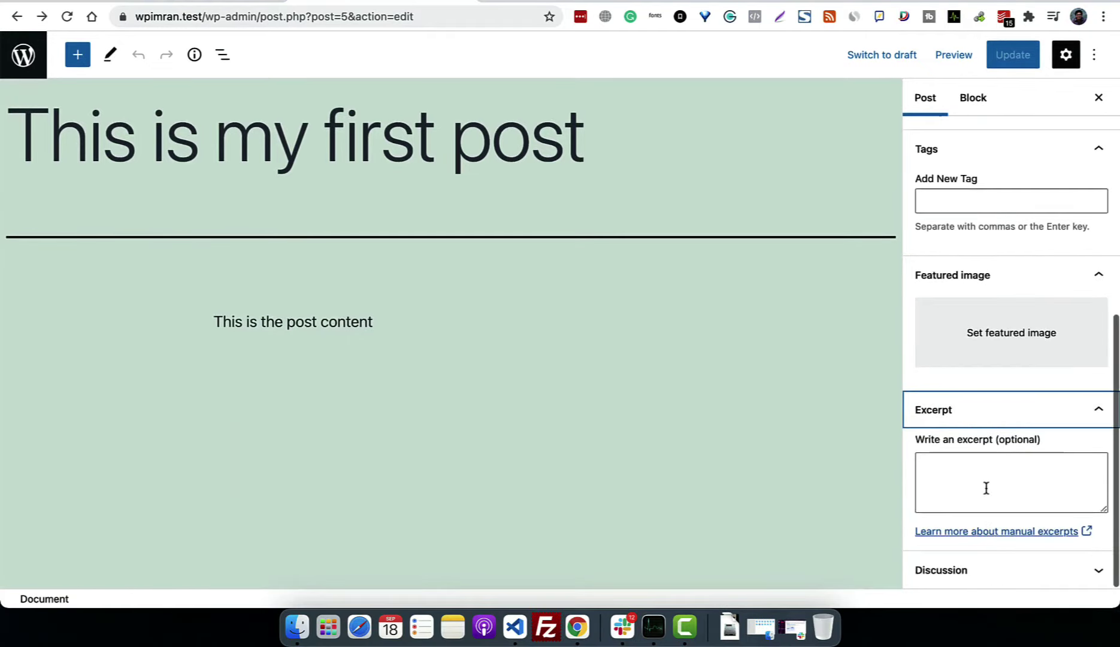
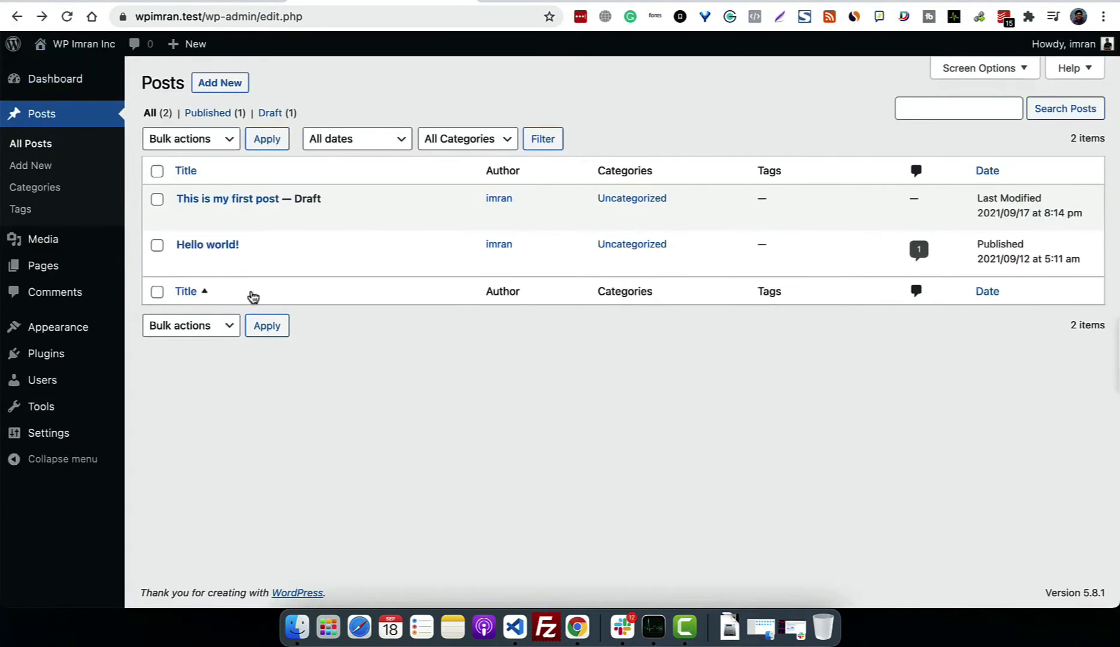
Step: Go to Posts > All Posts in the admin sidebar to reach the posts list
{"action": "mouse_move", "coordinate": [122, 418]}
{"action": "mouse_move", "coordinate": [63, 336]}
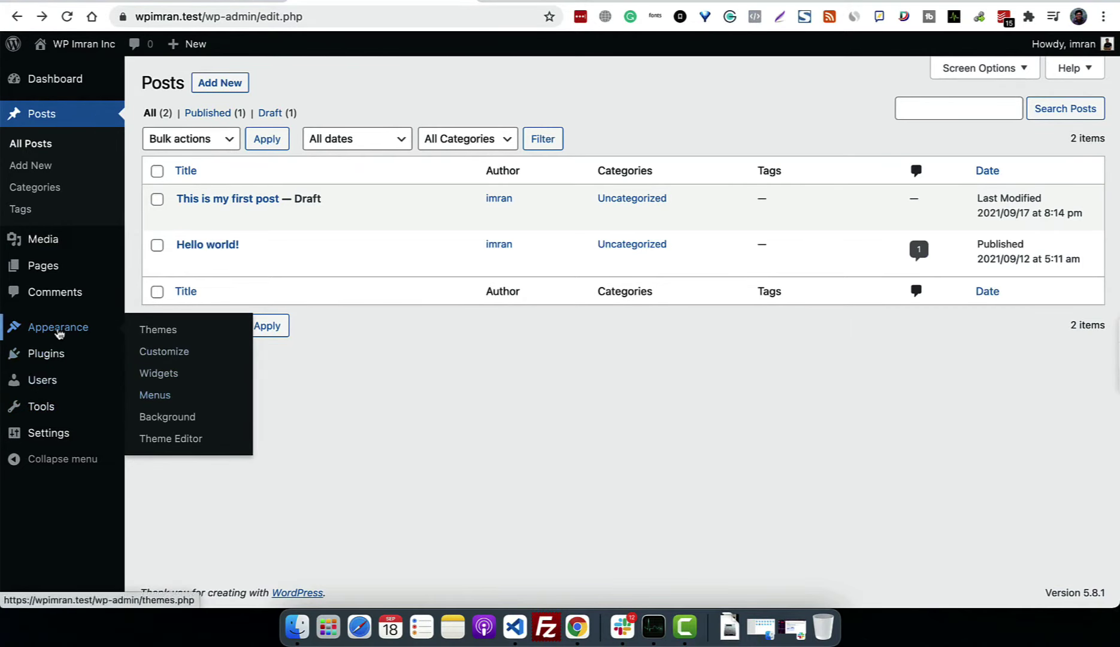
Step: Create a menu named 'Primary Menu', assign it to the primary location, and save
{"action": "left_click", "coordinate": [156, 400]}
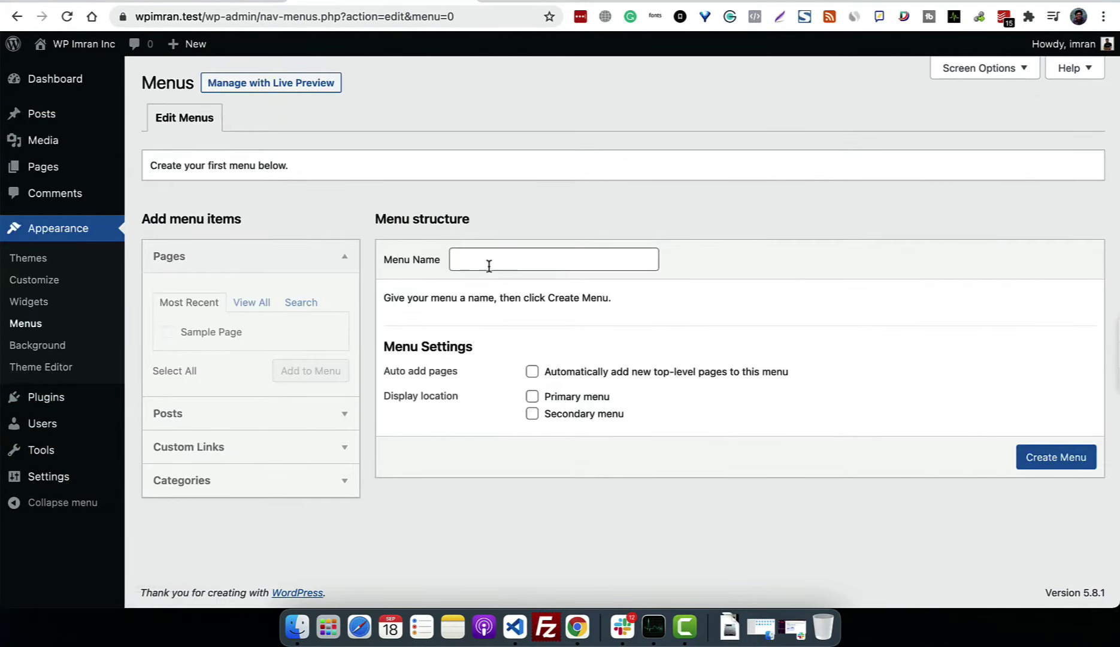
{"action": "left_click", "coordinate": [540, 268]}
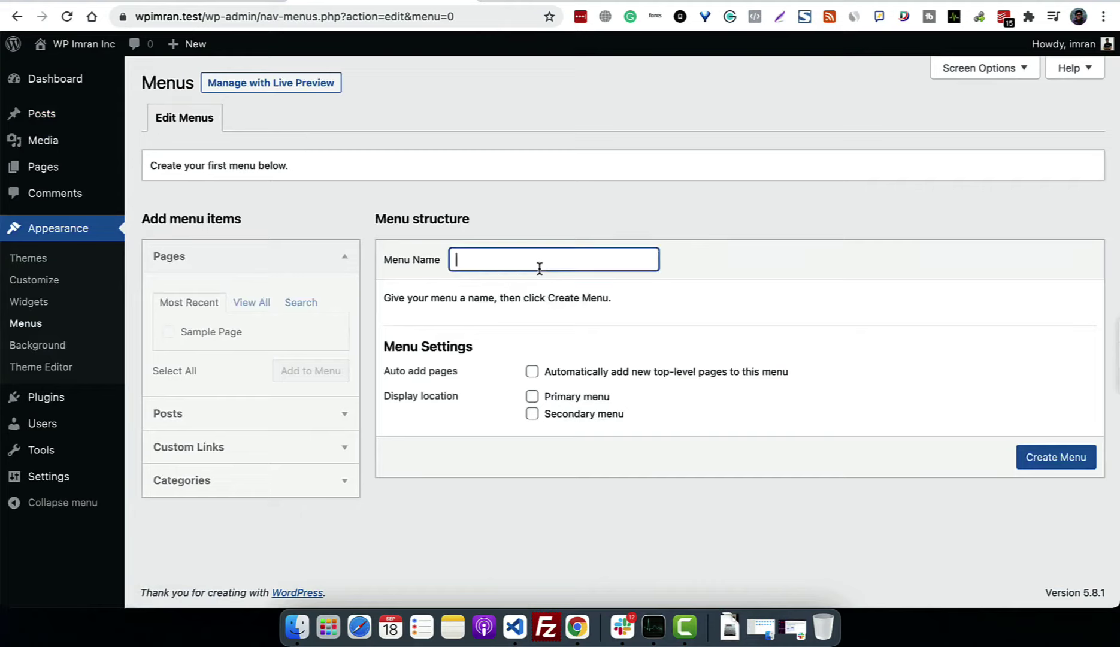
{"action": "type", "text": "Top men"}
{"action": "key", "text": "BackSpace"}
{"action": "key", "text": "BackSpace"}
{"action": "key", "text": "BackSpace"}
{"action": "key", "text": "BackSpace"}
{"action": "key", "text": "BackSpace"}
{"action": "key", "text": "BackSpace"}
{"action": "type", "text": "Primary Menu"}
{"action": "key", "text": "Return"}
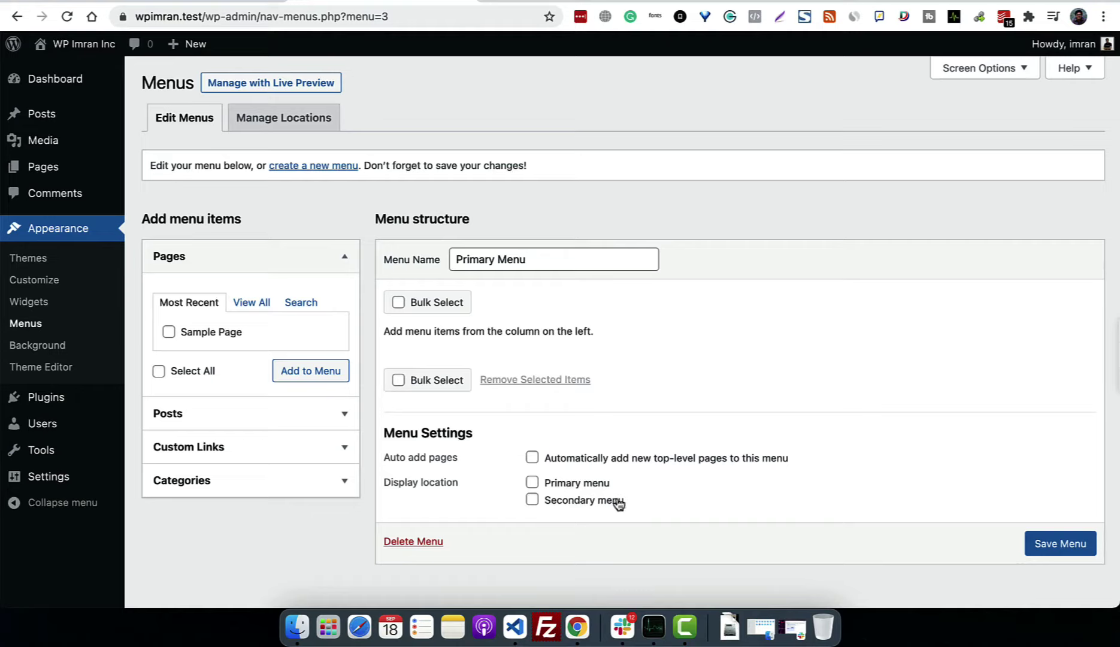
{"action": "left_click", "coordinate": [550, 491]}
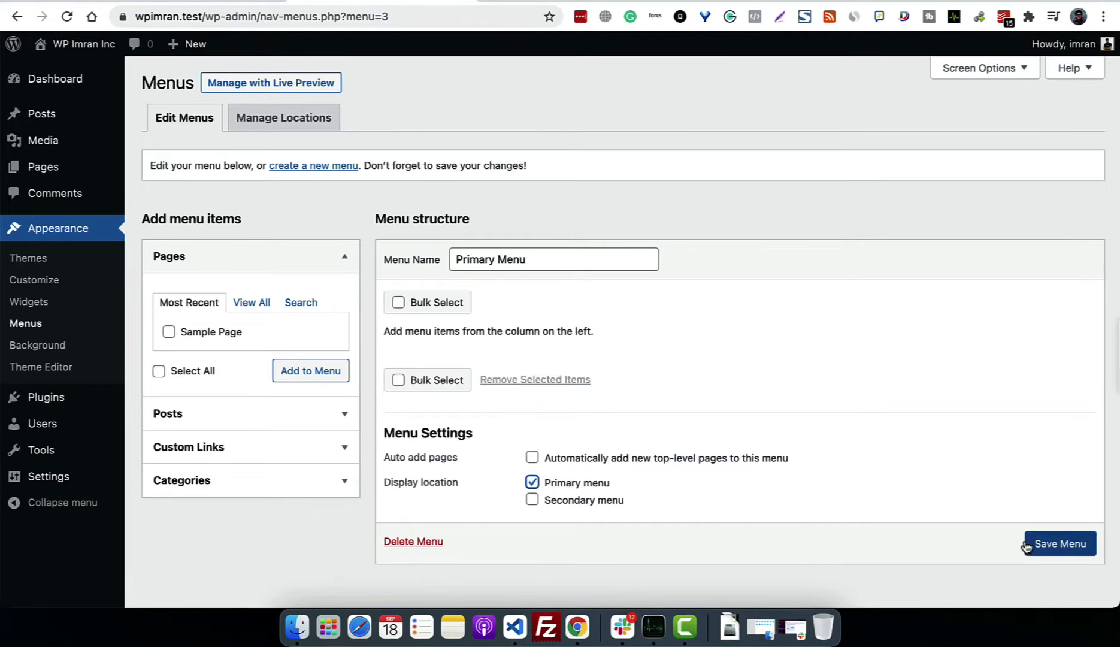
{"action": "left_click", "coordinate": [1061, 543]}
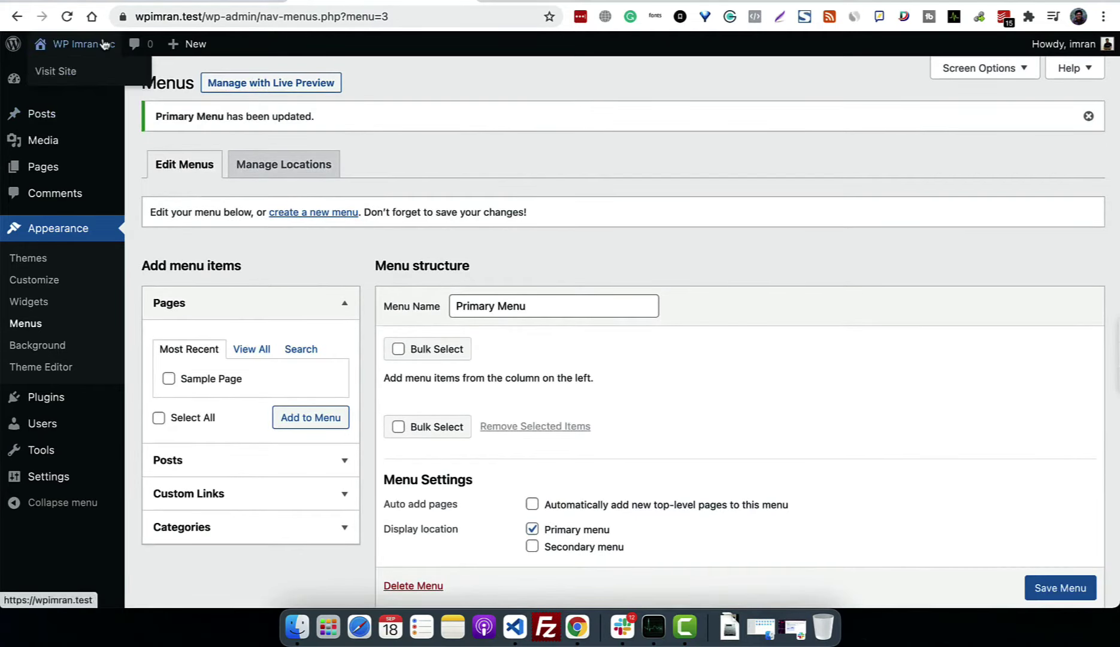
Step: Check the site's front page, then return to the Menus admin page
{"action": "left_click", "coordinate": [104, 43]}
{"action": "scroll", "coordinate": [633, 227], "scroll_direction": "down", "scroll_amount": 1}
{"action": "scroll", "coordinate": [633, 228], "scroll_direction": "down", "scroll_amount": 3}
{"action": "scroll", "coordinate": [633, 227], "scroll_direction": "up", "scroll_amount": 4}
{"action": "left_click", "coordinate": [17, 16]}
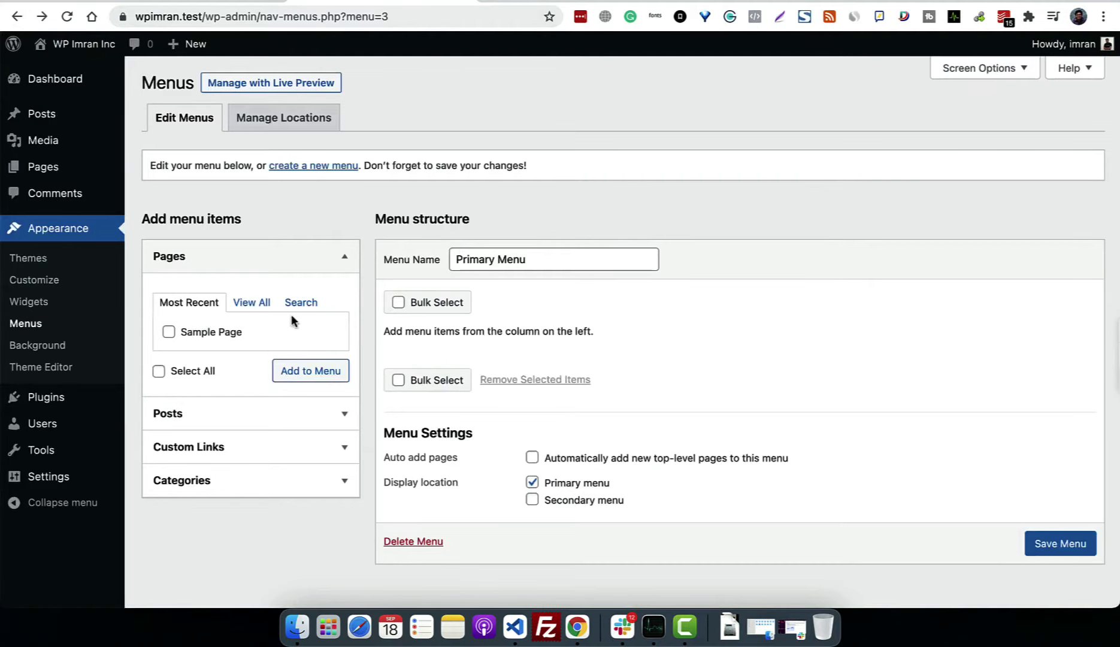
Step: Add Sample Page to Primary Menu, save it, and view the live site
{"action": "left_click", "coordinate": [225, 340]}
{"action": "left_click", "coordinate": [297, 372]}
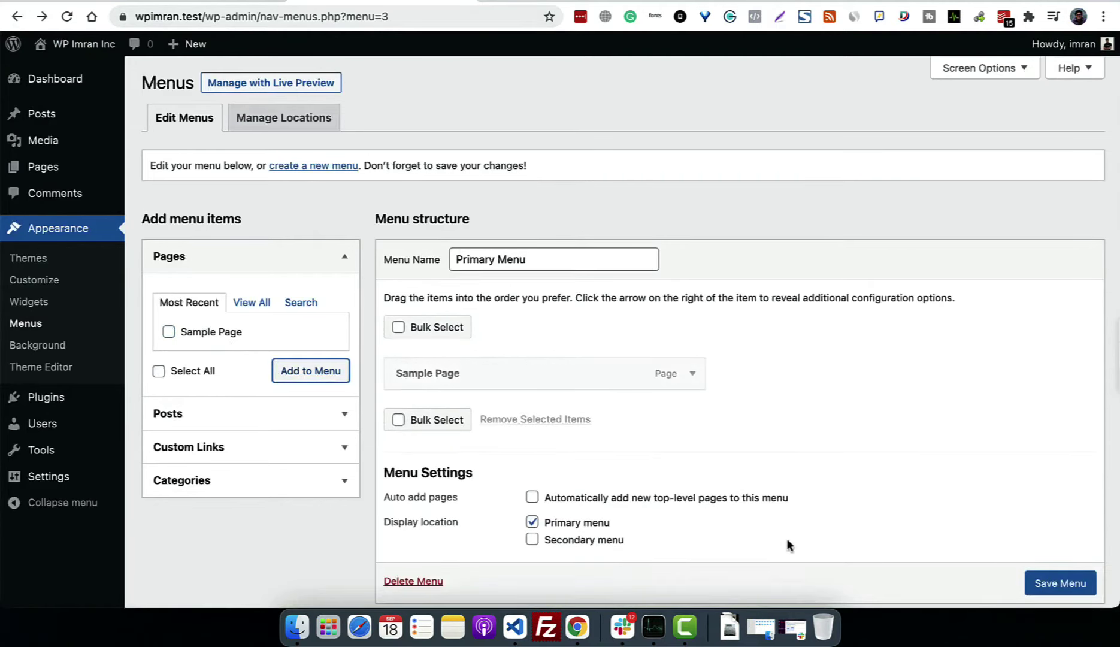
{"action": "left_click", "coordinate": [1054, 585]}
{"action": "scroll", "coordinate": [1057, 588], "scroll_direction": "down", "scroll_amount": 1}
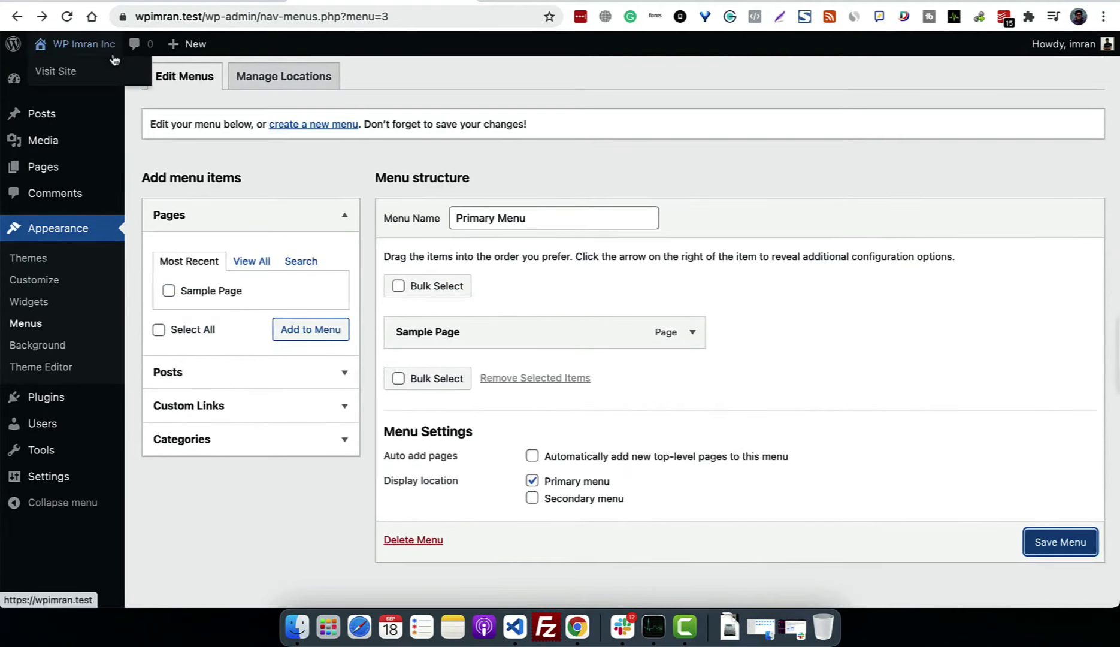
{"action": "left_click", "coordinate": [84, 43]}
{"action": "left_click", "coordinate": [537, 234]}
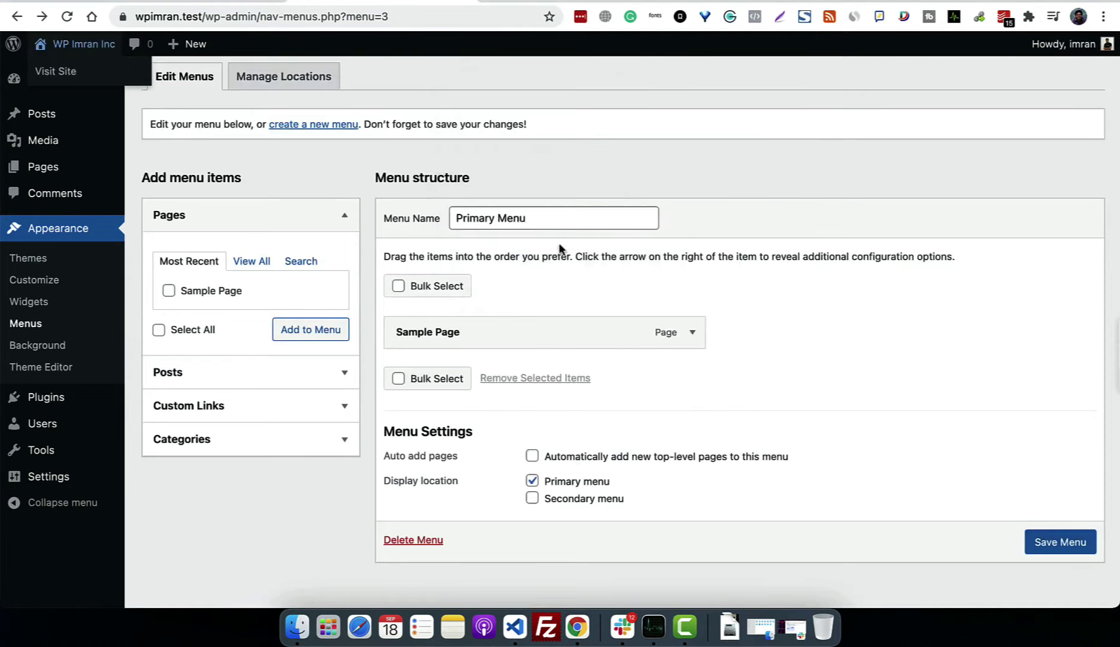
{"action": "left_click", "coordinate": [1054, 542]}
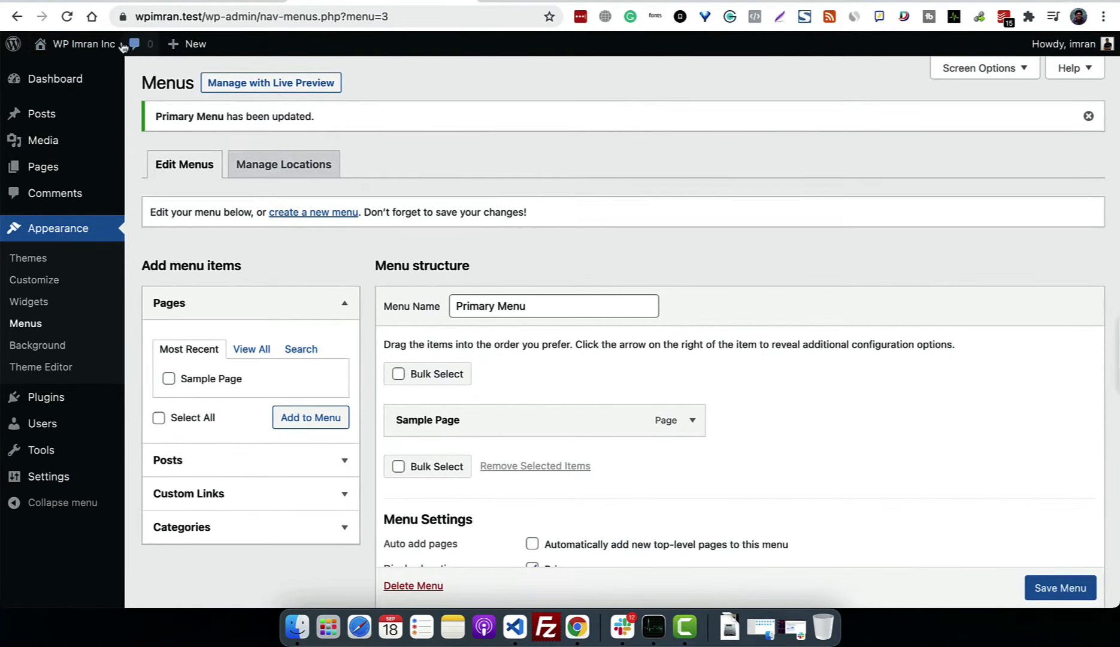
{"action": "left_click", "coordinate": [42, 69]}
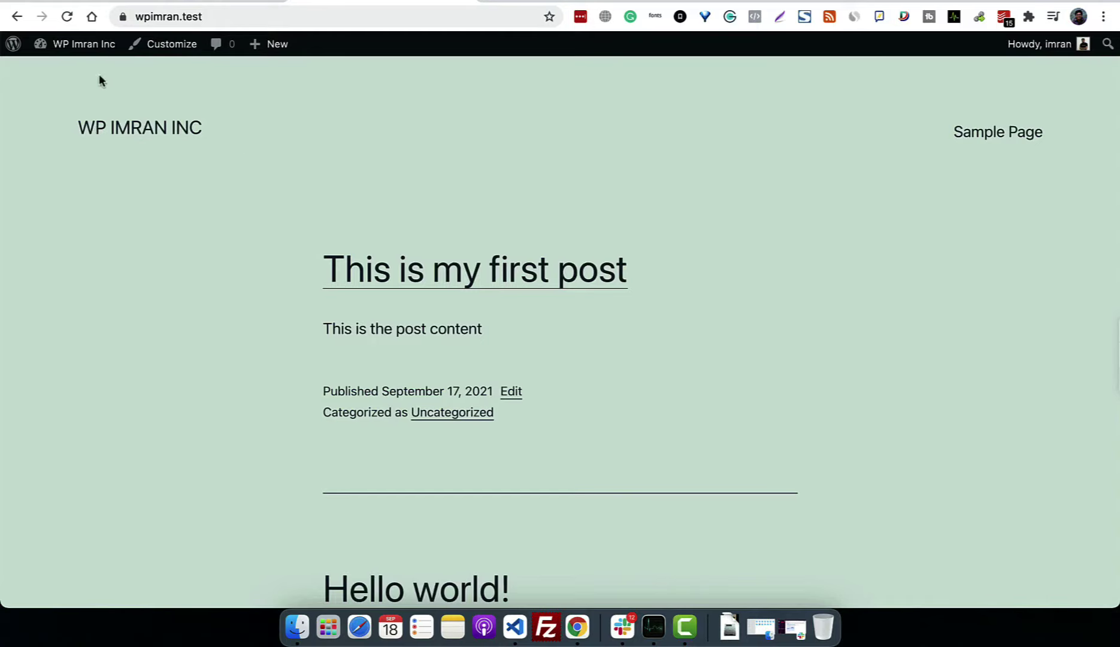
Step: Return to the Dashboard and open All Posts, now showing both posts published
{"action": "left_click", "coordinate": [90, 51]}
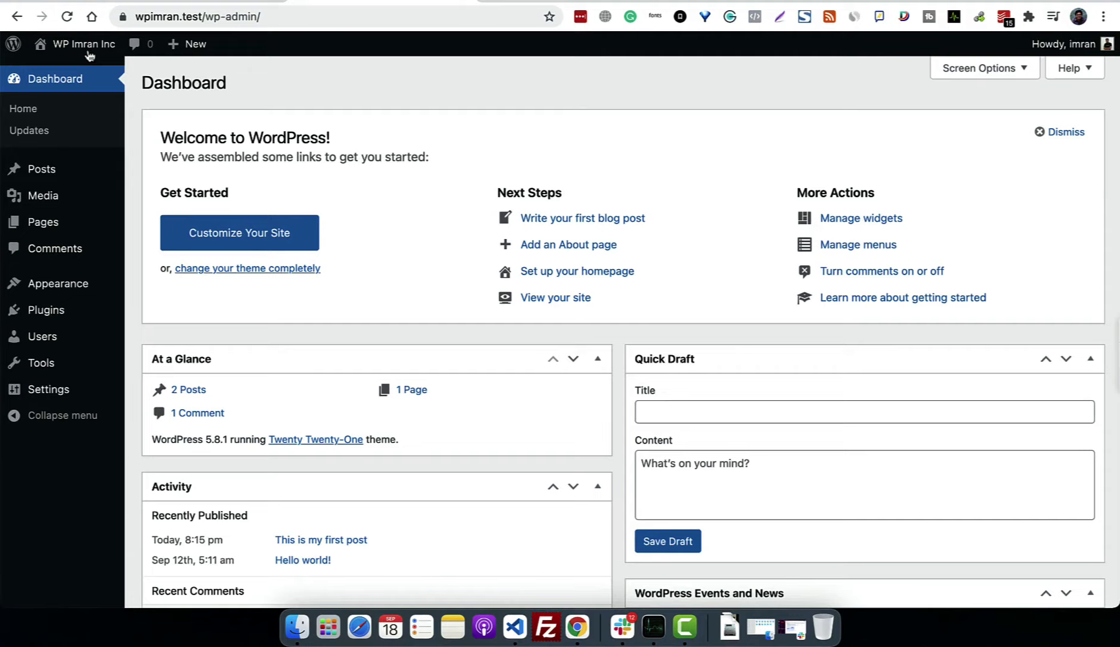
{"action": "mouse_move", "coordinate": [119, 292]}
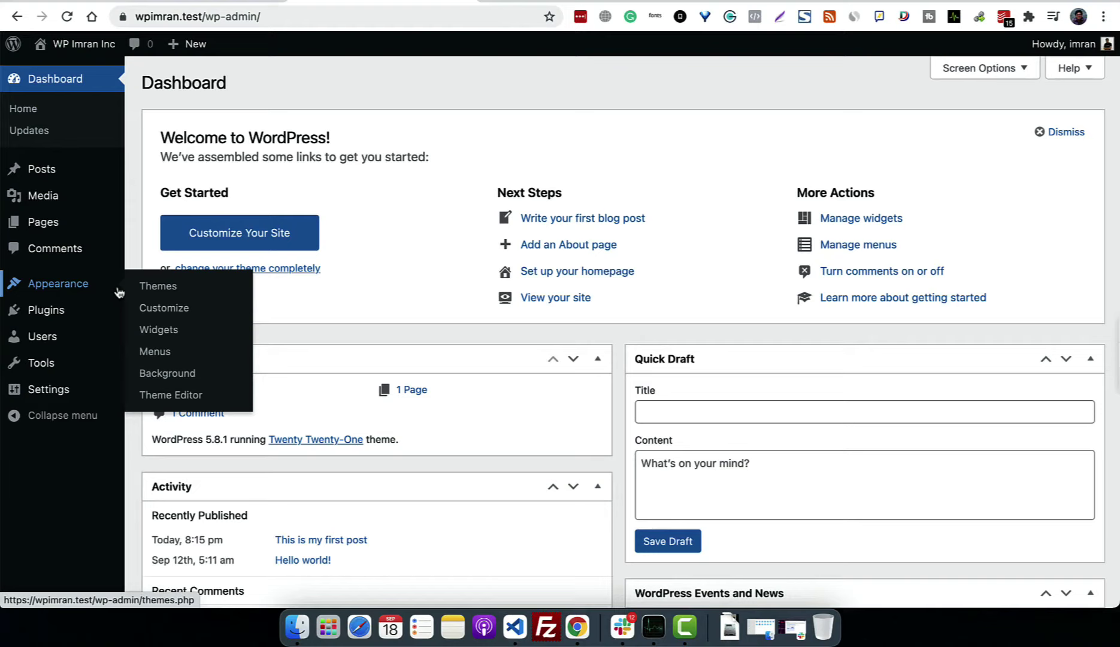
{"action": "left_click", "coordinate": [43, 168]}
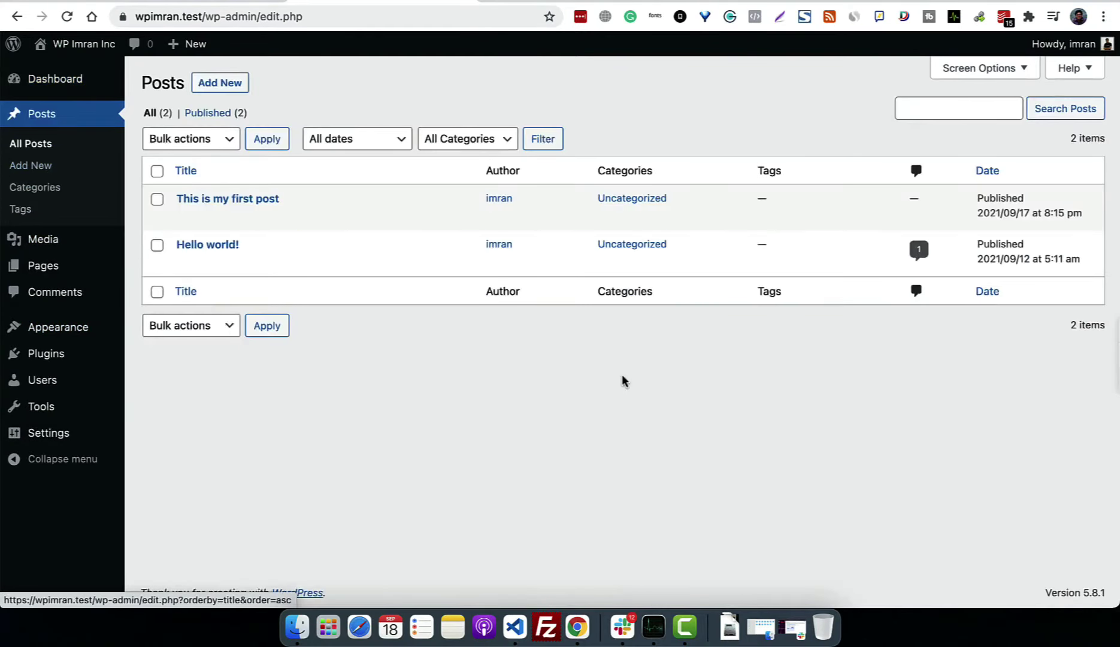
Step: Open 'This is my first post', browse the options menu, and expand Discussion settings
{"action": "left_click", "coordinate": [236, 197]}
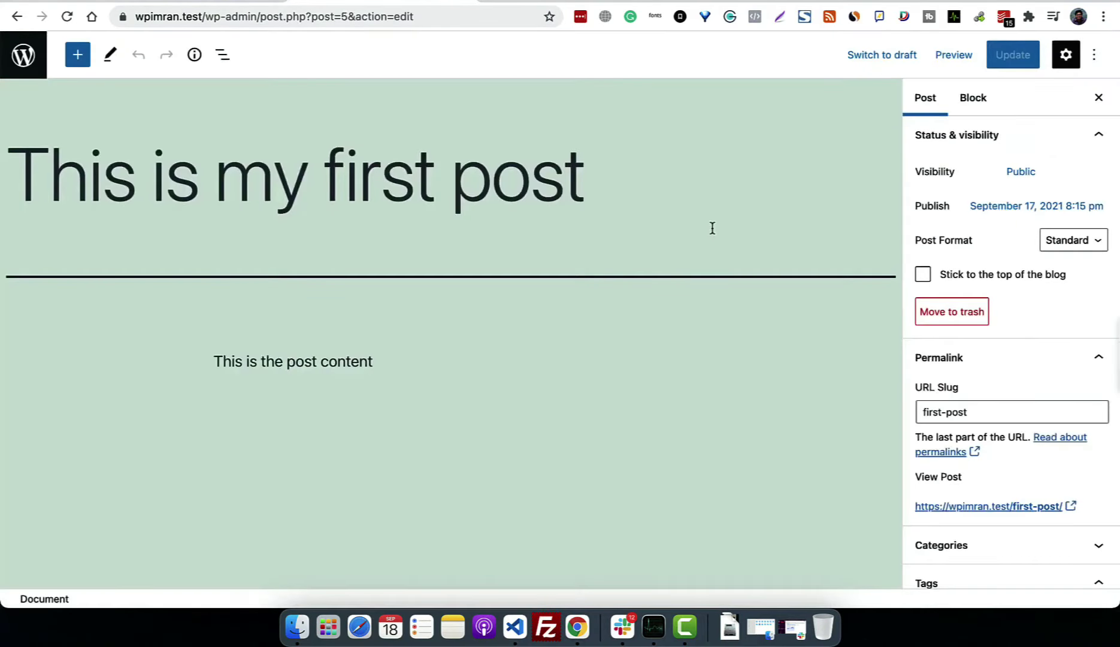
{"action": "left_click", "coordinate": [1091, 58]}
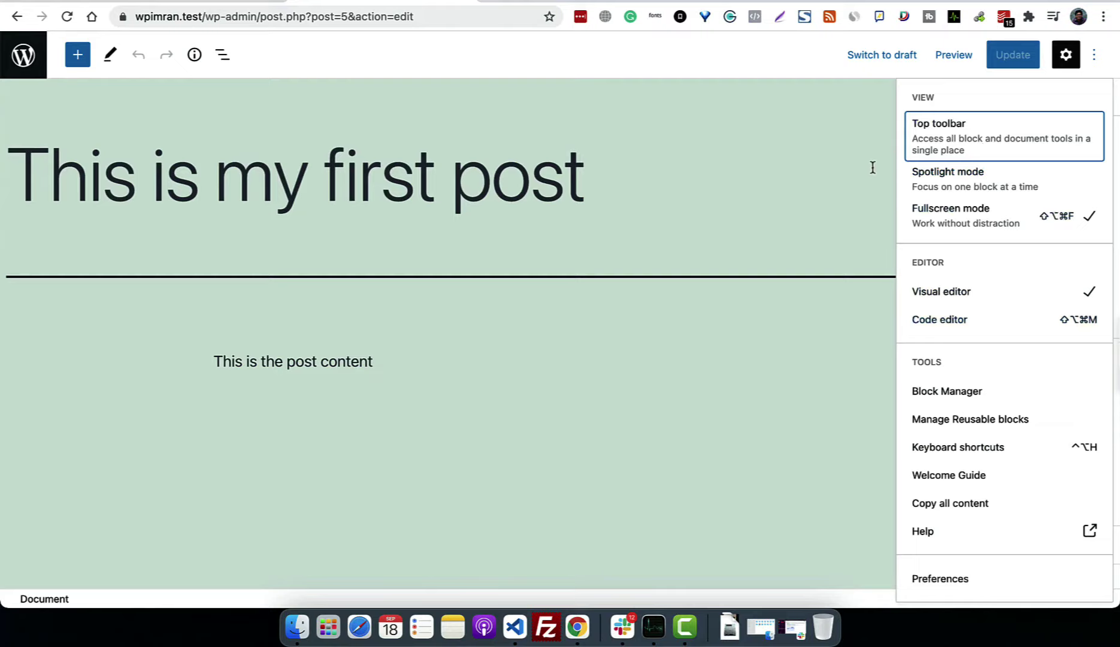
{"action": "left_click", "coordinate": [877, 197]}
{"action": "left_click", "coordinate": [1097, 55]}
{"action": "left_click", "coordinate": [846, 318]}
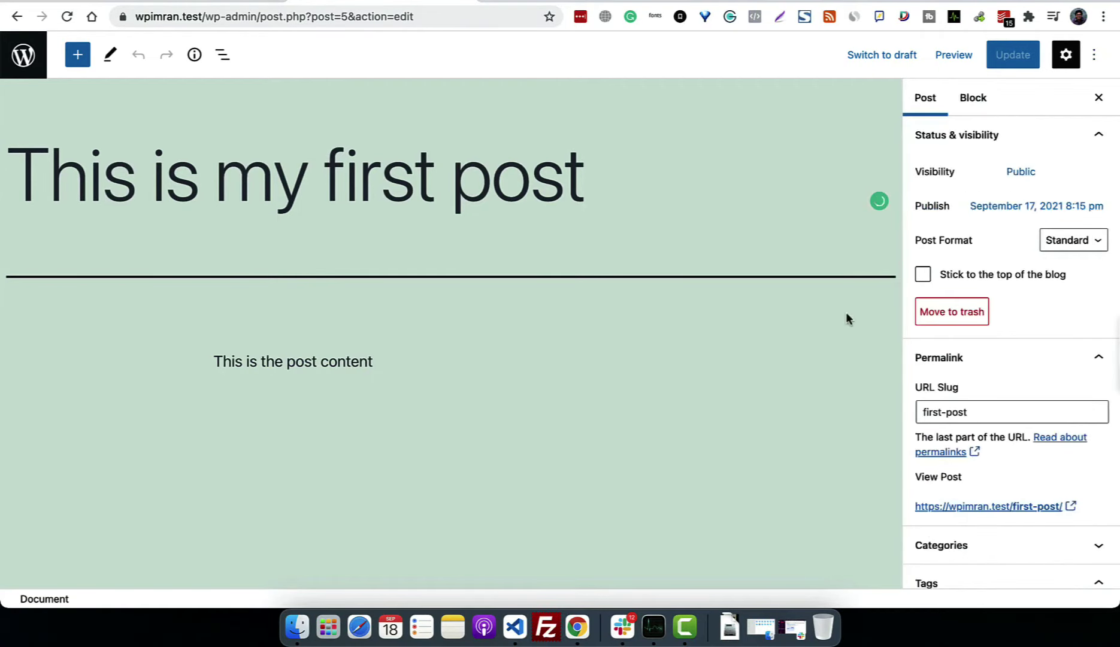
{"action": "scroll", "coordinate": [1009, 433], "scroll_direction": "down", "scroll_amount": 5}
{"action": "scroll", "coordinate": [1005, 440], "scroll_direction": "up", "scroll_amount": 5}
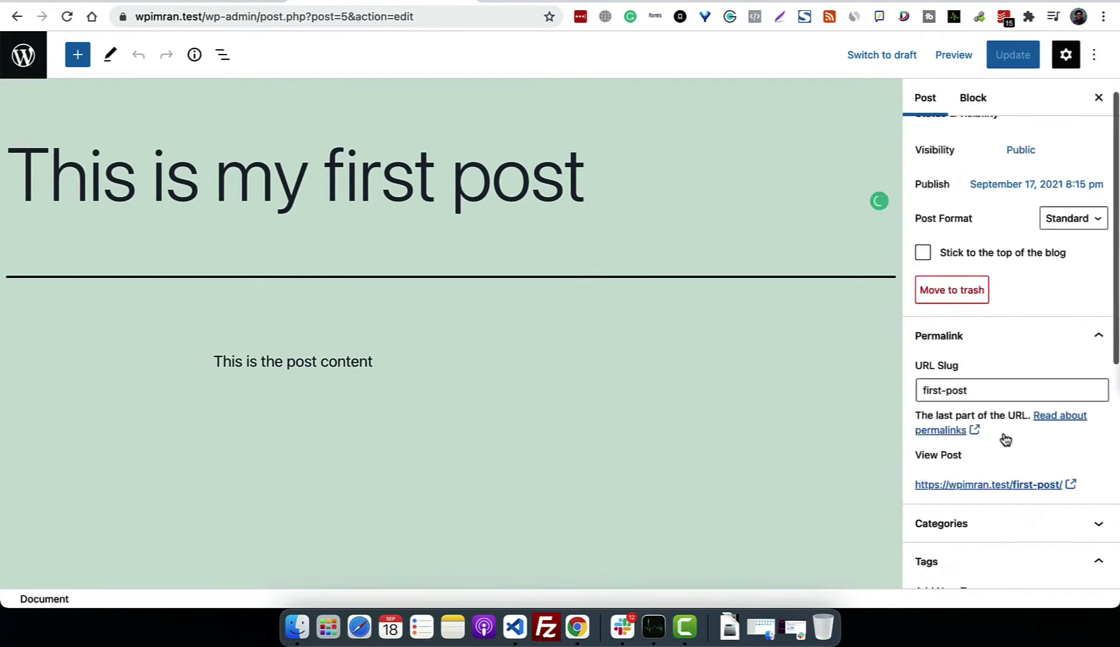
{"action": "scroll", "coordinate": [1005, 440], "scroll_direction": "up", "scroll_amount": 1}
{"action": "scroll", "coordinate": [1002, 433], "scroll_direction": "down", "scroll_amount": 5}
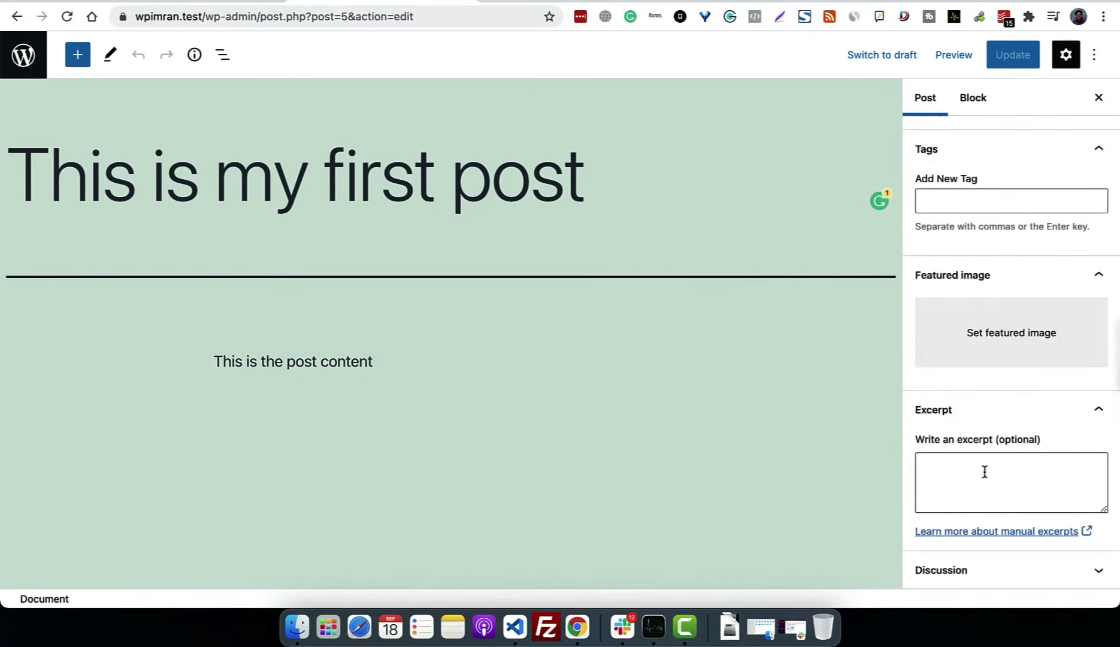
{"action": "left_click", "coordinate": [988, 576]}
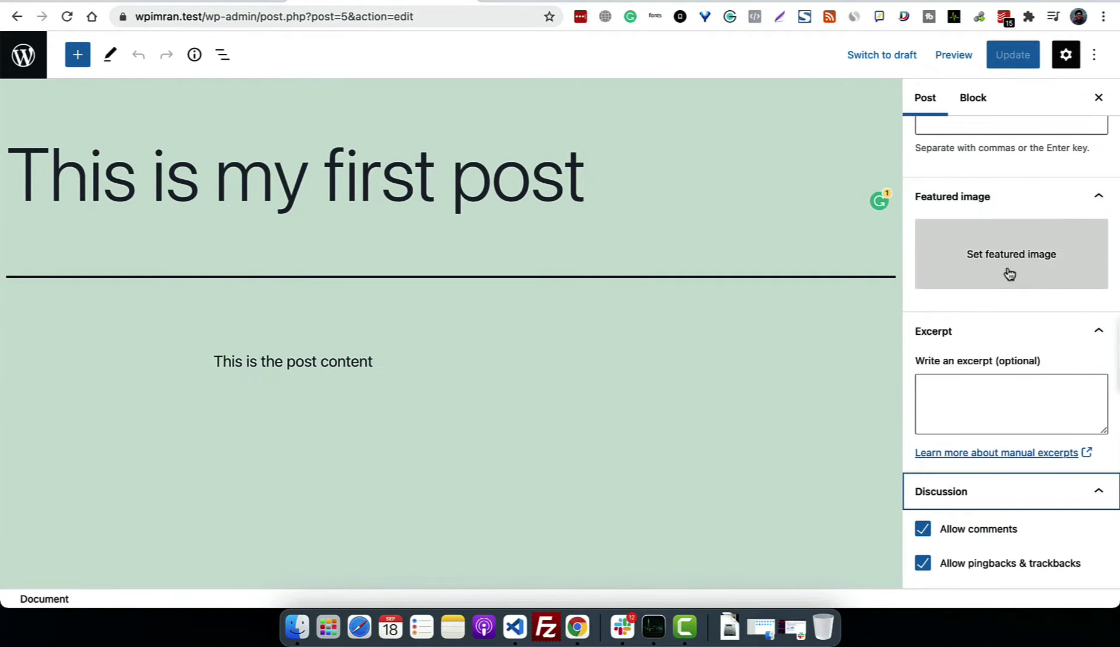
Step: Toggle List View, Details and Tools, close the Settings sidebar, and exit to Posts
{"action": "left_click", "coordinate": [221, 55]}
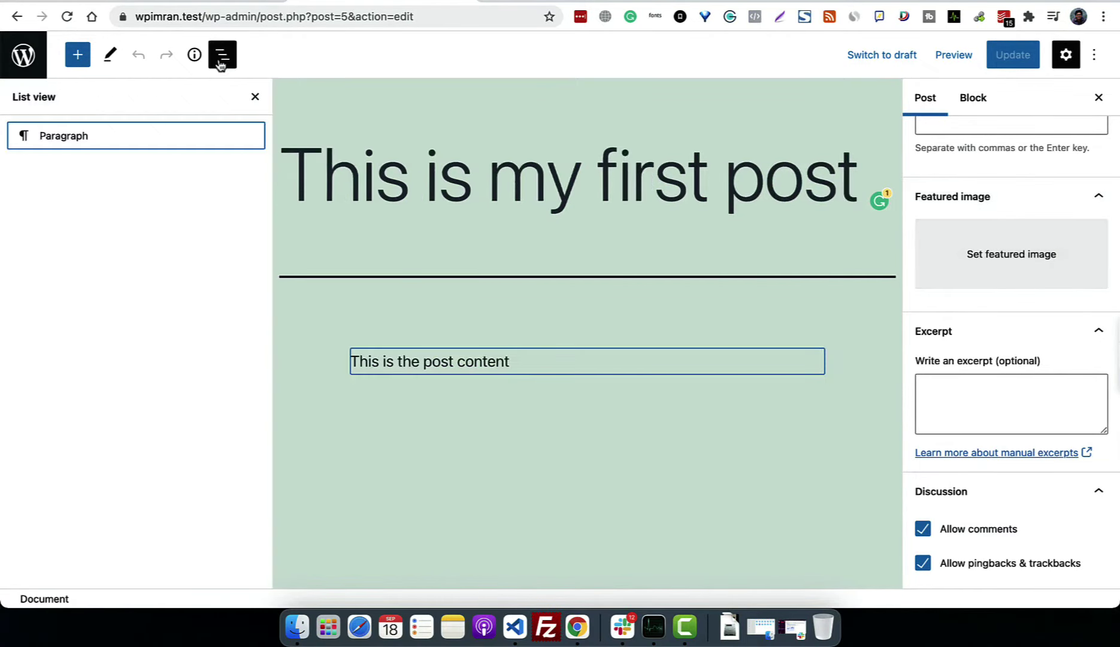
{"action": "left_click", "coordinate": [221, 55]}
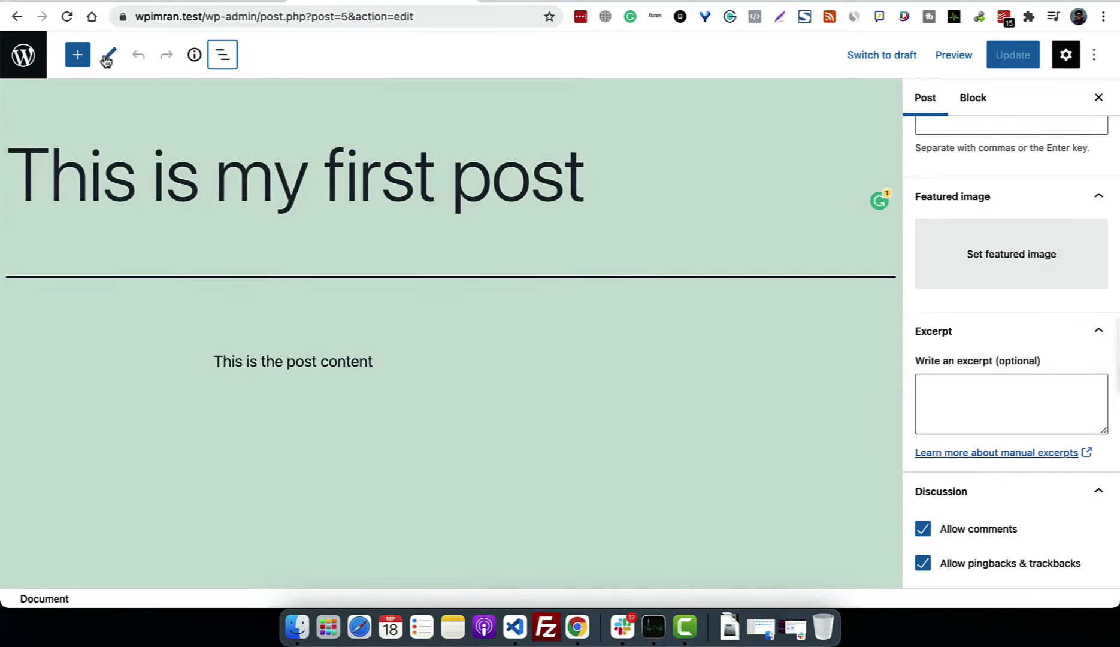
{"action": "left_click", "coordinate": [195, 57]}
{"action": "left_click", "coordinate": [194, 59]}
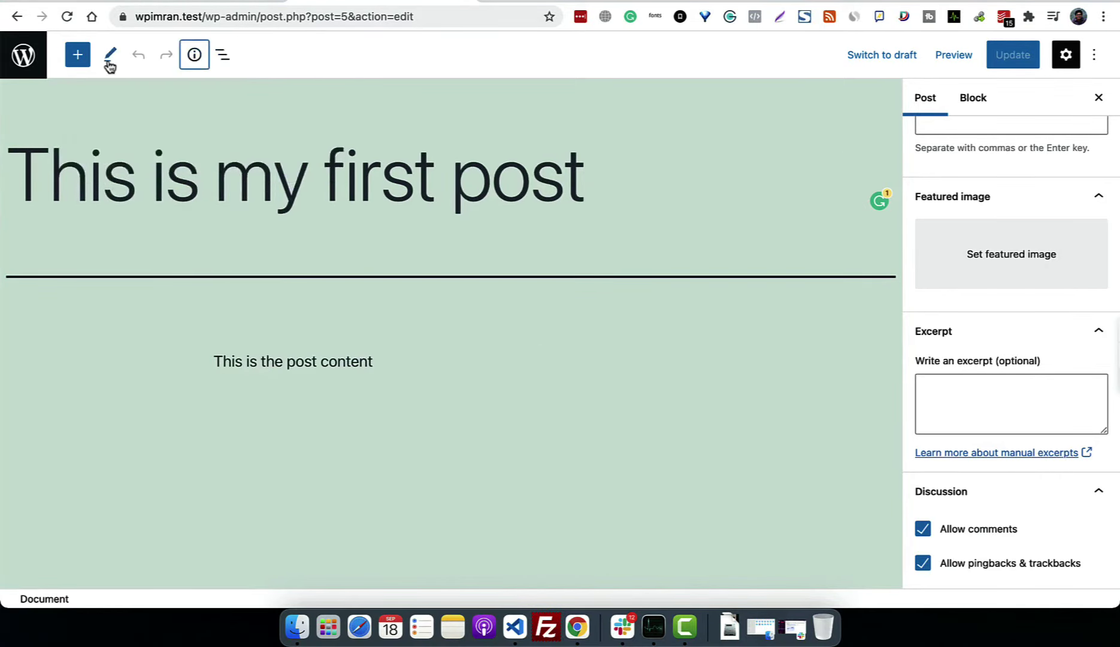
{"action": "left_click", "coordinate": [109, 60]}
{"action": "left_click", "coordinate": [586, 279]}
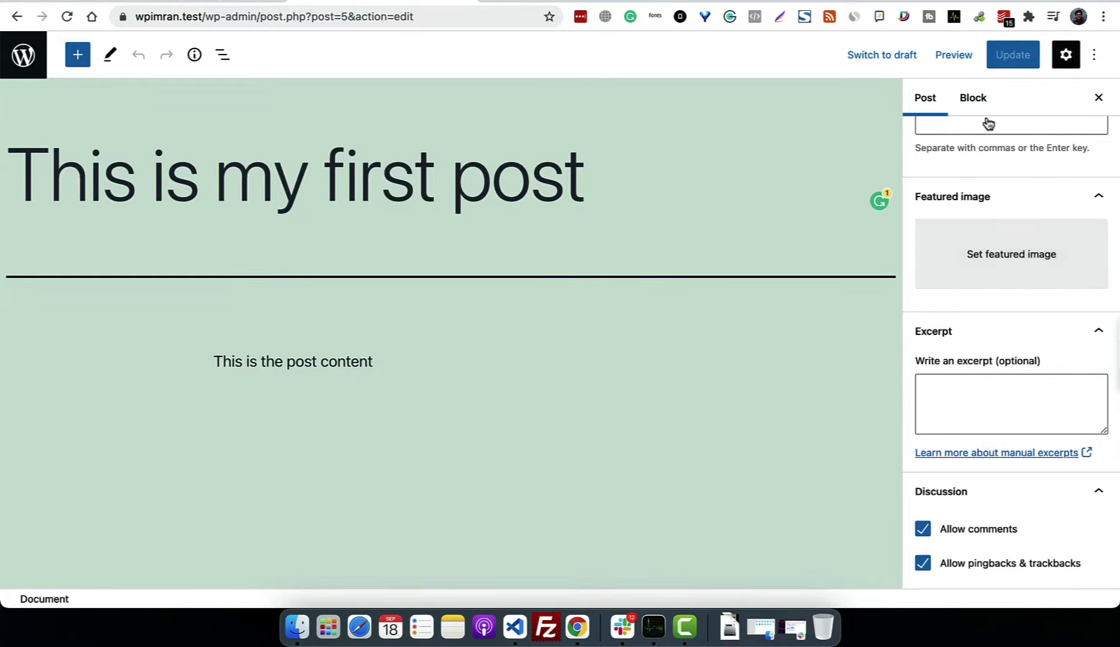
{"action": "left_click", "coordinate": [973, 98]}
{"action": "left_click", "coordinate": [933, 97]}
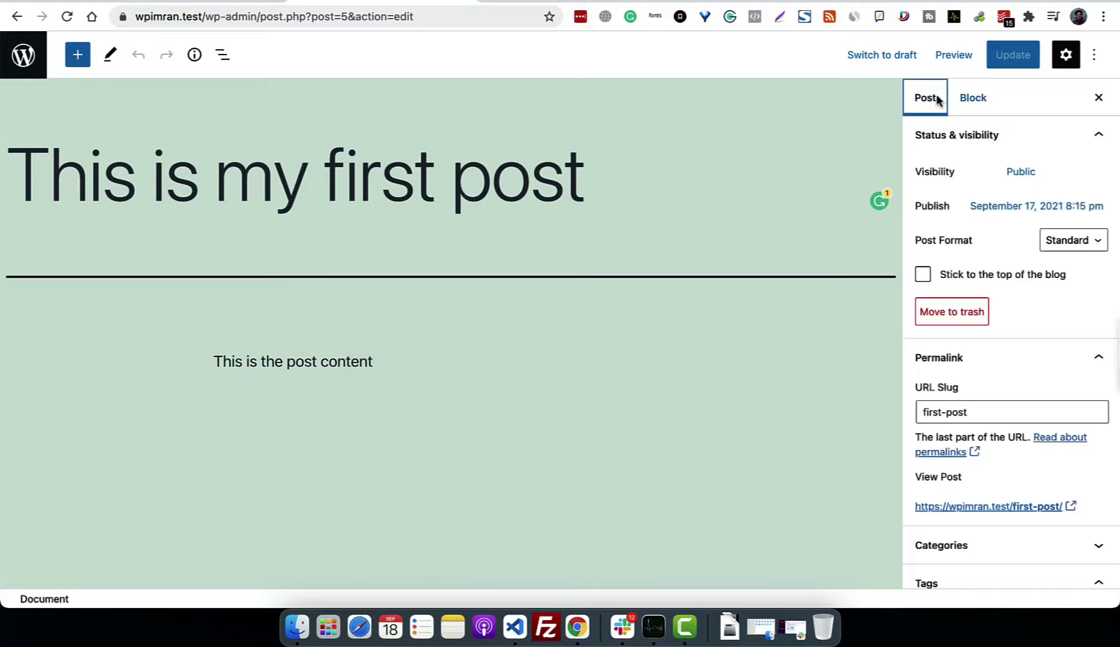
{"action": "left_click", "coordinate": [1098, 99]}
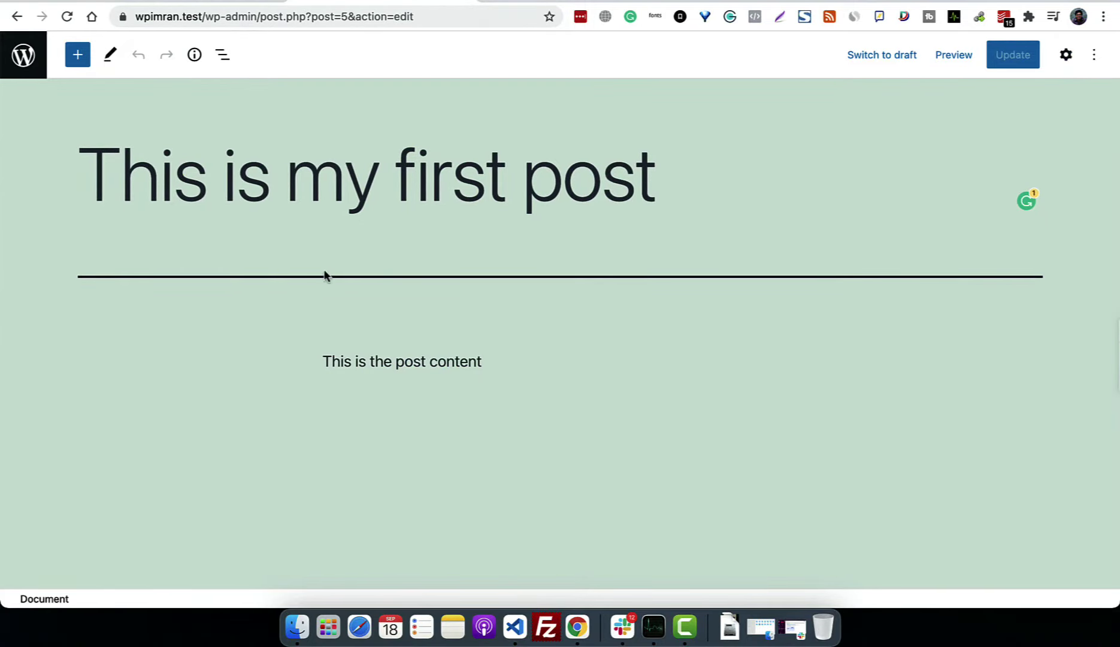
{"action": "left_click", "coordinate": [25, 71]}
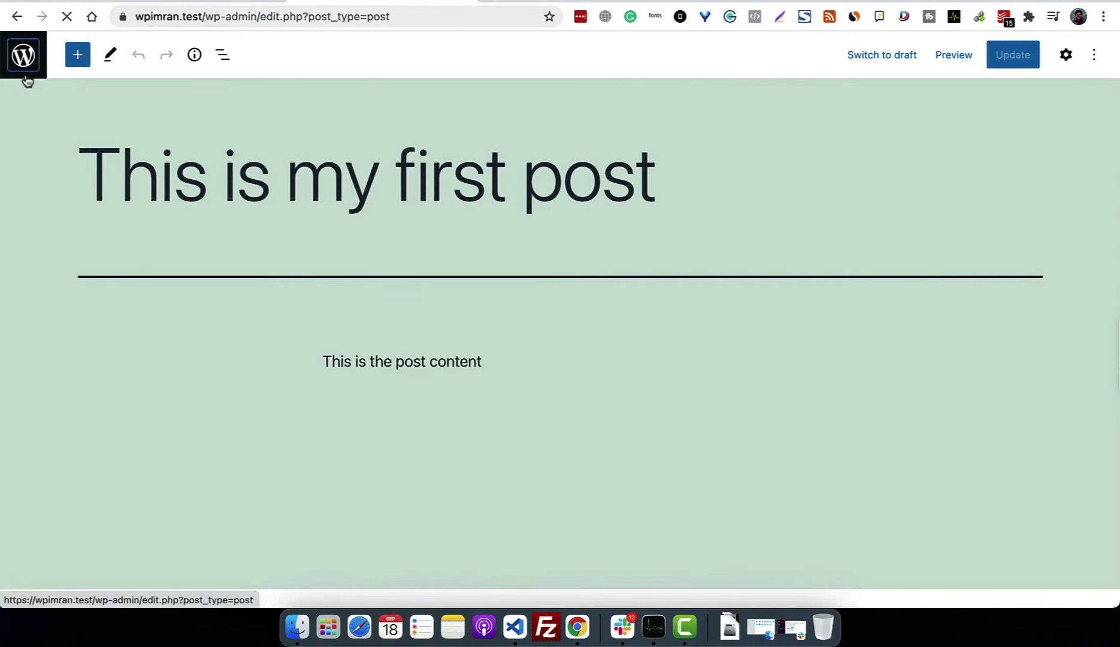
Step: Install the Classic Editor plugin from Plugins > Add New and activate it
{"action": "left_click", "coordinate": [64, 355]}
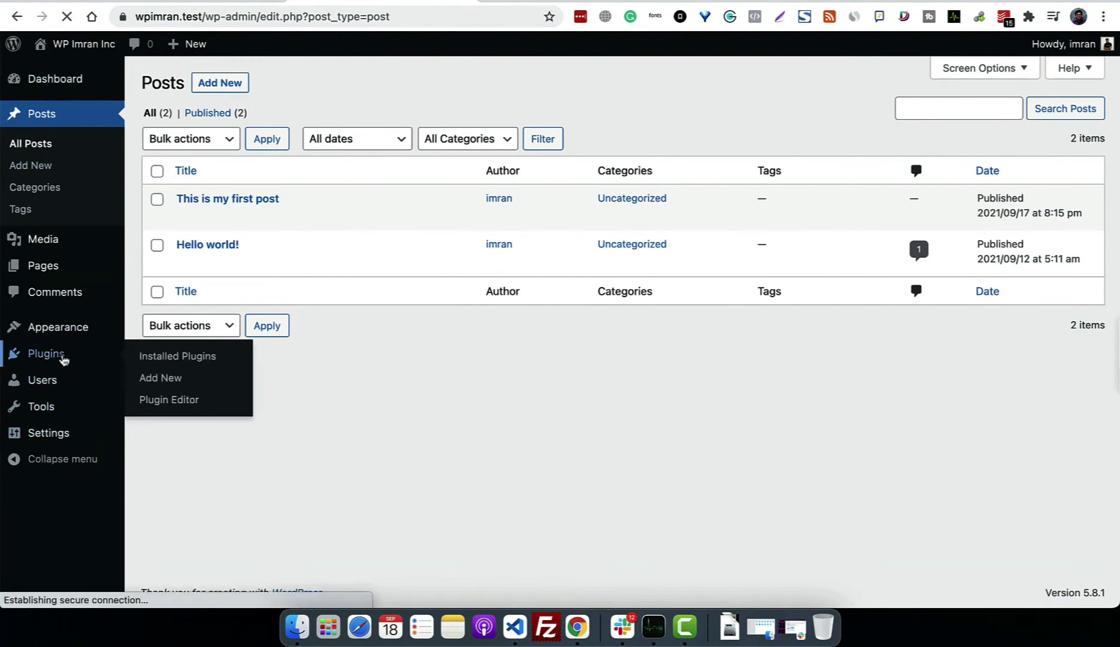
{"action": "left_click", "coordinate": [247, 89]}
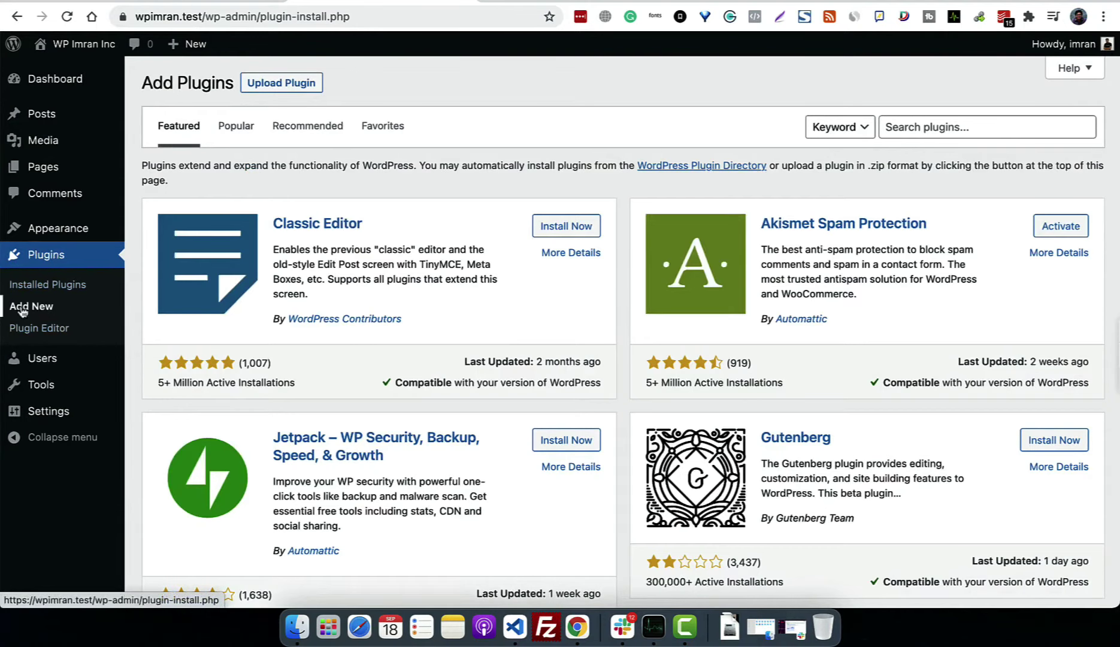
{"action": "left_click", "coordinate": [68, 259]}
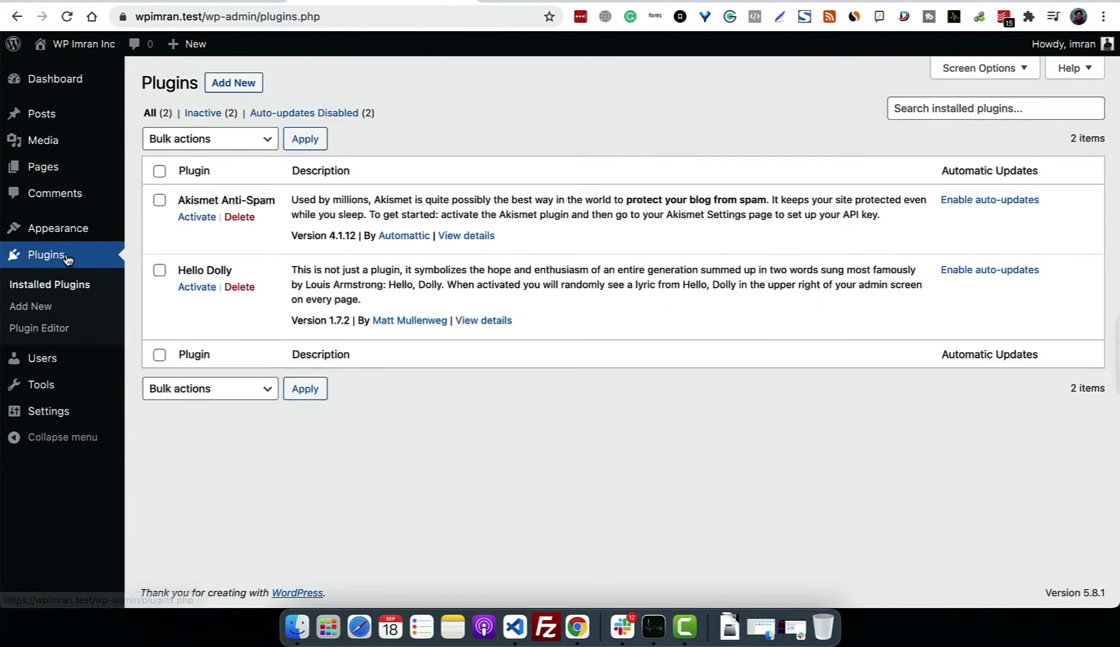
{"action": "left_click", "coordinate": [239, 82]}
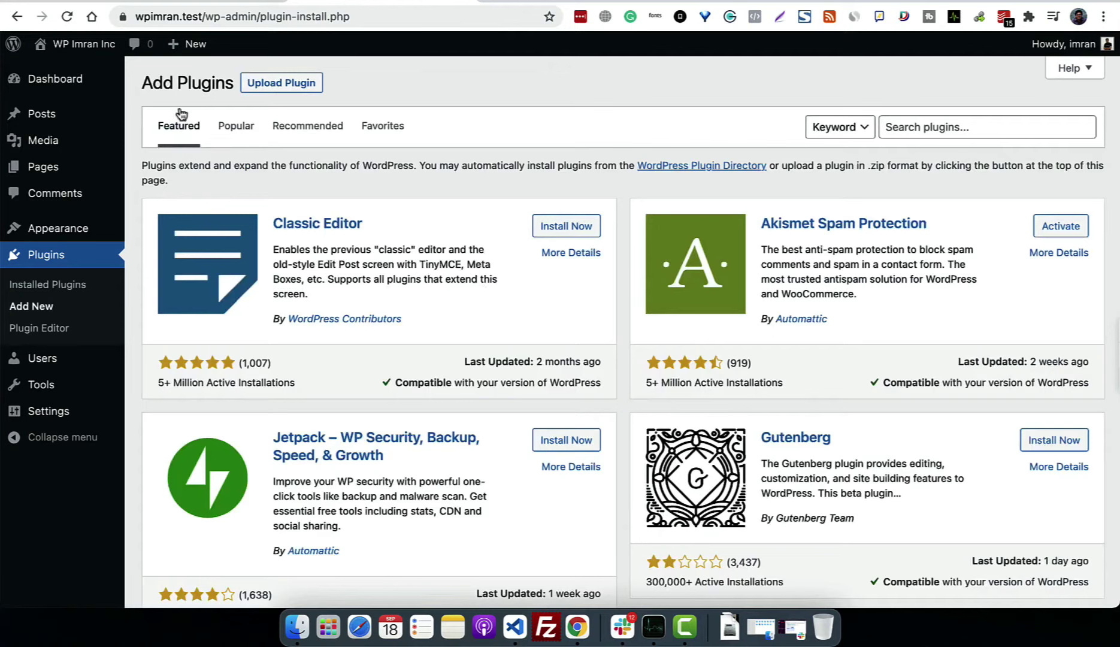
{"action": "left_click", "coordinate": [569, 226]}
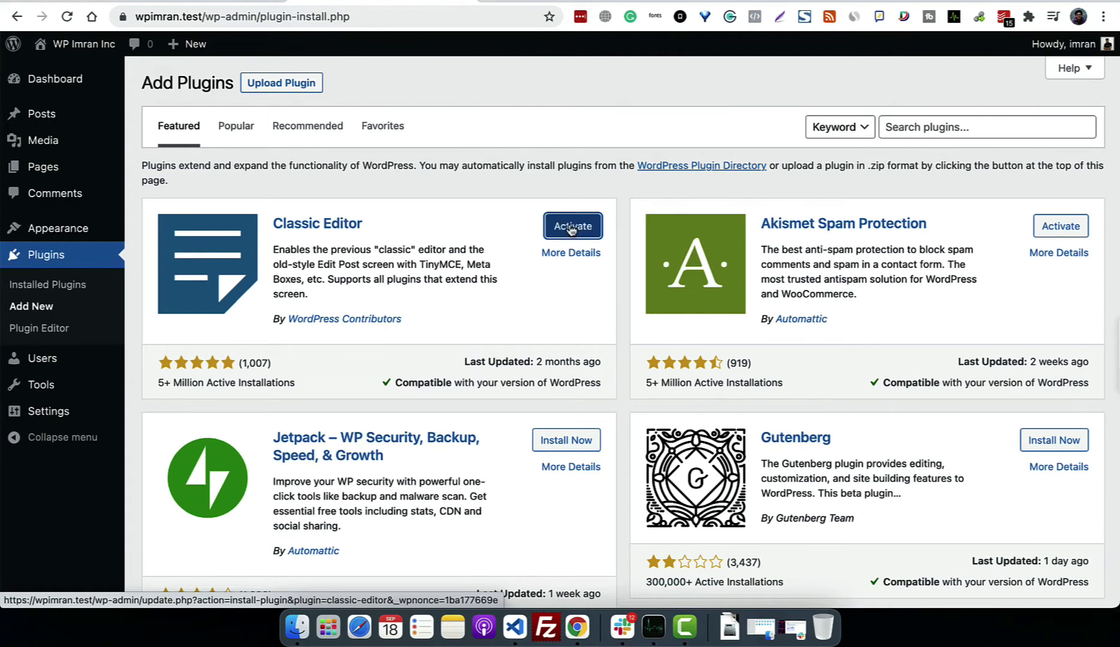
{"action": "left_click", "coordinate": [572, 227]}
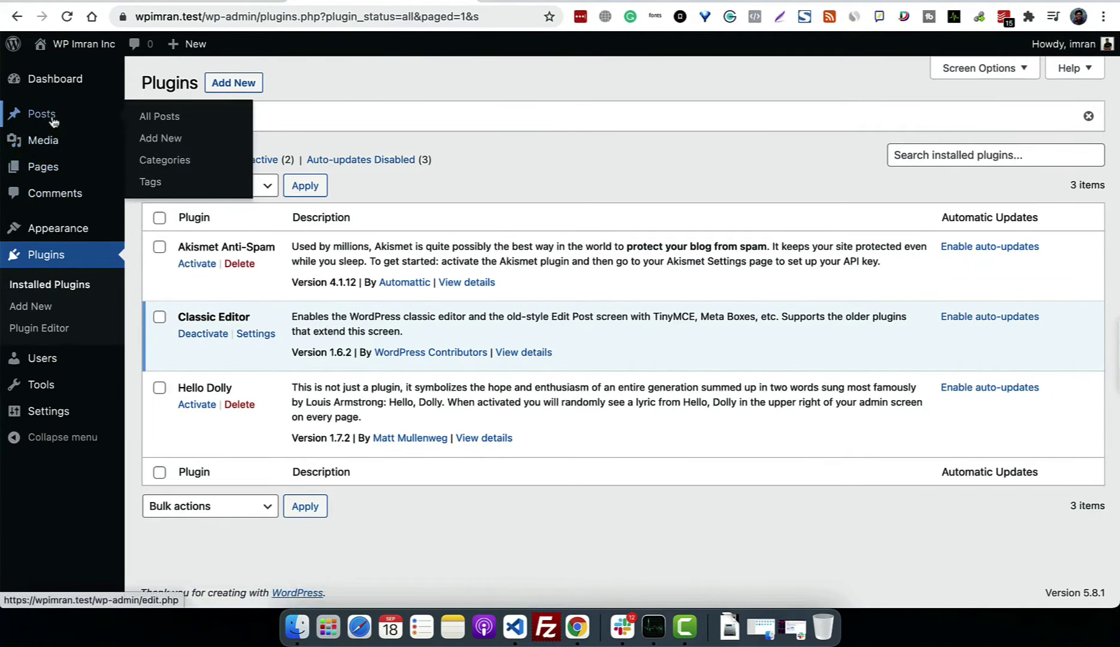
Step: Open 'This is my first post', enable Custom Fields in Screen Options, and click its Name field
{"action": "left_click", "coordinate": [53, 121]}
{"action": "left_click", "coordinate": [225, 204]}
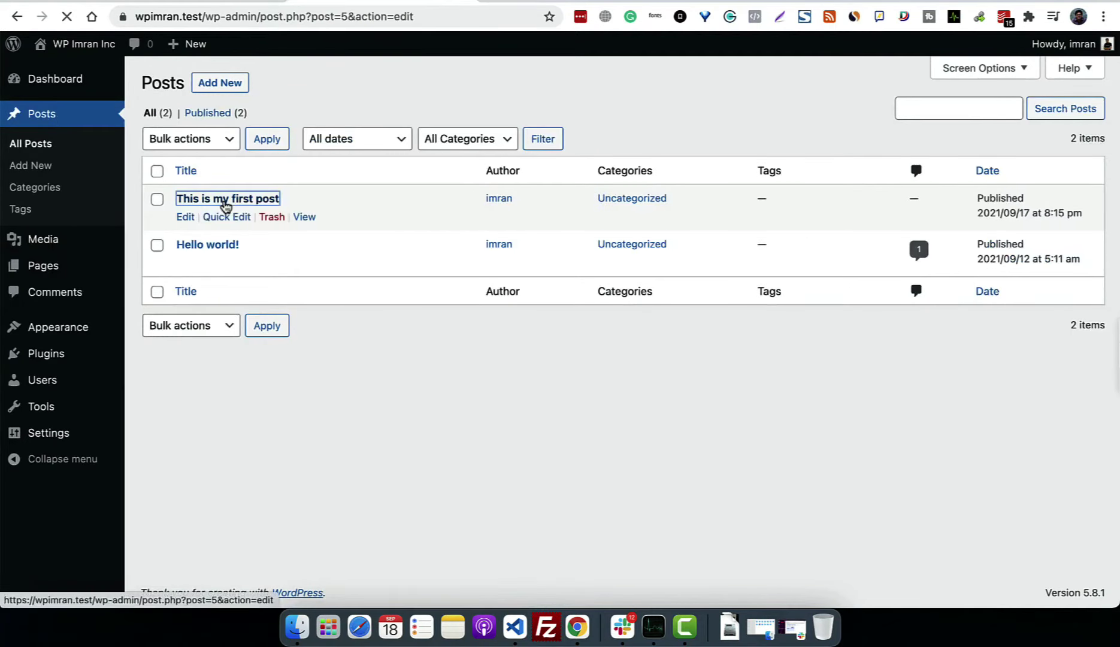
{"action": "scroll", "coordinate": [748, 319], "scroll_direction": "down", "scroll_amount": 1}
{"action": "scroll", "coordinate": [748, 320], "scroll_direction": "down", "scroll_amount": 2}
{"action": "scroll", "coordinate": [635, 402], "scroll_direction": "up", "scroll_amount": 2}
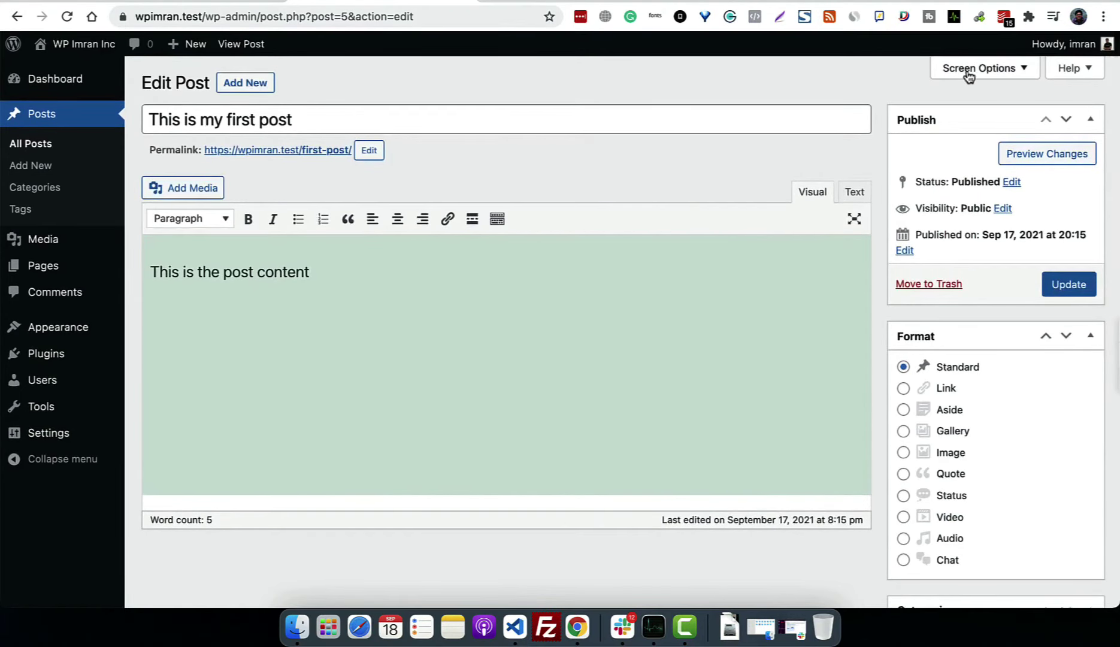
{"action": "left_click", "coordinate": [968, 72]}
{"action": "left_click", "coordinate": [687, 152]}
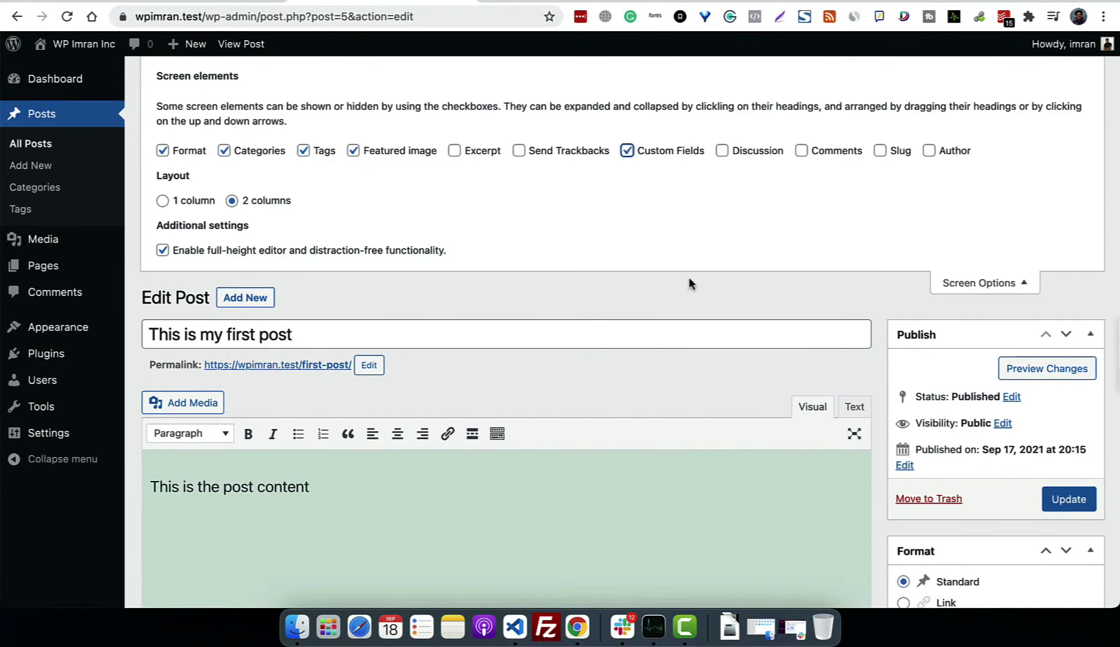
{"action": "scroll", "coordinate": [688, 277], "scroll_direction": "down", "scroll_amount": 10}
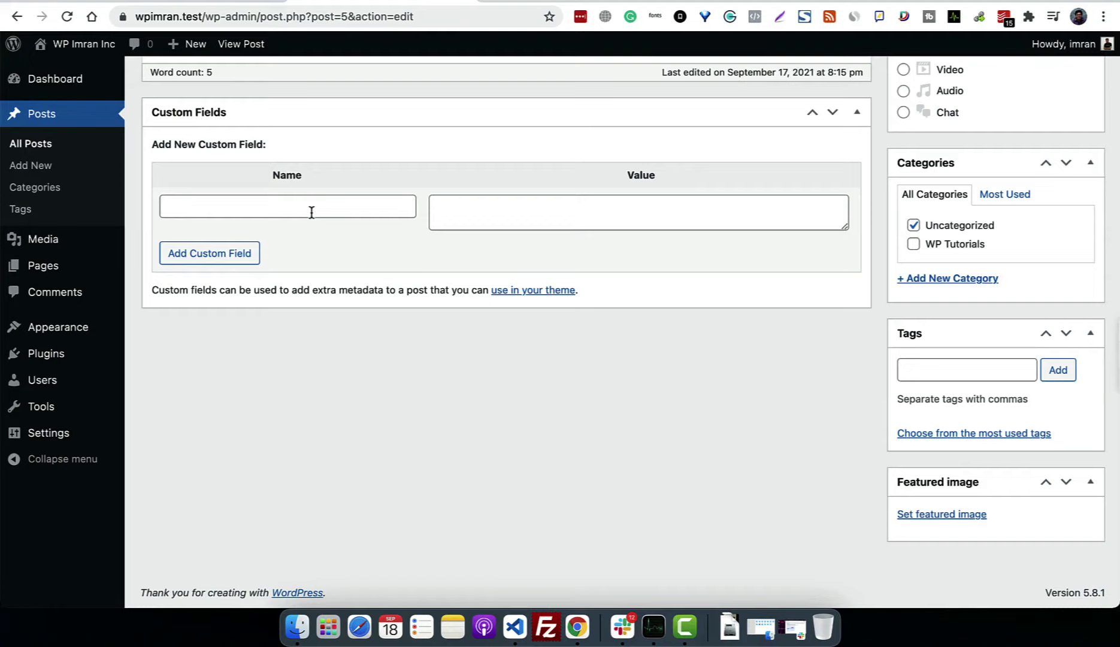
{"action": "left_click", "coordinate": [312, 212]}
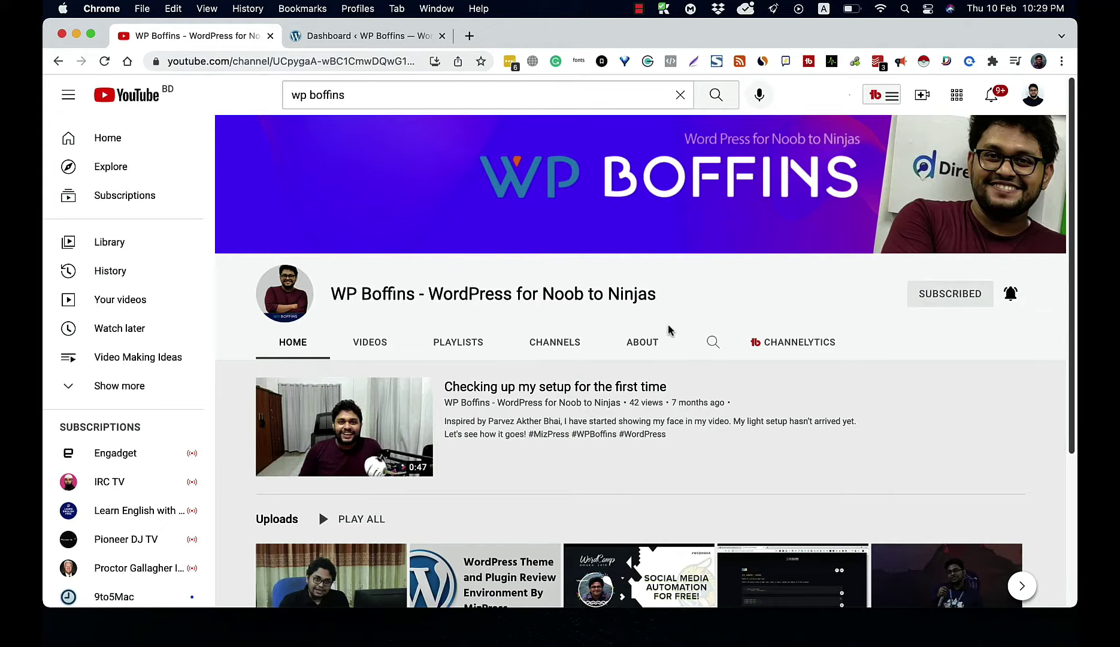
Step: Switch to the 'Dashboard < WP Boffins' browser tab
{"action": "left_click", "coordinate": [364, 37]}
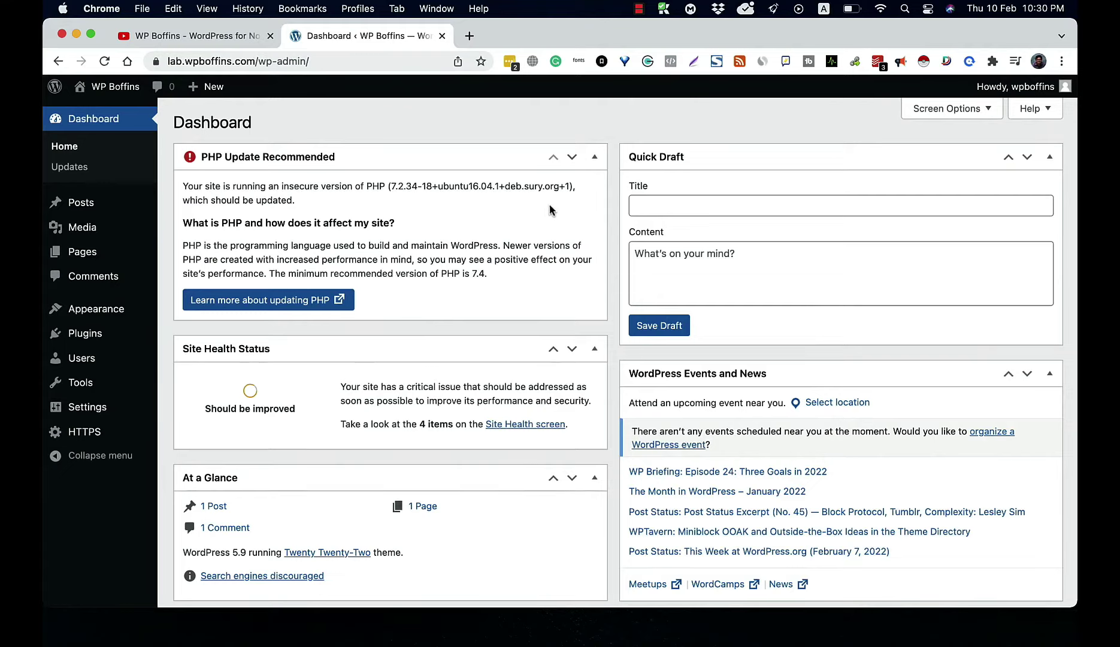
Step: Open Posts > All Posts, which lists only 'Hello world!'
{"action": "mouse_move", "coordinate": [91, 208]}
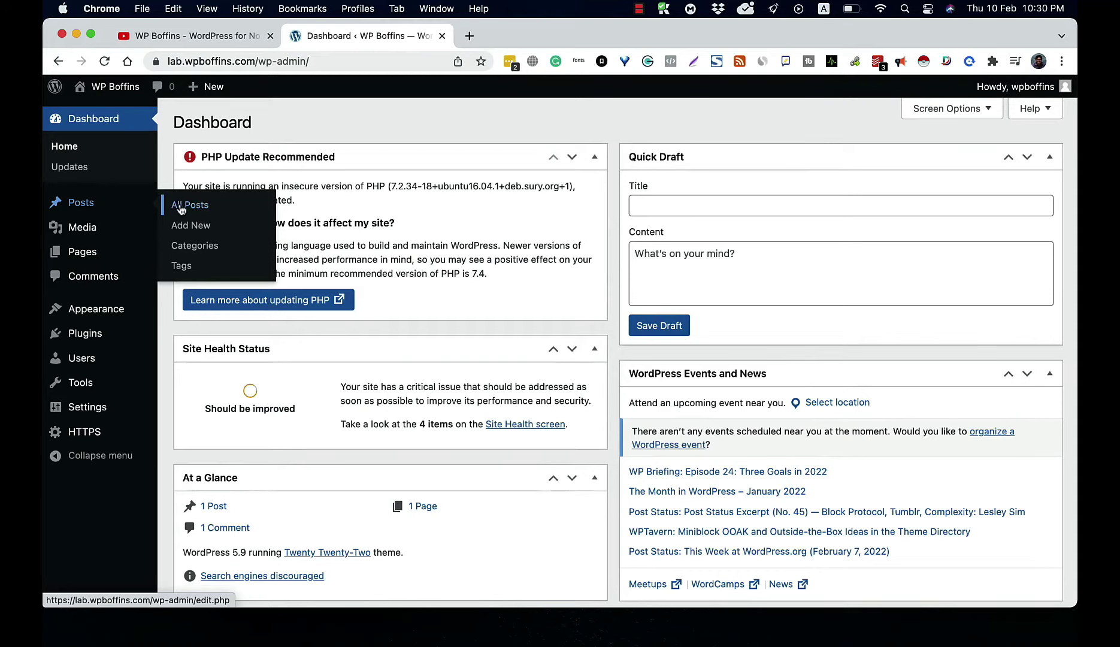
{"action": "left_click", "coordinate": [181, 209]}
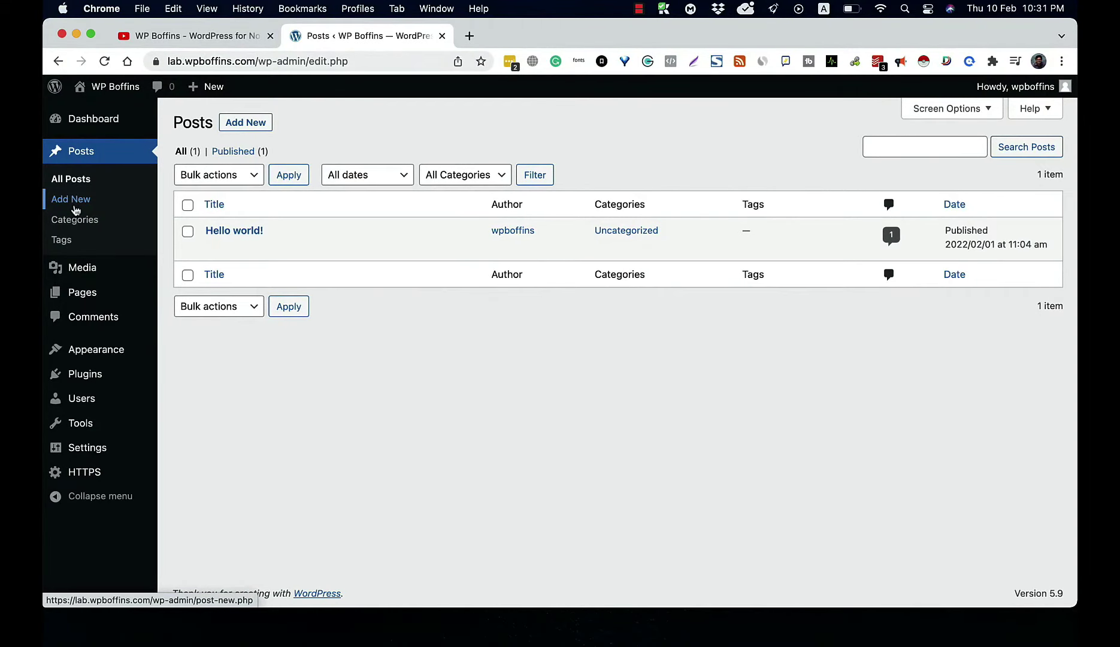
Step: Start a new post and step through and close the welcome guide
{"action": "left_click", "coordinate": [71, 200]}
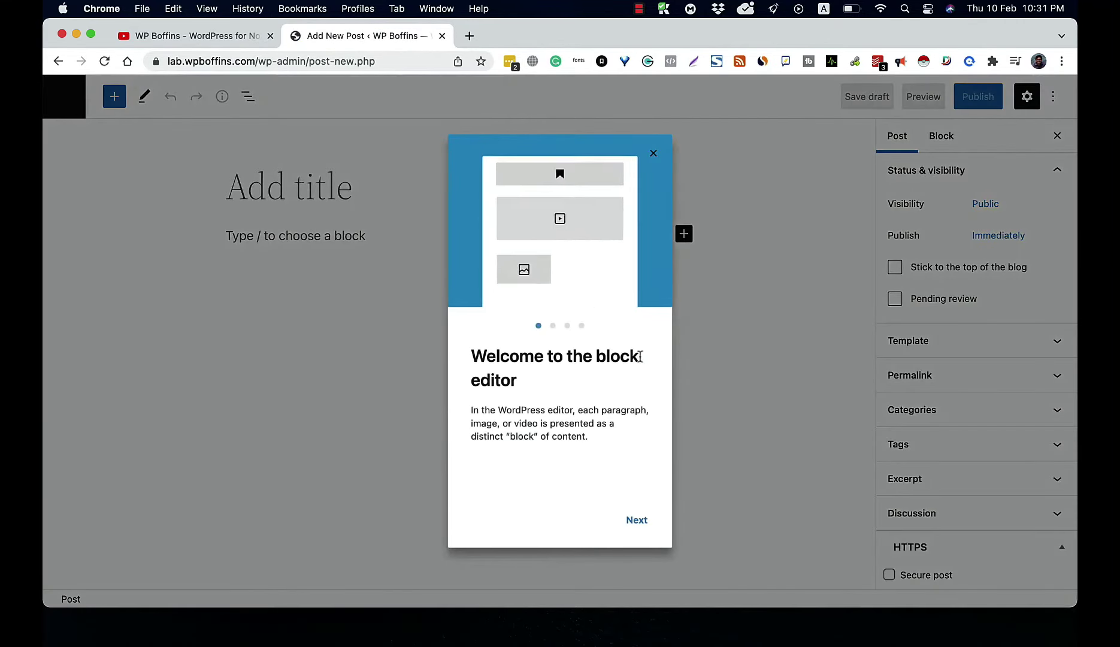
{"action": "left_click", "coordinate": [636, 520]}
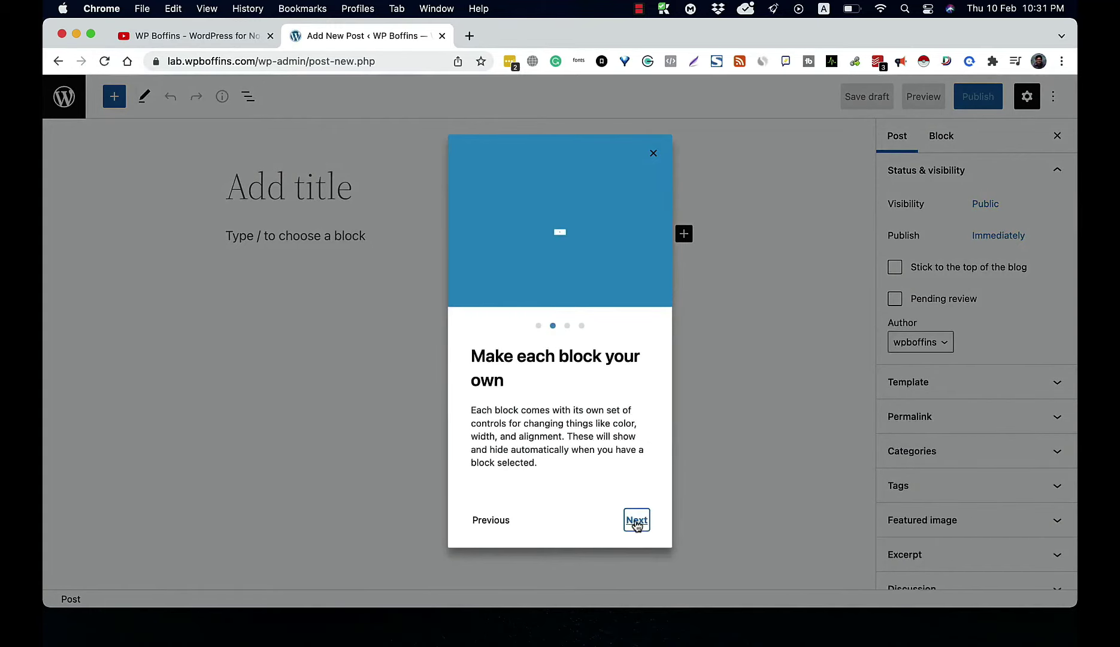
{"action": "left_click", "coordinate": [637, 520]}
{"action": "left_click", "coordinate": [637, 521]}
{"action": "left_click", "coordinate": [635, 520]}
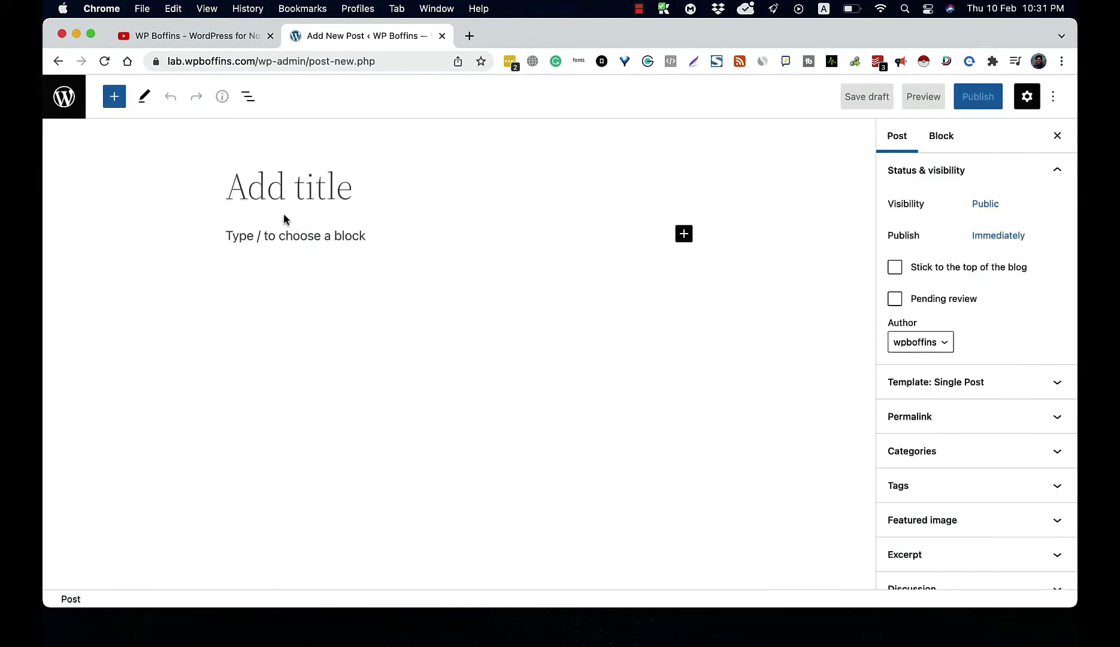
Step: Title the post 'Here is my post title' and place the cursor in the body paragraph
{"action": "left_click", "coordinate": [310, 197]}
{"action": "type", "text": "Her"}
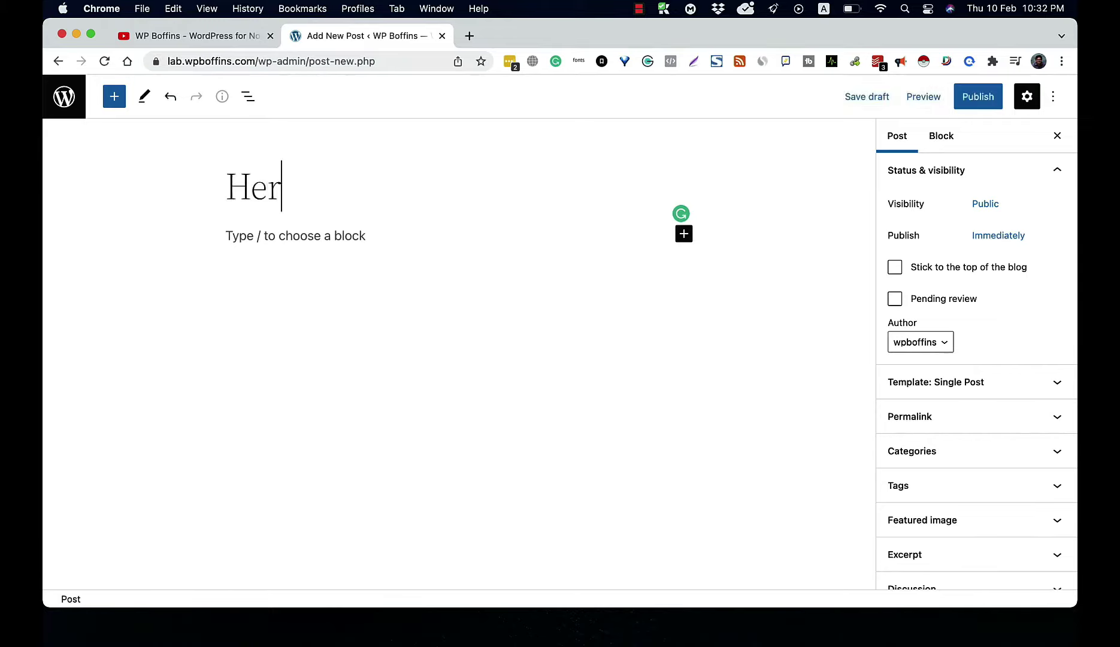
{"action": "type", "text": " eis"}
{"action": "key", "text": "BackSpace"}
{"action": "key", "text": "BackSpace"}
{"action": "key", "text": "BackSpace"}
{"action": "type", "text": "s"}
{"action": "key", "text": "BackSpace"}
{"action": "key", "text": "BackSpace"}
{"action": "type", "text": "e is my post "}
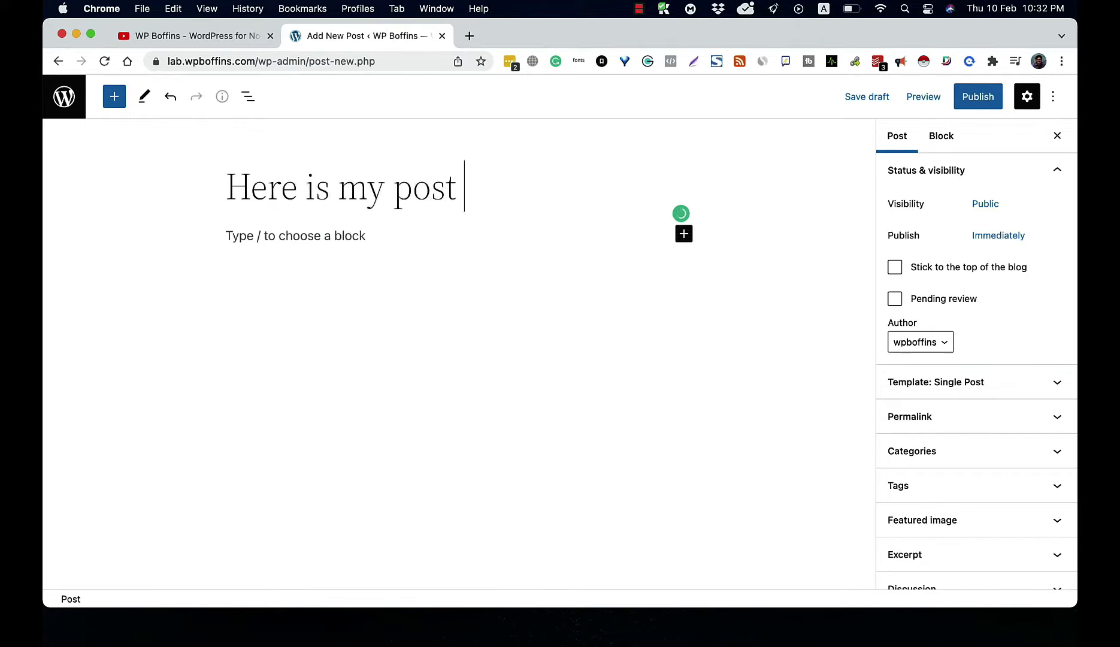
{"action": "type", "text": "title"}
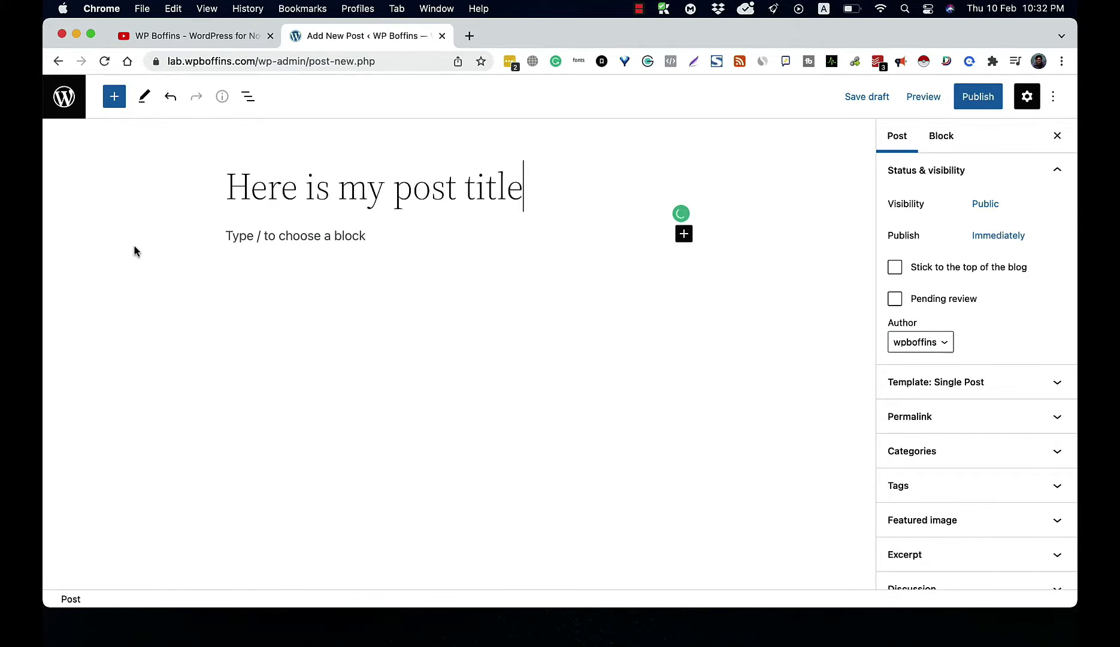
{"action": "left_click", "coordinate": [307, 244]}
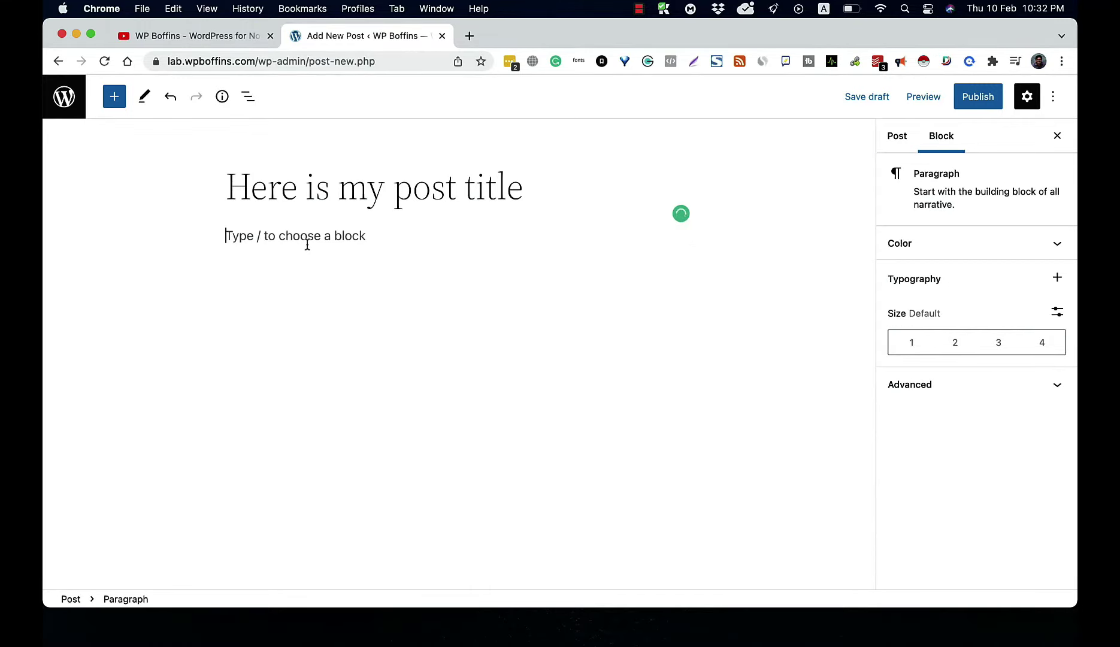
{"action": "left_click", "coordinate": [470, 37]}
Step: Load lipsum.com, select the 'What is Lorem Ipsum?' heading and paragraph, and return to the editor
{"action": "type", "text": "lip"}
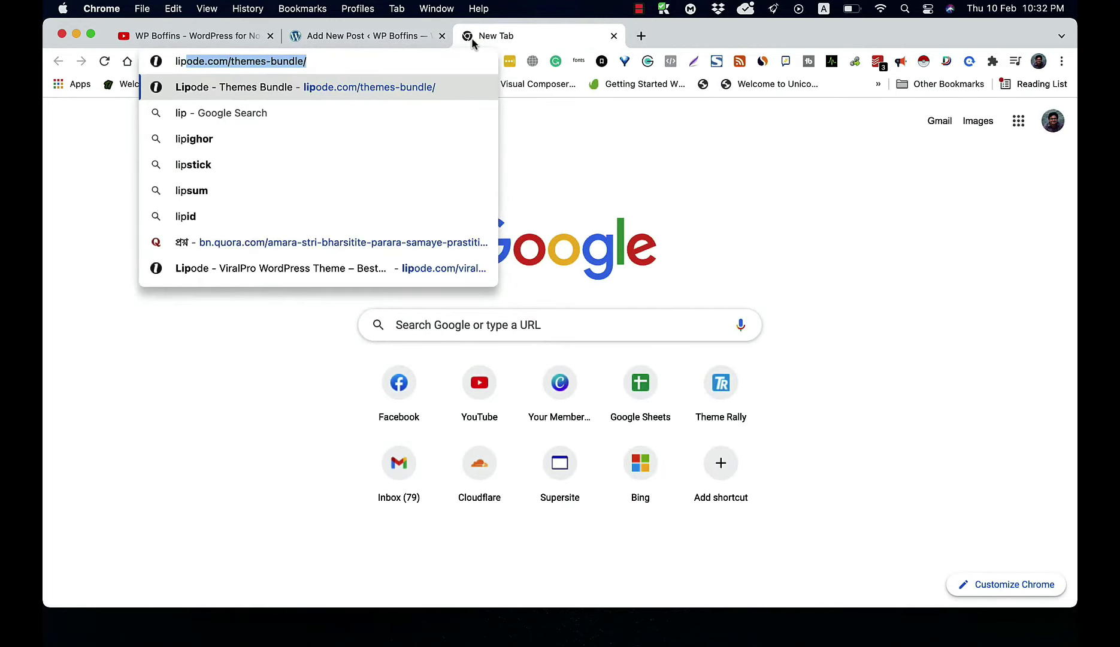
{"action": "type", "text": "sum.com"}
{"action": "key", "text": "Return"}
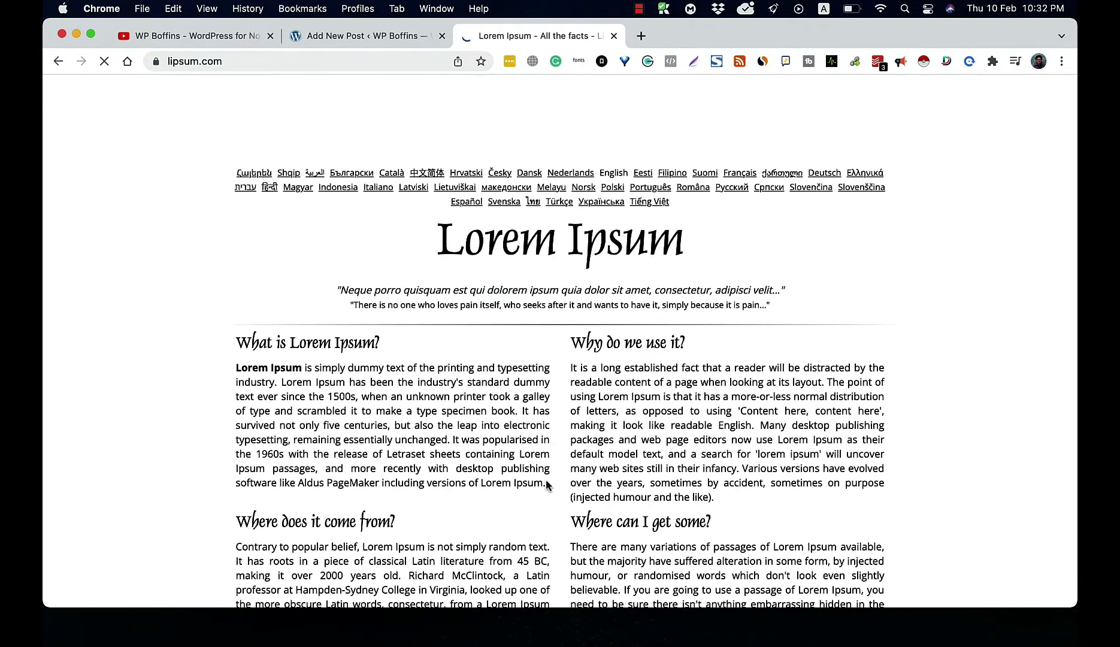
{"action": "left_click_drag", "start_coordinate": [546, 483], "coordinate": [239, 342]}
{"action": "key", "text": "super+c"}
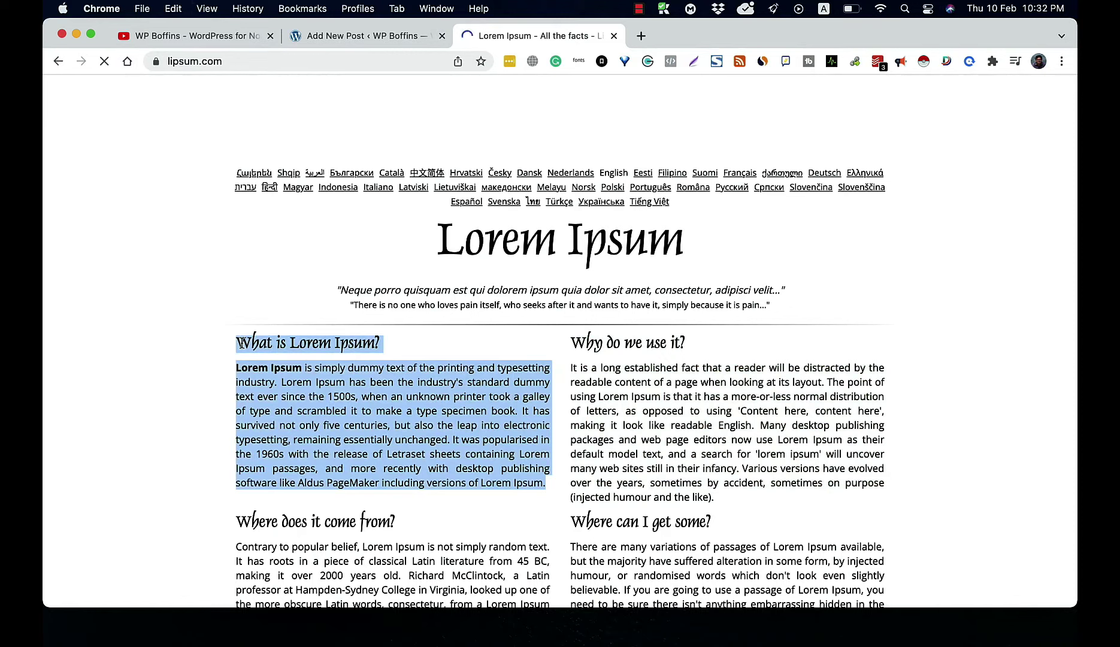
{"action": "left_click", "coordinate": [366, 38]}
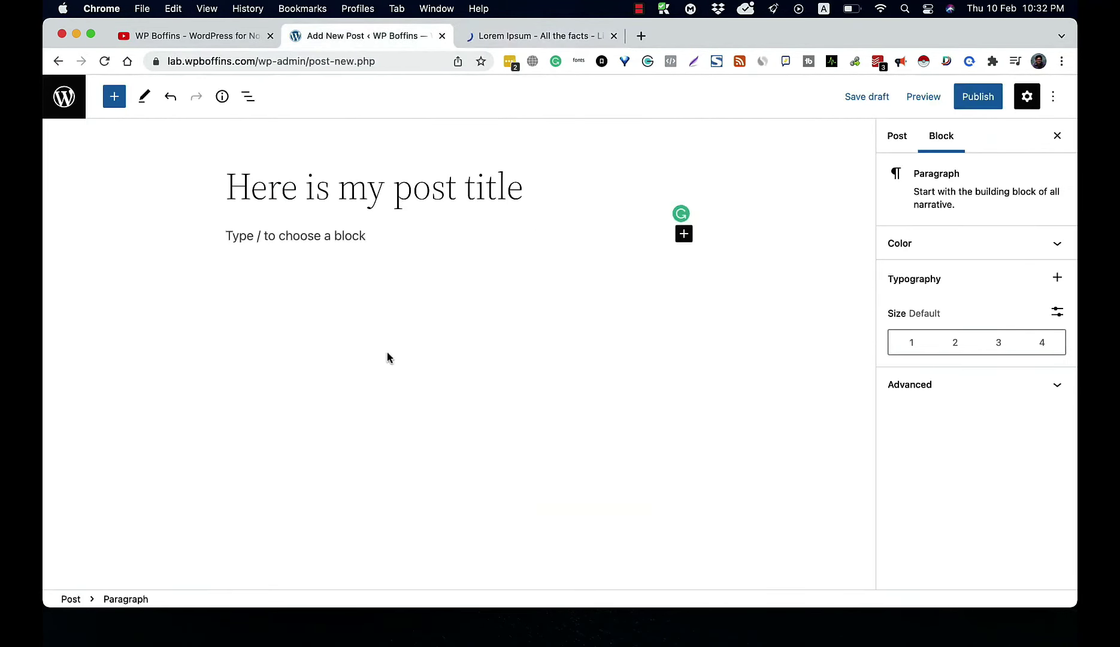
Step: Paste the Lorem Ipsum text into the post body, with 'What is Lorem Ipsum?' on its own line
{"action": "key", "text": "super+v"}
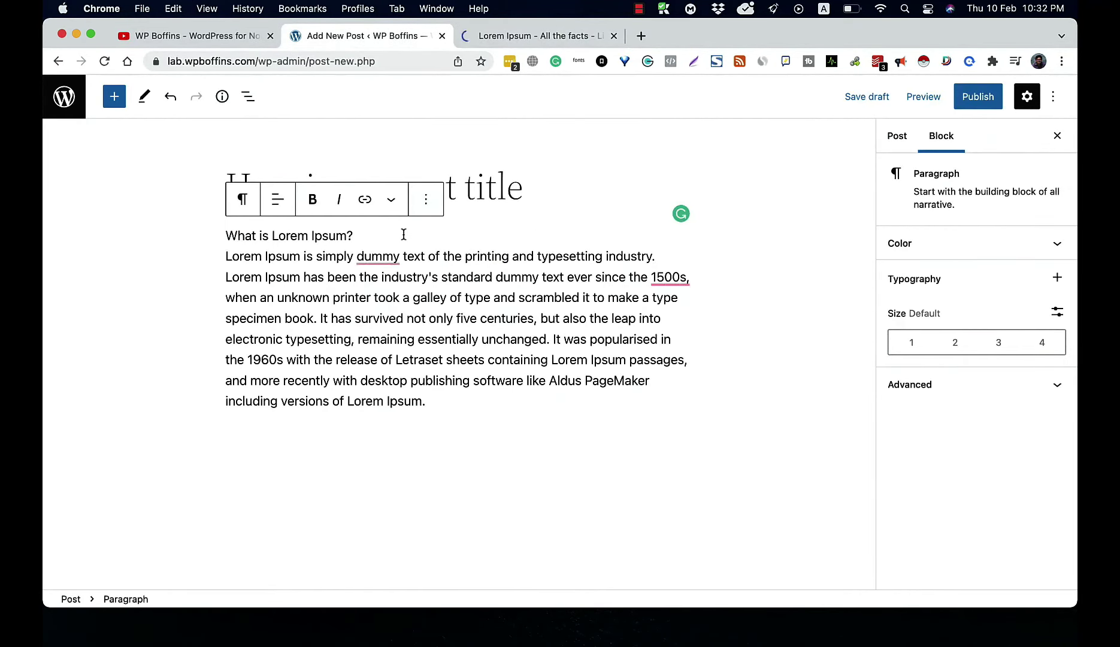
{"action": "left_click", "coordinate": [405, 235]}
{"action": "key", "text": "Return"}
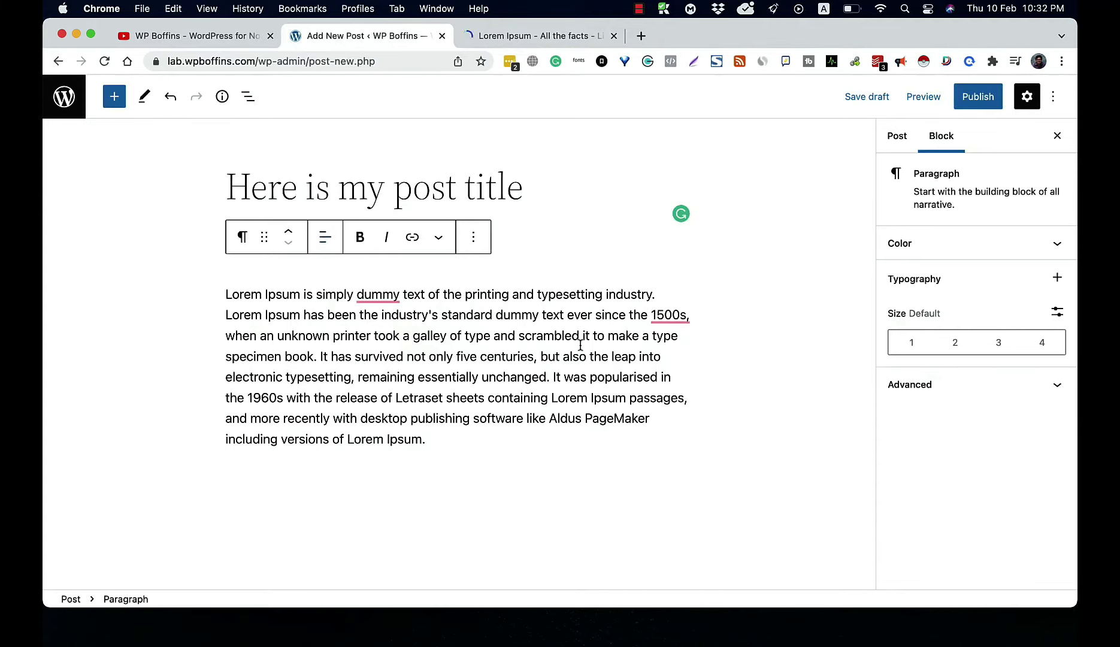
{"action": "left_click", "coordinate": [619, 455]}
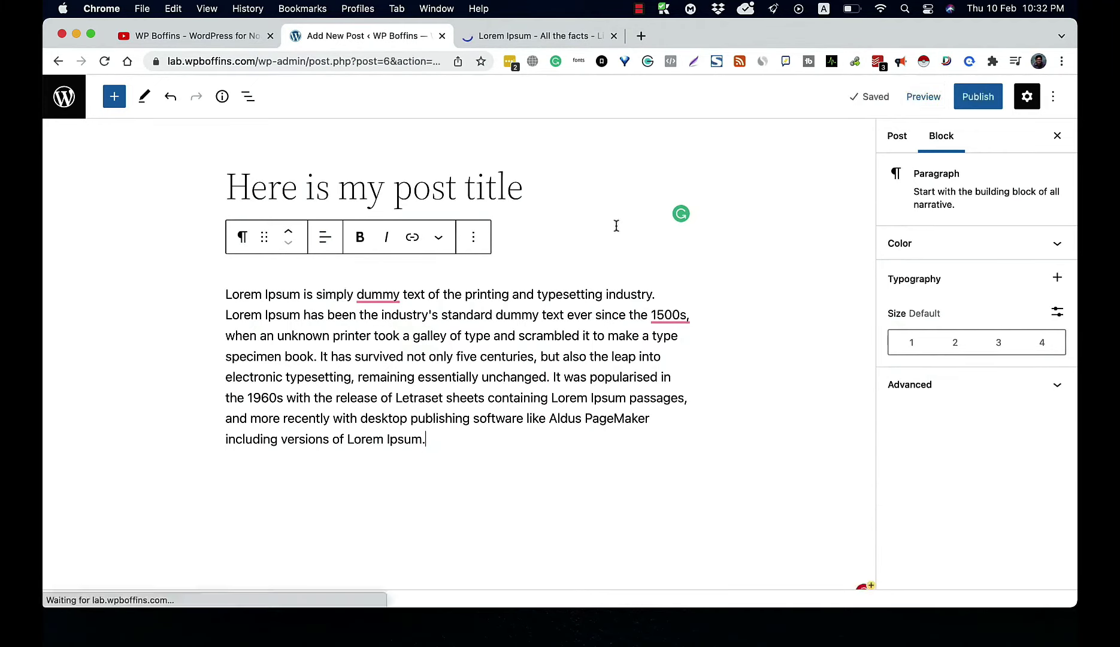
Step: Publish 'Here is my post title', review it on the live site, then return to the dashboard
{"action": "left_click", "coordinate": [972, 107]}
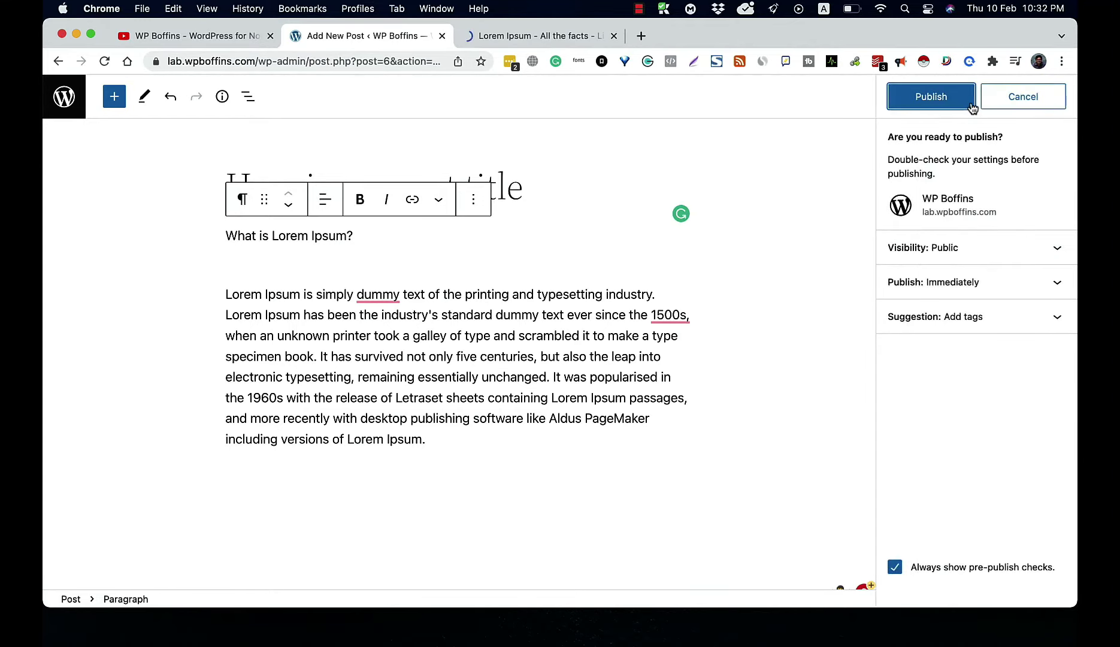
{"action": "left_click", "coordinate": [930, 95]}
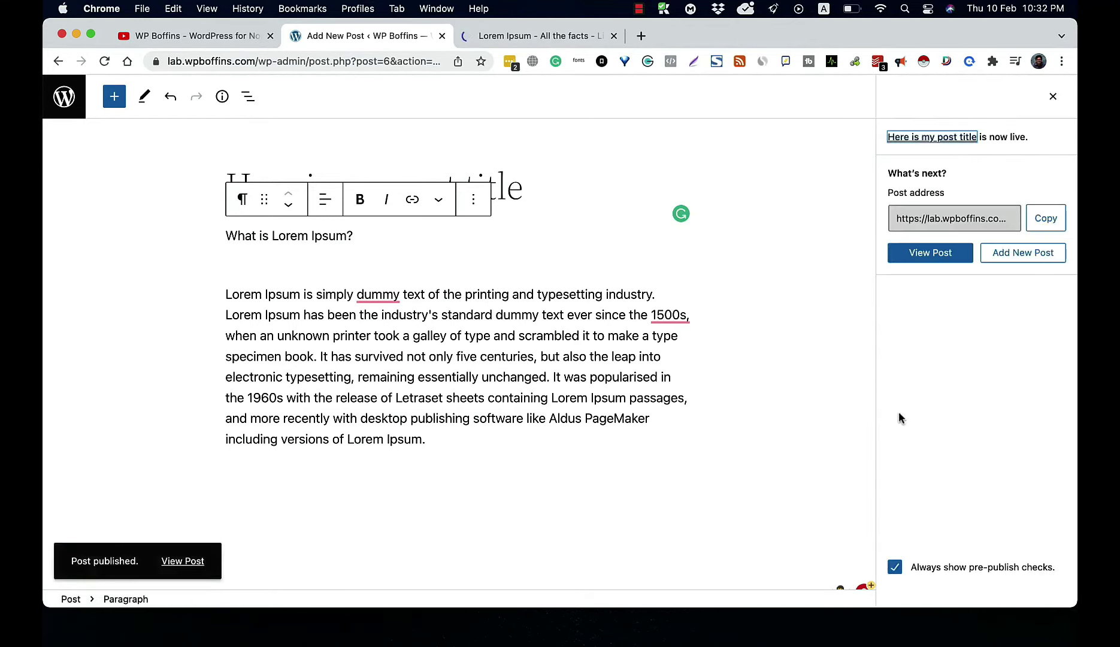
{"action": "left_click", "coordinate": [937, 255]}
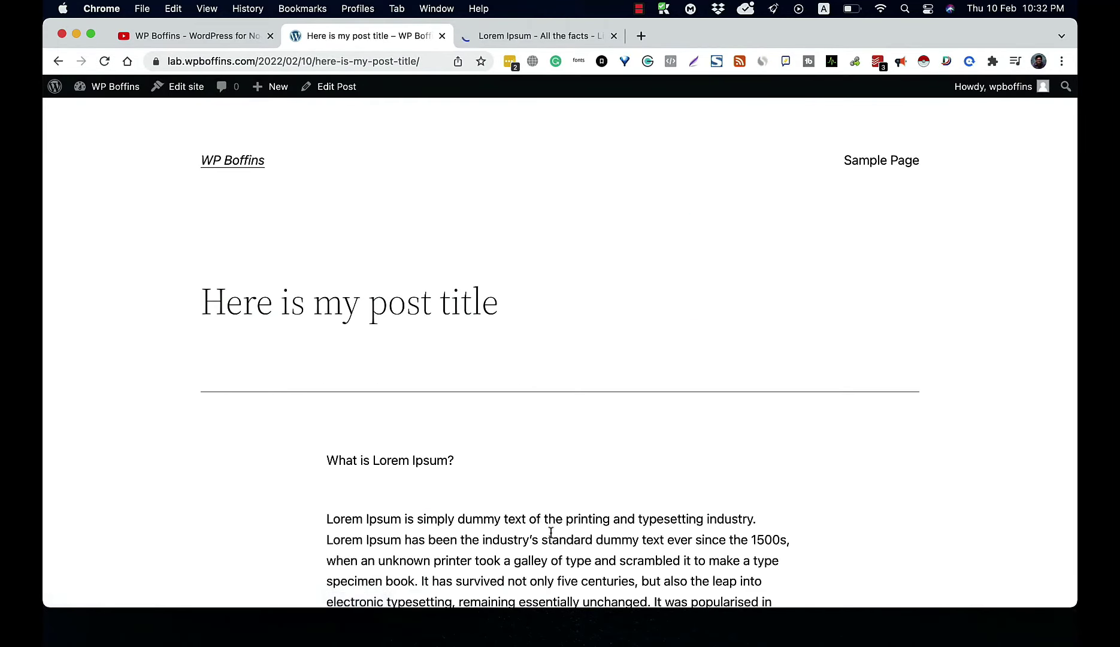
{"action": "scroll", "coordinate": [551, 532], "scroll_direction": "down", "scroll_amount": 10}
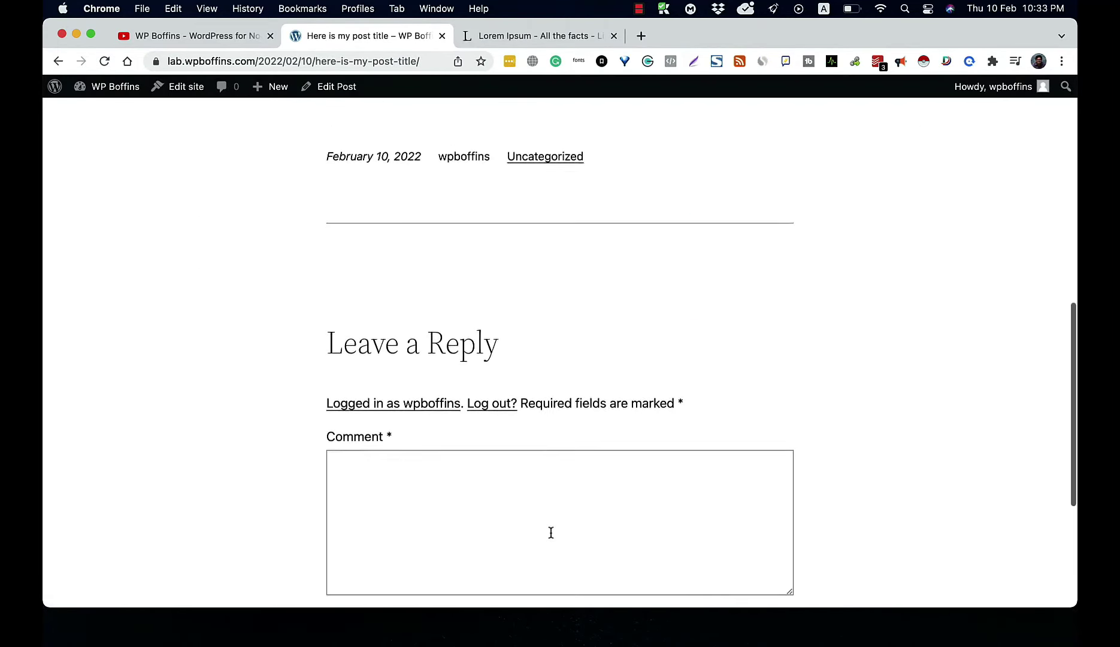
{"action": "scroll", "coordinate": [551, 532], "scroll_direction": "up", "scroll_amount": 10}
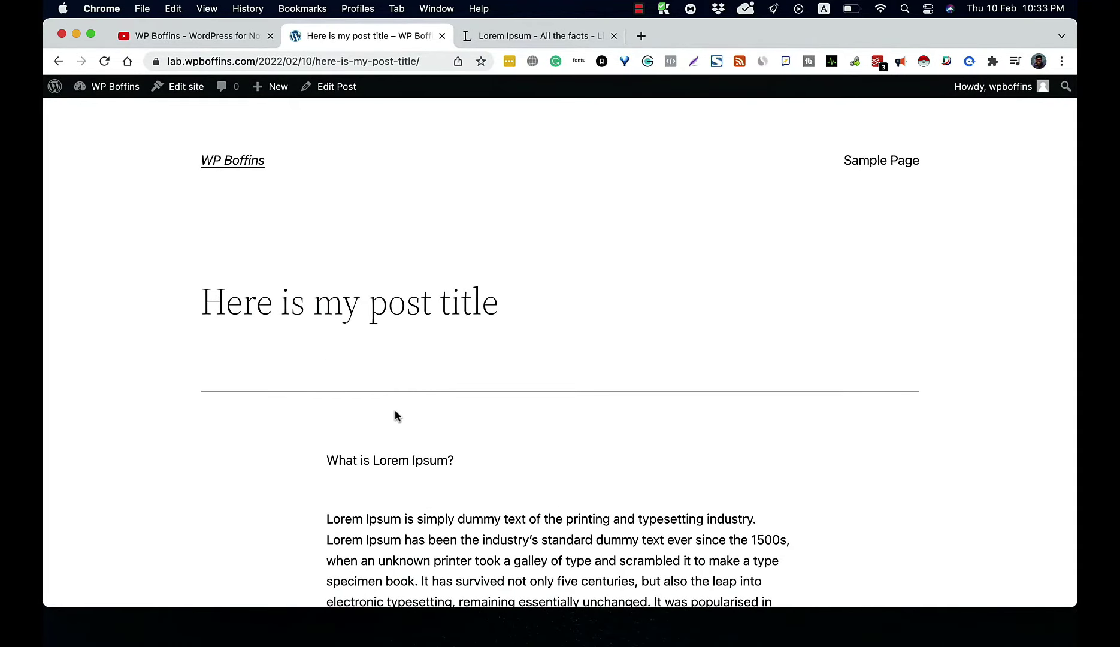
{"action": "left_click", "coordinate": [112, 88]}
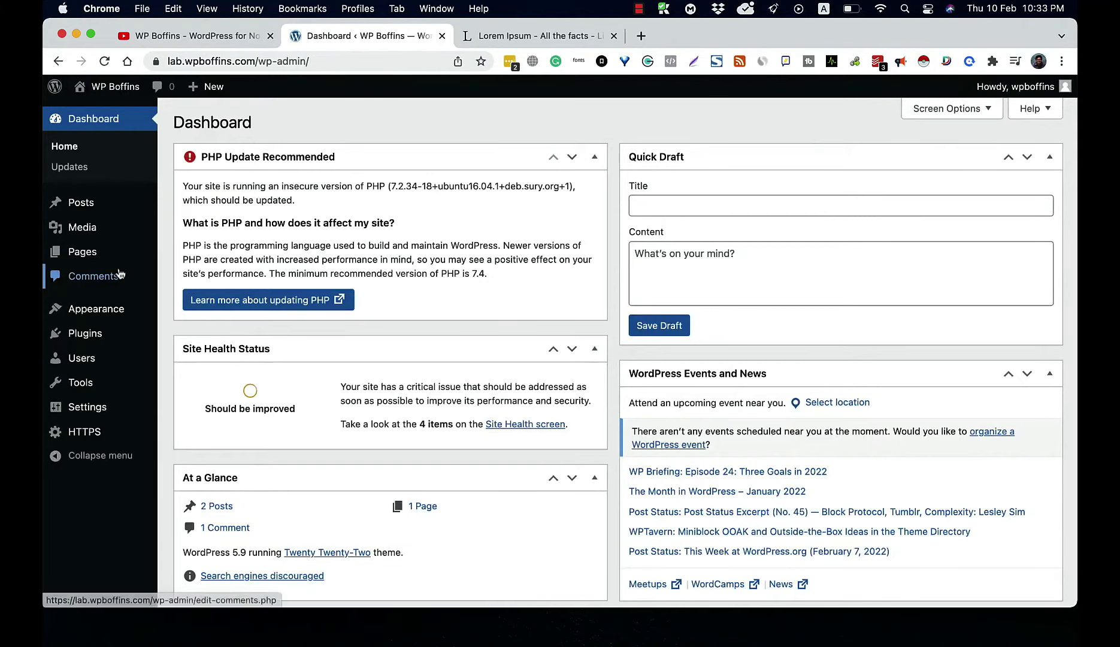
Step: Open 'Here is my post title' from the Posts list in the block editor
{"action": "mouse_move", "coordinate": [102, 203]}
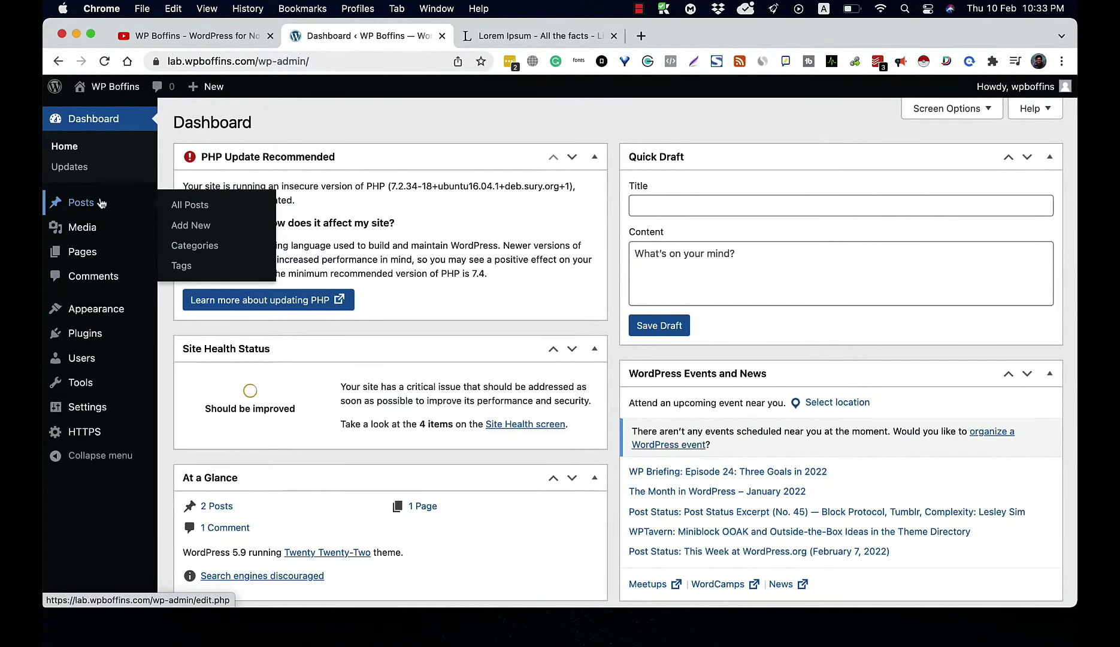
{"action": "left_click", "coordinate": [102, 203]}
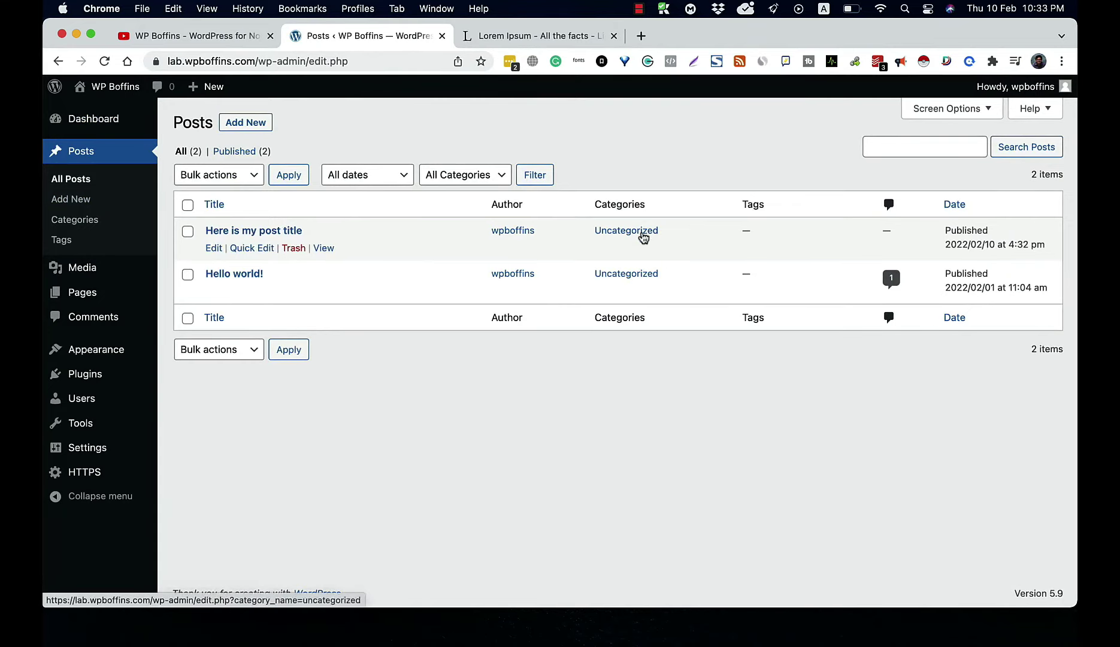
{"action": "left_click", "coordinate": [251, 236]}
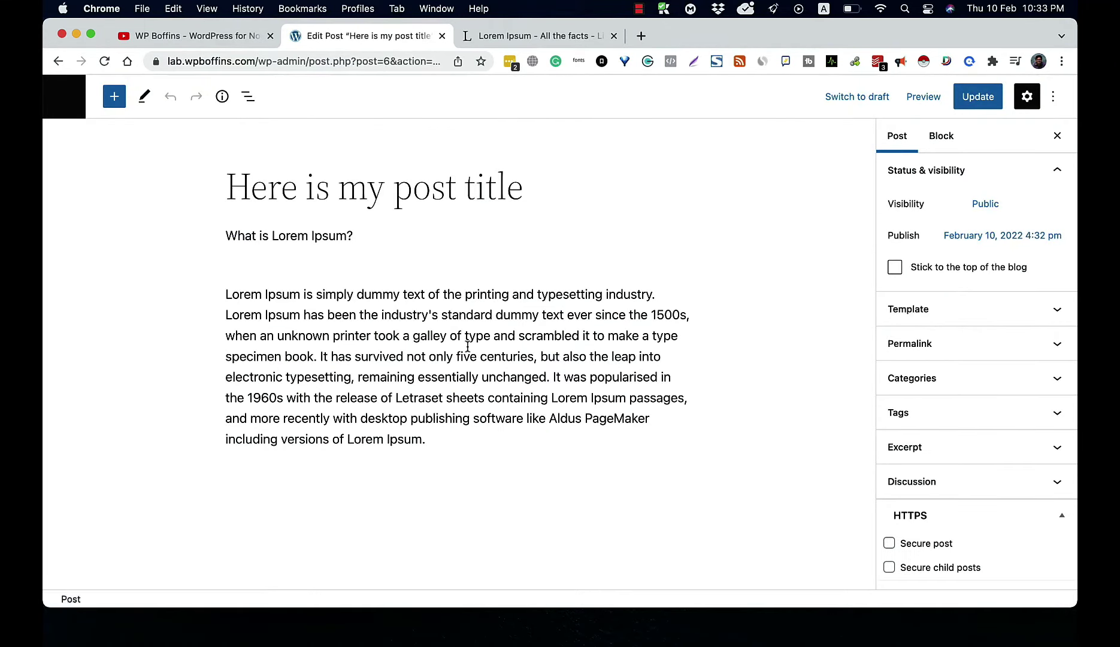
Step: Create a 'Chicken Recupe' category, file the post under it instead of Uncategorized, and update the post
{"action": "left_click", "coordinate": [992, 378]}
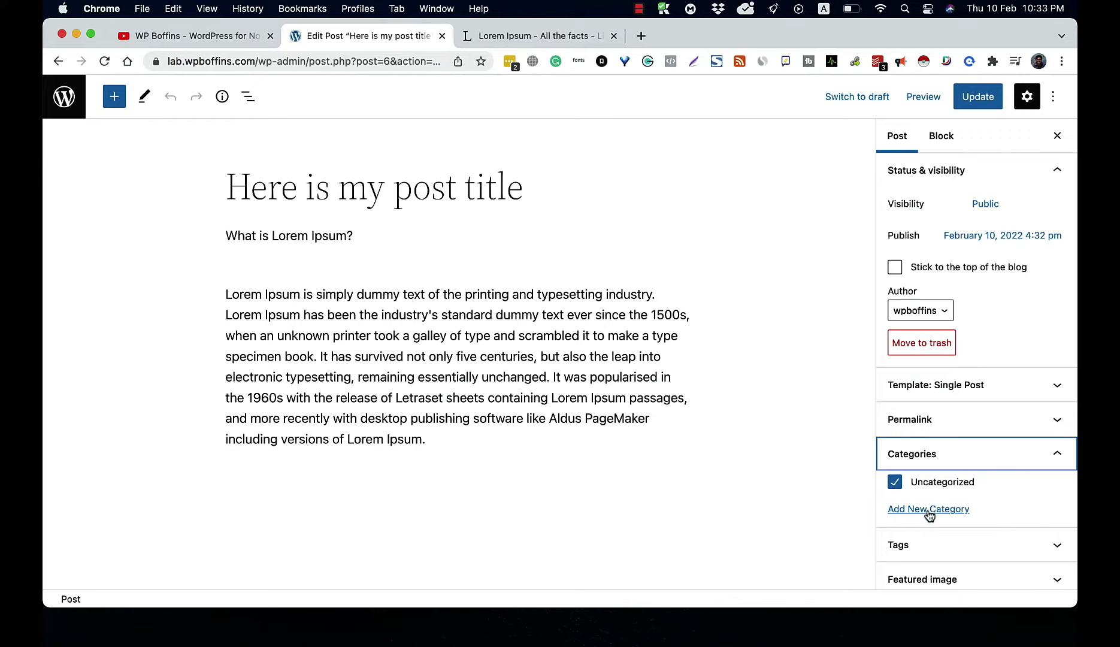
{"action": "left_click", "coordinate": [927, 509]}
{"action": "scroll", "coordinate": [918, 546], "scroll_direction": "down", "scroll_amount": 2}
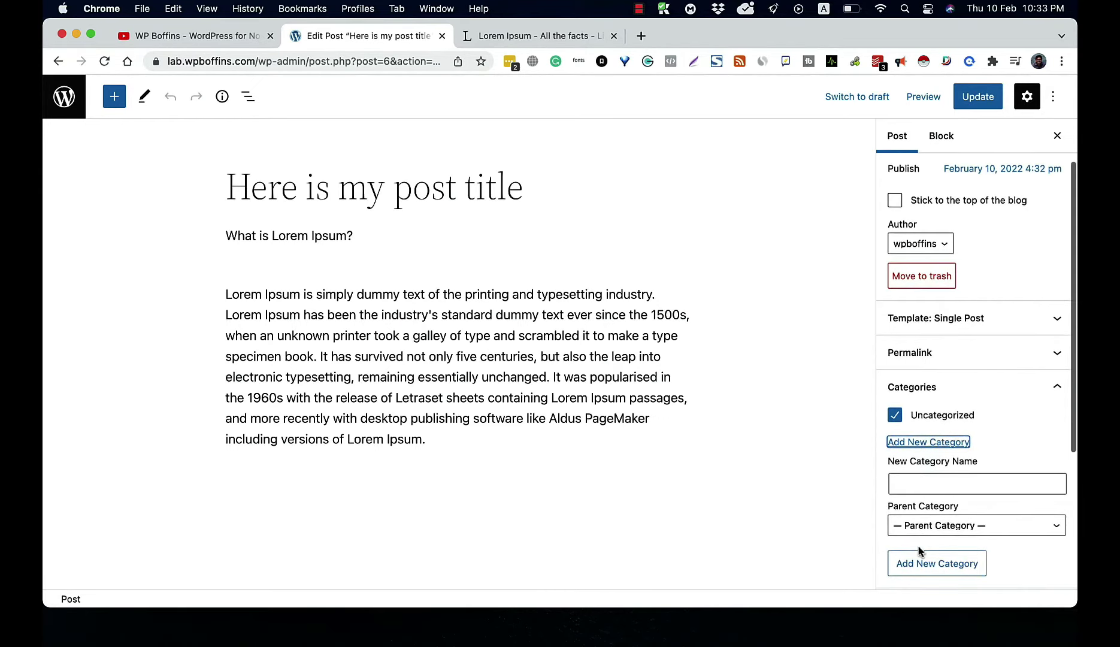
{"action": "left_click", "coordinate": [912, 489]}
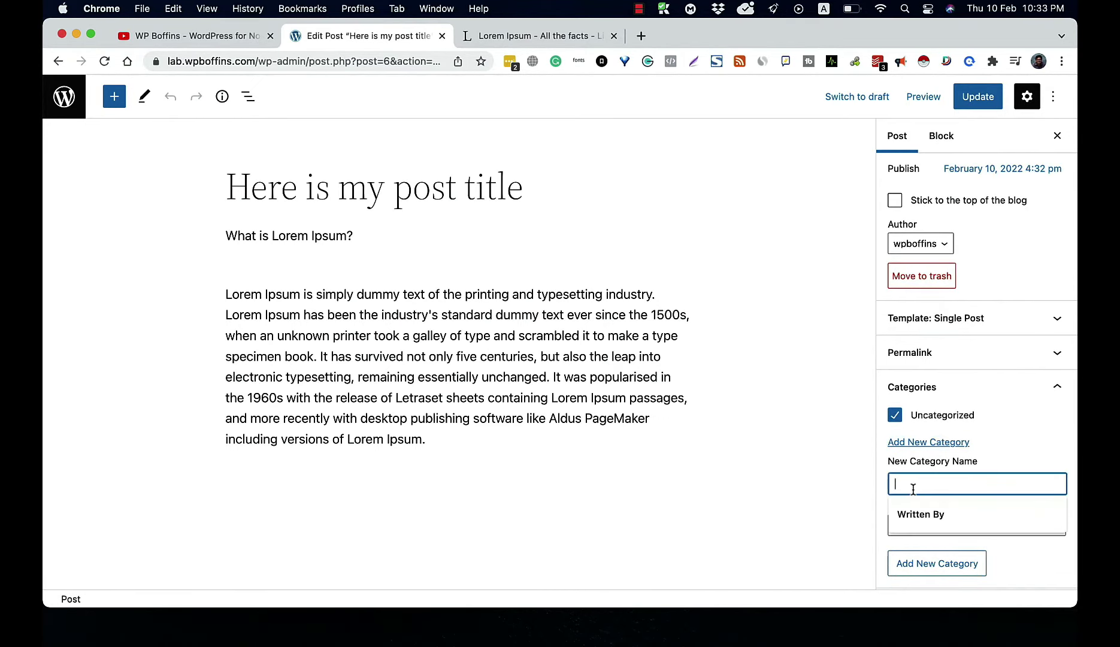
{"action": "type", "text": "M"}
{"action": "key", "text": "BackSpace"}
{"action": "type", "text": "Chi"}
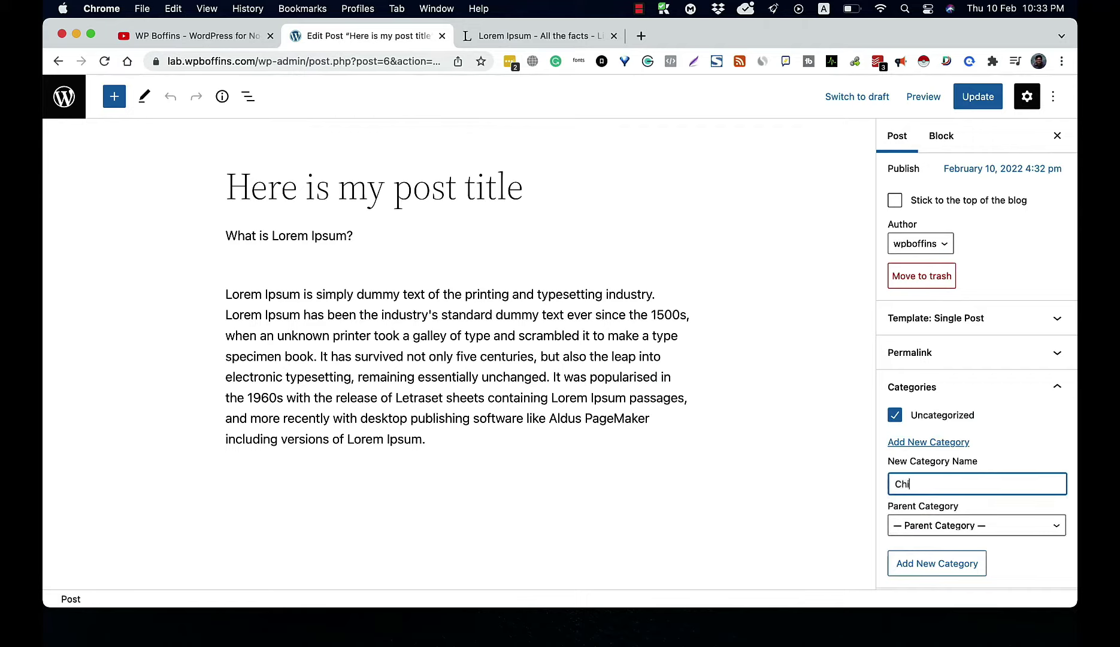
{"action": "type", "text": "cken"}
{"action": "key", "text": "BackSpace"}
{"action": "type", "text": "en Recupe"}
{"action": "key", "text": "Return"}
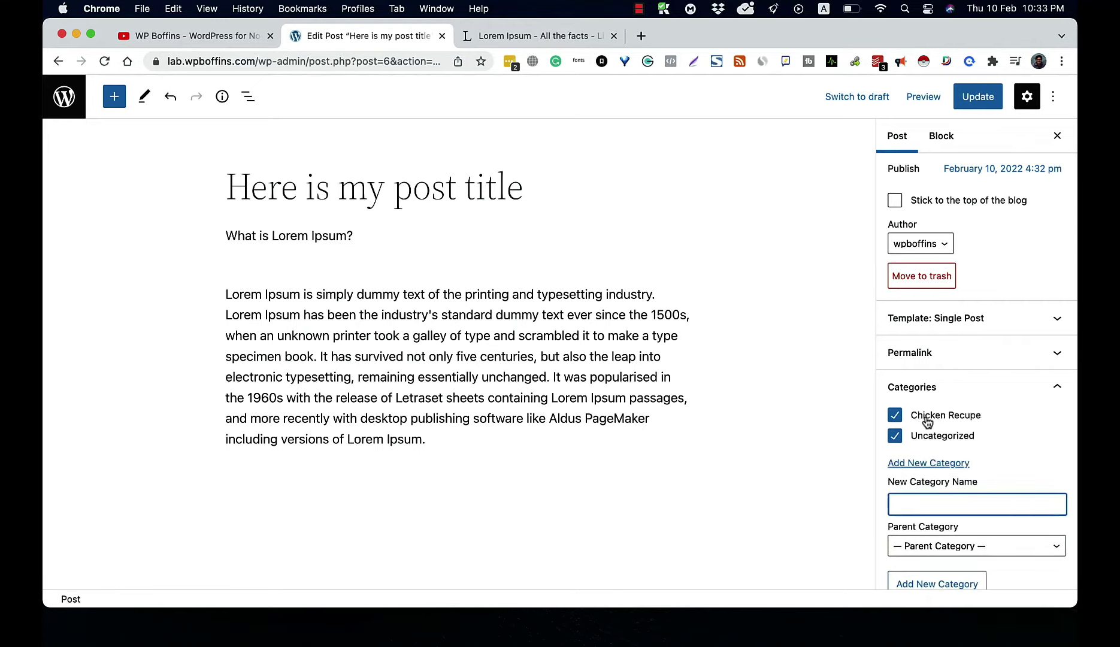
{"action": "left_click", "coordinate": [896, 436]}
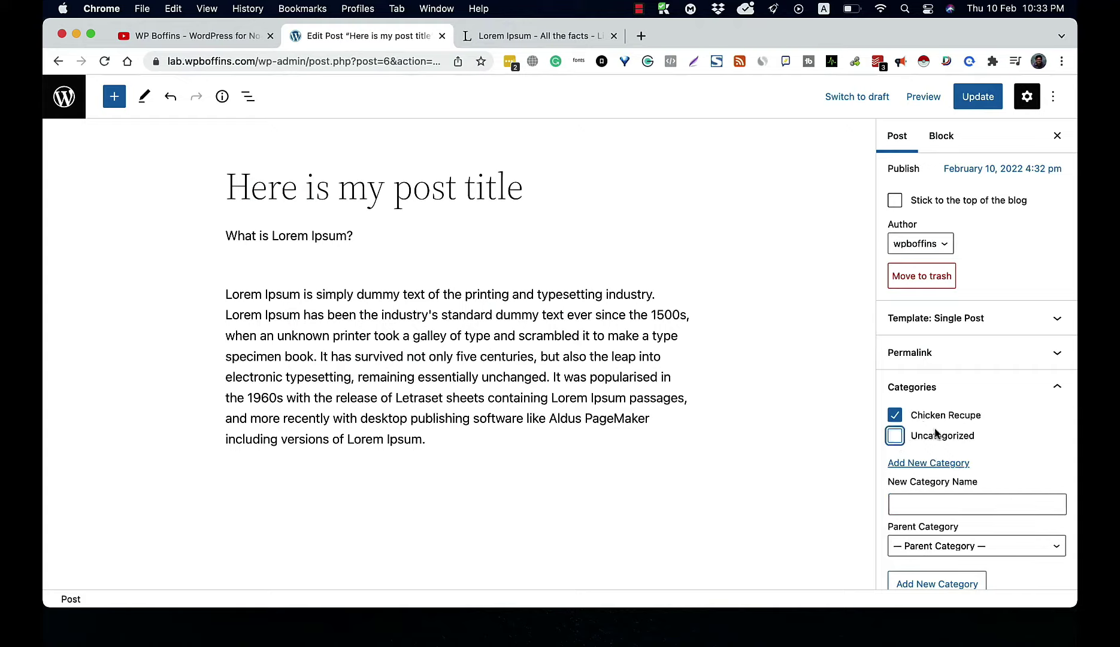
{"action": "left_click", "coordinate": [974, 110]}
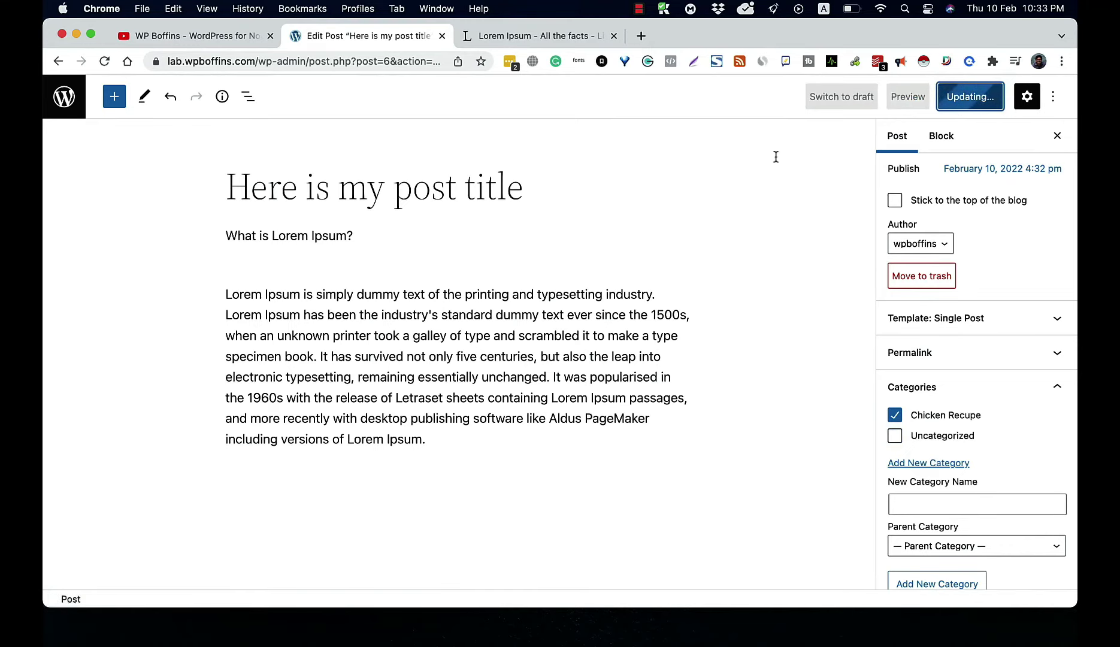
Step: Go to Posts > Categories and open the Chicken Recupe category's edit screen
{"action": "left_click", "coordinate": [66, 98]}
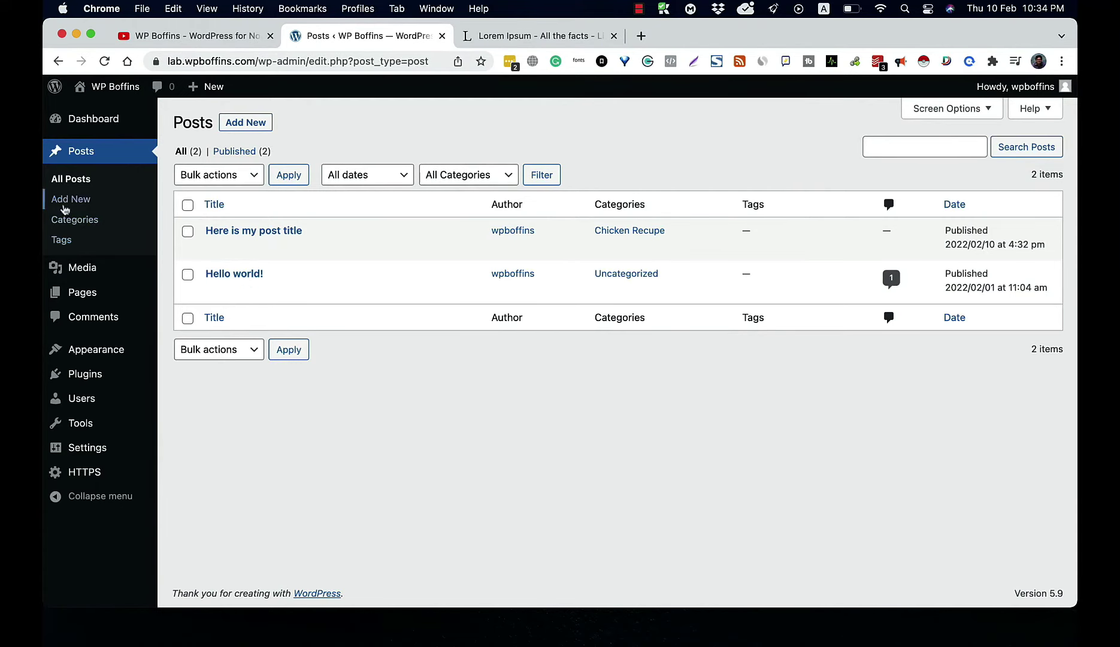
{"action": "left_click", "coordinate": [82, 225]}
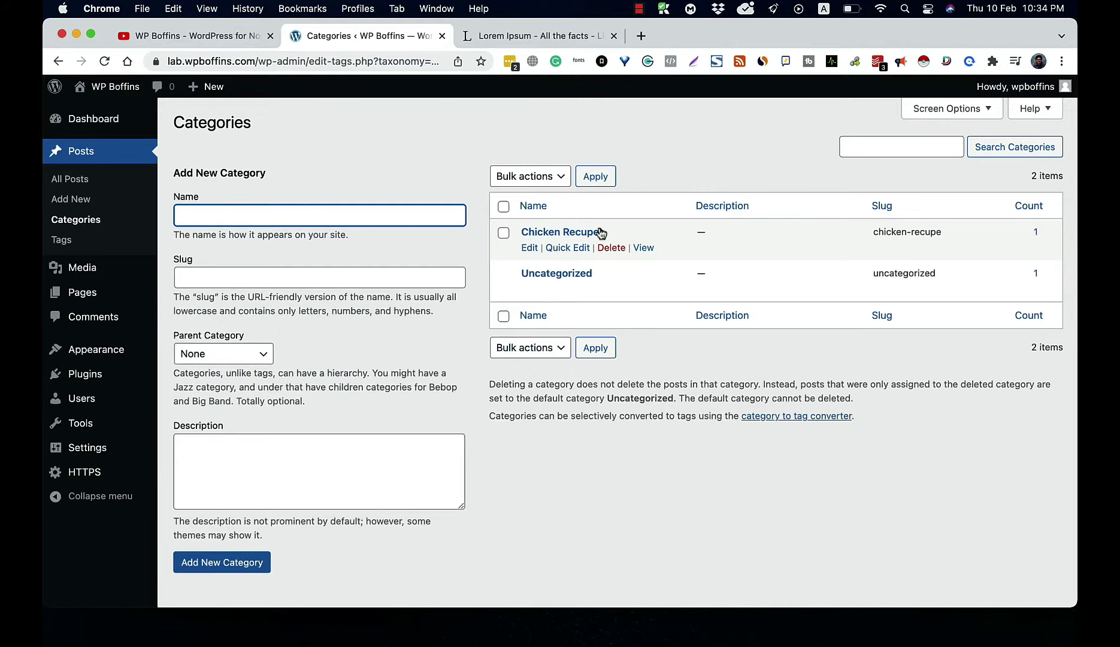
{"action": "mouse_move", "coordinate": [591, 250]}
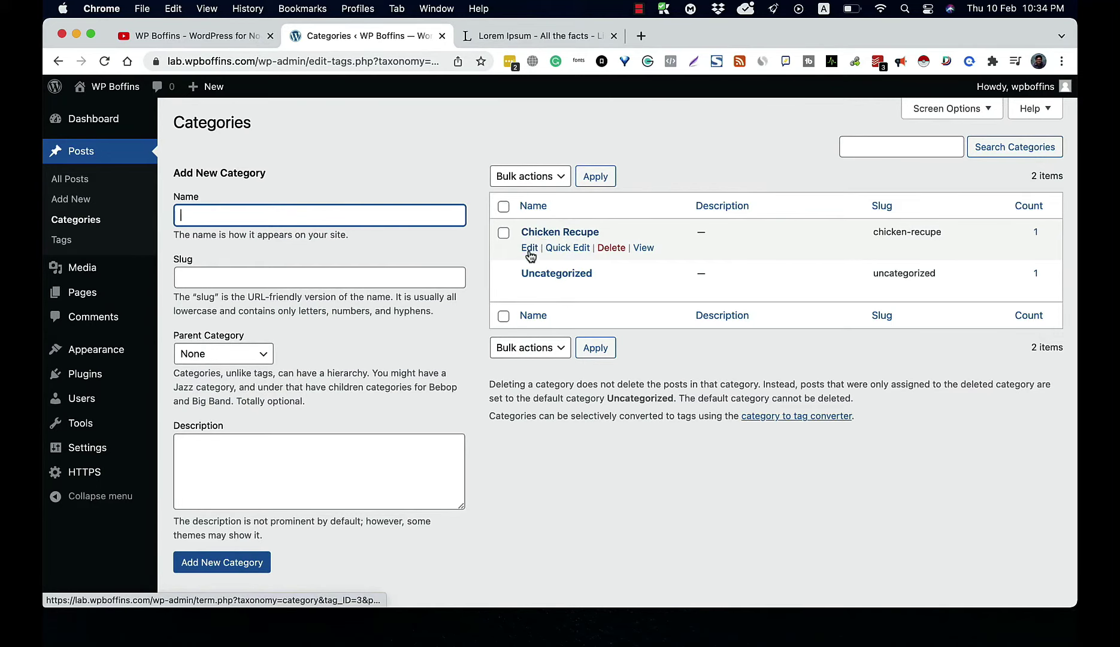
{"action": "left_click", "coordinate": [547, 236]}
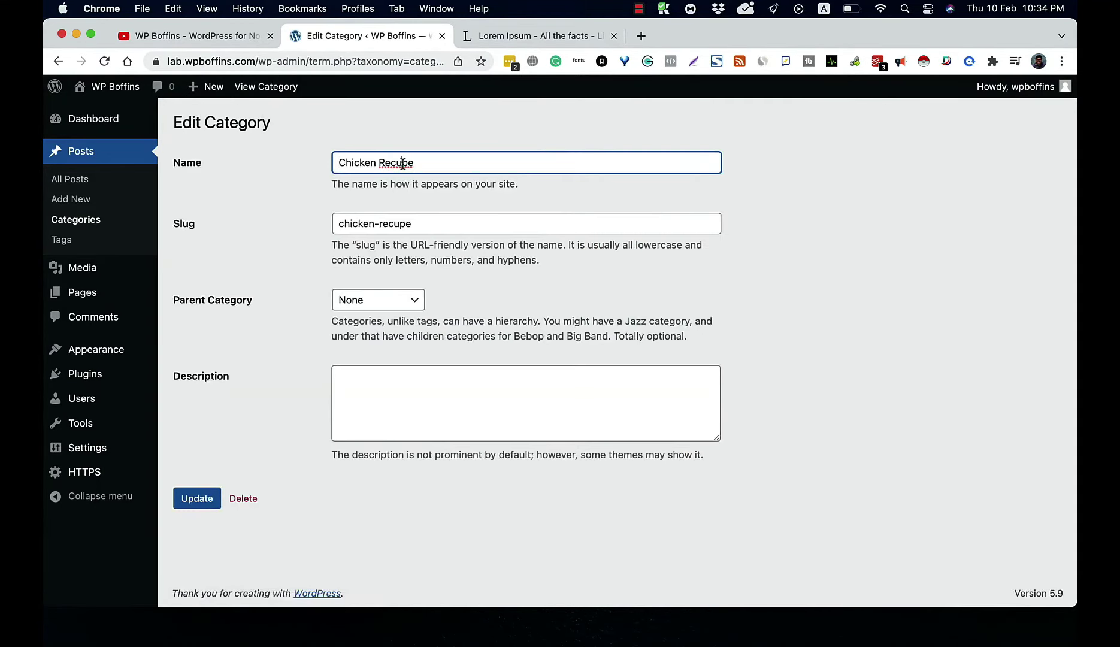
Step: Change the name to 'Chicken Recipe' and the slug to 'chicken-recipe', then update the category
{"action": "left_click", "coordinate": [401, 162]}
{"action": "key", "text": "BackSpace"}
{"action": "type", "text": "i"}
{"action": "left_click", "coordinate": [401, 225]}
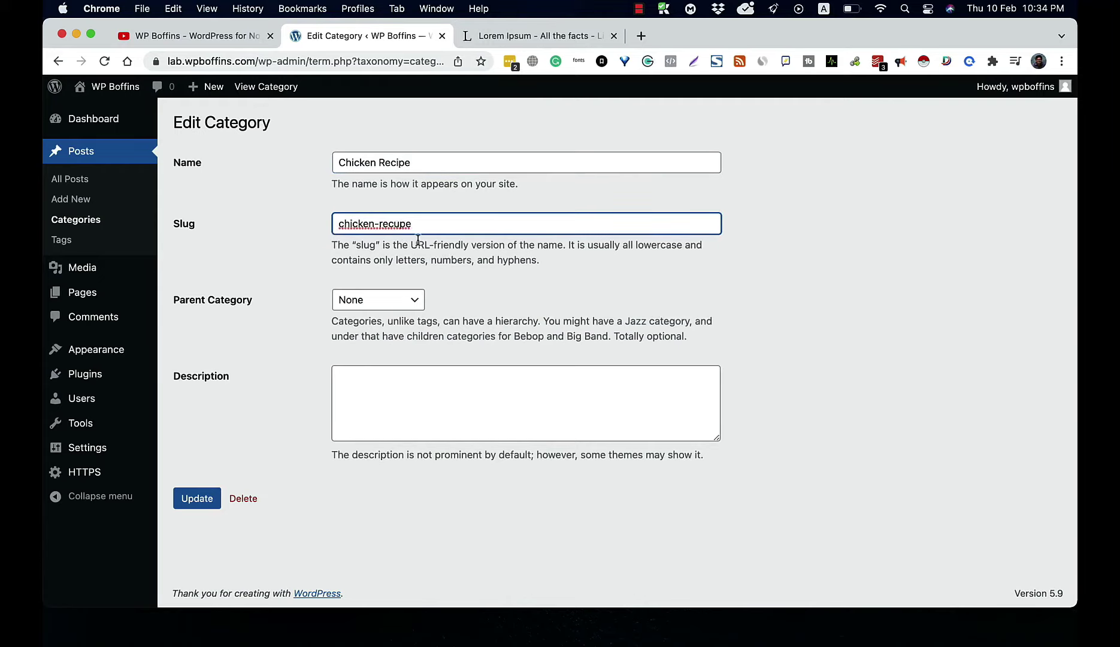
{"action": "key", "text": "BackSpace"}
{"action": "type", "text": "i"}
{"action": "left_click", "coordinate": [195, 503]}
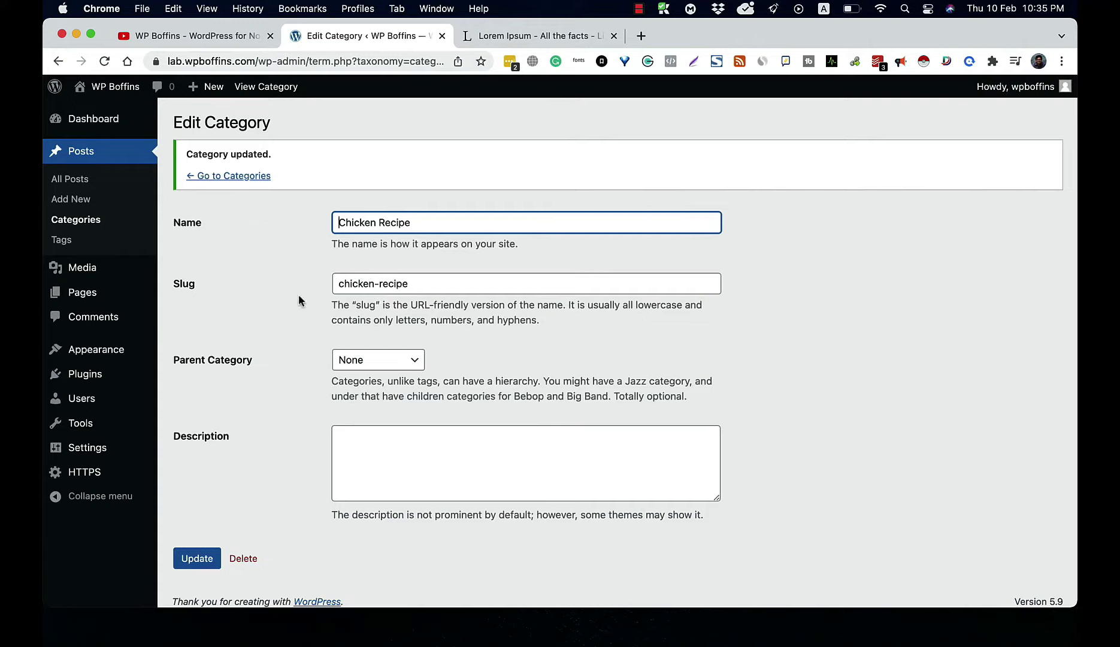
{"action": "left_click", "coordinate": [242, 177]}
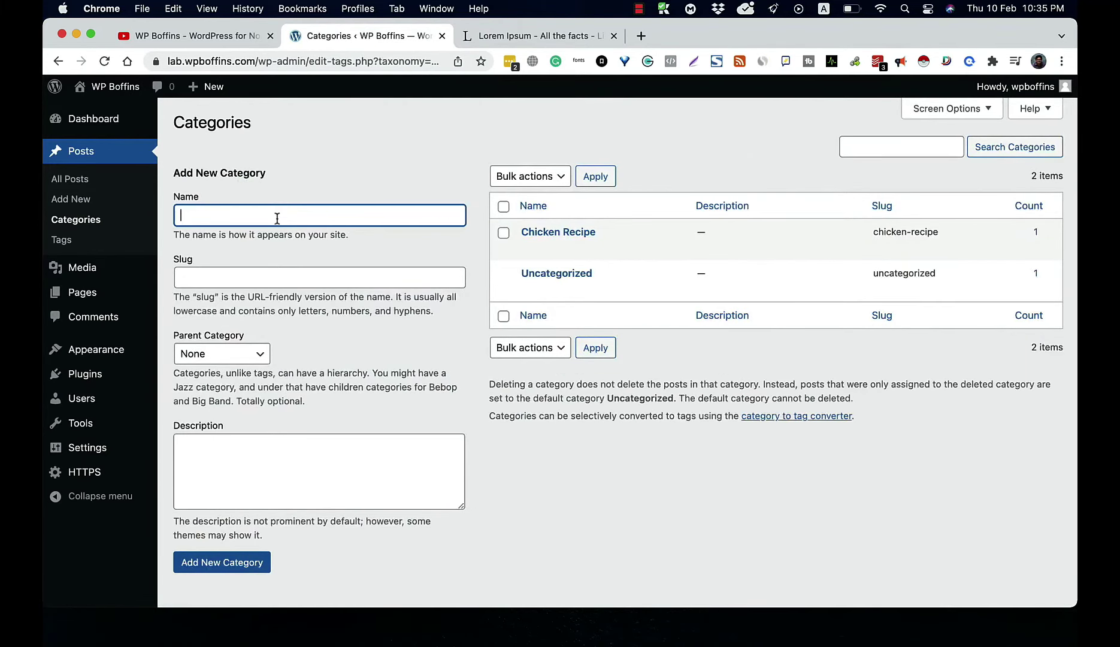
Step: Name the new category 'Beef Recipe' and enter a custom beef-recipe slug
{"action": "type", "text": "Beef Recipe"}
{"action": "left_click", "coordinate": [268, 273]}
{"action": "left_click", "coordinate": [339, 162]}
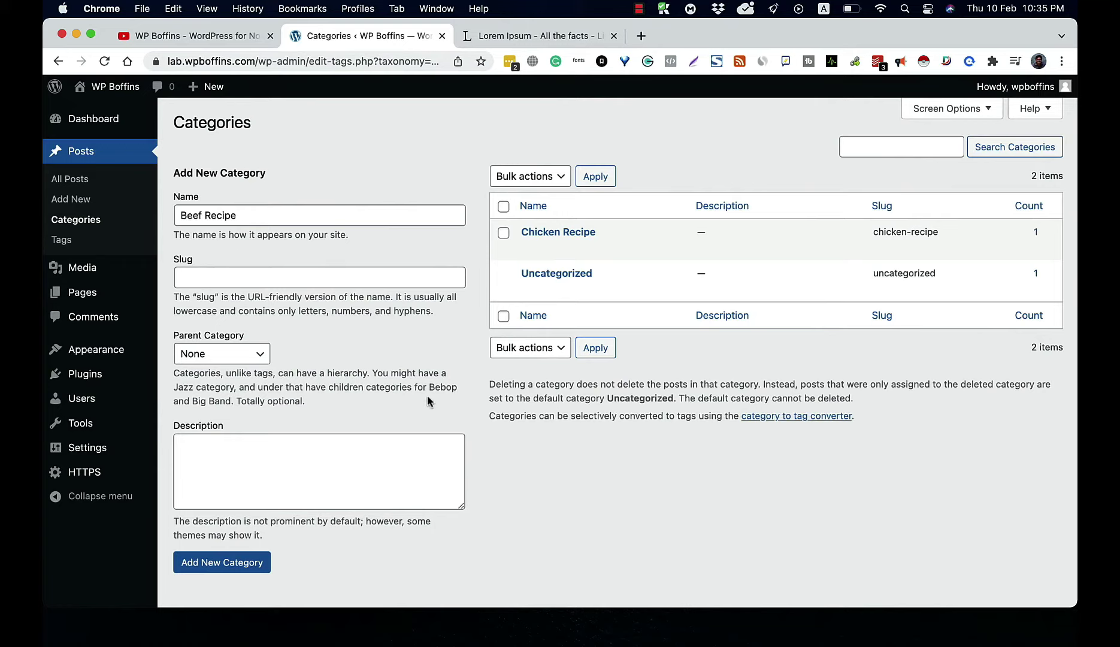
{"action": "left_click", "coordinate": [423, 279]}
{"action": "type", "text": "dassd"}
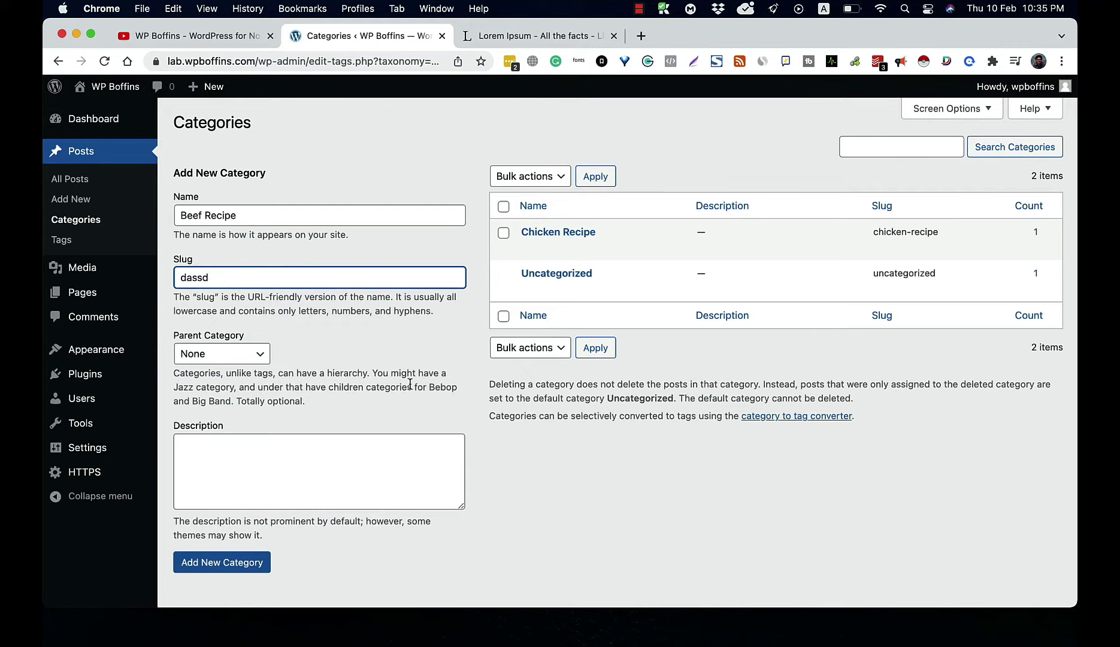
{"action": "type", "text": "beef-recipe-by"}
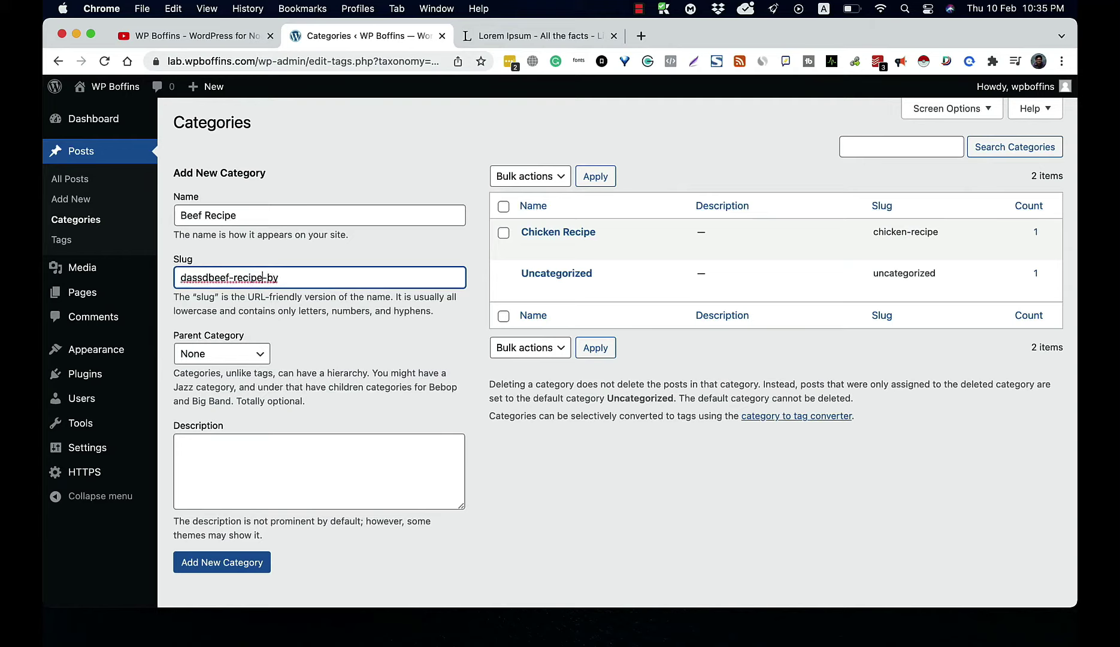
{"action": "left_click", "coordinate": [211, 277]}
{"action": "key", "text": "BackSpace"}
{"action": "key", "text": "BackSpace"}
{"action": "key", "text": "BackSpace"}
{"action": "key", "text": "BackSpace"}
{"action": "key", "text": "BackSpace"}
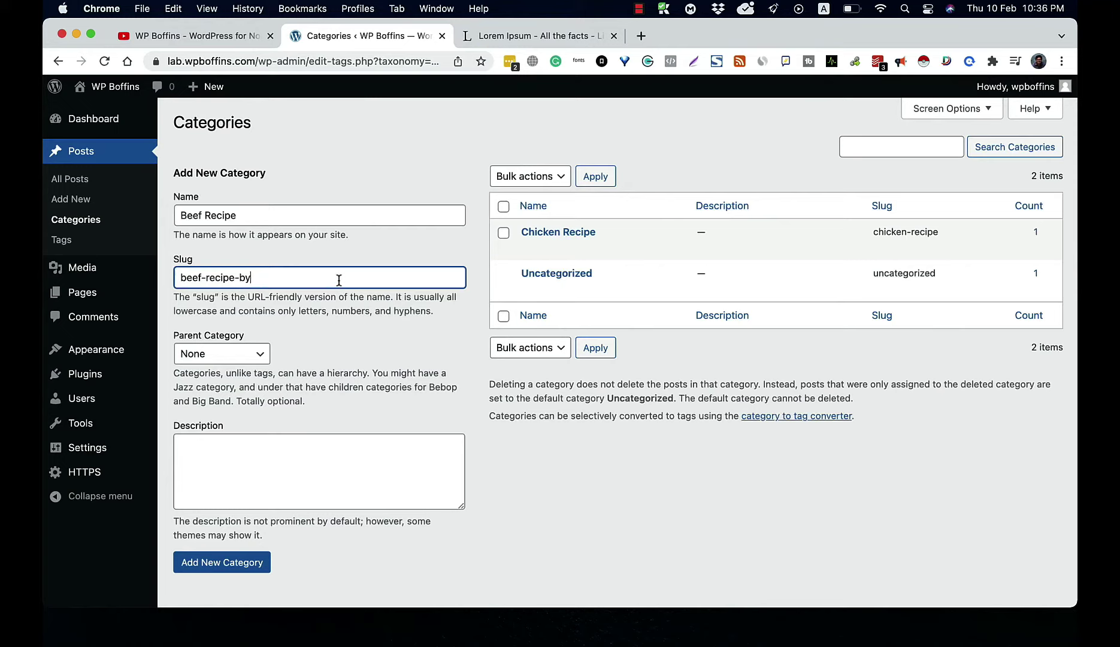
{"action": "type", "text": "-mizan"}
Step: Keep Parent Category as None and add the Beef Recipe category
{"action": "left_click", "coordinate": [214, 358]}
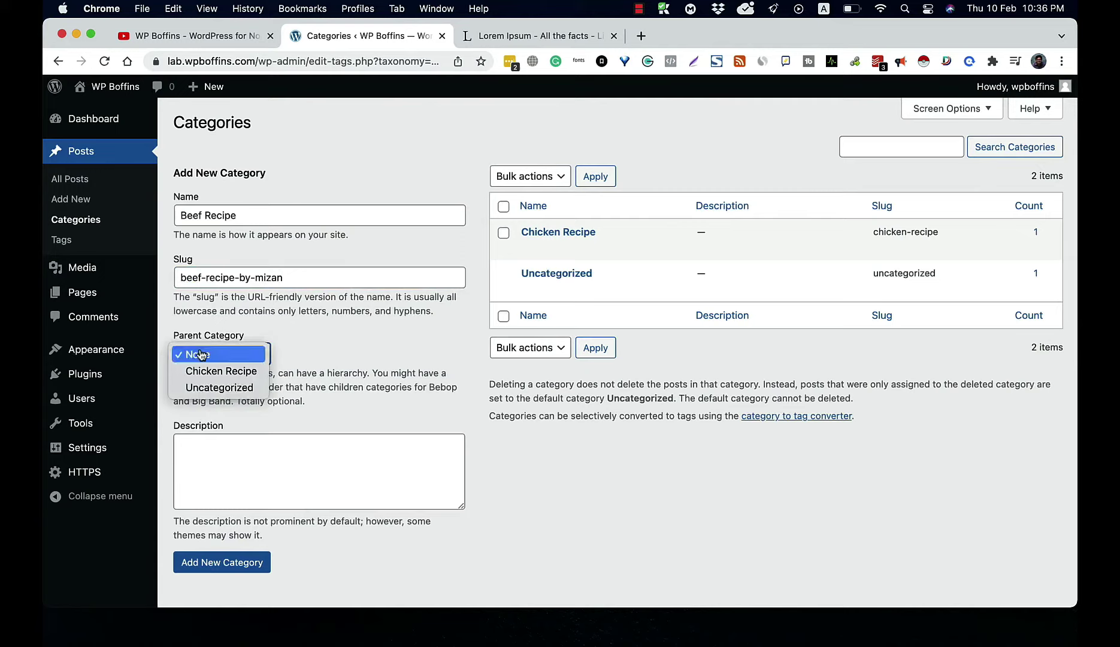
{"action": "left_click", "coordinate": [354, 341]}
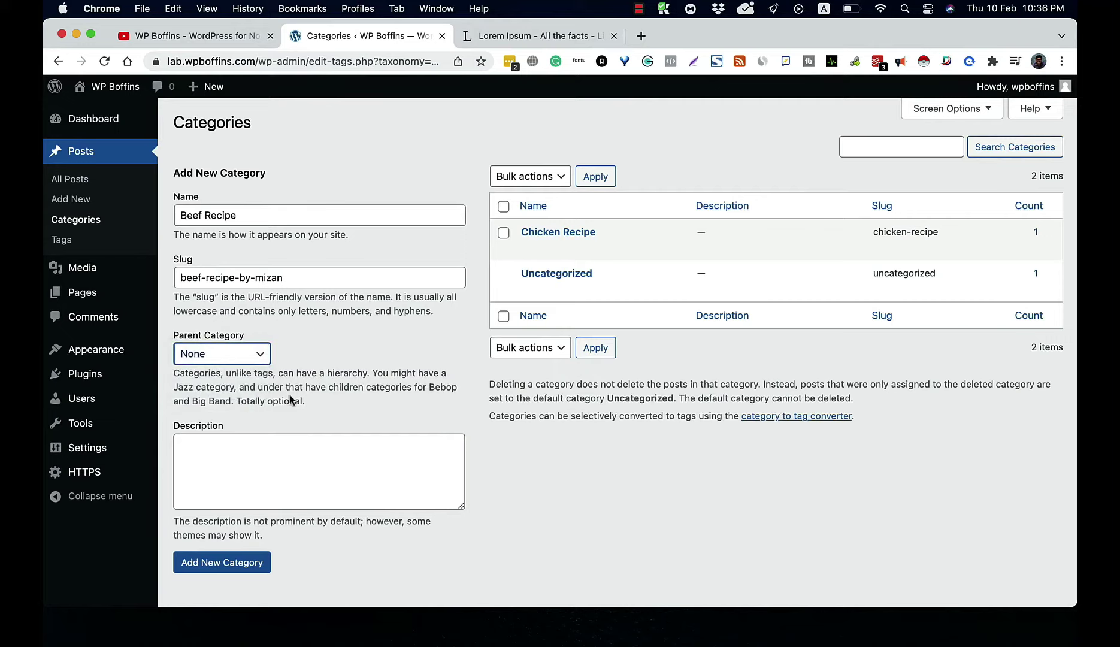
{"action": "left_click", "coordinate": [228, 474]}
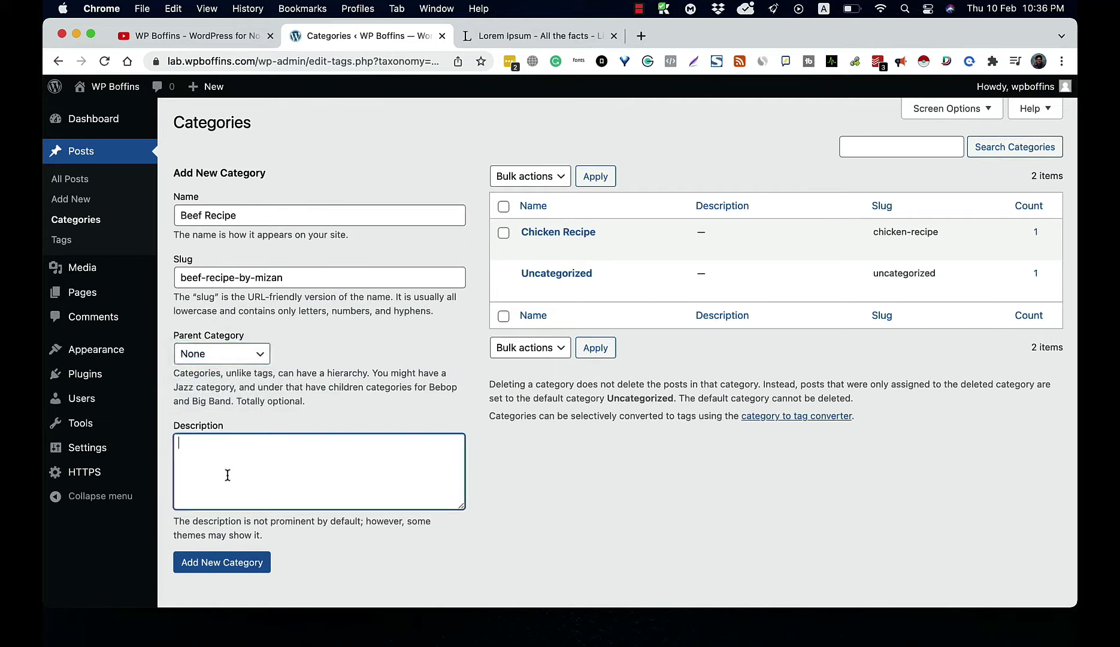
{"action": "left_click", "coordinate": [222, 565]}
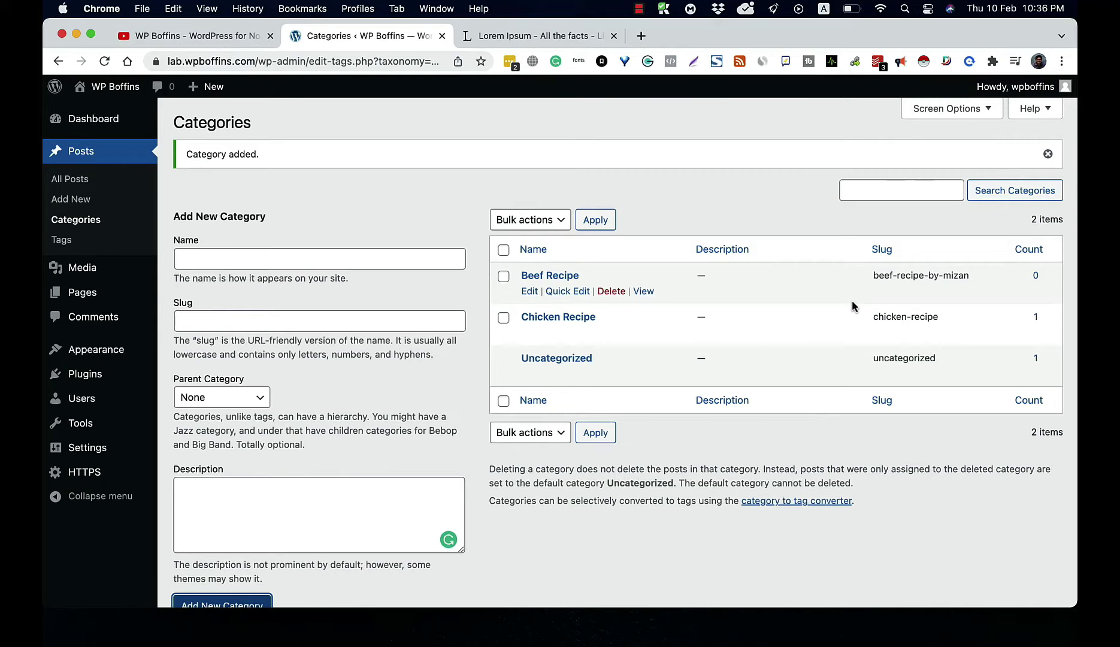
{"action": "left_click", "coordinate": [329, 254]}
{"action": "type", "text": "Be"}
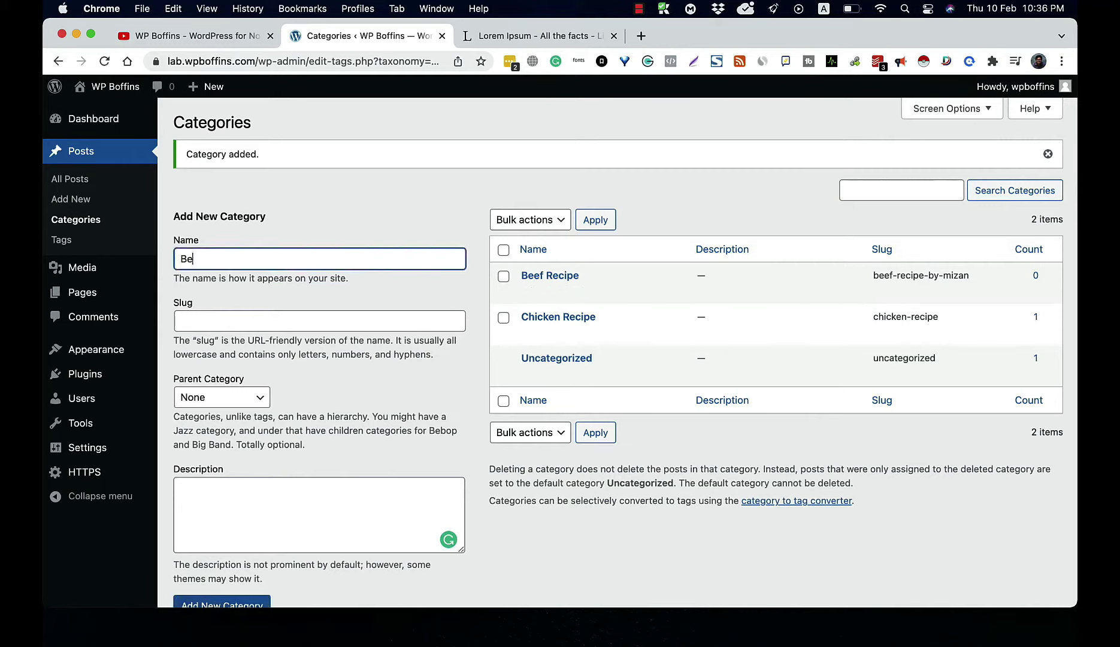
{"action": "type", "text": "ef "}
{"action": "type", "text": "Rc"}
{"action": "type", "text": "cipe"}
{"action": "scroll", "coordinate": [406, 398], "scroll_direction": "down", "scroll_amount": 2}
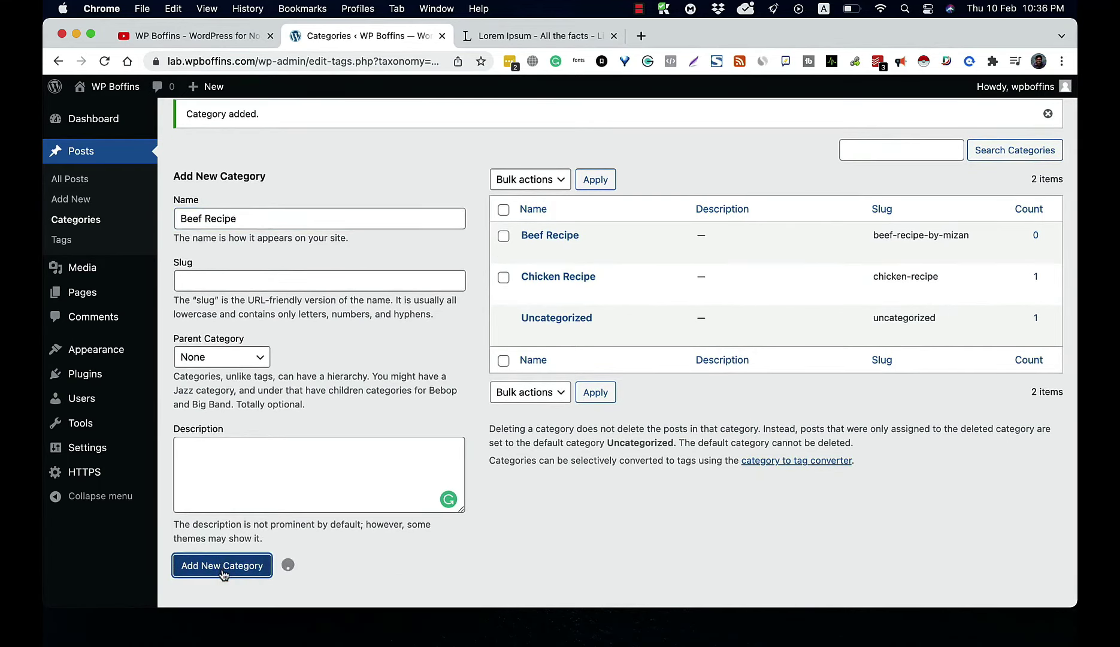
{"action": "mouse_move", "coordinate": [839, 334]}
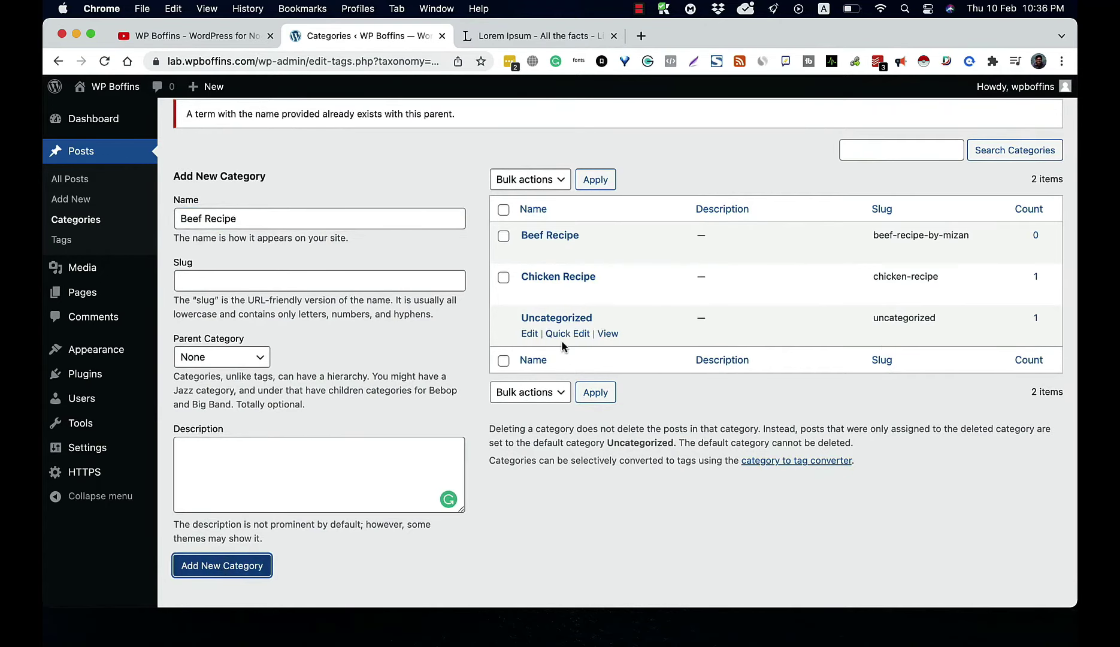
{"action": "scroll", "coordinate": [663, 329], "scroll_direction": "up", "scroll_amount": 1}
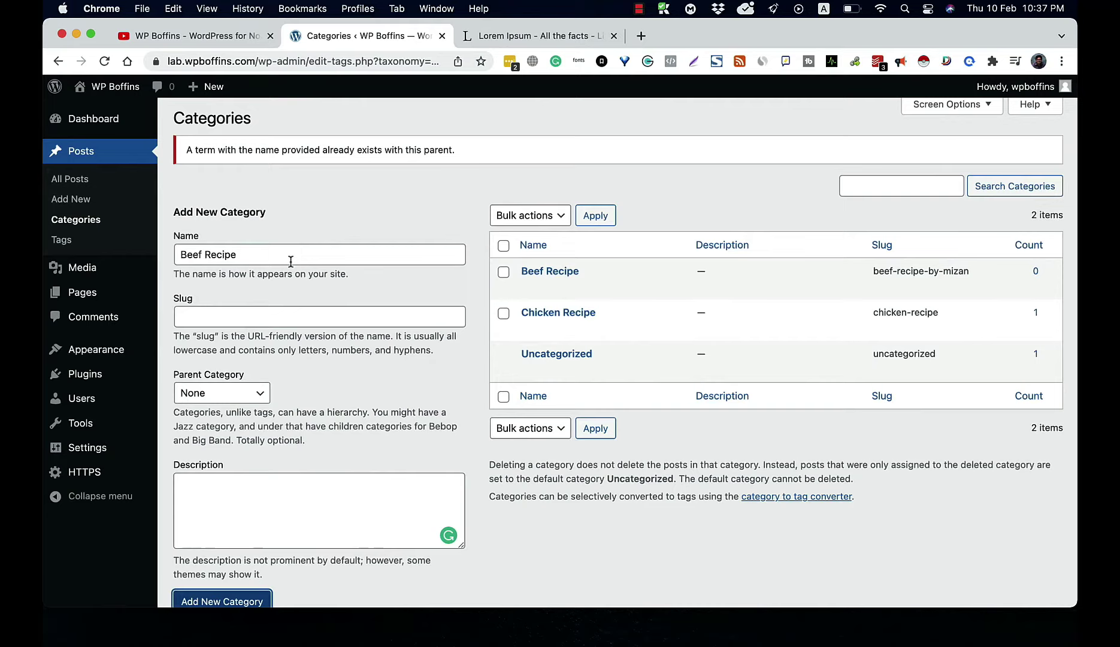
{"action": "left_click", "coordinate": [92, 225]}
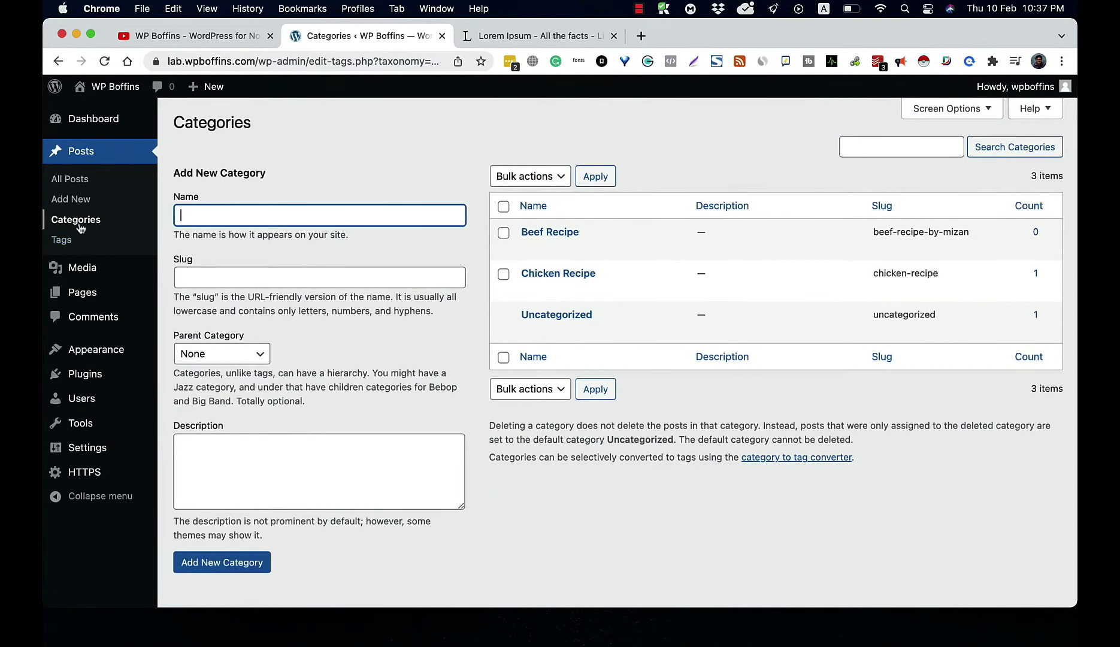
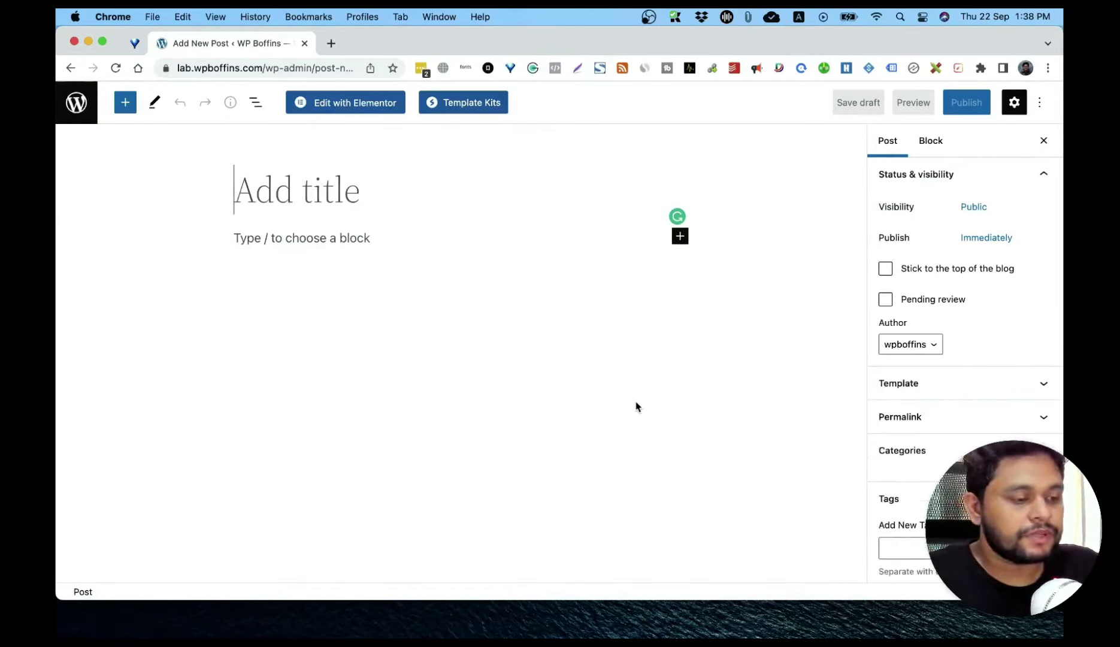
Step: Title the new post 'Vegetables' and write the paragraph 'Green Vegetables.'
{"action": "type", "text": "Vegeta"}
{"action": "type", "text": "bles"}
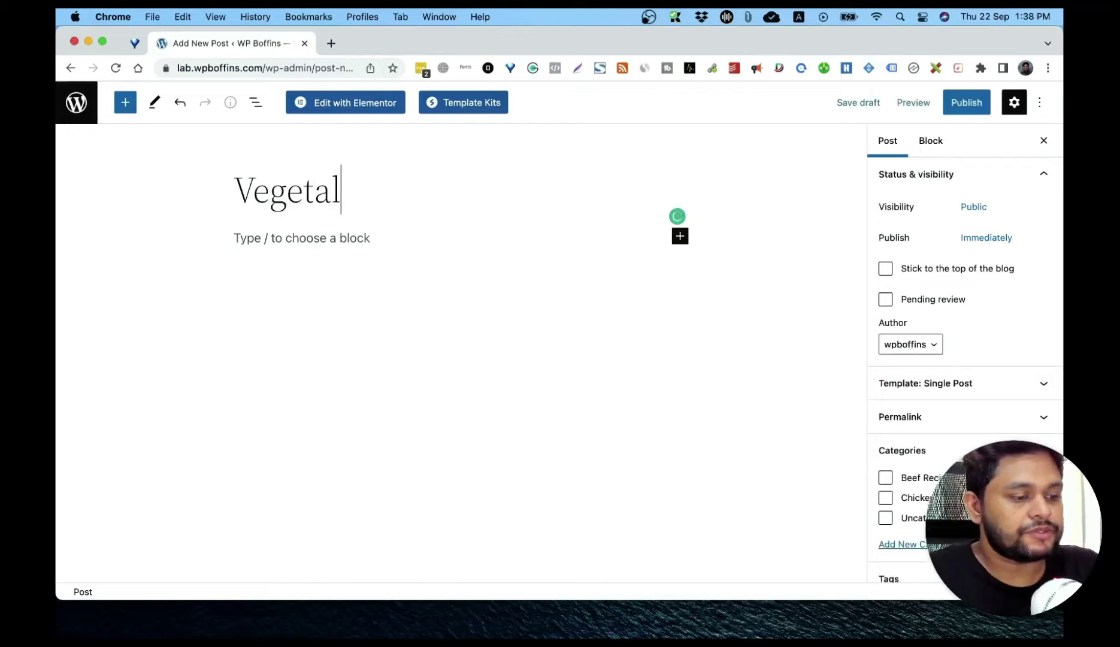
{"action": "key", "text": "Return"}
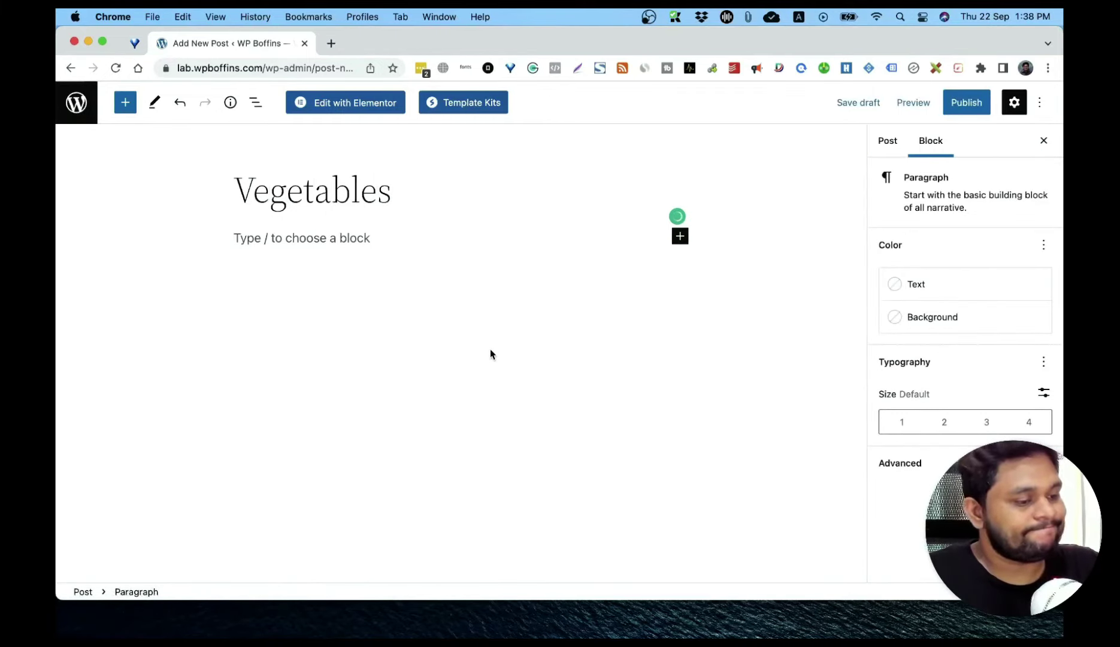
{"action": "type", "text": "Green "}
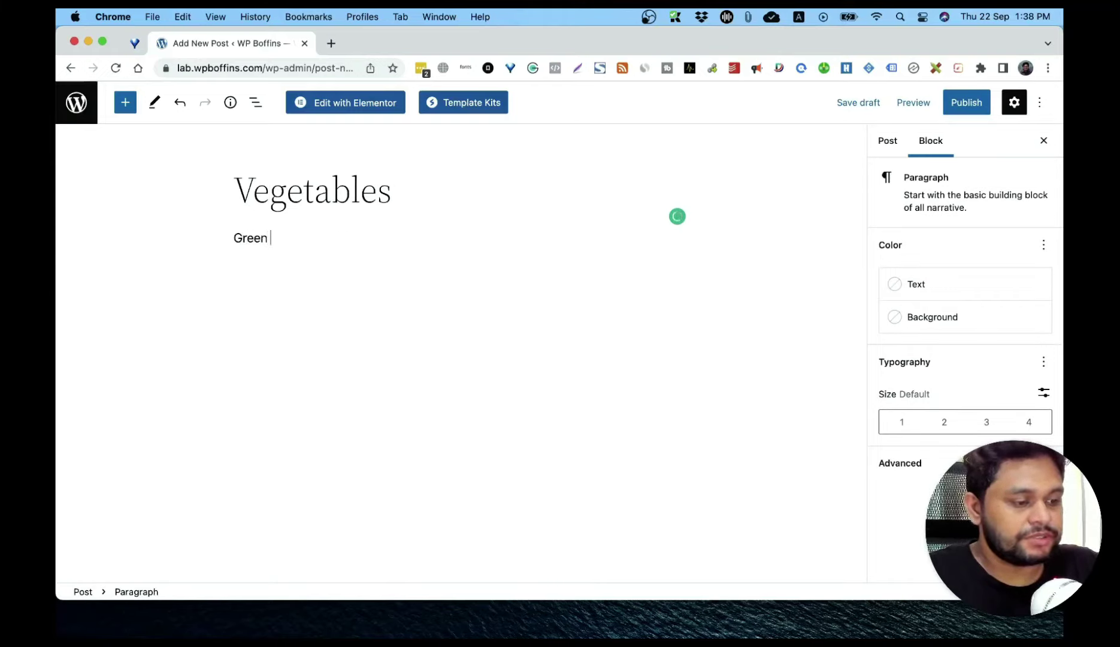
{"action": "type", "text": "Vege"}
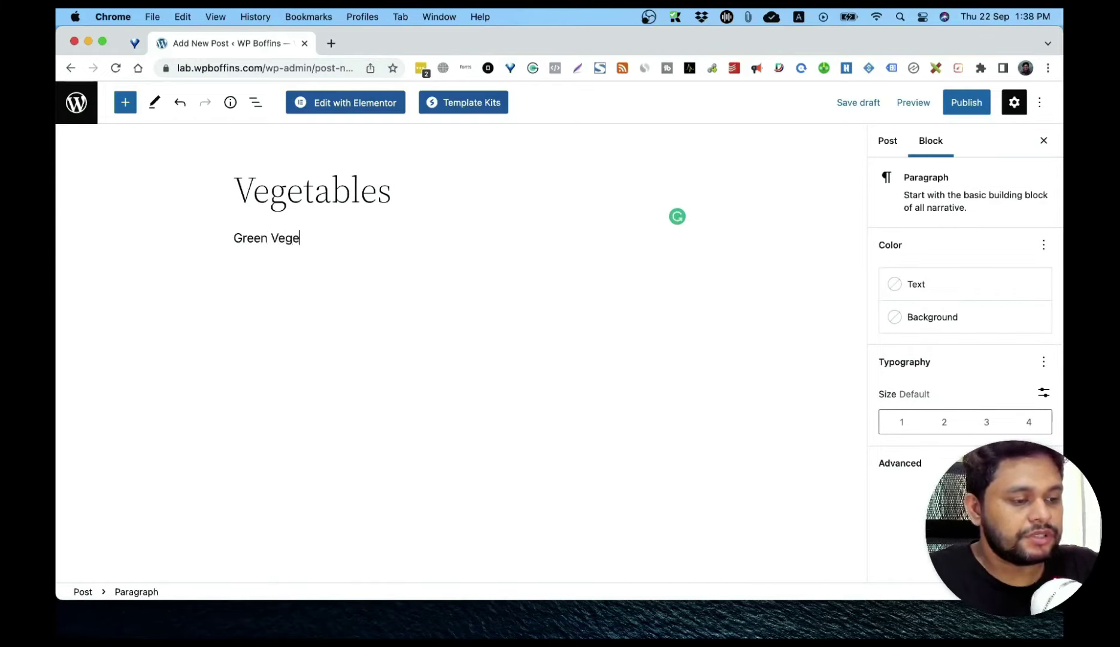
{"action": "type", "text": "tables."}
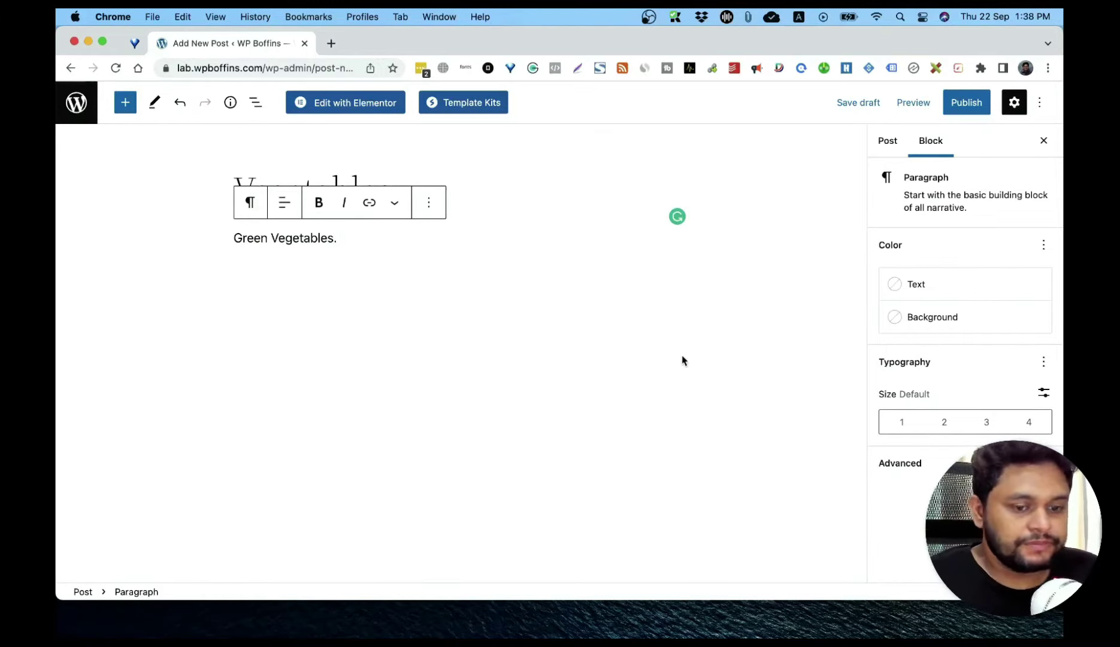
Step: Tag the post with 'green vegetables' and 'vegetables' in the post's Tags panel
{"action": "left_click", "coordinate": [888, 141]}
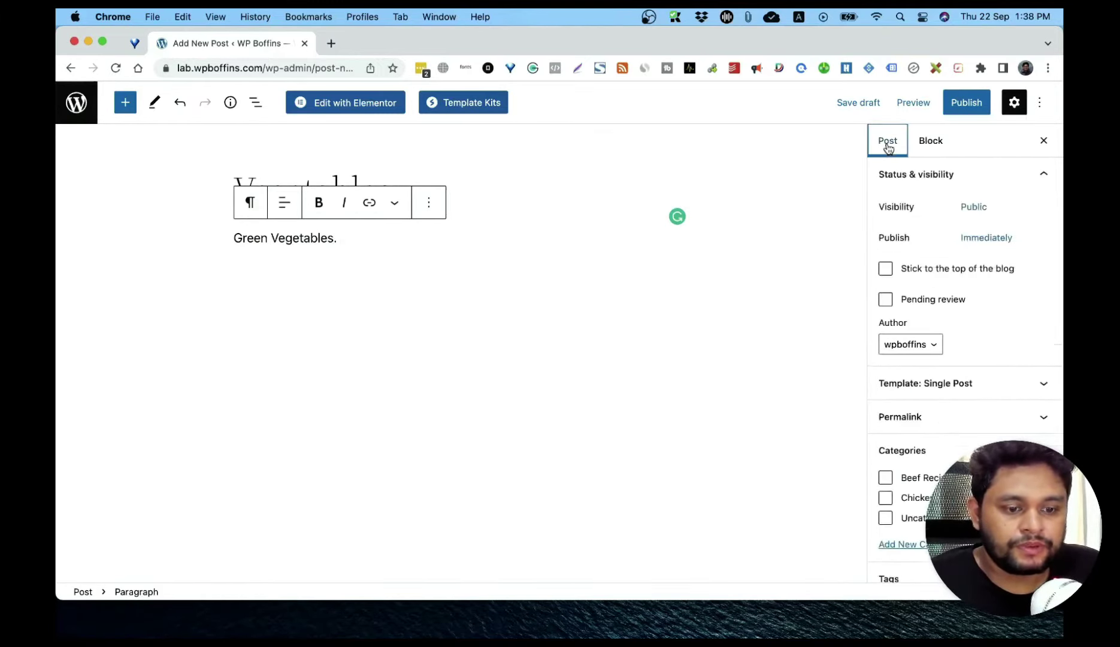
{"action": "scroll", "coordinate": [997, 367], "scroll_direction": "down", "scroll_amount": 4}
{"action": "left_click", "coordinate": [927, 357]}
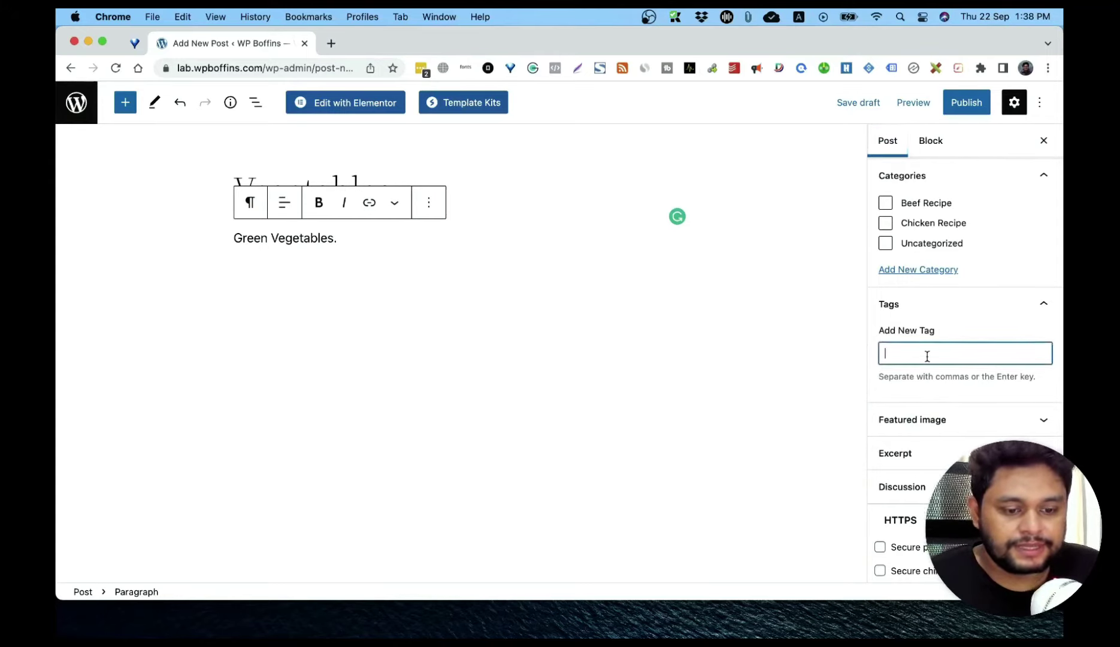
{"action": "type", "text": "green vegetables"}
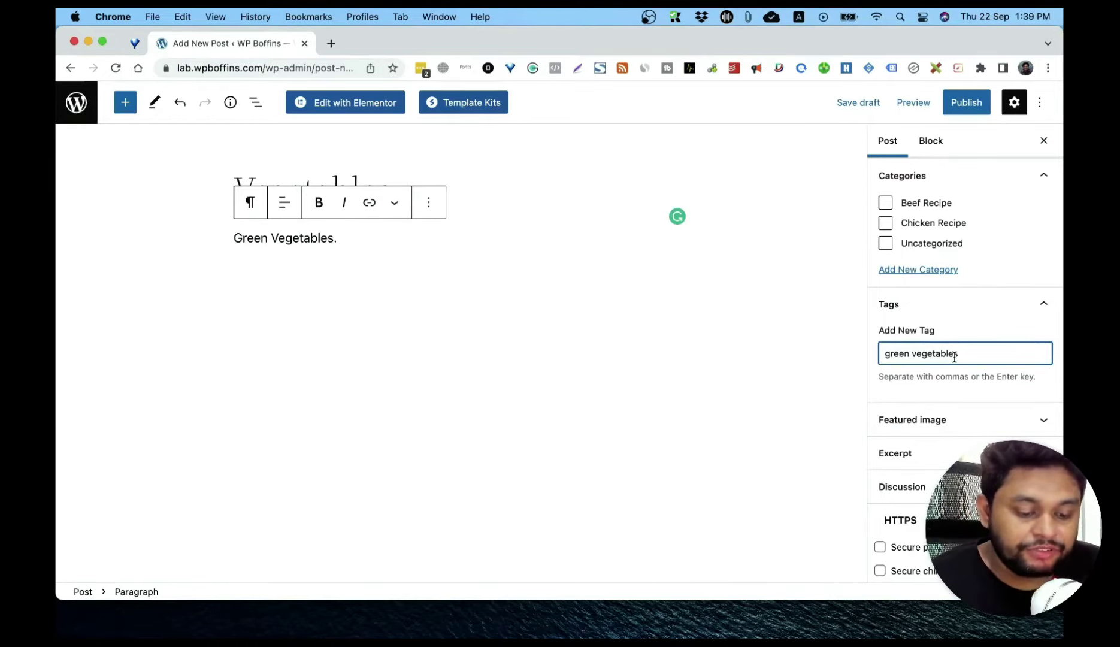
{"action": "key", "text": "Return"}
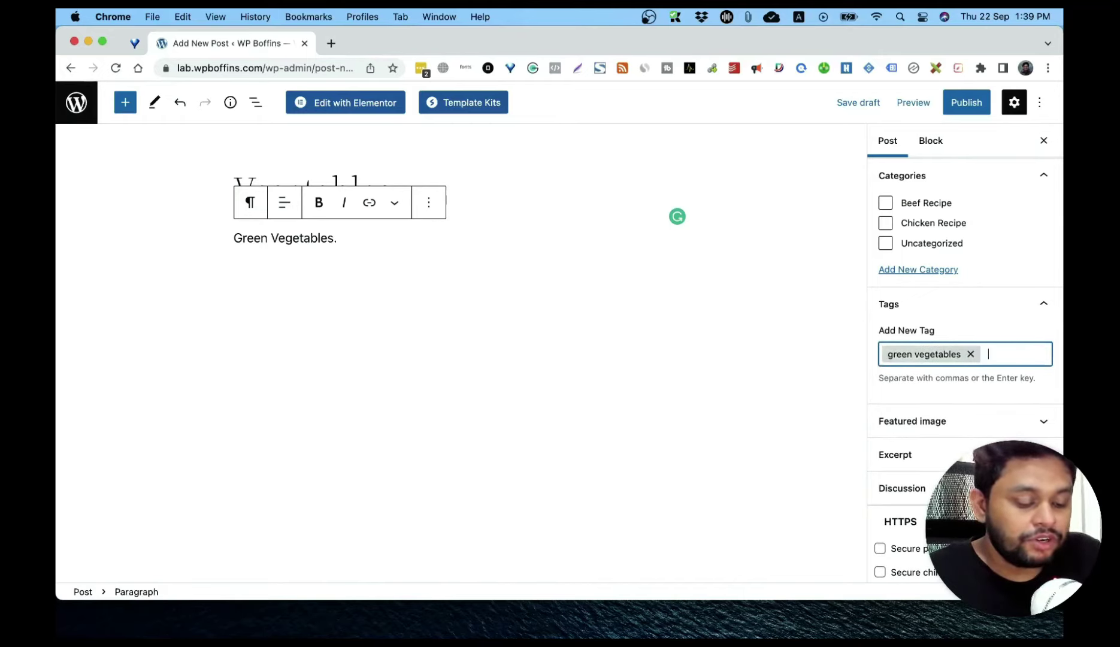
{"action": "type", "text": "vegetables"}
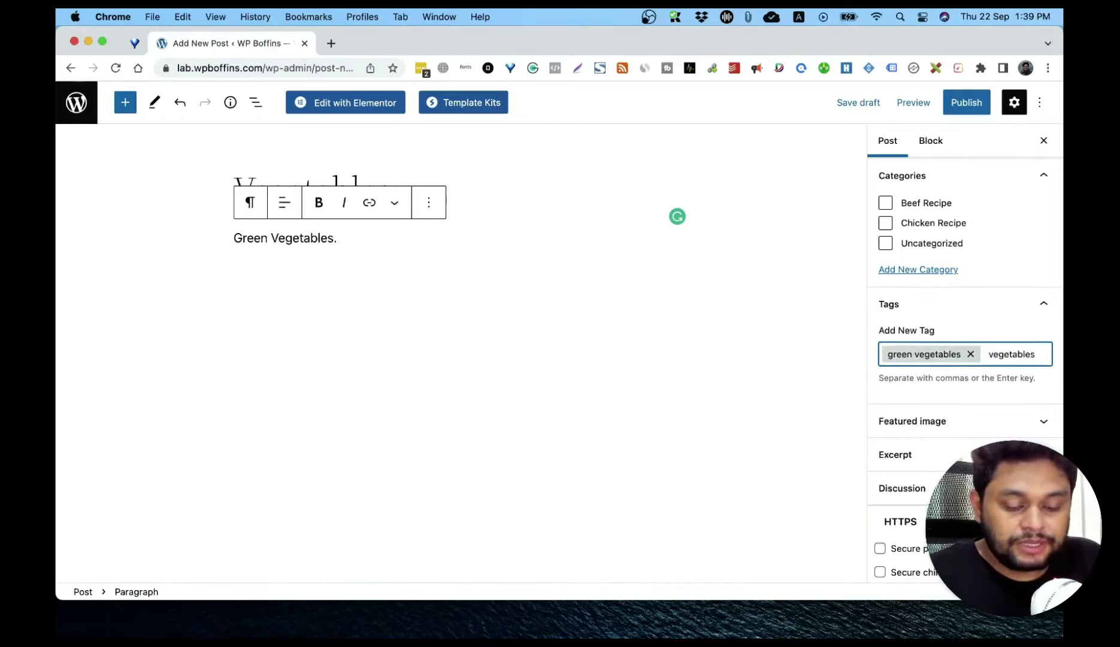
{"action": "key", "text": "Return"}
{"action": "key", "text": "BackSpace"}
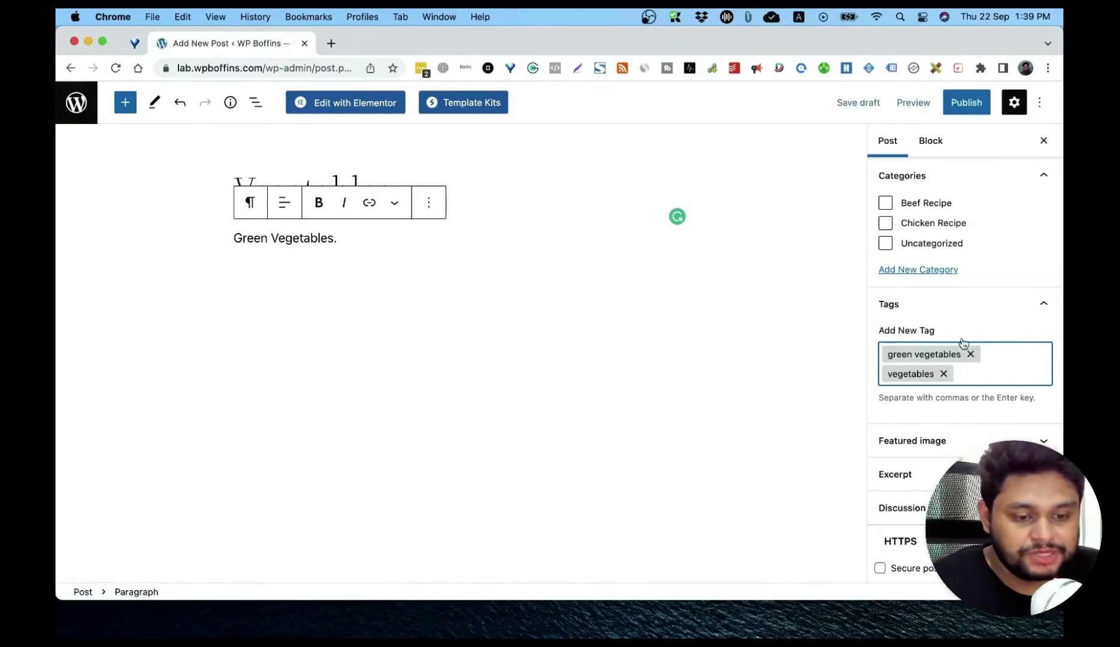
Step: Publish the Vegetables post, view it live, and follow its 'vegetables' tag link to the archive
{"action": "left_click", "coordinate": [969, 106]}
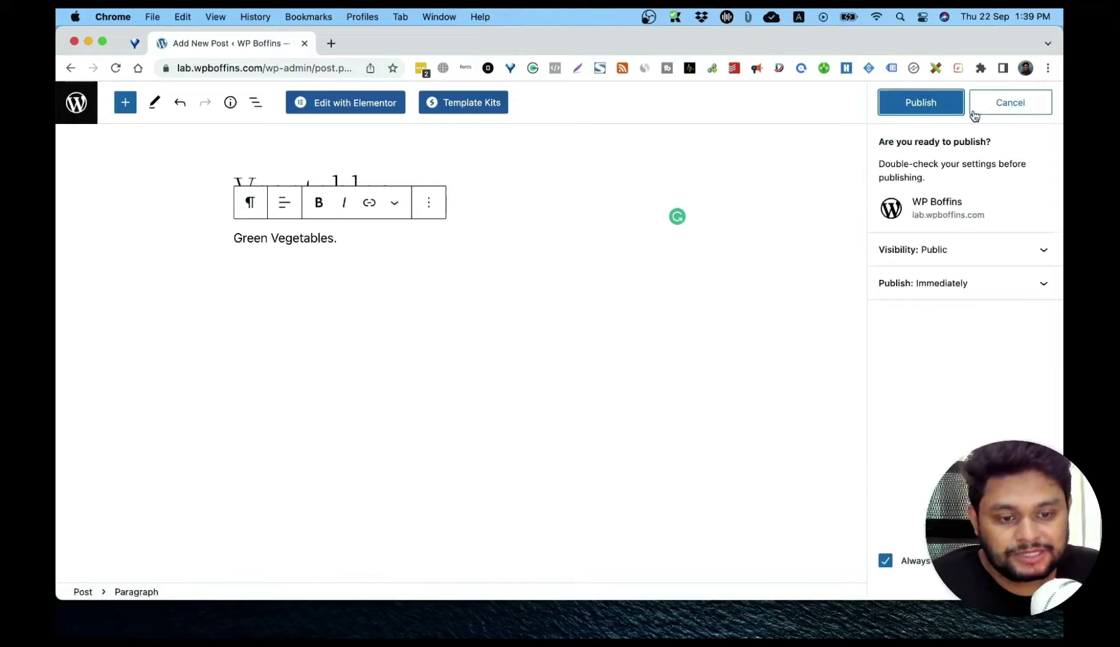
{"action": "left_click", "coordinate": [922, 101]}
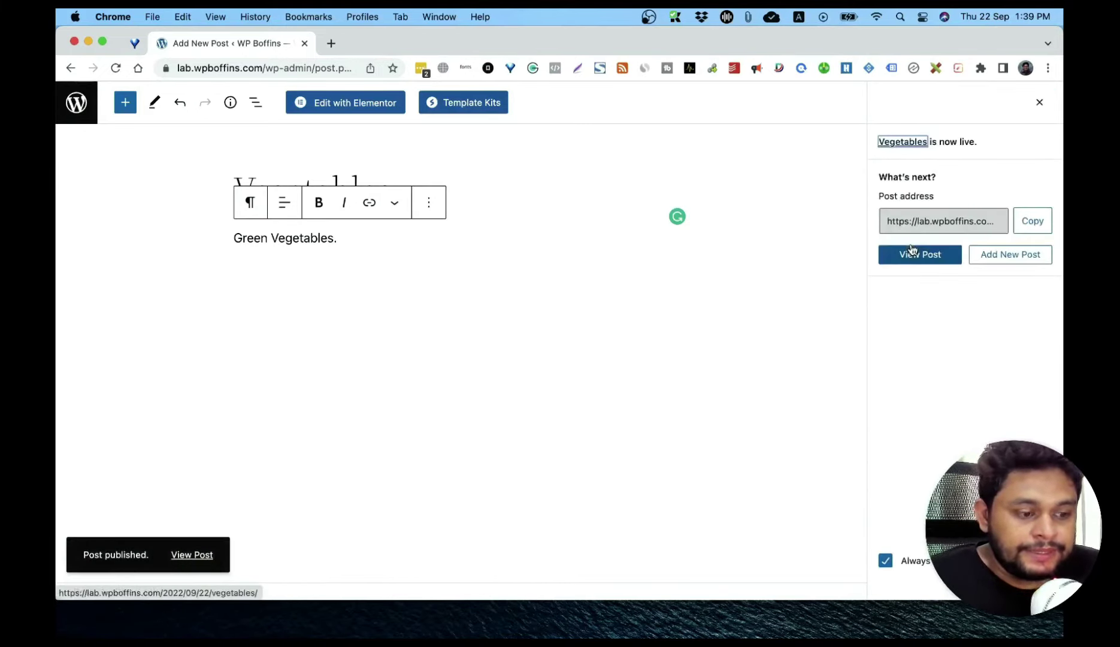
{"action": "left_click", "coordinate": [186, 556]}
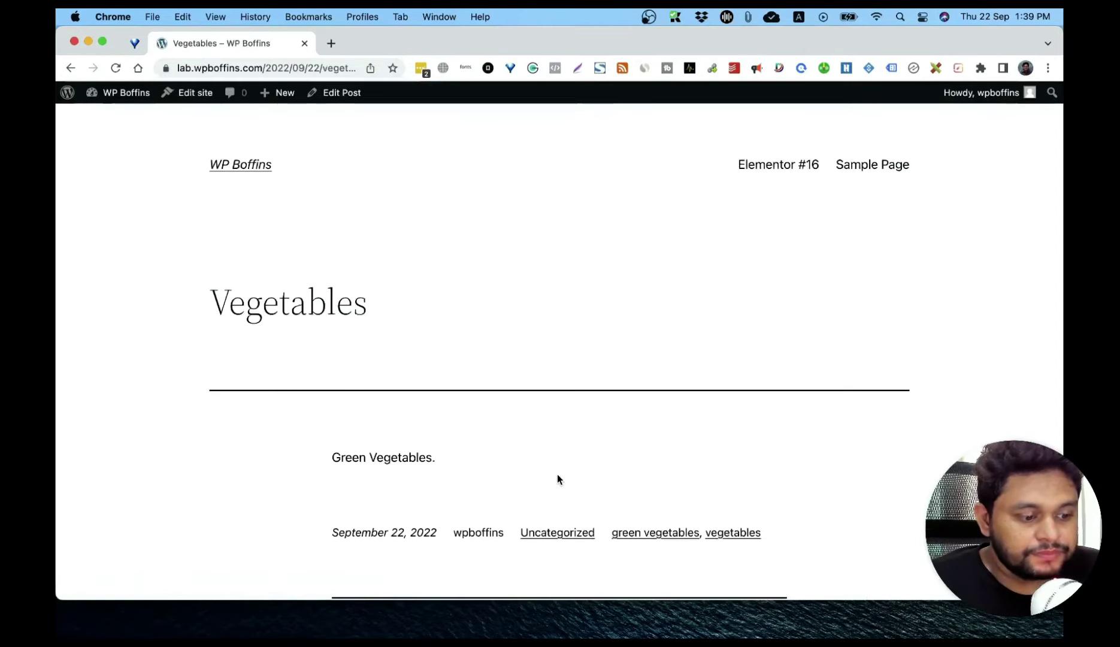
{"action": "scroll", "coordinate": [503, 476], "scroll_direction": "down", "scroll_amount": 1}
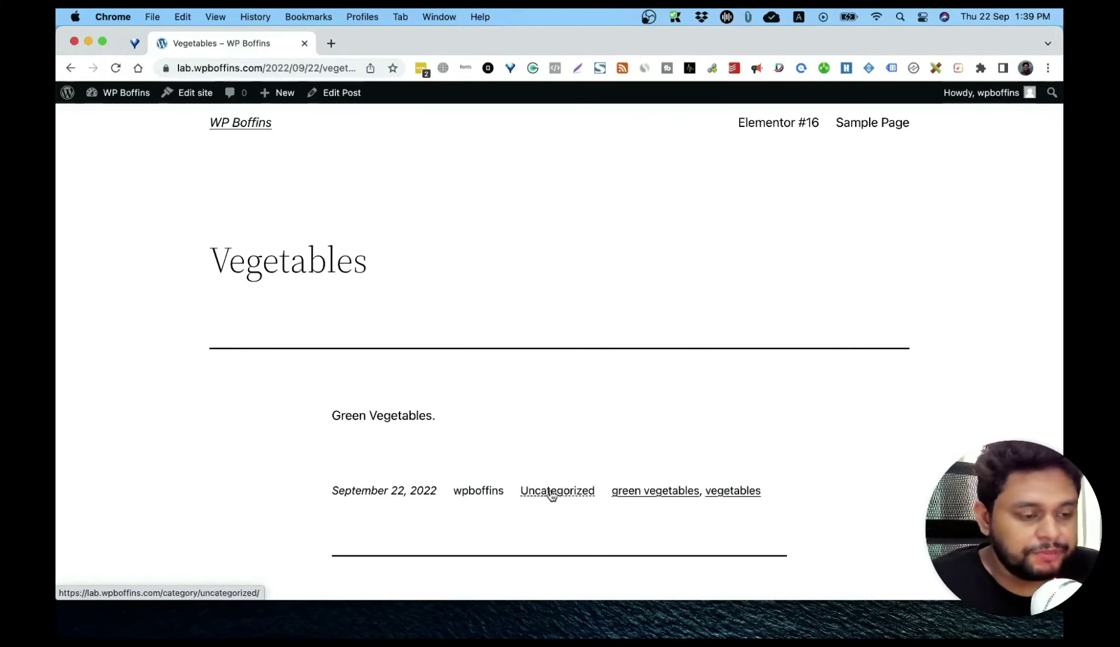
{"action": "left_click", "coordinate": [734, 491]}
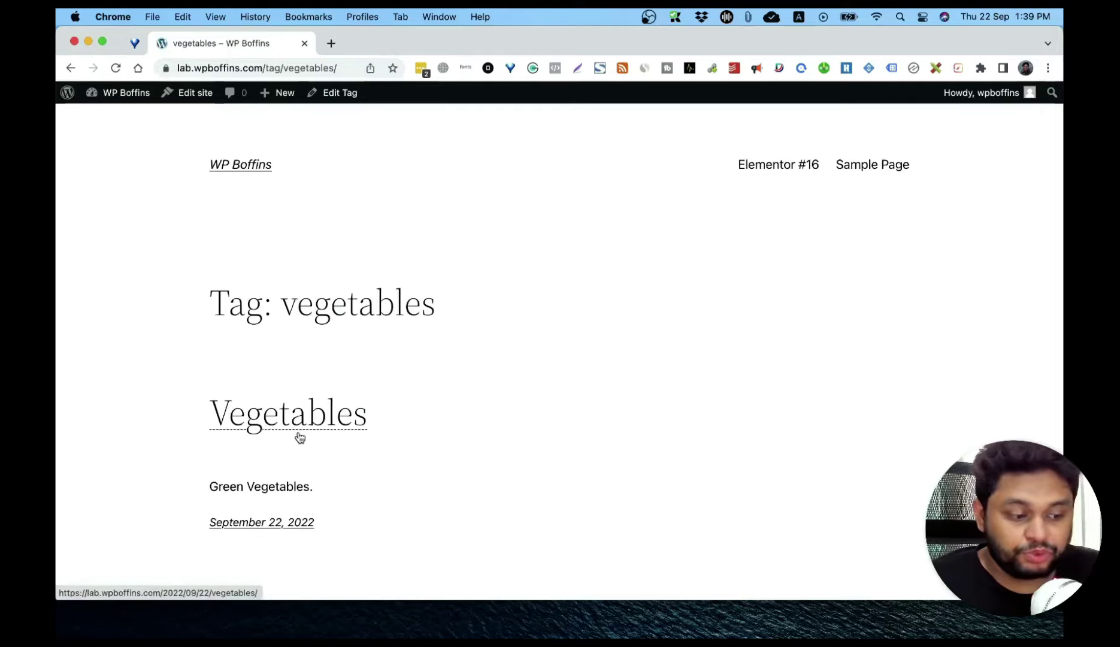
Step: Start a new post titled 'Papaya' with the paragraph 'Green papaya'
{"action": "mouse_move", "coordinate": [276, 93]}
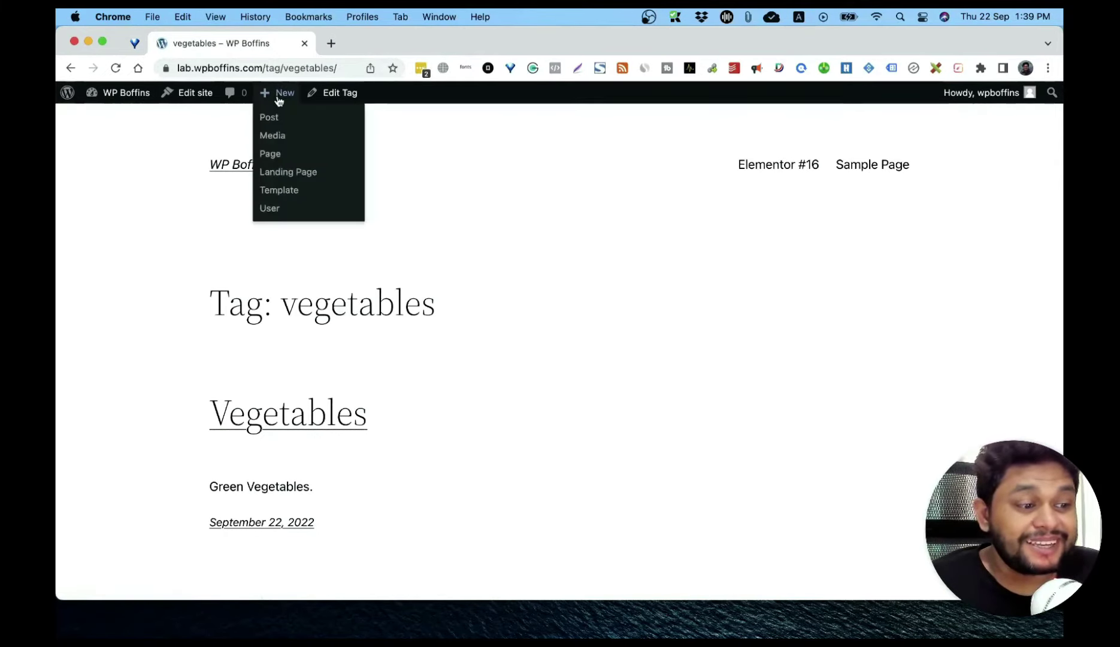
{"action": "left_click", "coordinate": [276, 124]}
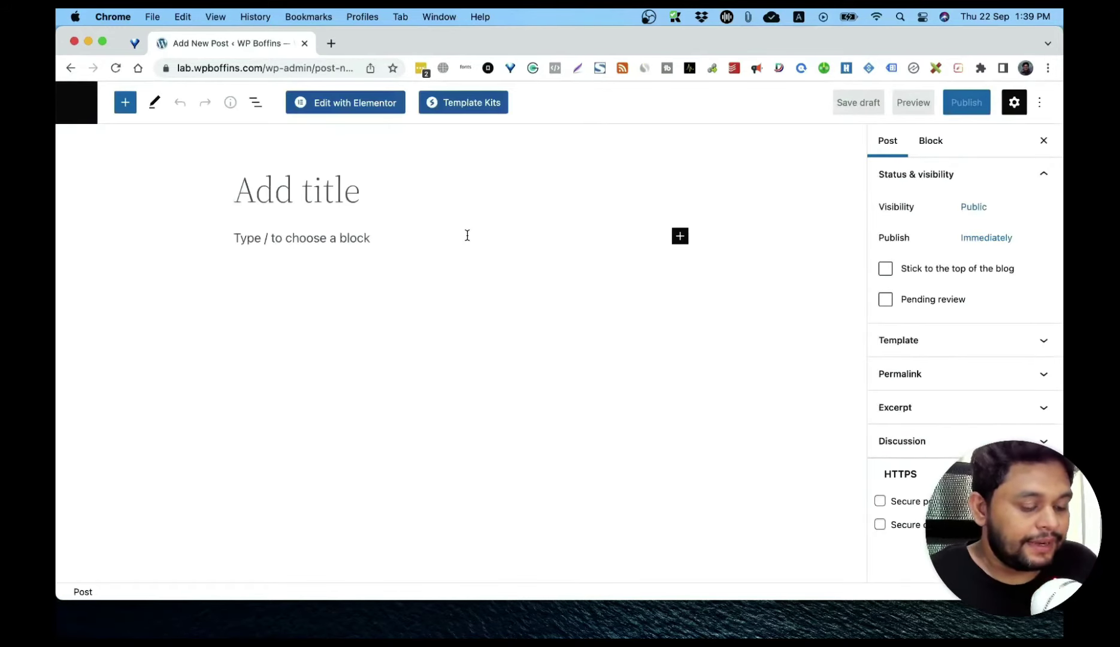
{"action": "type", "text": "Pa"}
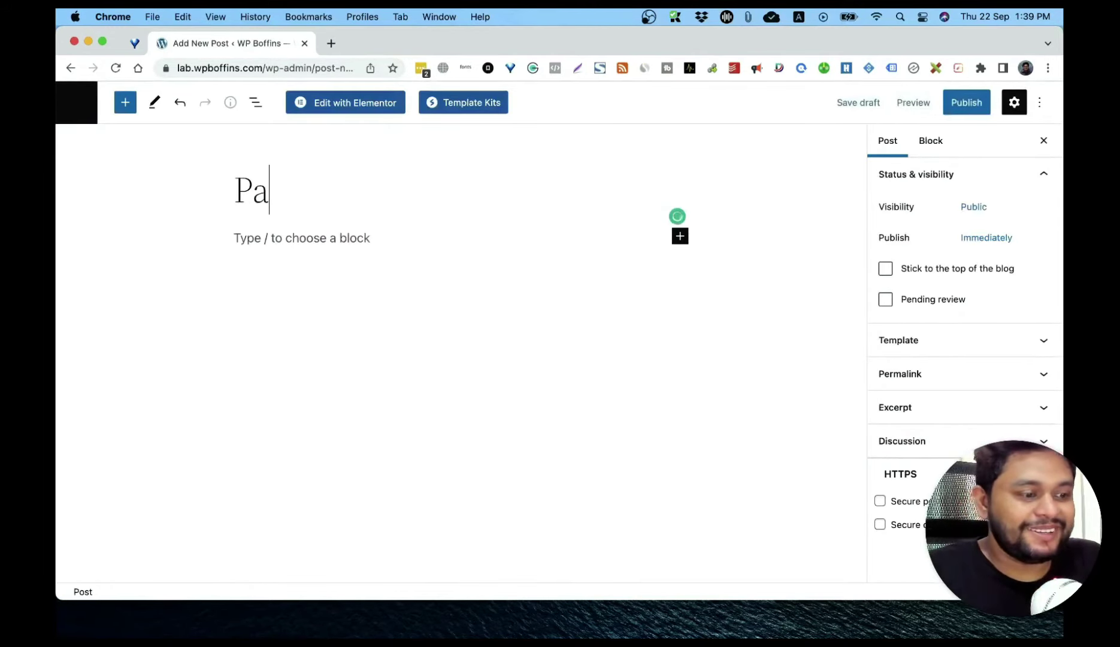
{"action": "type", "text": "paya"}
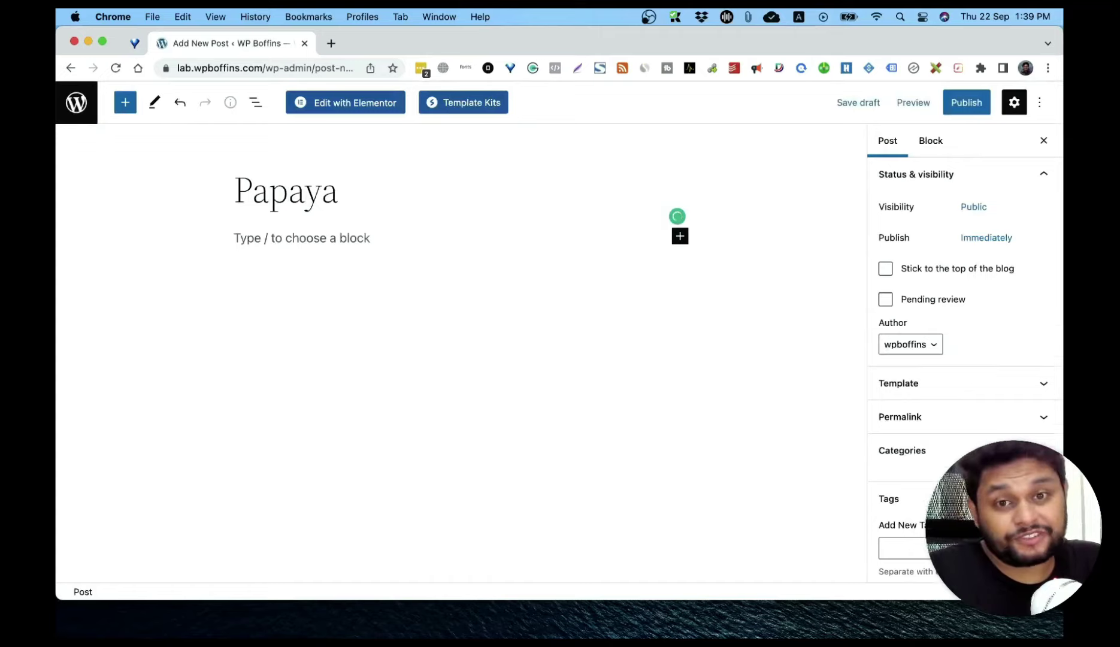
{"action": "key", "text": "Return"}
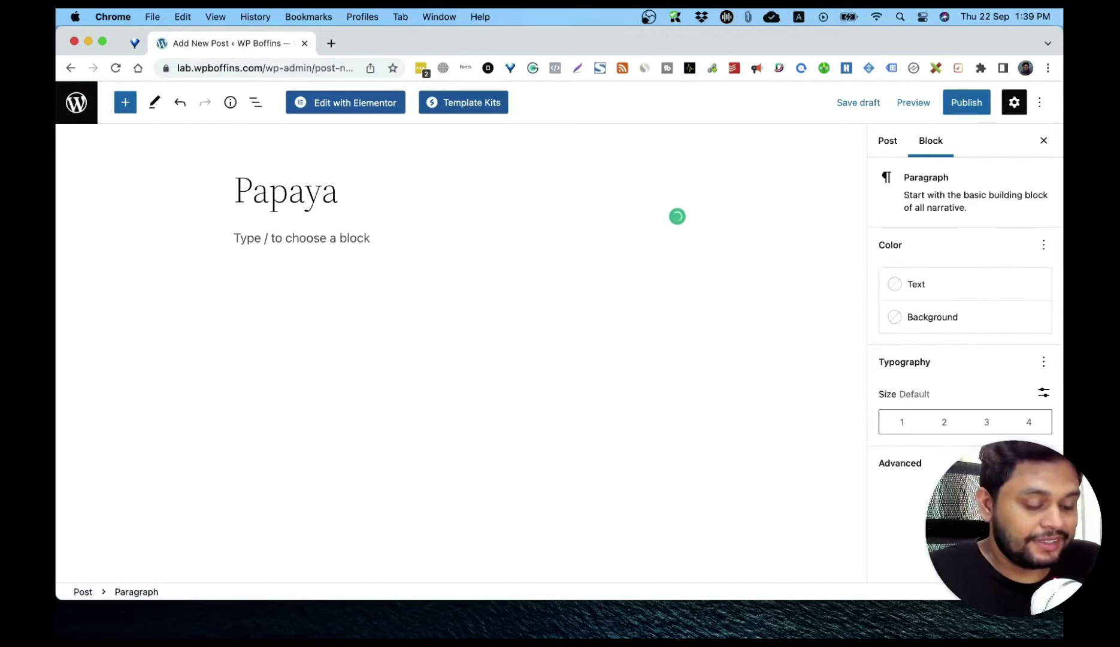
{"action": "type", "text": "Gree"}
{"action": "type", "text": "n papaya"}
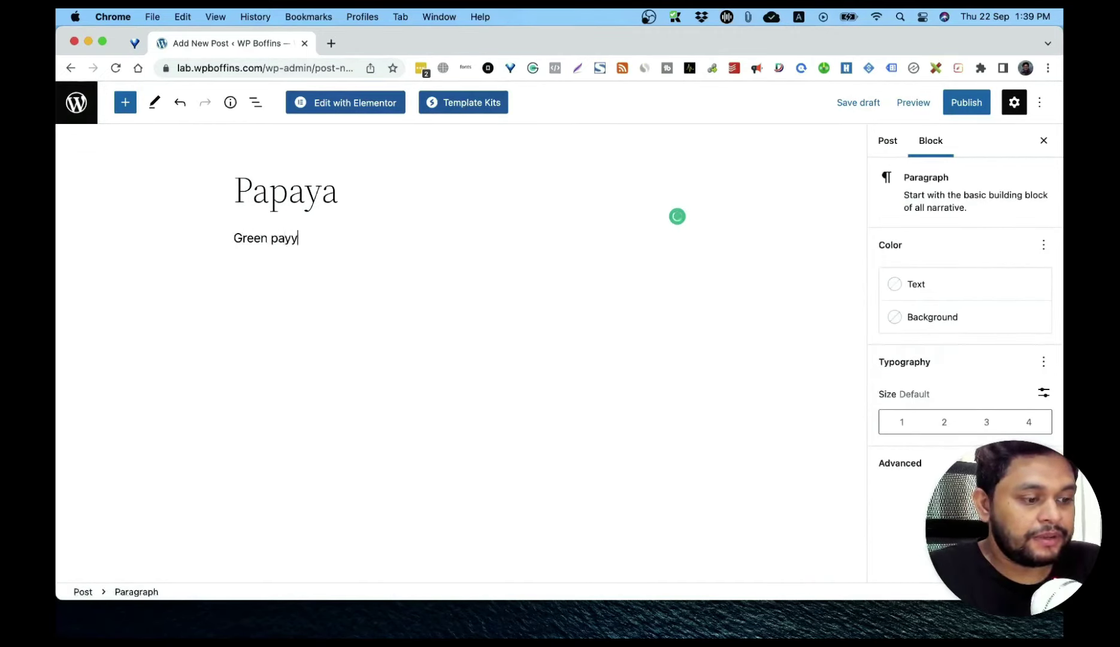
{"action": "key", "text": "BackSpace"}
{"action": "key", "text": "BackSpace"}
{"action": "type", "text": "paya"}
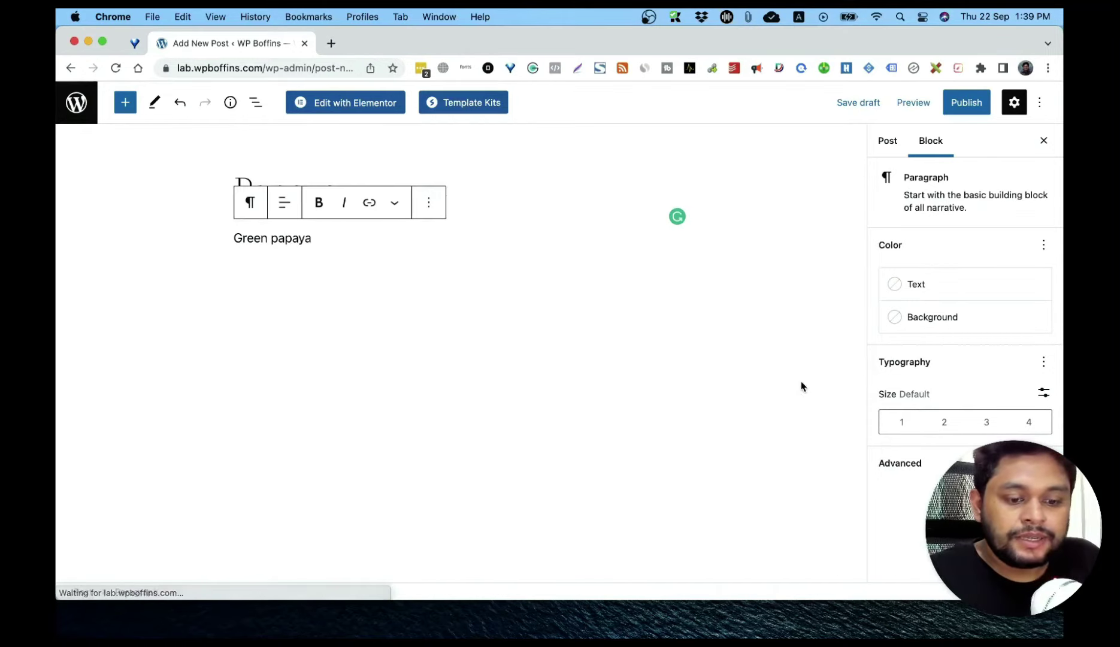
Step: Add the existing 'vegetables' tag to the Papaya post and bring up the publish panel
{"action": "left_click", "coordinate": [891, 147]}
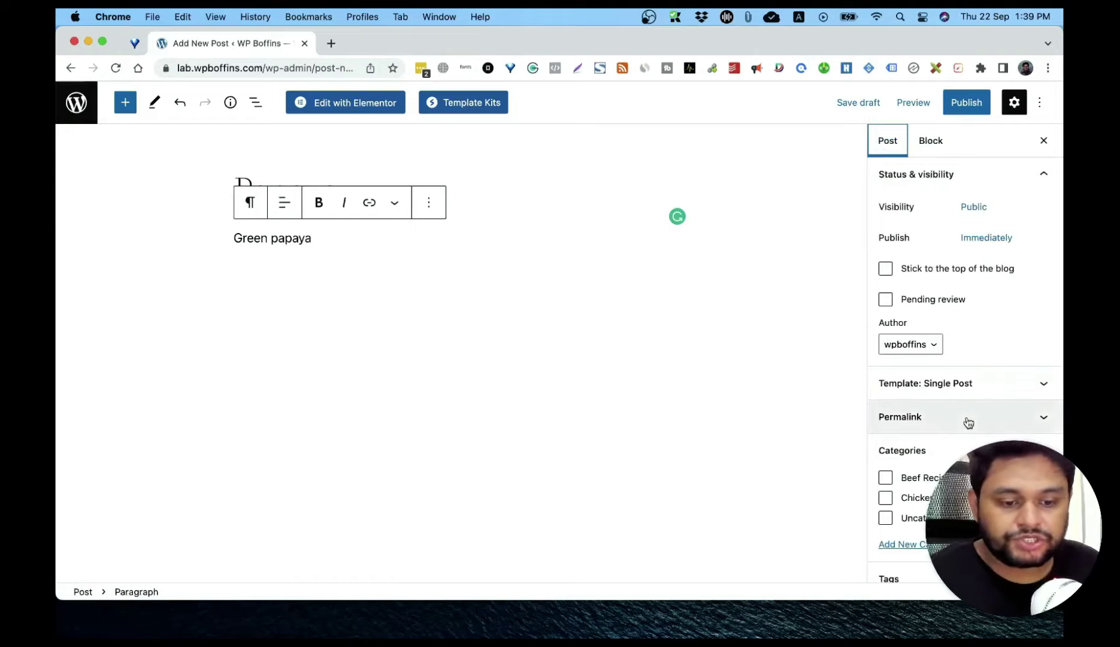
{"action": "scroll", "coordinate": [958, 372], "scroll_direction": "down", "scroll_amount": 2}
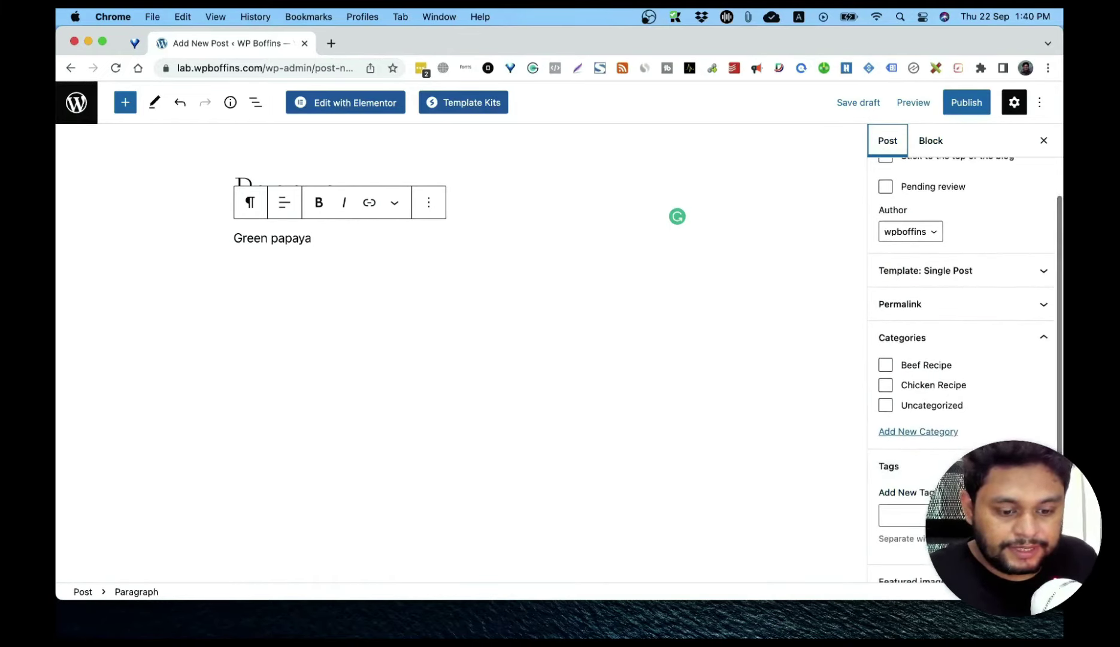
{"action": "left_click", "coordinate": [928, 514]}
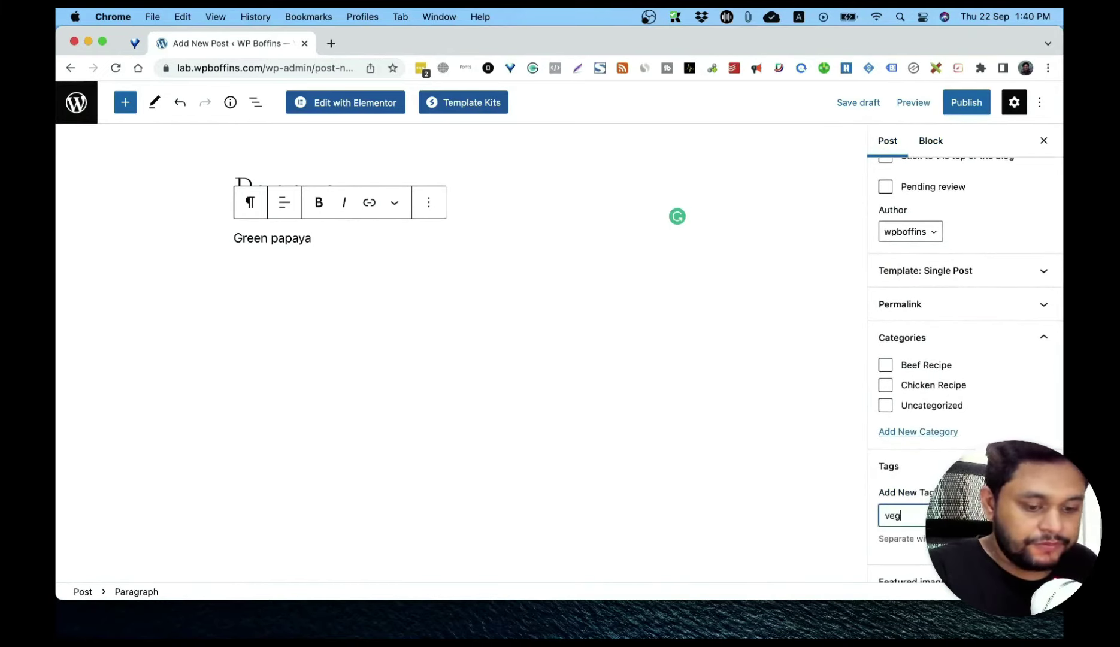
{"action": "scroll", "coordinate": [965, 360], "scroll_direction": "down", "scroll_amount": 3}
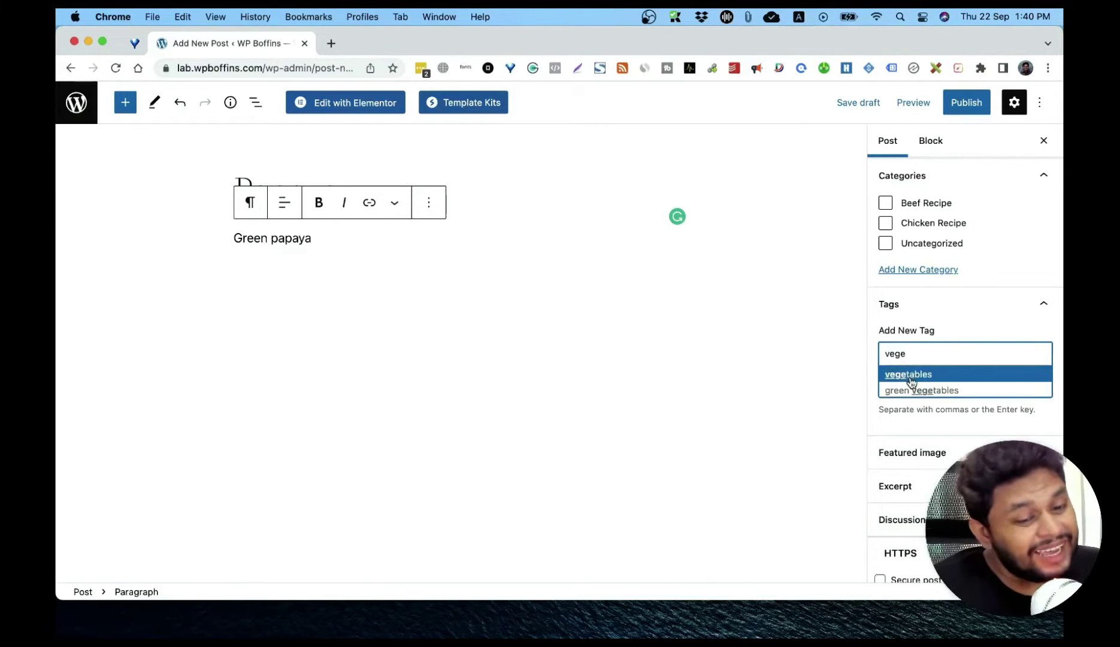
{"action": "left_click", "coordinate": [909, 376]}
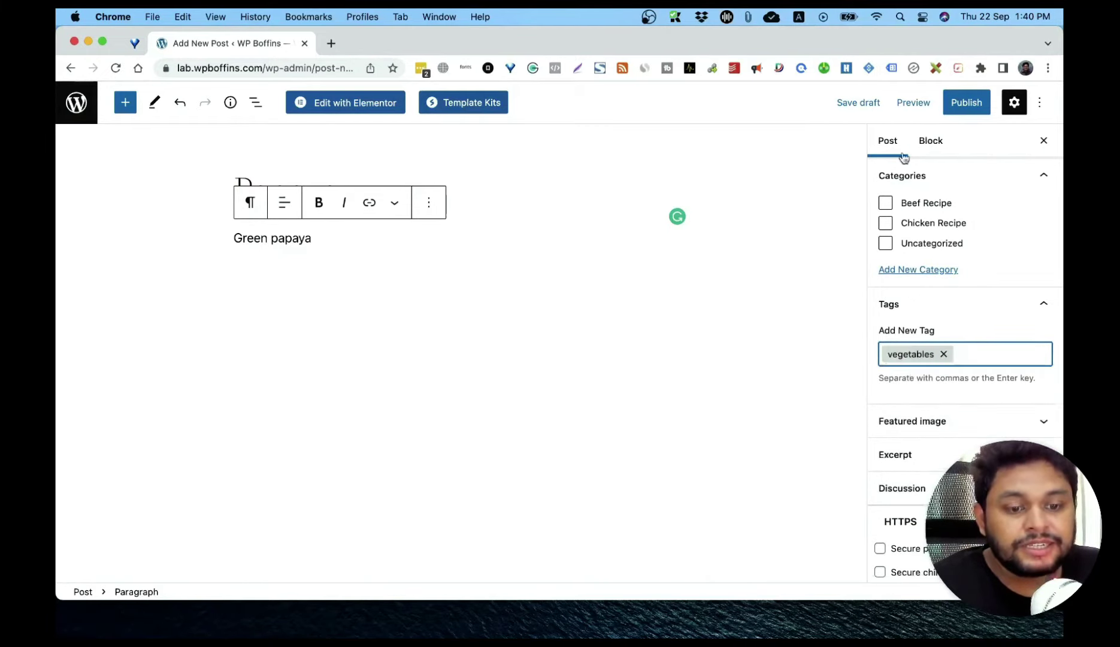
{"action": "left_click", "coordinate": [959, 103]}
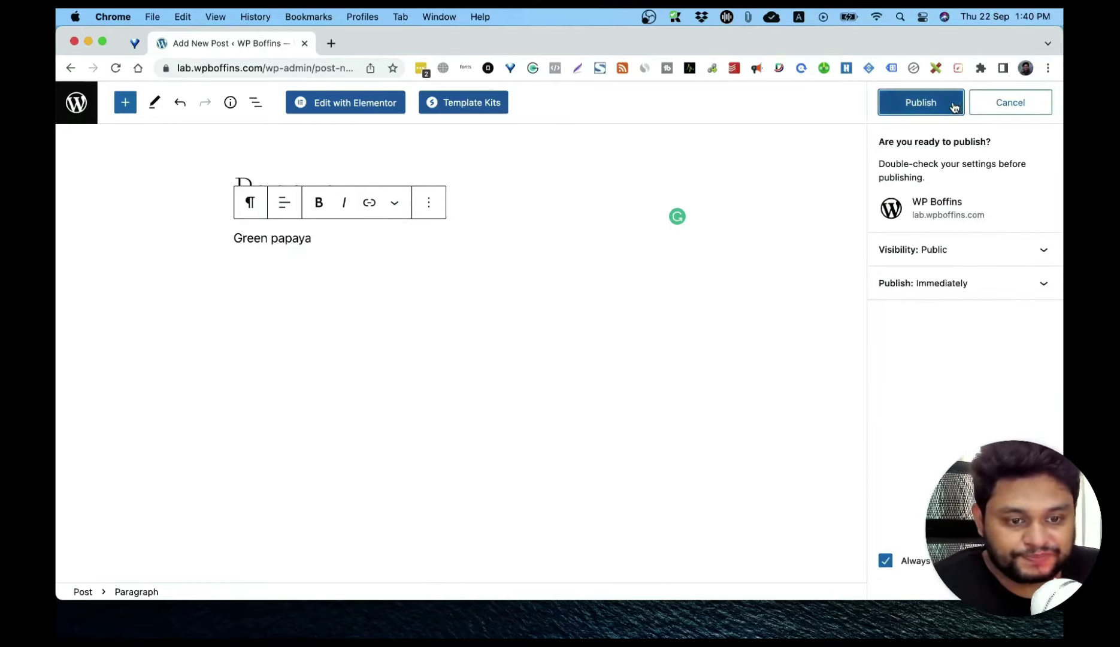
Step: Publish the Papaya post, view it, and browse the 'vegetables' tag archive showing both posts
{"action": "left_click", "coordinate": [952, 103]}
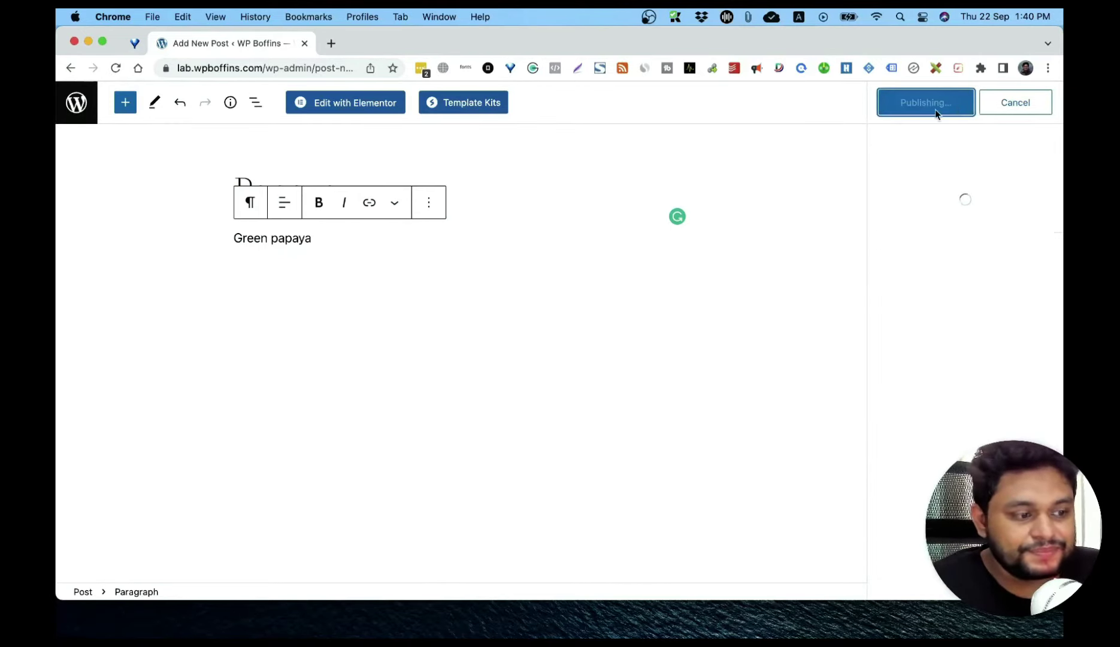
{"action": "left_click", "coordinate": [200, 555]}
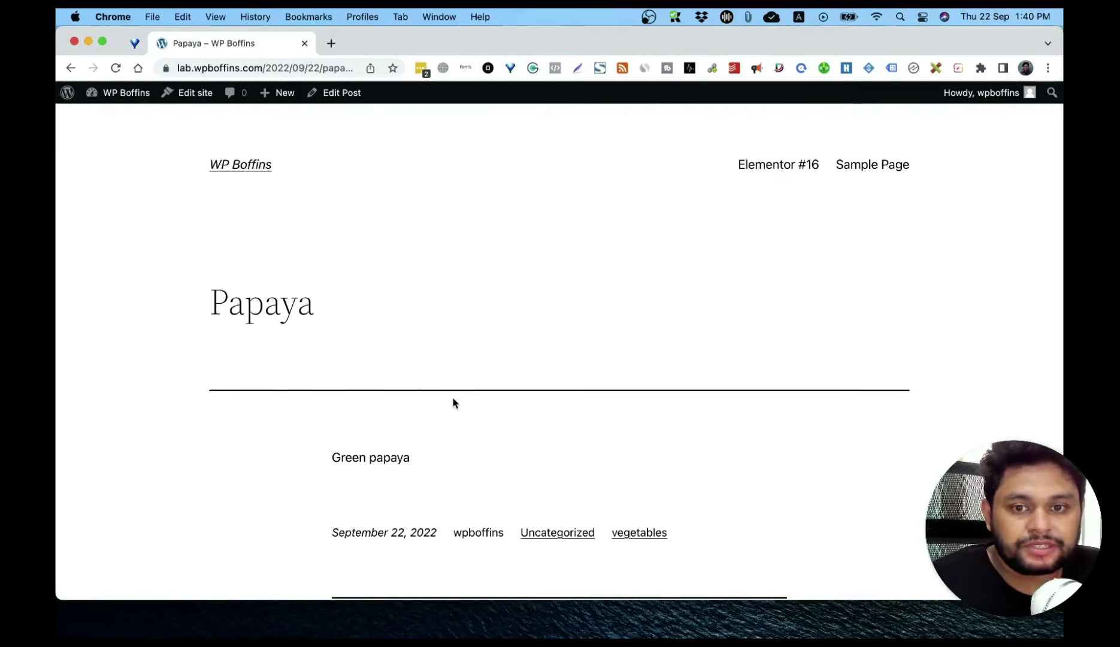
{"action": "left_click", "coordinate": [653, 542]}
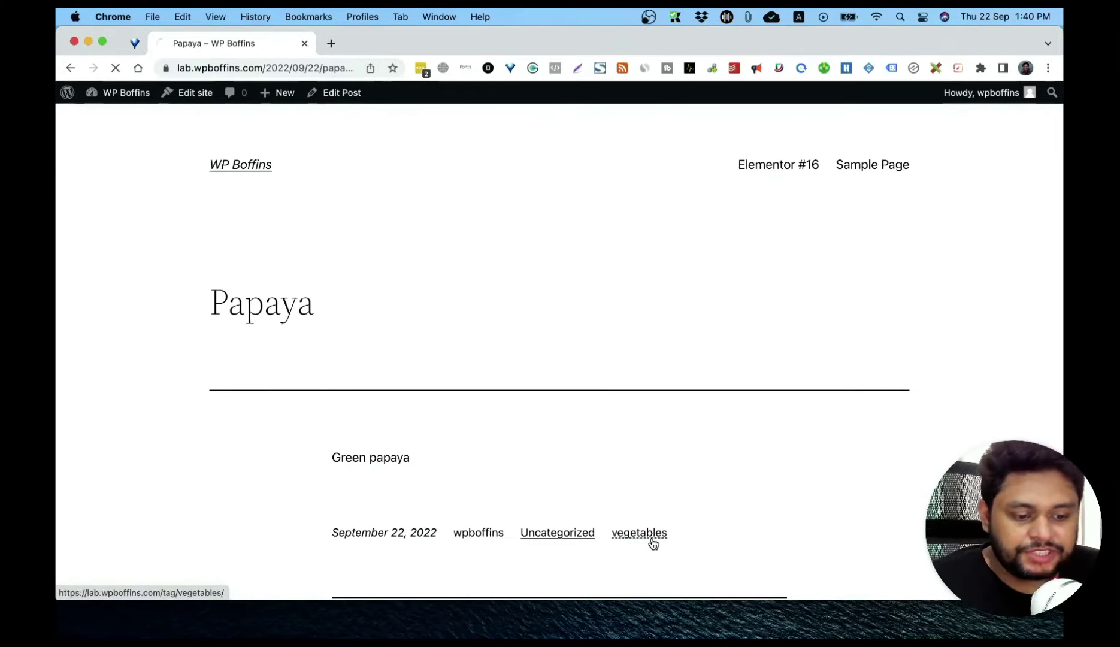
{"action": "scroll", "coordinate": [651, 542], "scroll_direction": "down", "scroll_amount": 5}
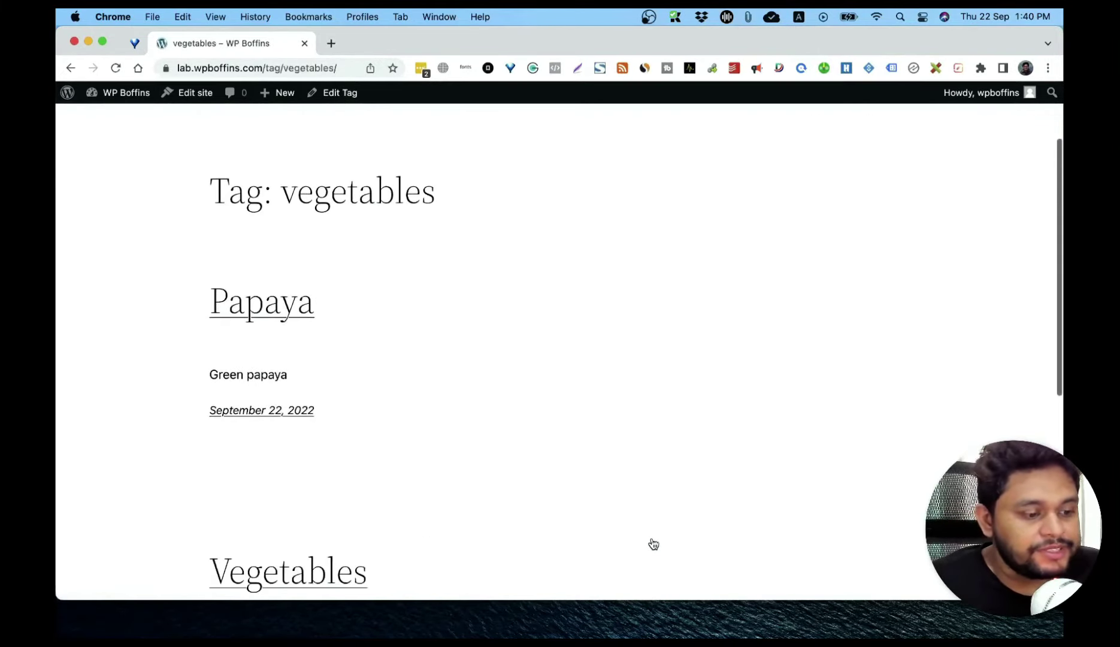
{"action": "scroll", "coordinate": [382, 408], "scroll_direction": "down", "scroll_amount": 2}
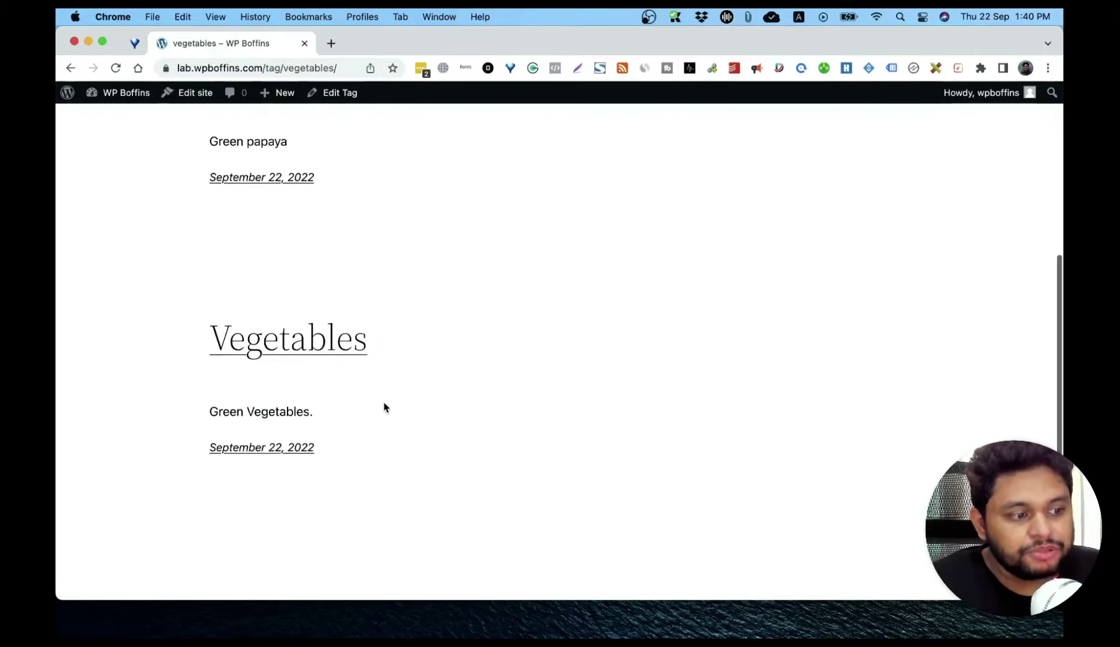
{"action": "scroll", "coordinate": [297, 194], "scroll_direction": "up", "scroll_amount": 3}
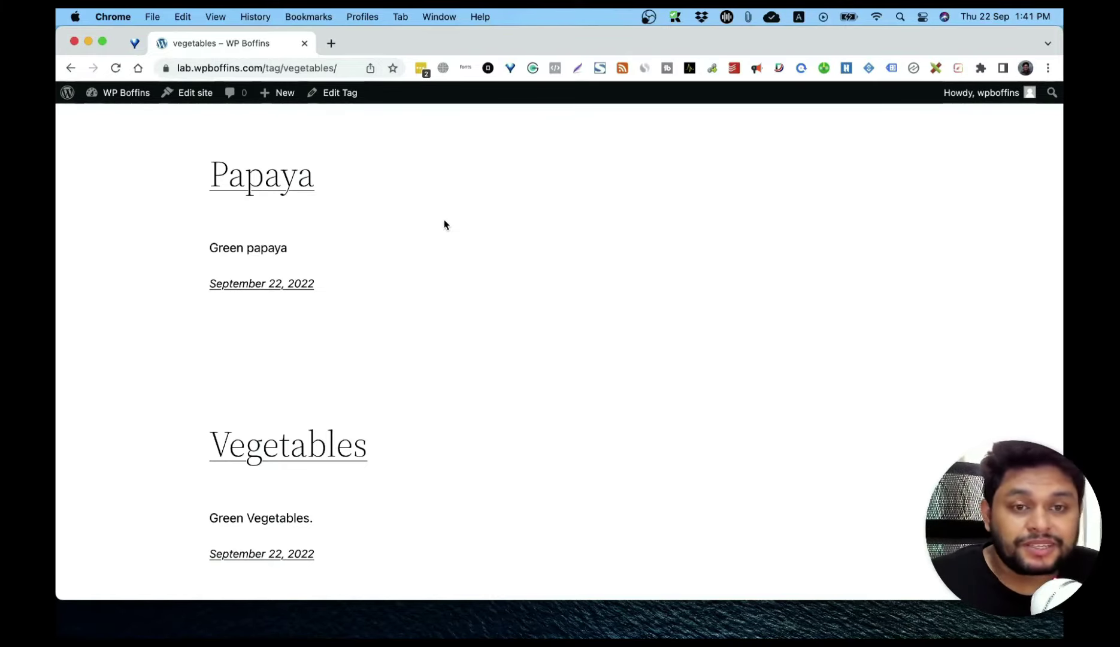
Step: Go from the site to the admin dashboard and open Posts > Tags
{"action": "left_click", "coordinate": [125, 94]}
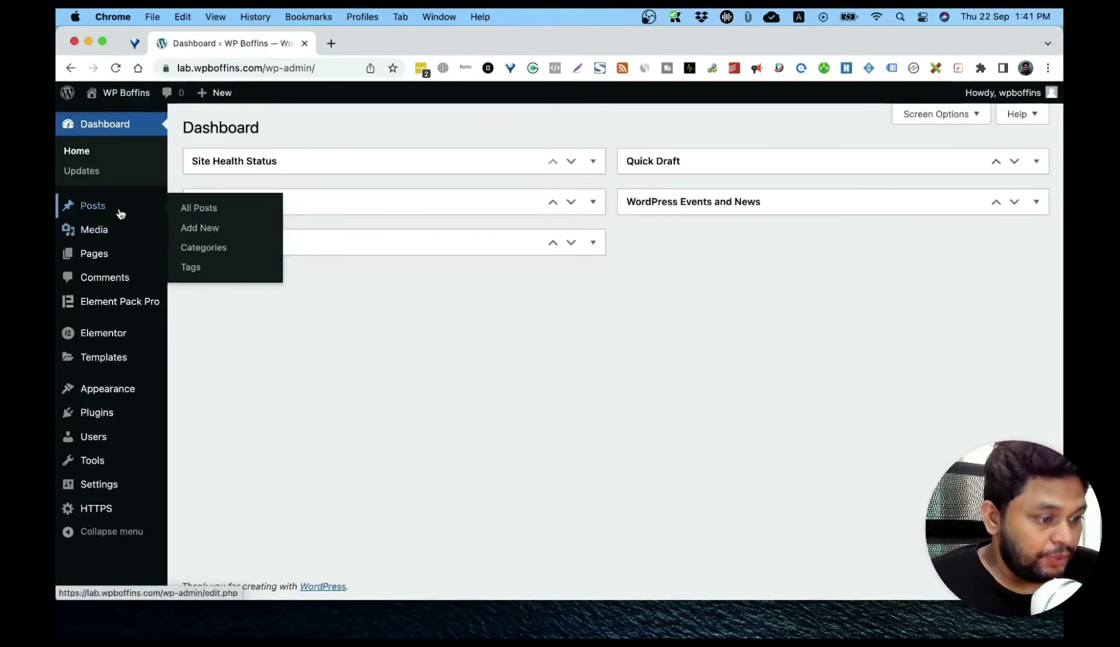
{"action": "mouse_move", "coordinate": [135, 203]}
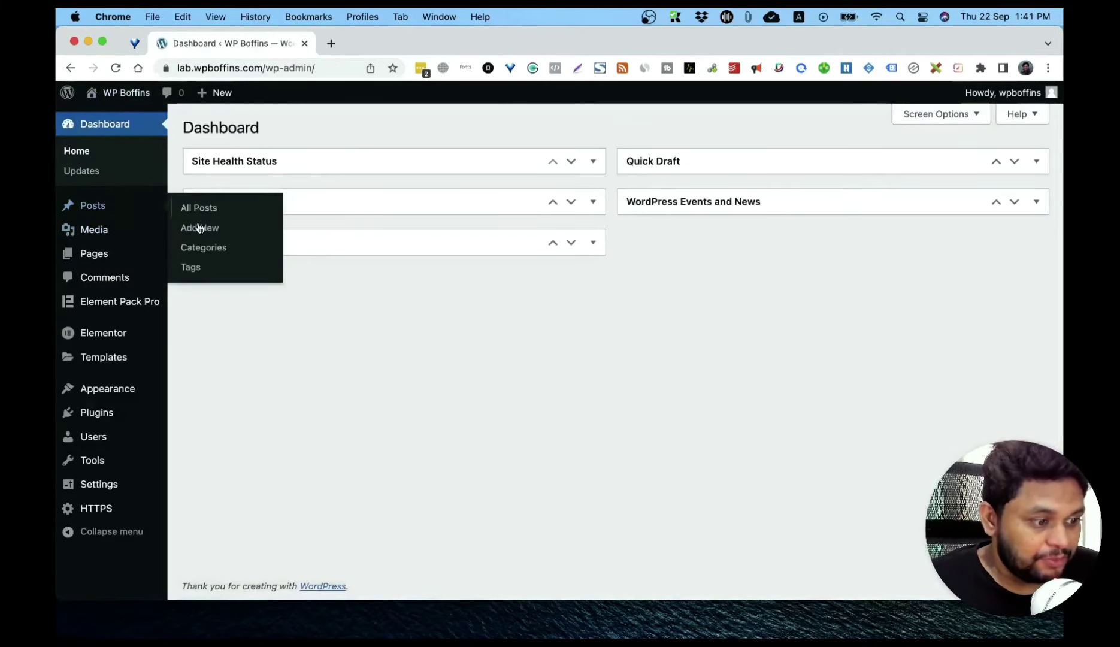
{"action": "left_click", "coordinate": [192, 267]}
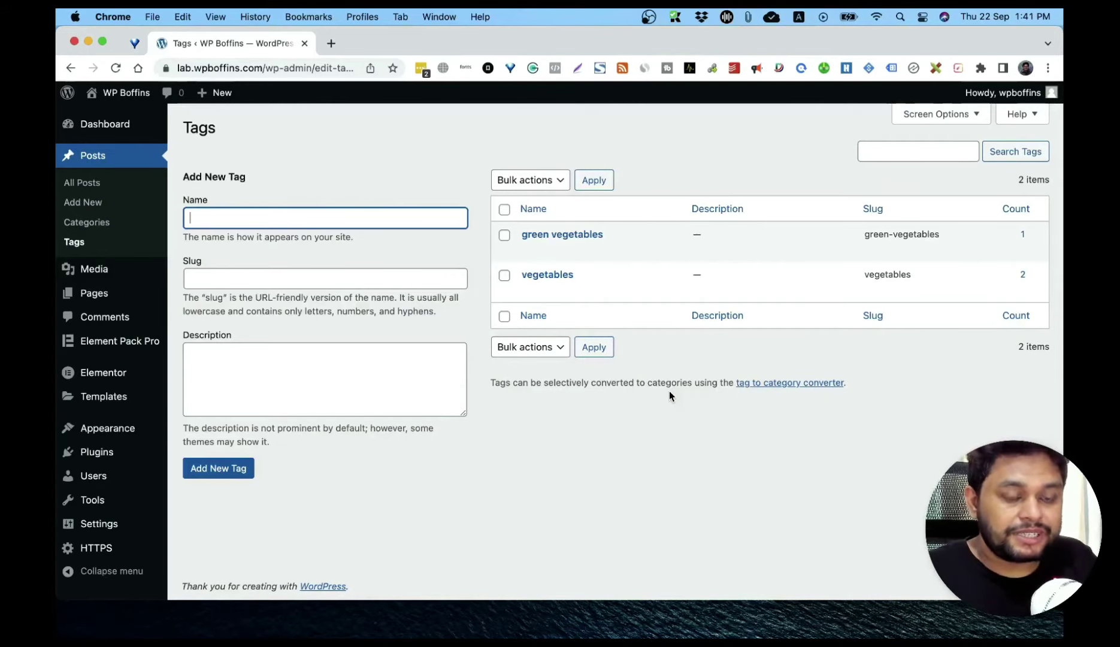
Step: Add a tag named 'meat' with slug 'meat', then start a new blank page
{"action": "type", "text": "meat"}
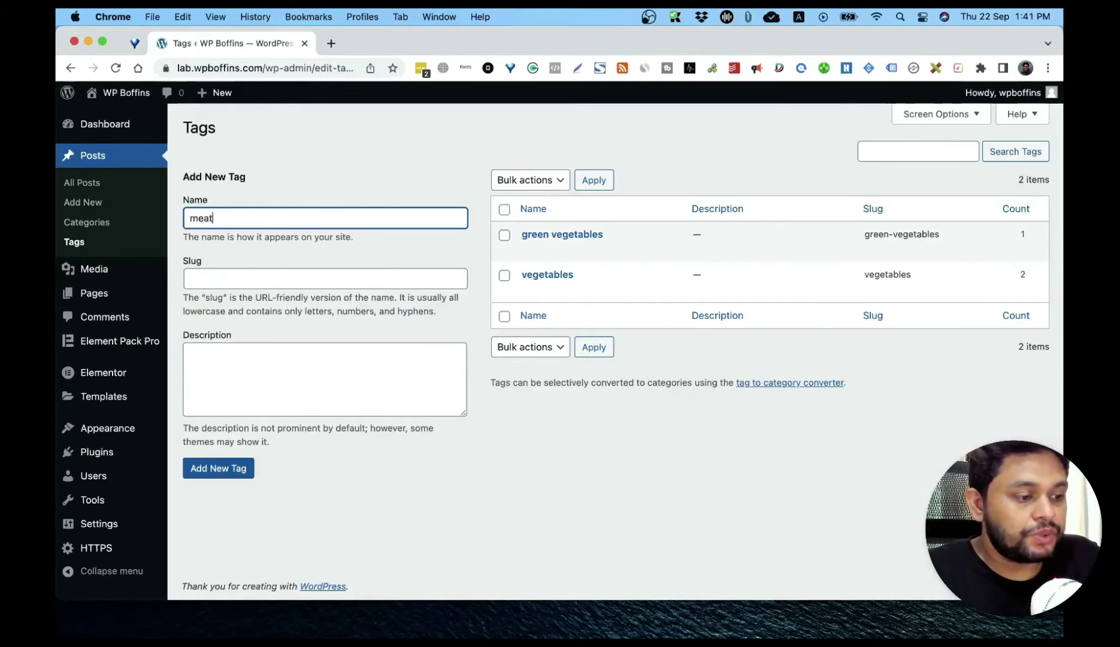
{"action": "left_click", "coordinate": [312, 273]}
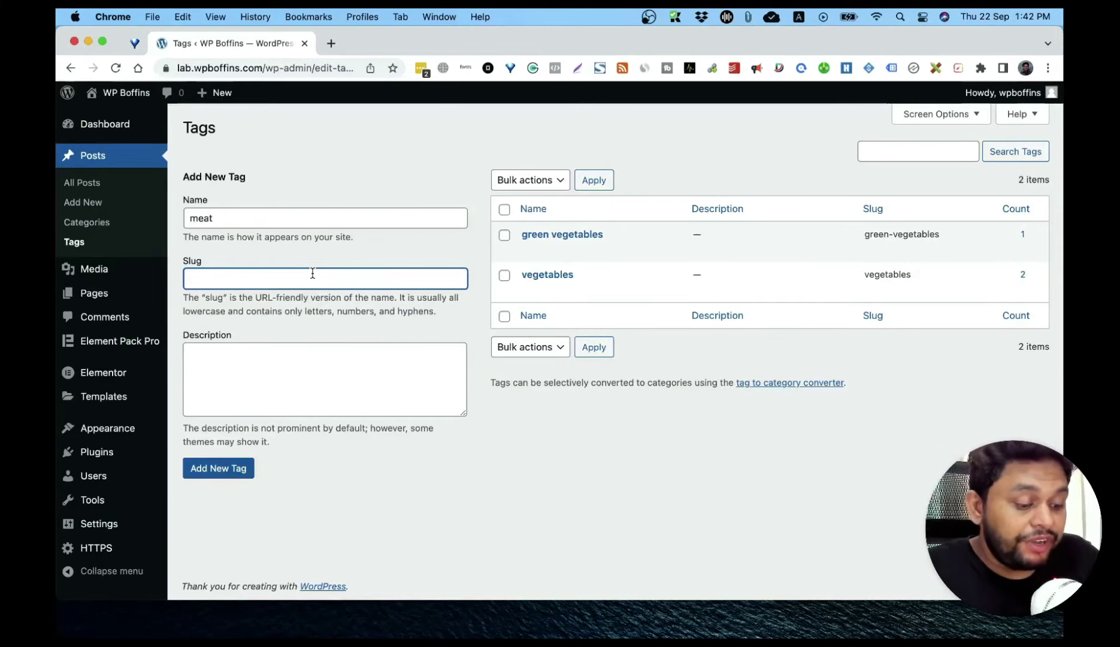
{"action": "type", "text": "meat"}
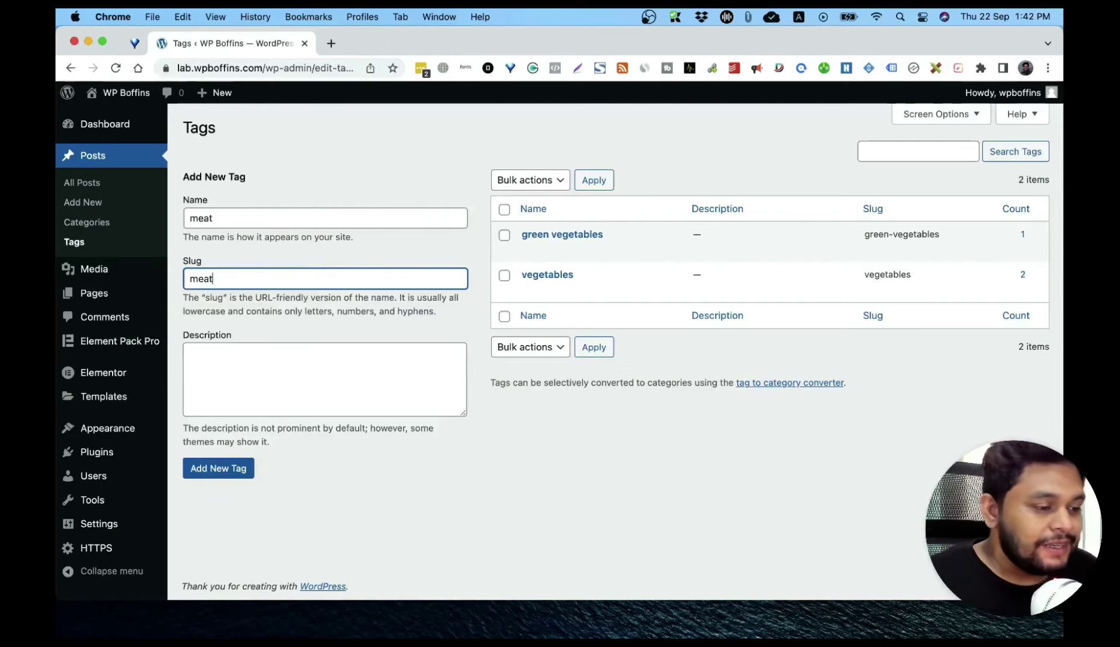
{"action": "left_click", "coordinate": [240, 379]}
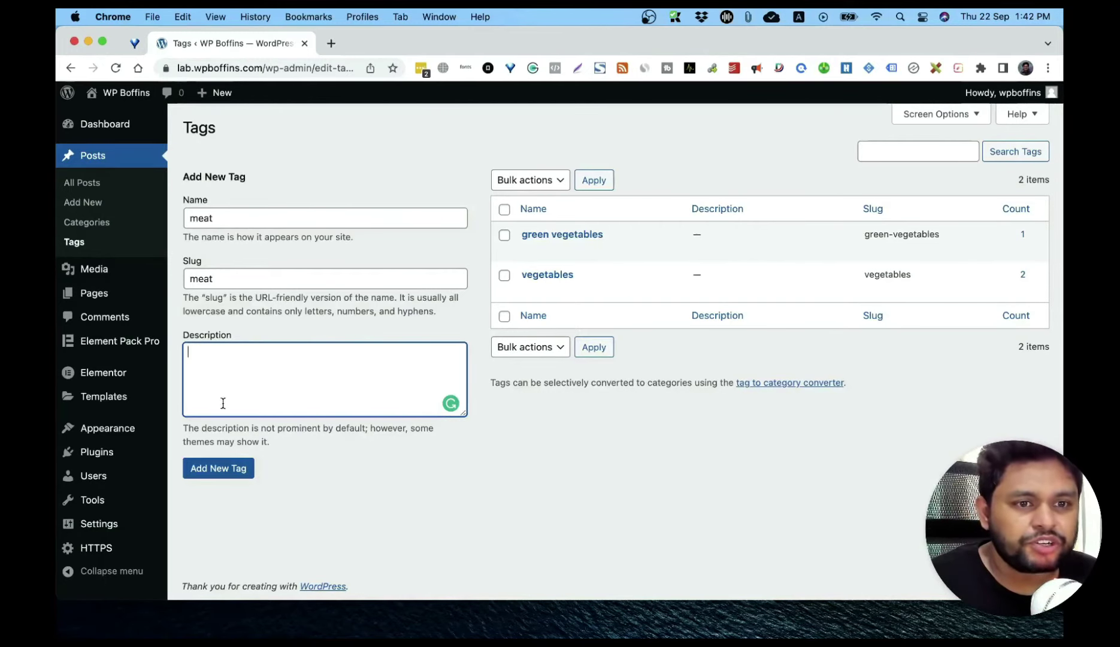
{"action": "left_click", "coordinate": [203, 470]}
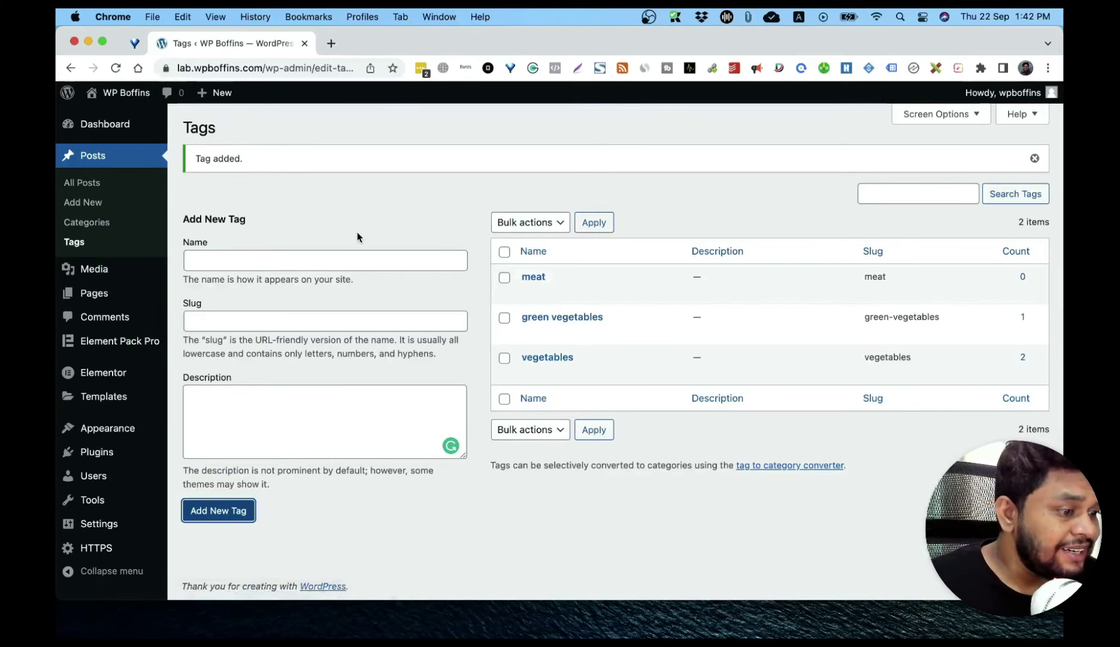
{"action": "mouse_move", "coordinate": [104, 294]}
{"action": "left_click", "coordinate": [242, 324]}
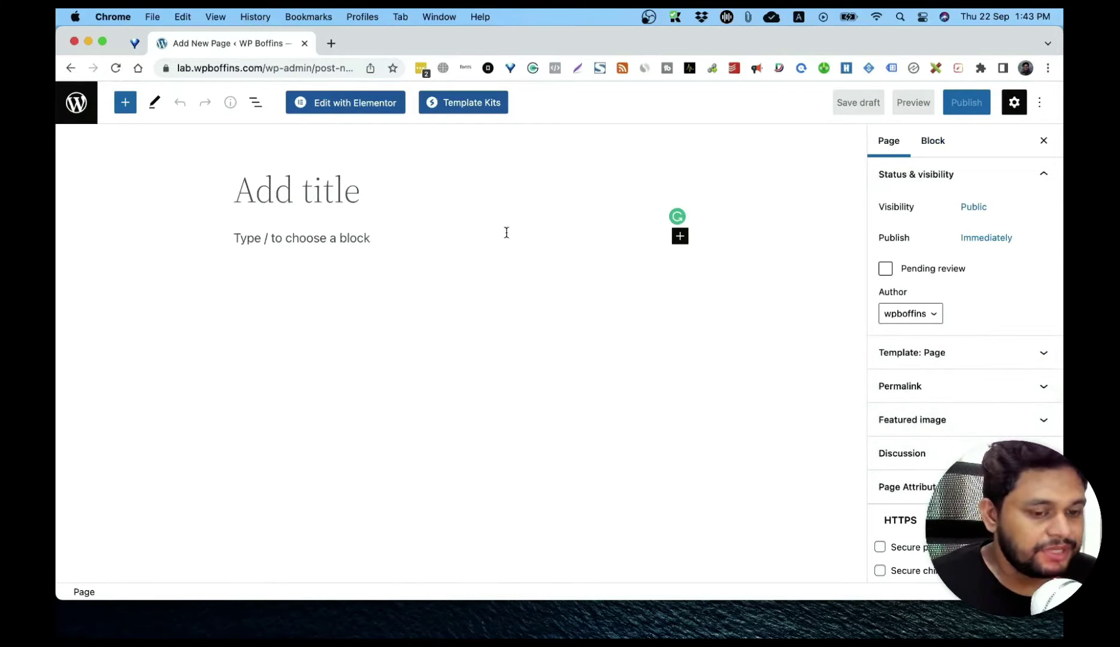
Step: Expand the Discussion and Page Attributes panels in the new page's settings sidebar
{"action": "left_click", "coordinate": [1040, 104]}
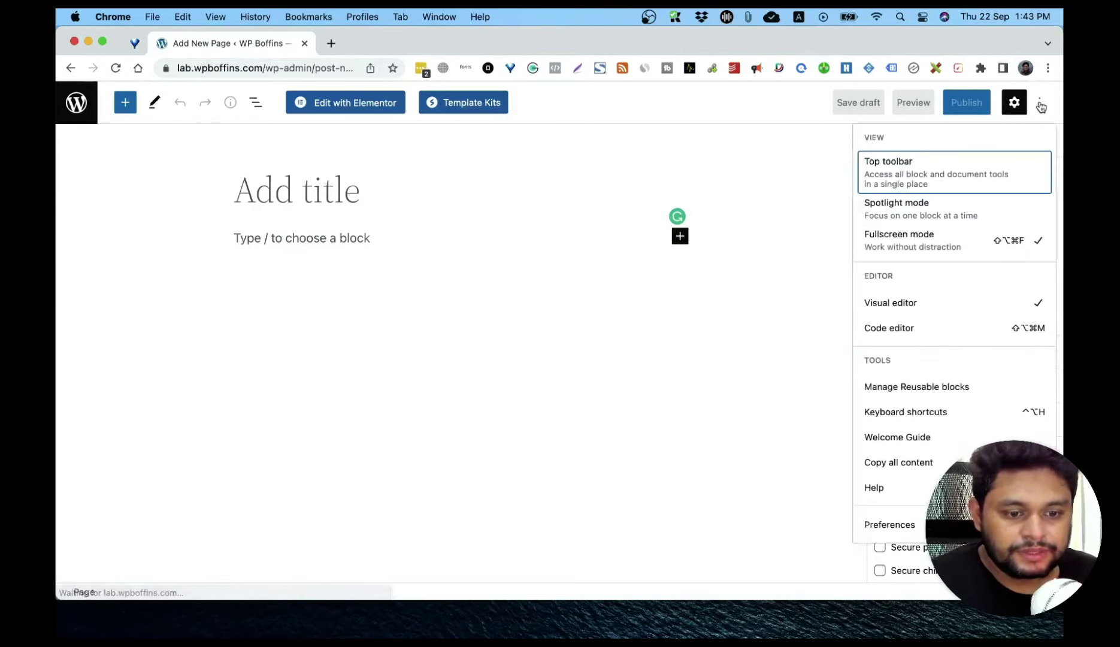
{"action": "left_click", "coordinate": [1040, 105]}
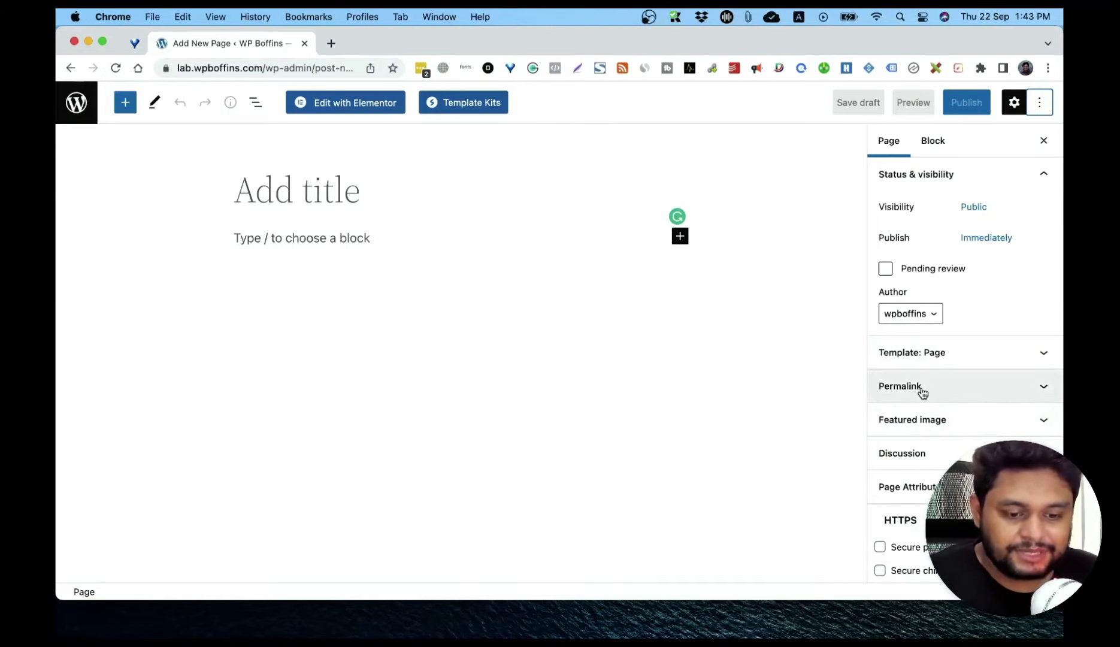
{"action": "left_click", "coordinate": [958, 453]}
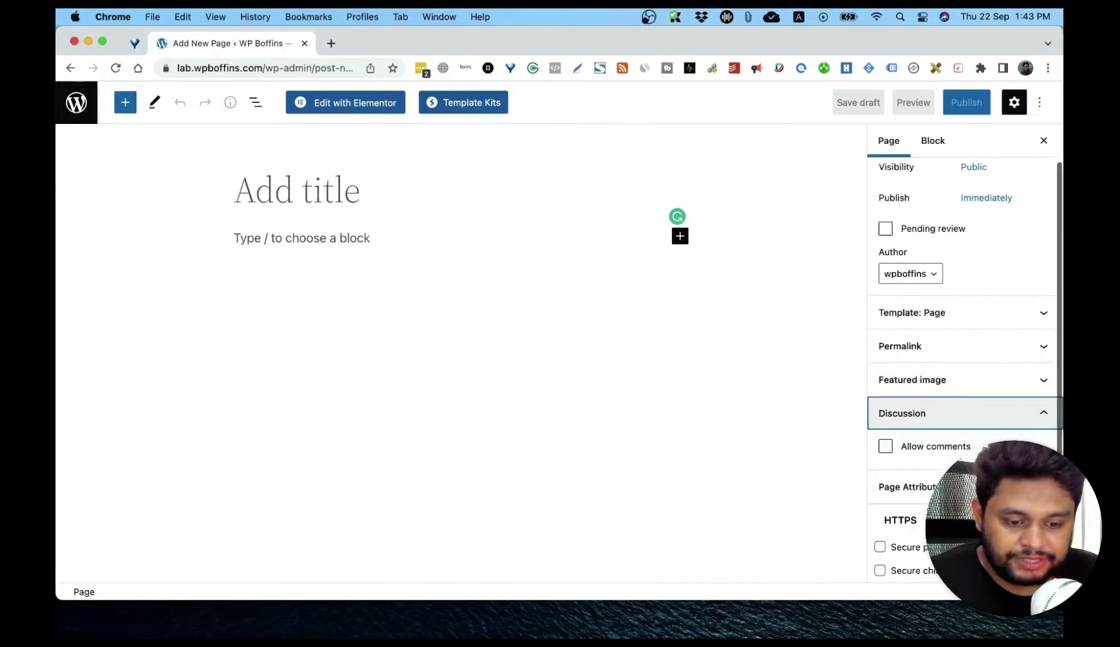
{"action": "left_click", "coordinate": [907, 486]}
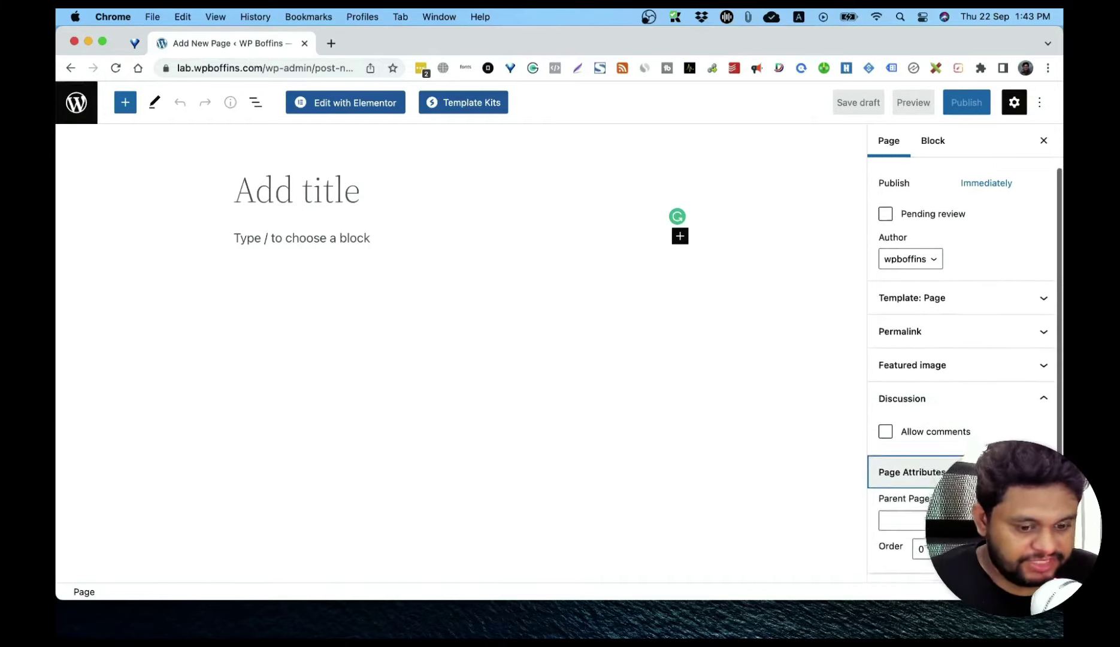
{"action": "scroll", "coordinate": [964, 359], "scroll_direction": "up", "scroll_amount": 3}
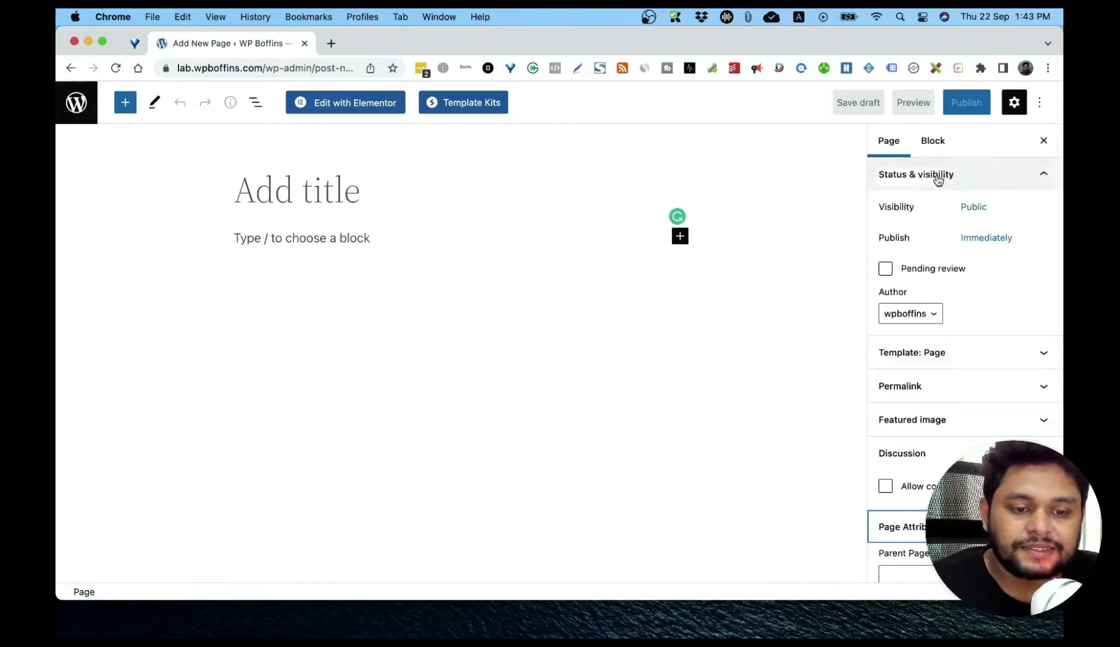
{"action": "left_click", "coordinate": [933, 142]}
{"action": "left_click", "coordinate": [900, 143]}
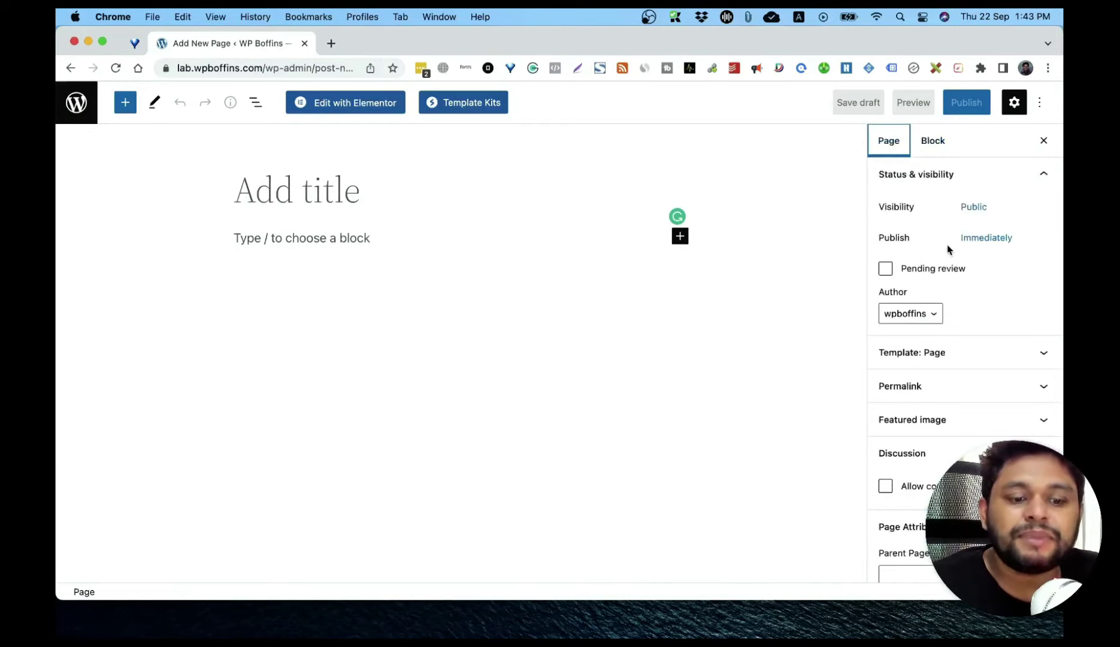
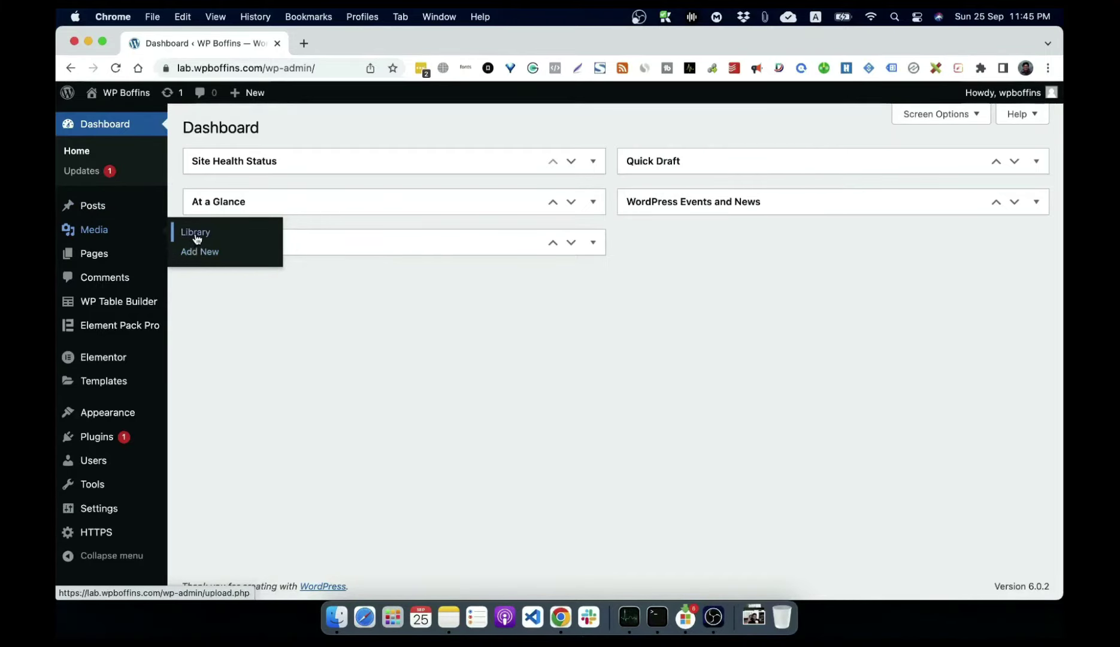
Step: Look over the empty Media Library and Add New Media pages, then open a blank new post
{"action": "left_click", "coordinate": [196, 239]}
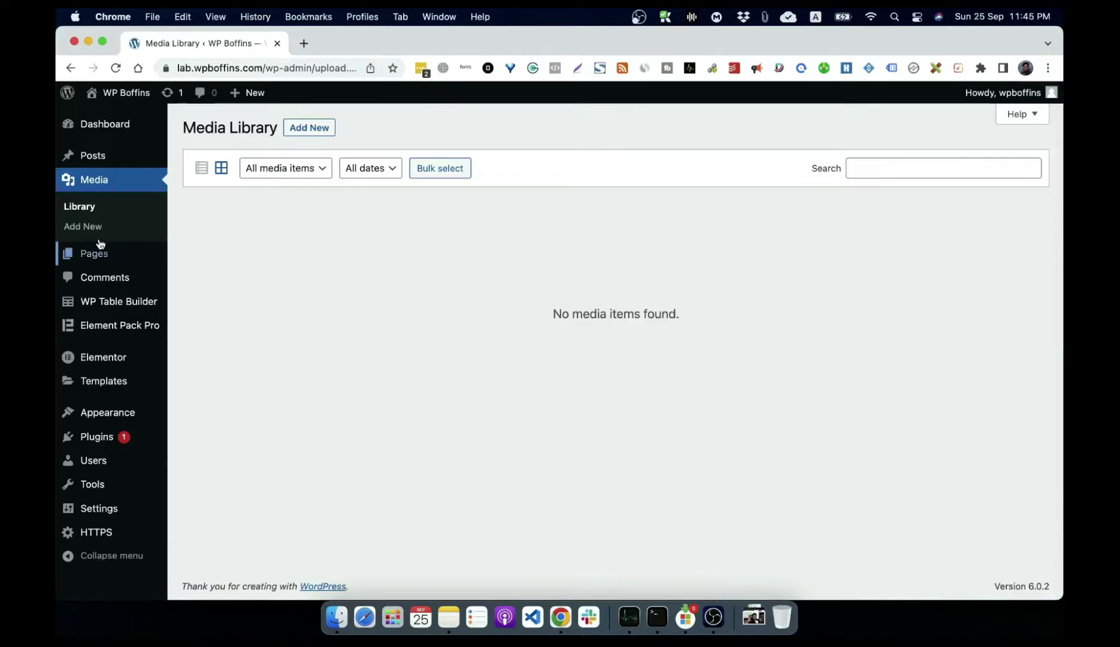
{"action": "left_click", "coordinate": [79, 226]}
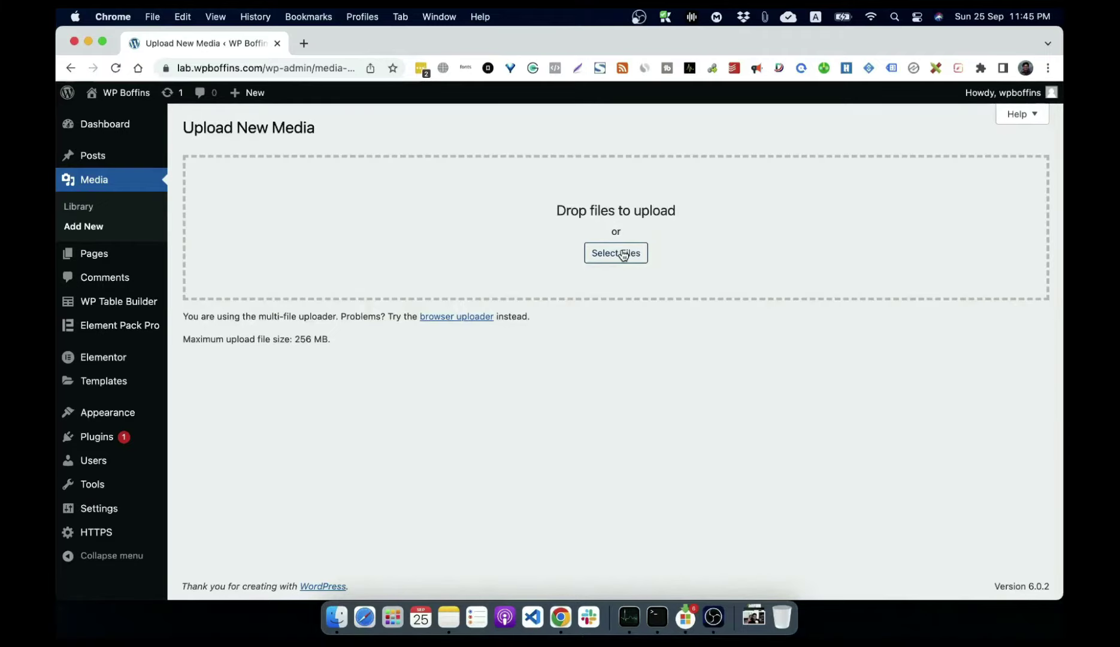
{"action": "mouse_move", "coordinate": [110, 161]}
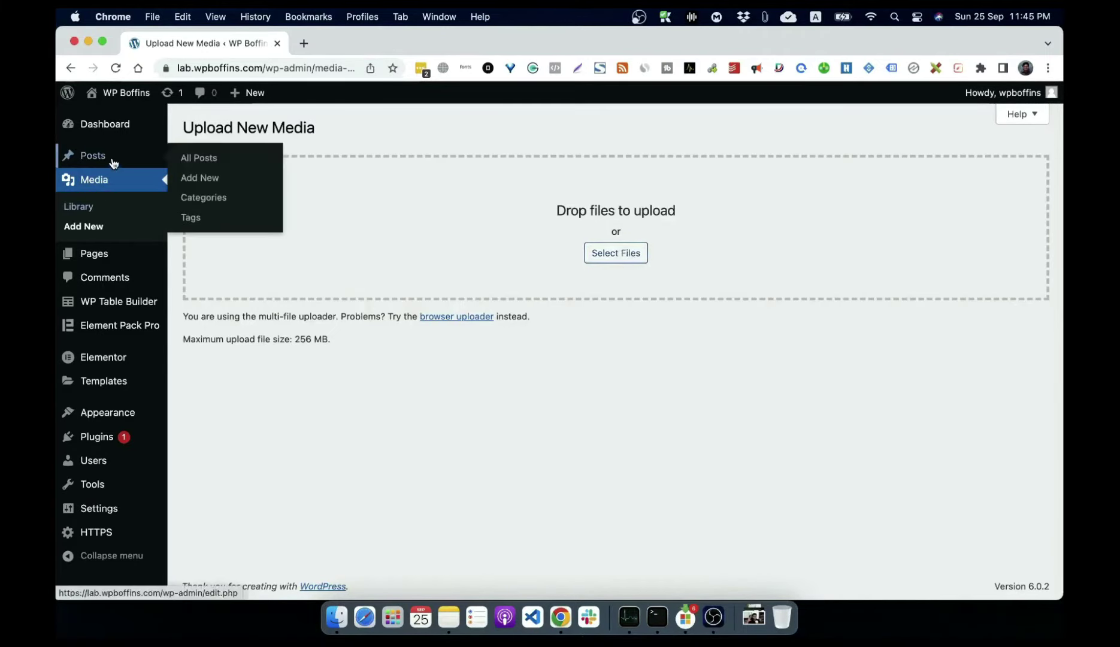
{"action": "left_click", "coordinate": [202, 181]}
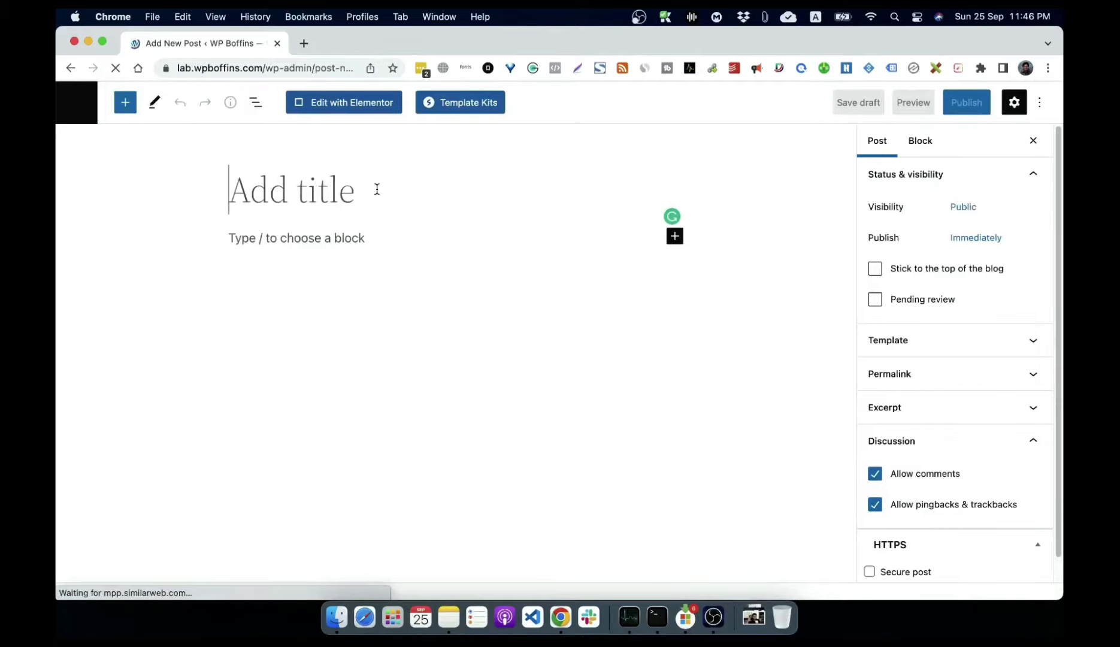
Step: Title the new post 'Post with Media'
{"action": "type", "text": "Media "}
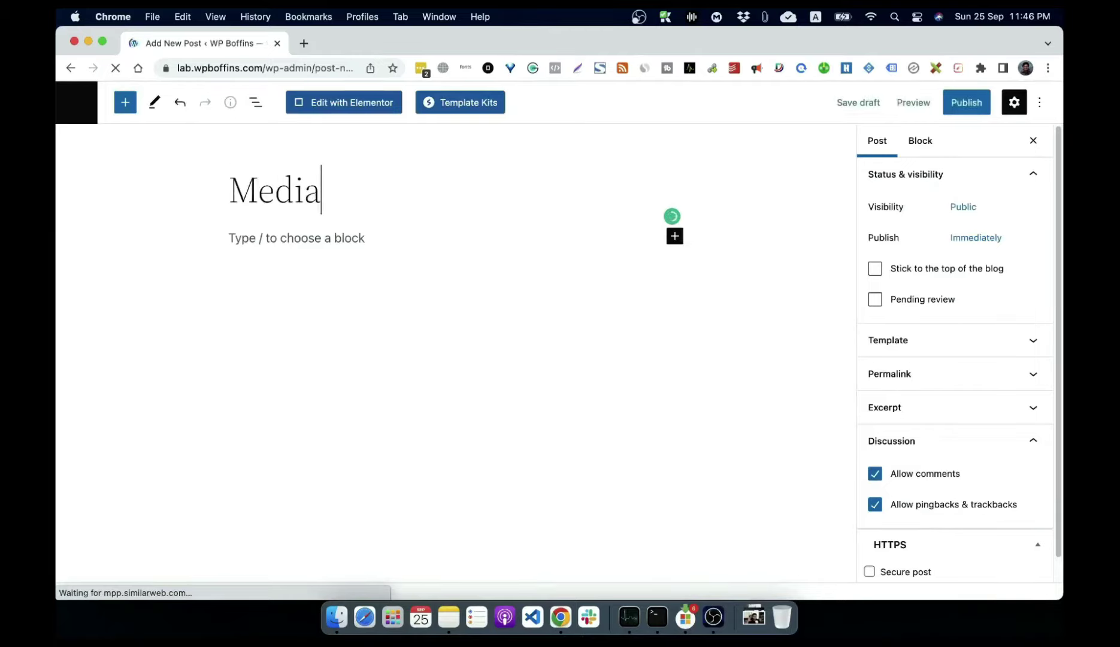
{"action": "type", "text": "Post"}
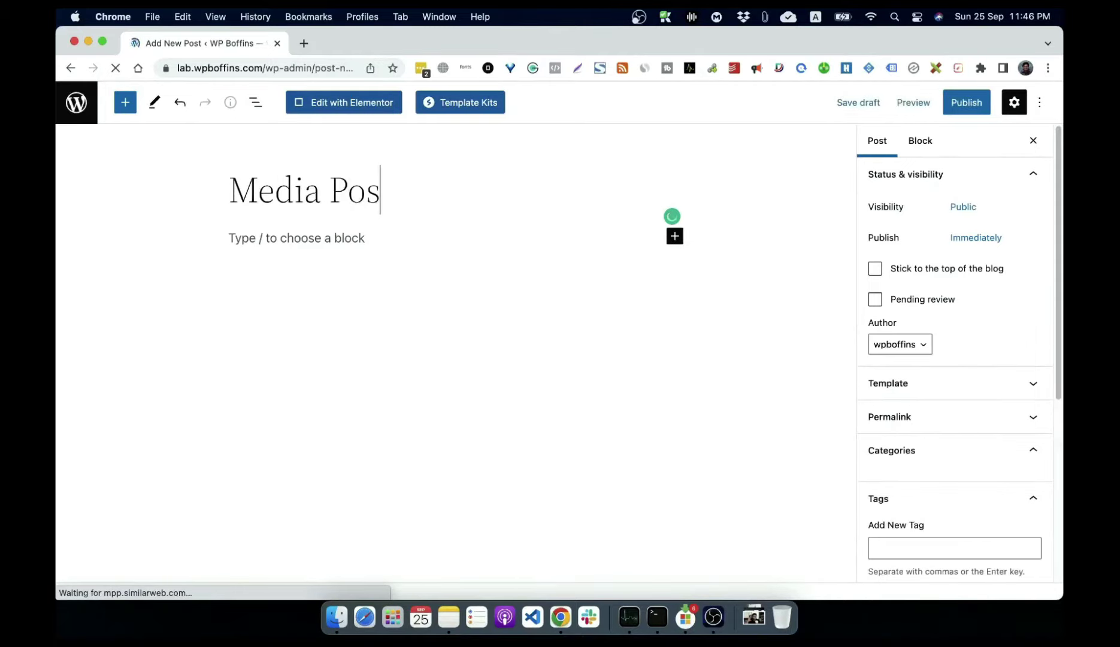
{"action": "key", "text": "Left"}
{"action": "key", "text": "Left"}
{"action": "key", "text": "Left"}
{"action": "key", "text": "Left"}
{"action": "key", "text": "Left"}
{"action": "key", "text": "Left"}
{"action": "key", "text": "Left"}
{"action": "key", "text": "Left"}
{"action": "key", "text": "Left"}
{"action": "key", "text": "Left"}
{"action": "type", "text": "Post with"}
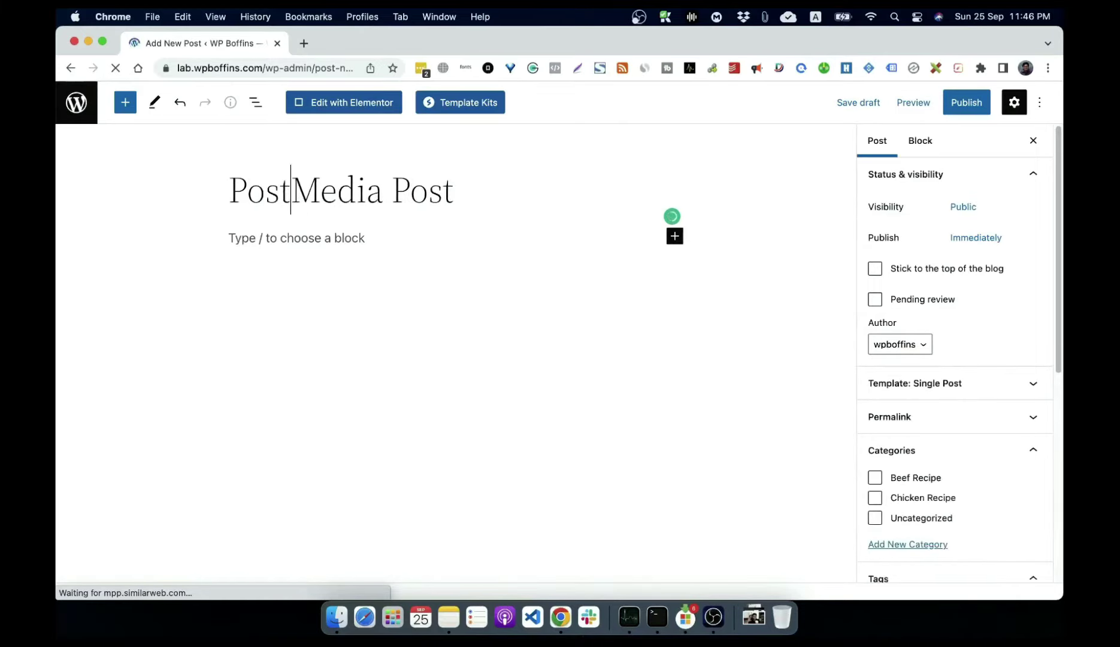
{"action": "key", "text": "Right"}
{"action": "key", "text": "Right"}
{"action": "key", "text": "Right"}
{"action": "key", "text": "Right"}
{"action": "key", "text": "Right"}
{"action": "key", "text": "Right"}
{"action": "key", "text": "Right"}
{"action": "key", "text": "Right"}
{"action": "key", "text": "Right"}
{"action": "key", "text": "Right"}
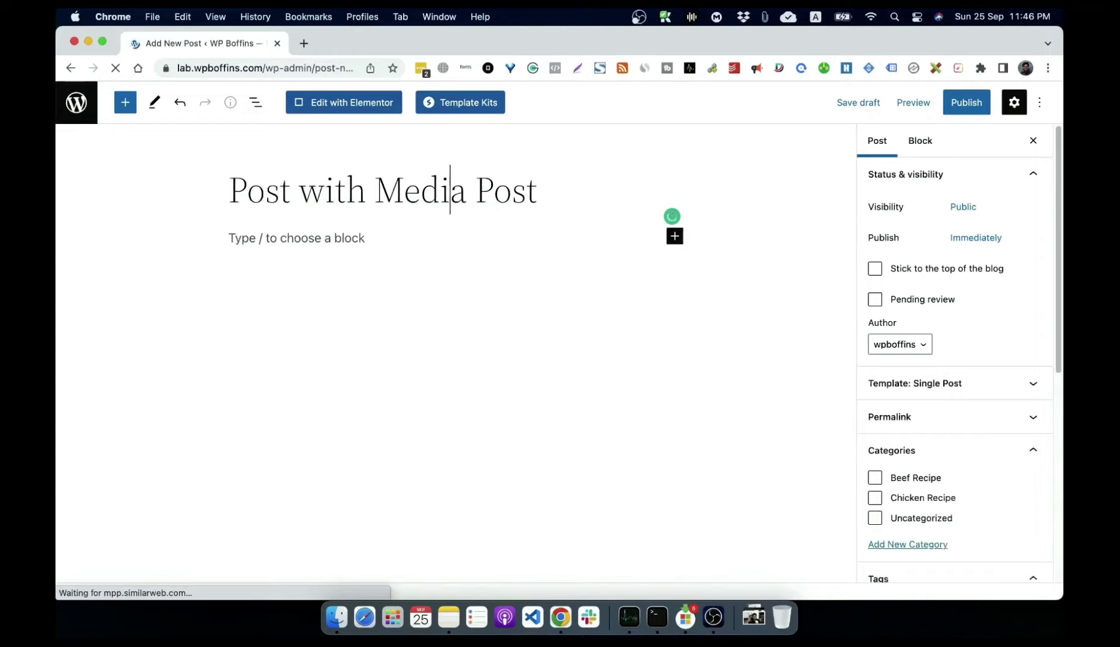
{"action": "key", "text": "BackSpace"}
{"action": "key", "text": "BackSpace"}
{"action": "key", "text": "BackSpace"}
{"action": "key", "text": "BackSpace"}
{"action": "key", "text": "BackSpace"}
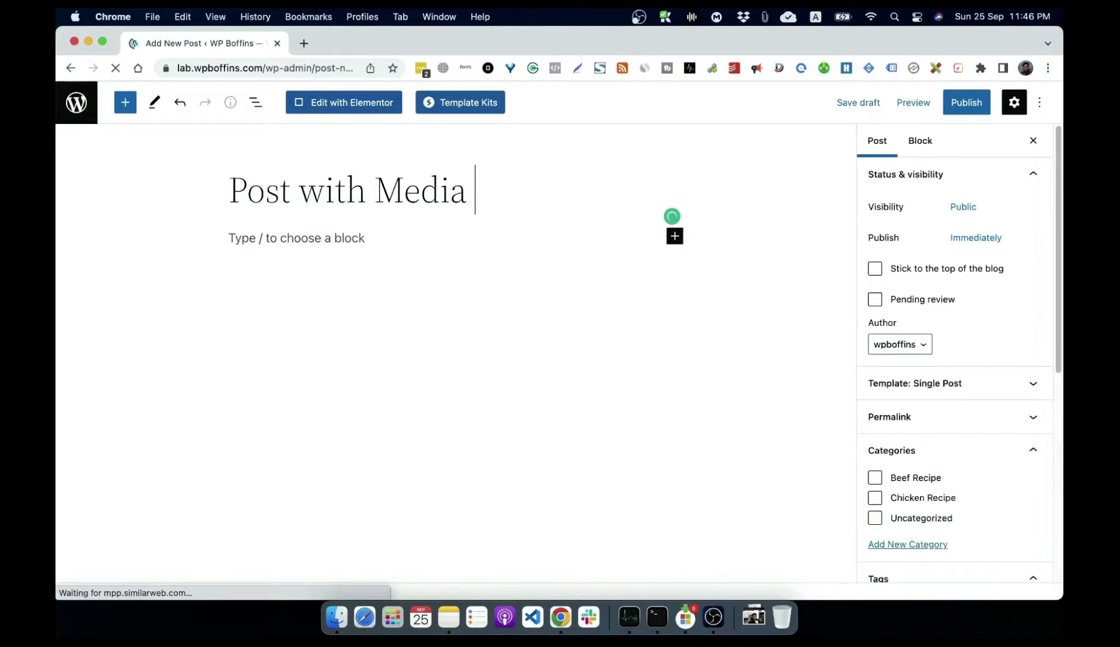
Step: Add an empty Image block below the title
{"action": "left_click", "coordinate": [335, 236]}
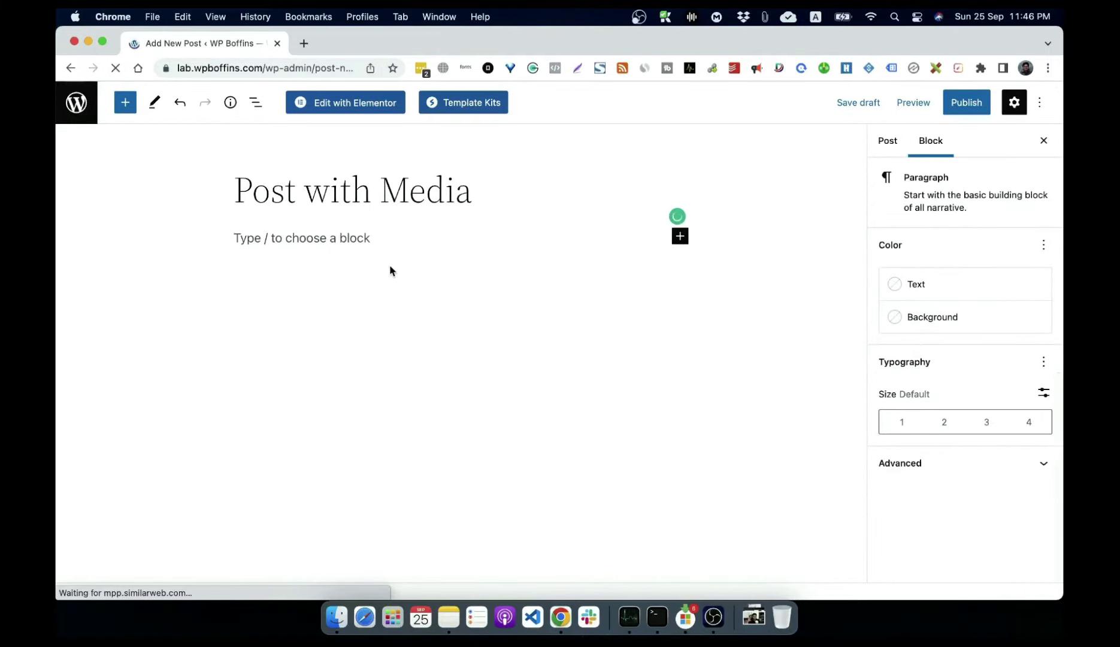
{"action": "left_click", "coordinate": [681, 237]}
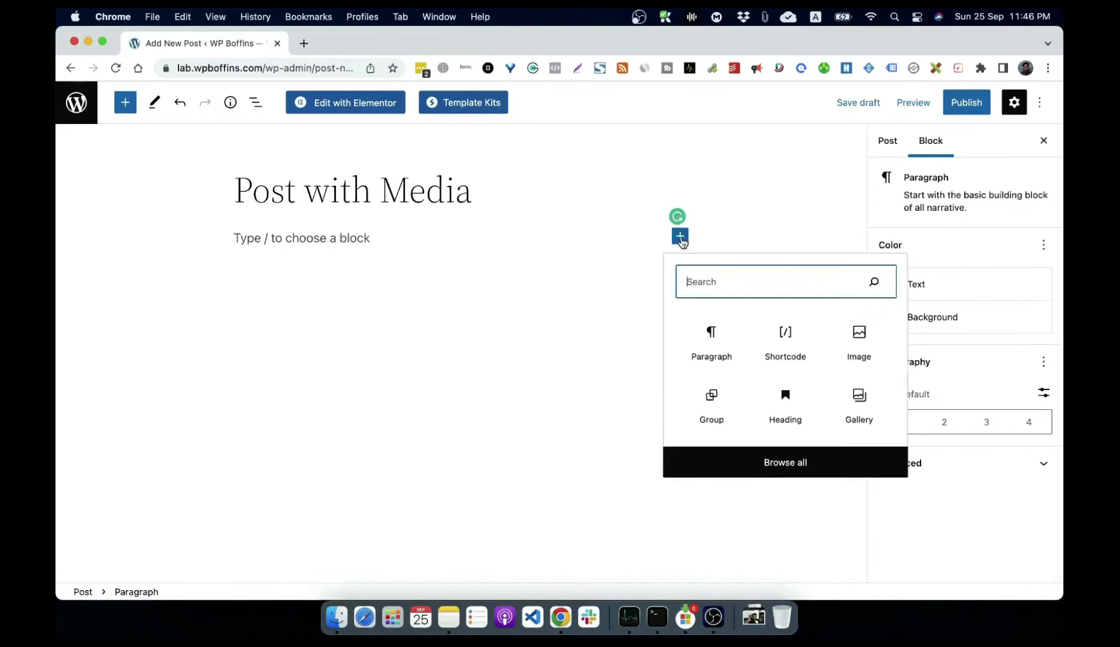
{"action": "left_click", "coordinate": [859, 342]}
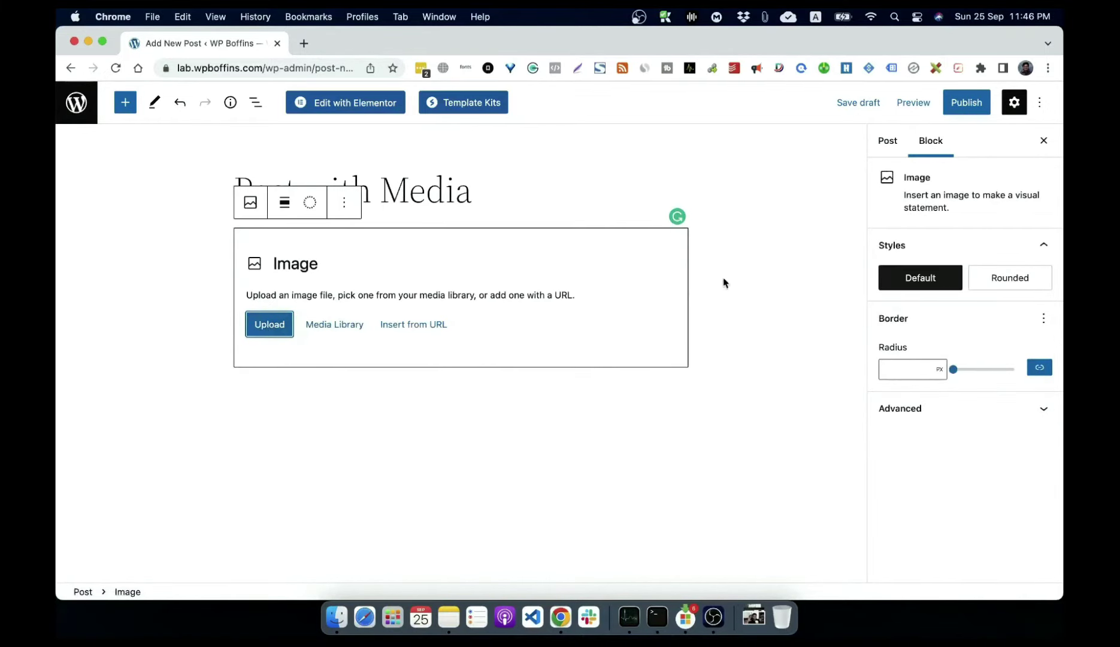
Step: Insert a File block under the Image block by searching the inserter for 'fil'
{"action": "left_click", "coordinate": [598, 203]}
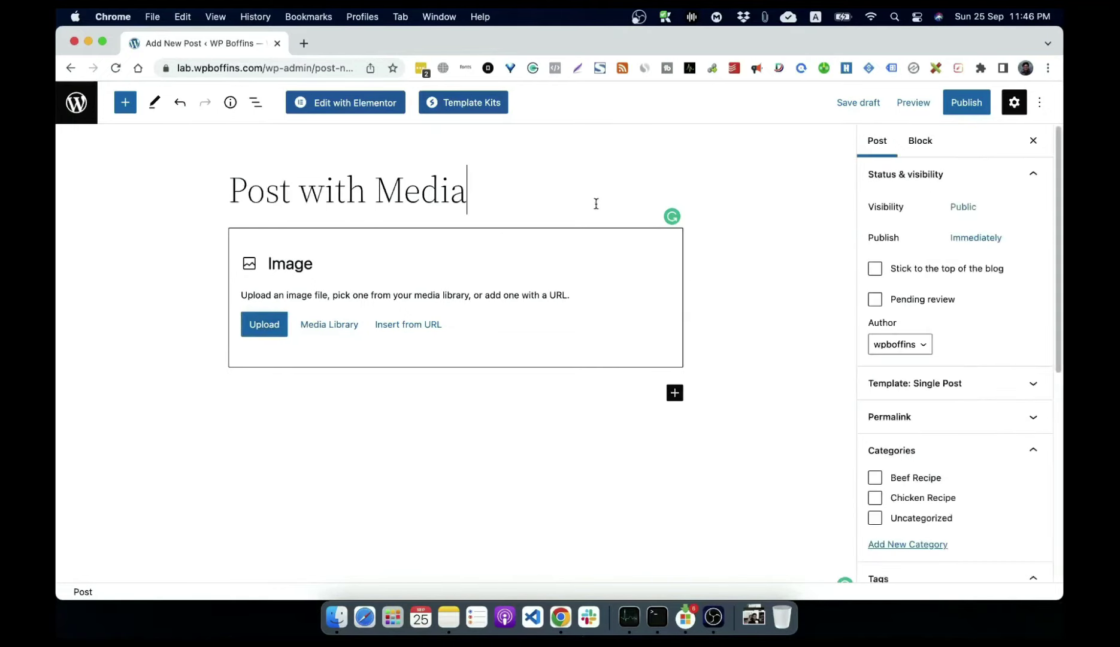
{"action": "left_click", "coordinate": [673, 393]}
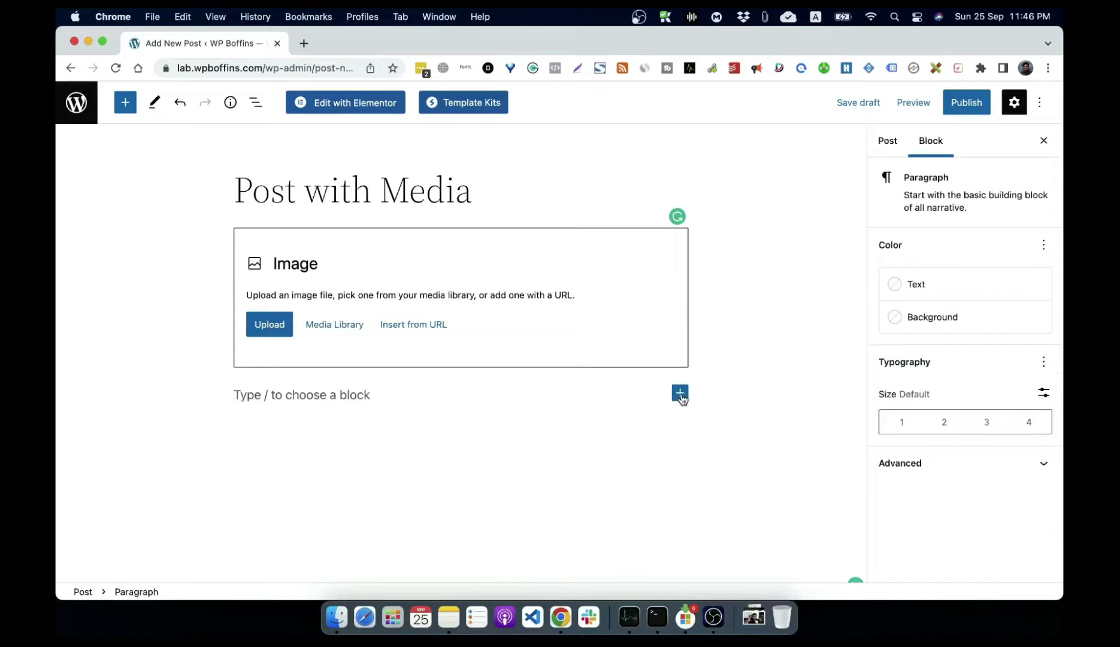
{"action": "left_click", "coordinate": [679, 394]}
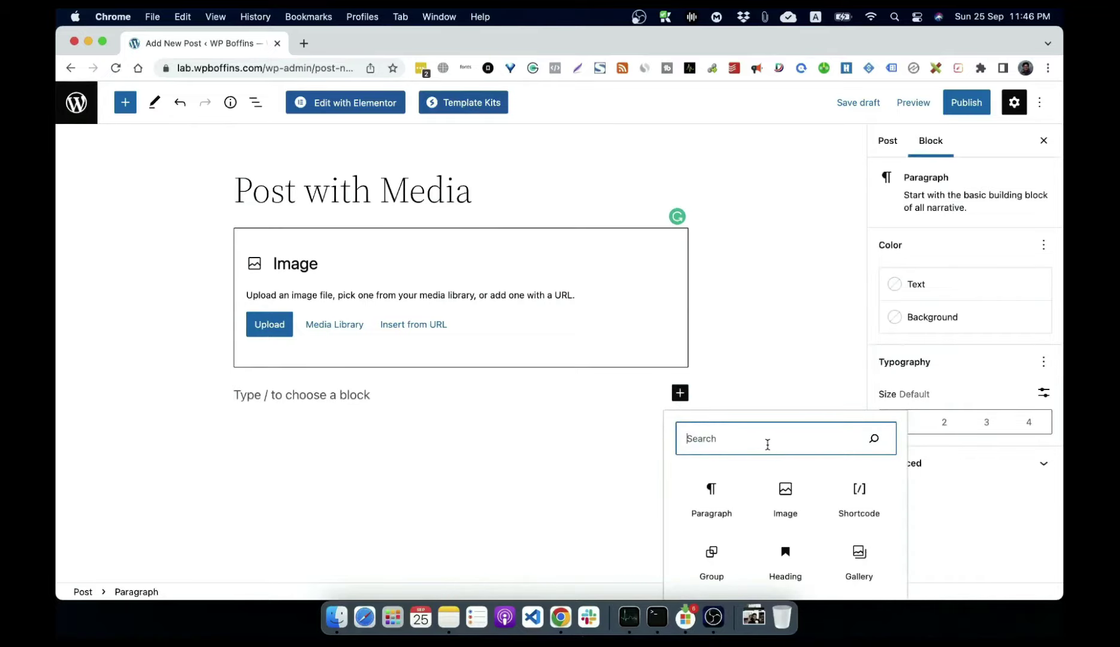
{"action": "type", "text": "fil"}
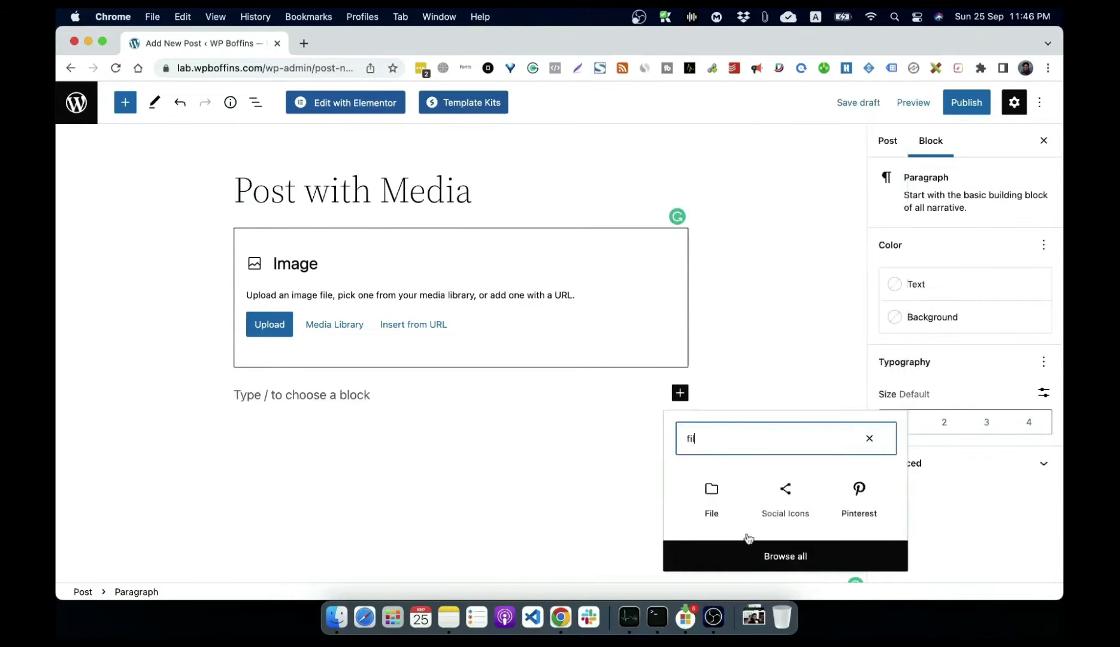
{"action": "left_click", "coordinate": [712, 506]}
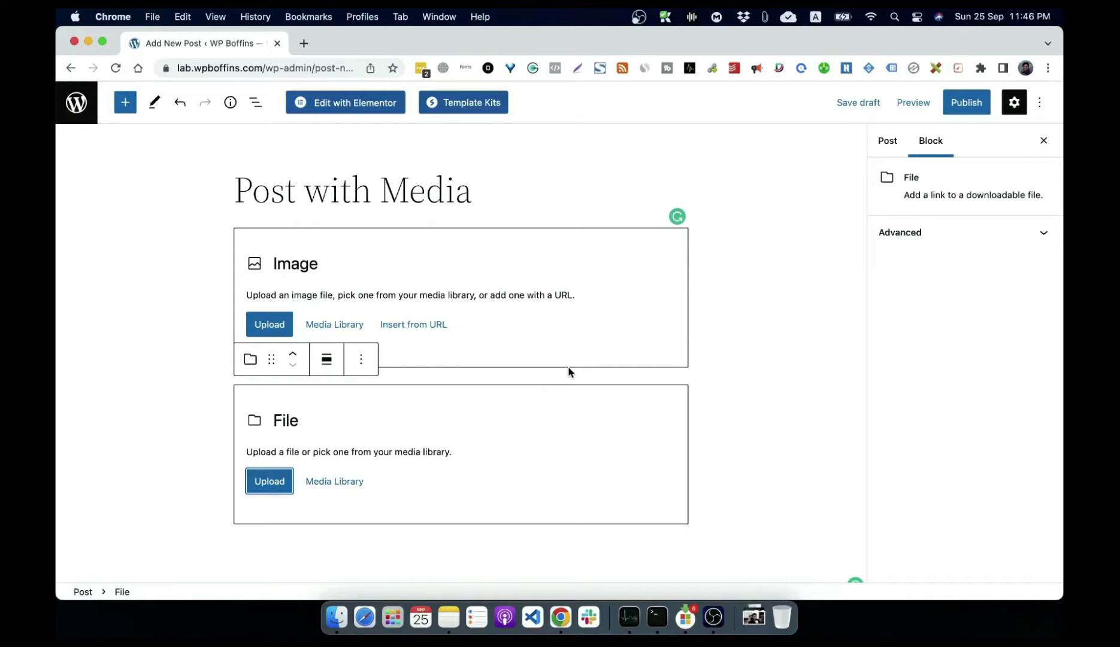
{"action": "left_click", "coordinate": [738, 377]}
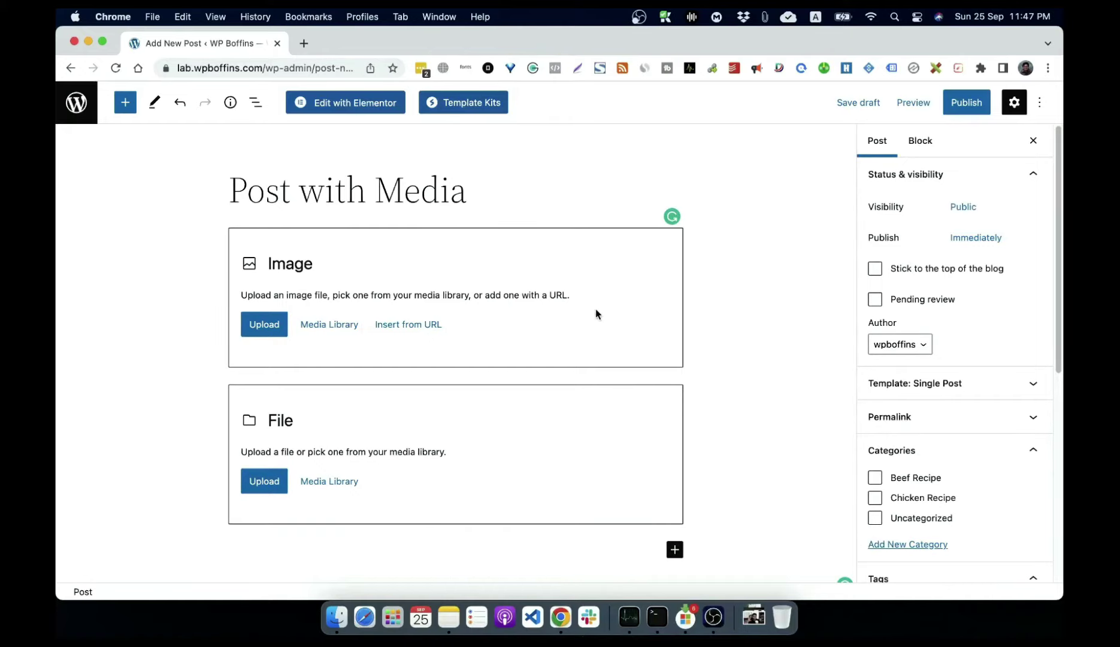
Step: Upload SiRUH7HZh0M-HD.jpg from the computer into the Image block
{"action": "left_click", "coordinate": [264, 329]}
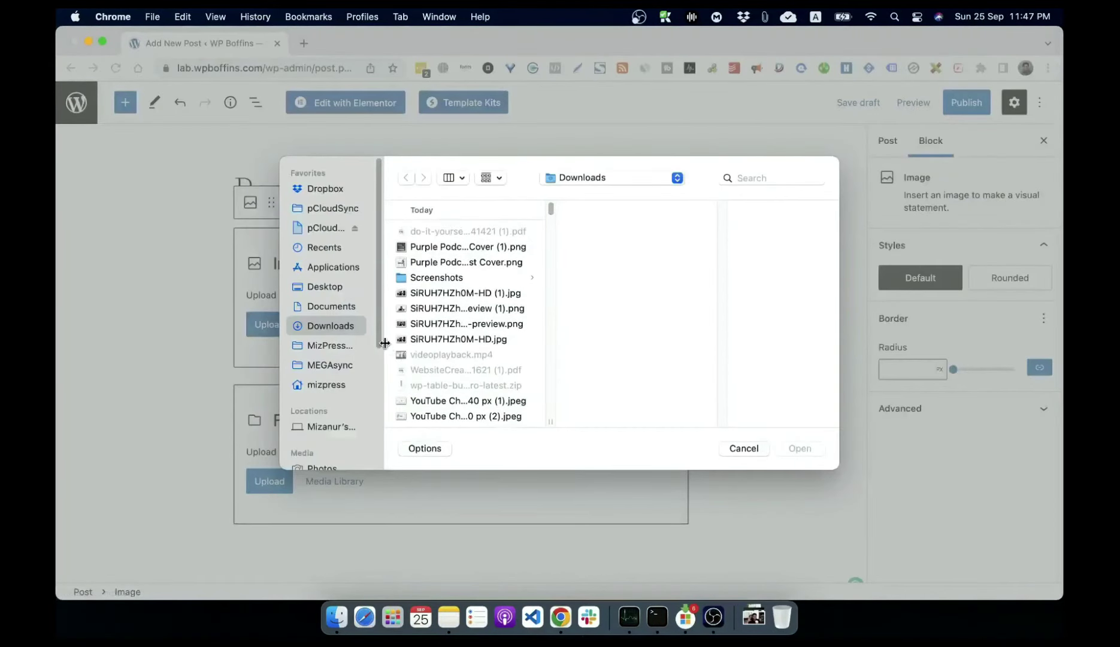
{"action": "left_click", "coordinate": [454, 339]}
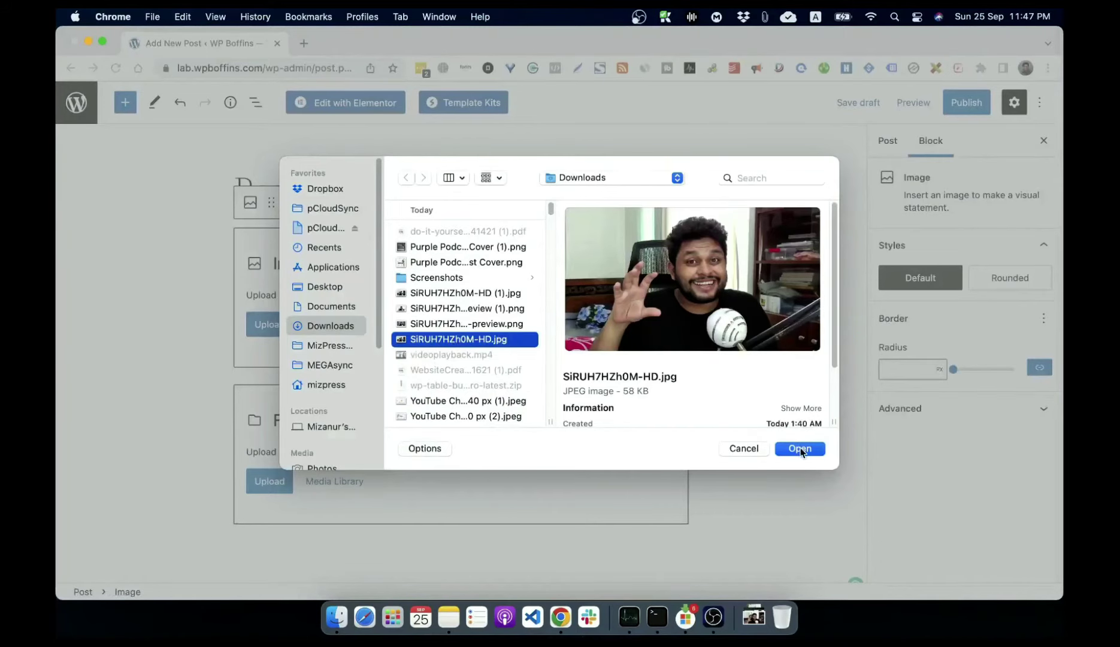
{"action": "left_click", "coordinate": [800, 449]}
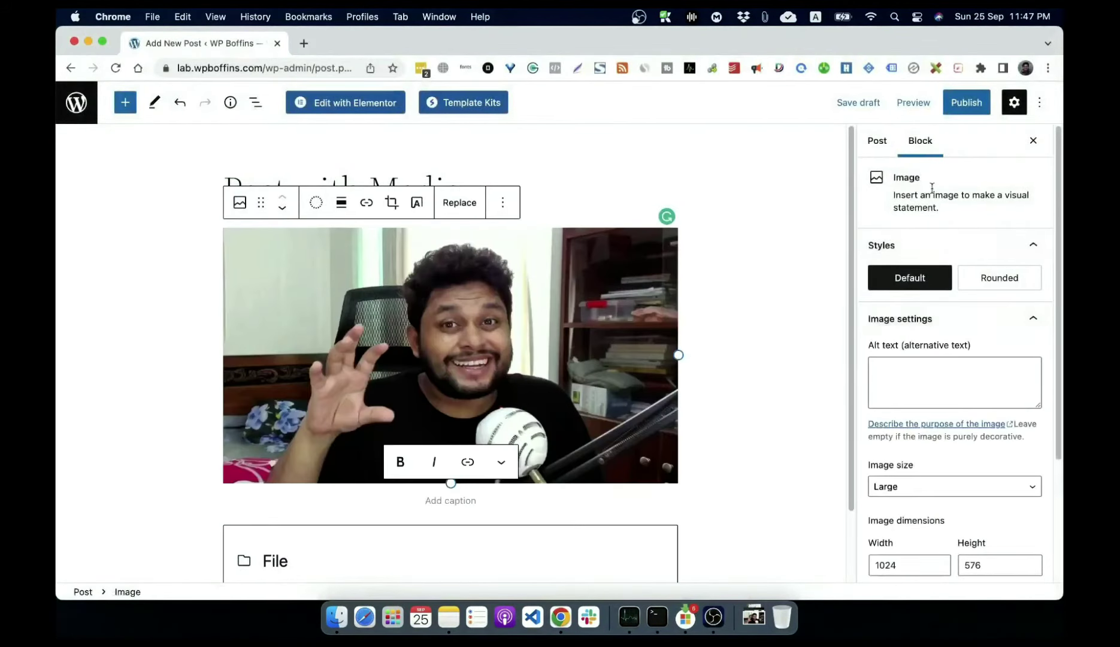
Step: Publish the 'Post with Media' post
{"action": "left_click", "coordinate": [968, 114]}
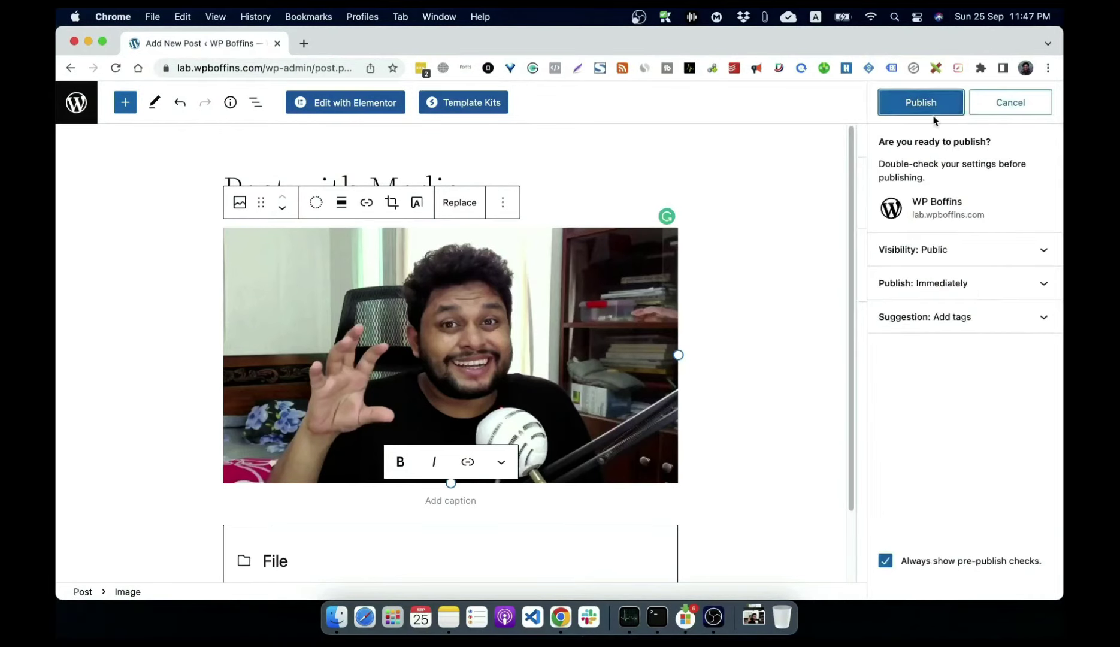
{"action": "left_click", "coordinate": [931, 112]}
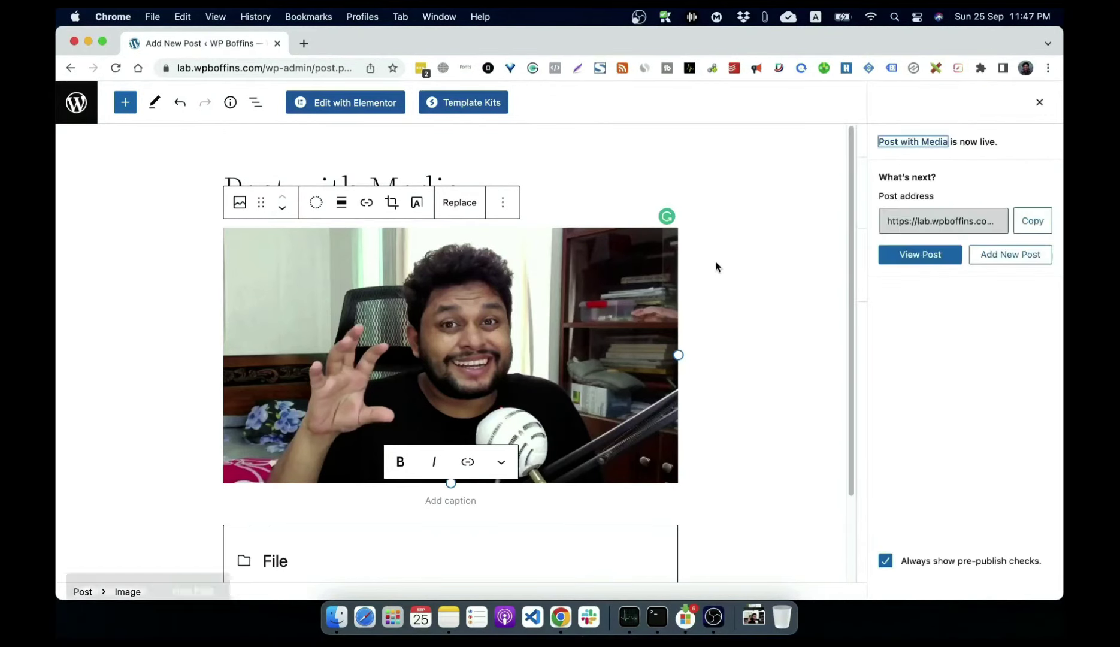
{"action": "left_click", "coordinate": [190, 568]}
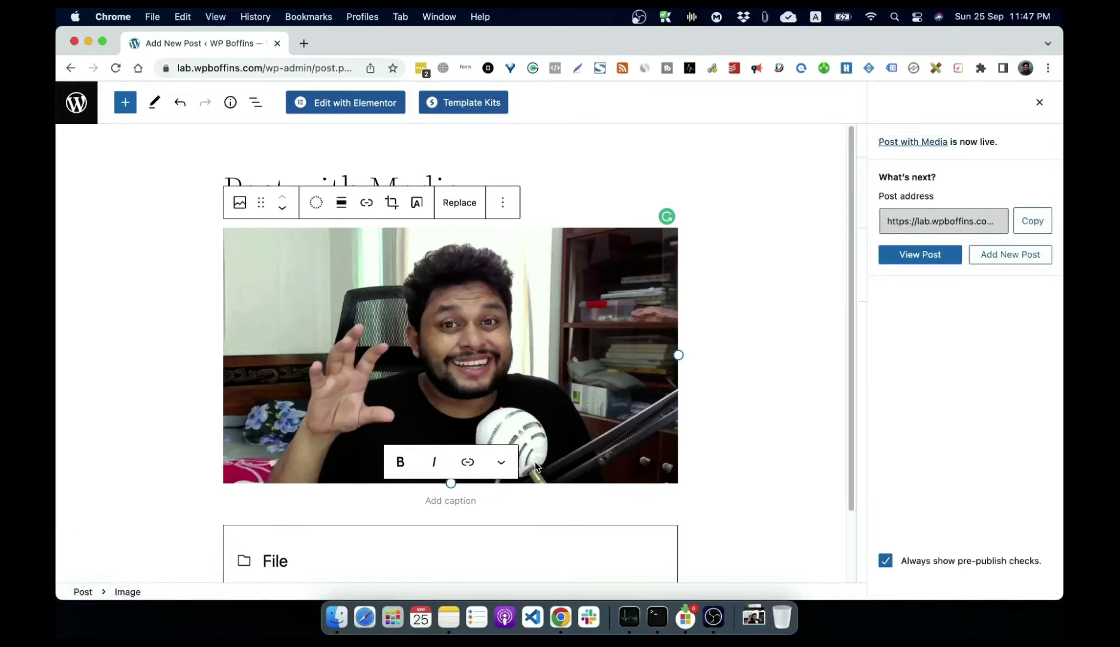
Step: View the published post, then inspect the uploaded photo's details in the Media Library and close them
{"action": "left_click", "coordinate": [796, 226]}
{"action": "left_click", "coordinate": [943, 259]}
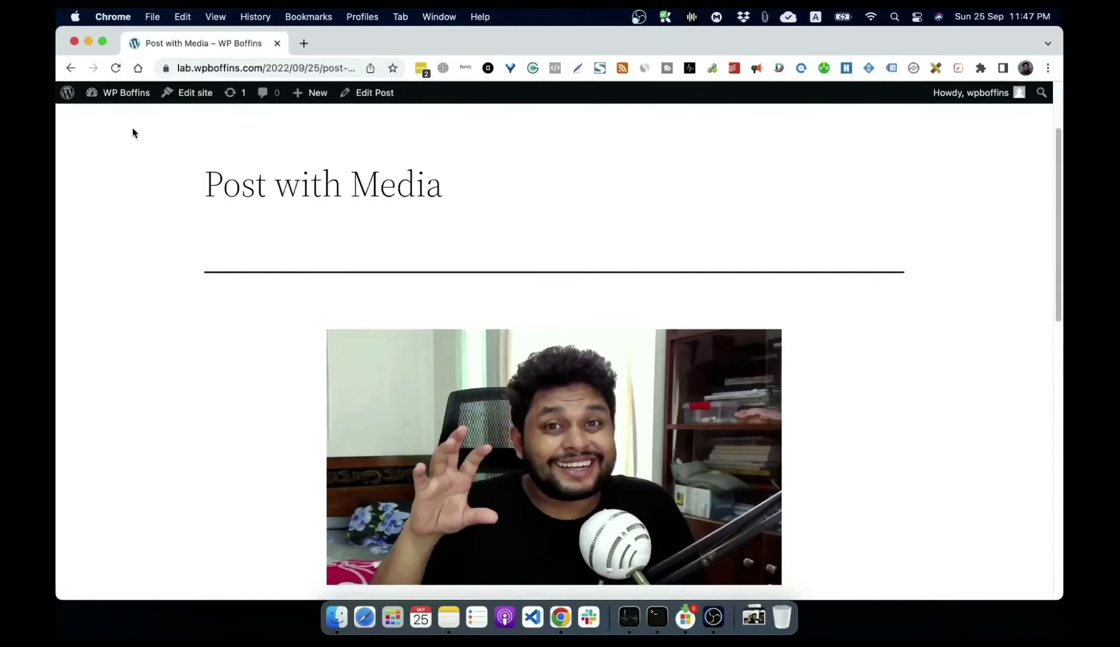
{"action": "left_click", "coordinate": [126, 103]}
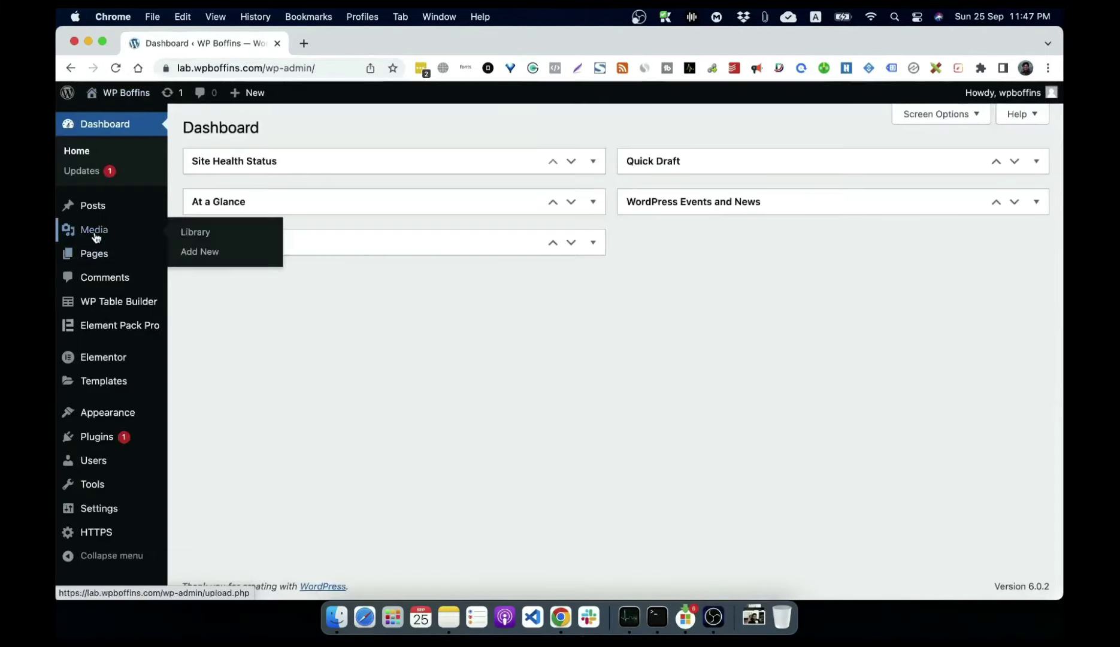
{"action": "left_click", "coordinate": [203, 232]}
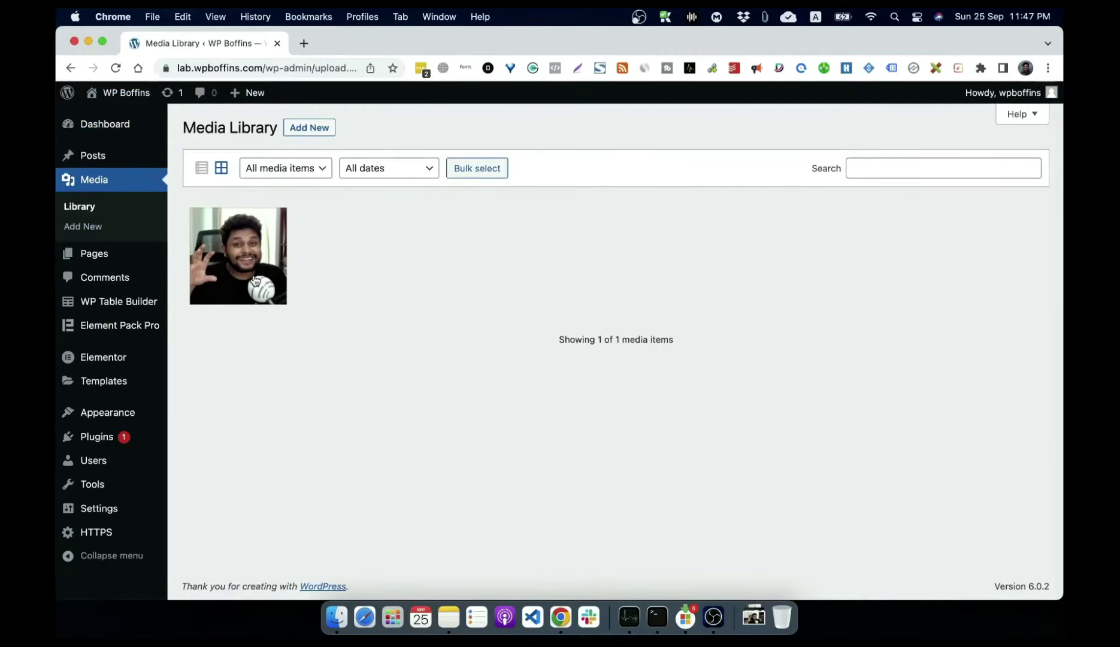
{"action": "left_click", "coordinate": [245, 285]}
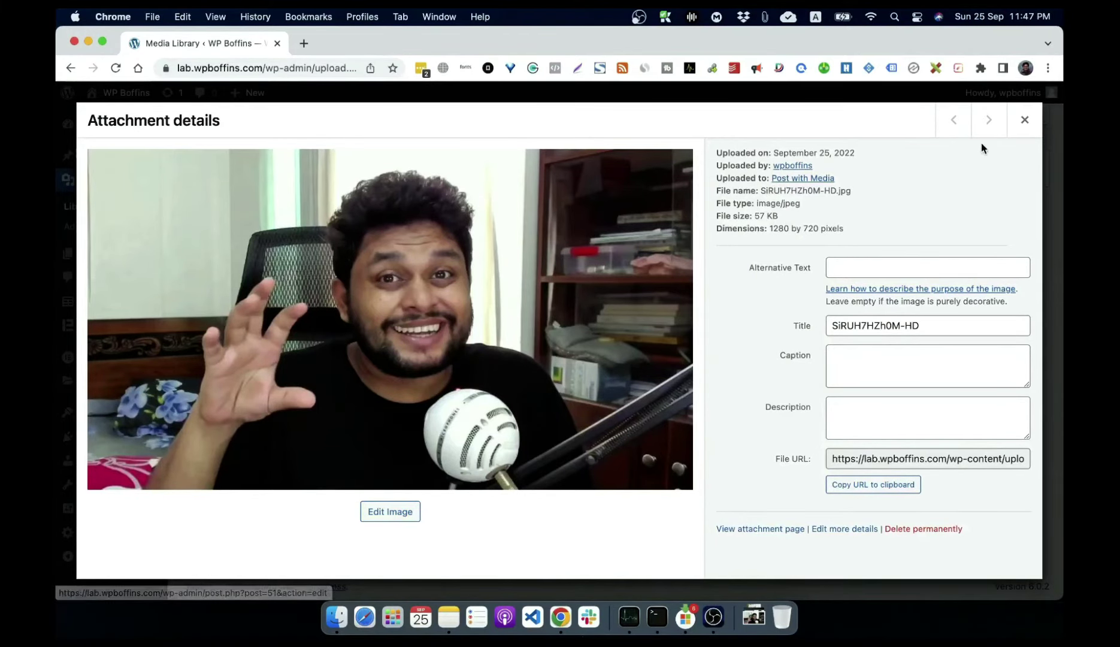
{"action": "left_click", "coordinate": [1024, 120]}
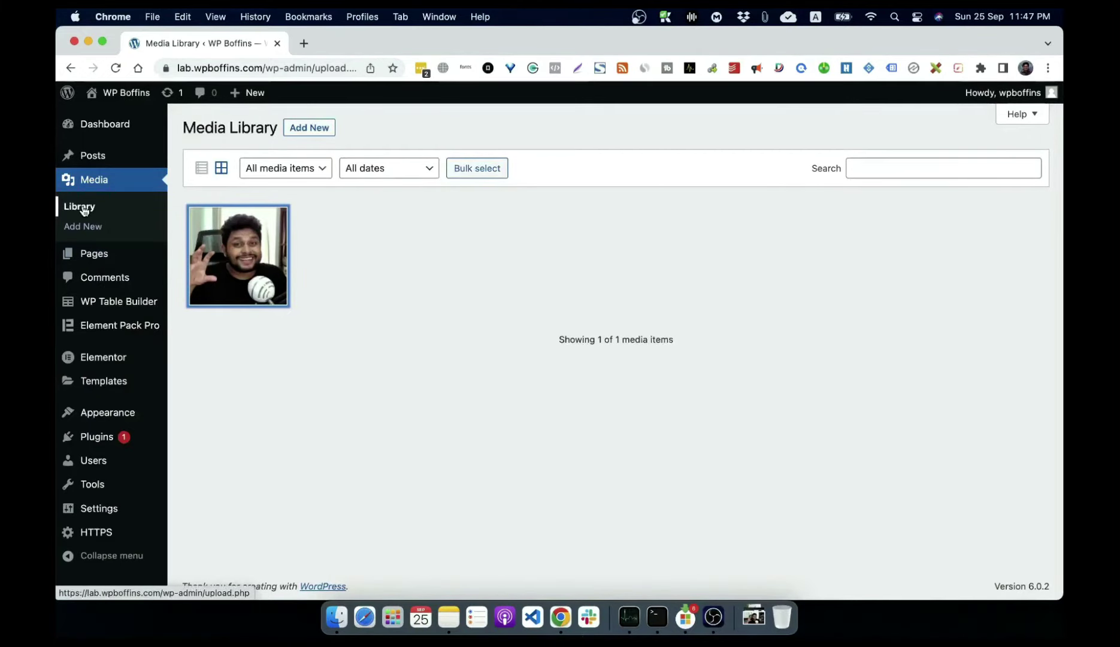
Step: Upload 'YouTube Channel Art 2560x1440 px.jpeg' to the Media Library
{"action": "left_click", "coordinate": [312, 130]}
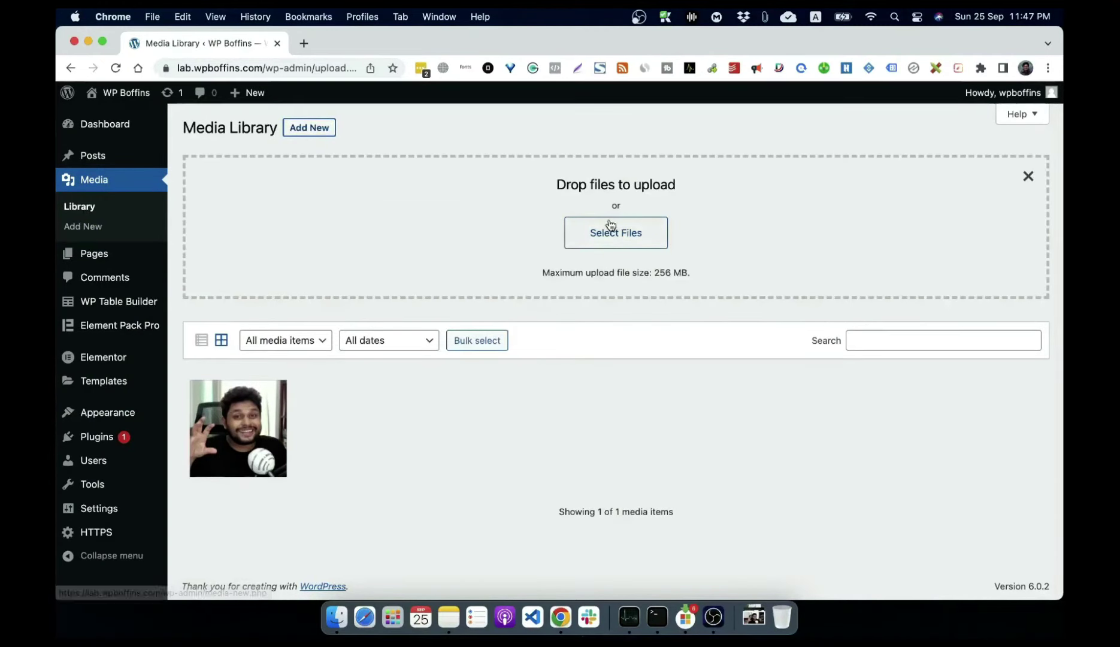
{"action": "left_click", "coordinate": [603, 241]}
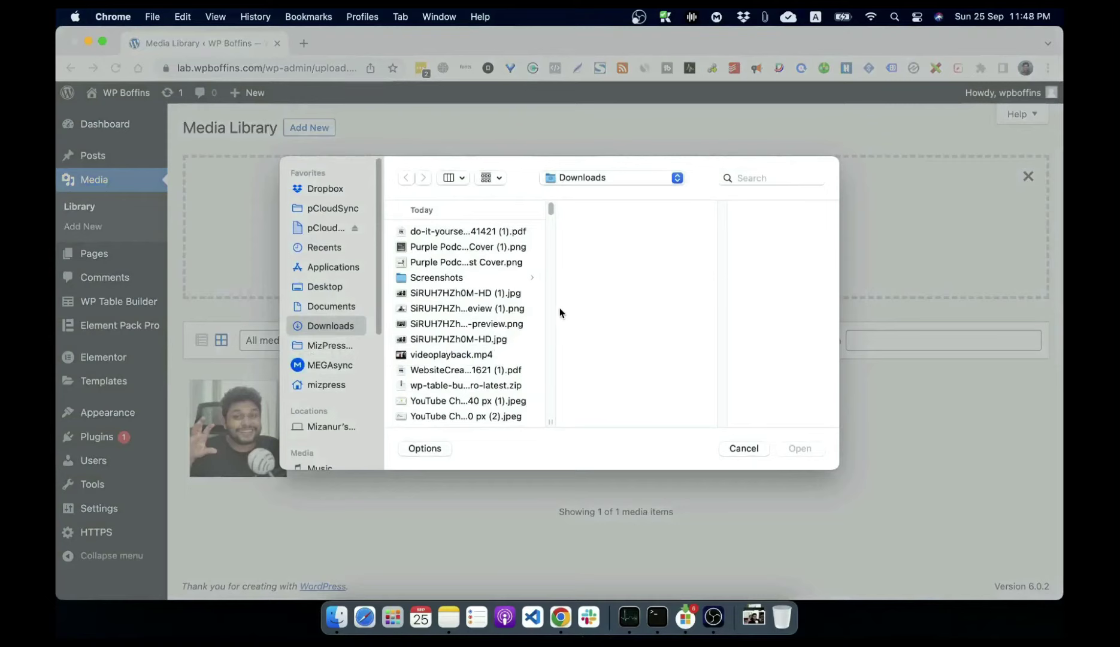
{"action": "scroll", "coordinate": [524, 333], "scroll_direction": "down", "scroll_amount": 3}
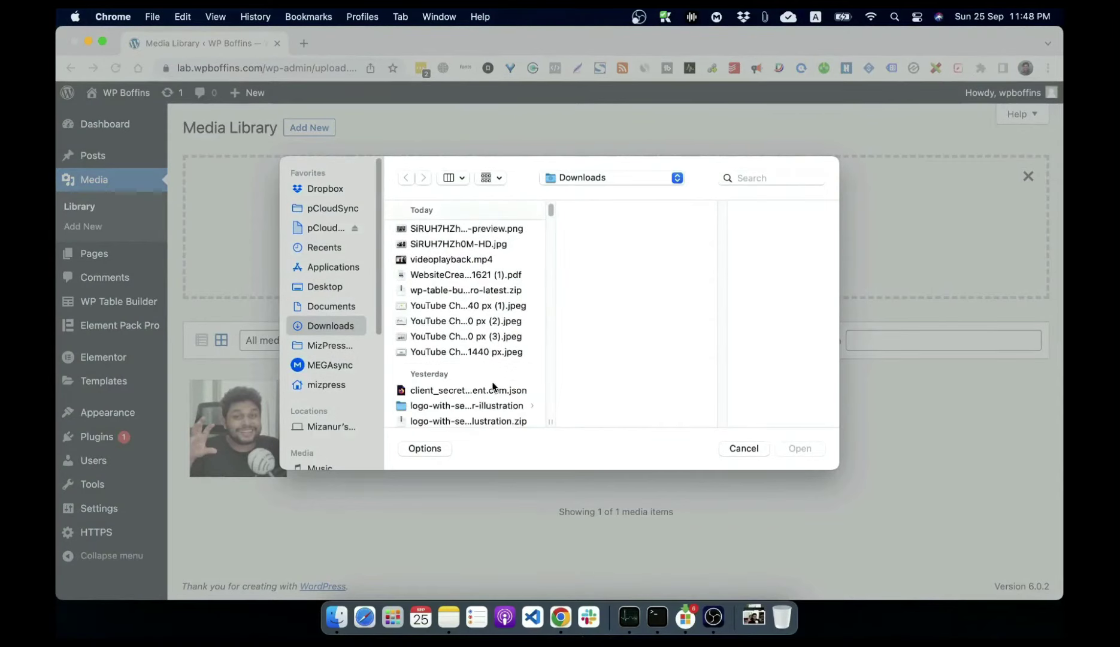
{"action": "left_click", "coordinate": [509, 353]}
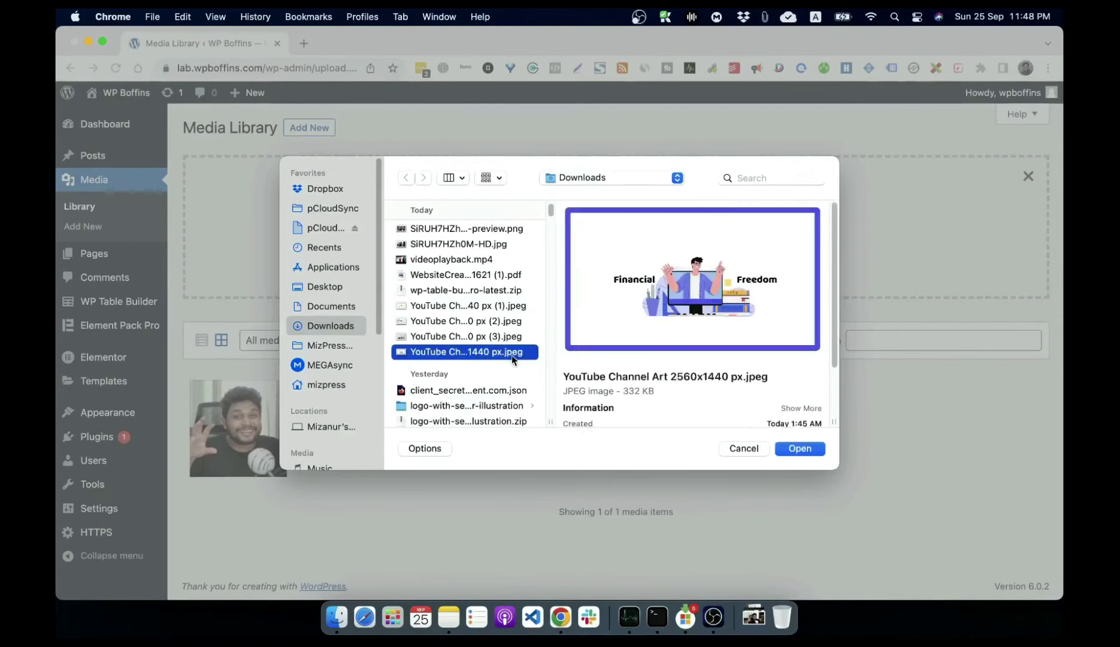
{"action": "left_click", "coordinate": [803, 450]}
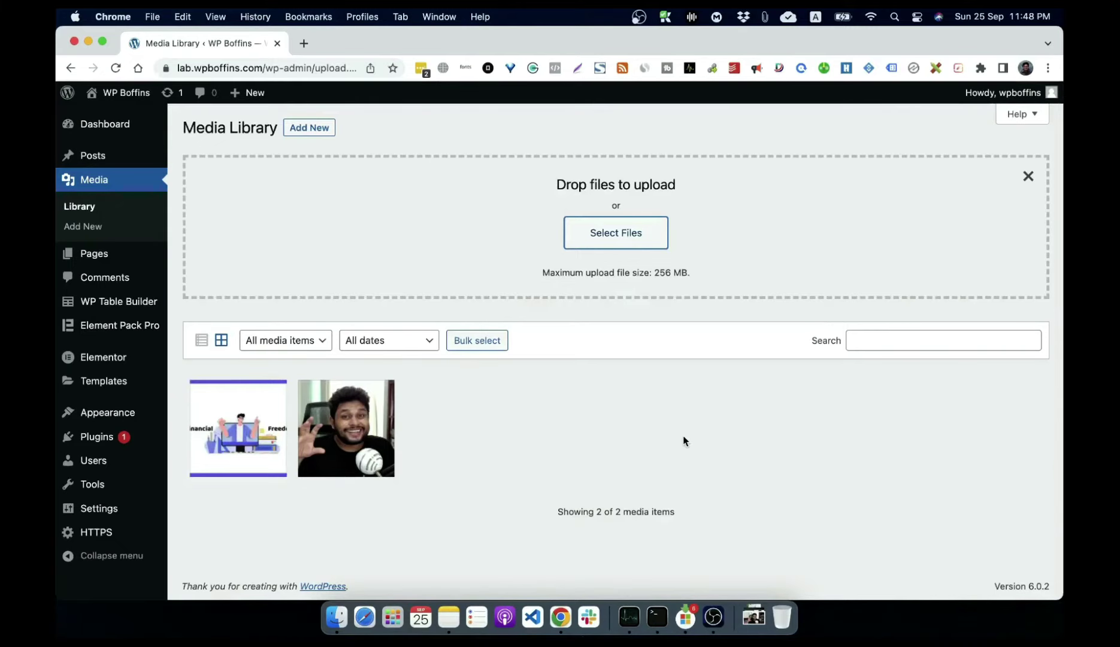
Step: Review the new image's details, then go to All Posts
{"action": "left_click", "coordinate": [253, 431]}
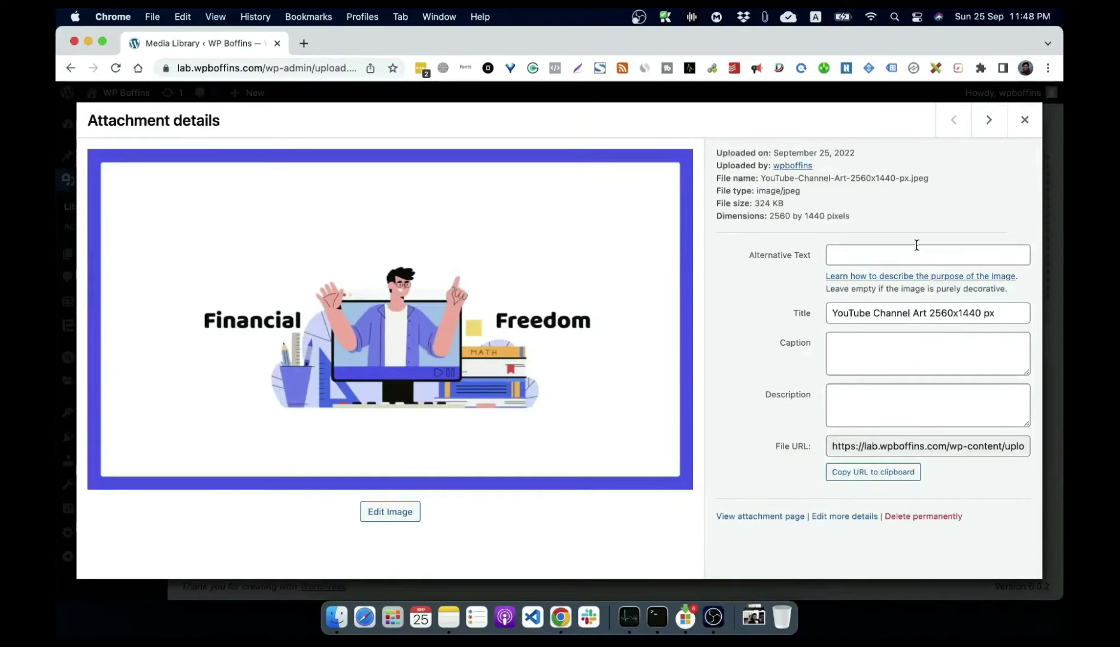
{"action": "left_click", "coordinate": [1024, 120]}
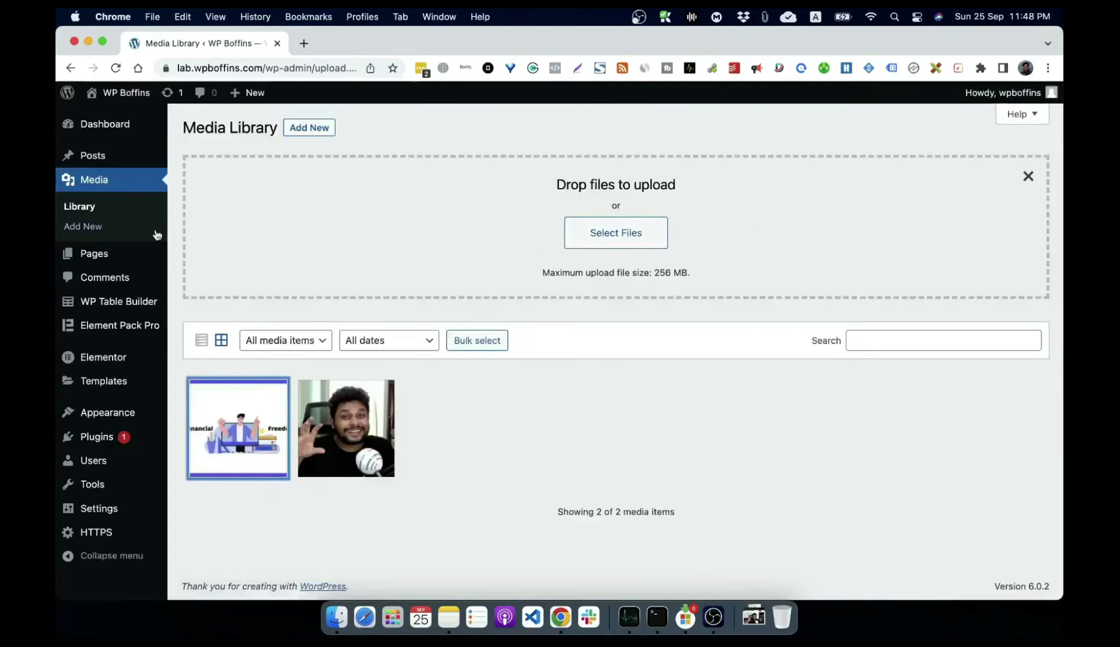
{"action": "left_click", "coordinate": [103, 157]}
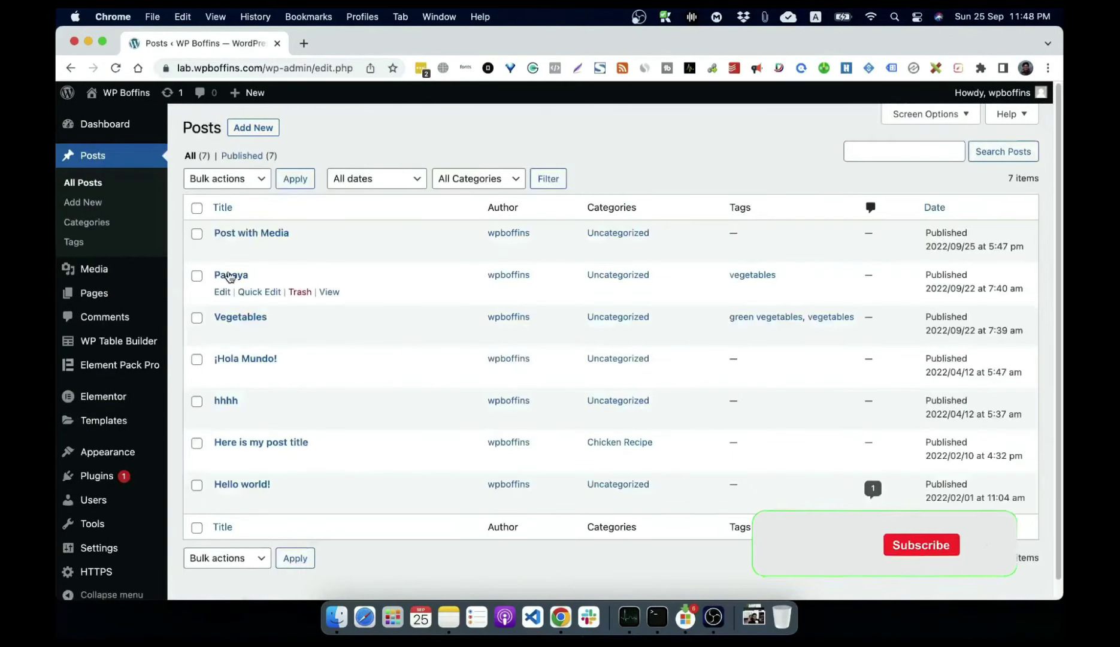
Step: Add an Image block with the Financial Freedom library image to the Papaya post
{"action": "left_click", "coordinate": [230, 276]}
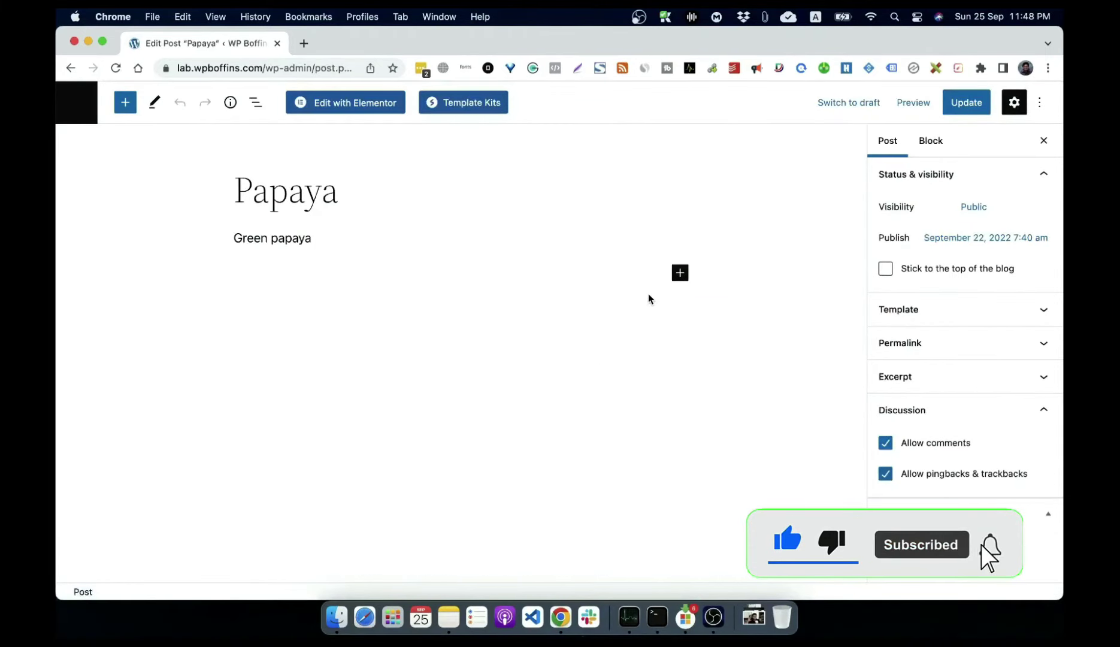
{"action": "left_click", "coordinate": [680, 274]}
{"action": "left_click", "coordinate": [785, 389]}
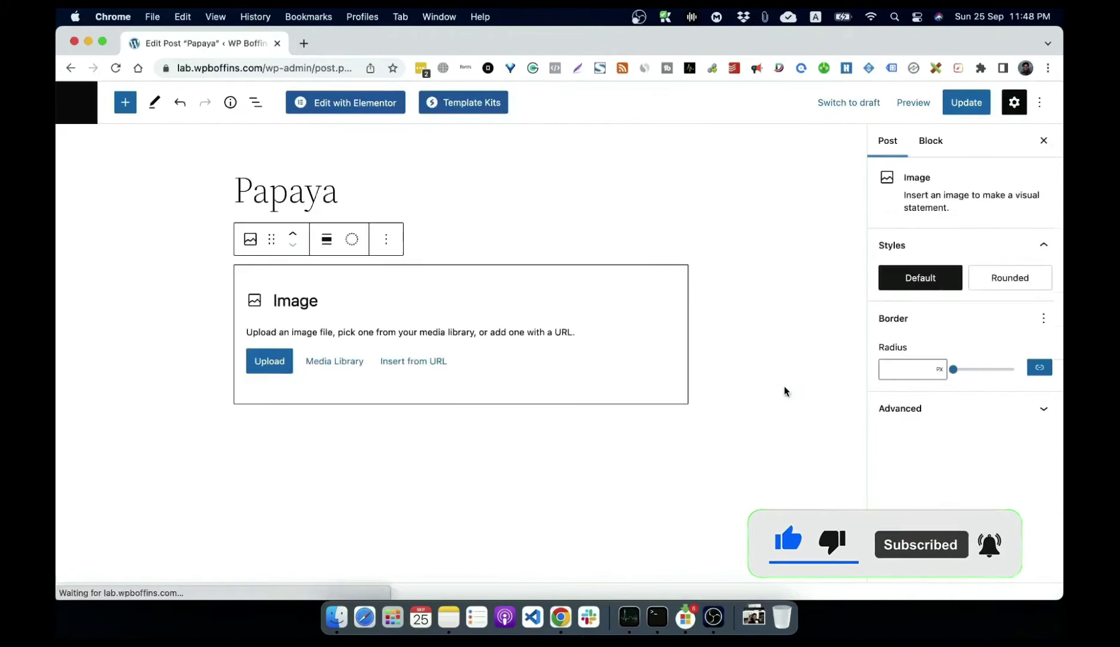
{"action": "left_click", "coordinate": [334, 363]}
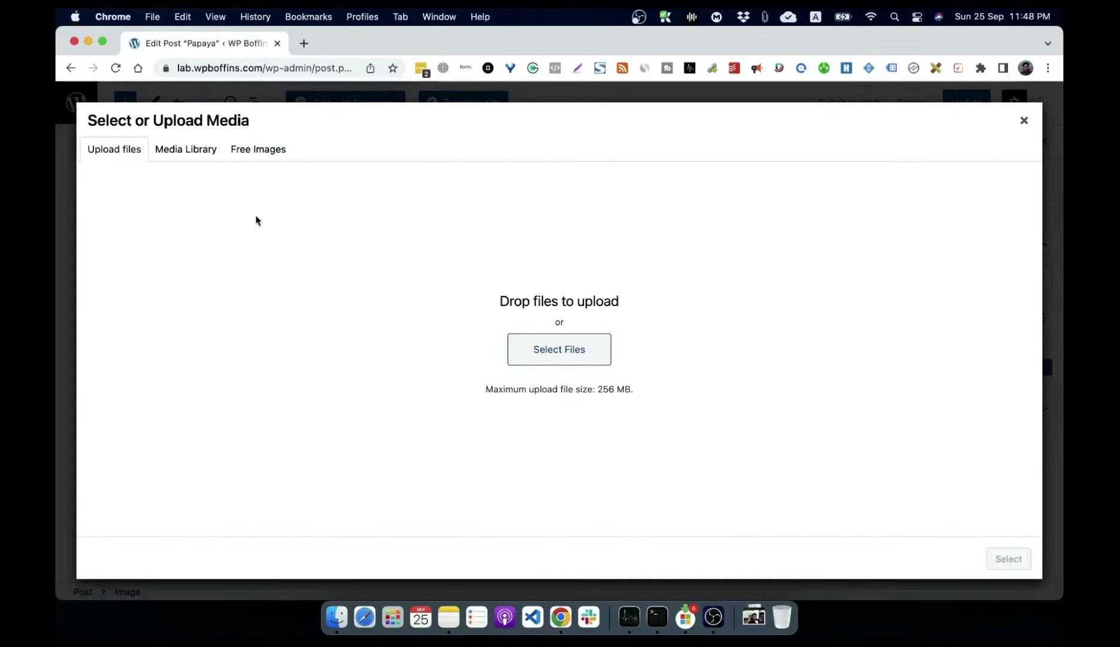
{"action": "left_click", "coordinate": [187, 154]}
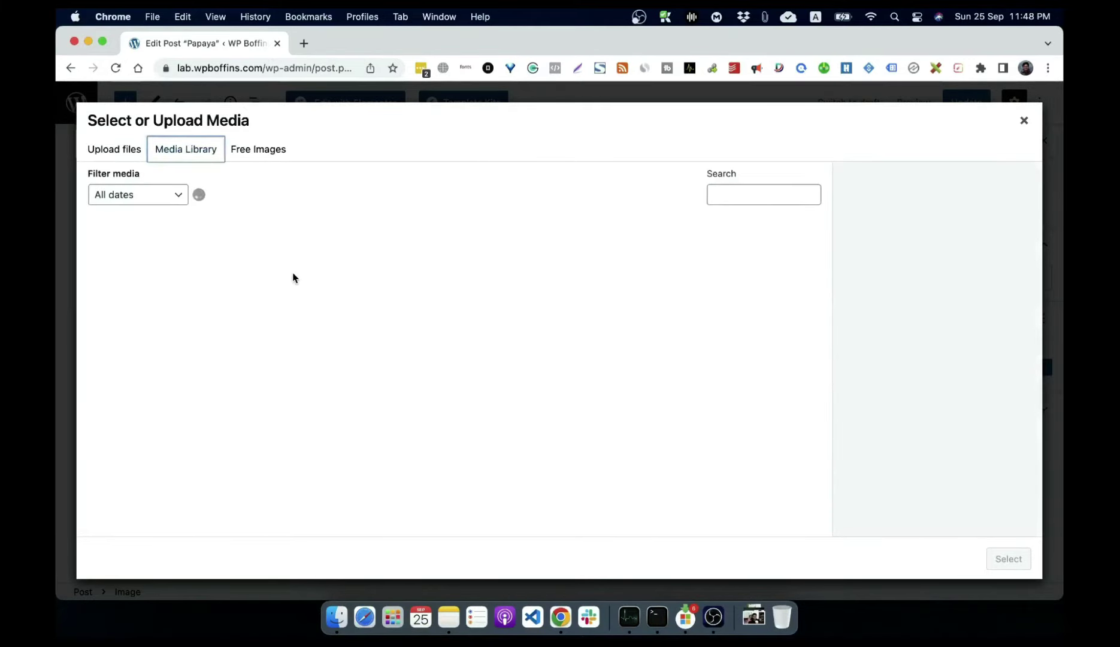
{"action": "left_click", "coordinate": [162, 288]}
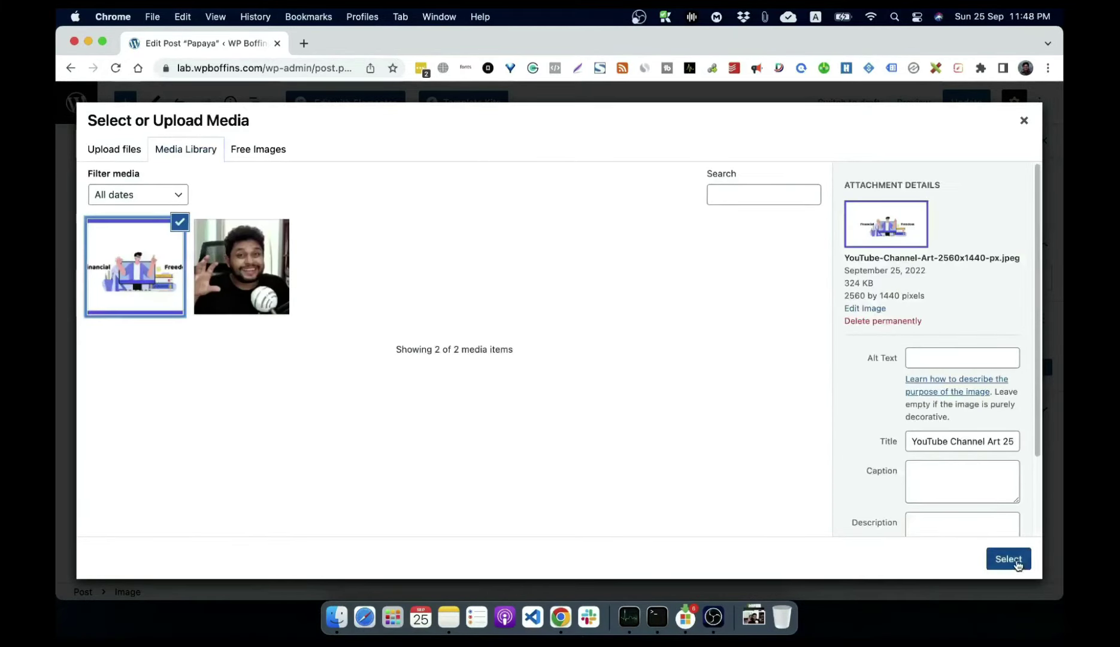
{"action": "left_click", "coordinate": [1012, 560]}
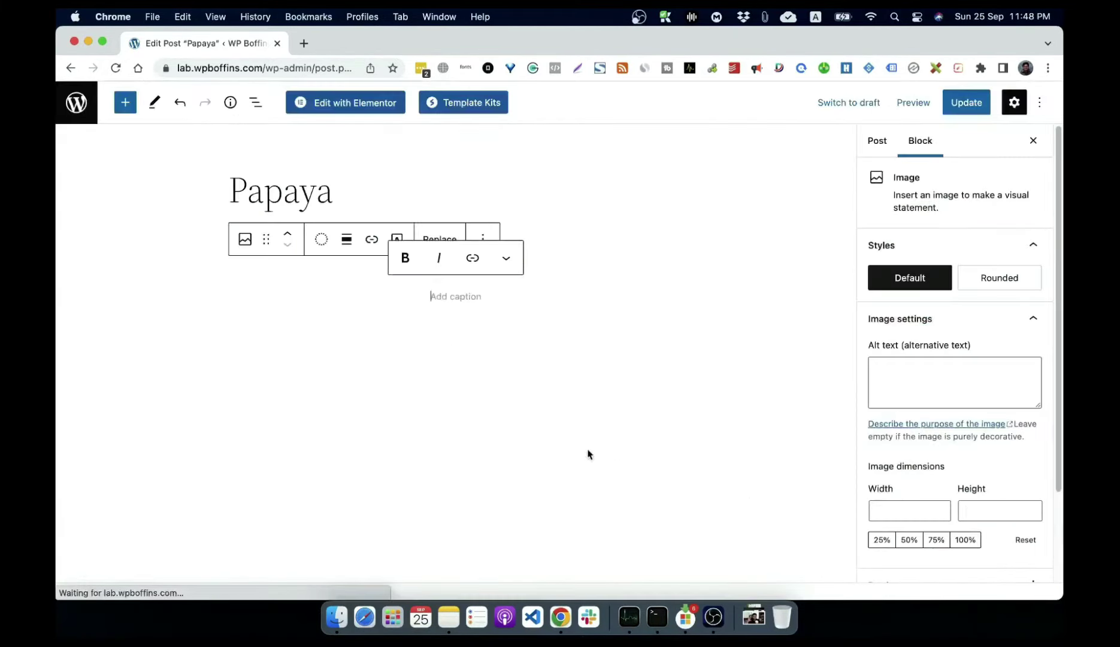
Step: Update the Papaya post and view it on the site
{"action": "left_click", "coordinate": [969, 106]}
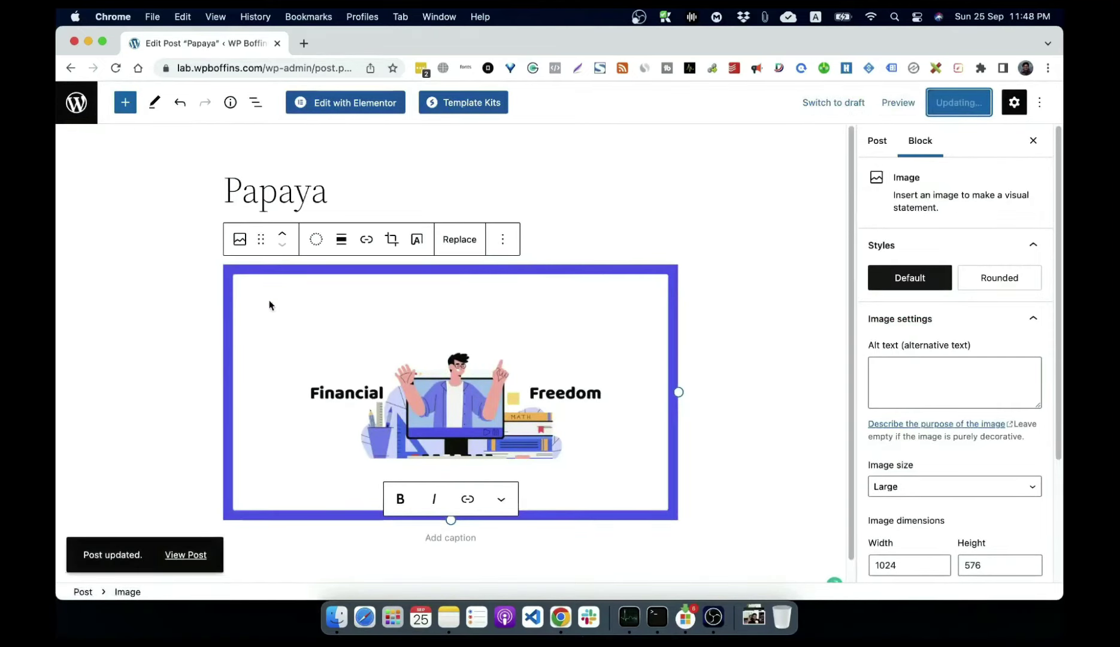
{"action": "left_click", "coordinate": [185, 555]}
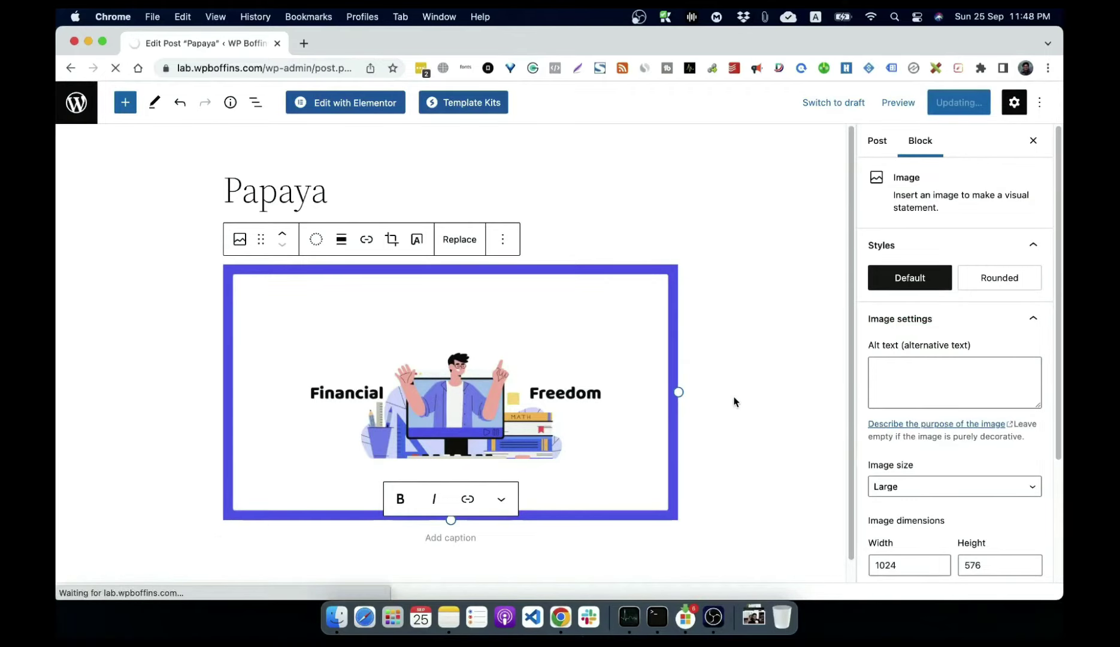
{"action": "scroll", "coordinate": [735, 401], "scroll_direction": "down", "scroll_amount": 8}
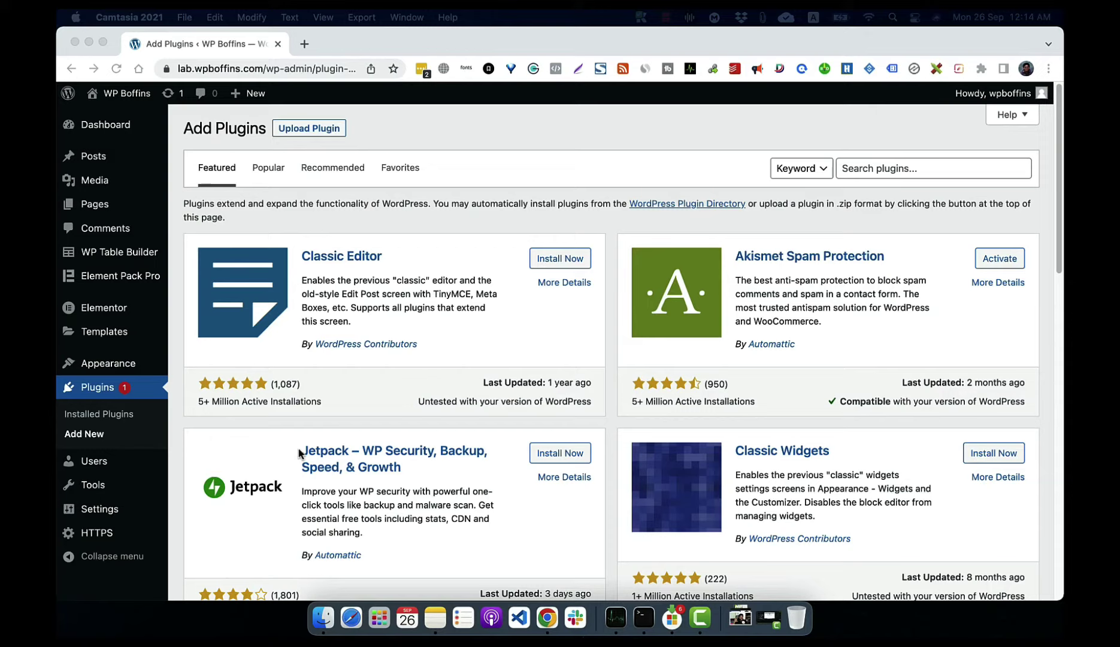
Step: Install Classic Editor from the Add Plugins screen and activate it
{"action": "left_click", "coordinate": [554, 260]}
{"action": "left_click", "coordinate": [551, 260]}
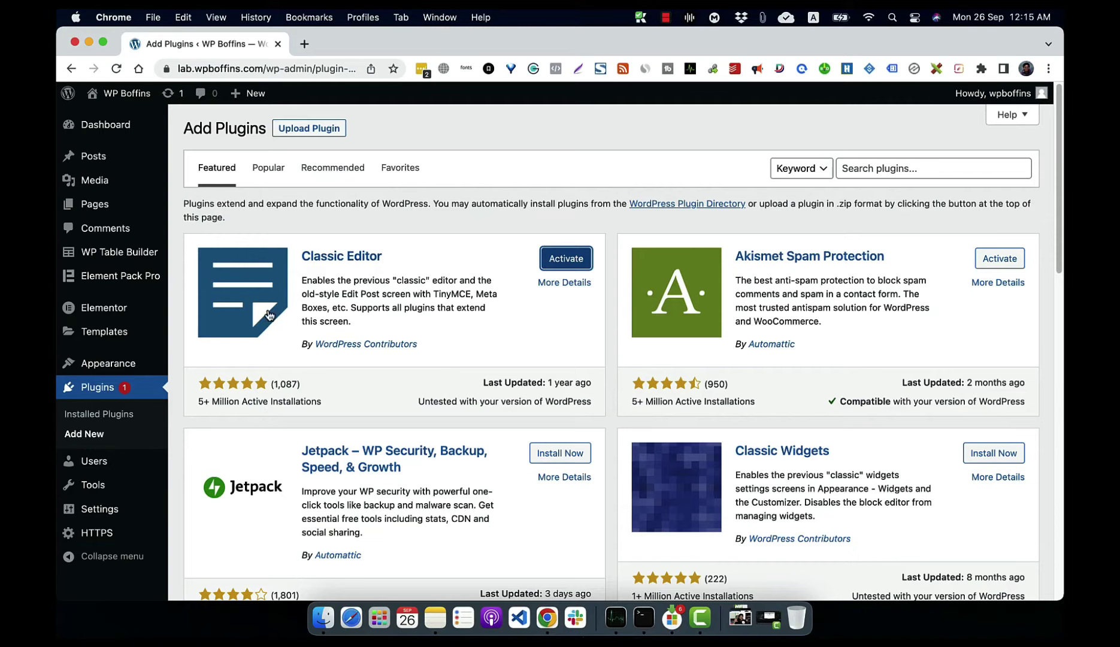
{"action": "left_click", "coordinate": [562, 259]}
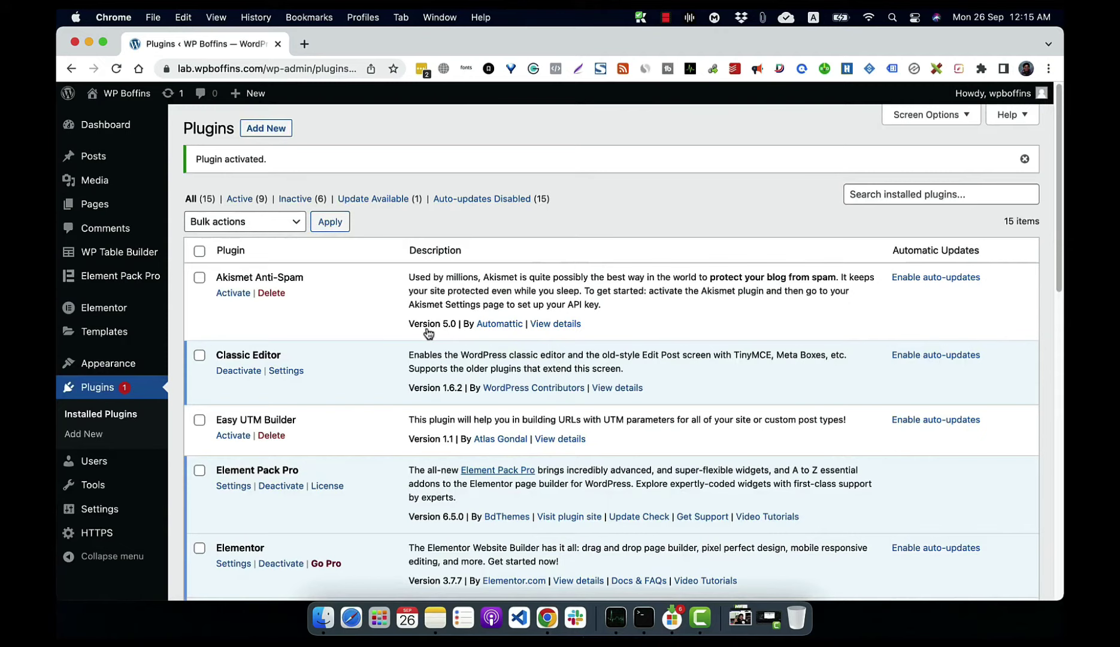
Step: Confirm Settings > Writing uses Classic editor as default for all users, then go to All Posts
{"action": "mouse_move", "coordinate": [111, 518]}
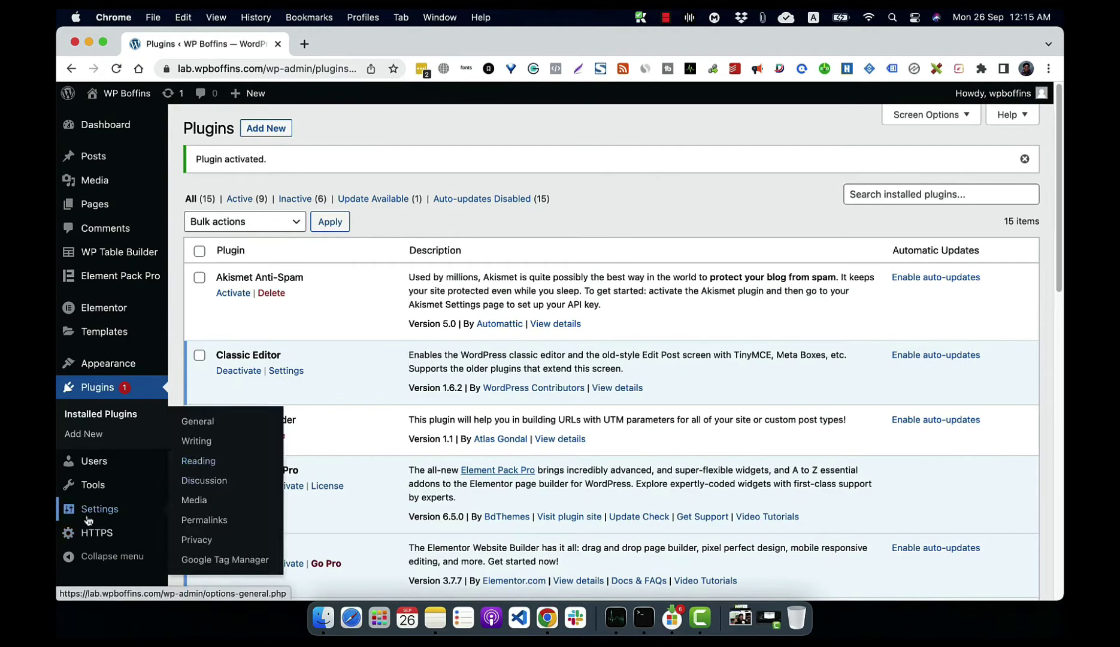
{"action": "left_click", "coordinate": [204, 447]}
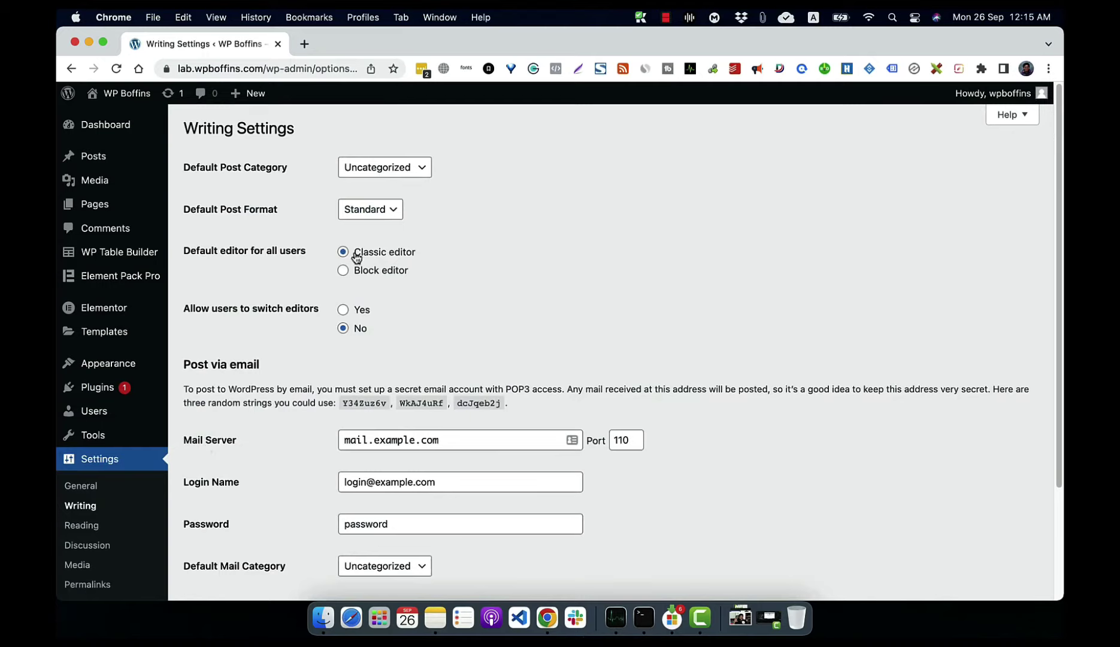
{"action": "left_click", "coordinate": [94, 168]}
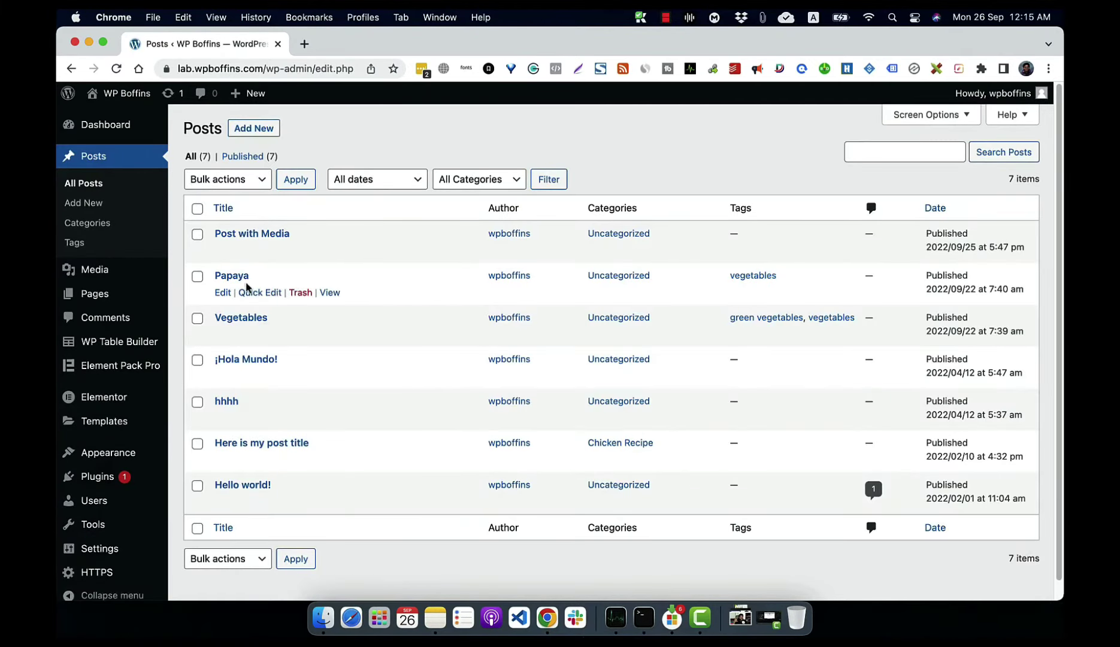
Step: Open Papaya in the Classic editor and bring up the Add media dialog with 2 images
{"action": "left_click", "coordinate": [242, 281]}
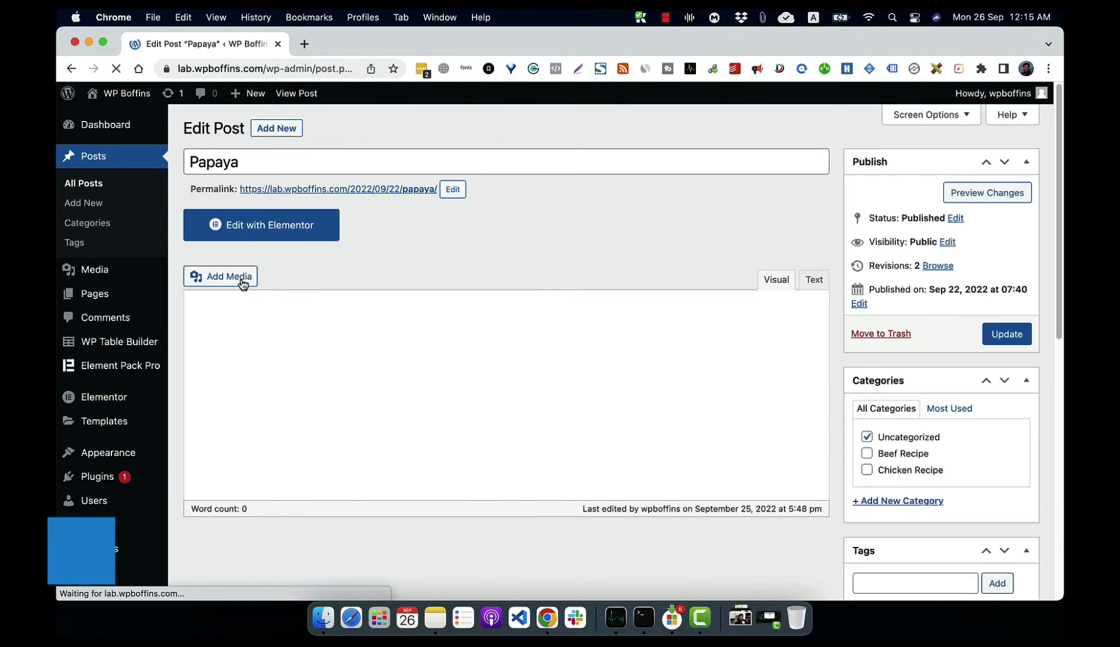
{"action": "scroll", "coordinate": [365, 282], "scroll_direction": "down", "scroll_amount": 3}
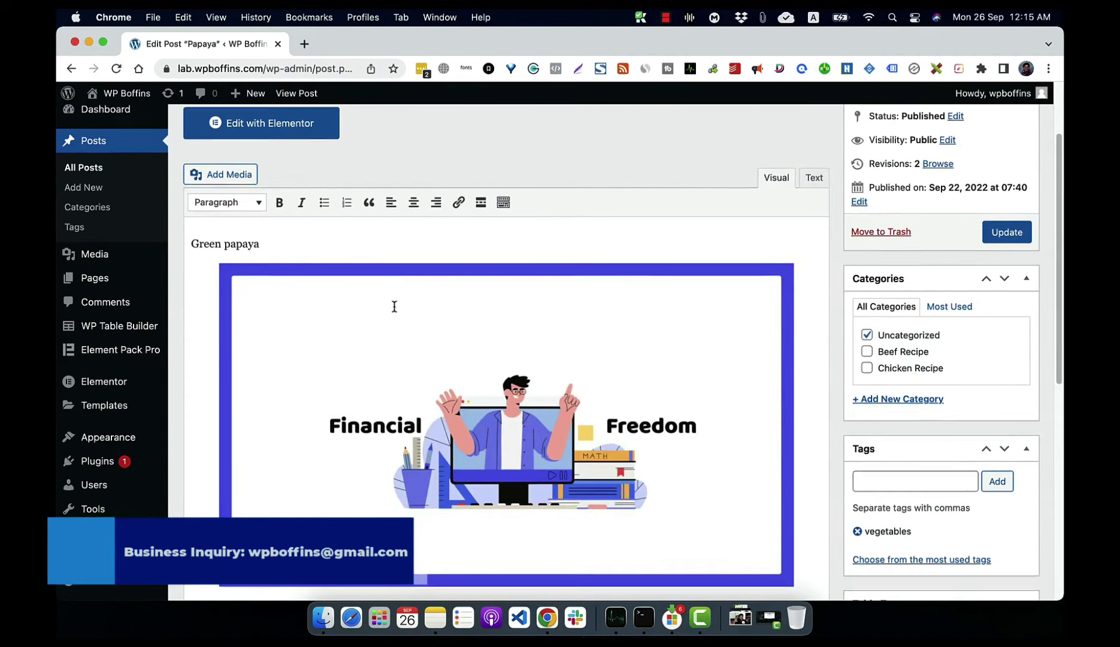
{"action": "scroll", "coordinate": [365, 282], "scroll_direction": "up", "scroll_amount": 3}
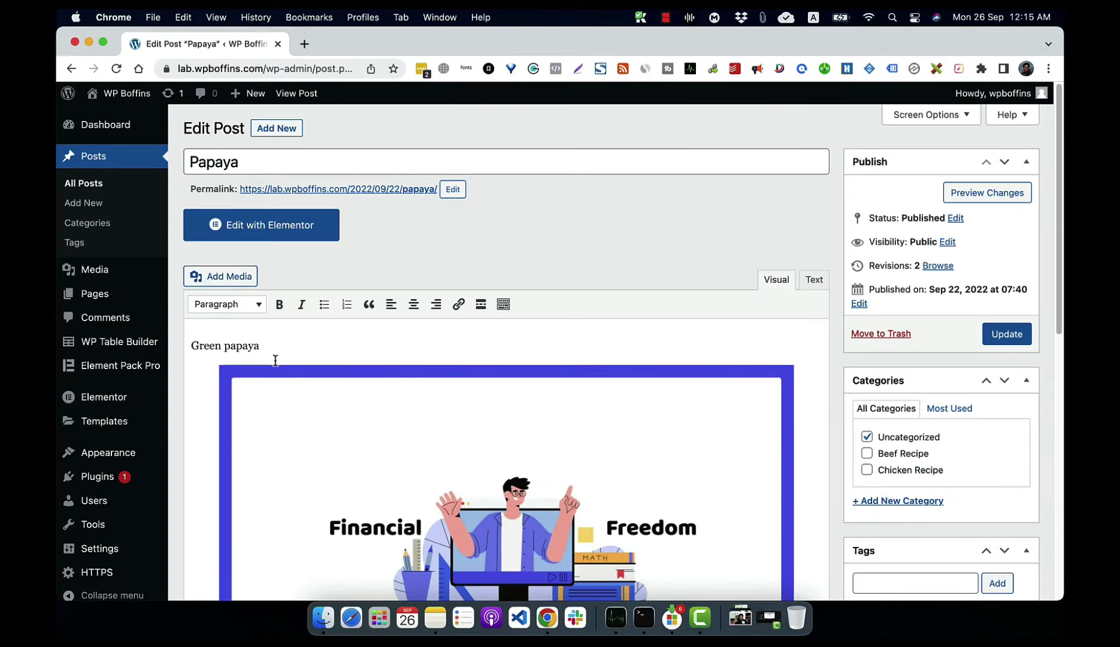
{"action": "left_click", "coordinate": [230, 277]}
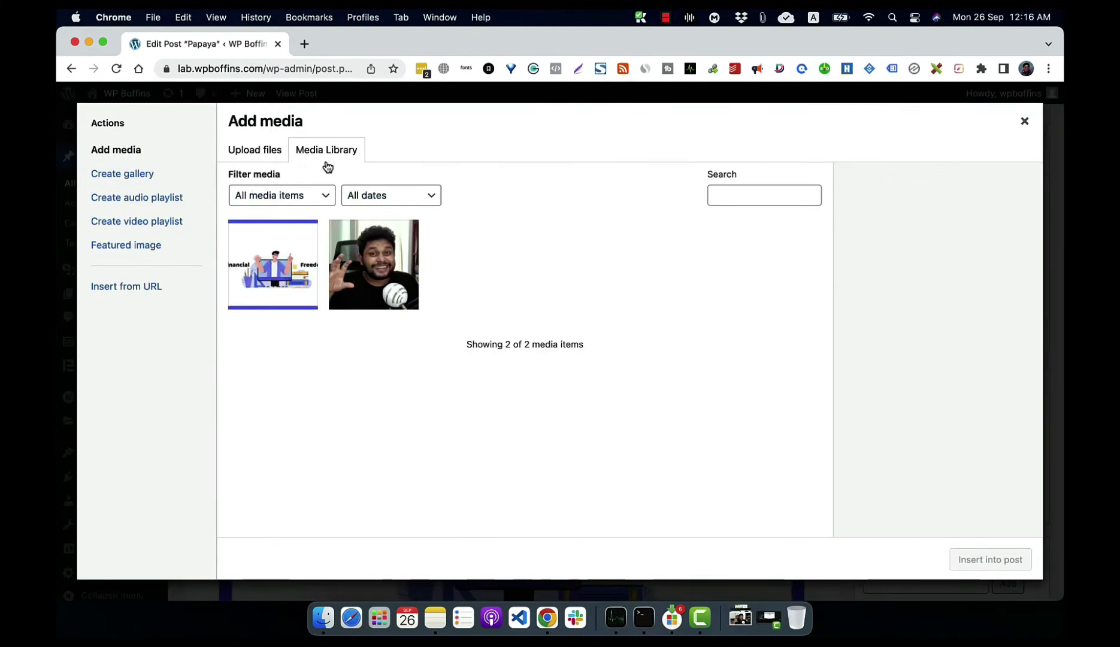
Step: Start uploading a new file from the computer, then cancel the upload and close the Add Media window
{"action": "left_click", "coordinate": [254, 157]}
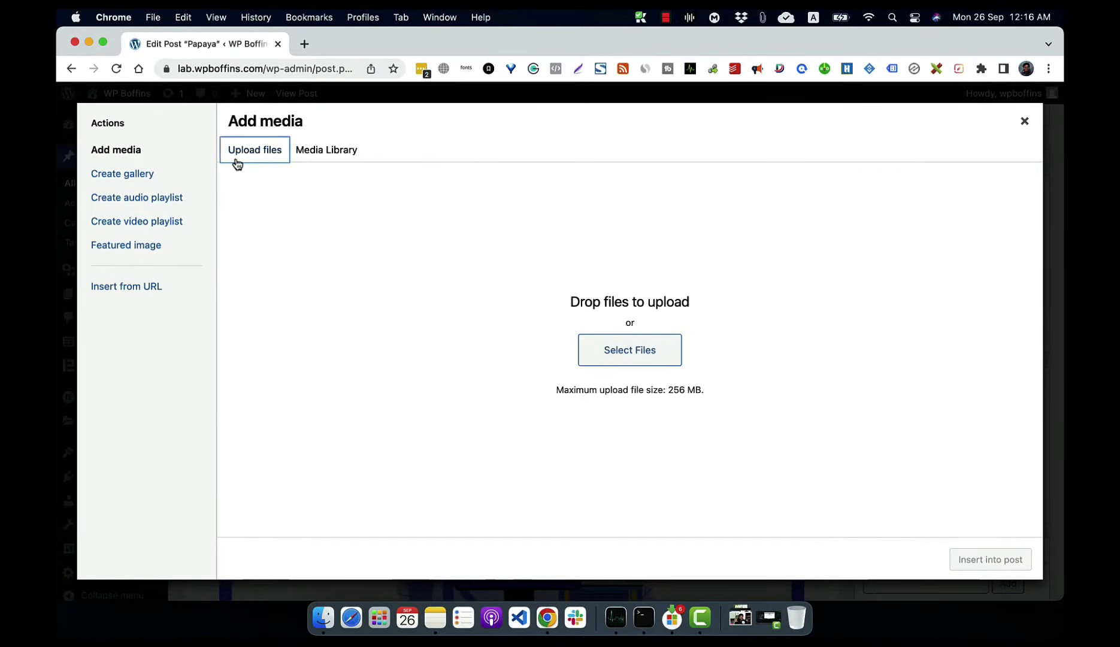
{"action": "left_click", "coordinate": [603, 351]}
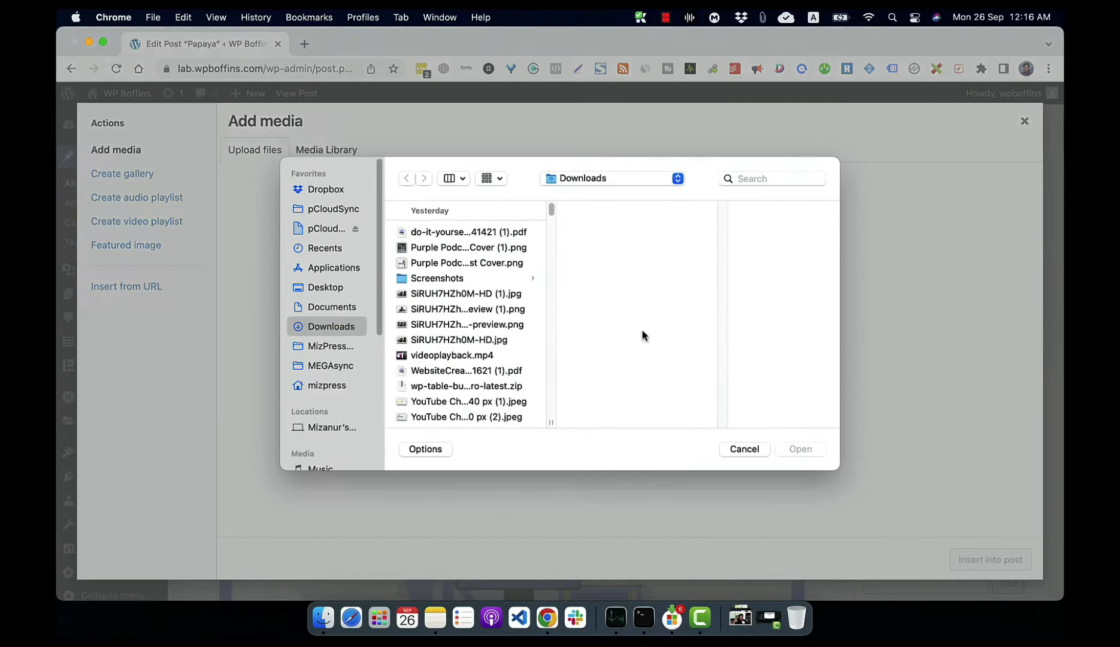
{"action": "scroll", "coordinate": [525, 350], "scroll_direction": "down", "scroll_amount": 3}
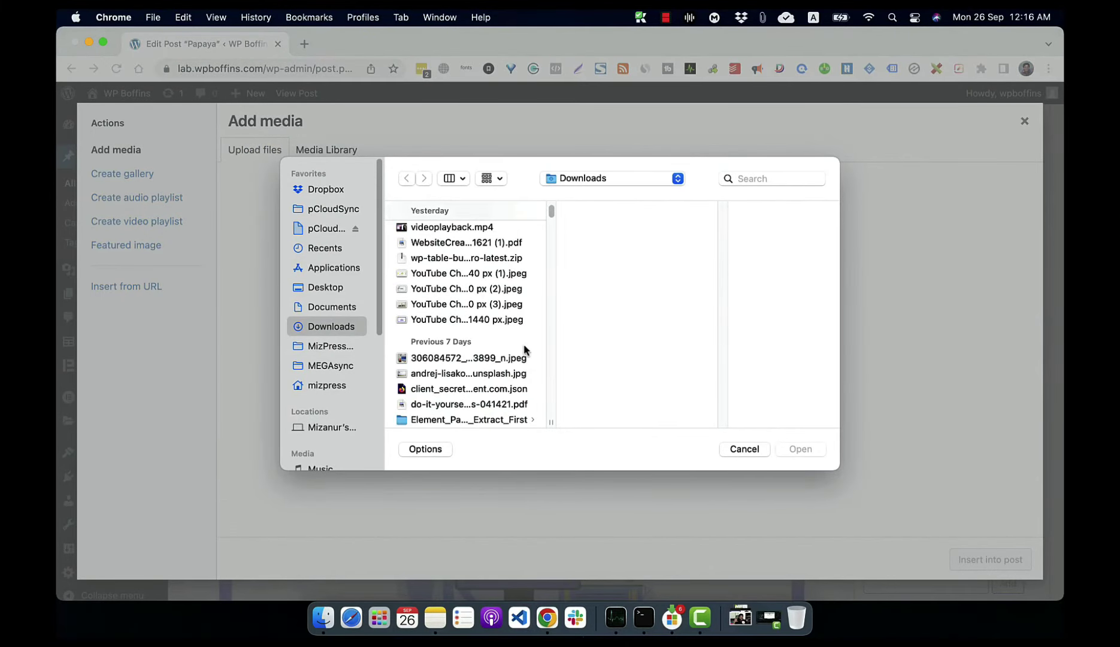
{"action": "left_click", "coordinate": [488, 320]}
{"action": "left_click", "coordinate": [495, 306]}
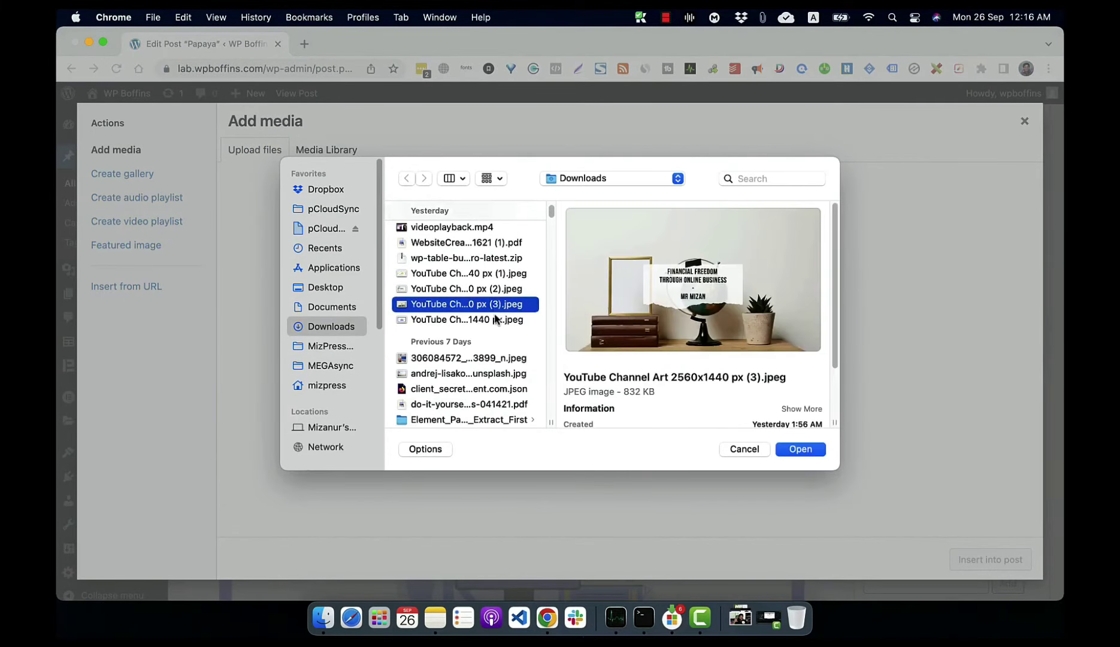
{"action": "left_click", "coordinate": [519, 319]}
{"action": "left_click", "coordinate": [744, 449]}
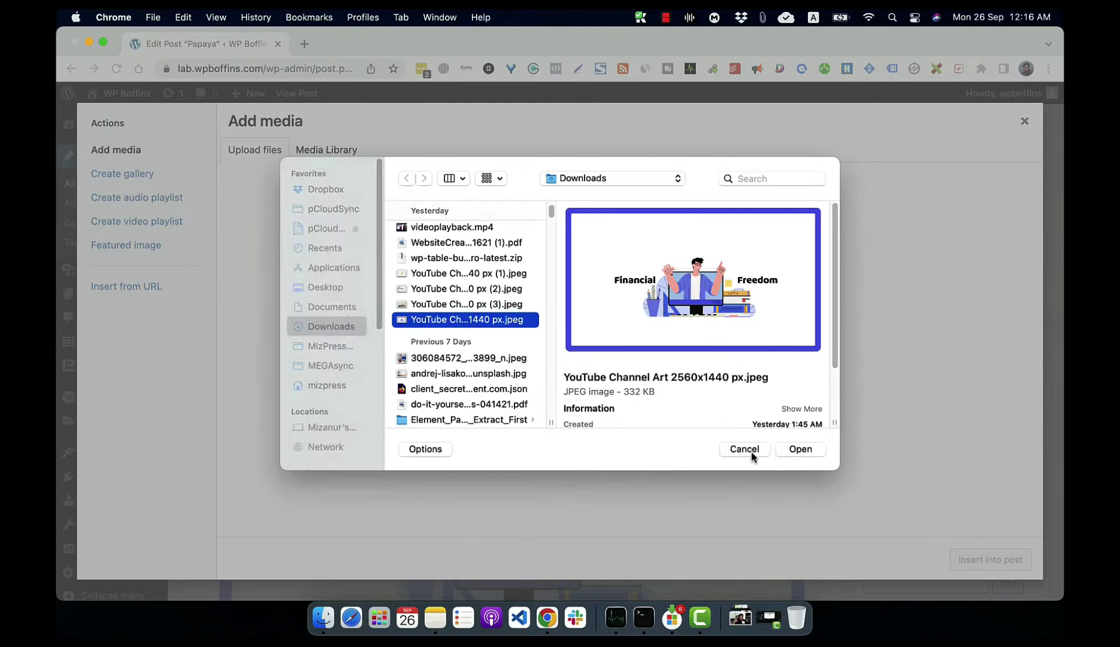
{"action": "left_click", "coordinate": [1022, 123]}
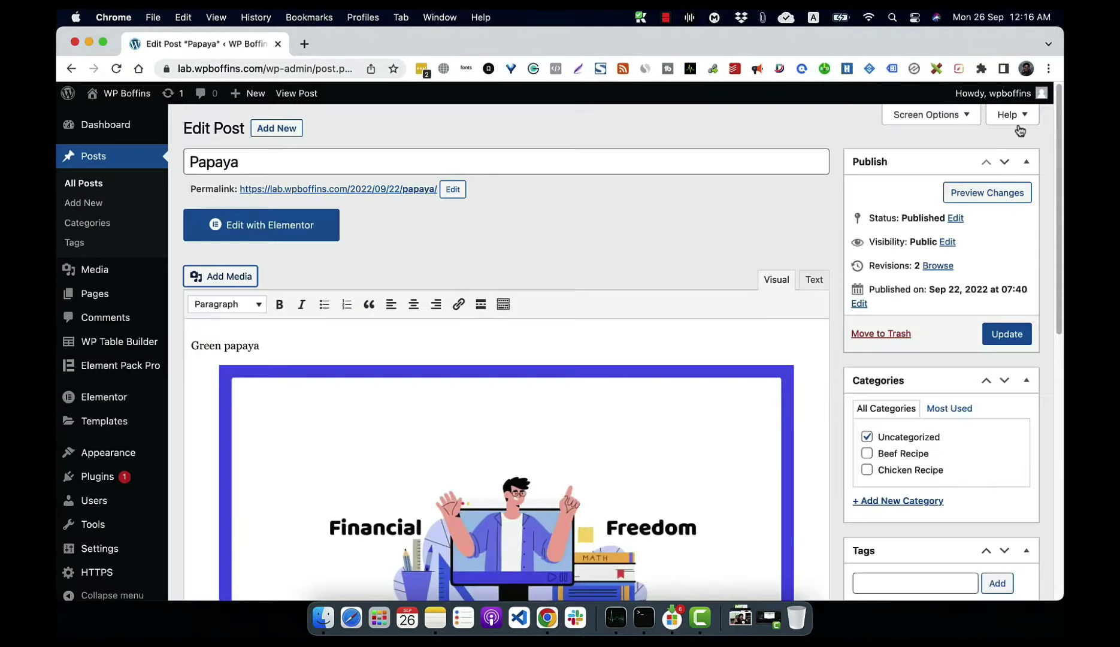
{"action": "scroll", "coordinate": [435, 347], "scroll_direction": "down", "scroll_amount": 5}
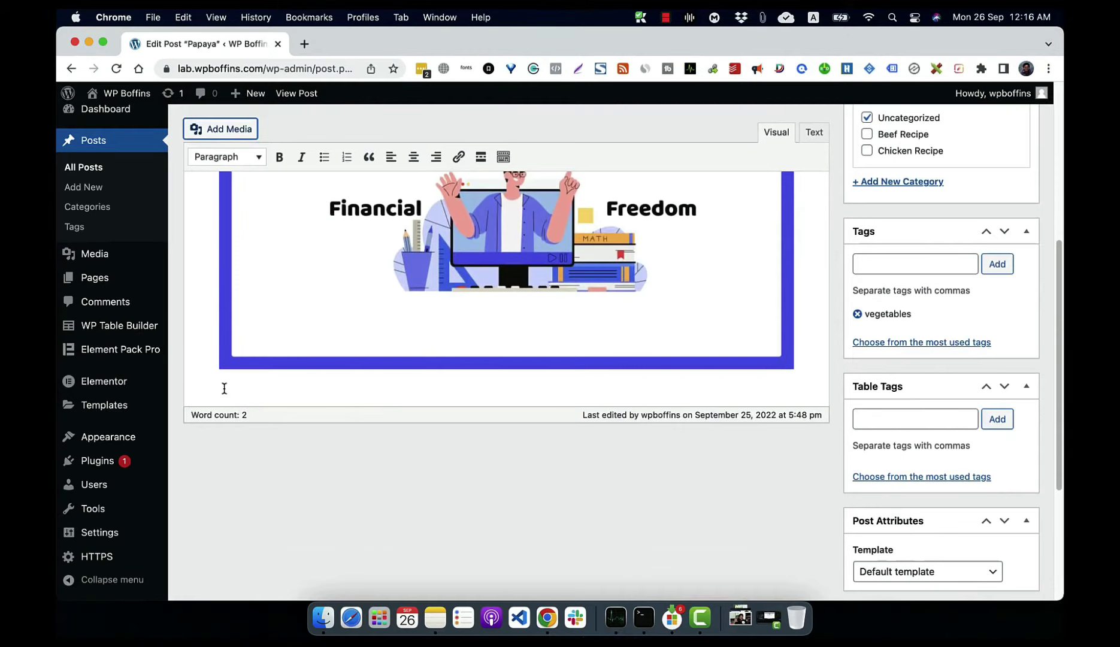
{"action": "scroll", "coordinate": [224, 388], "scroll_direction": "up", "scroll_amount": 5}
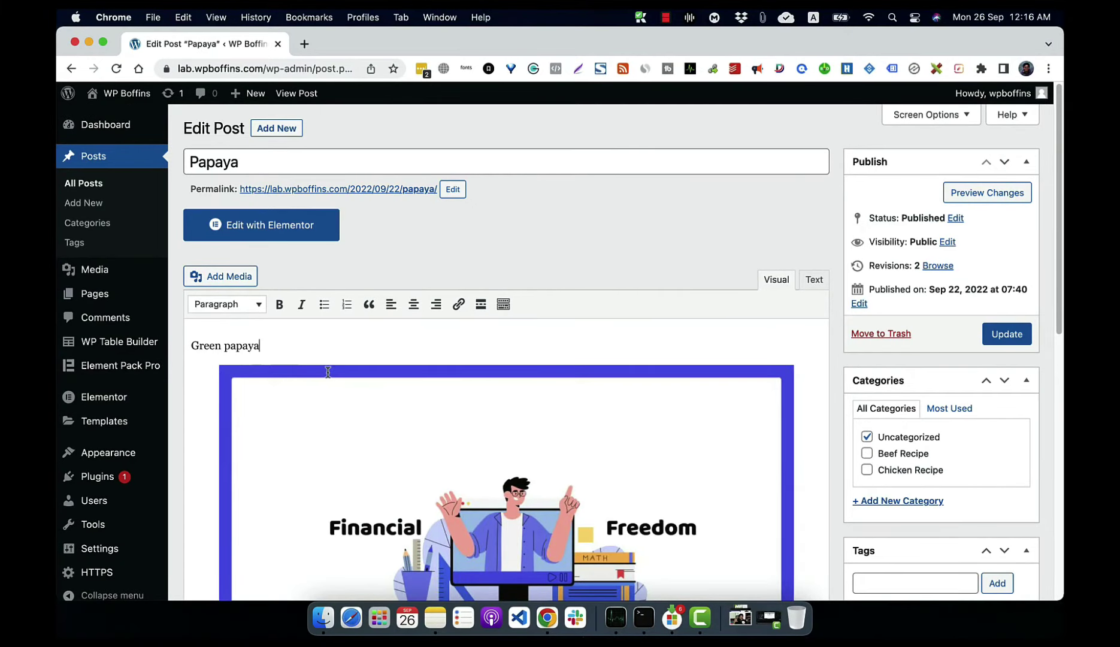
Step: Insert the webcam photo from the Media Library on a new line below 'Green papaya'
{"action": "key", "text": "Return"}
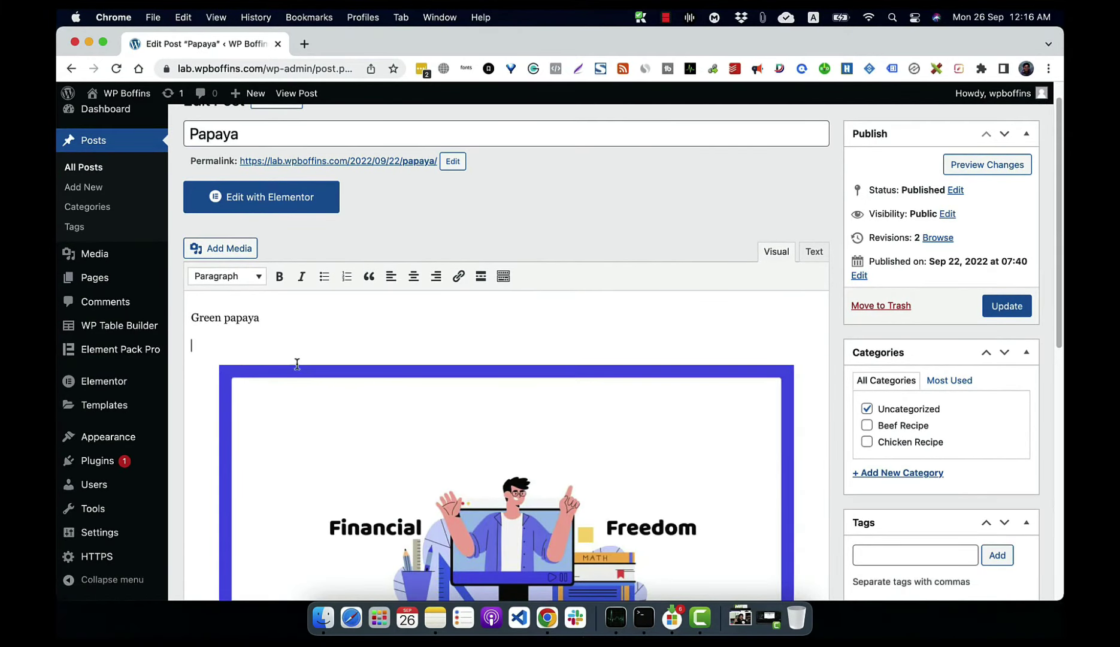
{"action": "left_click", "coordinate": [235, 253]}
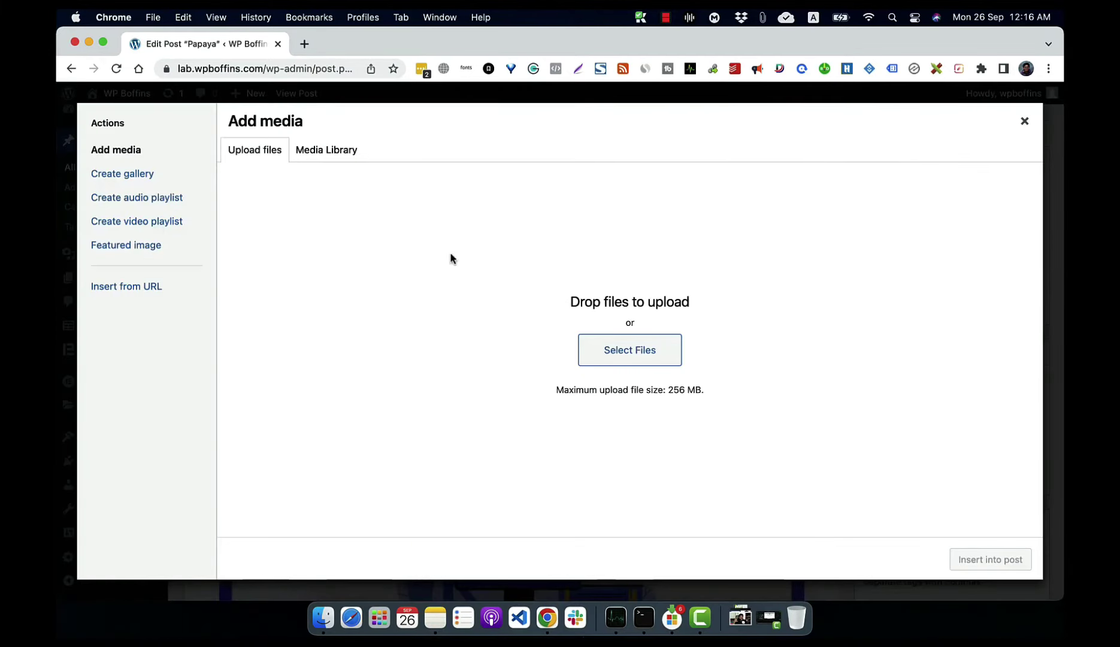
{"action": "left_click", "coordinate": [336, 160]}
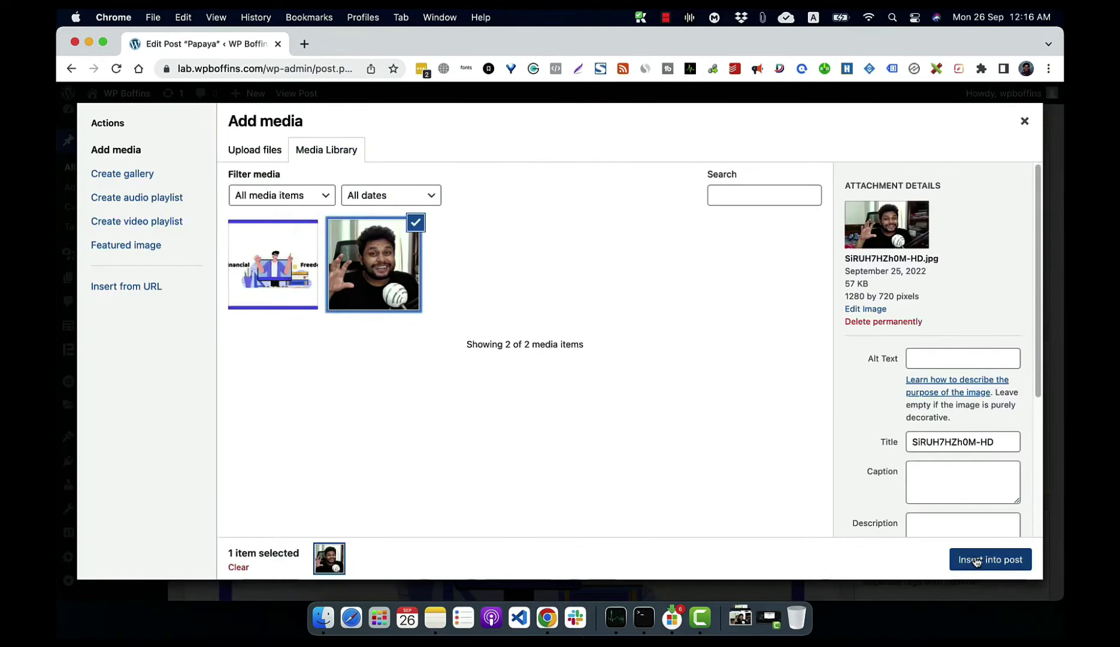
{"action": "left_click", "coordinate": [980, 560]}
{"action": "key", "text": "super+v"}
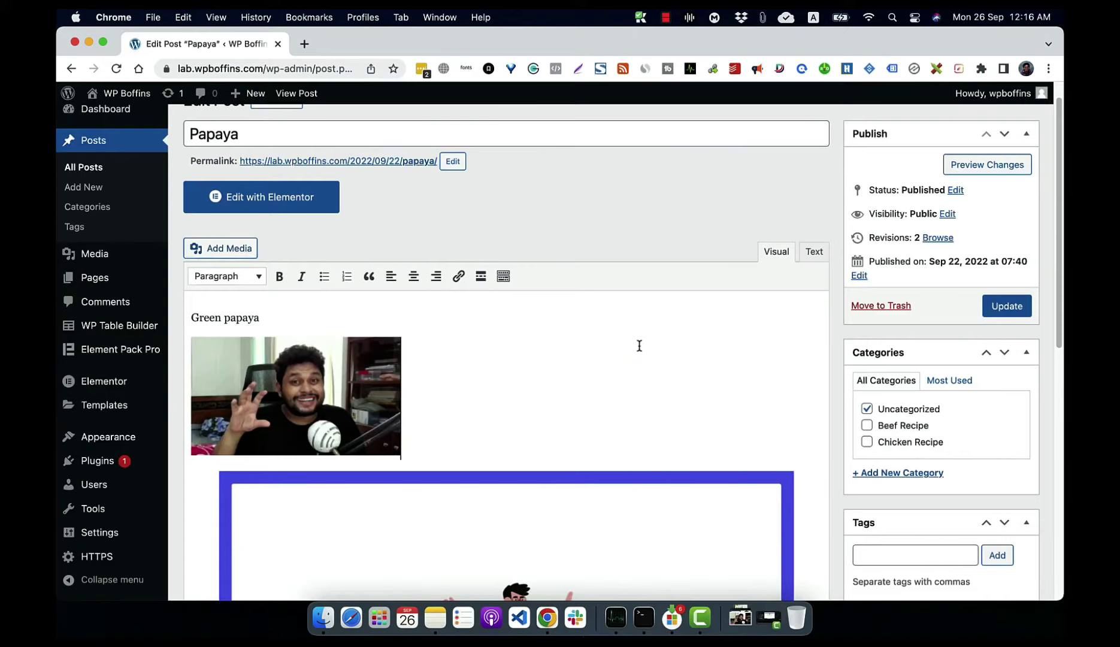
{"action": "left_click", "coordinate": [355, 391]}
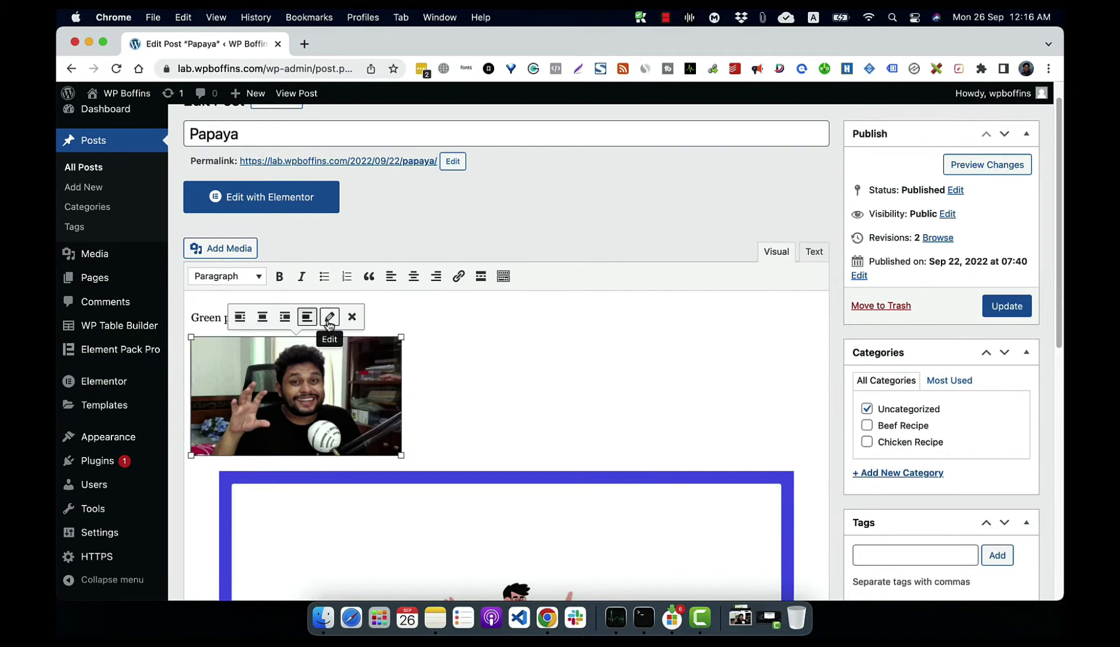
Step: Change the inserted photo's size to Full Size – 1280 × 720 and update it
{"action": "left_click", "coordinate": [324, 321]}
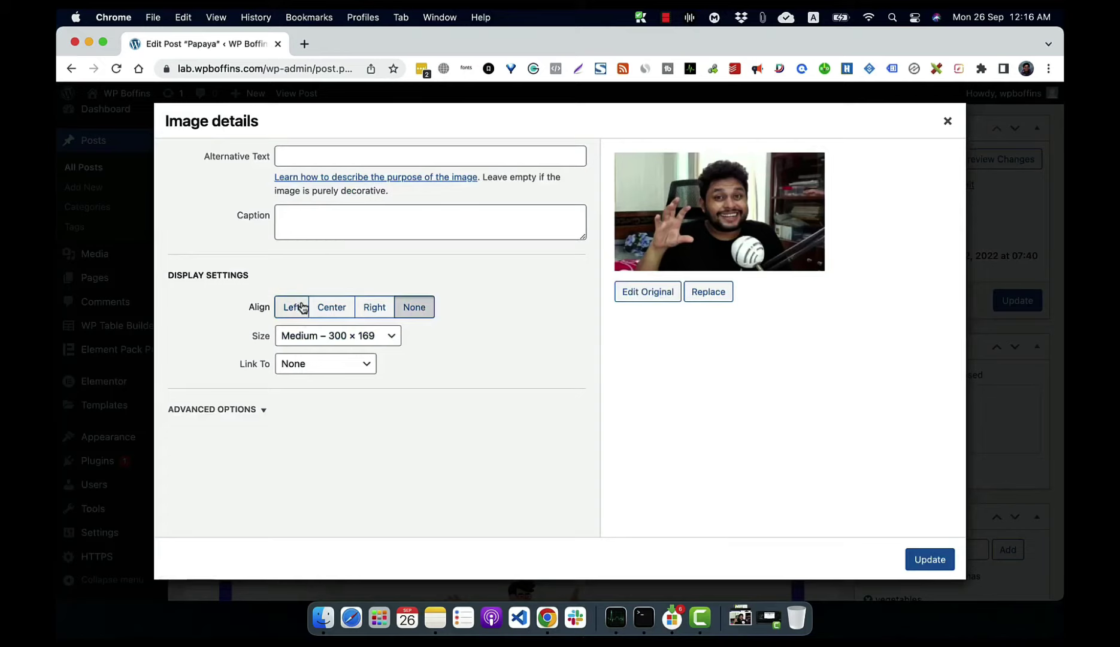
{"action": "left_click", "coordinate": [323, 337]}
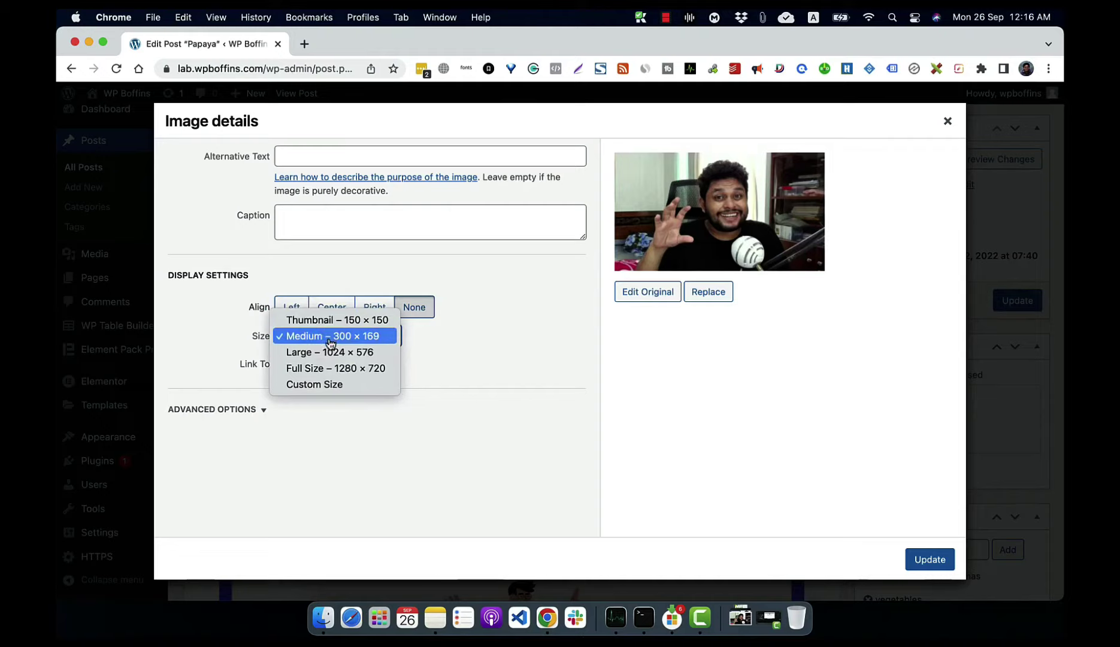
{"action": "left_click", "coordinate": [325, 369]}
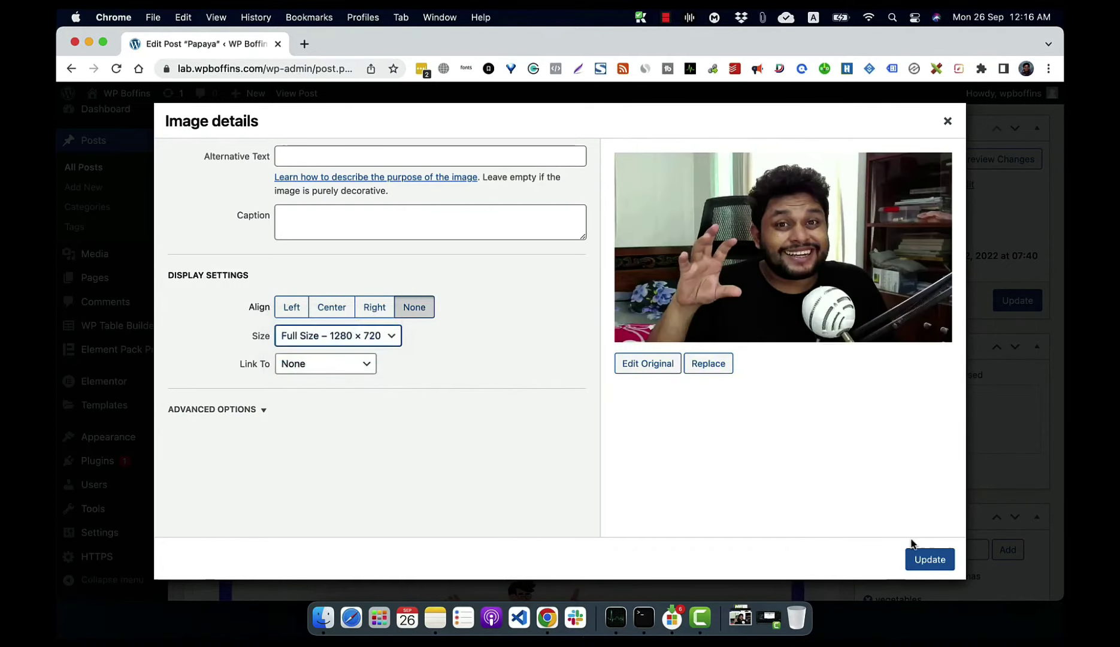
{"action": "left_click", "coordinate": [938, 558]}
{"action": "scroll", "coordinate": [530, 424], "scroll_direction": "down", "scroll_amount": 10}
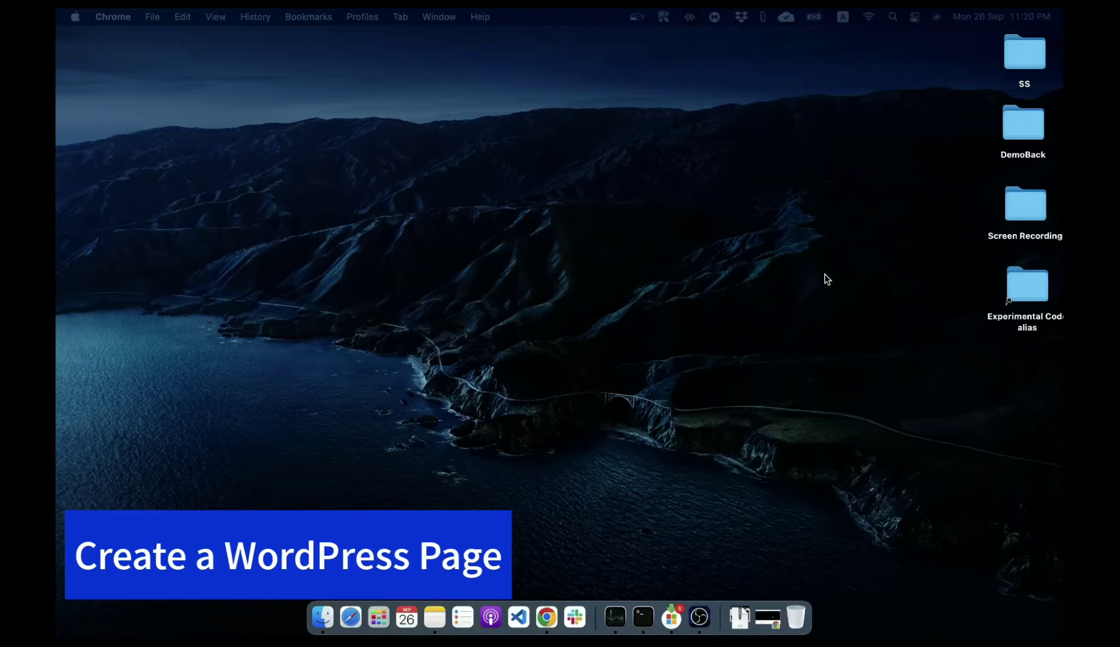
Step: Restore the minimized Chrome window and go to the WP Boffins admin Dashboard
{"action": "left_click", "coordinate": [769, 617]}
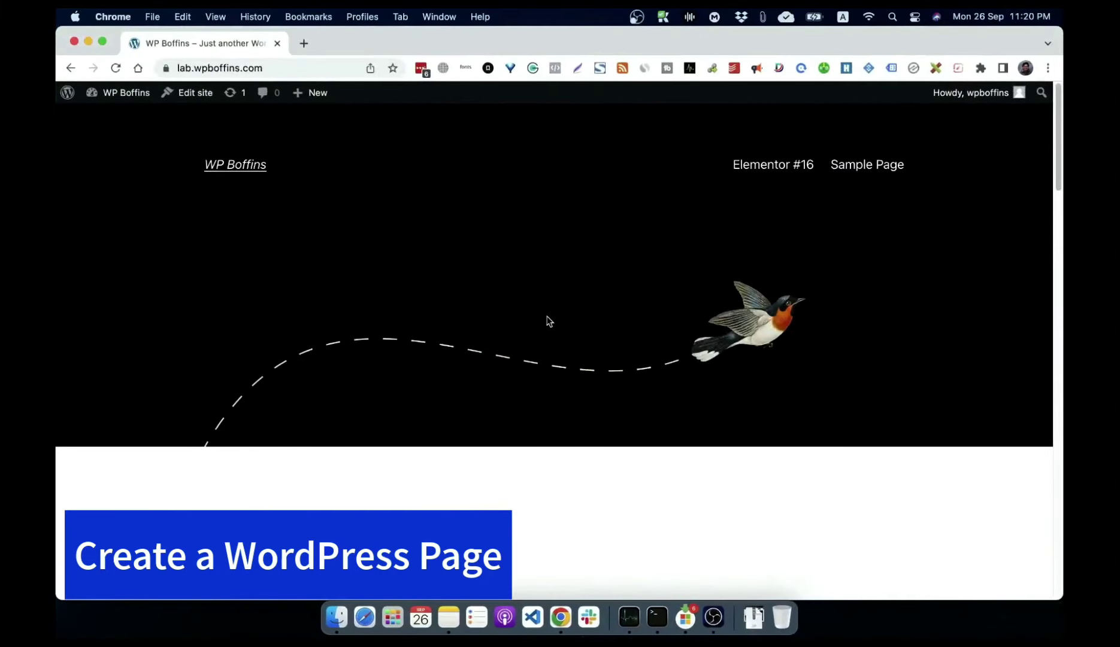
{"action": "left_click", "coordinate": [114, 96]}
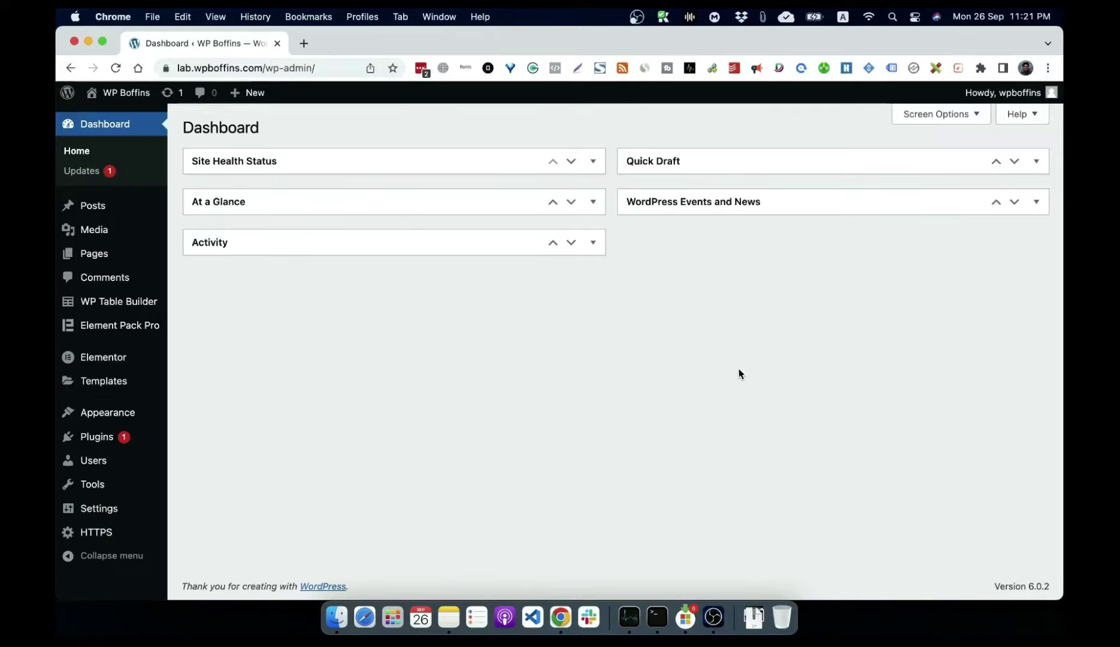
Step: Add a new page from the Pages menu and title it 'About Us'
{"action": "mouse_move", "coordinate": [66, 232]}
{"action": "mouse_move", "coordinate": [87, 253]}
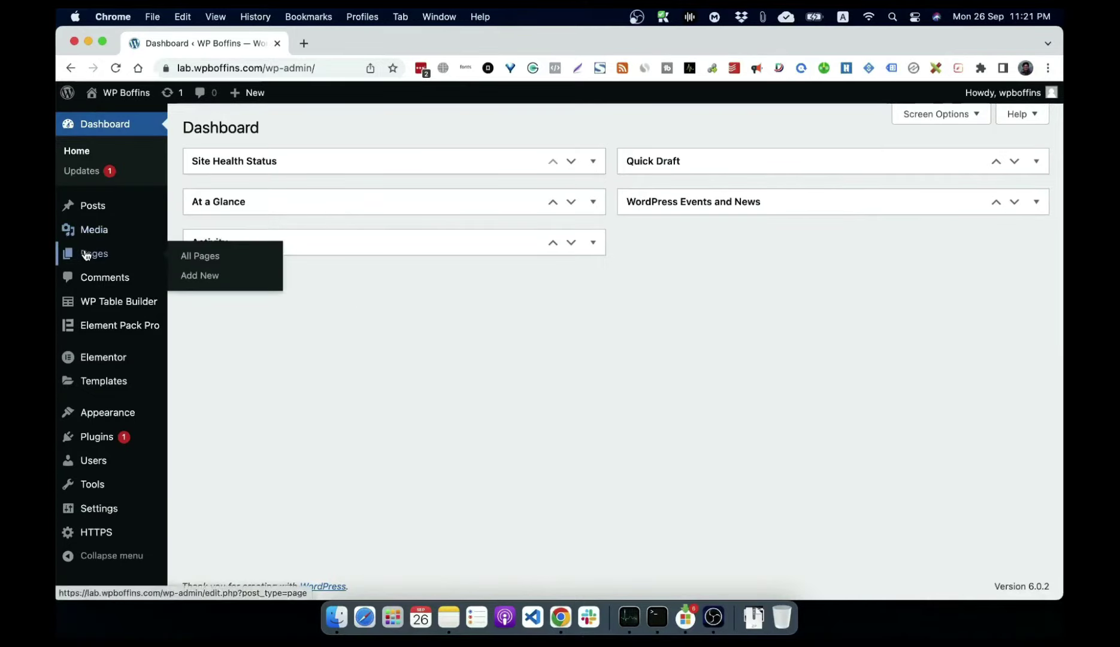
{"action": "left_click", "coordinate": [208, 275]}
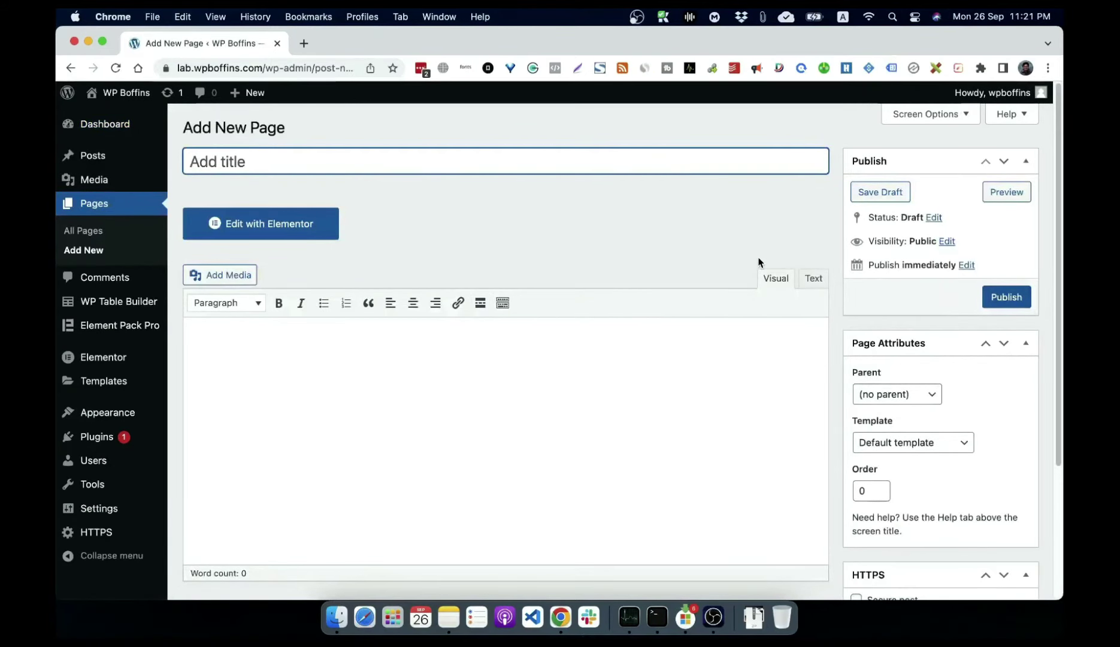
{"action": "type", "text": "About Us"}
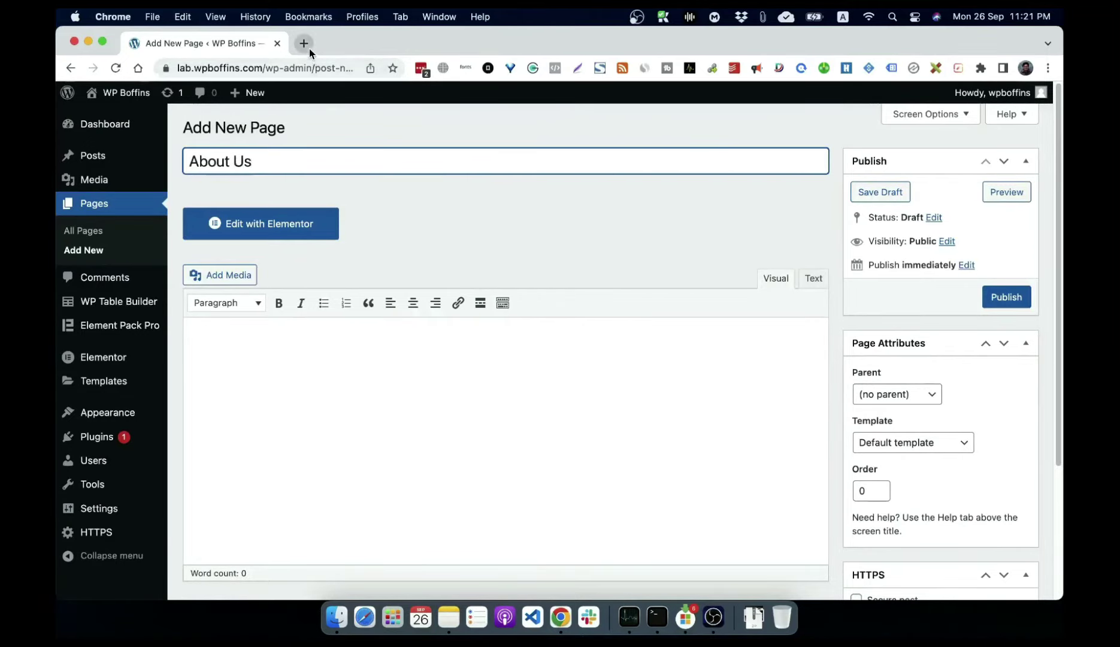
{"action": "left_click", "coordinate": [304, 45]}
Step: Load wpboffins.com, copy its About Us text from 'Hello' onward, and return to the page body
{"action": "type", "text": "wpboffins.com"}
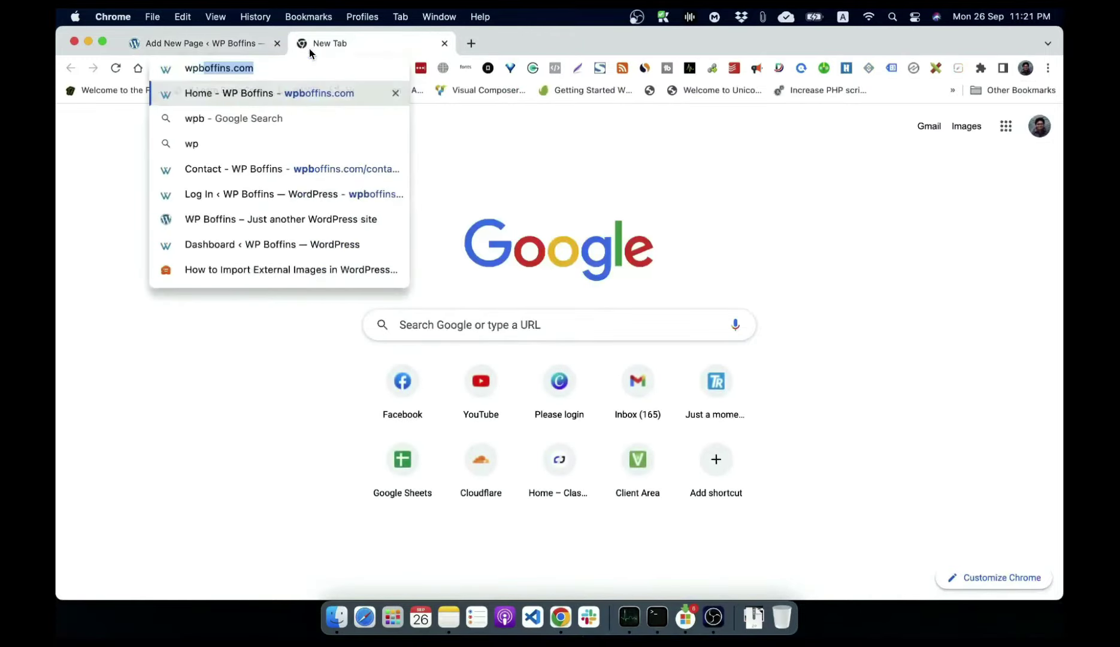
{"action": "key", "text": "Return"}
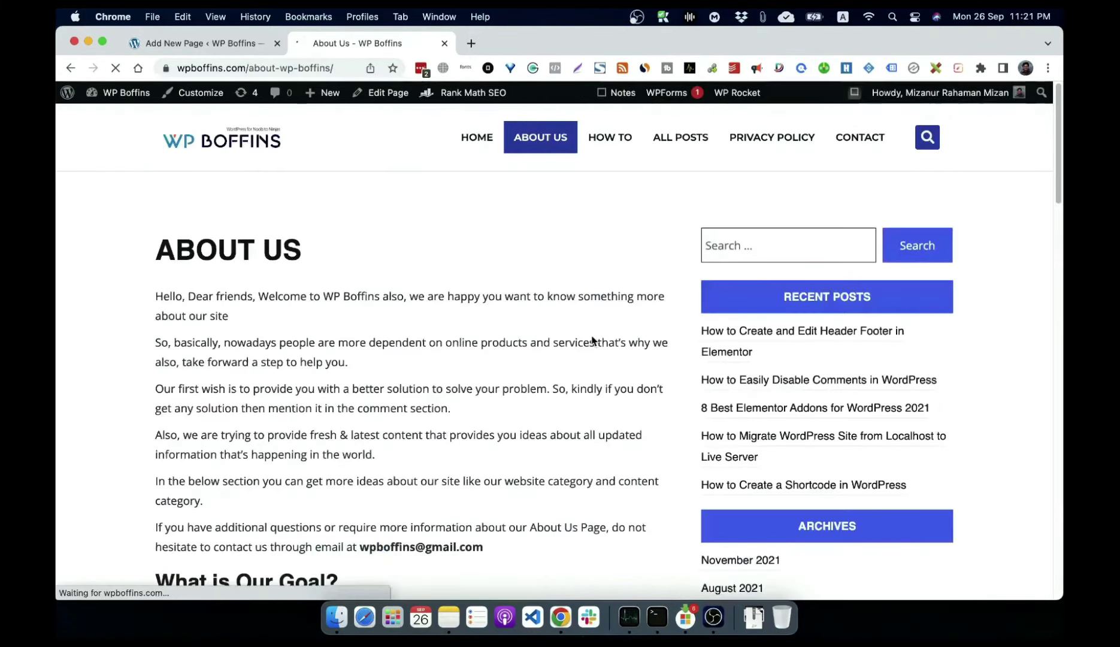
{"action": "scroll", "coordinate": [469, 415], "scroll_direction": "down", "scroll_amount": 4}
{"action": "scroll", "coordinate": [469, 415], "scroll_direction": "up", "scroll_amount": 5}
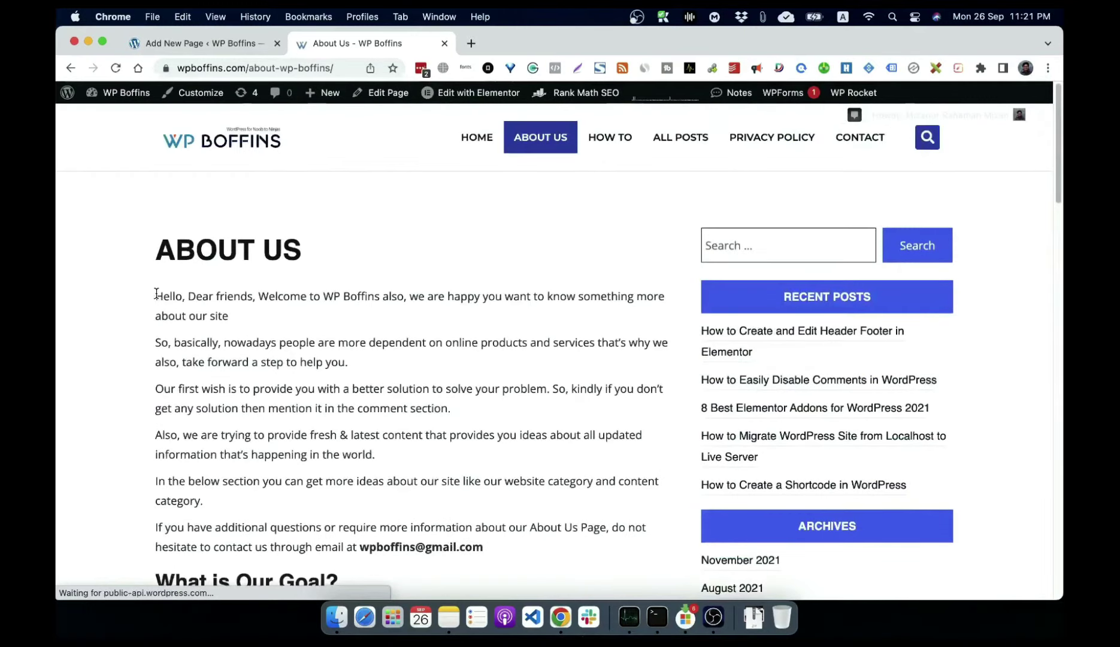
{"action": "left_click_drag", "start_coordinate": [155, 296], "coordinate": [501, 471]}
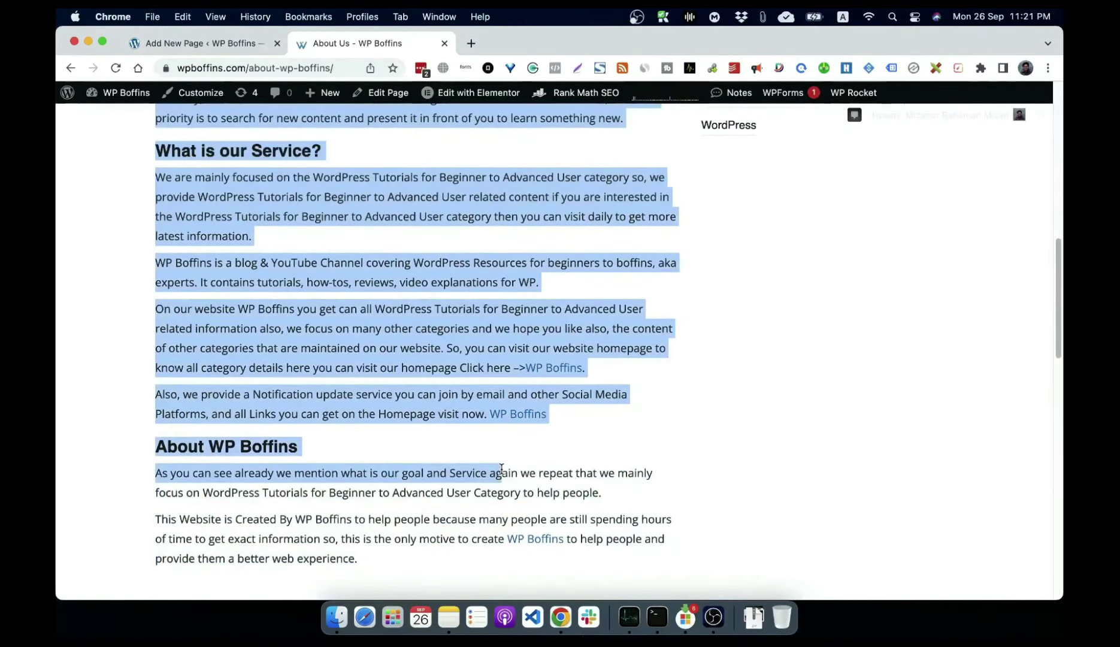
{"action": "key", "text": "super+c"}
{"action": "left_click", "coordinate": [231, 43]}
{"action": "left_click", "coordinate": [338, 362]}
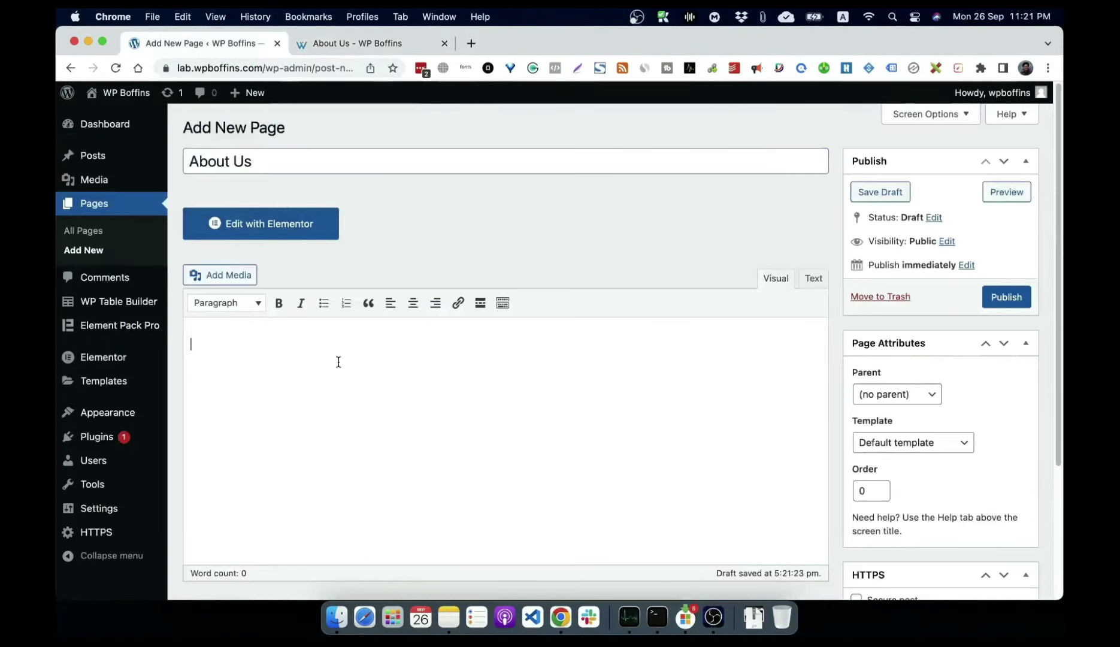
Step: Paste the copied text into the About Us page, publish it, and go to All Pages
{"action": "key", "text": "super+v"}
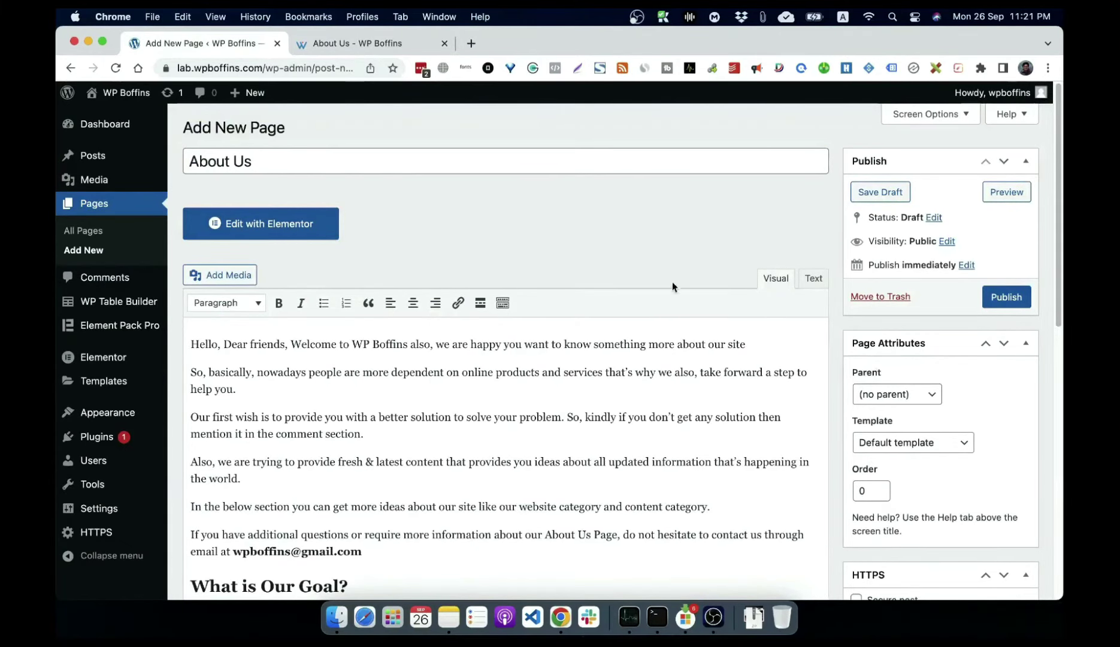
{"action": "scroll", "coordinate": [615, 252], "scroll_direction": "down", "scroll_amount": 2}
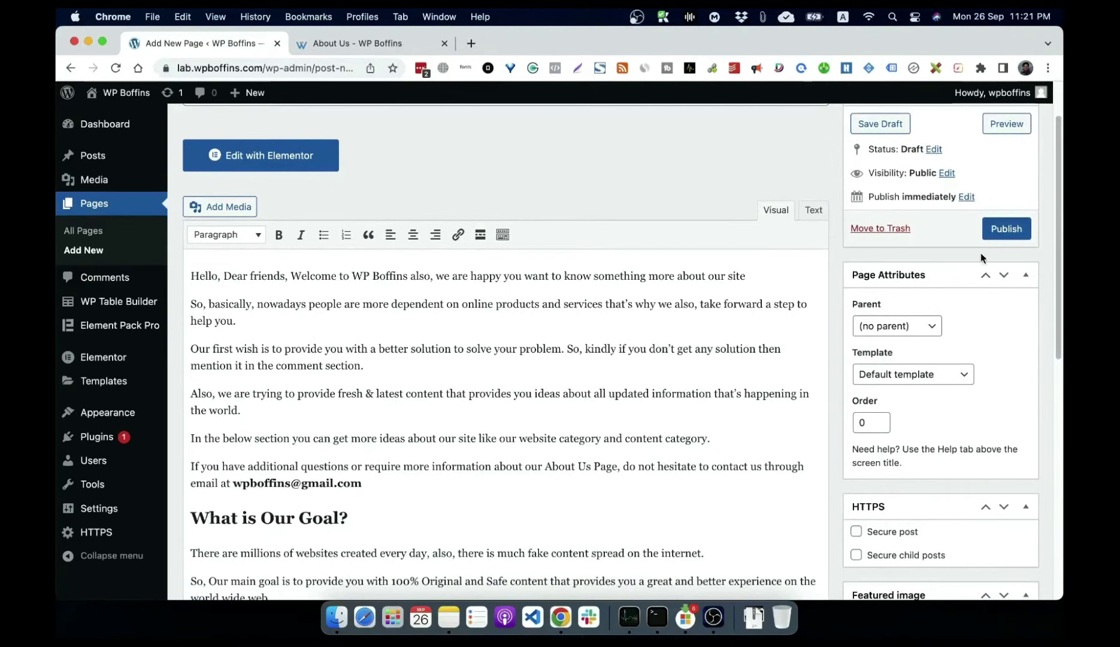
{"action": "left_click", "coordinate": [1002, 234]}
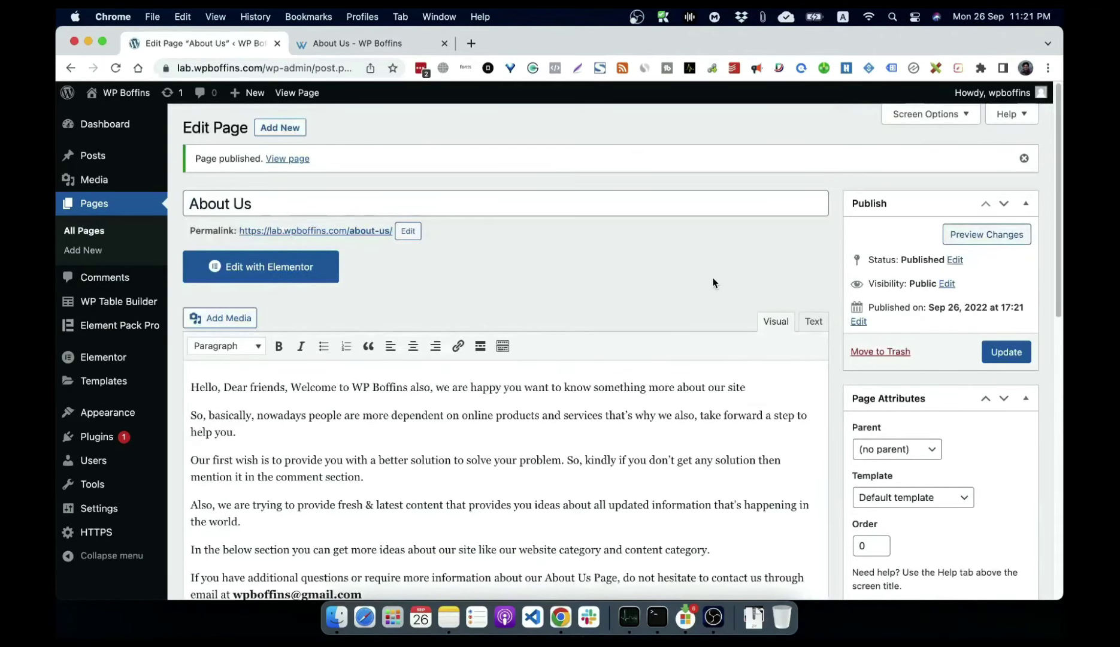
{"action": "left_click", "coordinate": [83, 232]}
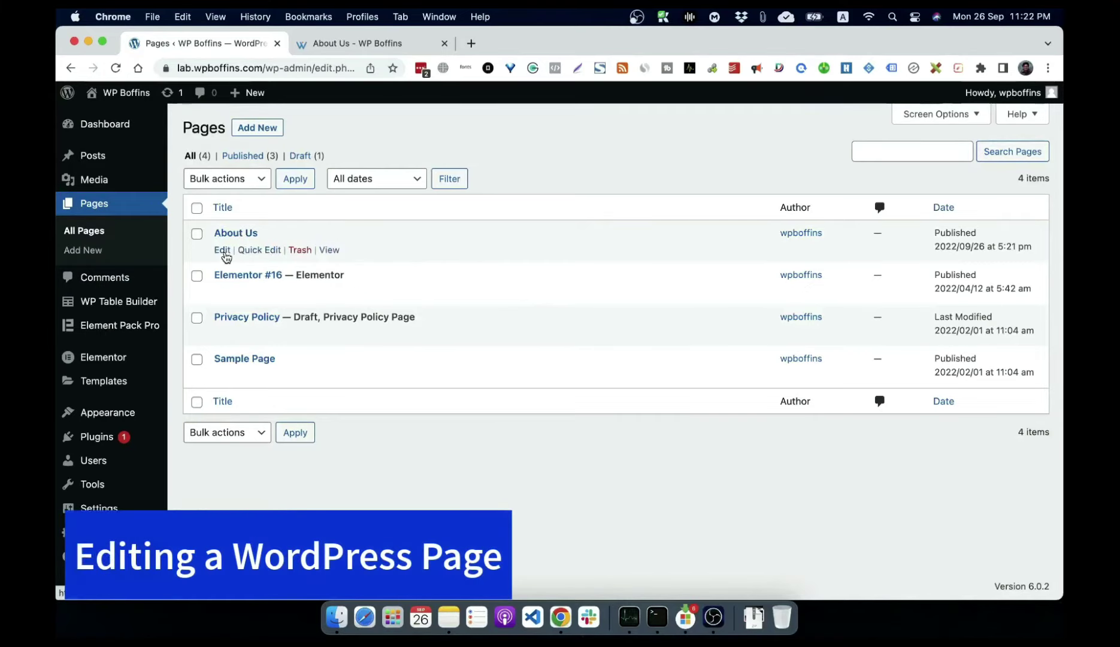
Step: Open About Us from the Pages list and scroll through its pasted content
{"action": "left_click", "coordinate": [233, 237]}
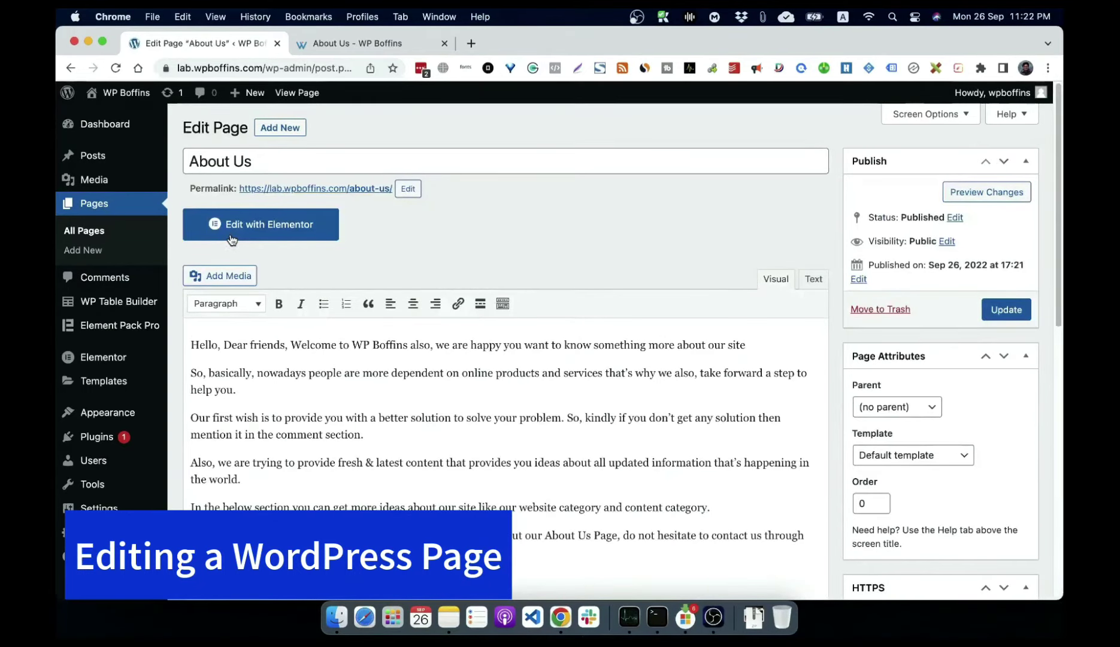
{"action": "scroll", "coordinate": [477, 435], "scroll_direction": "down", "scroll_amount": 5}
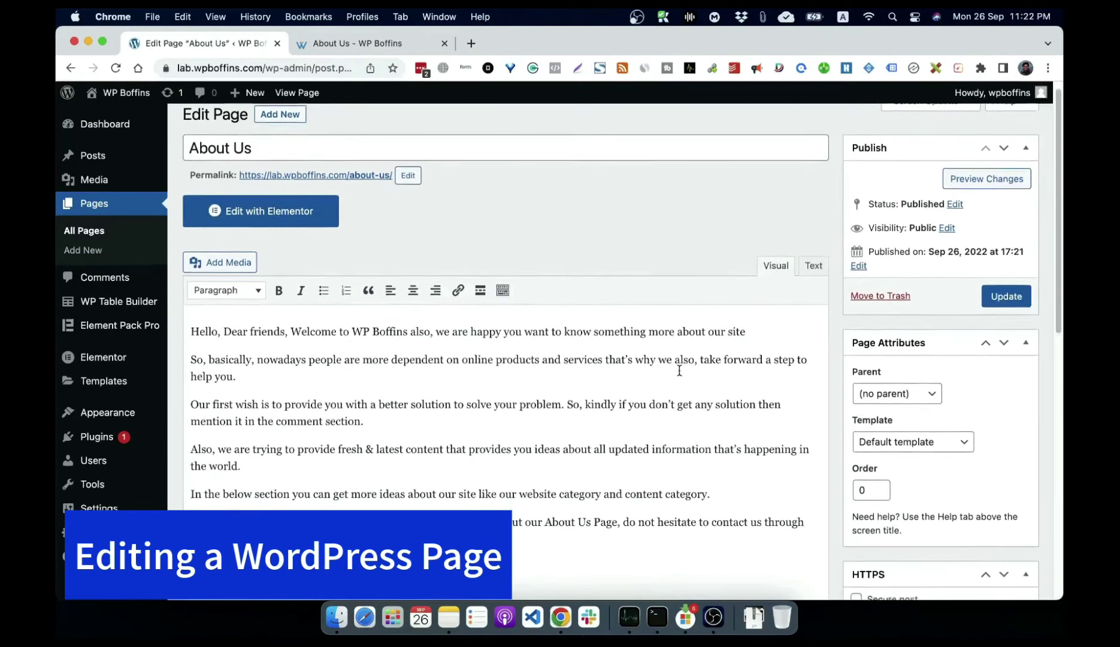
{"action": "left_click", "coordinate": [441, 404]}
{"action": "scroll", "coordinate": [566, 414], "scroll_direction": "down", "scroll_amount": 1}
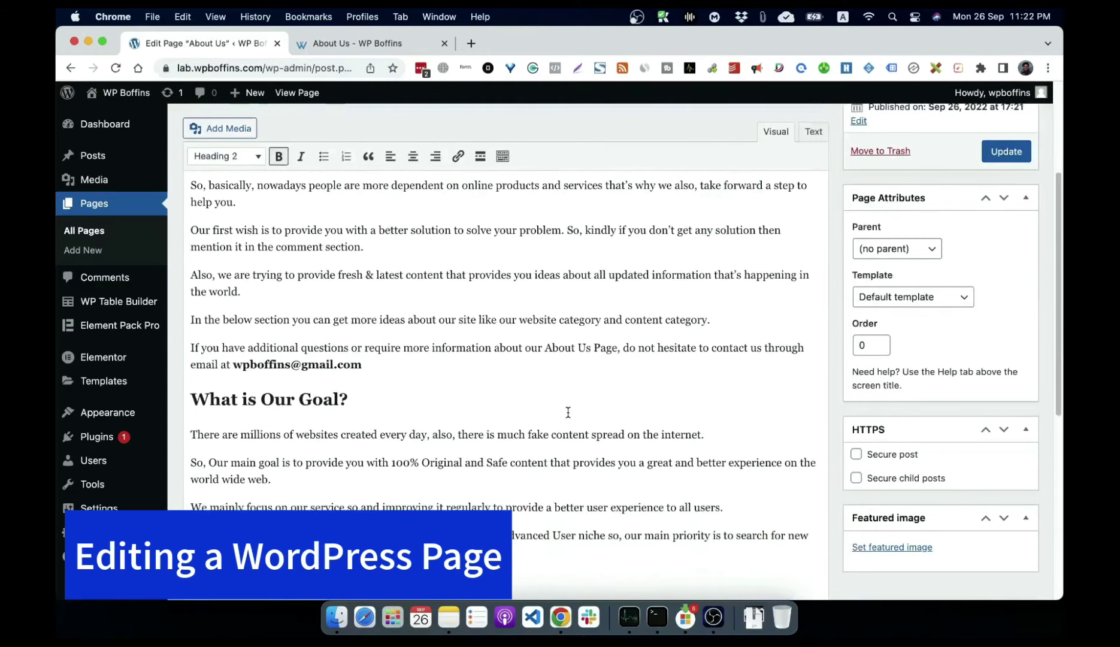
{"action": "scroll", "coordinate": [547, 387], "scroll_direction": "down", "scroll_amount": 2}
{"action": "scroll", "coordinate": [527, 387], "scroll_direction": "down", "scroll_amount": 8}
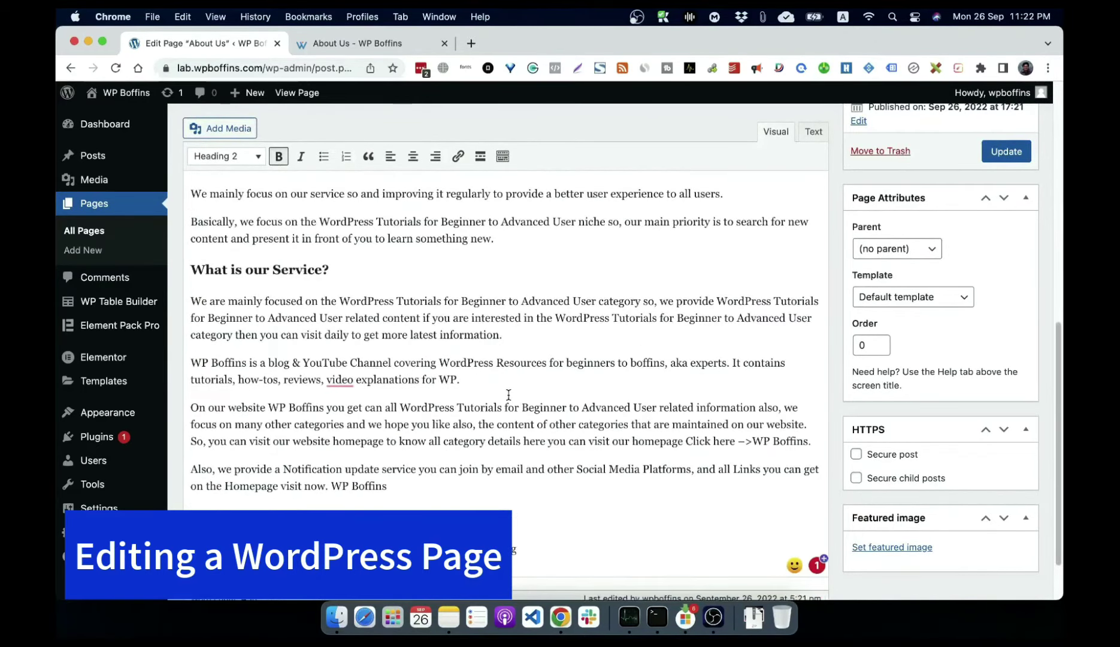
{"action": "scroll", "coordinate": [487, 386], "scroll_direction": "up", "scroll_amount": 3}
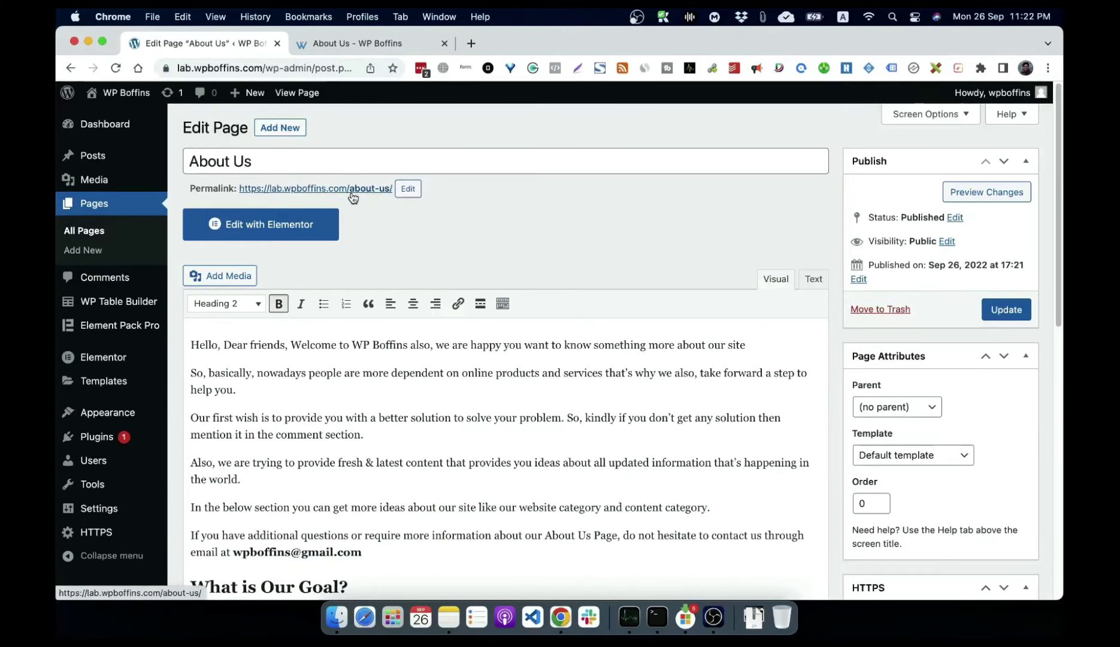
Step: Replace the permalink slug about-us with about-wpboffins and confirm it
{"action": "left_click", "coordinate": [402, 189]}
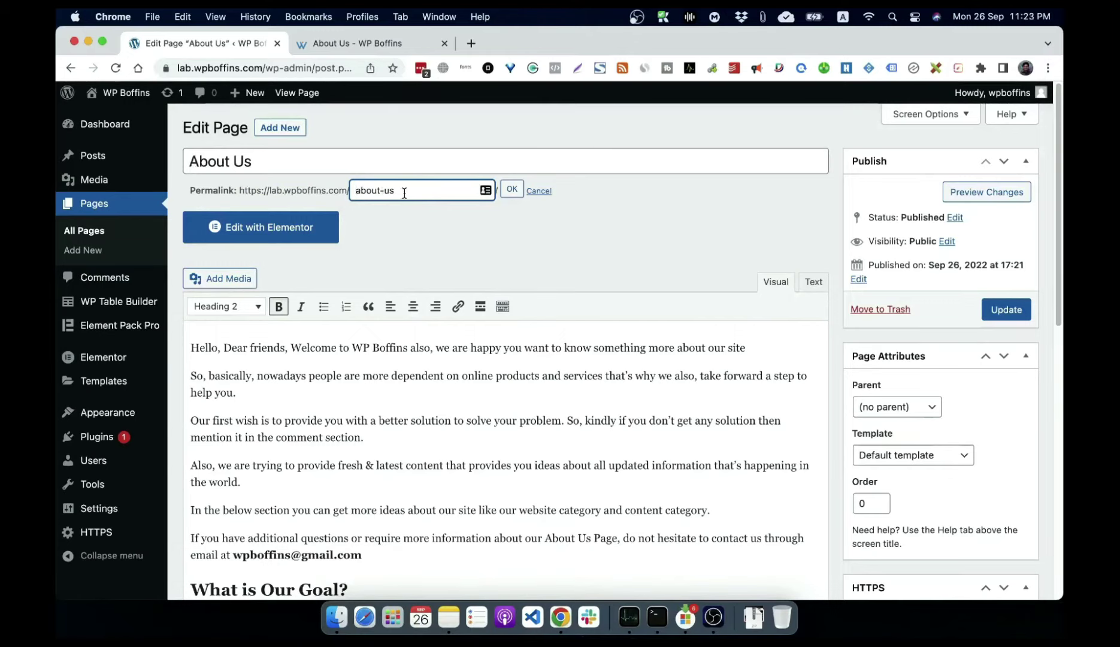
{"action": "left_click_drag", "start_coordinate": [420, 195], "coordinate": [273, 191]}
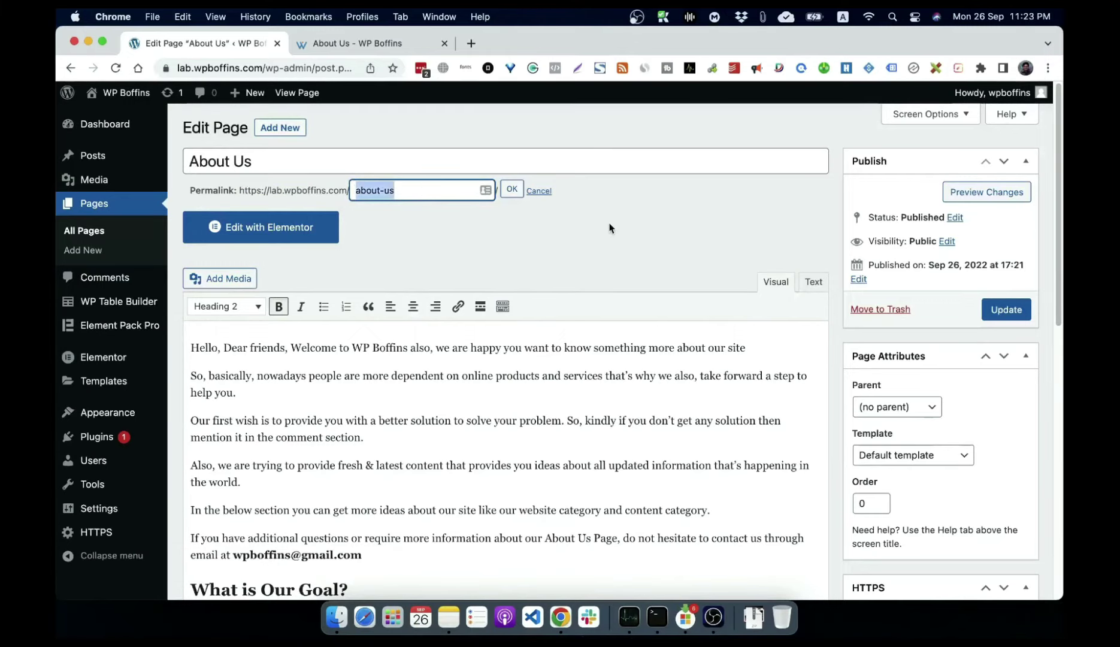
{"action": "type", "text": "about"}
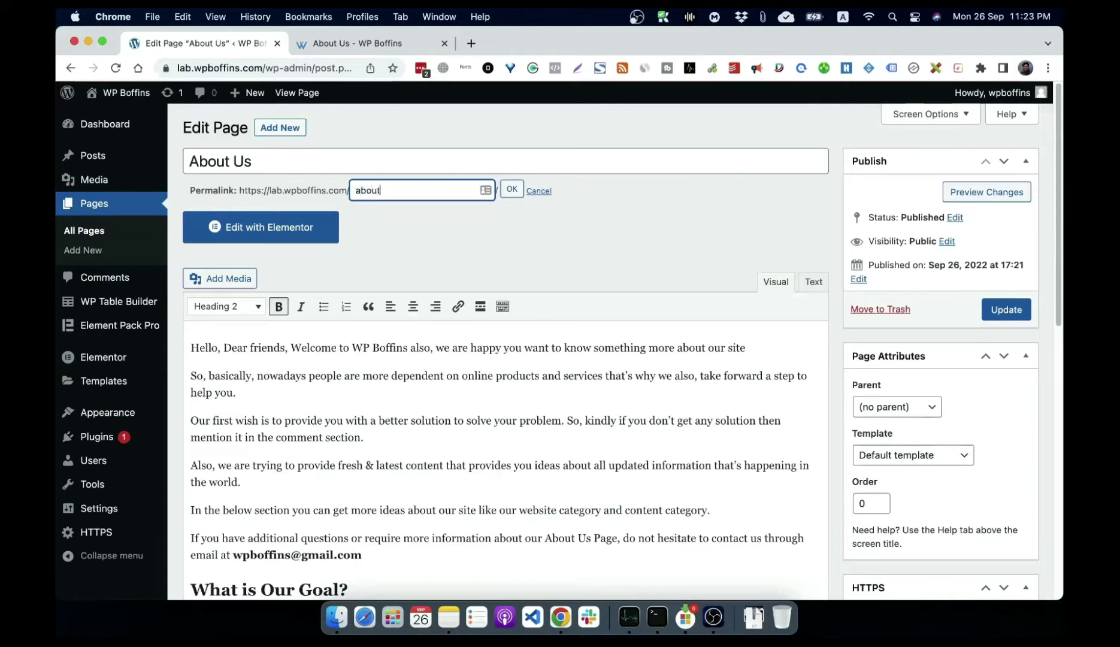
{"action": "type", "text": "-wpboffins"}
{"action": "key", "text": "Return"}
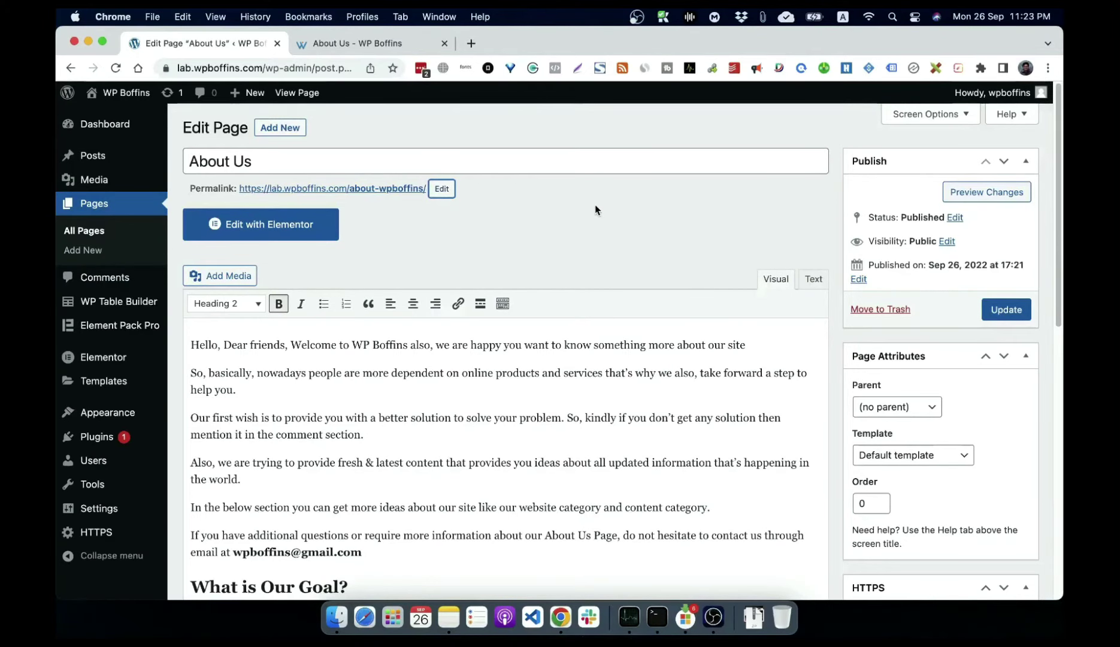
{"action": "scroll", "coordinate": [629, 297], "scroll_direction": "down", "scroll_amount": 10}
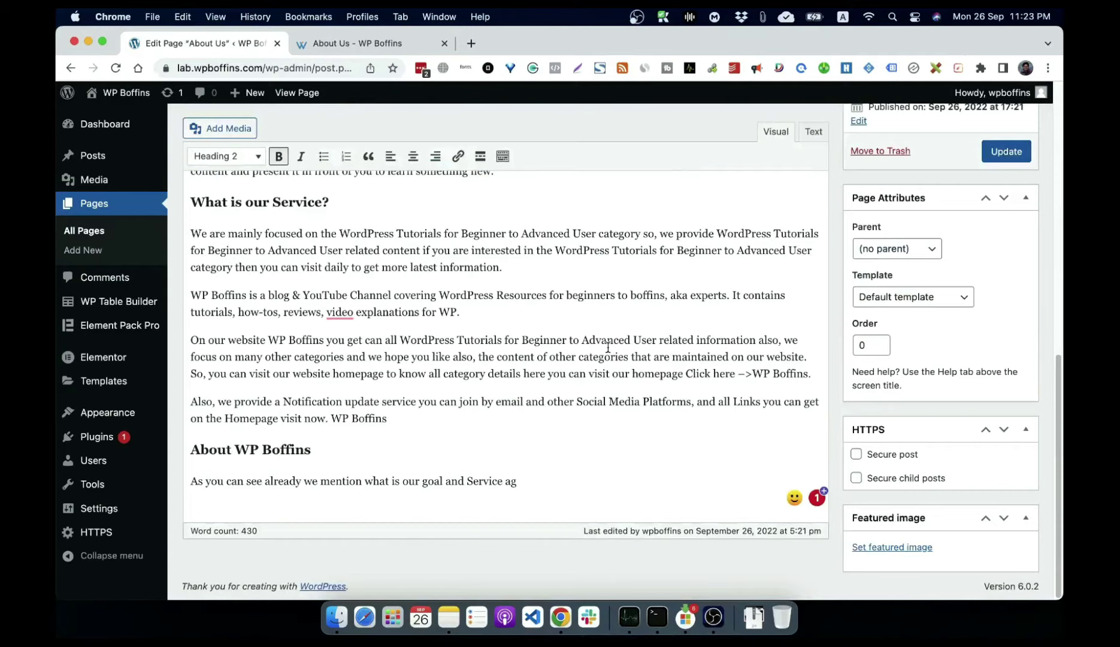
Step: Update the About Us page so its /about-wpboffins/ permalink is saved
{"action": "left_click", "coordinate": [1008, 156]}
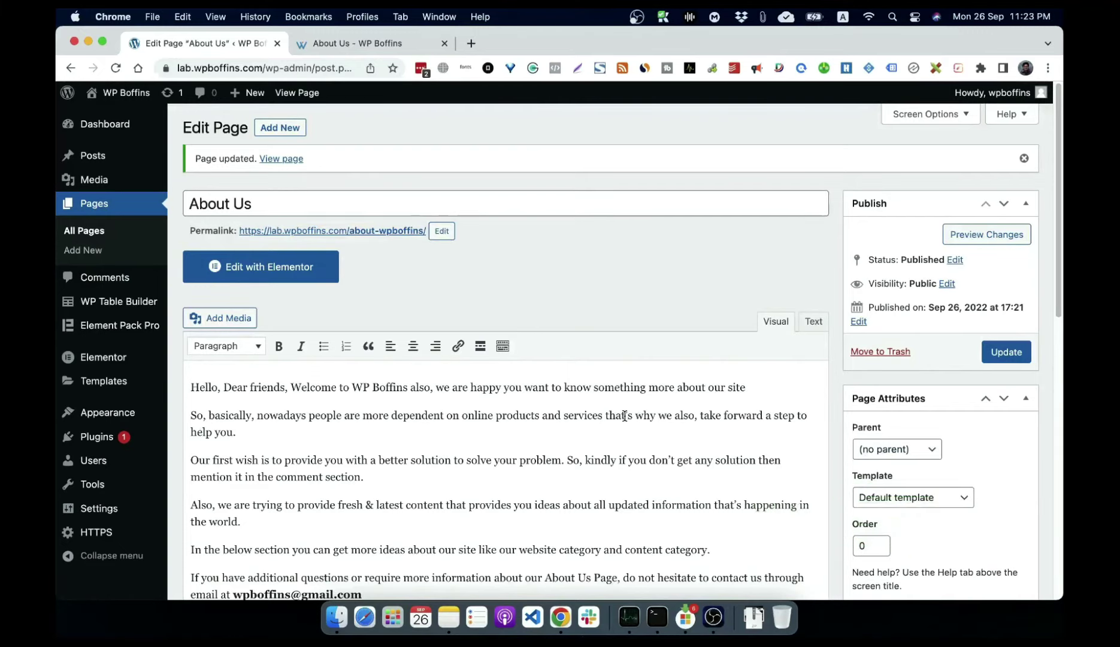
{"action": "mouse_move", "coordinate": [134, 97]}
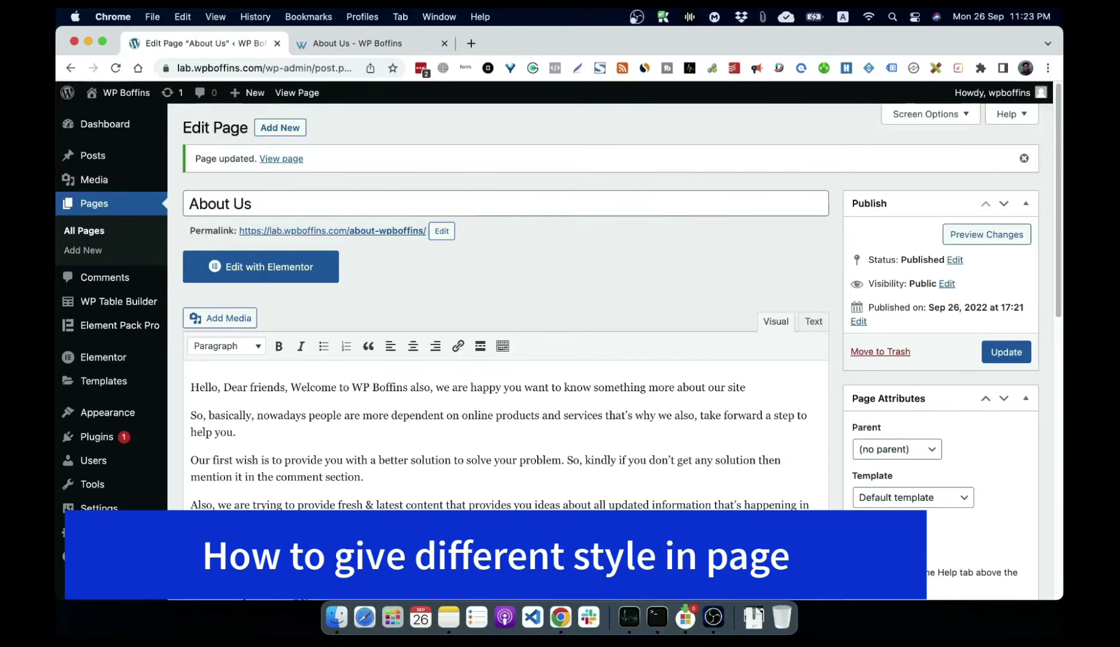
Step: Choose Sample Page in the Page Attributes Parent list, keeping the Default template
{"action": "scroll", "coordinate": [949, 484], "scroll_direction": "down", "scroll_amount": 4}
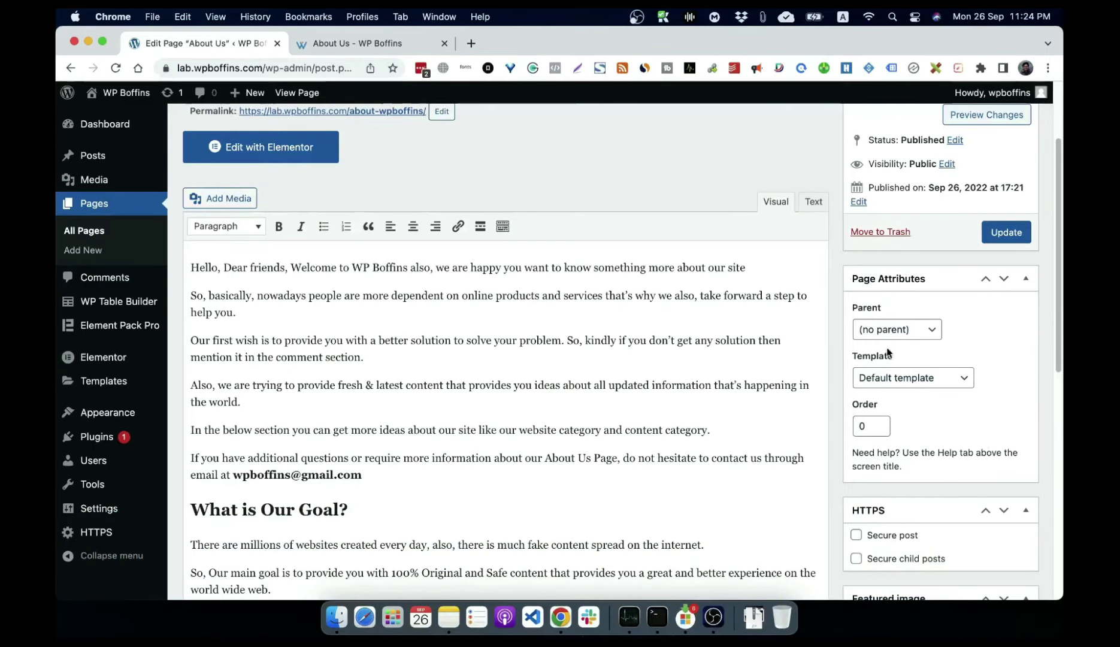
{"action": "left_click", "coordinate": [871, 332]}
{"action": "left_click", "coordinate": [1021, 319]}
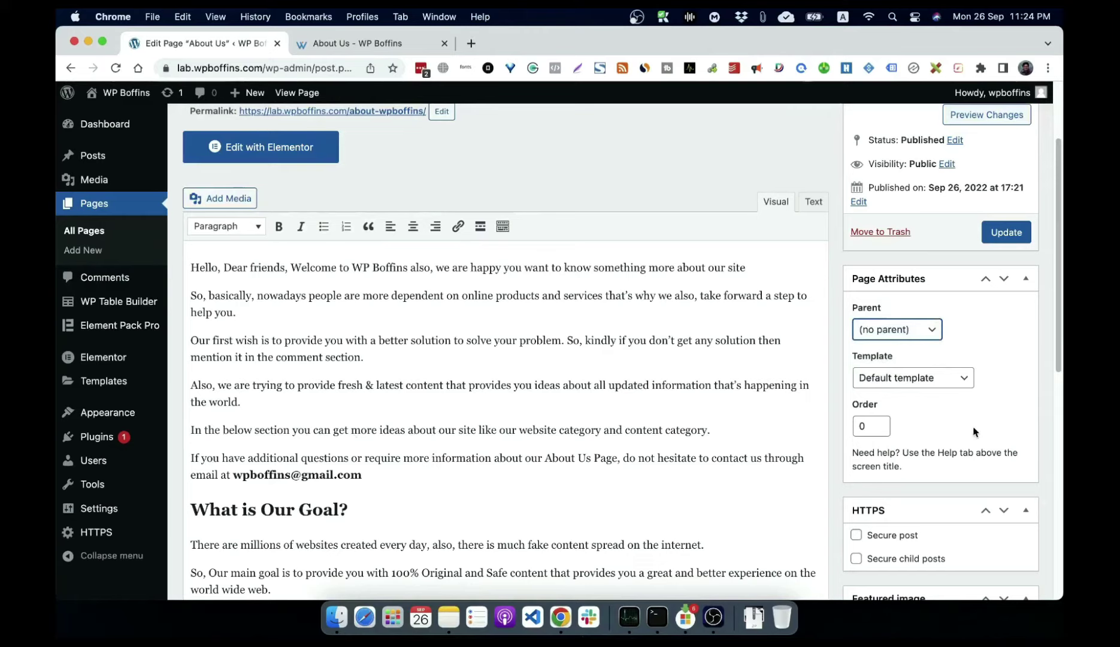
{"action": "left_click", "coordinate": [911, 335]}
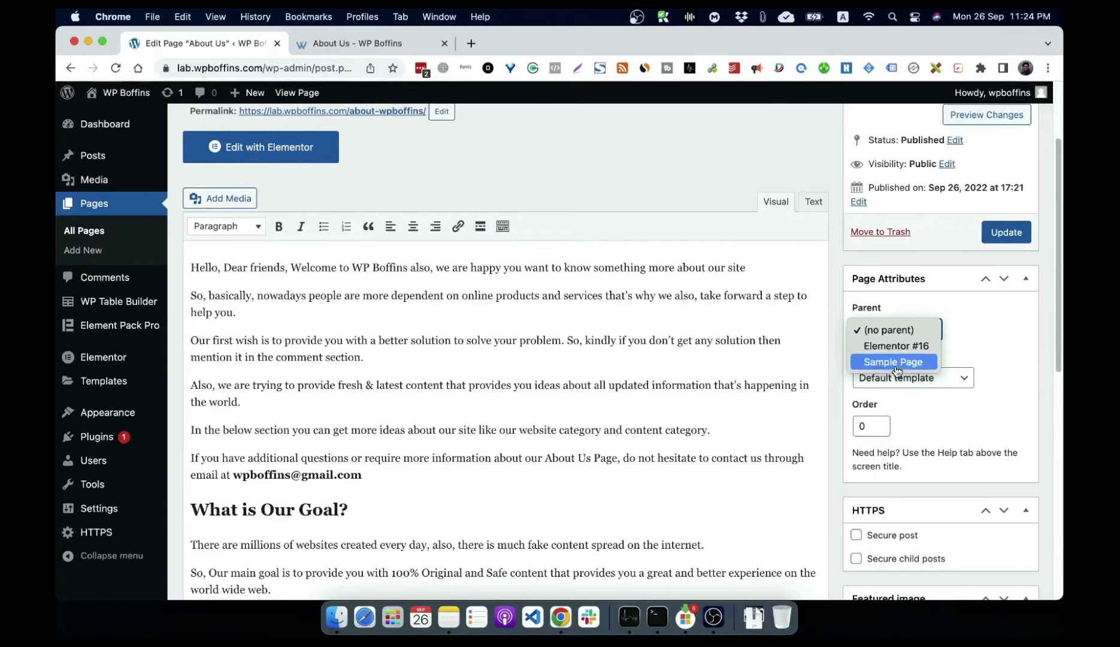
{"action": "left_click", "coordinate": [895, 362]}
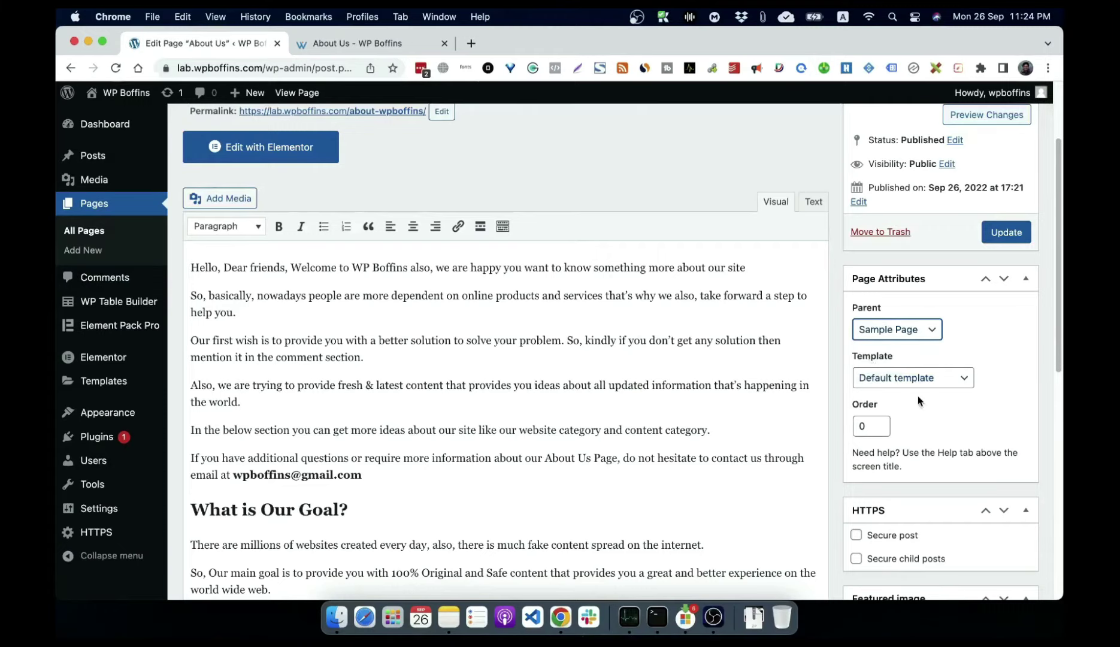
{"action": "left_click", "coordinate": [912, 378]}
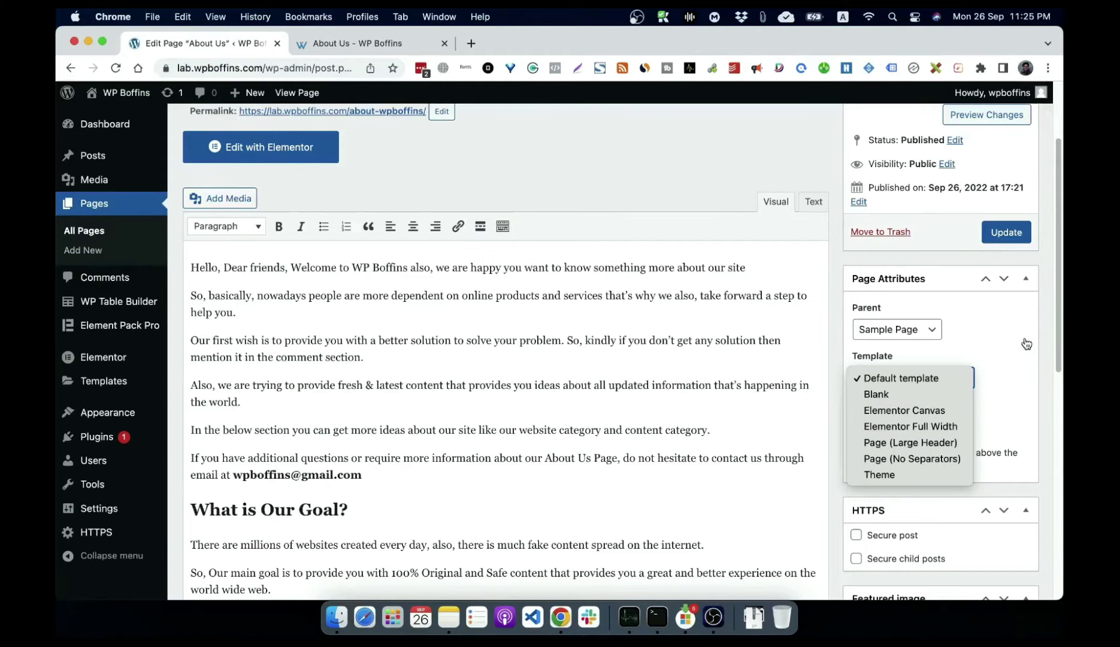
Step: Keep the default template, update About Us, and view it live at /sample-page/about-wpboffins/
{"action": "left_click", "coordinate": [894, 357]}
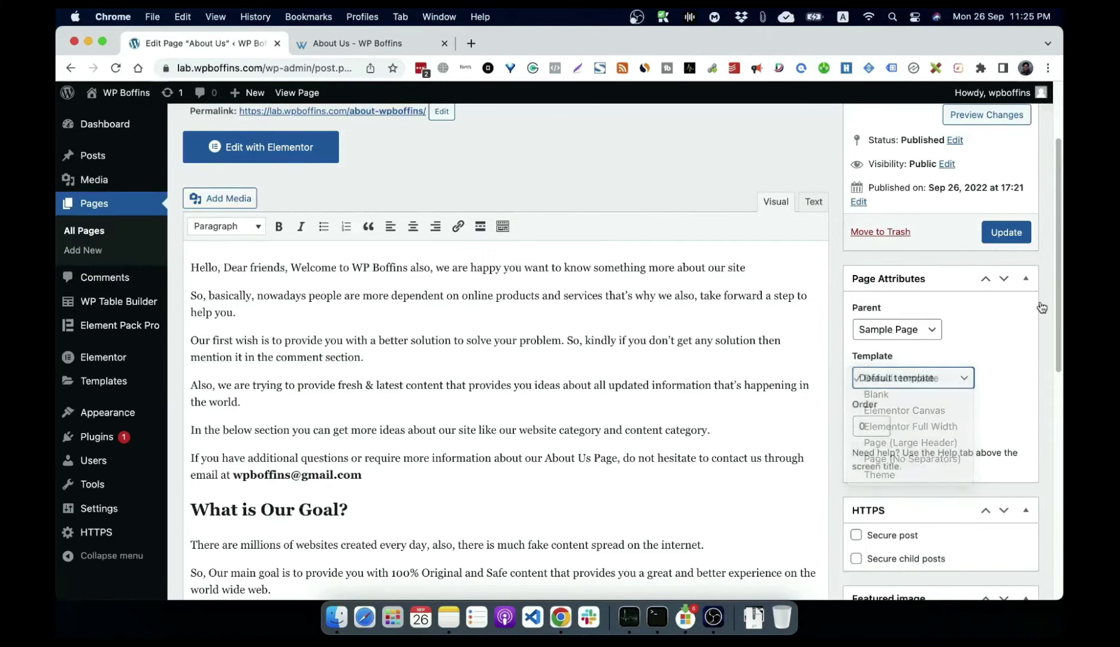
{"action": "left_click", "coordinate": [1011, 238]}
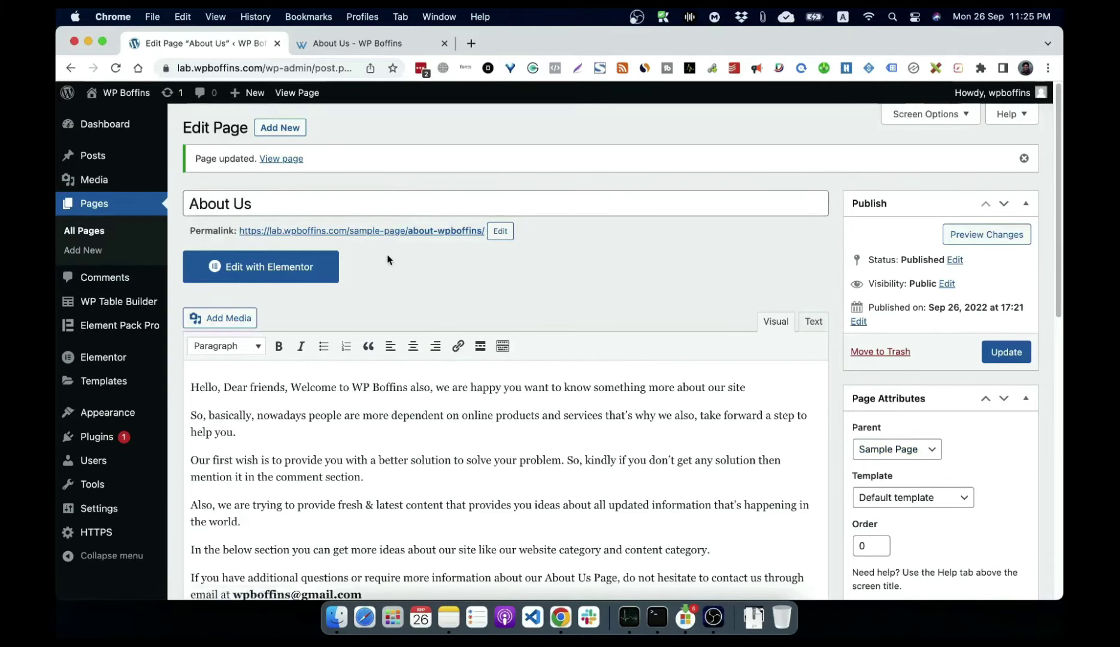
{"action": "left_click", "coordinate": [376, 234]}
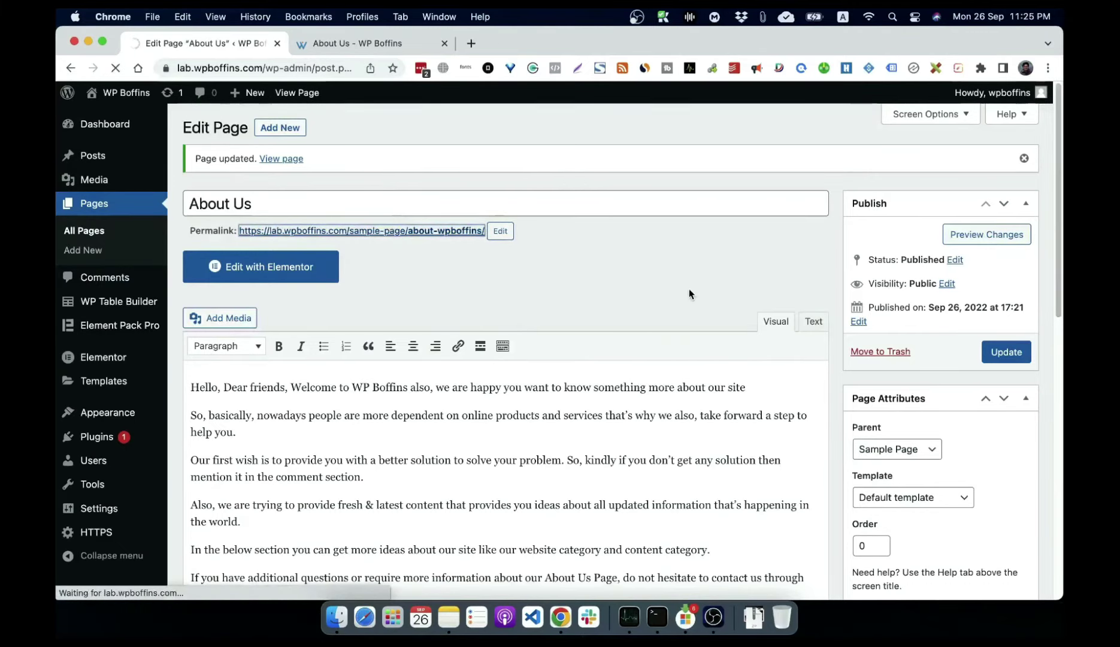
{"action": "scroll", "coordinate": [509, 306], "scroll_direction": "down", "scroll_amount": 10}
{"action": "scroll", "coordinate": [508, 306], "scroll_direction": "down", "scroll_amount": 5}
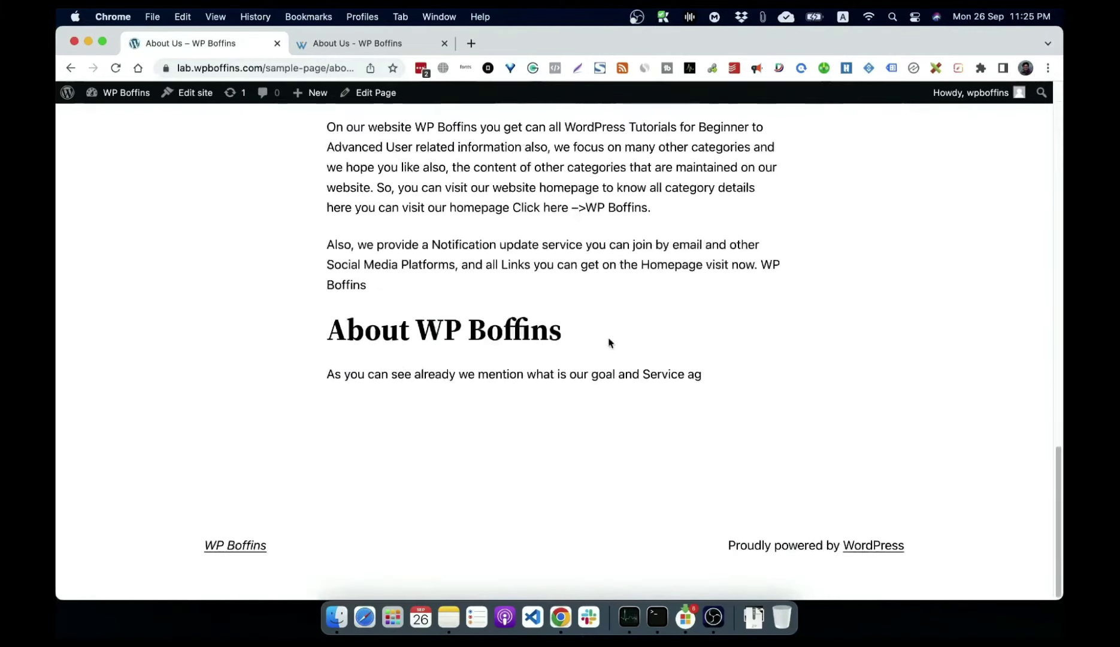
{"action": "scroll", "coordinate": [550, 232], "scroll_direction": "up", "scroll_amount": 15}
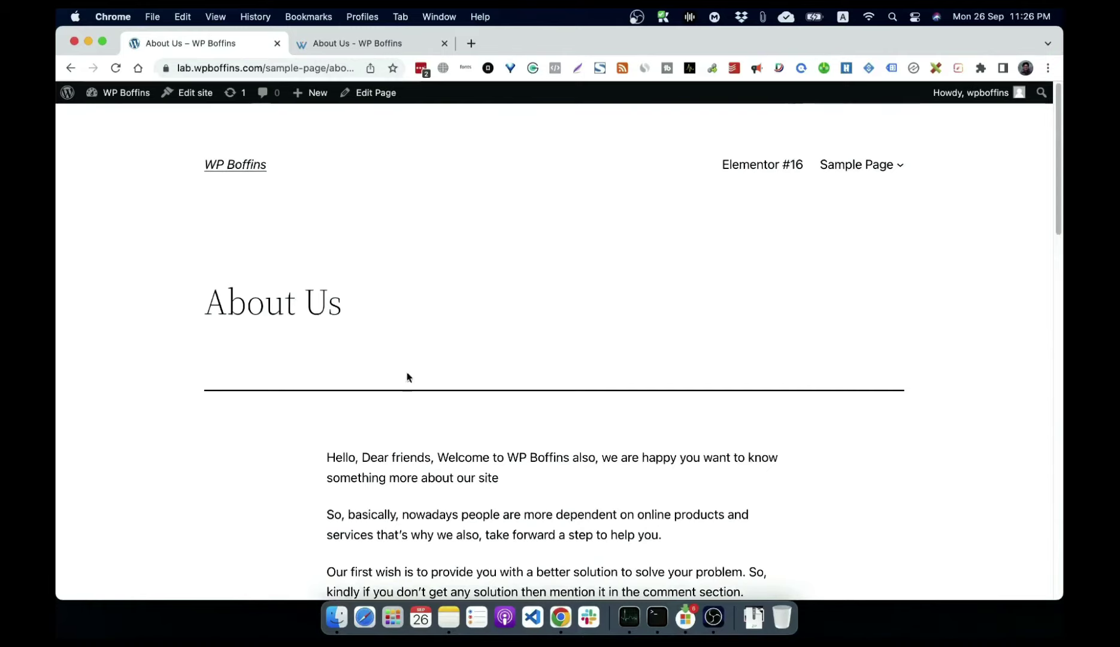
{"action": "left_click", "coordinate": [368, 97]}
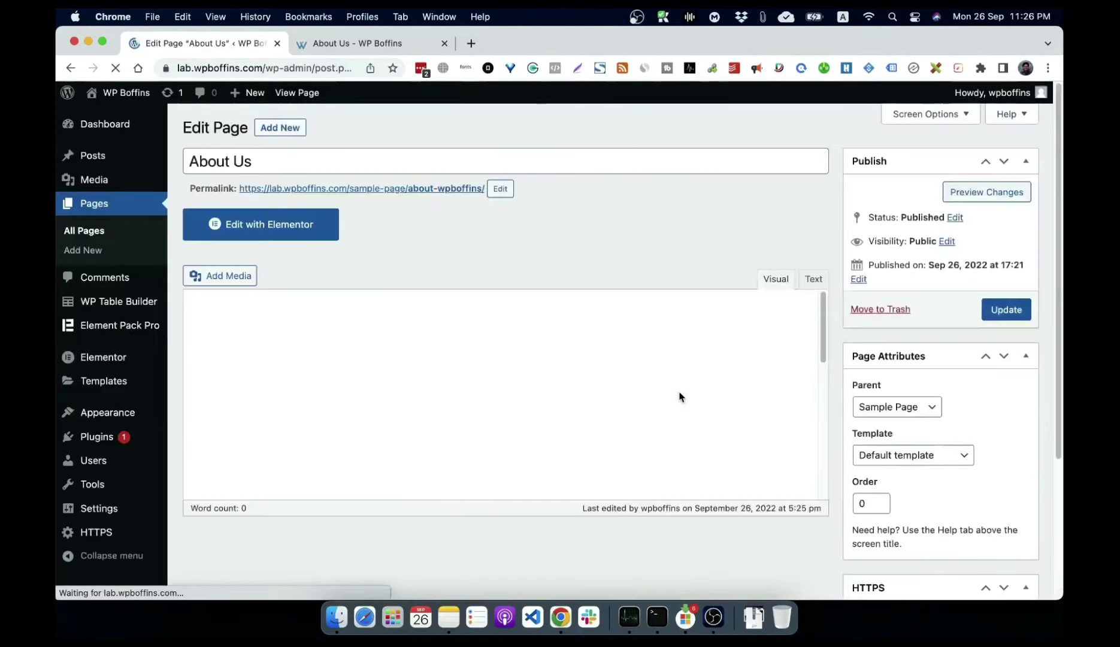
{"action": "left_click", "coordinate": [928, 458]}
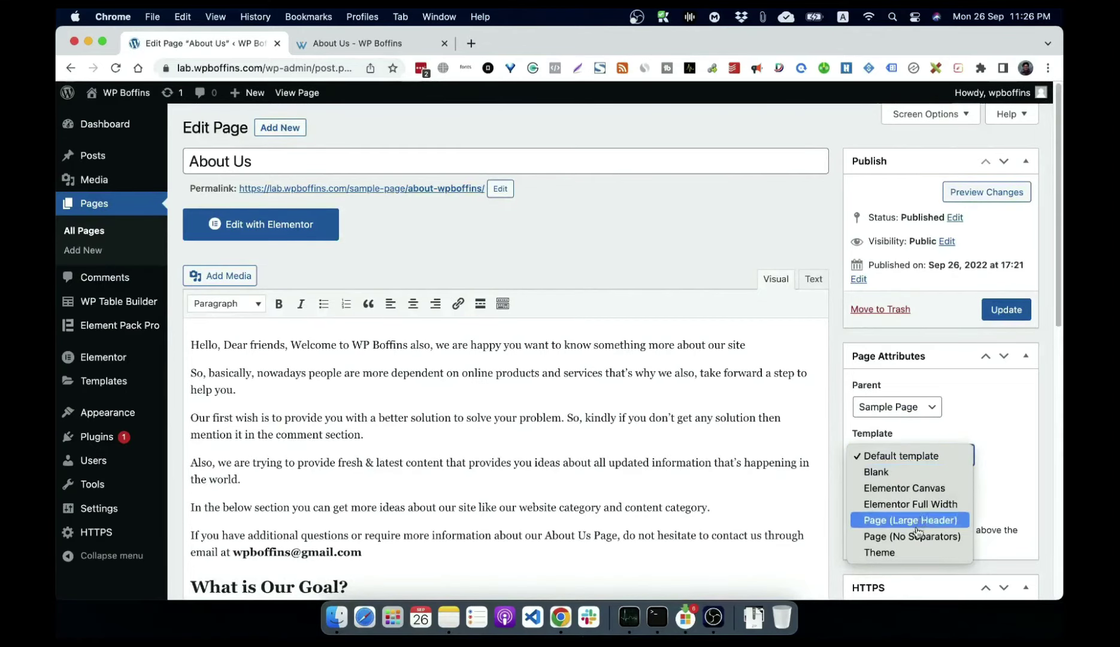
{"action": "left_click", "coordinate": [915, 552]}
{"action": "left_click", "coordinate": [1005, 311]}
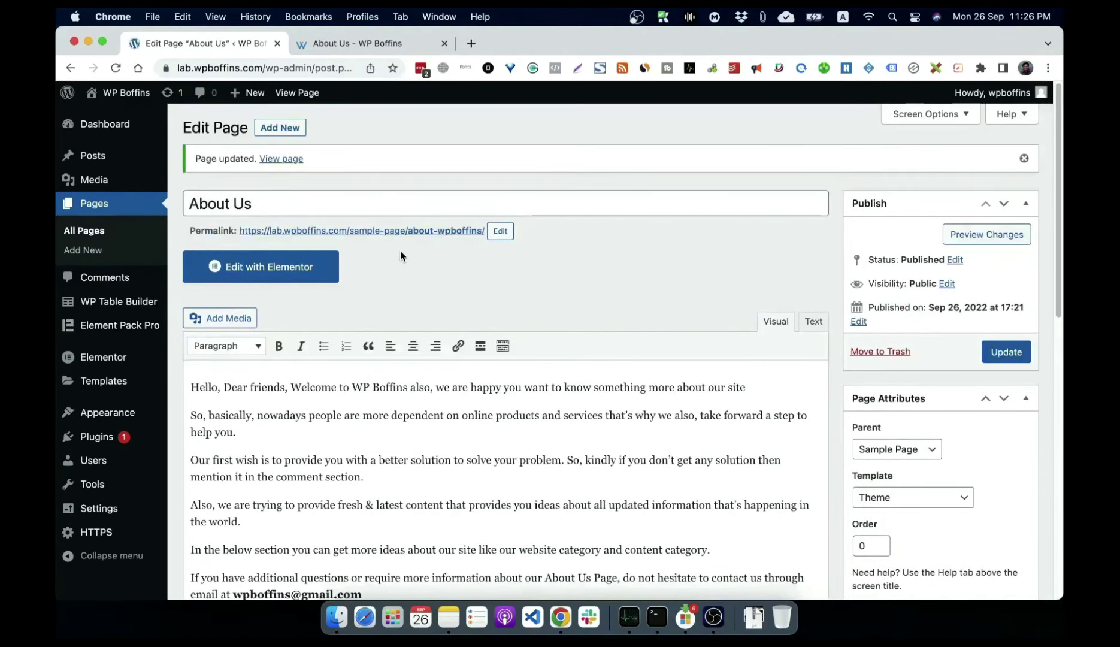
{"action": "left_click", "coordinate": [412, 231]}
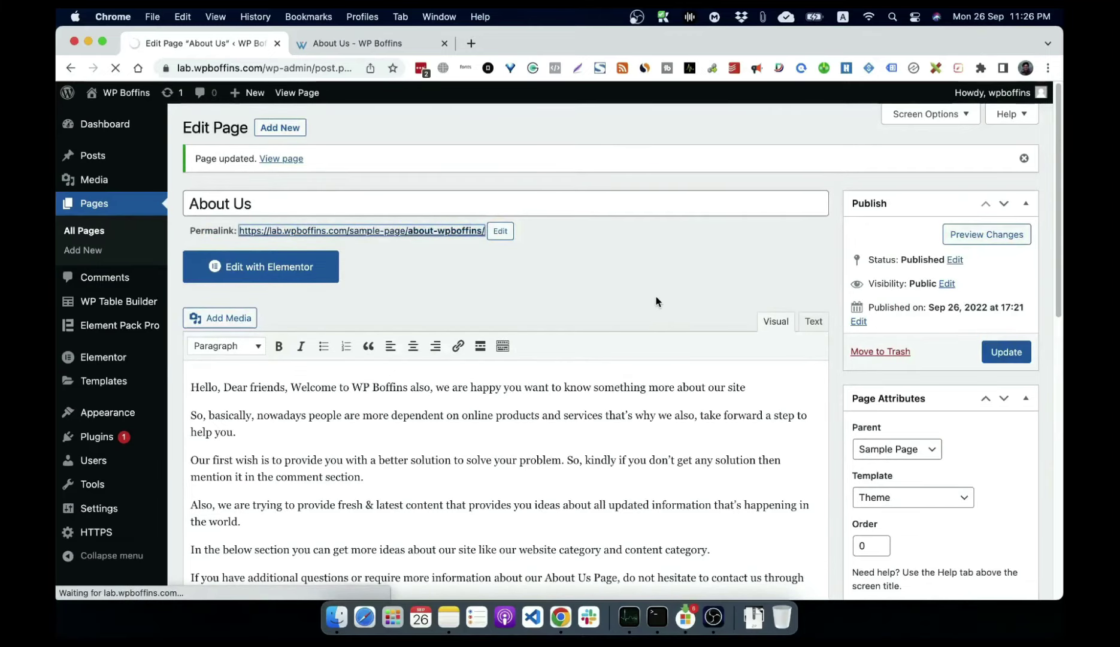
{"action": "scroll", "coordinate": [548, 347], "scroll_direction": "down", "scroll_amount": 10}
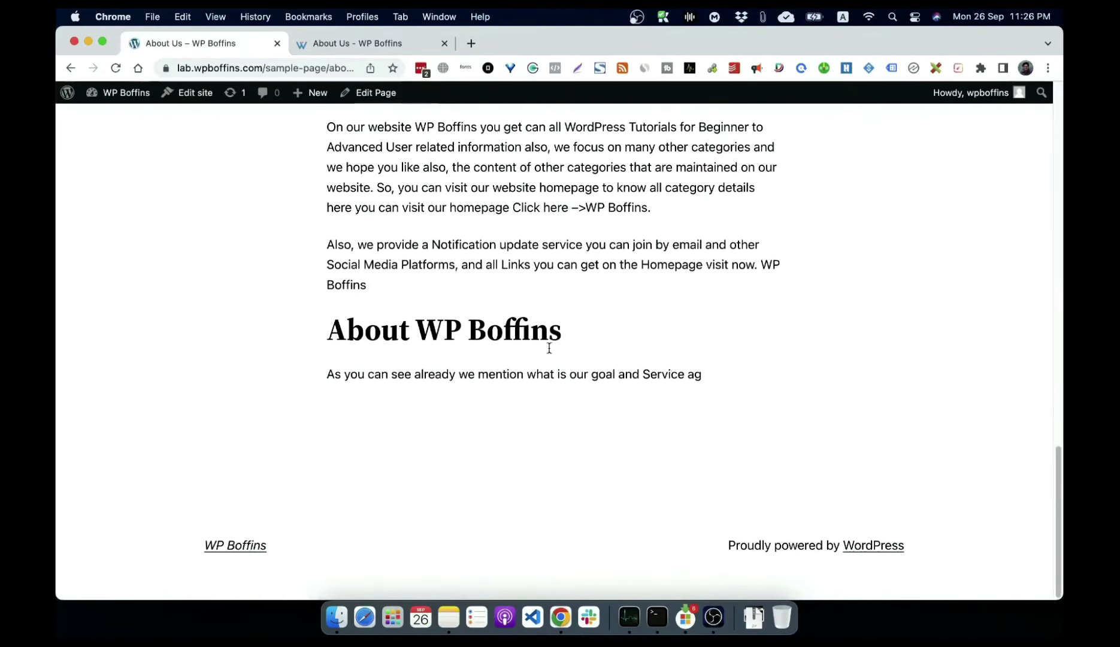
{"action": "scroll", "coordinate": [548, 347], "scroll_direction": "up", "scroll_amount": 10}
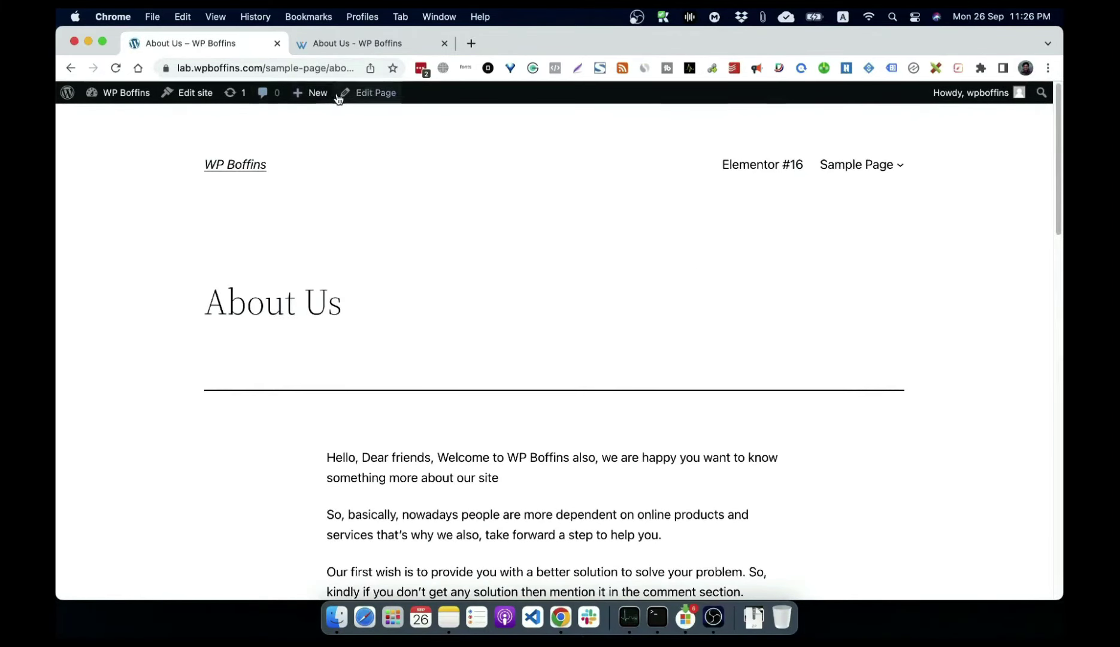
{"action": "left_click", "coordinate": [338, 96]}
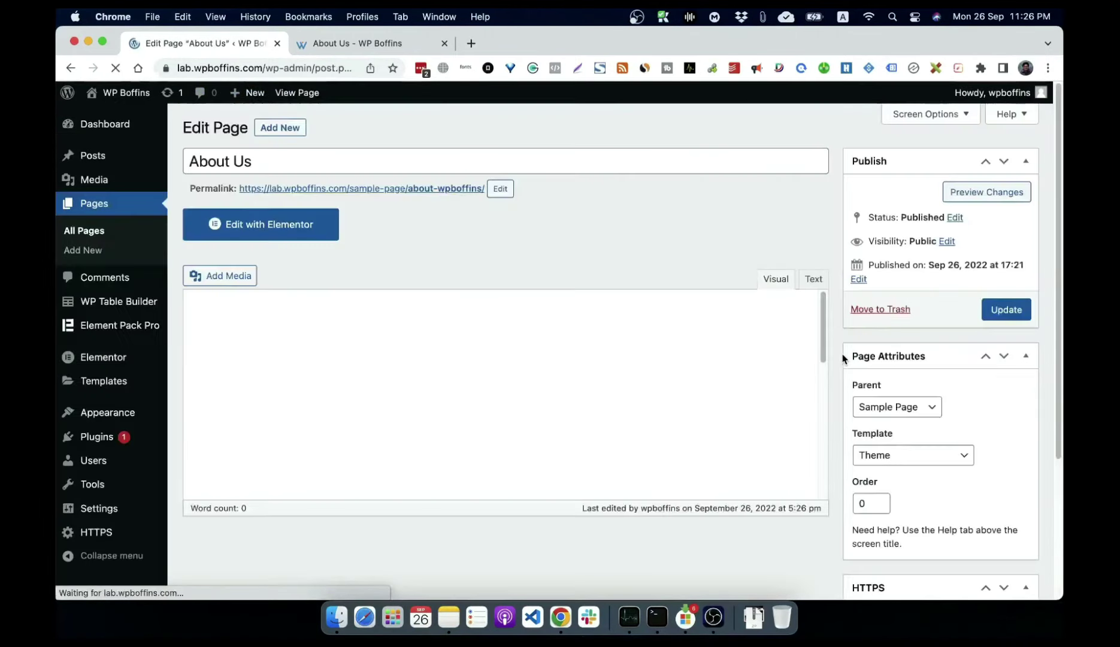
Step: Set the About Us template to Page (Large Header) and update the page
{"action": "left_click", "coordinate": [930, 457]}
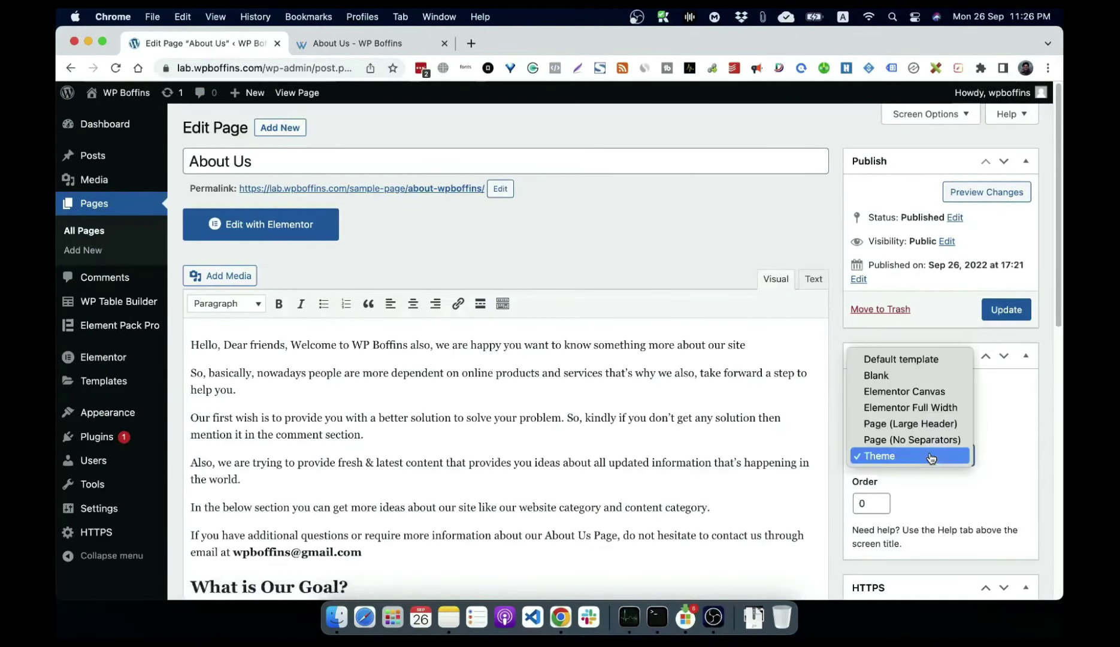
{"action": "left_click", "coordinate": [905, 425]}
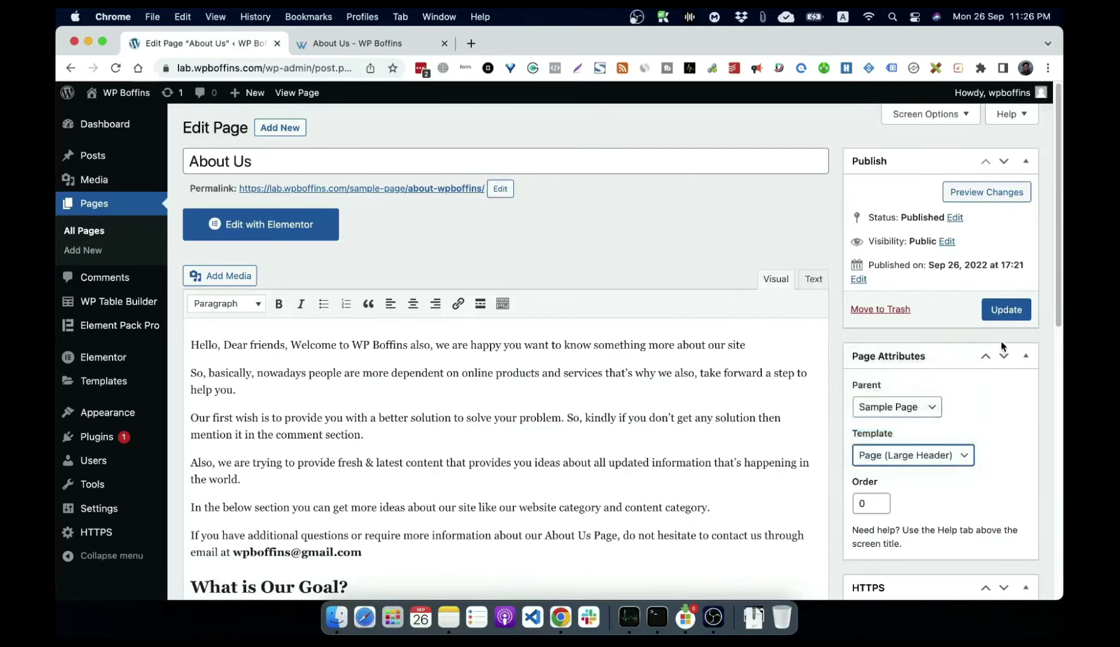
{"action": "left_click", "coordinate": [1006, 310]}
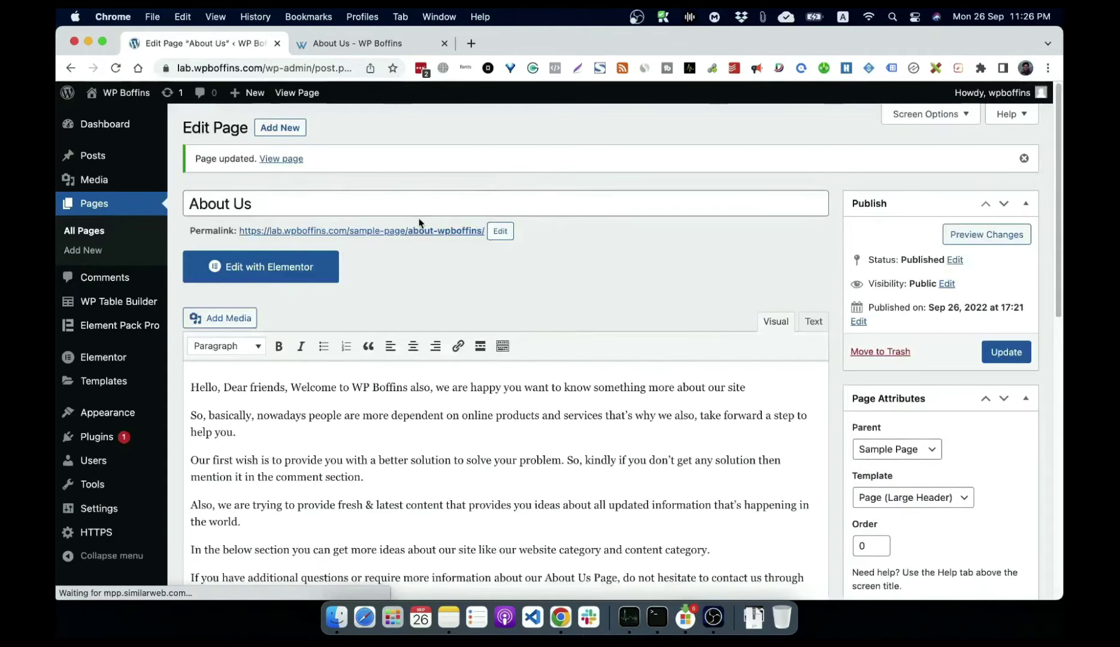
Step: View the live About Us page with its large header, then return to editing
{"action": "left_click", "coordinate": [413, 233]}
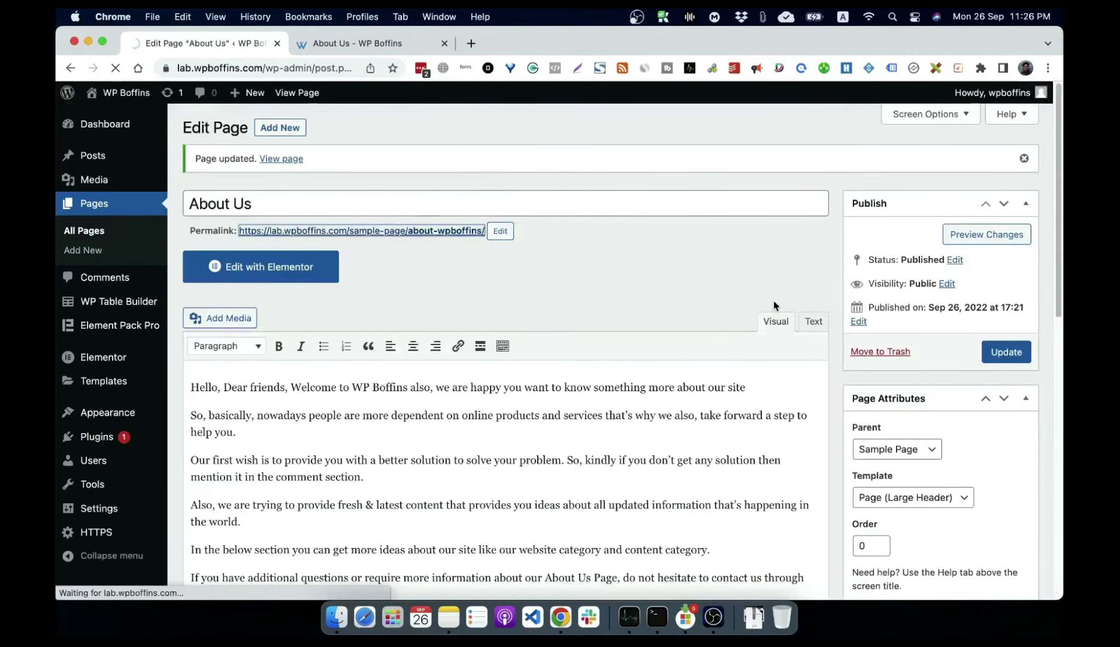
{"action": "scroll", "coordinate": [610, 332], "scroll_direction": "down", "scroll_amount": 1}
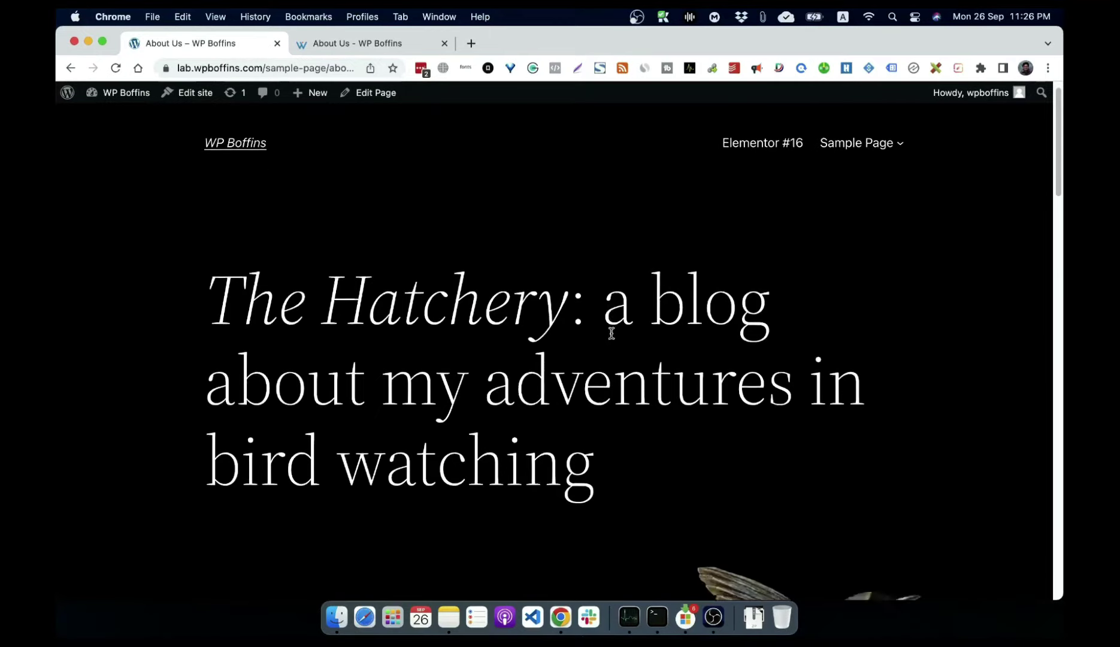
{"action": "scroll", "coordinate": [611, 333], "scroll_direction": "down", "scroll_amount": 15}
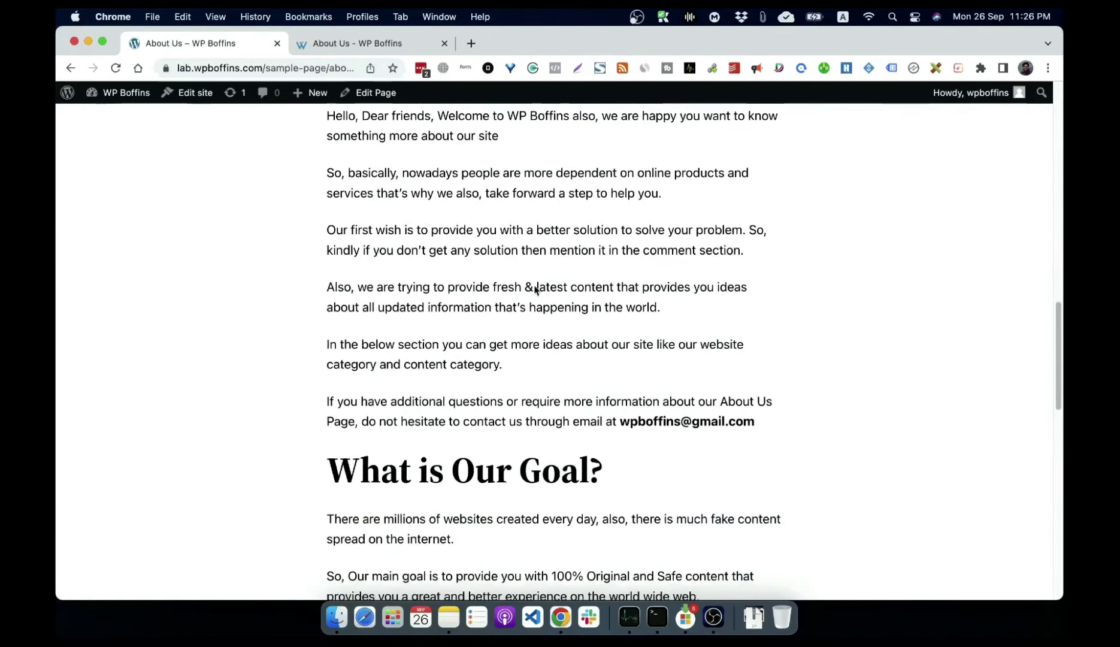
{"action": "scroll", "coordinate": [535, 289], "scroll_direction": "down", "scroll_amount": 15}
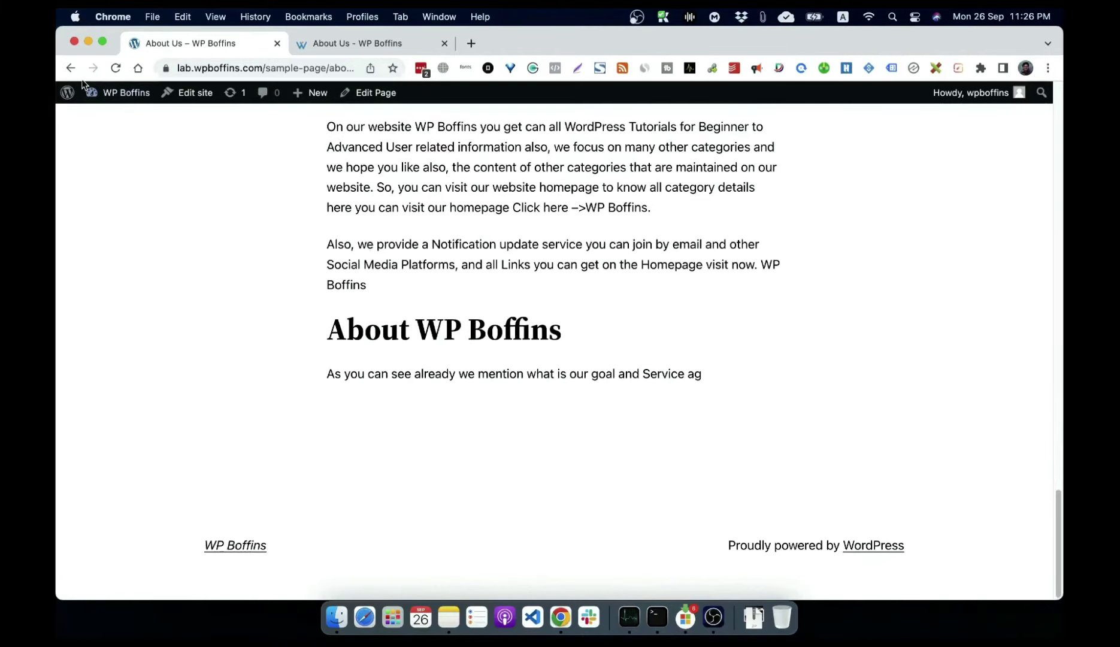
{"action": "left_click", "coordinate": [370, 99]}
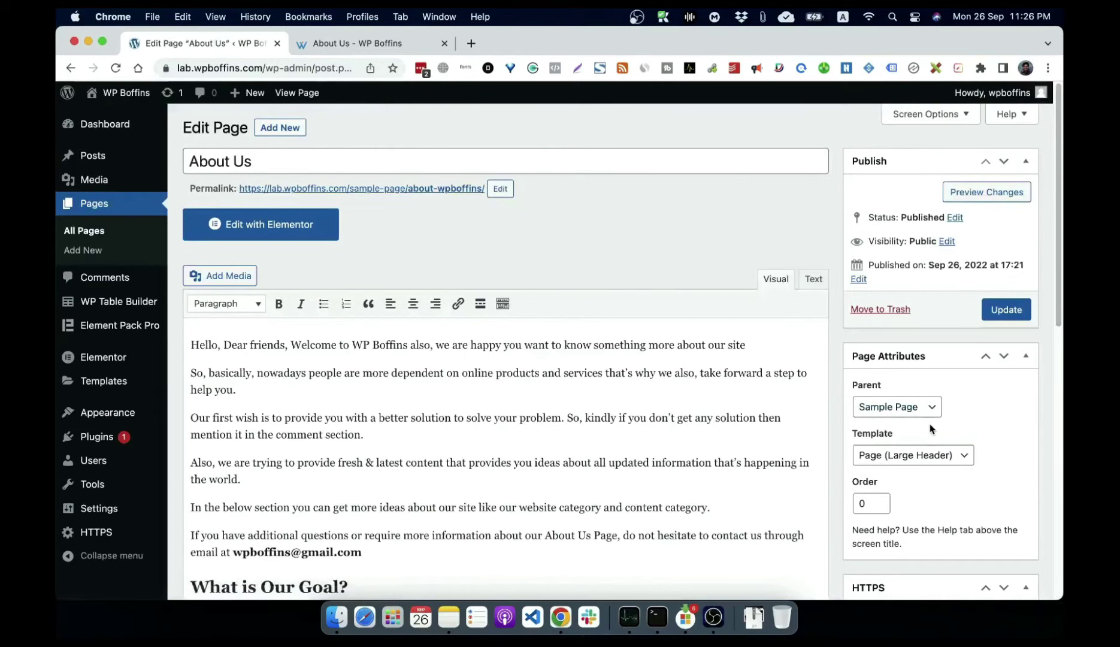
Step: Scroll down through the About Us page editor
{"action": "scroll", "coordinate": [925, 423], "scroll_direction": "down", "scroll_amount": 10}
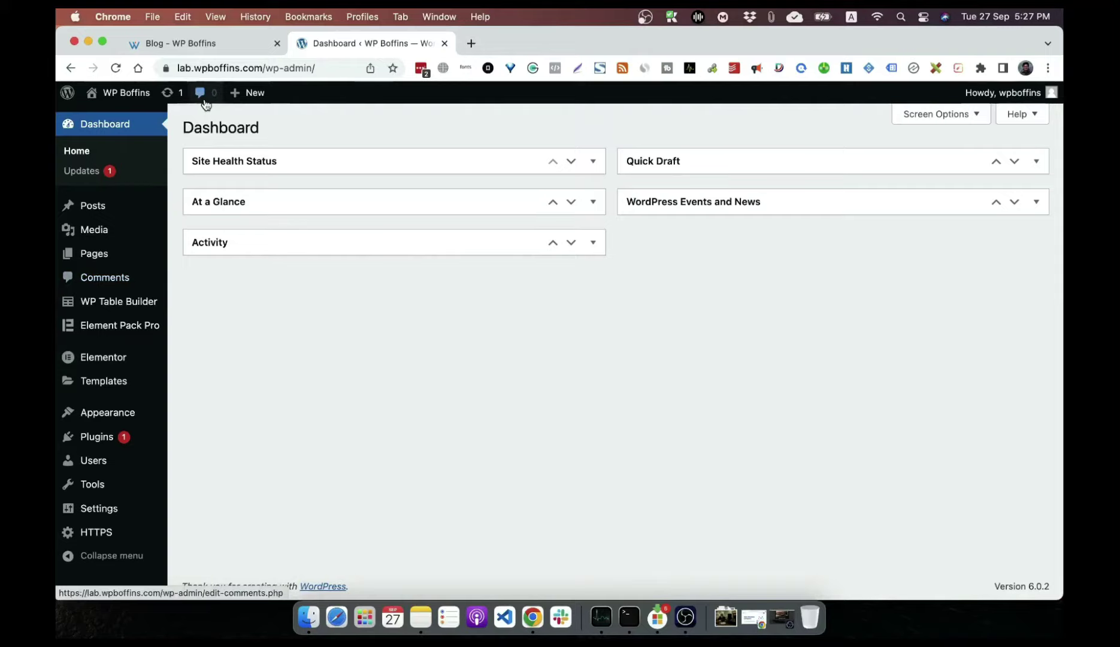
Step: Open the Comments screen listing the one approved comment on Hello world!
{"action": "left_click", "coordinate": [91, 278]}
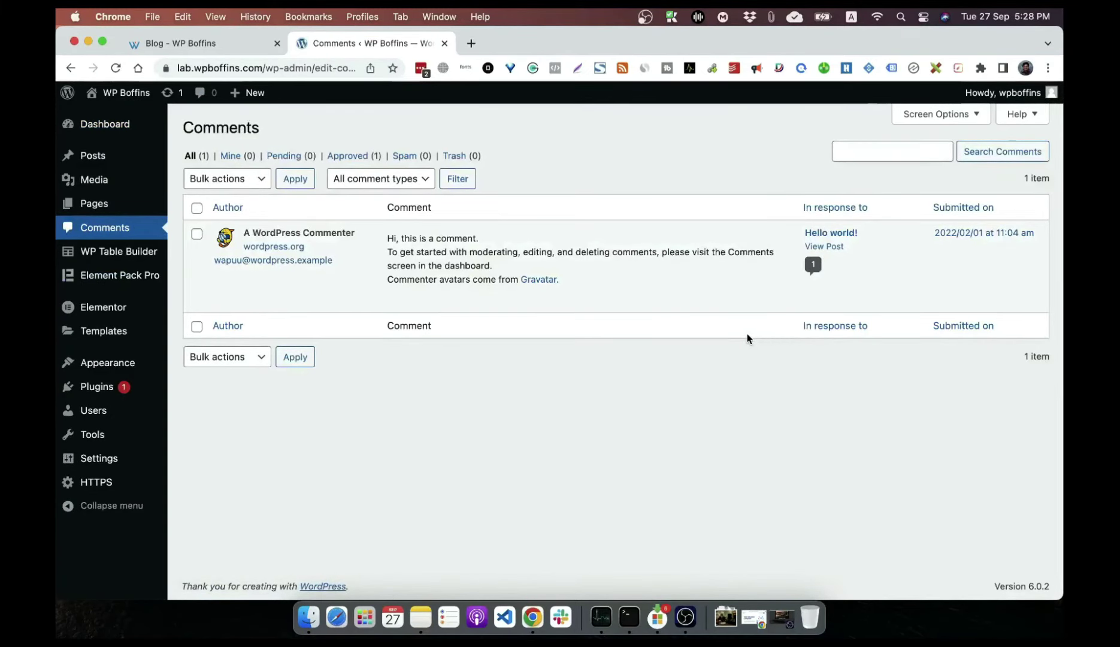
{"action": "mouse_move", "coordinate": [625, 277]}
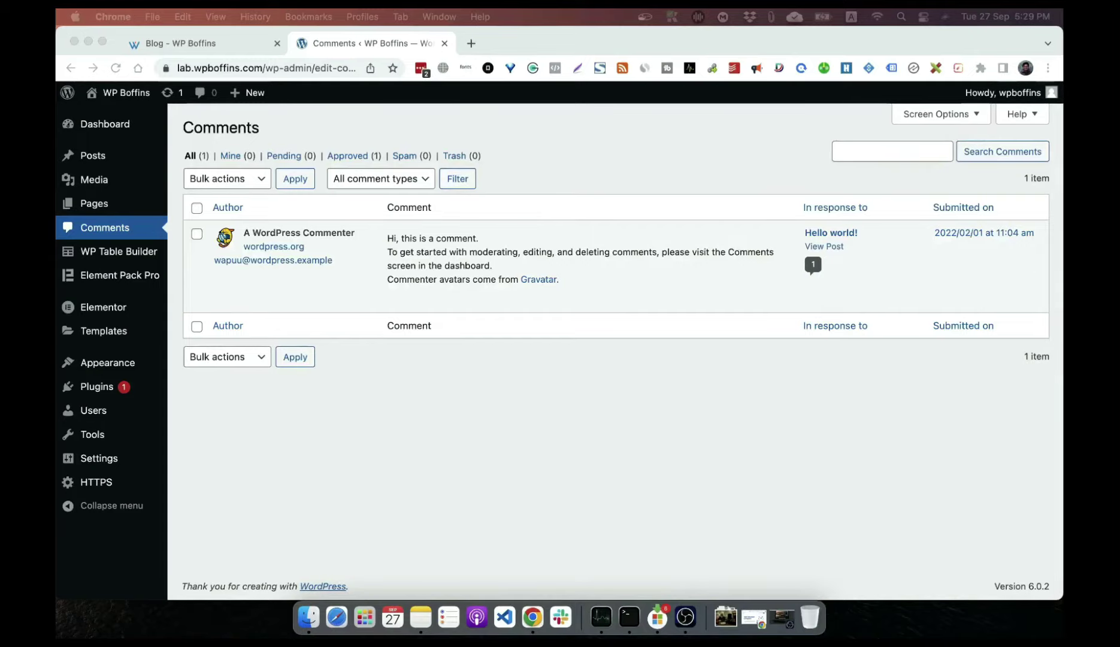
{"action": "left_click", "coordinate": [106, 162]}
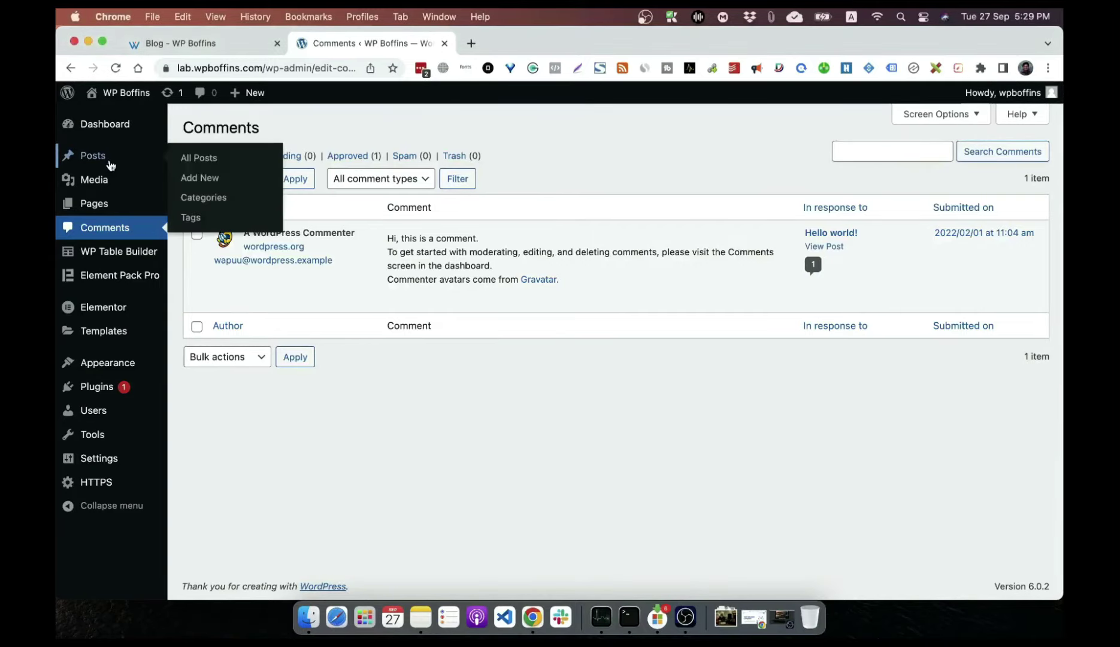
Step: Open Post with Media from the All Posts list for editing
{"action": "left_click", "coordinate": [109, 162]}
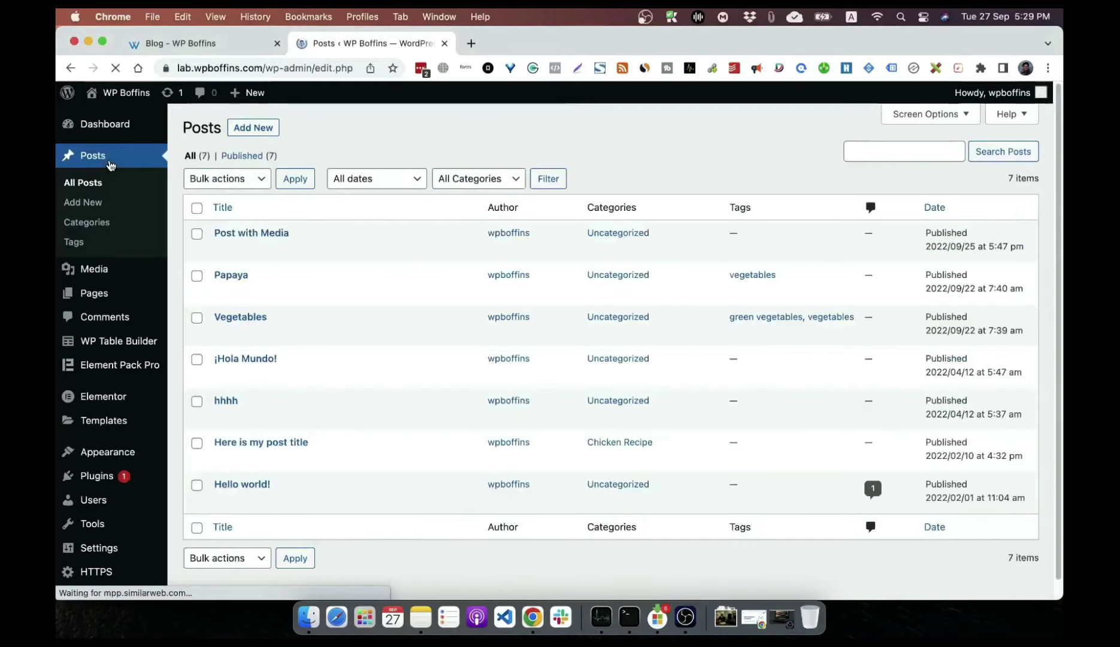
{"action": "left_click", "coordinate": [269, 232]}
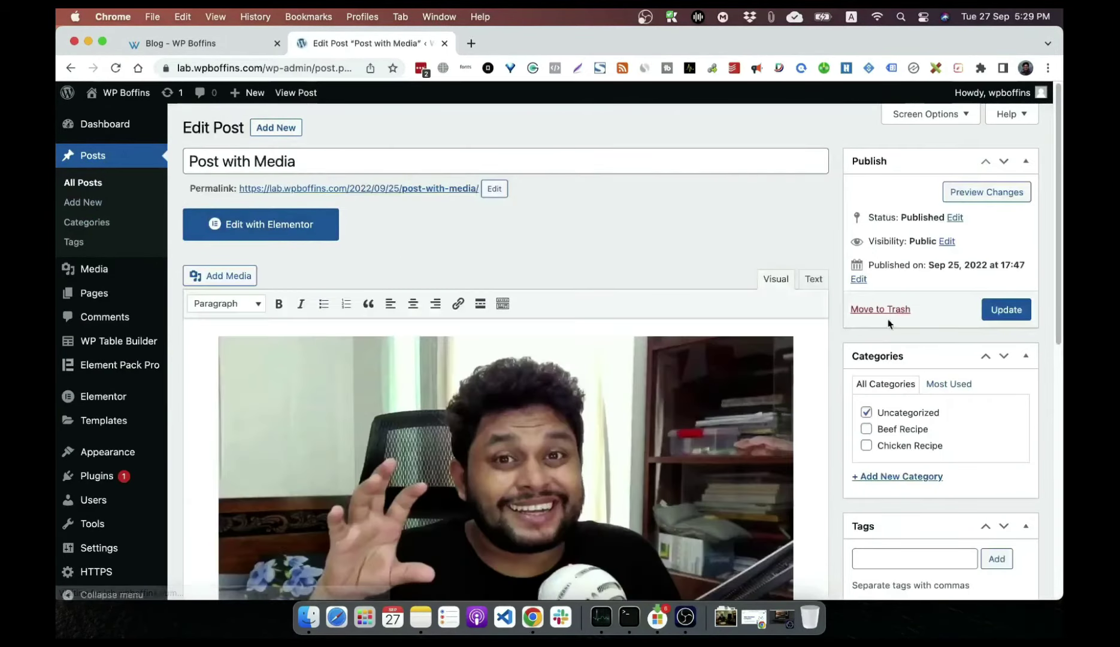
{"action": "scroll", "coordinate": [837, 418], "scroll_direction": "down", "scroll_amount": 8}
{"action": "scroll", "coordinate": [836, 418], "scroll_direction": "up", "scroll_amount": 6}
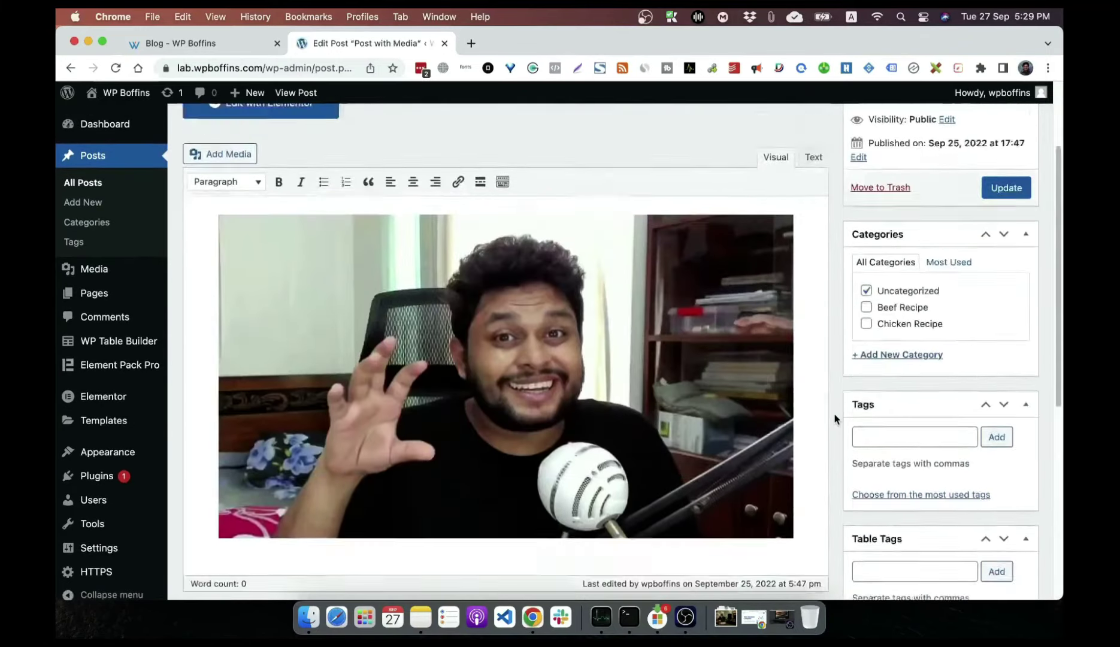
{"action": "scroll", "coordinate": [837, 417], "scroll_direction": "up", "scroll_amount": 3}
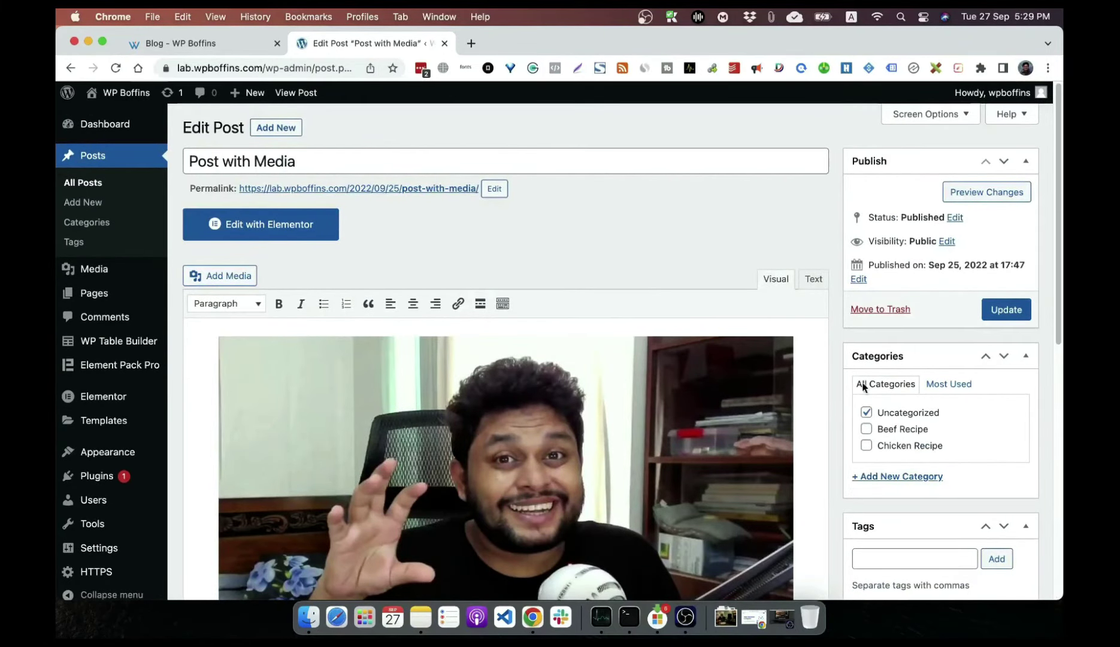
Step: Enable the Discussion and Comments boxes in Screen Options and scroll down to them
{"action": "left_click", "coordinate": [943, 119]}
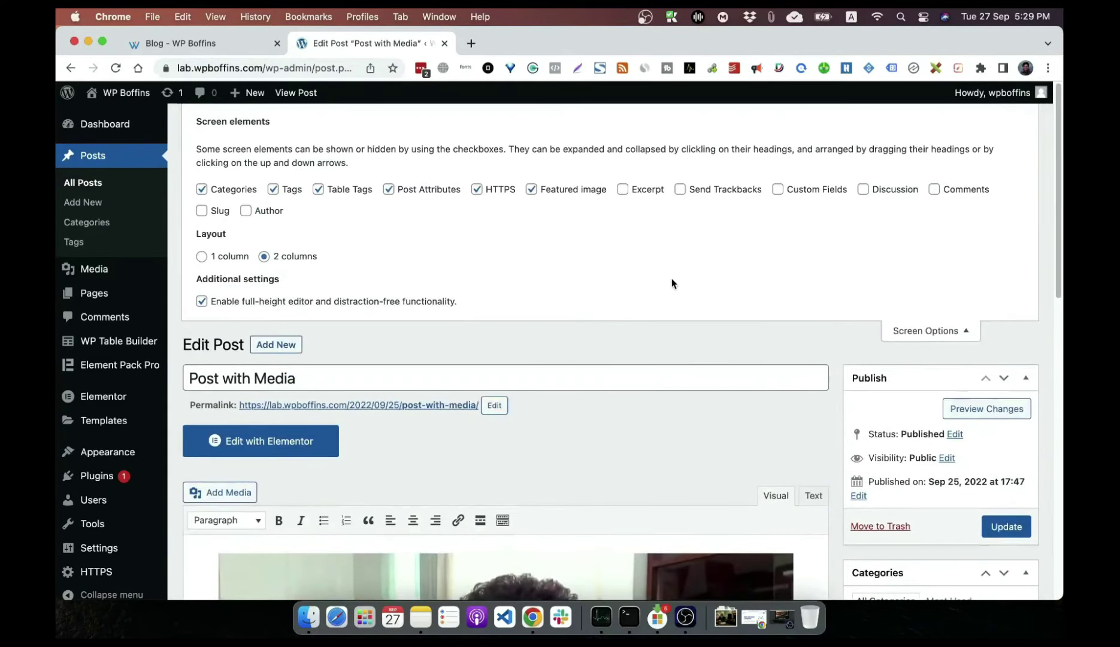
{"action": "left_click", "coordinate": [895, 192]}
{"action": "left_click", "coordinate": [970, 191]}
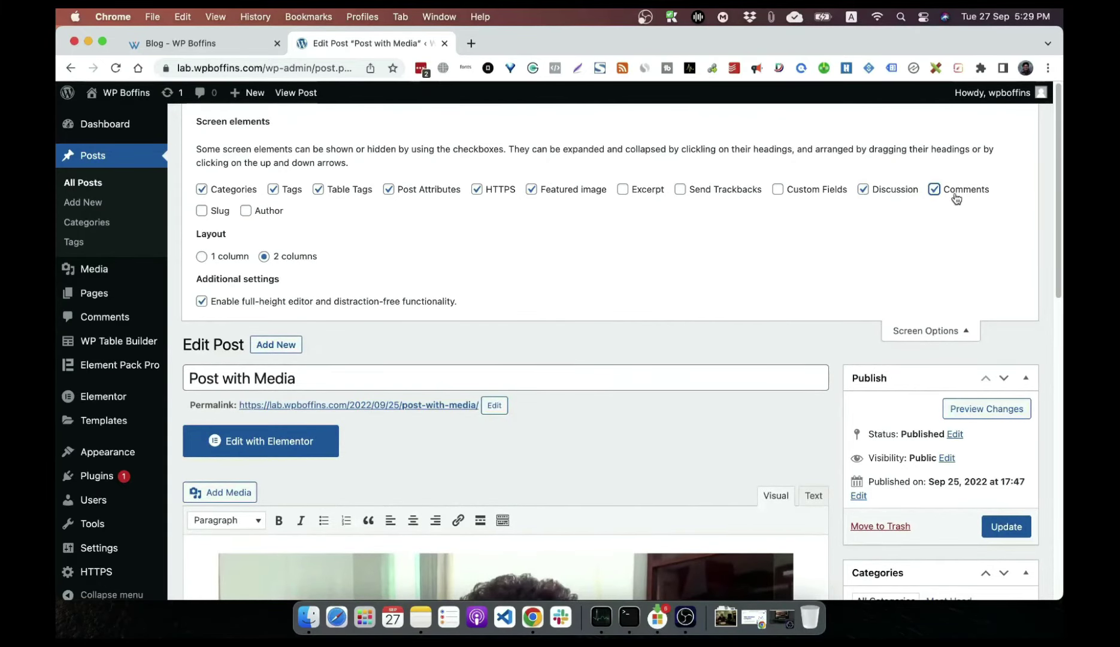
{"action": "left_click", "coordinate": [946, 331]}
{"action": "scroll", "coordinate": [863, 374], "scroll_direction": "down", "scroll_amount": 10}
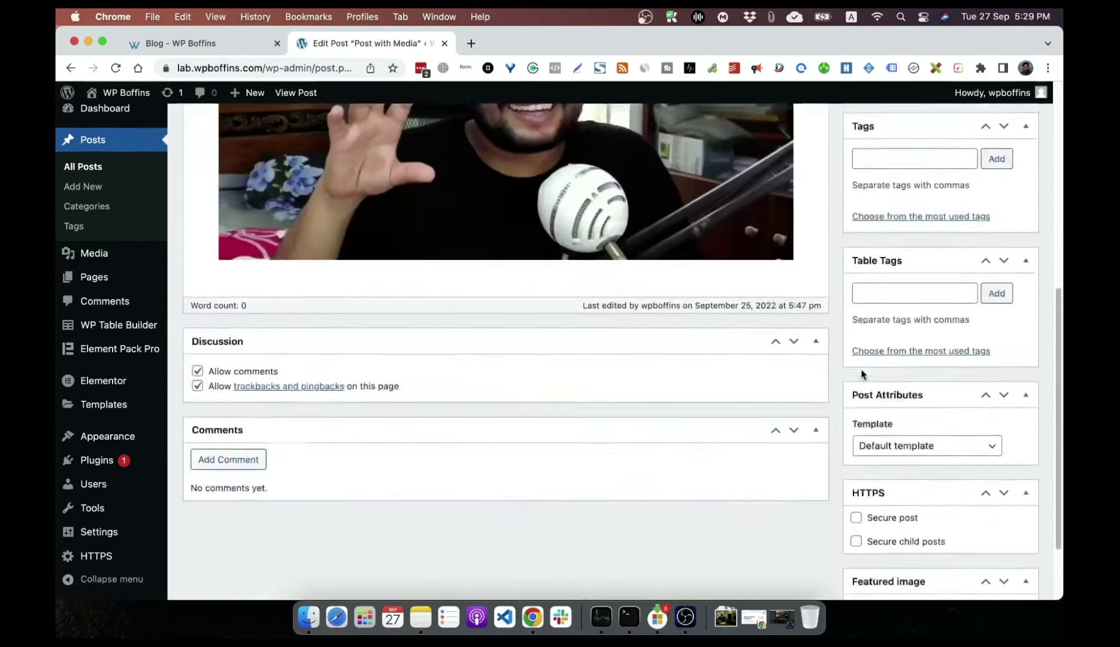
{"action": "scroll", "coordinate": [862, 374], "scroll_direction": "down", "scroll_amount": 3}
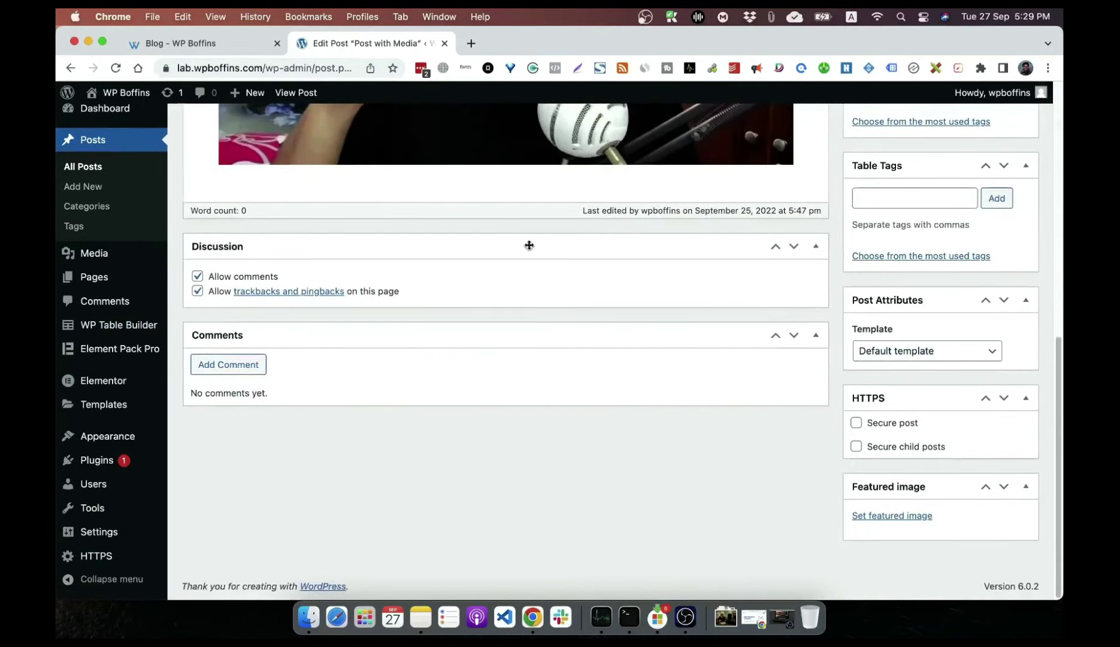
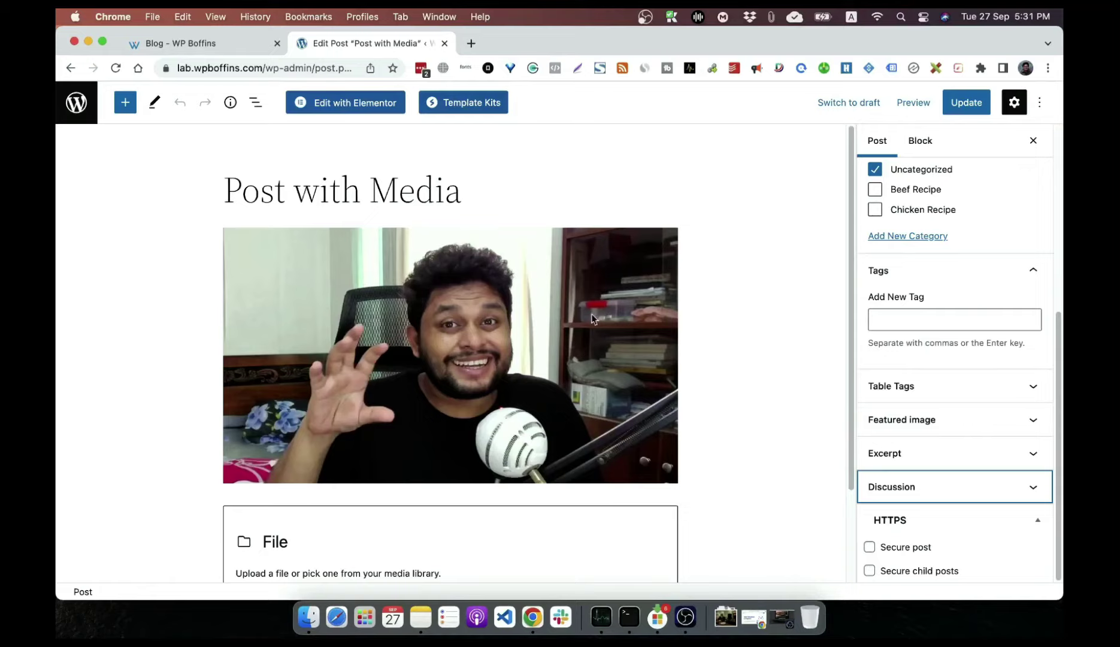
Step: Leave the Post with Media editor and return to the Posts list
{"action": "left_click", "coordinate": [84, 116]}
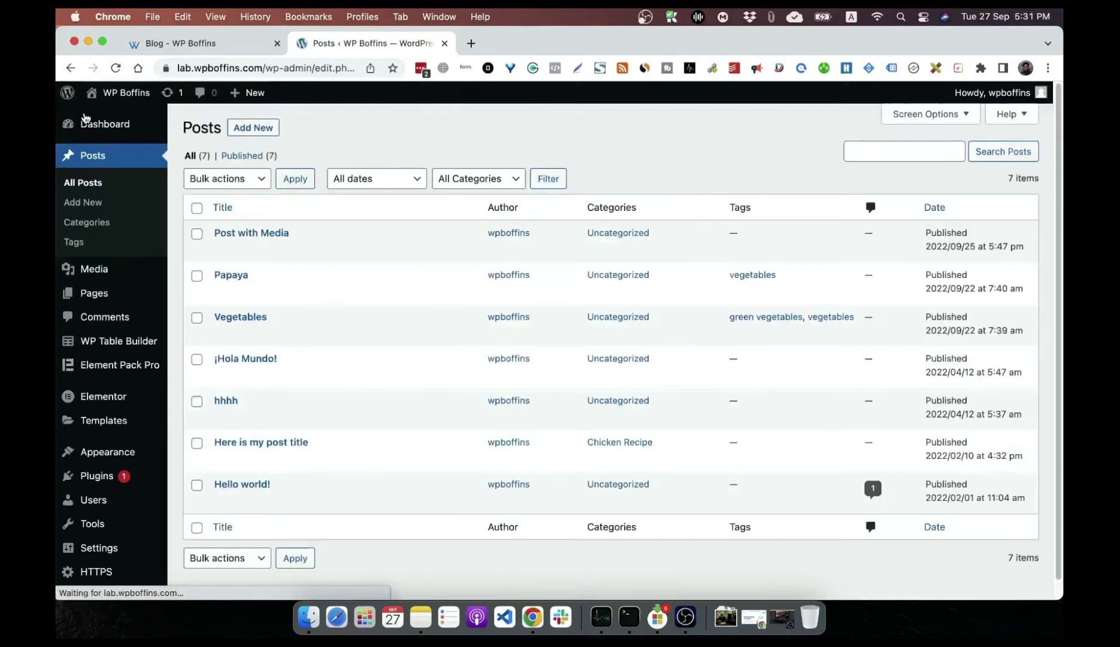
Step: Open Sample Page from Pages, tick Allow comments under Discussion, and update it
{"action": "left_click", "coordinate": [103, 295]}
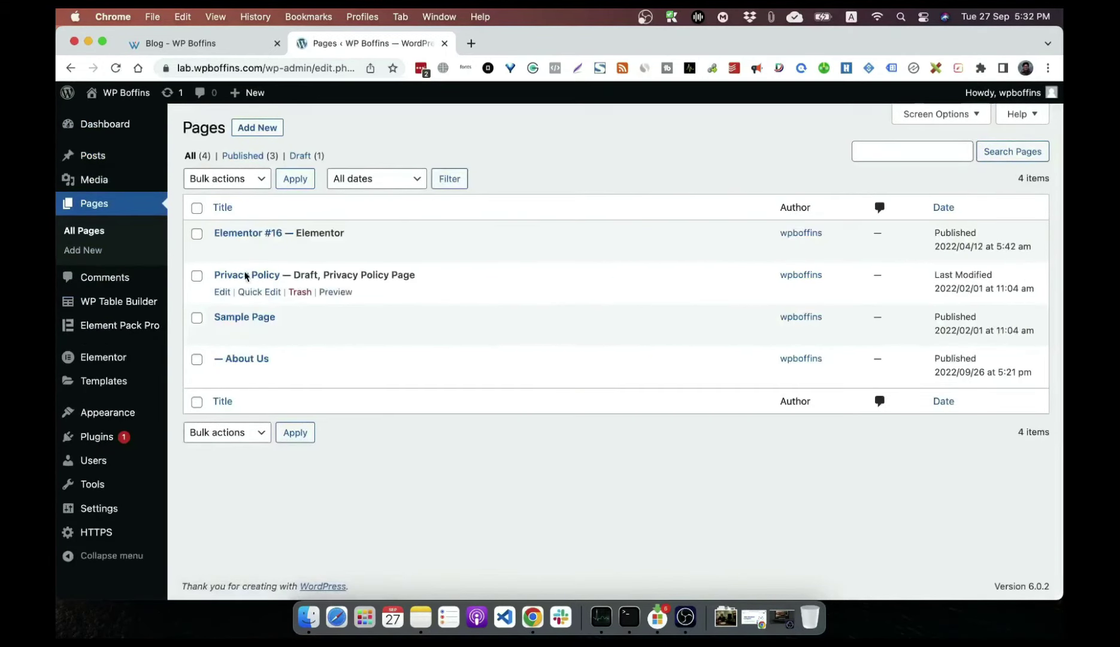
{"action": "left_click", "coordinate": [247, 320]}
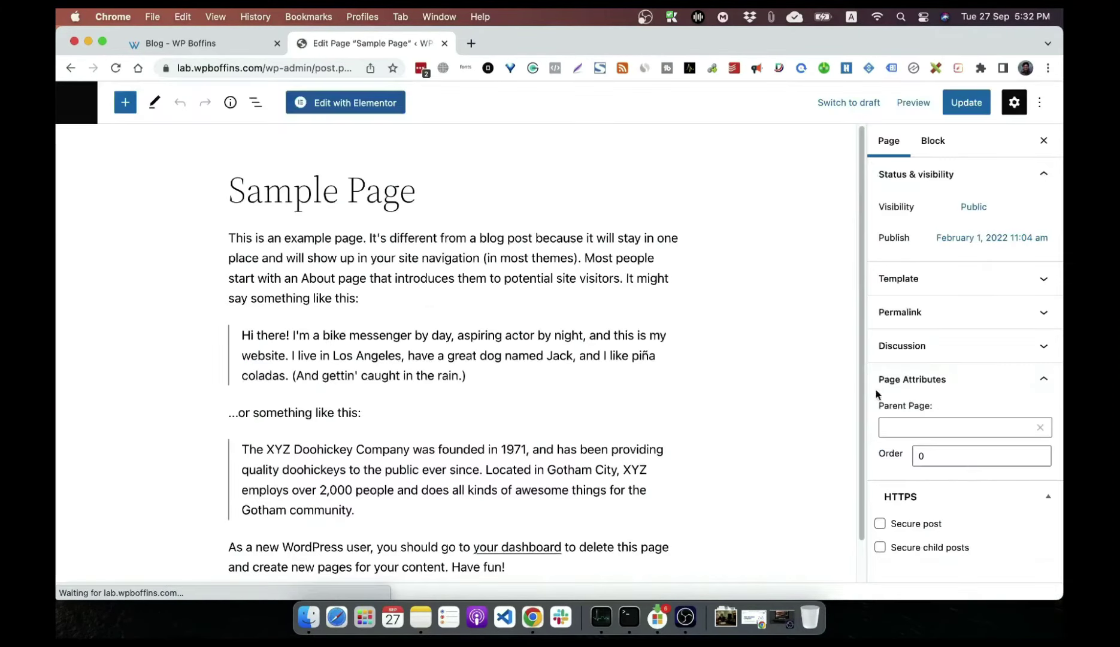
{"action": "left_click", "coordinate": [920, 346]}
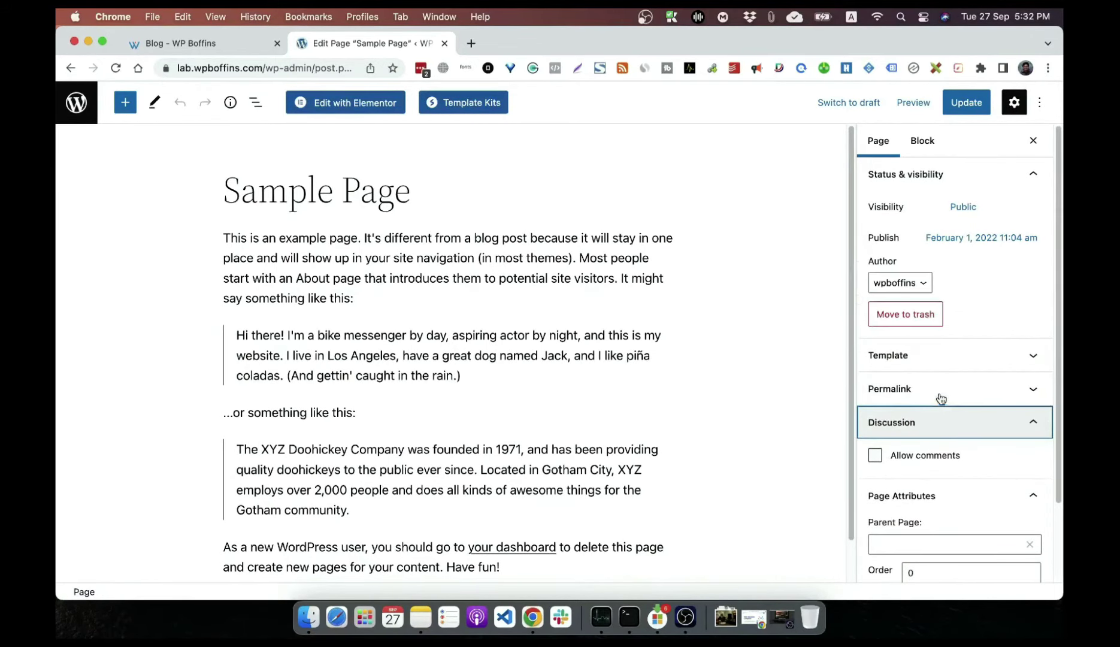
{"action": "left_click", "coordinate": [928, 492]}
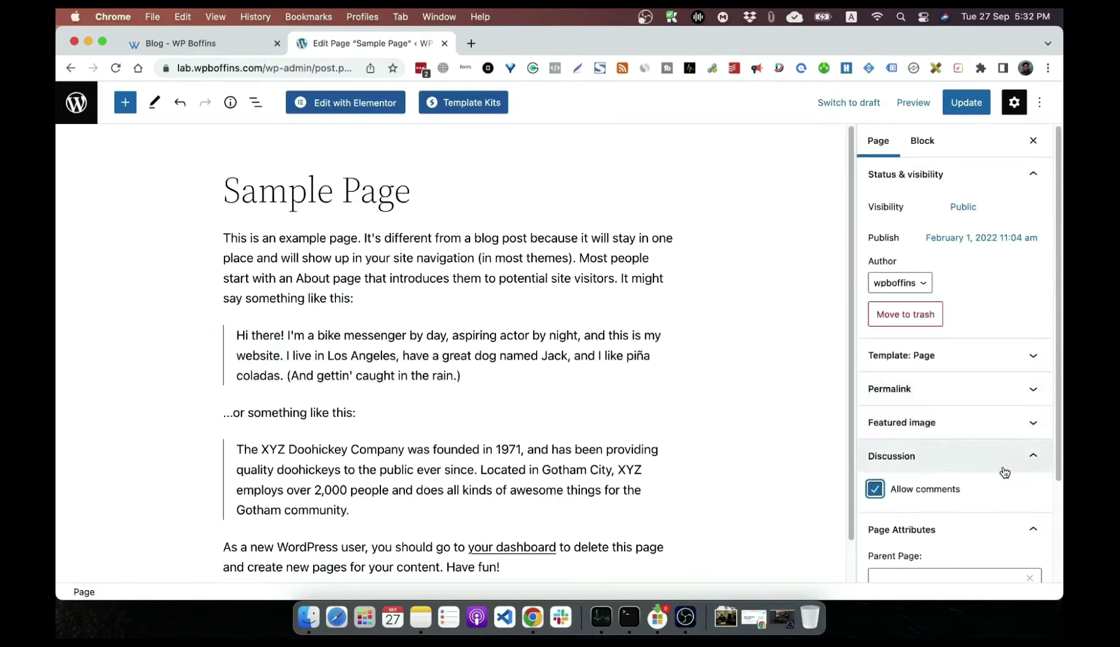
{"action": "scroll", "coordinate": [1001, 470], "scroll_direction": "down", "scroll_amount": 4}
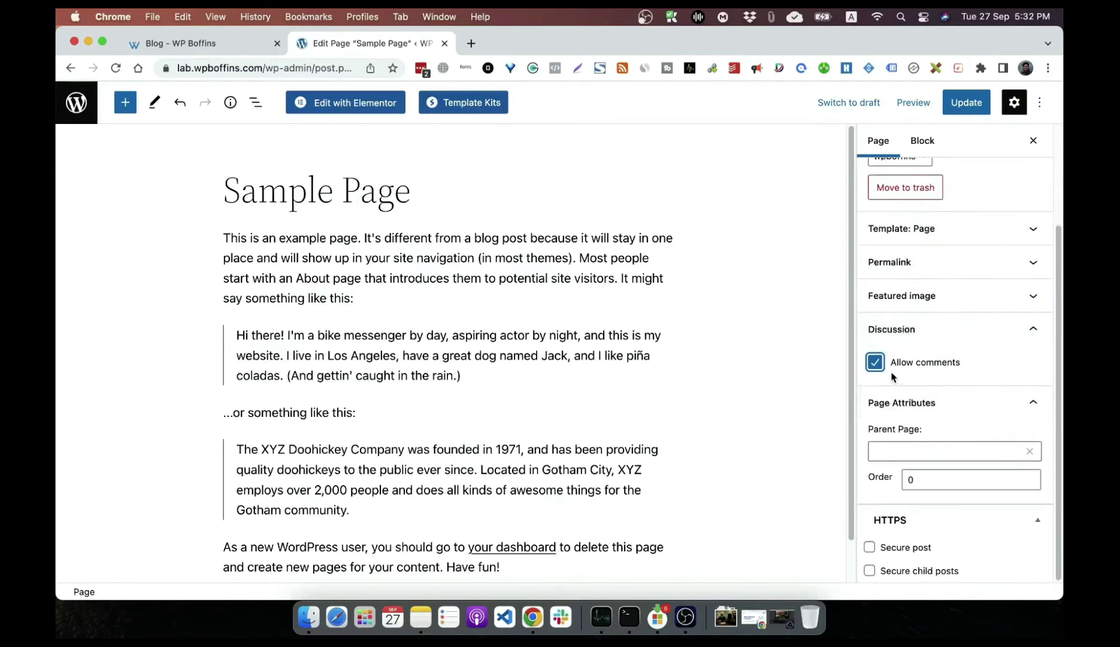
{"action": "left_click", "coordinate": [964, 105]}
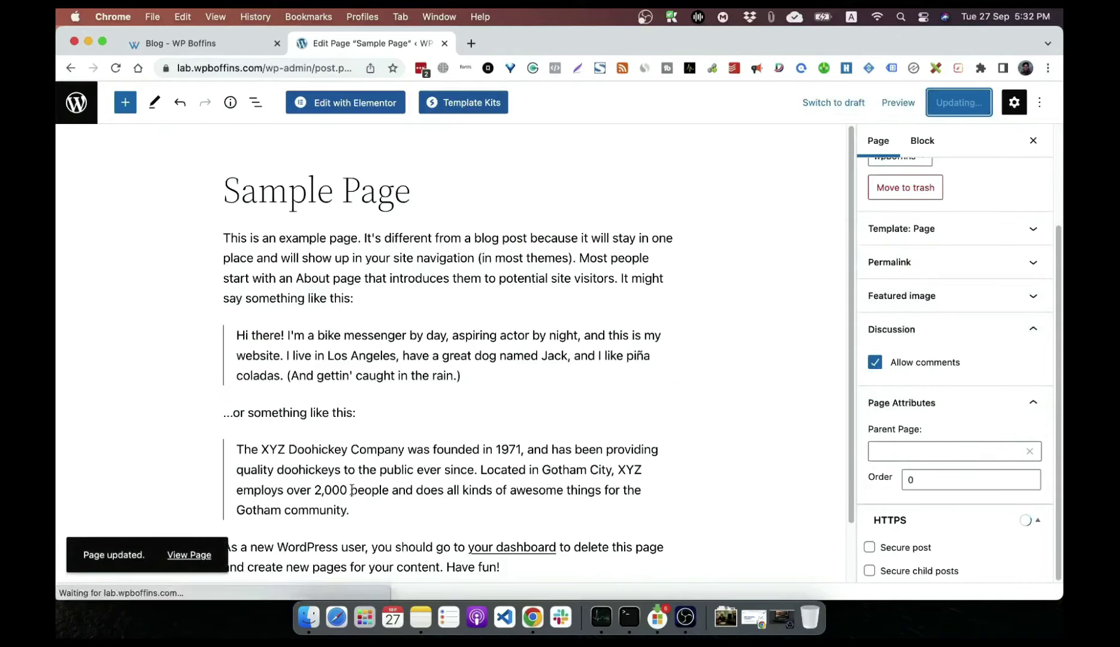
Step: Open the live Sample Page in an incognito window and scroll to the Leave a Reply form
{"action": "right_click", "coordinate": [195, 555]}
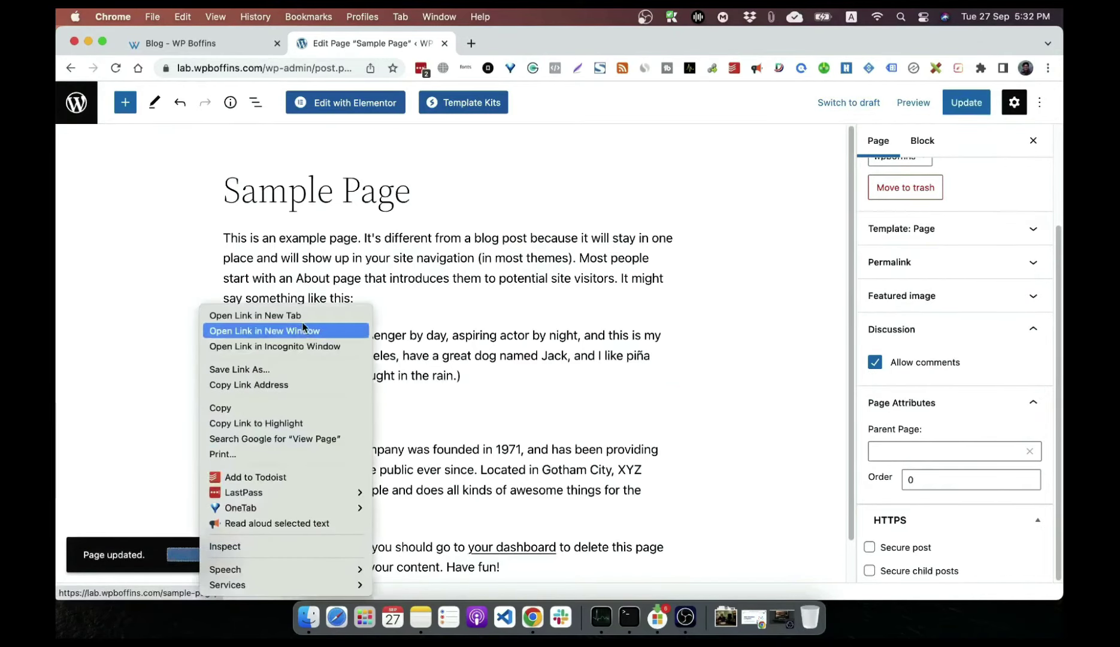
{"action": "left_click", "coordinate": [275, 347]}
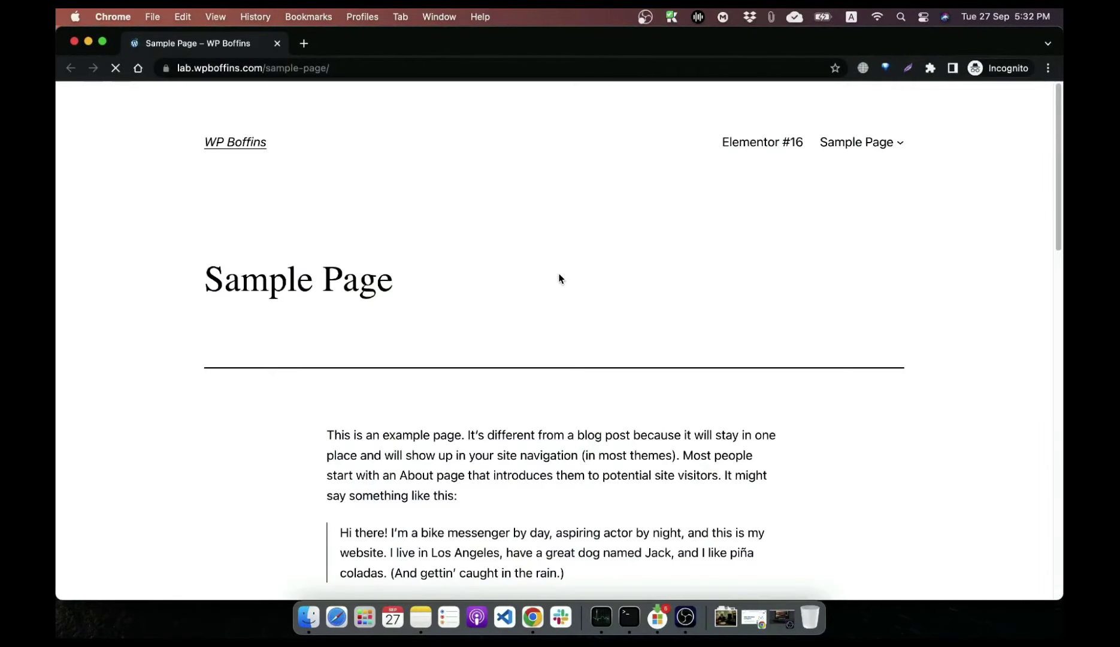
{"action": "scroll", "coordinate": [558, 276], "scroll_direction": "down", "scroll_amount": 20}
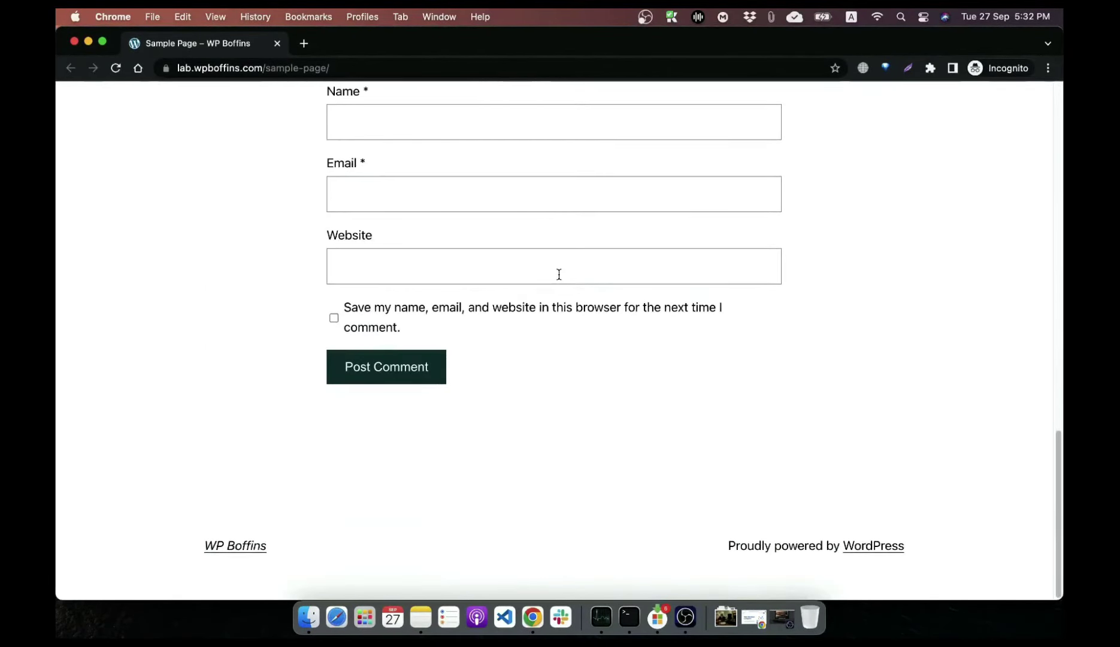
{"action": "scroll", "coordinate": [557, 276], "scroll_direction": "up", "scroll_amount": 5}
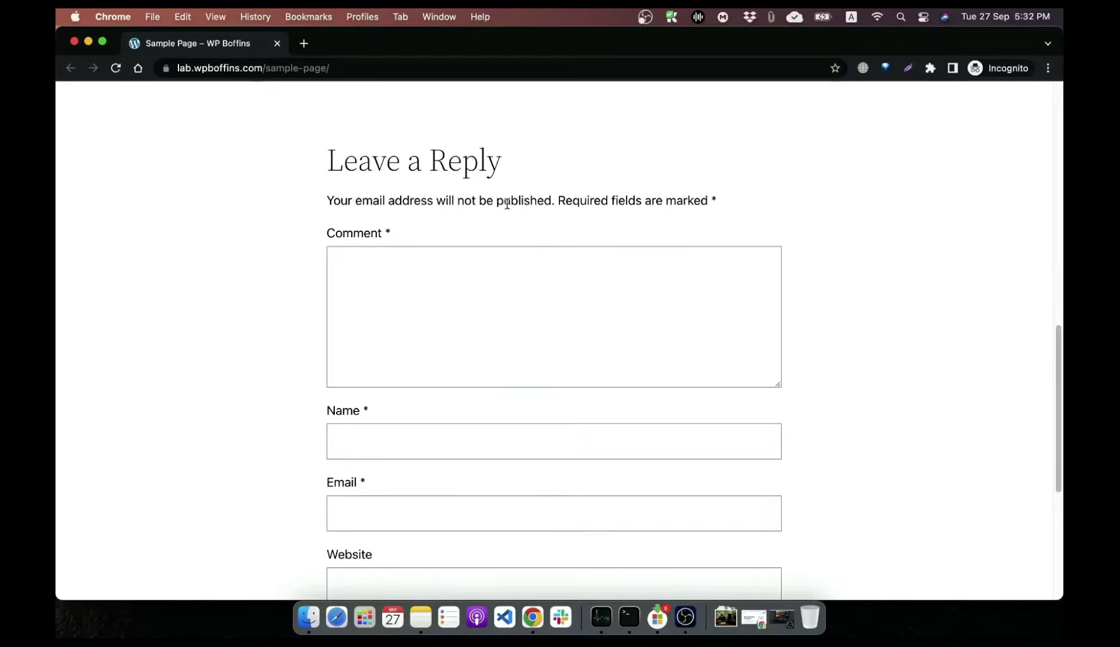
{"action": "scroll", "coordinate": [443, 340], "scroll_direction": "down", "scroll_amount": 3}
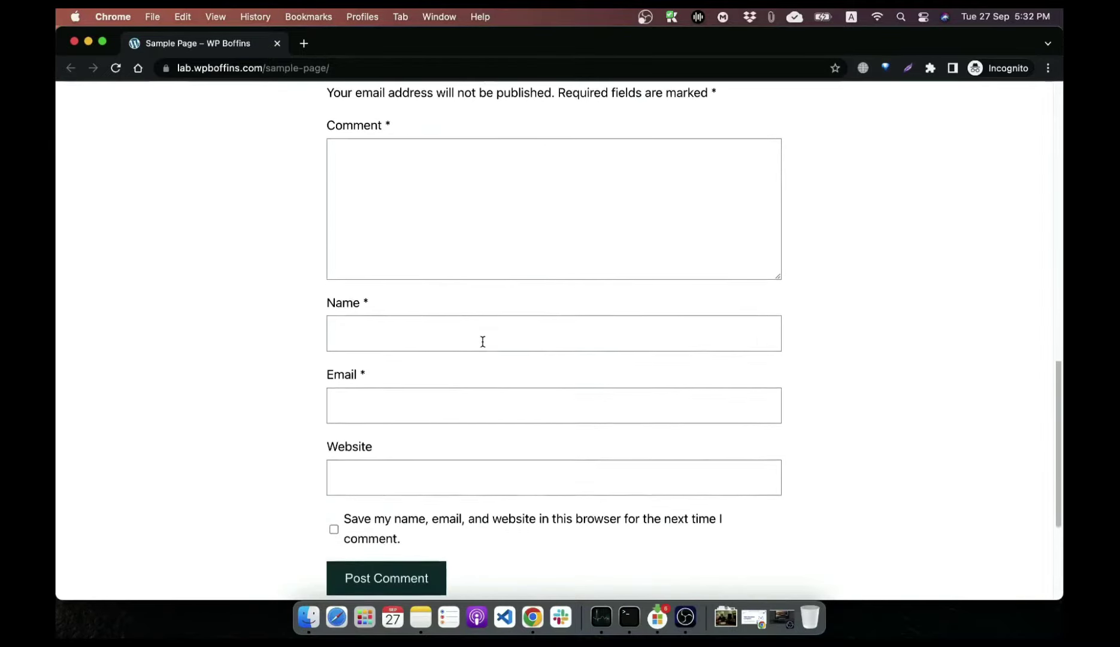
Step: Post the comment 'This is a comment' with a commenter name and autofilled e-mail, leaving Website empty
{"action": "left_click", "coordinate": [438, 182]}
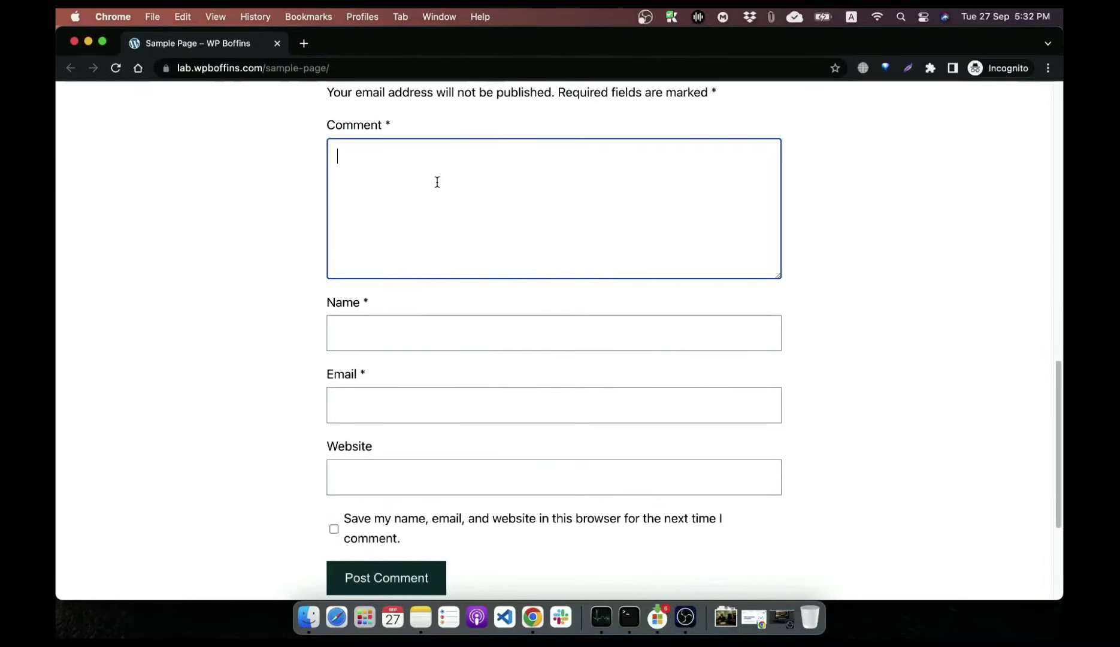
{"action": "type", "text": "This is a c"}
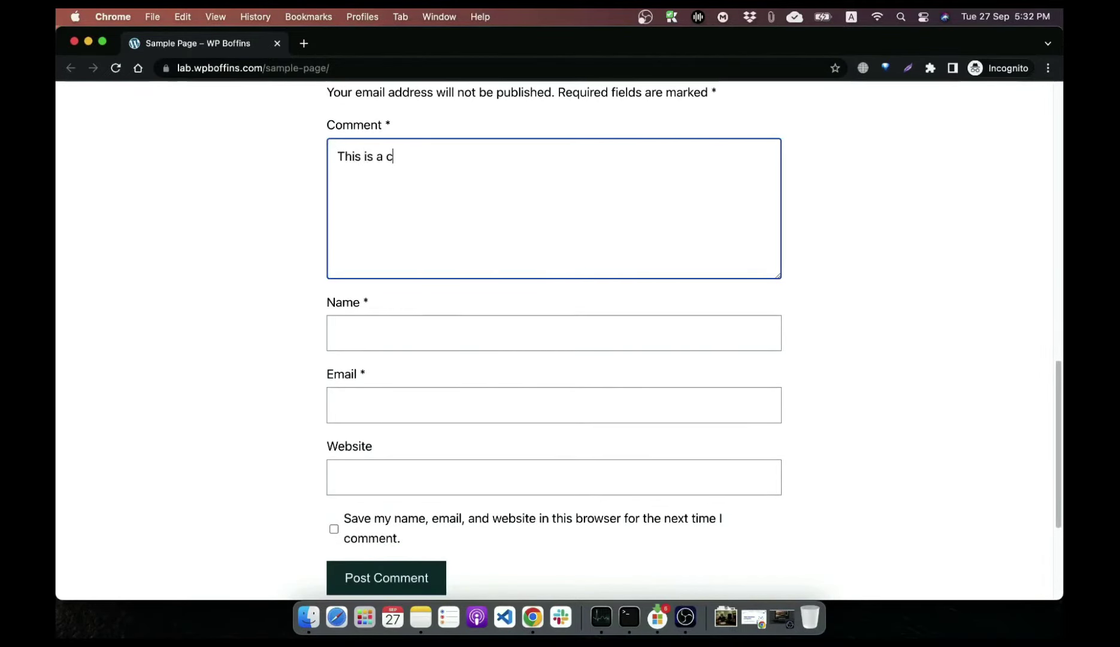
{"action": "type", "text": "omment"}
{"action": "key", "text": "Tab"}
{"action": "type", "text": "W"}
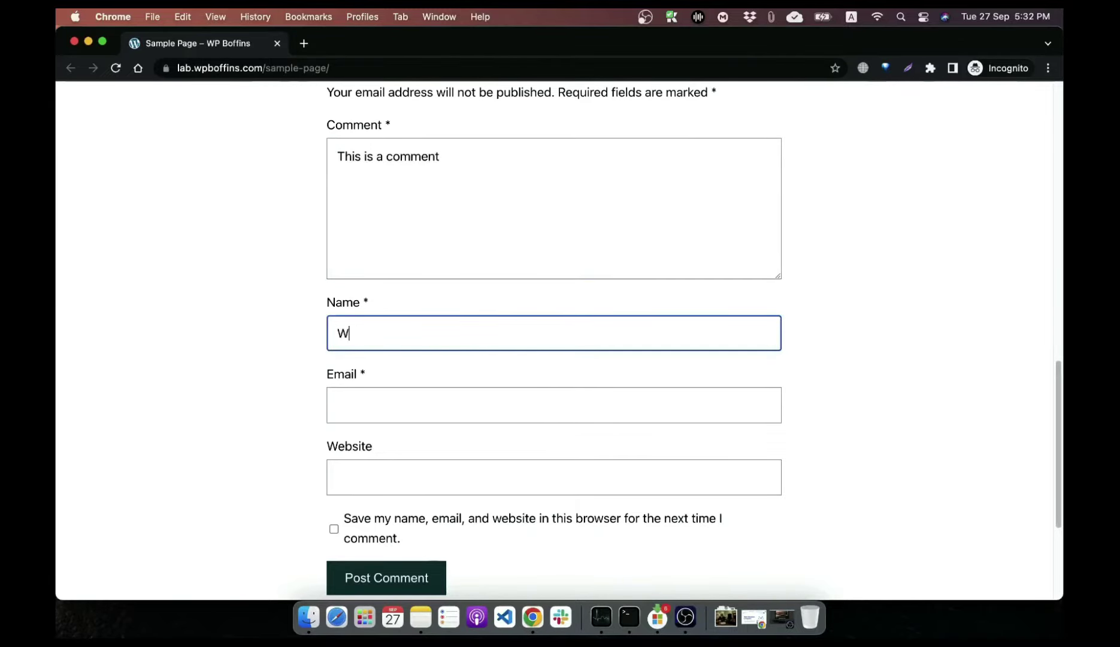
{"action": "type", "text": "P Boffins"}
{"action": "key", "text": "Tab"}
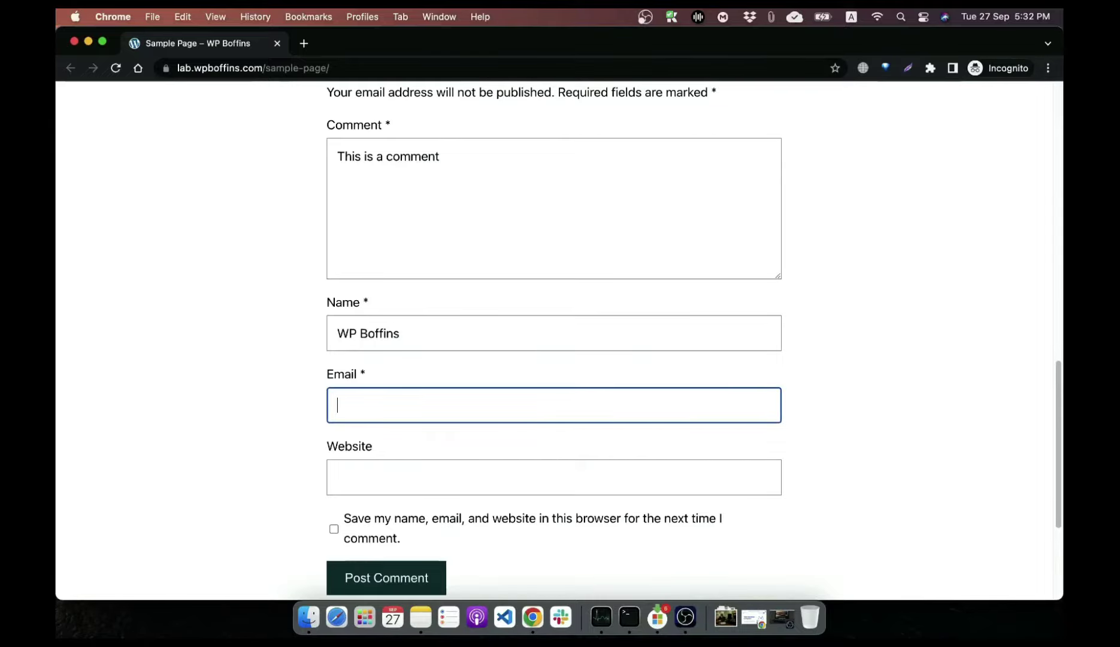
{"action": "type", "text": "wpb"}
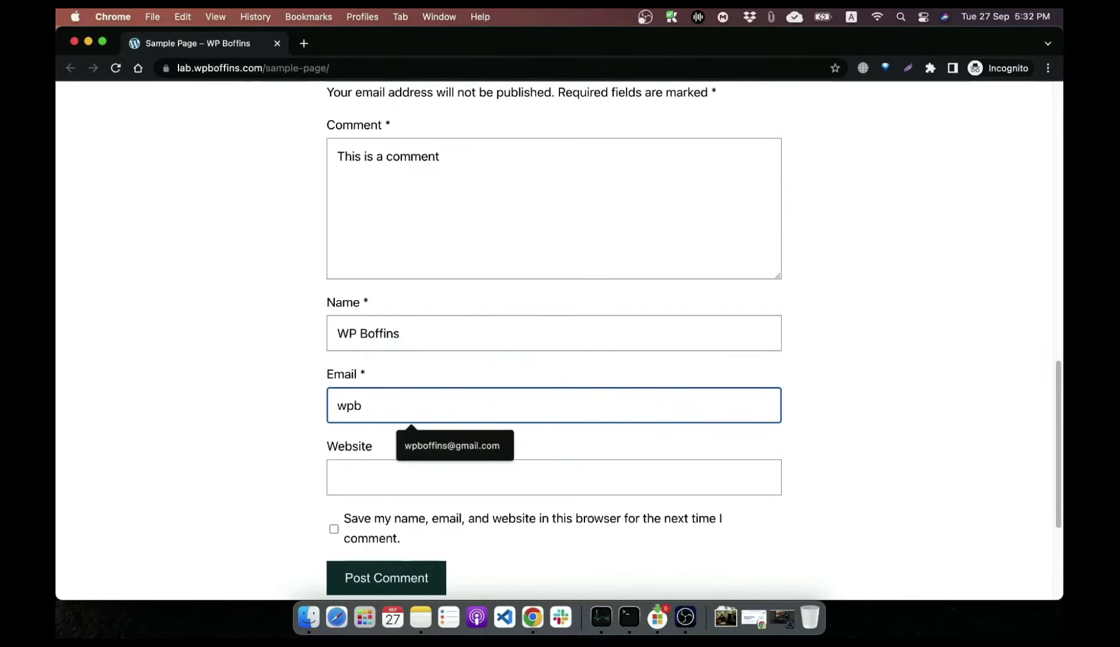
{"action": "key", "text": "Down"}
{"action": "key", "text": "Return"}
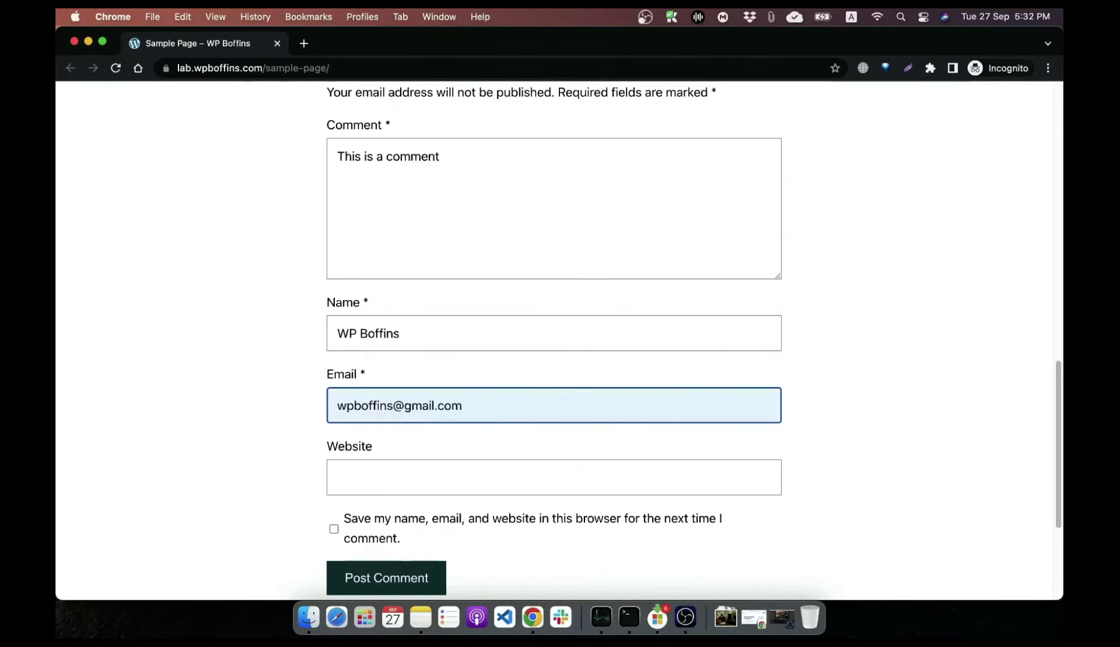
{"action": "left_click", "coordinate": [447, 481]}
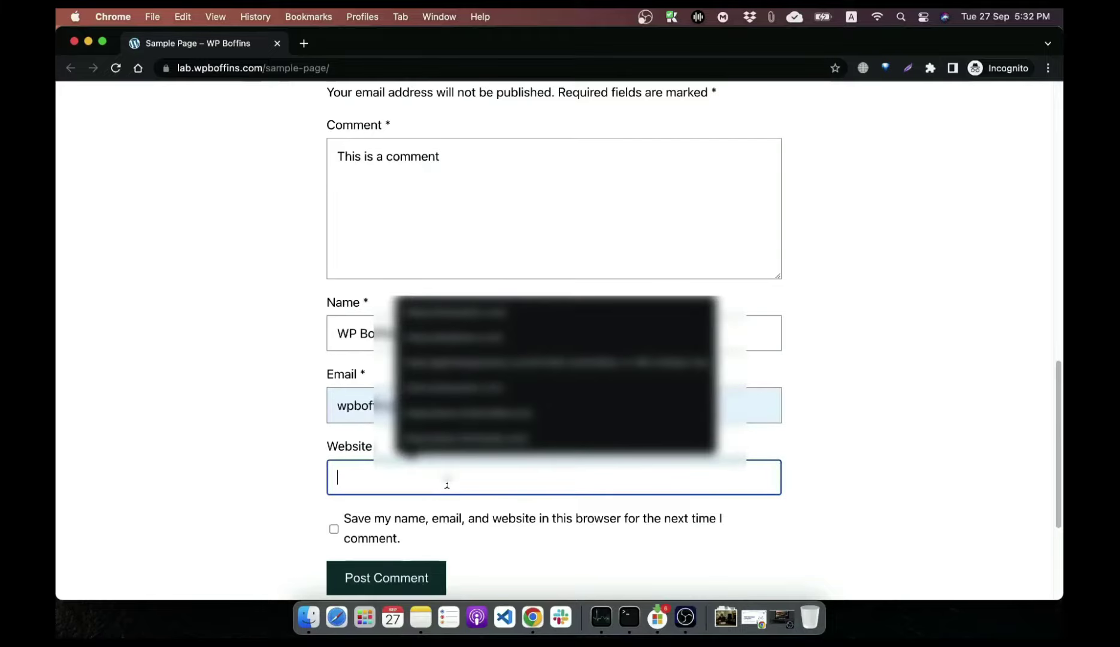
{"action": "left_click", "coordinate": [283, 465]}
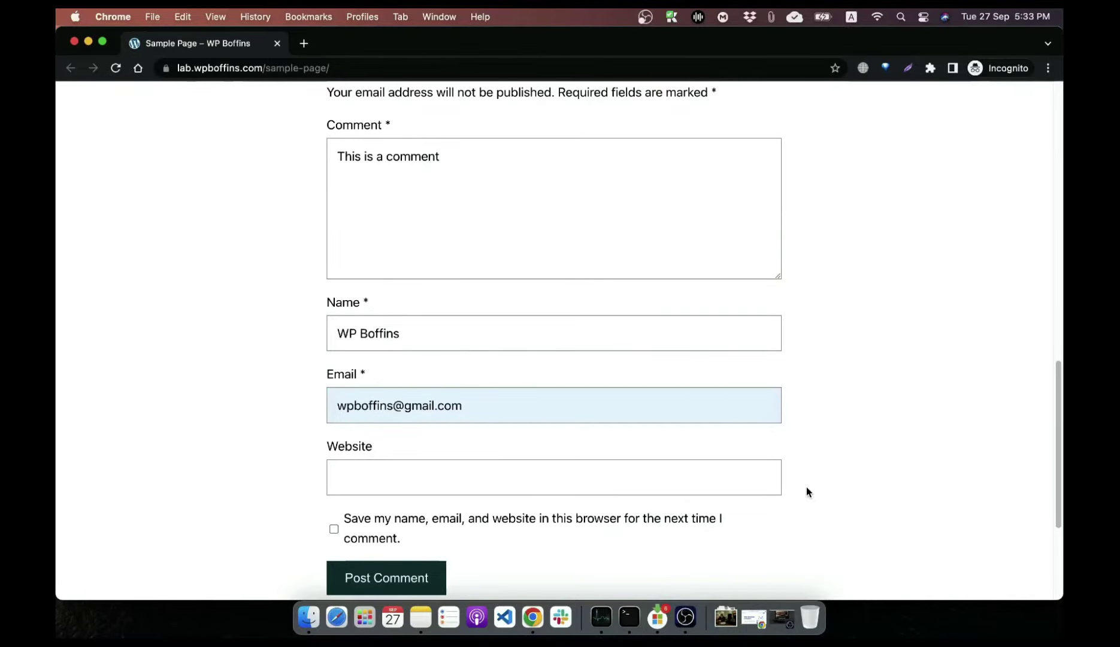
{"action": "scroll", "coordinate": [806, 473], "scroll_direction": "down", "scroll_amount": 4}
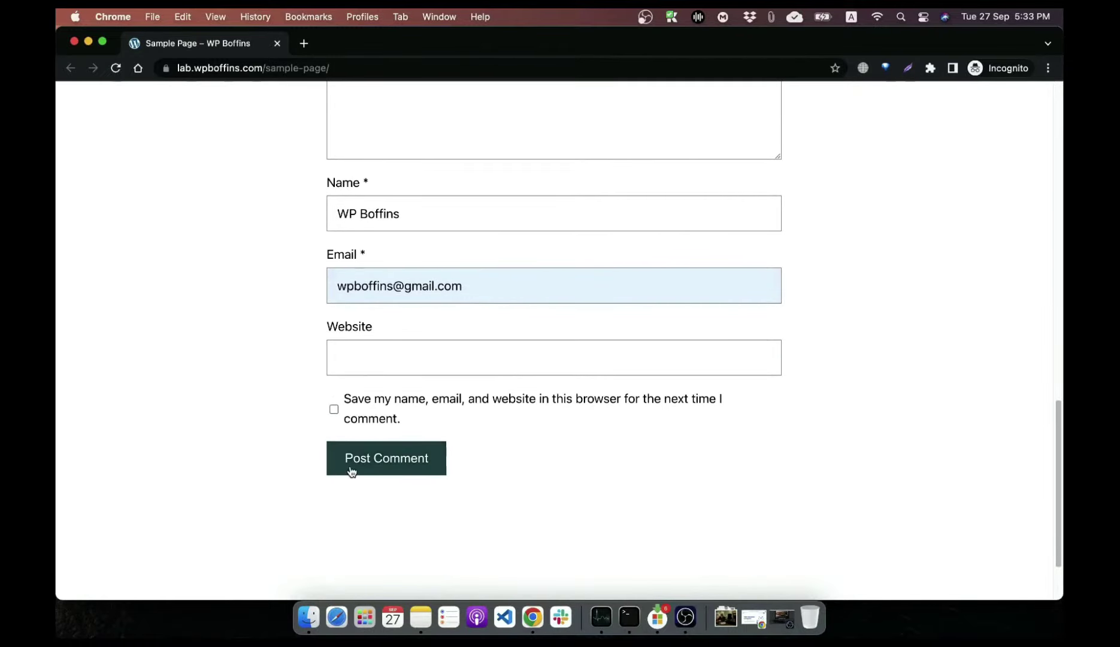
{"action": "left_click", "coordinate": [352, 472]}
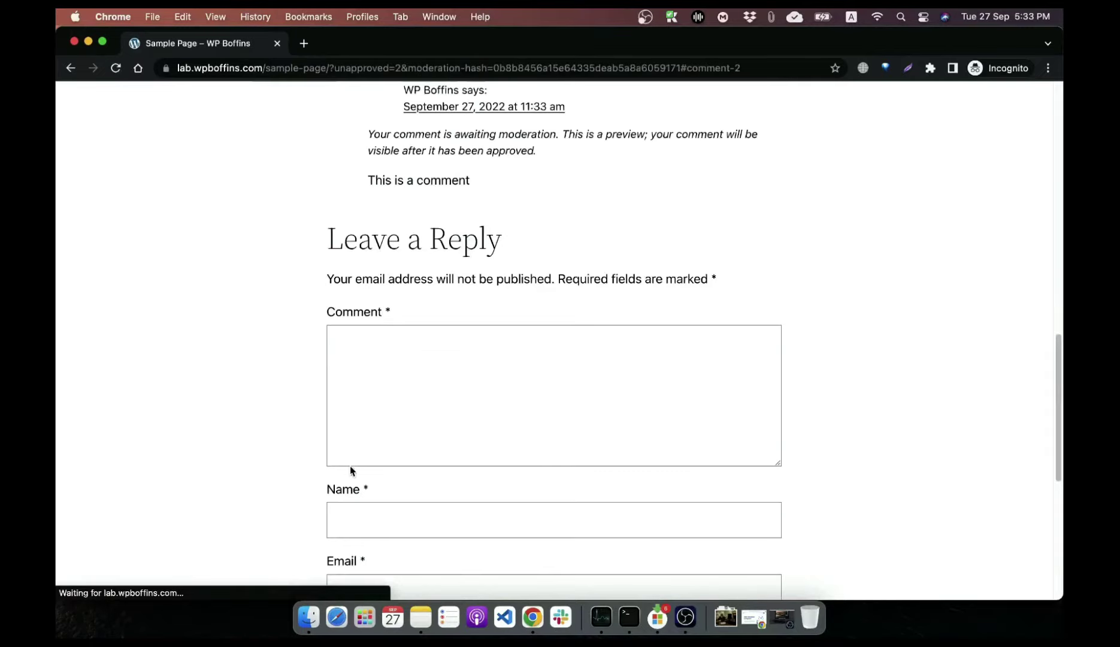
Step: Check the comment awaiting moderation, then close the incognito visitor window
{"action": "scroll", "coordinate": [733, 304], "scroll_direction": "up", "scroll_amount": 2}
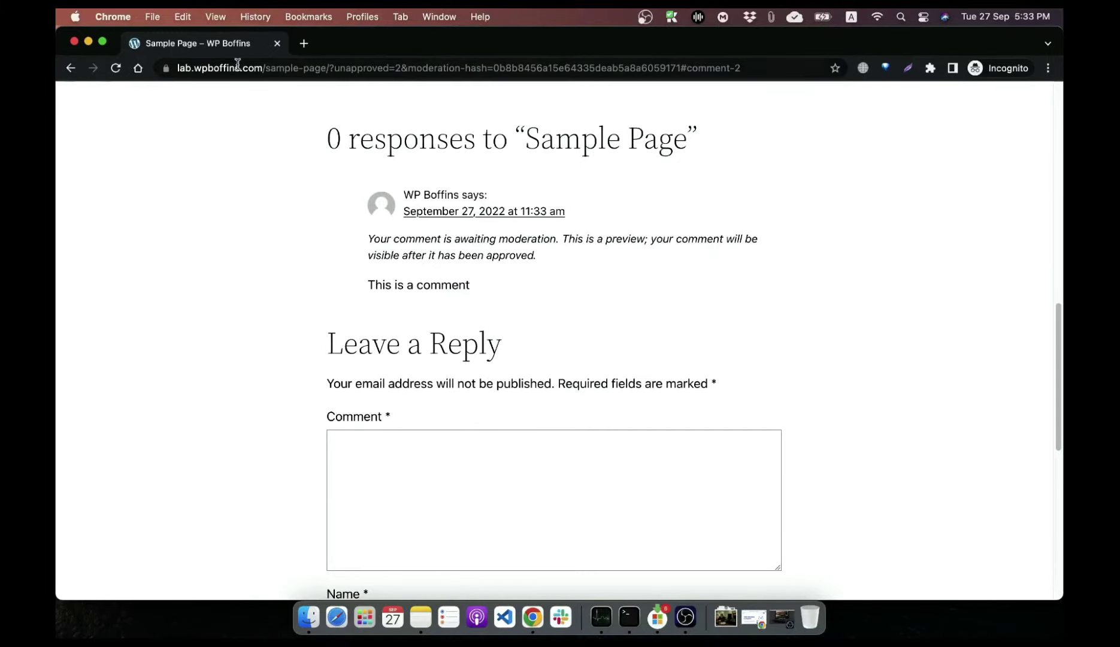
{"action": "left_click", "coordinate": [75, 41]}
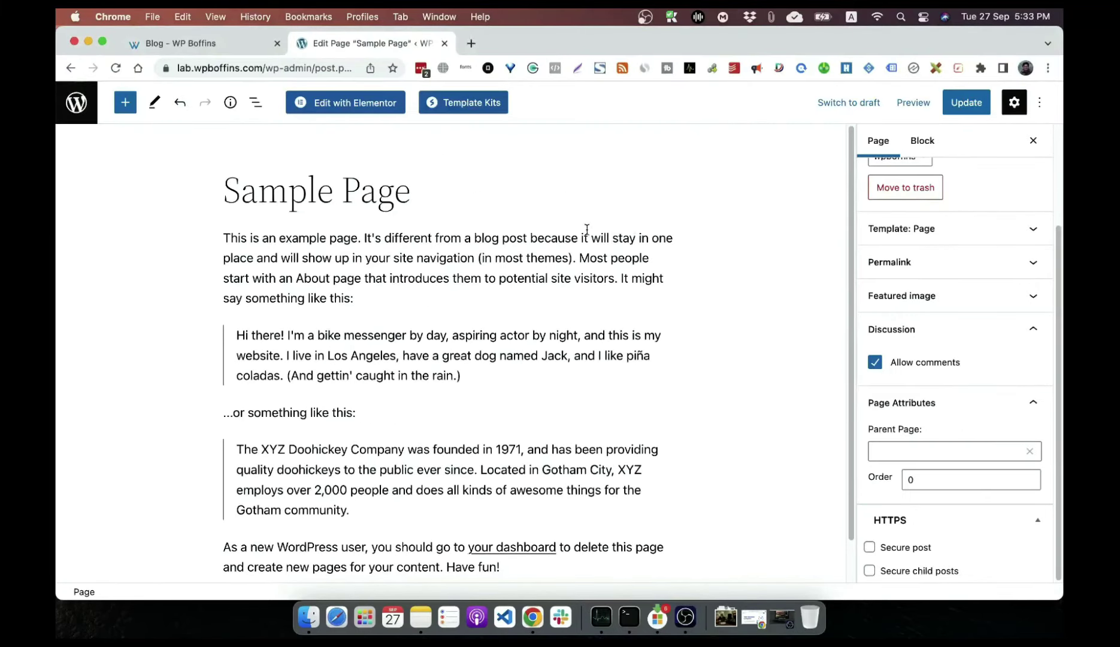
Step: Approve the pending visitor comment under Comments and view the live Sample Page
{"action": "left_click", "coordinate": [87, 114]}
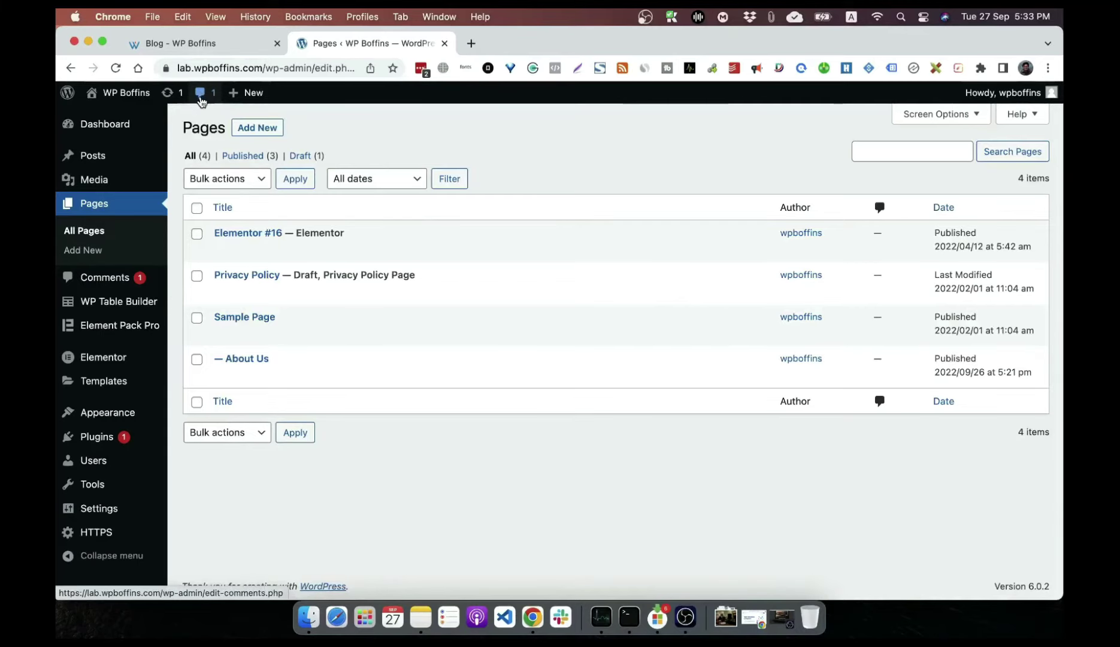
{"action": "left_click", "coordinate": [202, 102]}
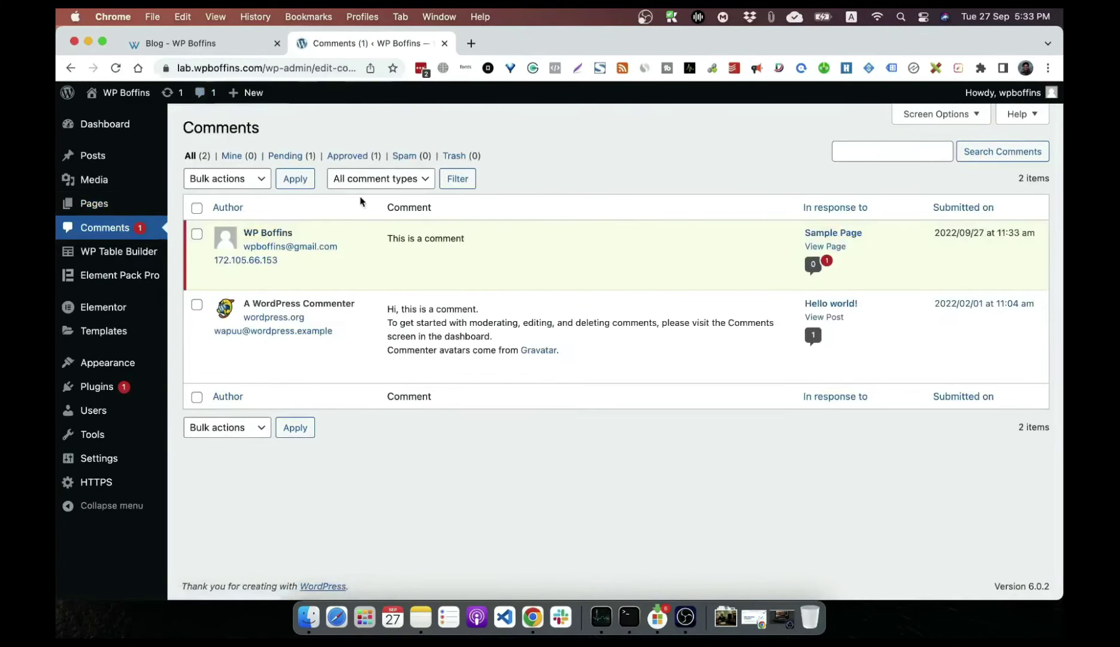
{"action": "mouse_move", "coordinate": [376, 237]}
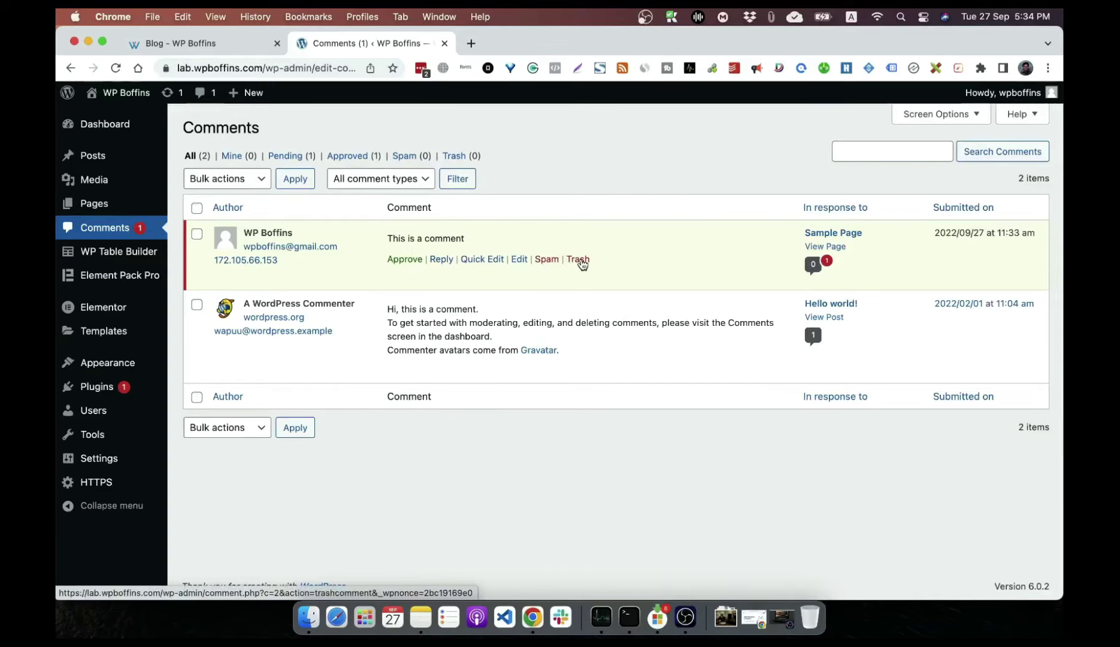
{"action": "left_click", "coordinate": [408, 262]}
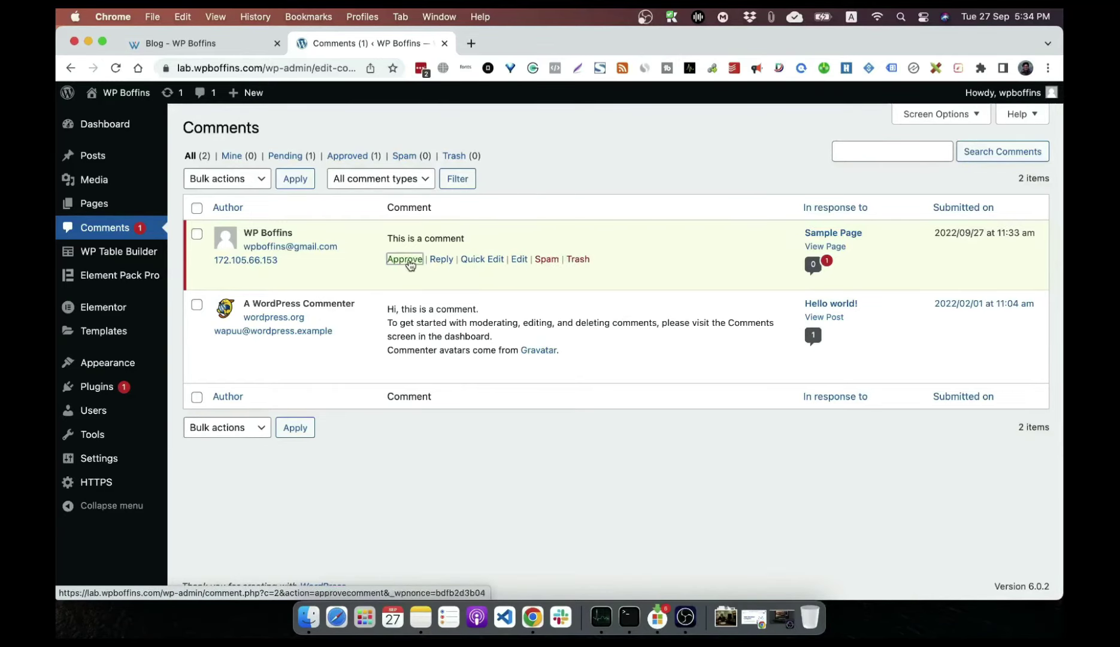
{"action": "left_click", "coordinate": [834, 247]}
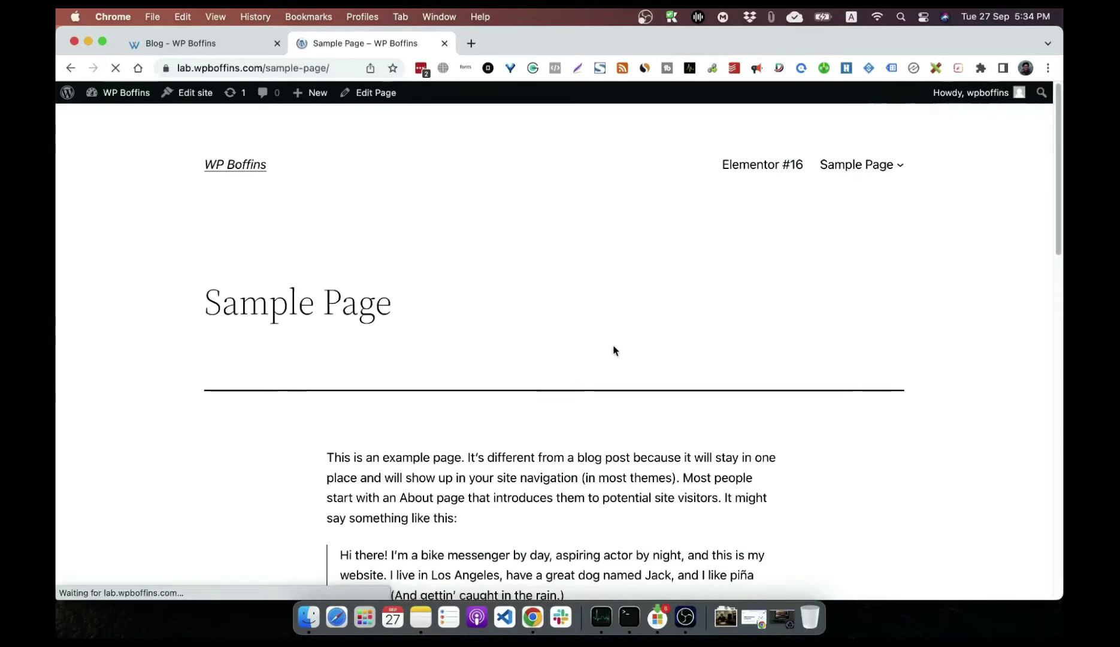
Step: Reply to the visitor comment with 'This is from the admin' and scroll up to check the thread
{"action": "scroll", "coordinate": [559, 399], "scroll_direction": "down", "scroll_amount": 15}
{"action": "scroll", "coordinate": [381, 377], "scroll_direction": "up", "scroll_amount": 8}
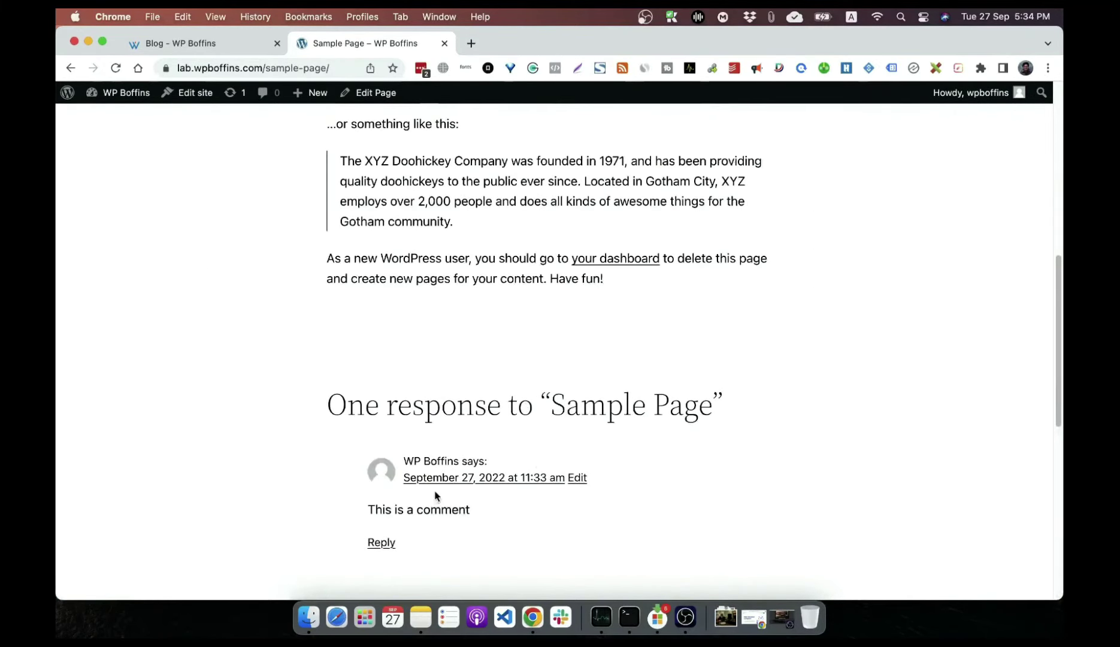
{"action": "scroll", "coordinate": [474, 502], "scroll_direction": "down", "scroll_amount": 2}
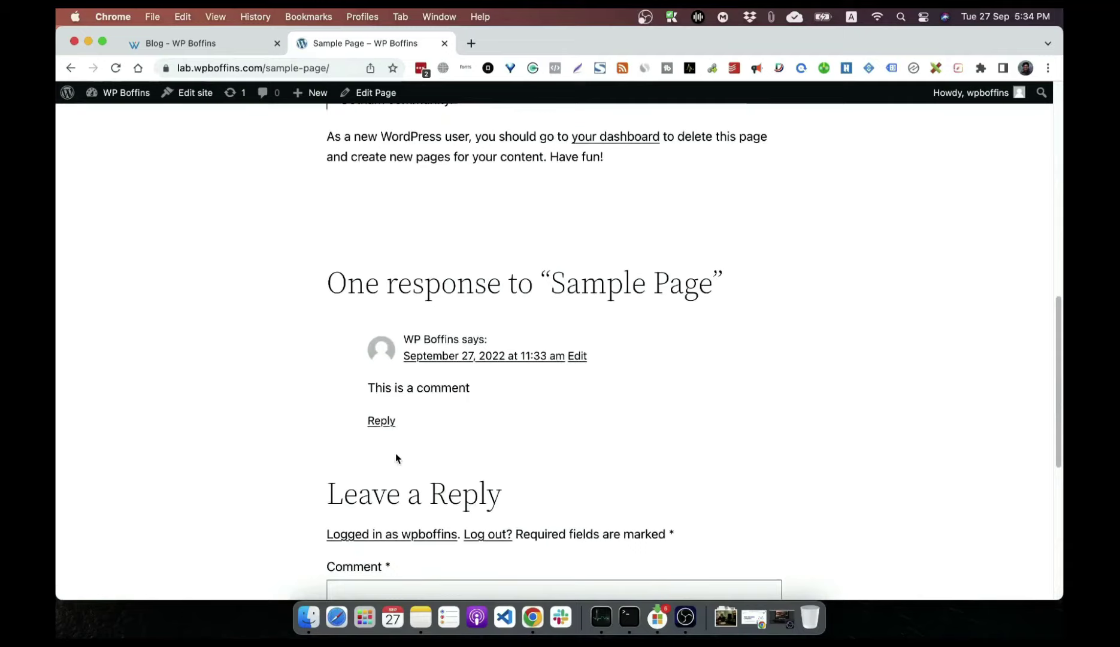
{"action": "left_click", "coordinate": [383, 423]}
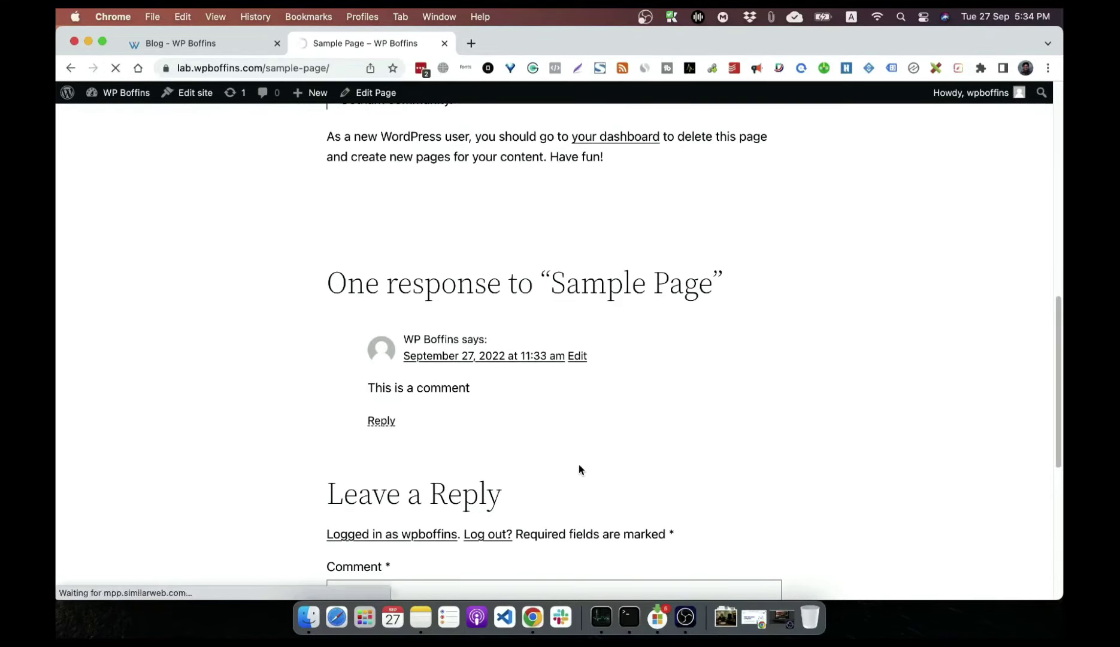
{"action": "left_click", "coordinate": [492, 291]}
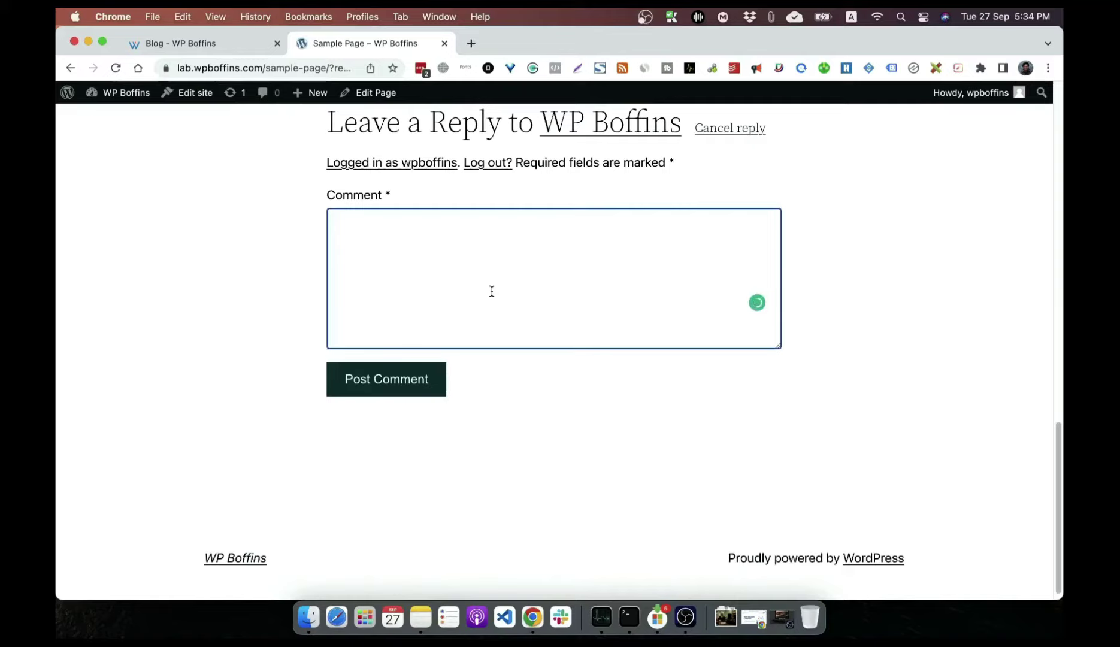
{"action": "type", "text": "This is "}
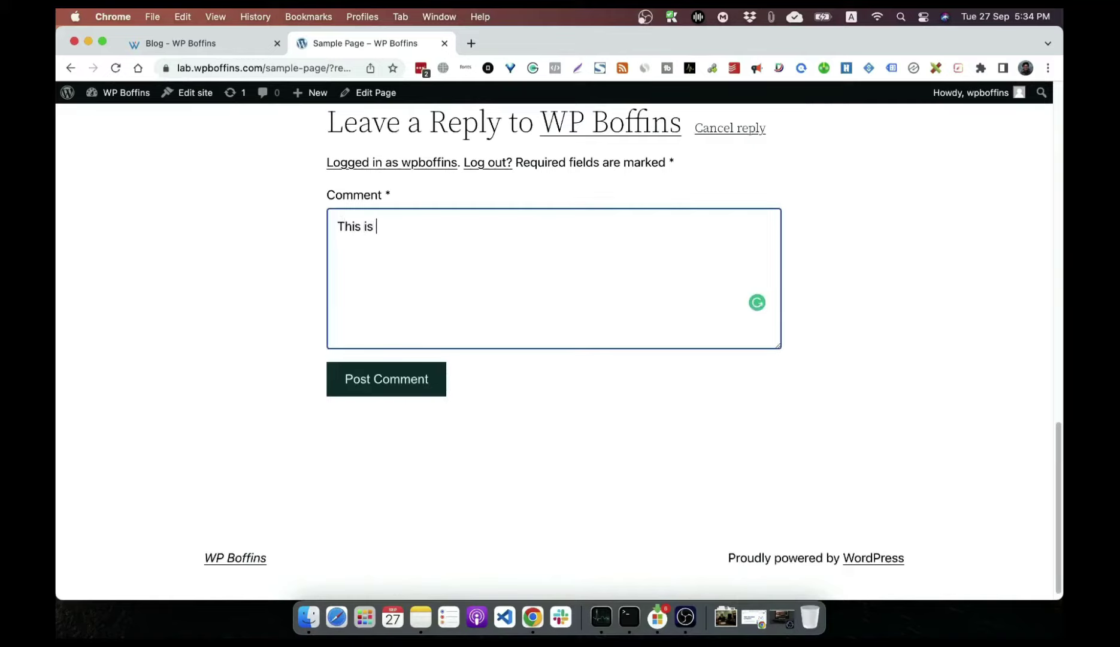
{"action": "type", "text": "from the admin"}
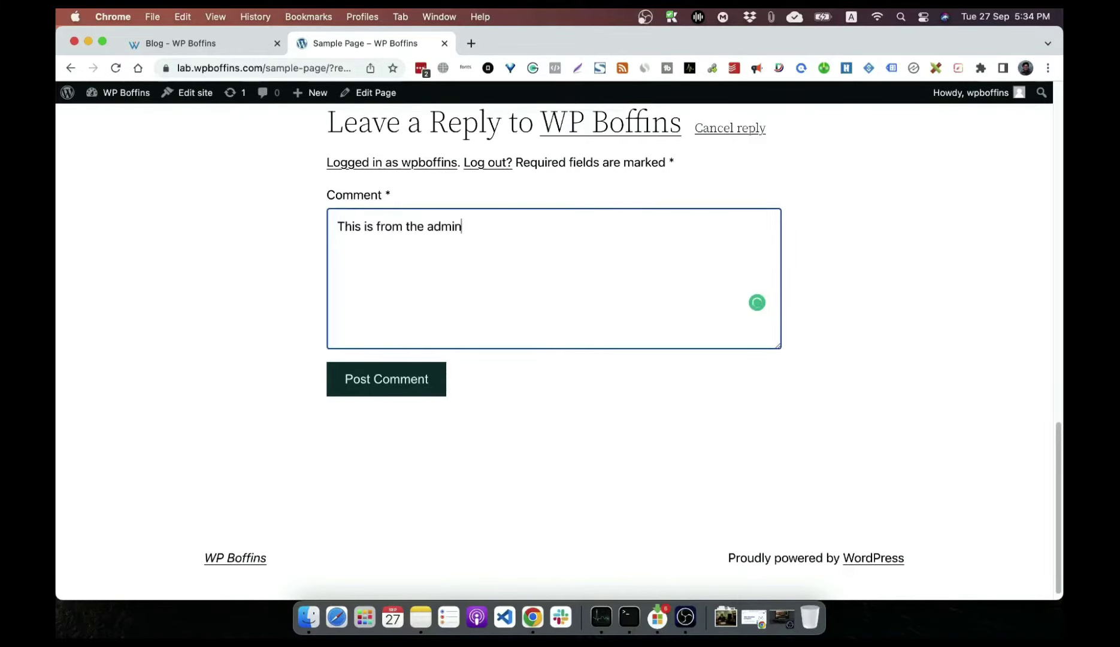
{"action": "left_click", "coordinate": [336, 393]}
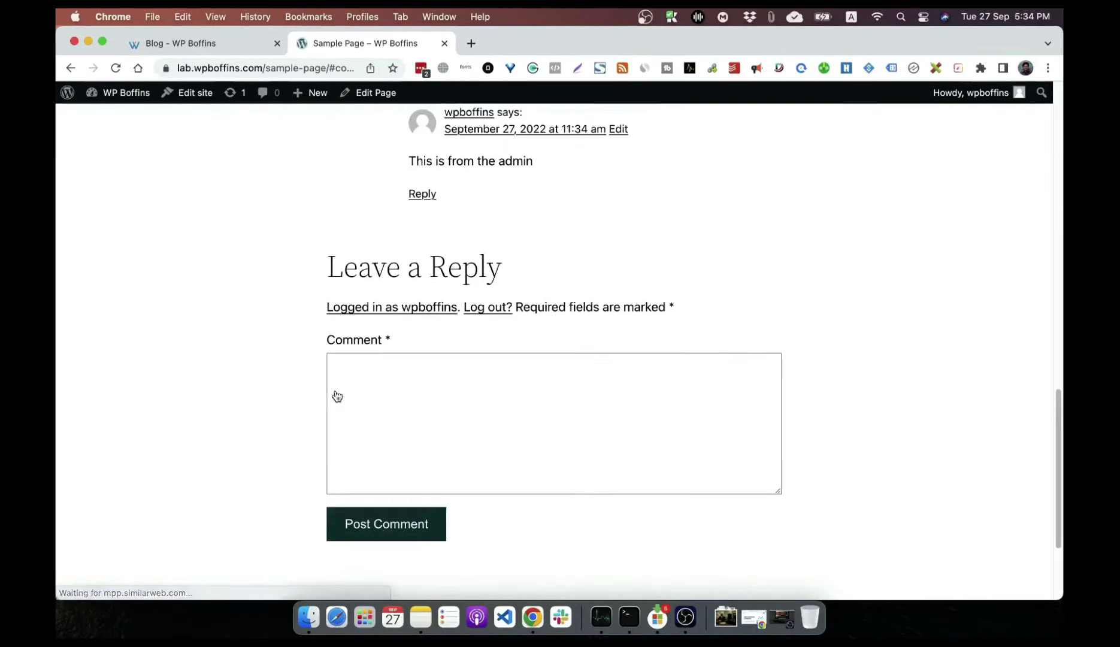
{"action": "scroll", "coordinate": [564, 206], "scroll_direction": "up", "scroll_amount": 2}
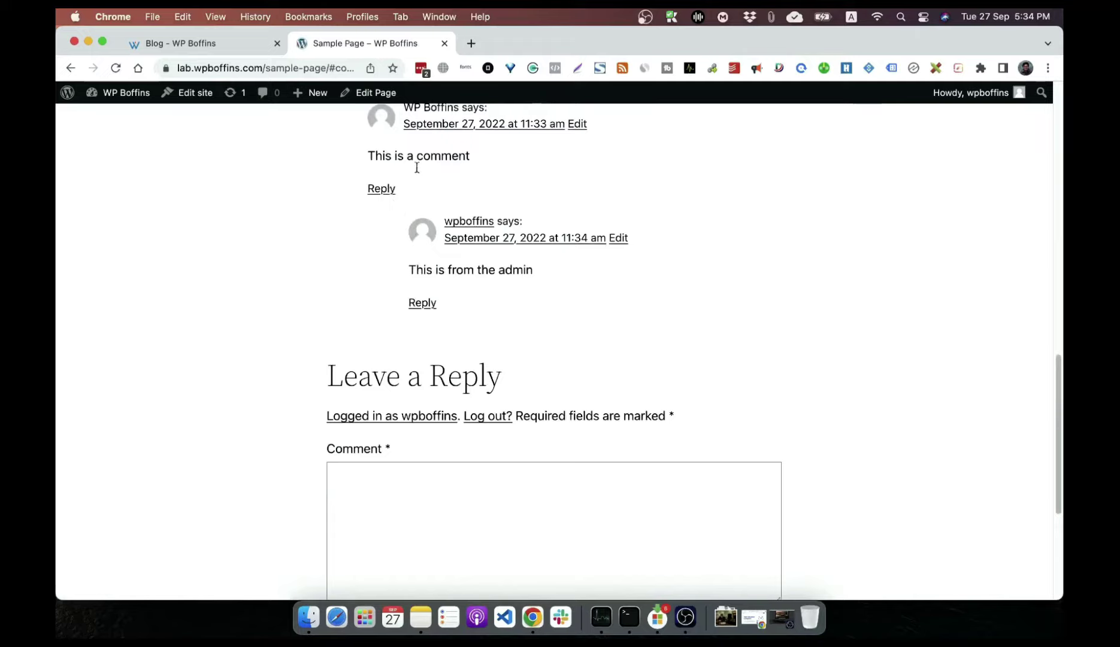
{"action": "scroll", "coordinate": [261, 259], "scroll_direction": "up", "scroll_amount": 4}
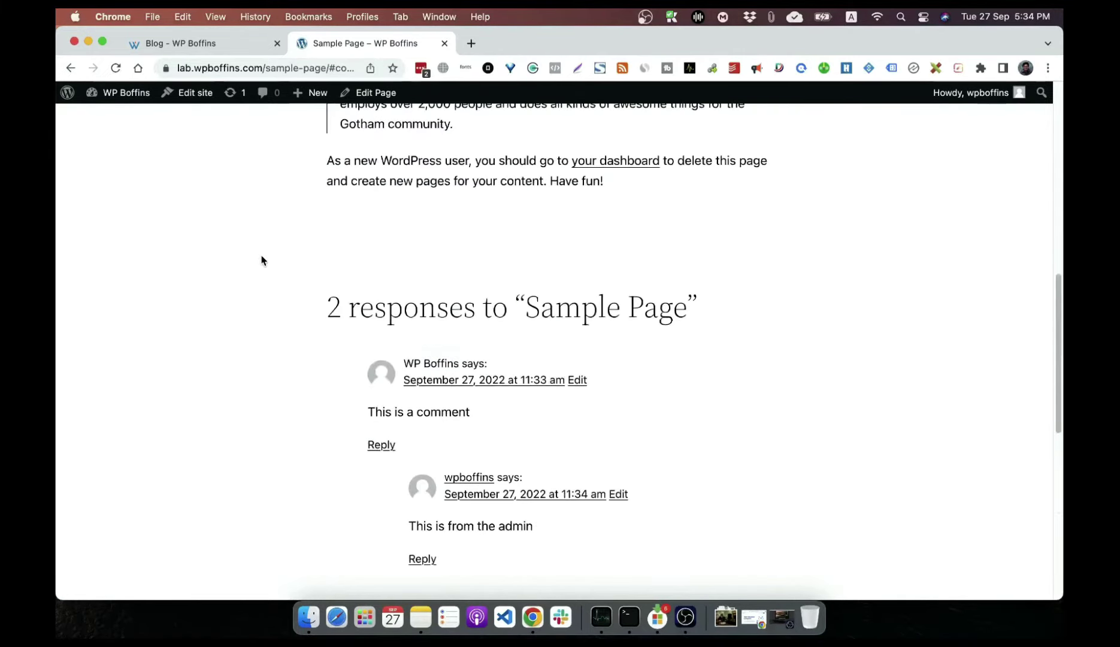
{"action": "scroll", "coordinate": [345, 209], "scroll_direction": "up", "scroll_amount": 8}
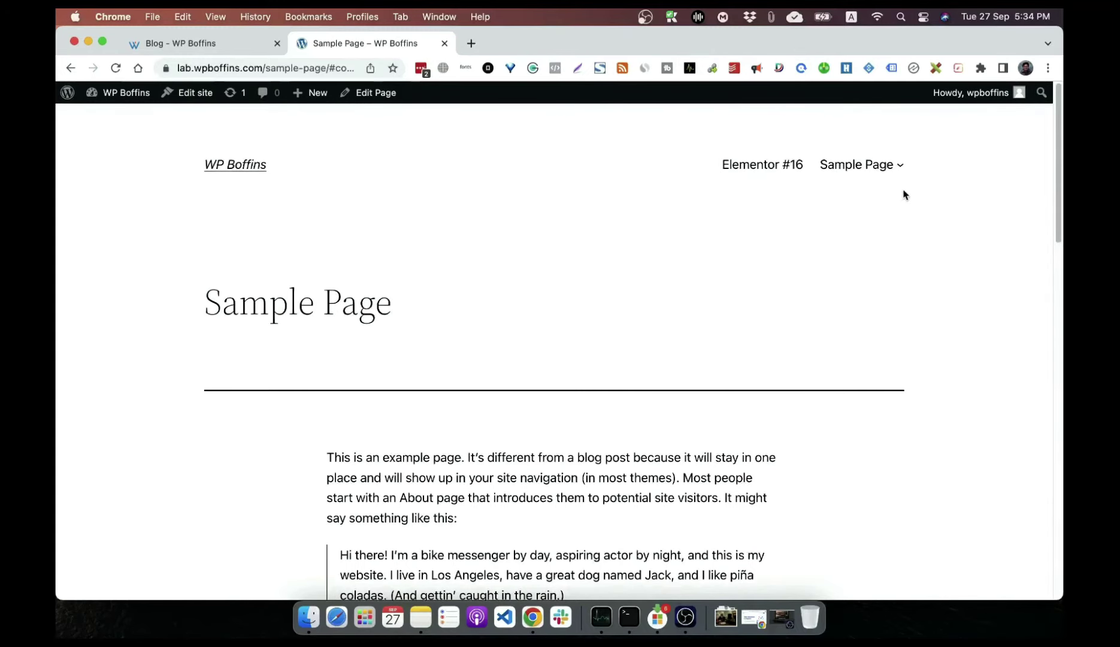
{"action": "mouse_move", "coordinate": [845, 172]}
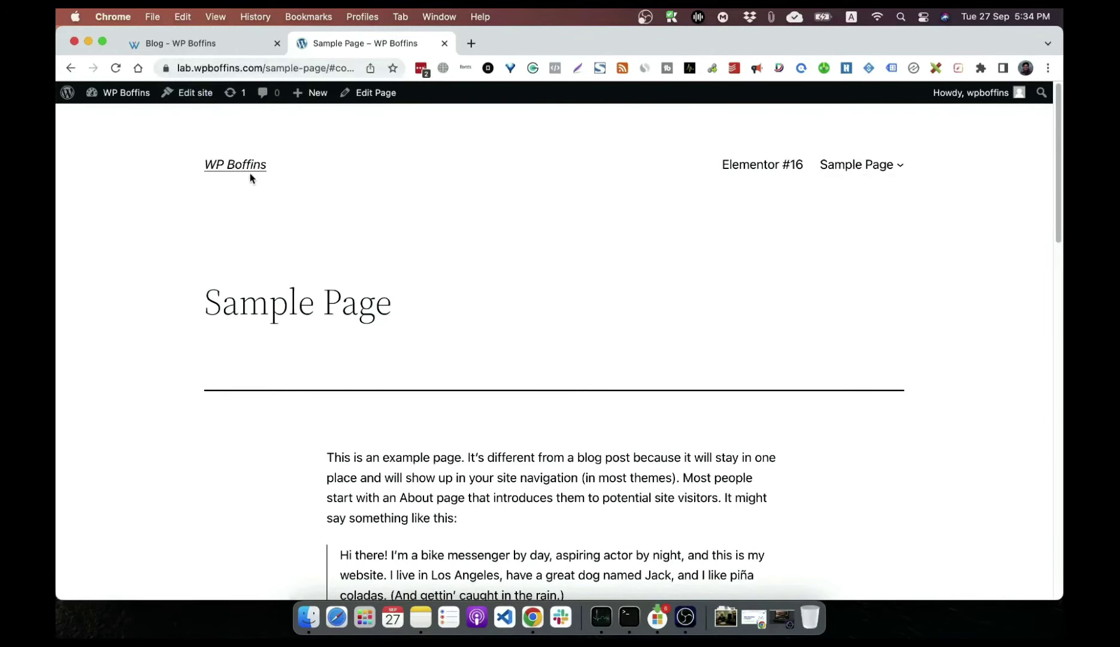
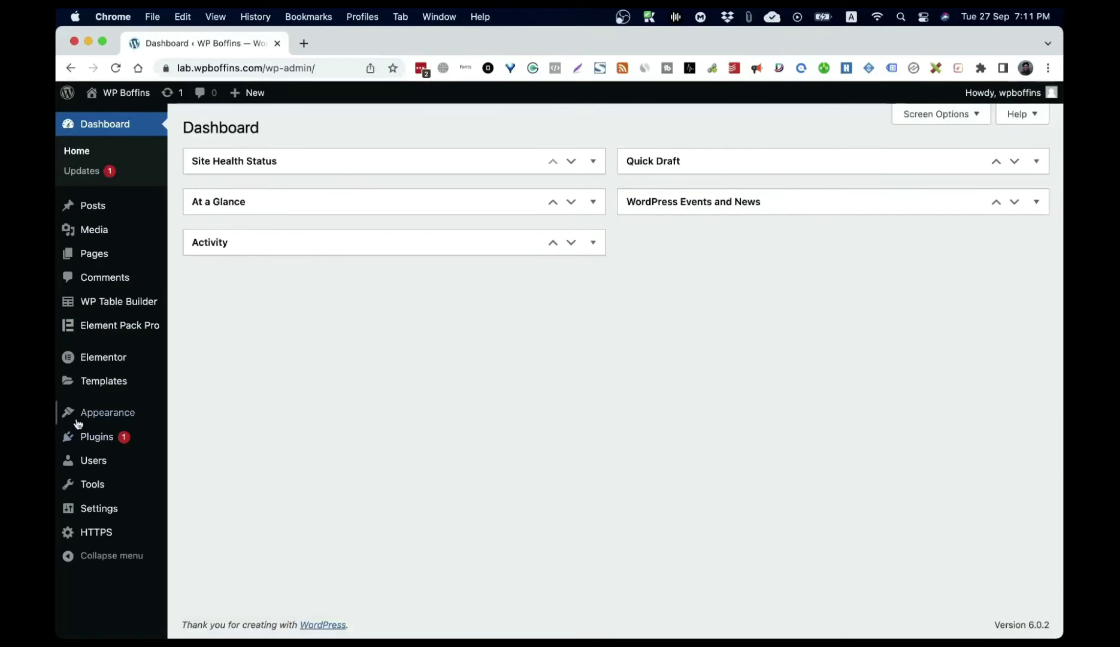
Step: Open Appearance > Themes to see Twenty Twenty-Two active beside Twenty Twenty-One
{"action": "mouse_move", "coordinate": [82, 415]}
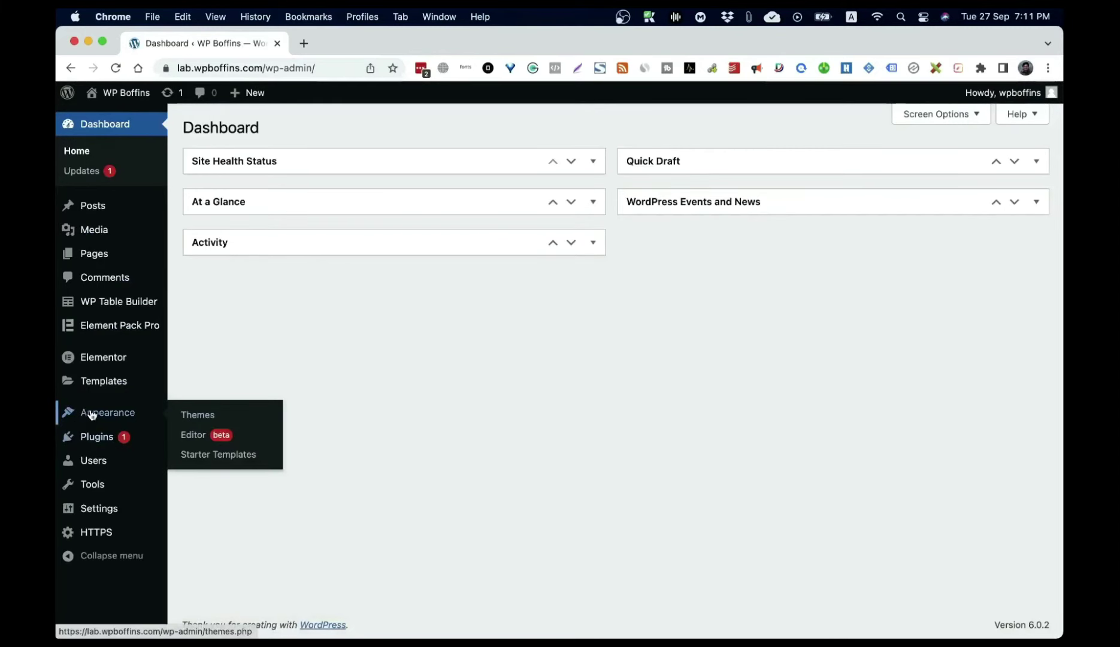
{"action": "left_click", "coordinate": [205, 417]}
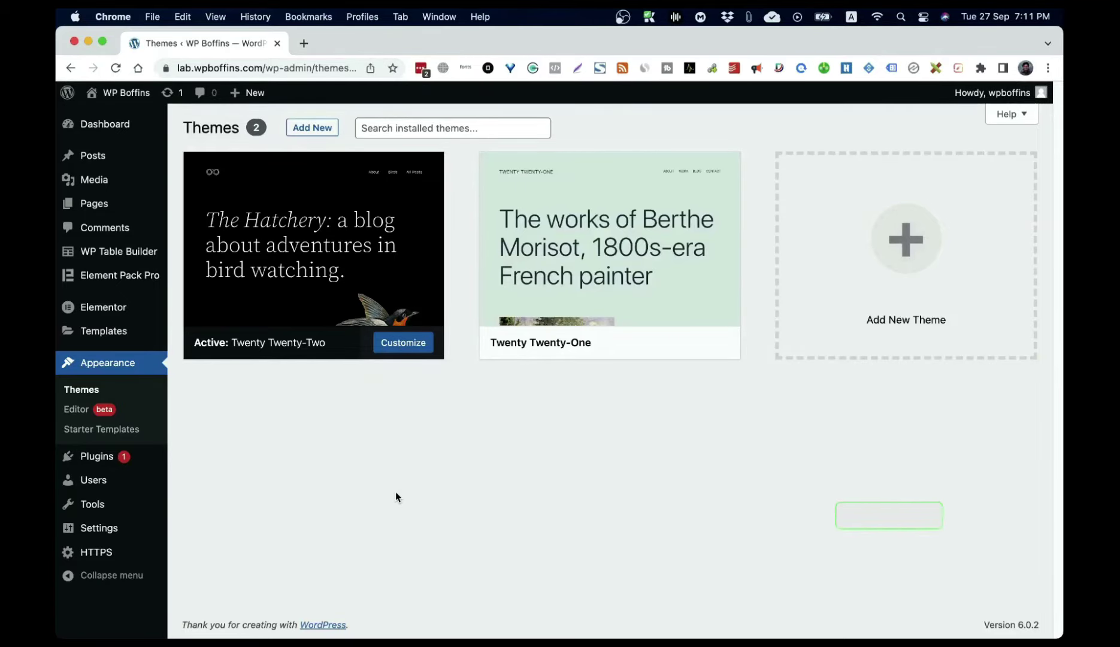
{"action": "mouse_move", "coordinate": [255, 354]}
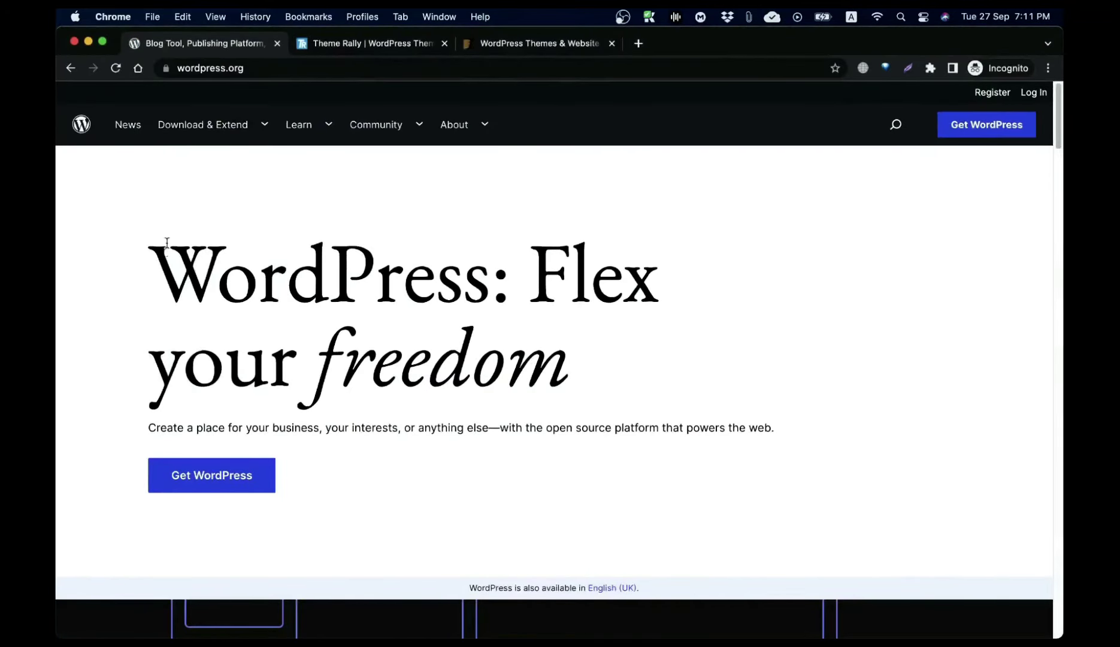
Step: Browse the wordpress.org Themes directory, then close the incognito window
{"action": "mouse_move", "coordinate": [207, 147]}
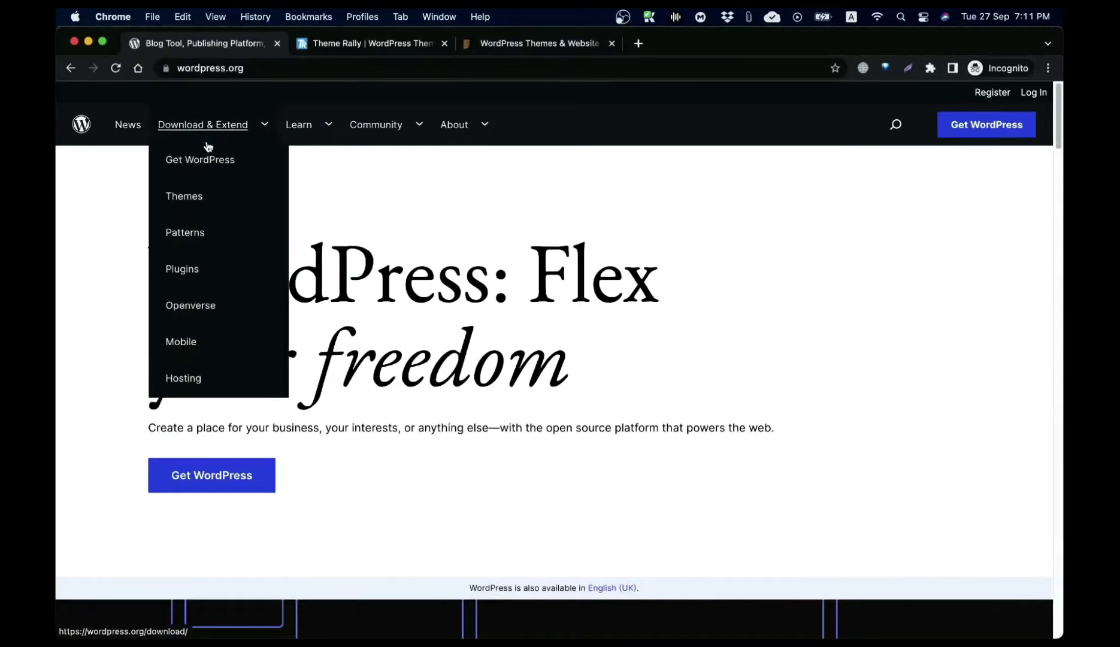
{"action": "left_click", "coordinate": [188, 203]}
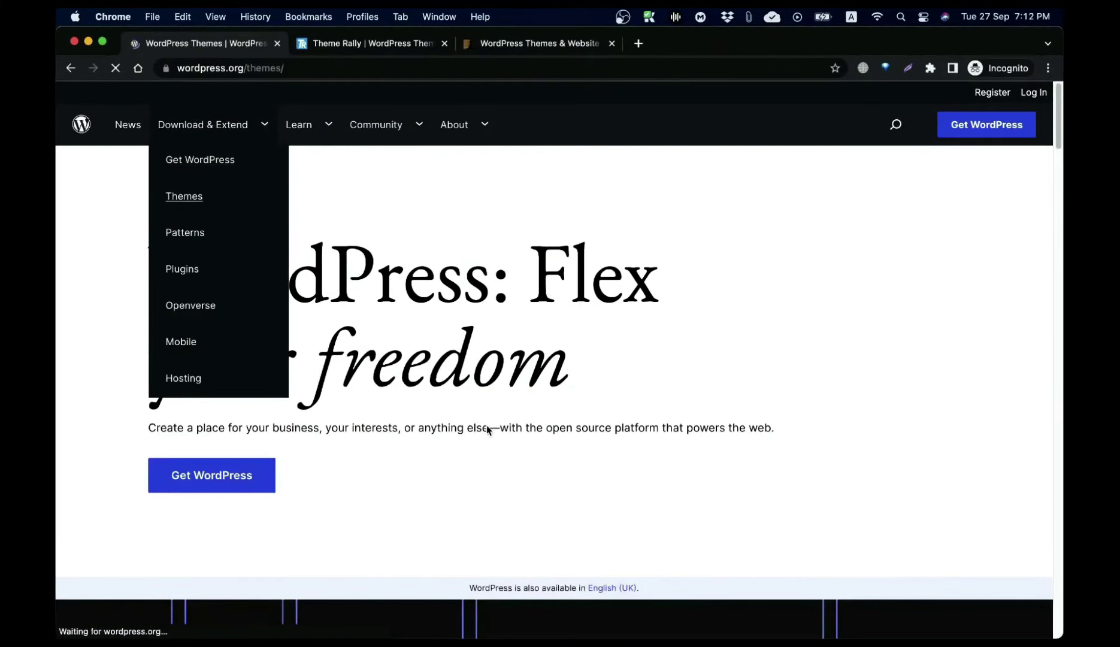
{"action": "scroll", "coordinate": [504, 440], "scroll_direction": "down", "scroll_amount": 15}
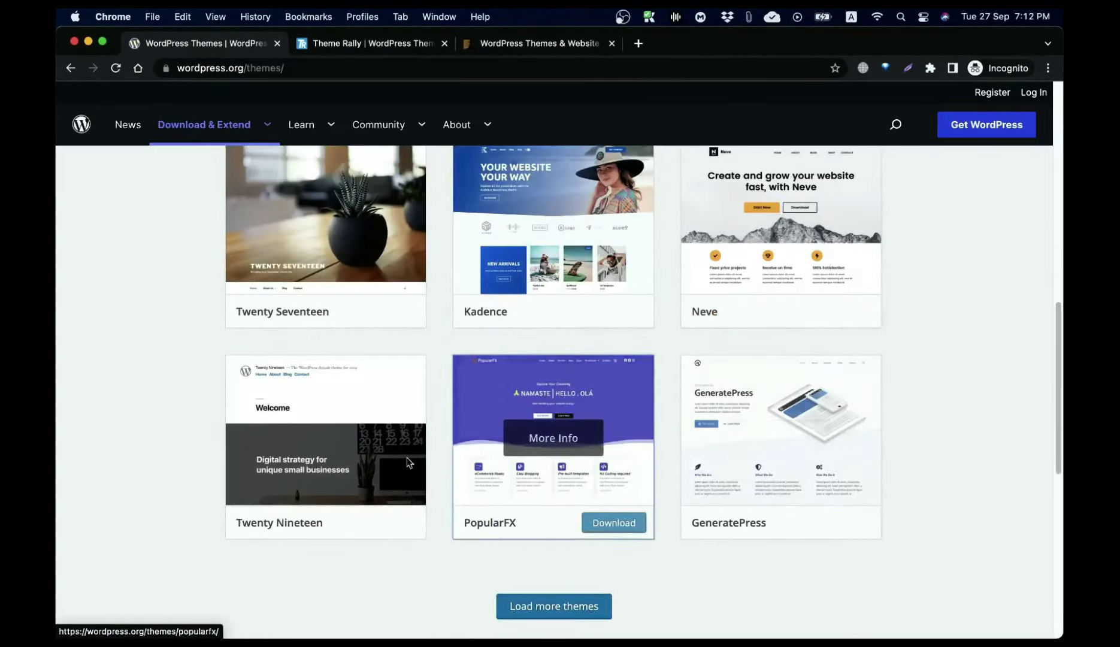
{"action": "scroll", "coordinate": [437, 222], "scroll_direction": "down", "scroll_amount": 10}
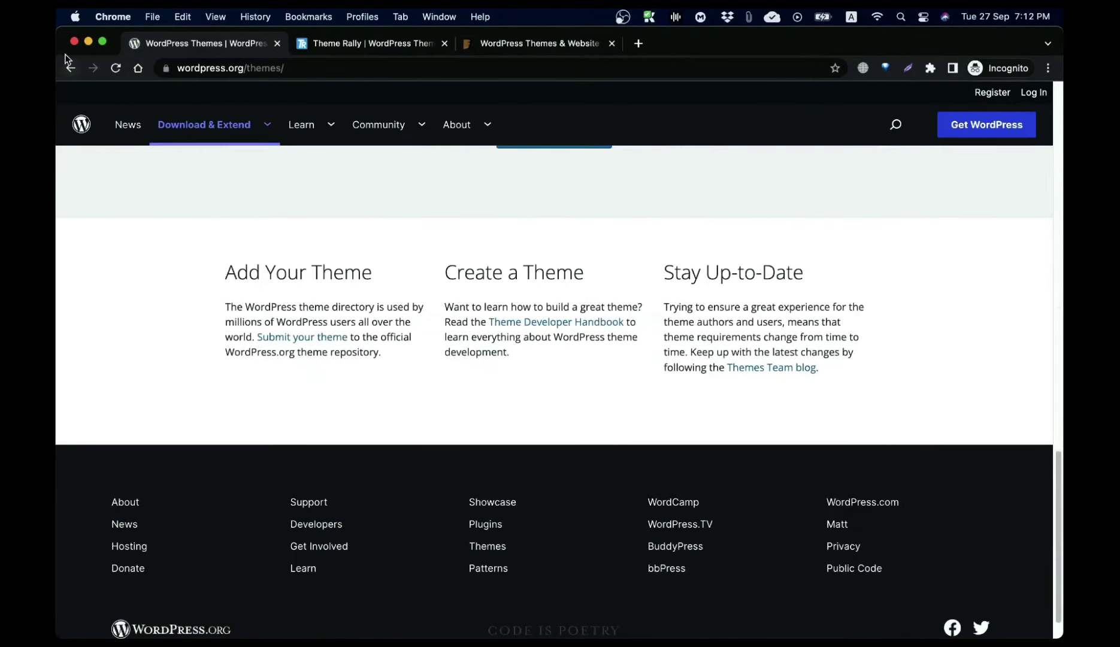
{"action": "left_click", "coordinate": [73, 42]}
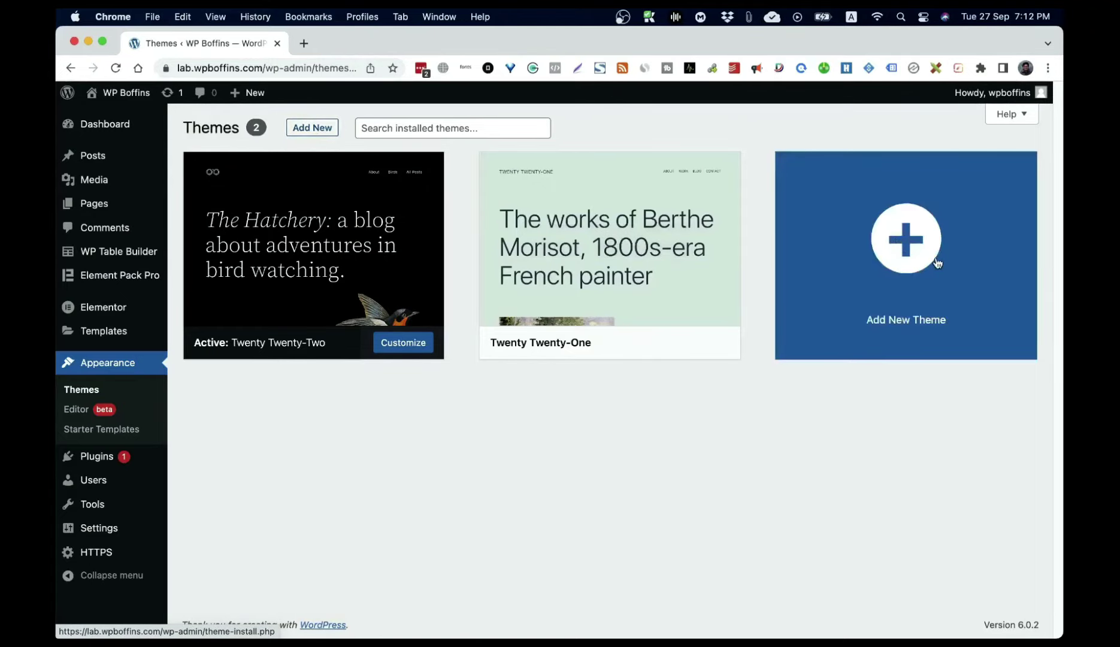
Step: Open Add New Theme and browse the Latest and then the Popular theme lists
{"action": "left_click", "coordinate": [937, 262]}
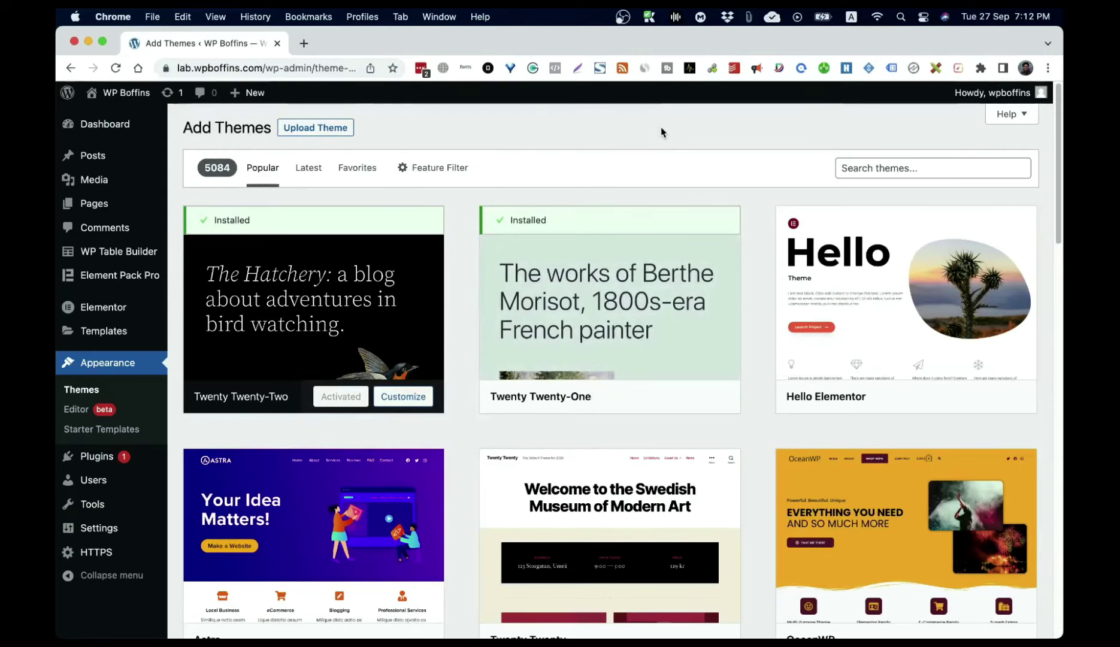
{"action": "mouse_move", "coordinate": [368, 225]}
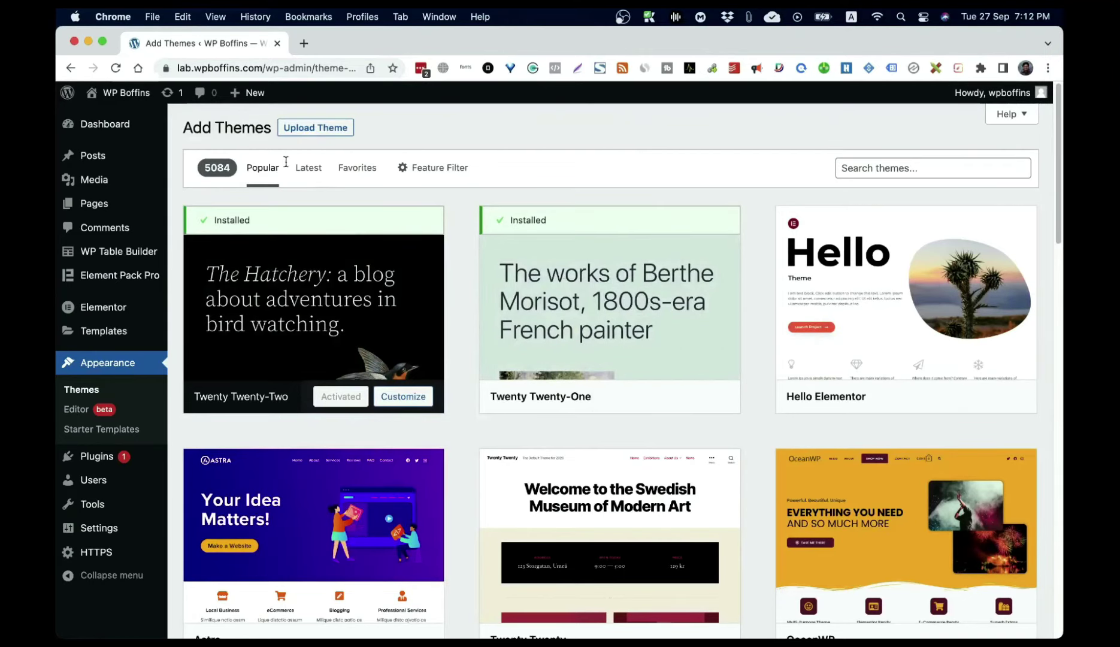
{"action": "left_click", "coordinate": [309, 168]}
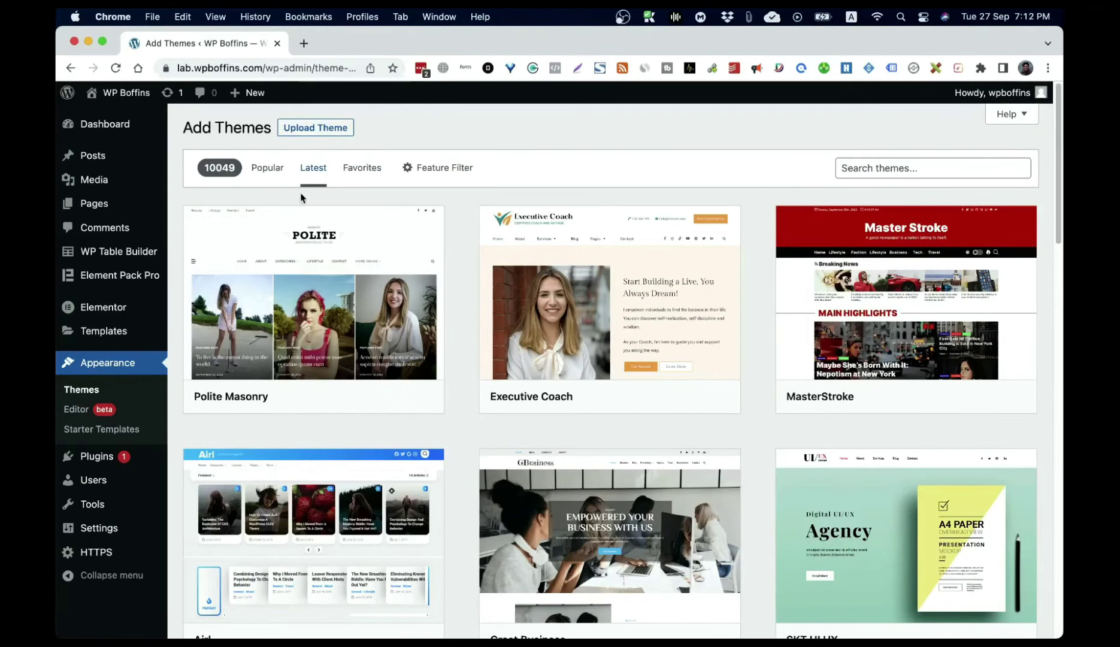
{"action": "left_click", "coordinate": [267, 175]}
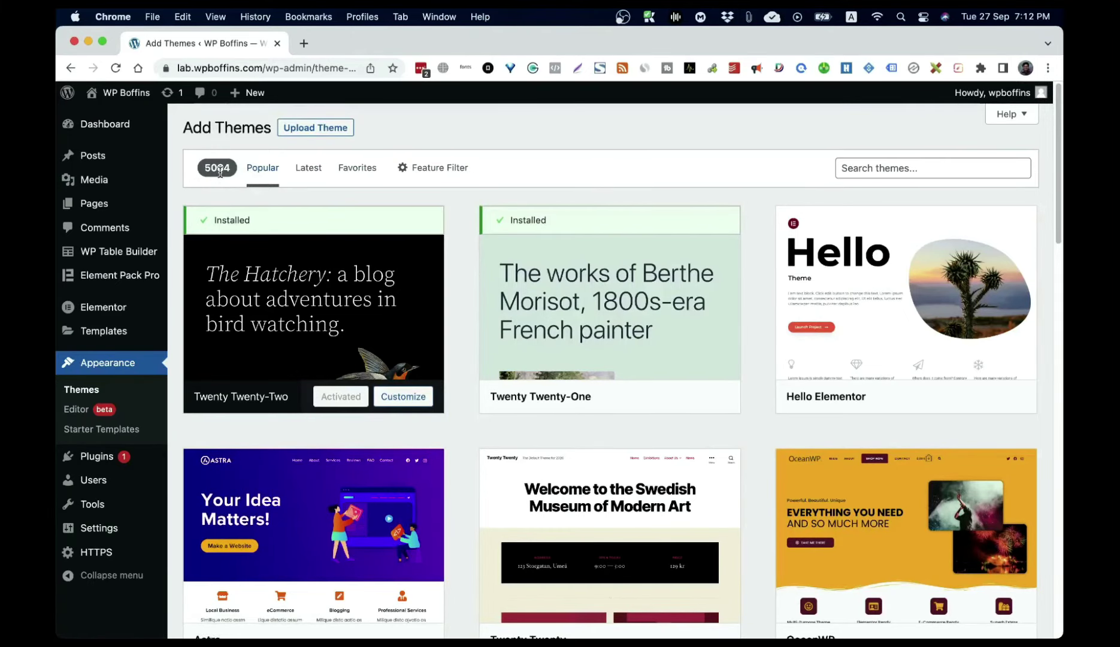
{"action": "scroll", "coordinate": [598, 287], "scroll_direction": "down", "scroll_amount": 5}
{"action": "scroll", "coordinate": [598, 288], "scroll_direction": "up", "scroll_amount": 5}
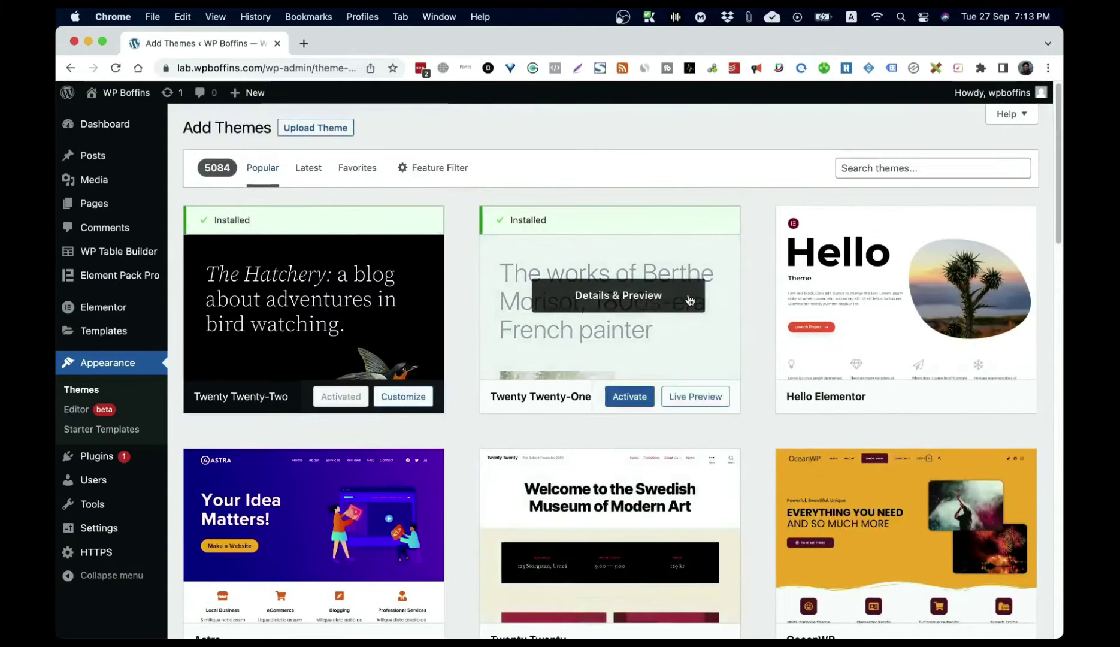
{"action": "mouse_move", "coordinate": [536, 255]}
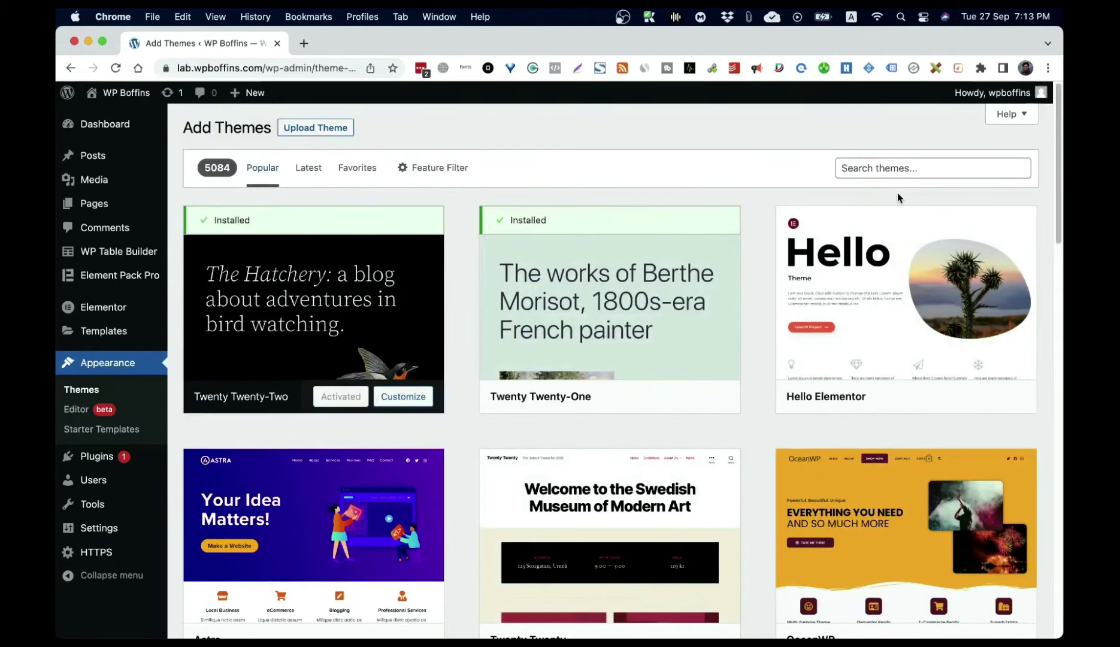
Step: Search themes for 'rallypro', install it, and activate it
{"action": "mouse_move", "coordinate": [889, 219]}
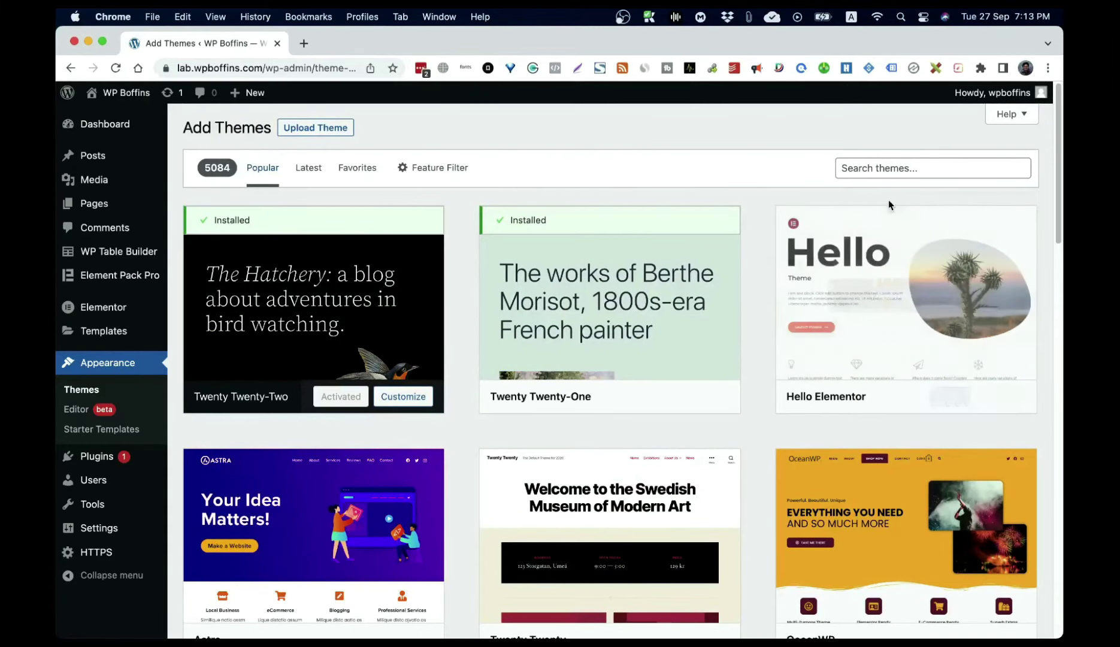
{"action": "left_click", "coordinate": [892, 170]}
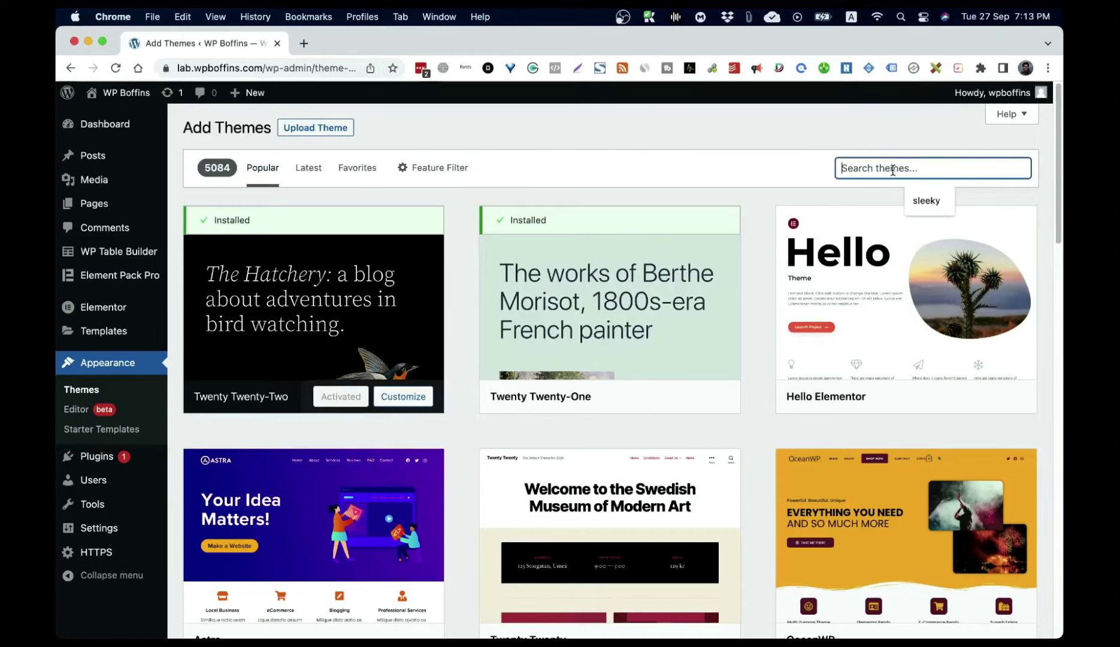
{"action": "type", "text": "rallypro"}
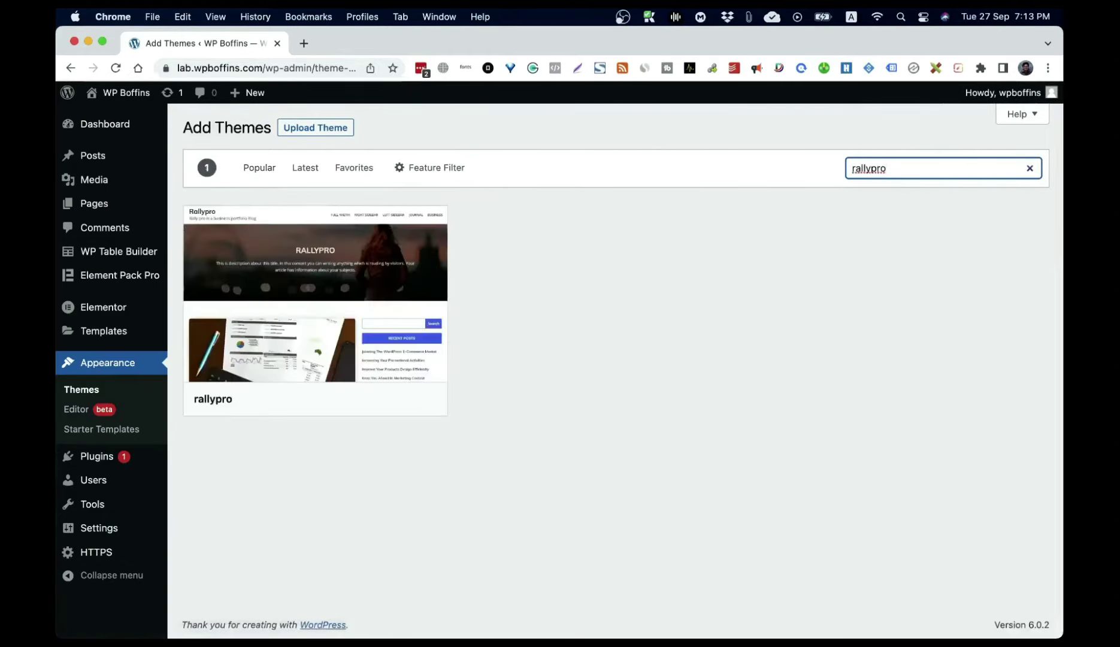
{"action": "mouse_move", "coordinate": [385, 303]}
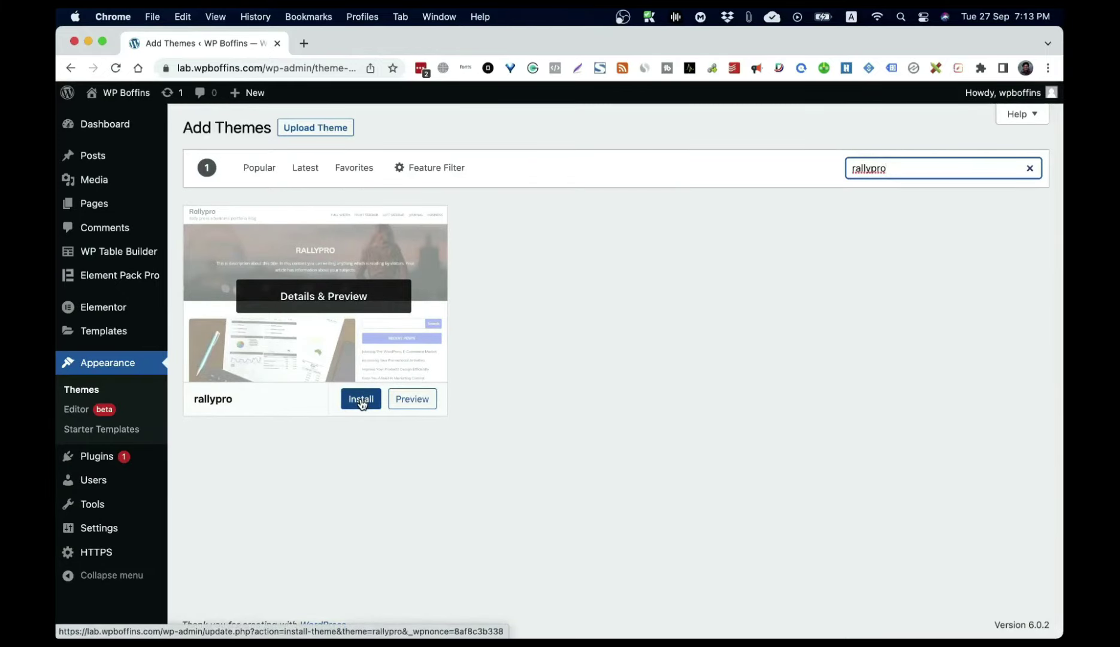
{"action": "left_click", "coordinate": [361, 400]}
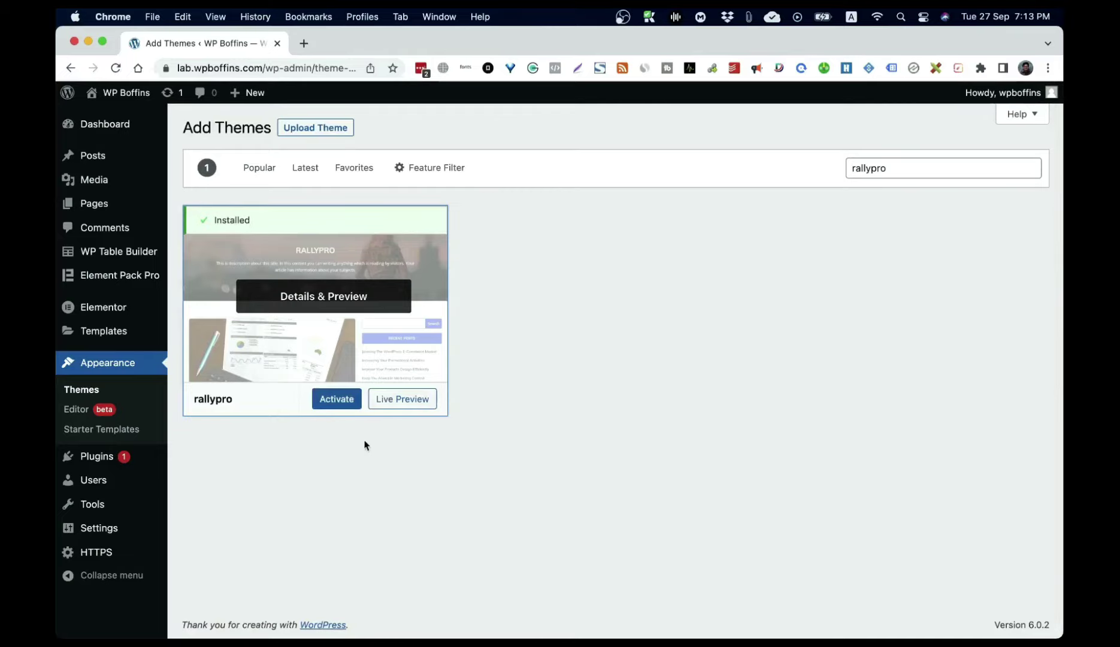
{"action": "left_click", "coordinate": [336, 406]}
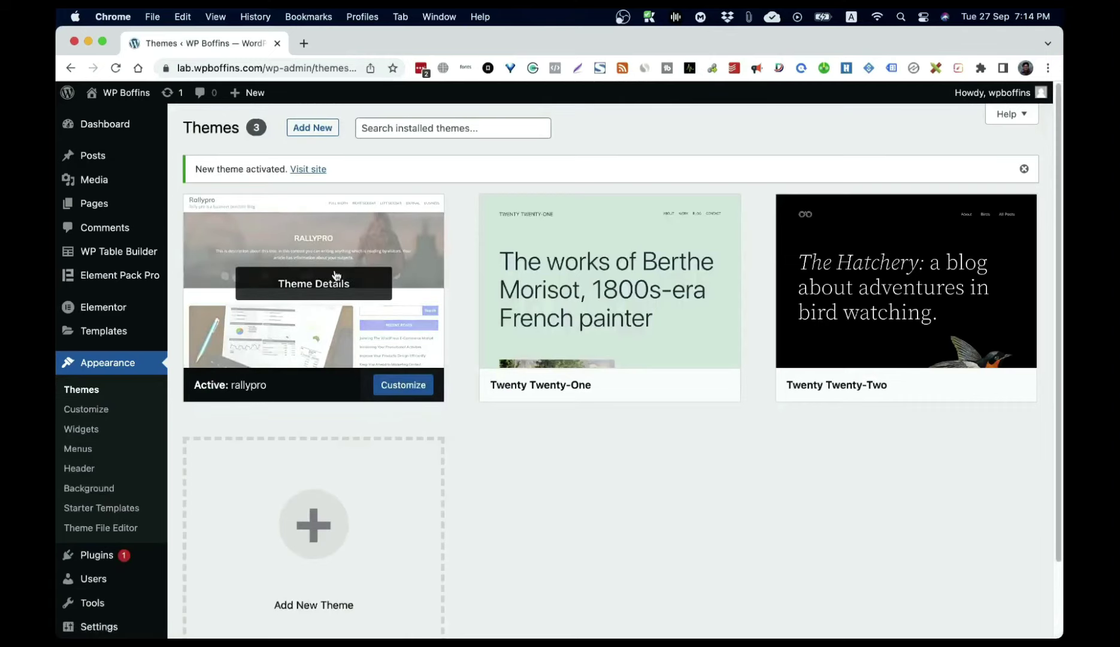
Step: View the live site with the rallypro theme applied
{"action": "left_click", "coordinate": [130, 95]}
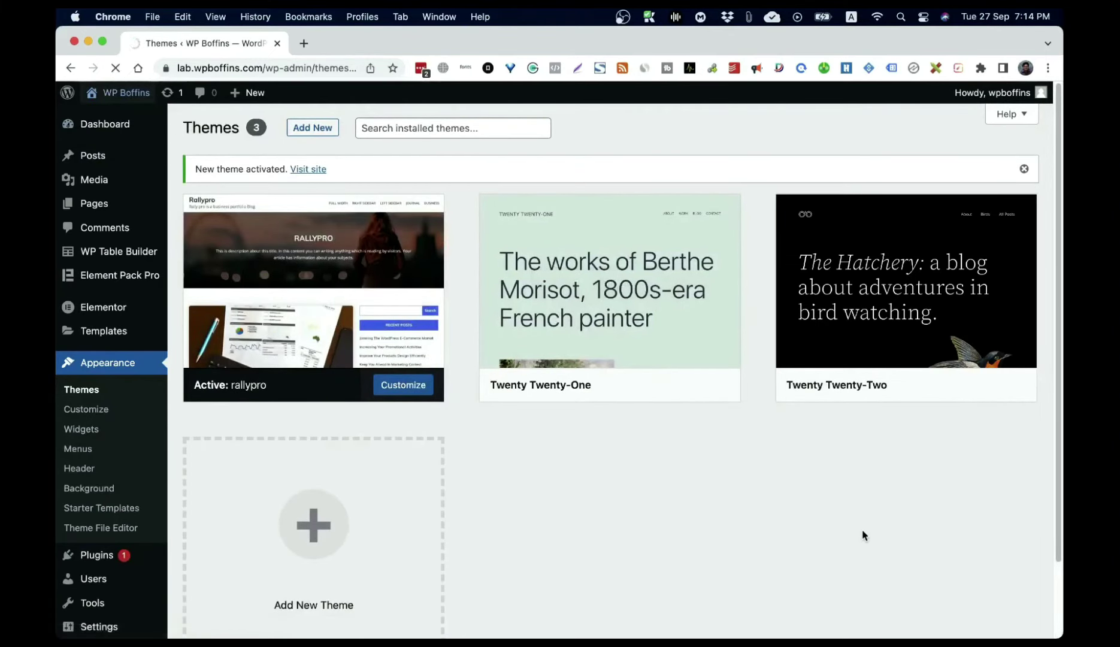
{"action": "scroll", "coordinate": [863, 533], "scroll_direction": "down", "scroll_amount": 5}
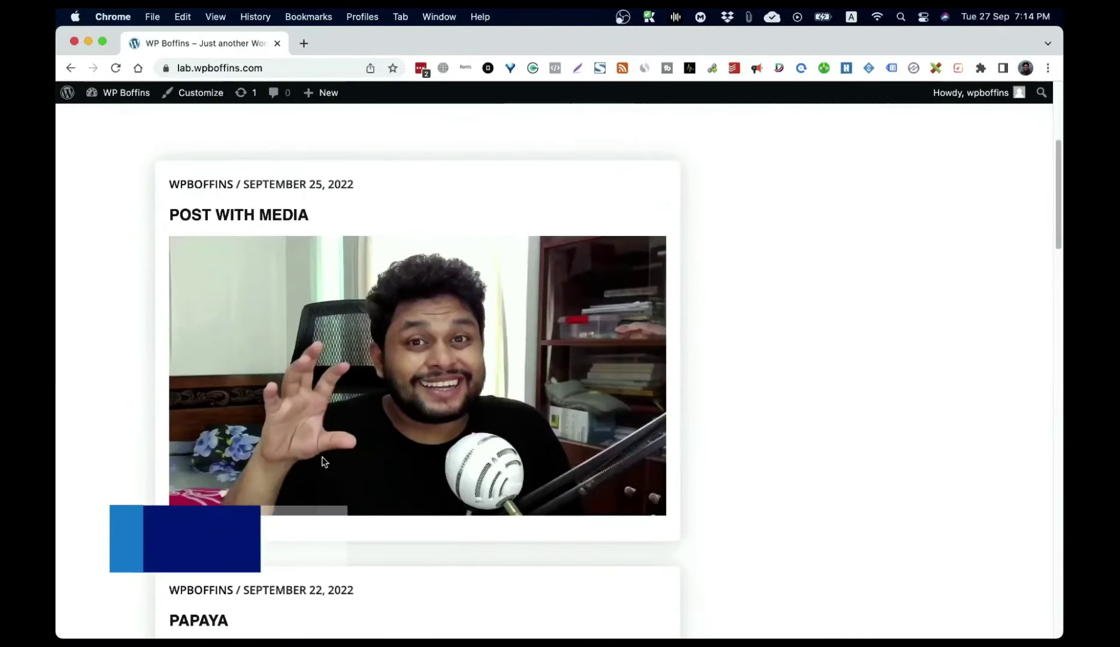
{"action": "scroll", "coordinate": [398, 375], "scroll_direction": "down", "scroll_amount": 8}
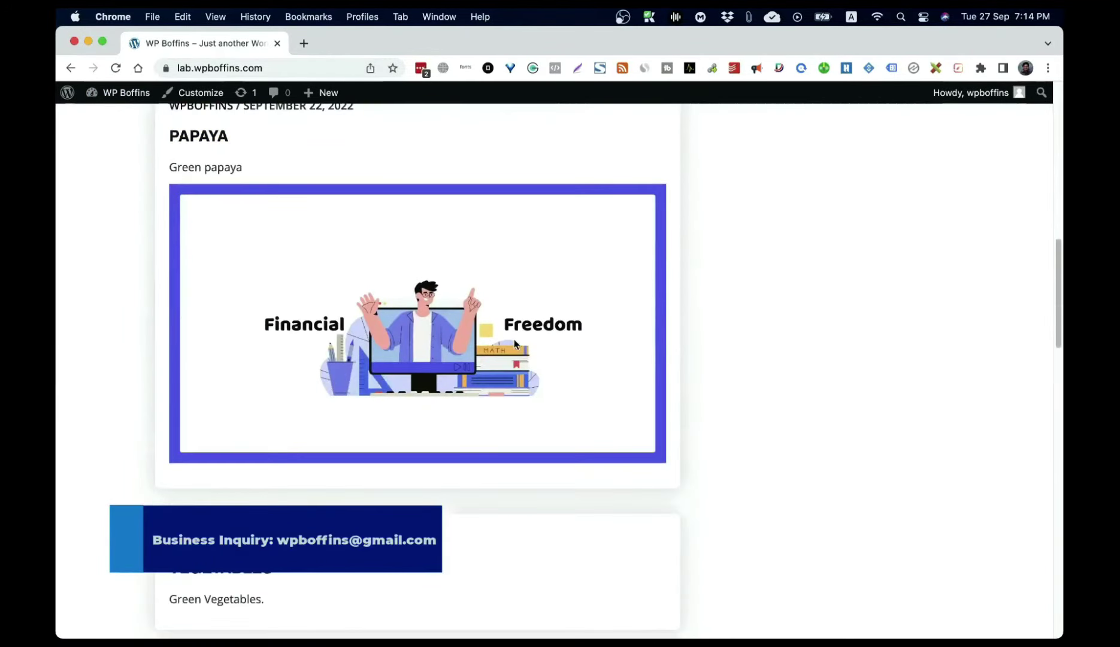
{"action": "scroll", "coordinate": [514, 342], "scroll_direction": "down", "scroll_amount": 15}
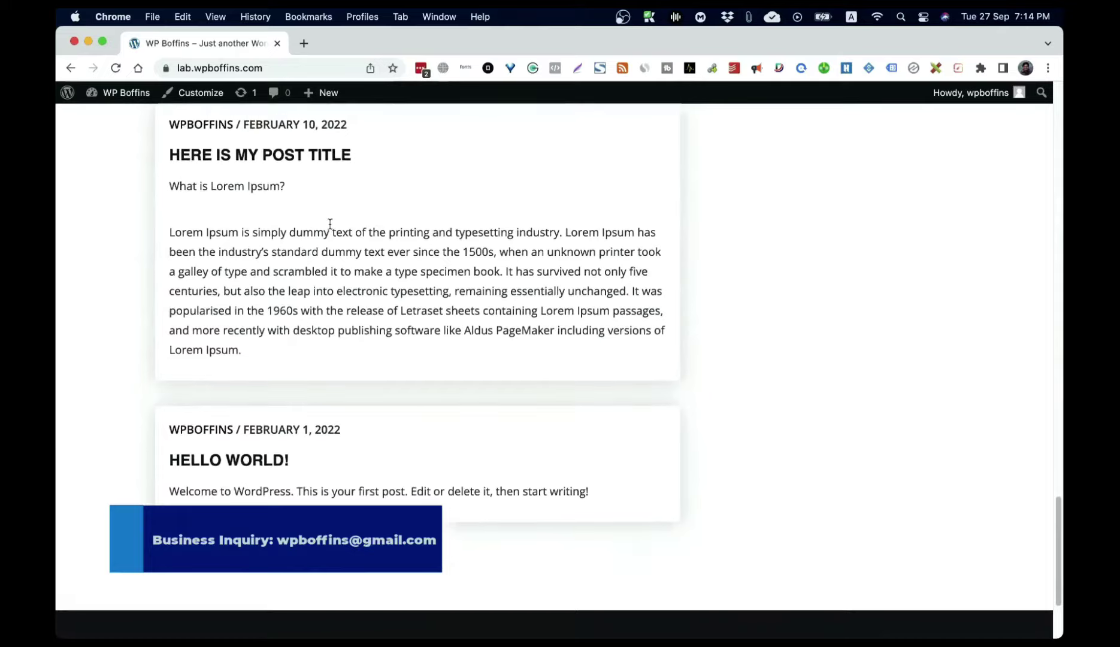
{"action": "scroll", "coordinate": [400, 351], "scroll_direction": "up", "scroll_amount": 20}
{"action": "scroll", "coordinate": [412, 340], "scroll_direction": "down", "scroll_amount": 5}
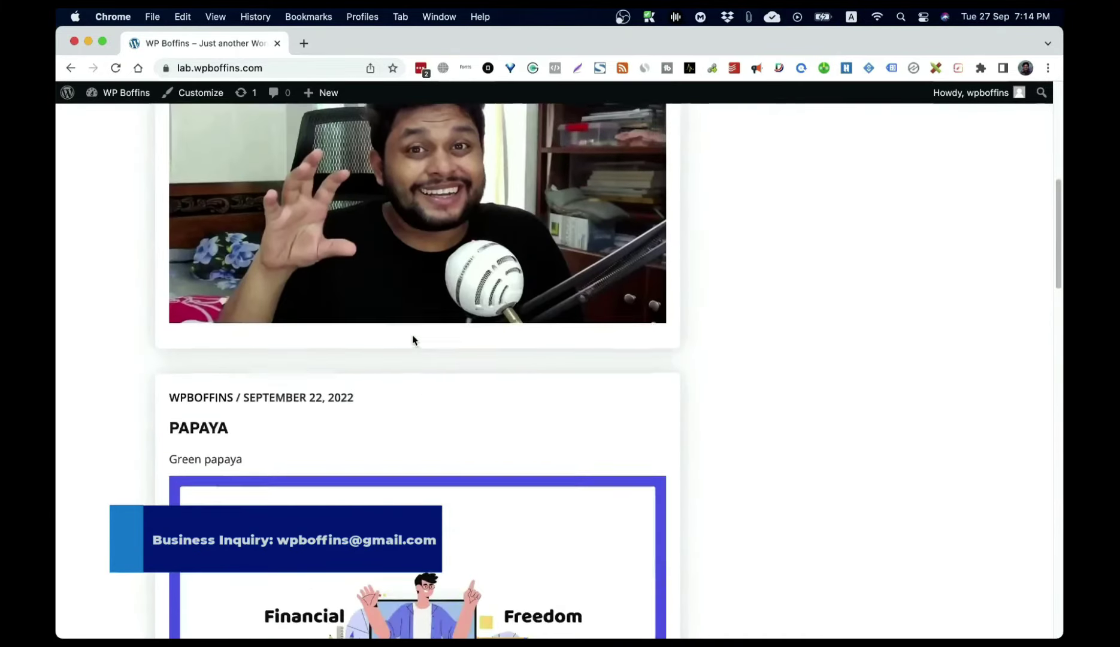
{"action": "scroll", "coordinate": [412, 340], "scroll_direction": "up", "scroll_amount": 2}
{"action": "scroll", "coordinate": [245, 153], "scroll_direction": "up", "scroll_amount": 2}
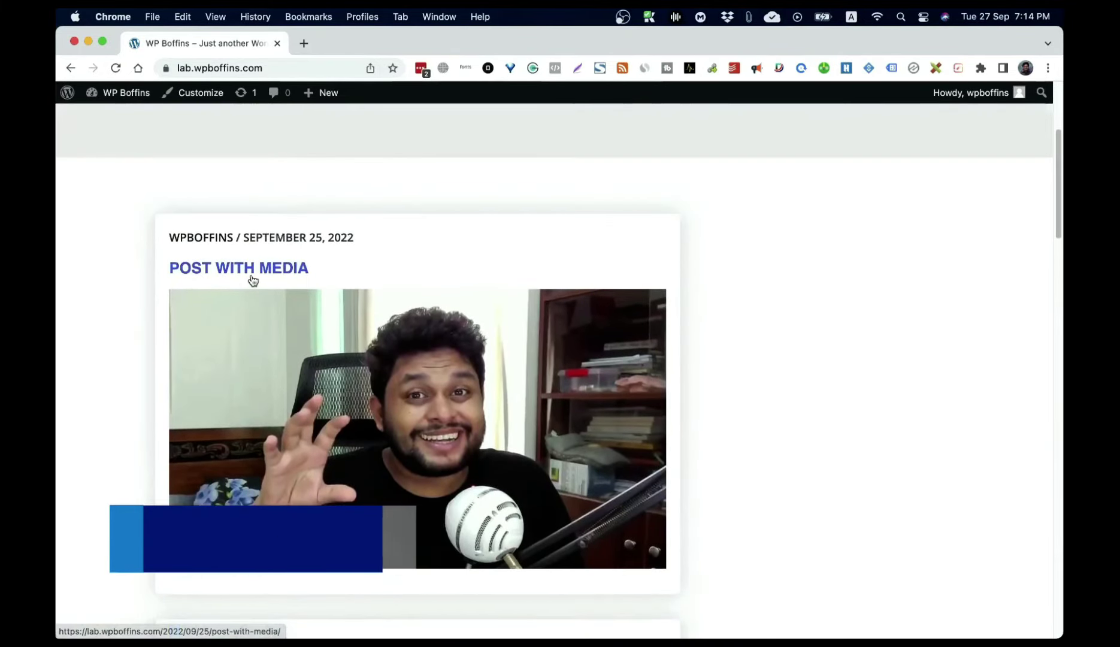
Step: Look over the Post With Media post, then return to the dashboard and open a new tab
{"action": "left_click", "coordinate": [252, 280]}
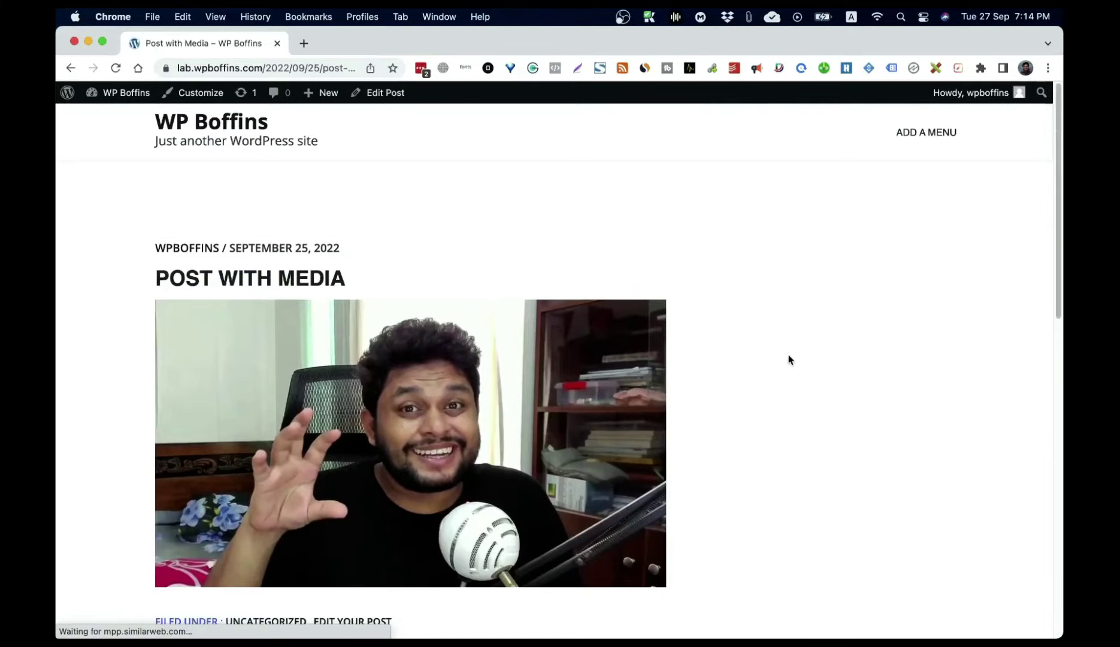
{"action": "scroll", "coordinate": [787, 358], "scroll_direction": "down", "scroll_amount": 12}
{"action": "scroll", "coordinate": [785, 371], "scroll_direction": "up", "scroll_amount": 11}
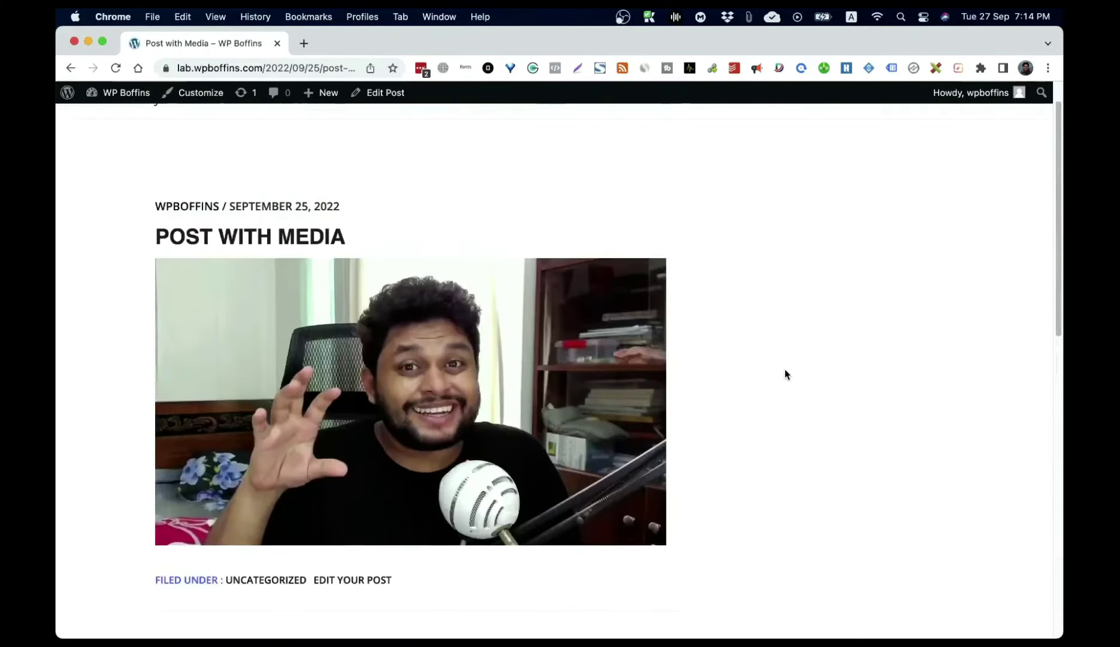
{"action": "scroll", "coordinate": [784, 371], "scroll_direction": "down", "scroll_amount": 12}
{"action": "scroll", "coordinate": [930, 320], "scroll_direction": "up", "scroll_amount": 13}
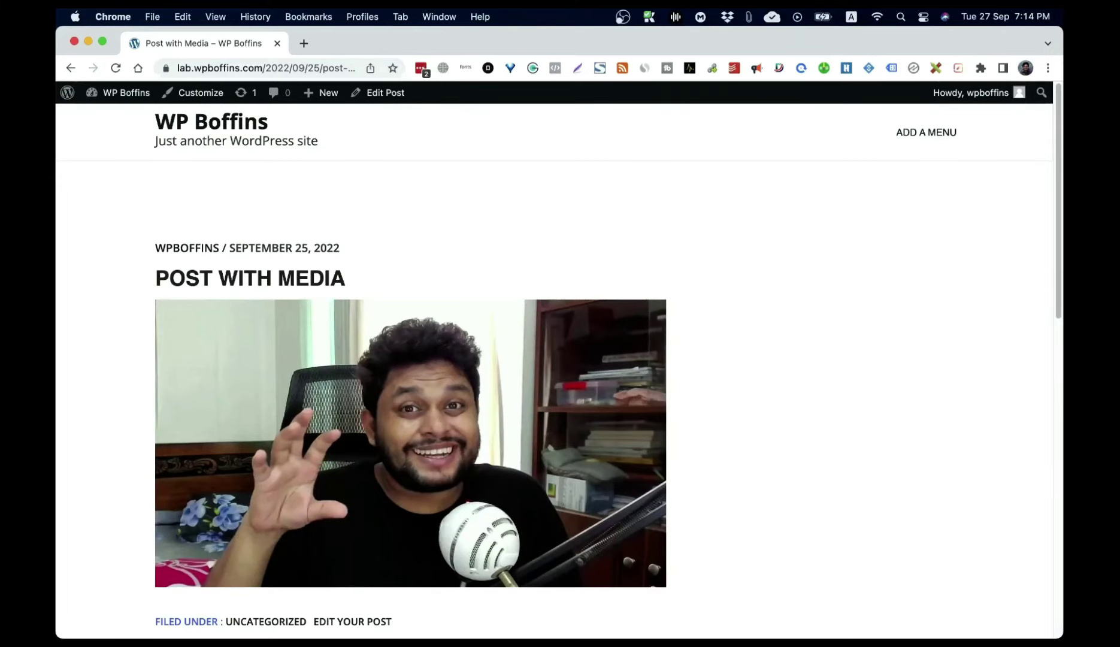
{"action": "left_click", "coordinate": [133, 95]}
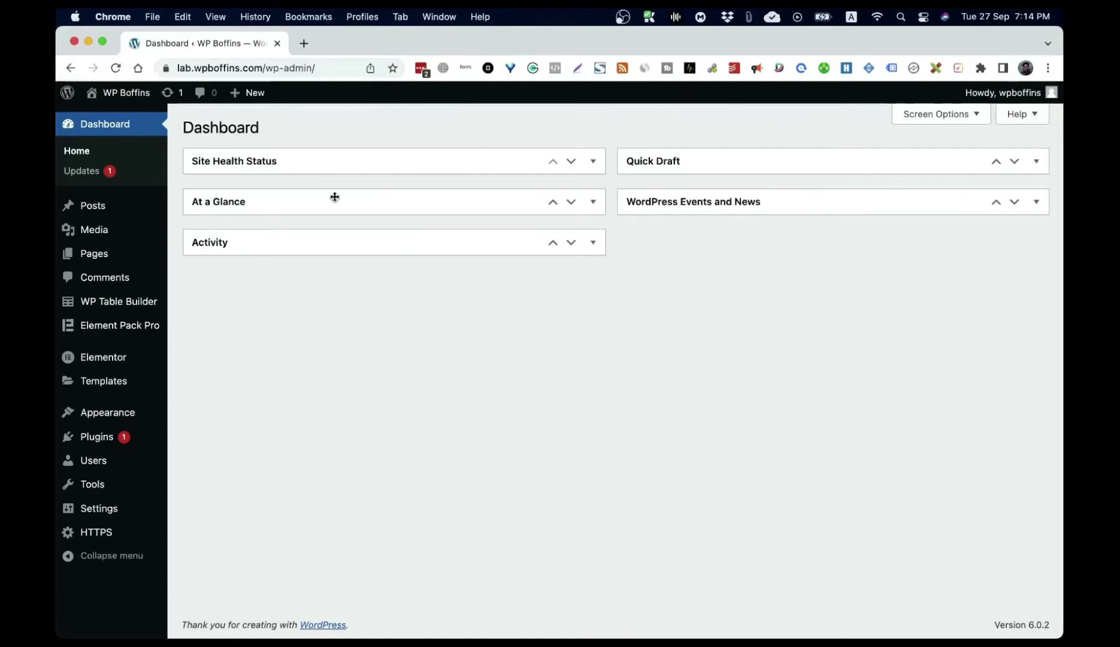
{"action": "left_click", "coordinate": [303, 43]}
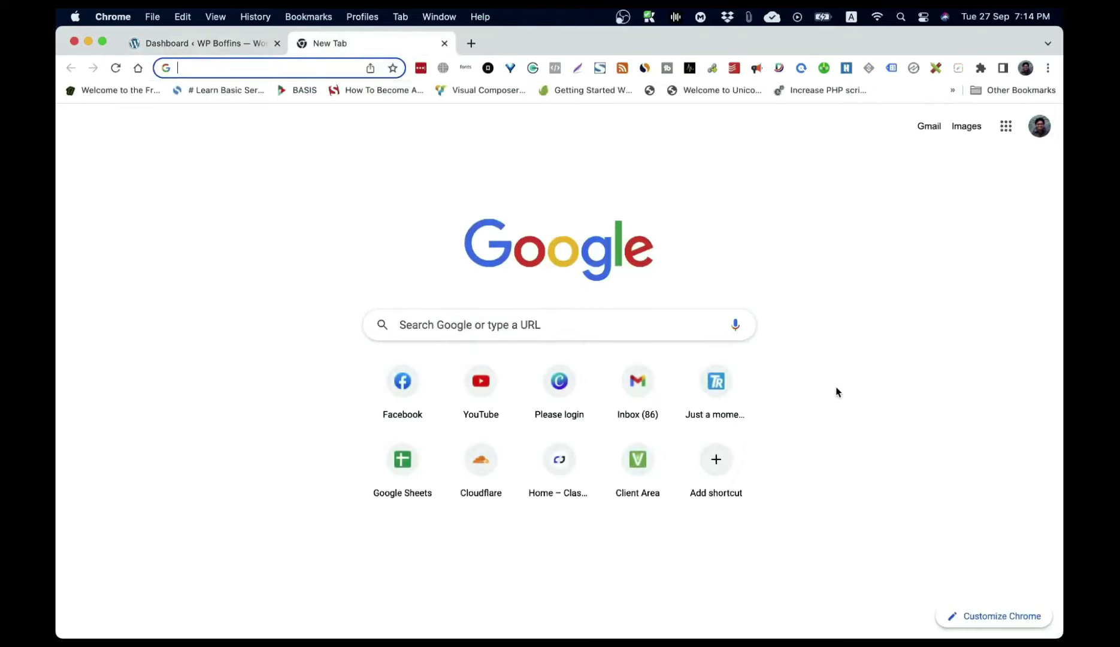
Step: Download the Kadence theme zip from the wordpress.org Themes directory
{"action": "type", "text": "wordpress.org"}
{"action": "key", "text": "Return"}
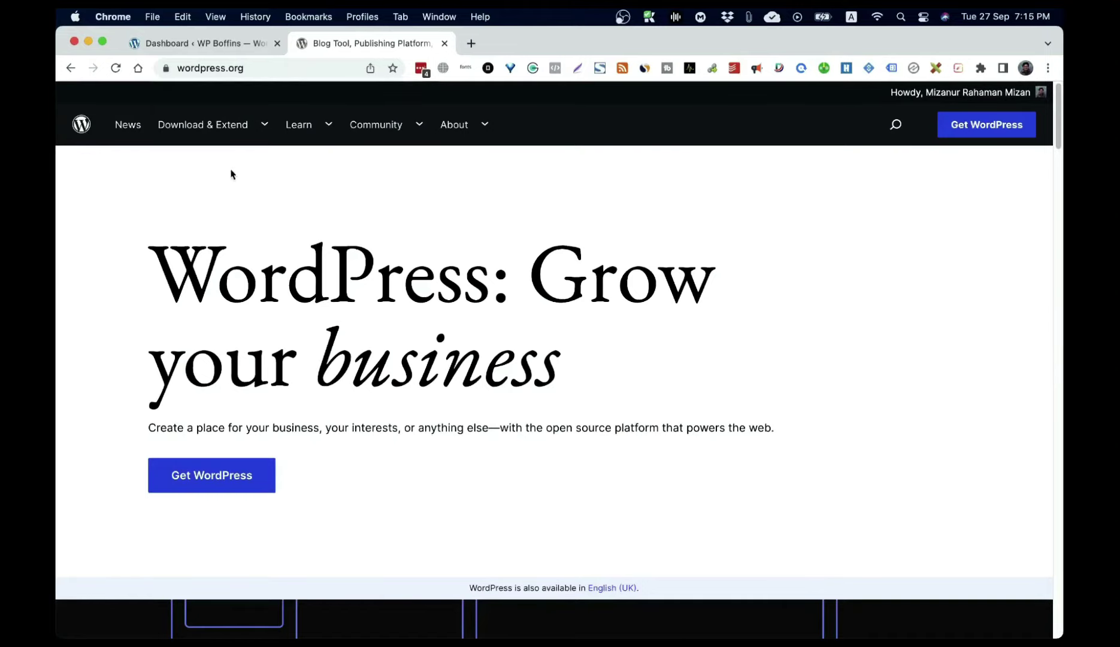
{"action": "mouse_move", "coordinate": [197, 129]}
{"action": "left_click", "coordinate": [191, 205]}
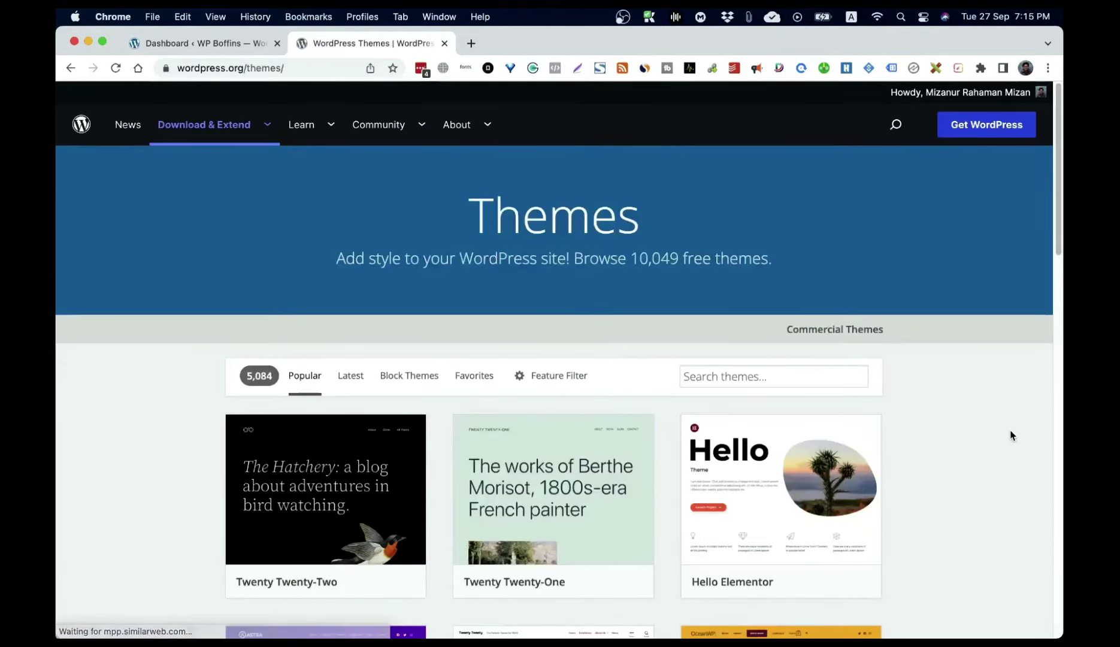
{"action": "scroll", "coordinate": [1010, 436], "scroll_direction": "down", "scroll_amount": 3}
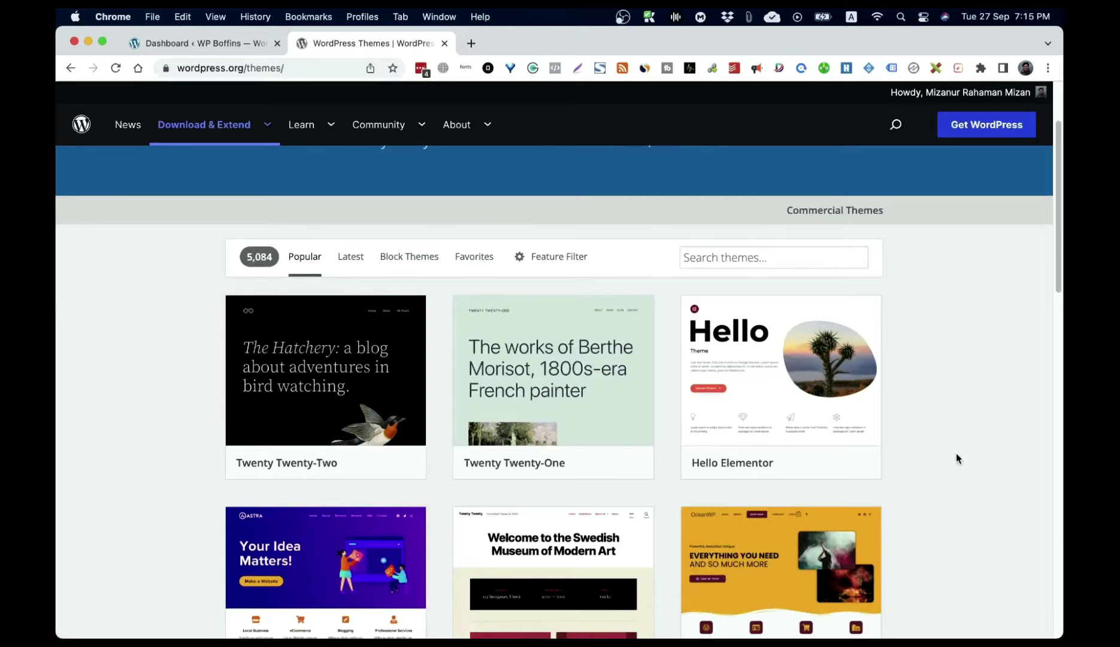
{"action": "scroll", "coordinate": [956, 452], "scroll_direction": "down", "scroll_amount": 5}
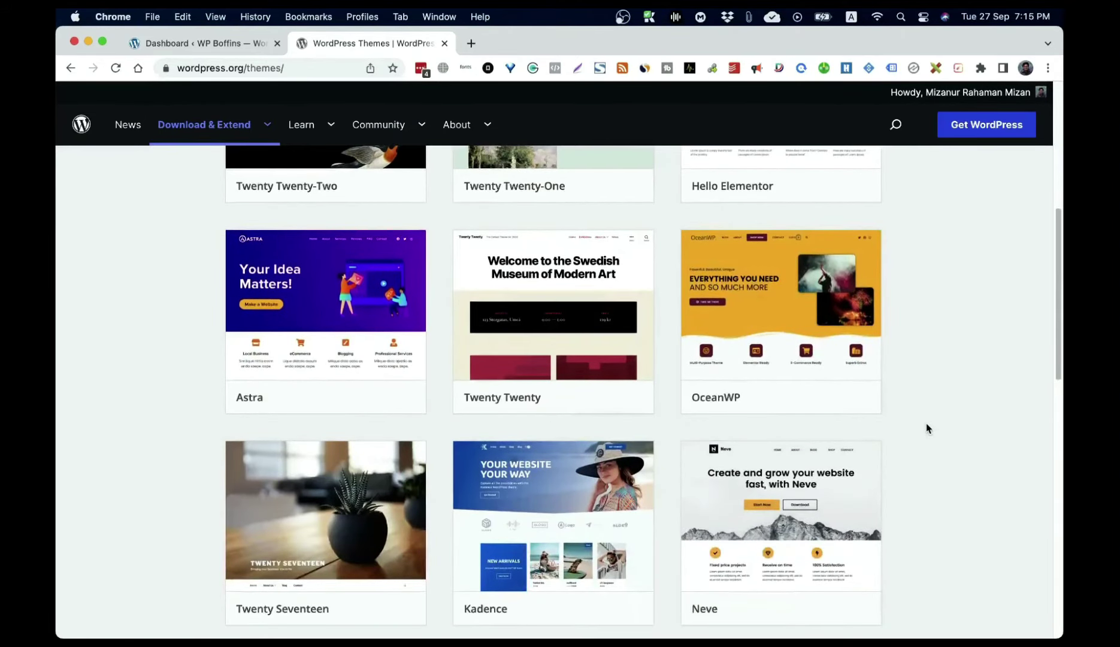
{"action": "mouse_move", "coordinate": [557, 522]}
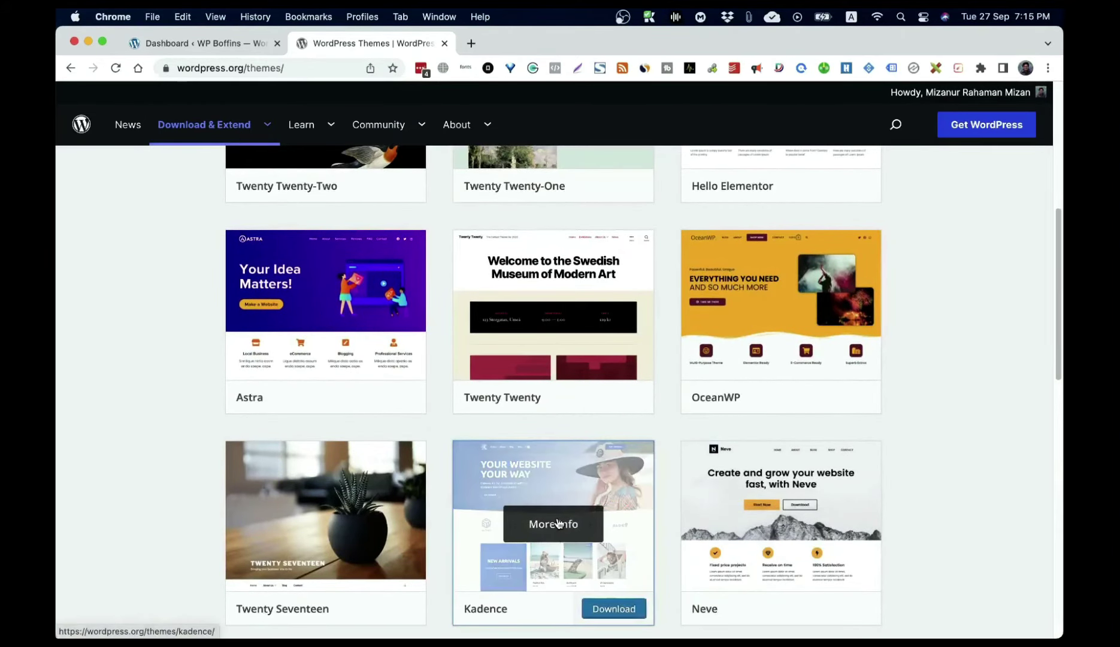
{"action": "left_click", "coordinate": [557, 523]}
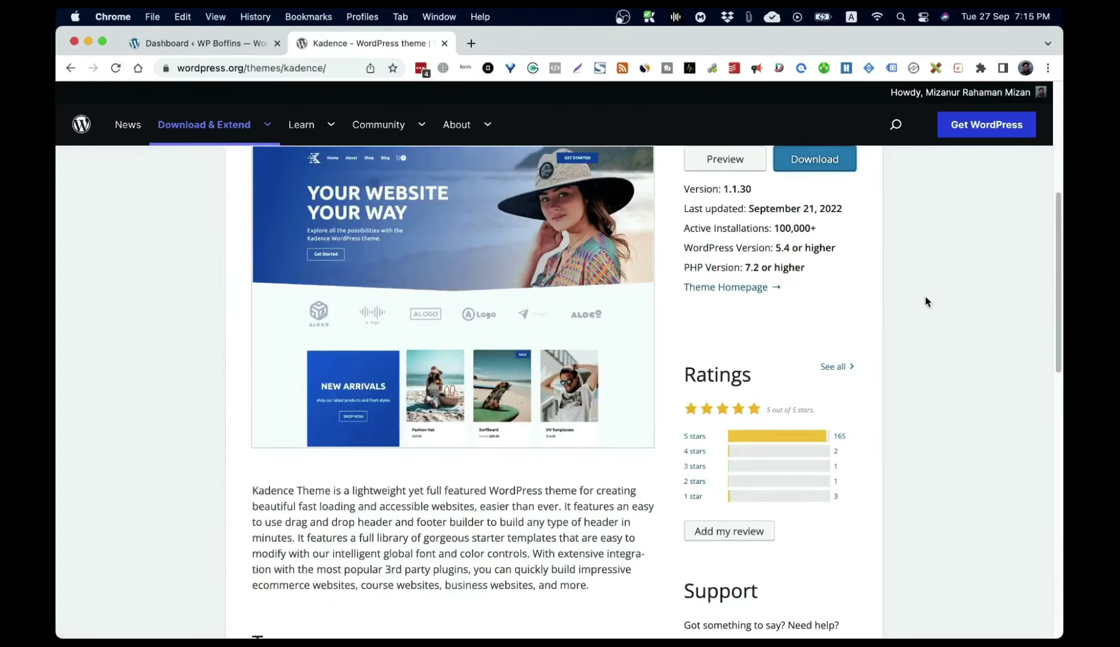
{"action": "scroll", "coordinate": [888, 311], "scroll_direction": "up", "scroll_amount": 3}
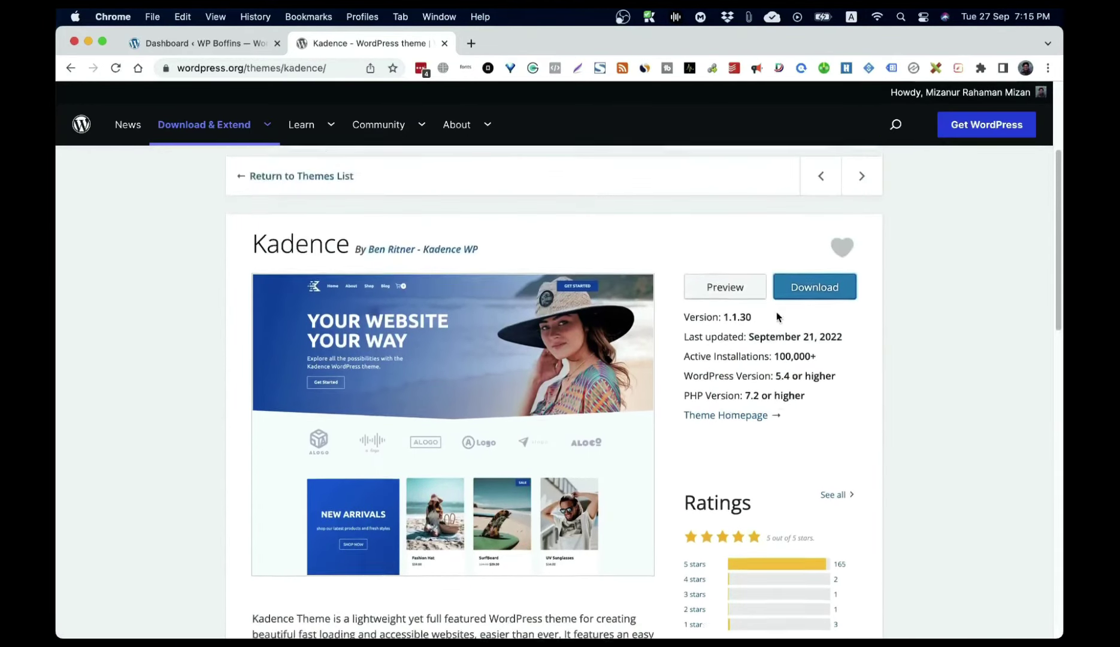
{"action": "left_click", "coordinate": [814, 310]}
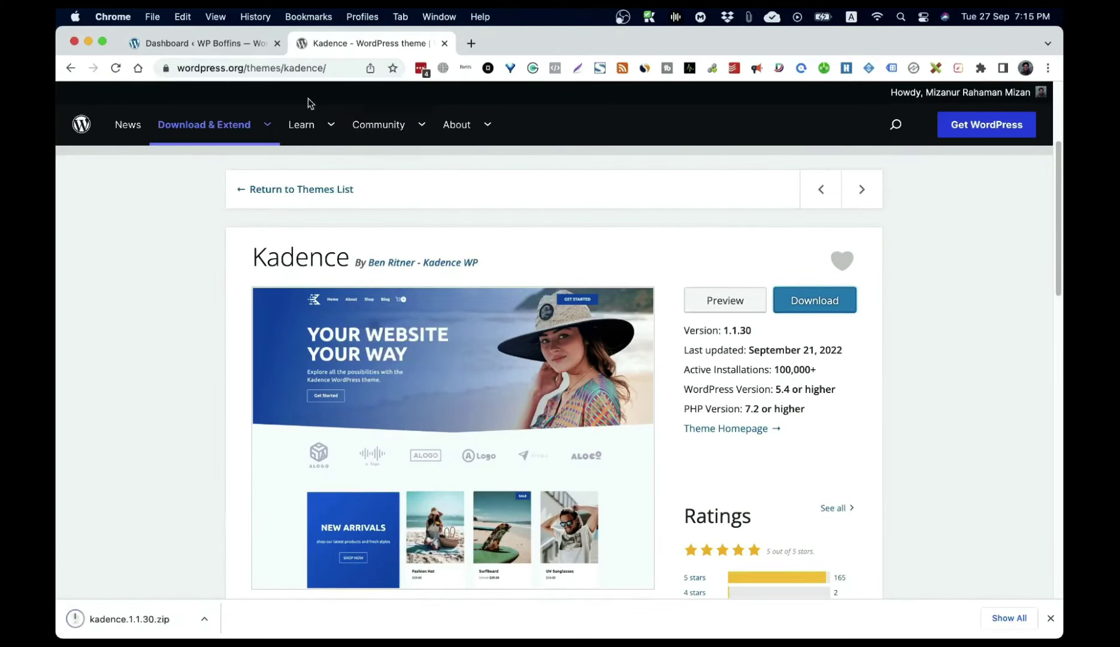
Step: Back in the site admin, go to Appearance > Themes > Add New Theme
{"action": "left_click", "coordinate": [209, 44]}
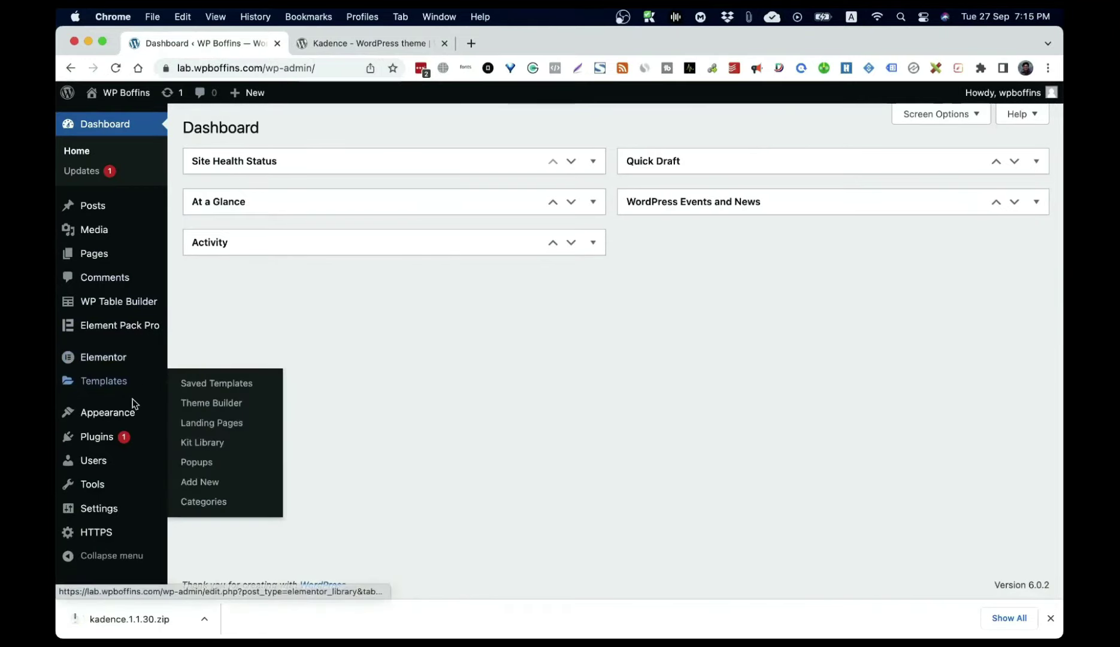
{"action": "left_click", "coordinate": [122, 415]}
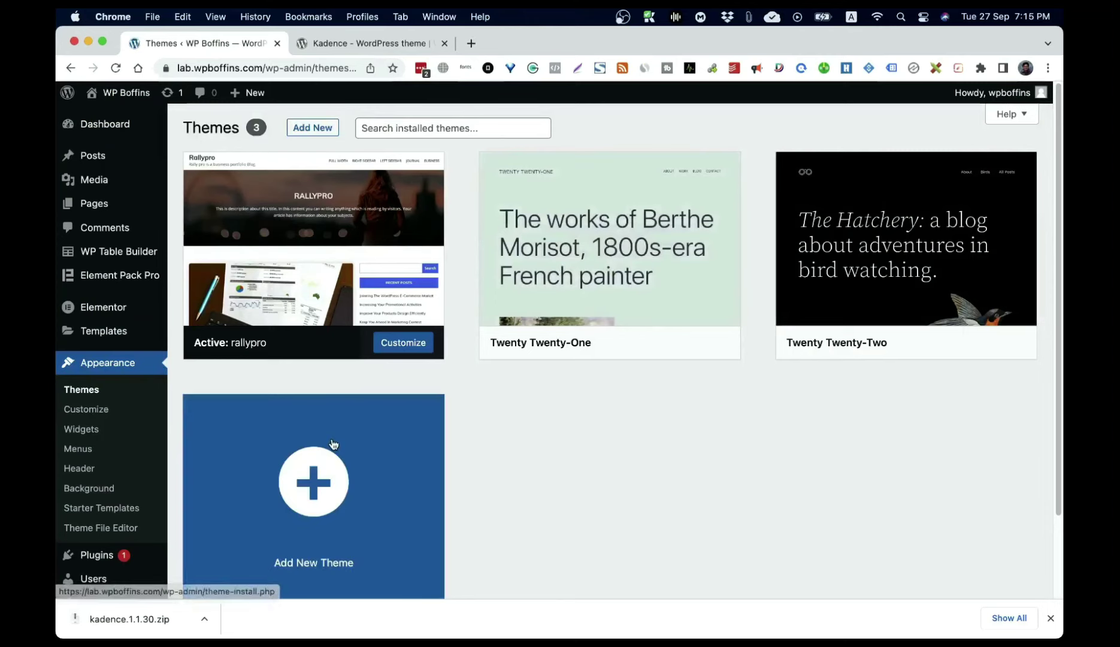
{"action": "left_click", "coordinate": [333, 444]}
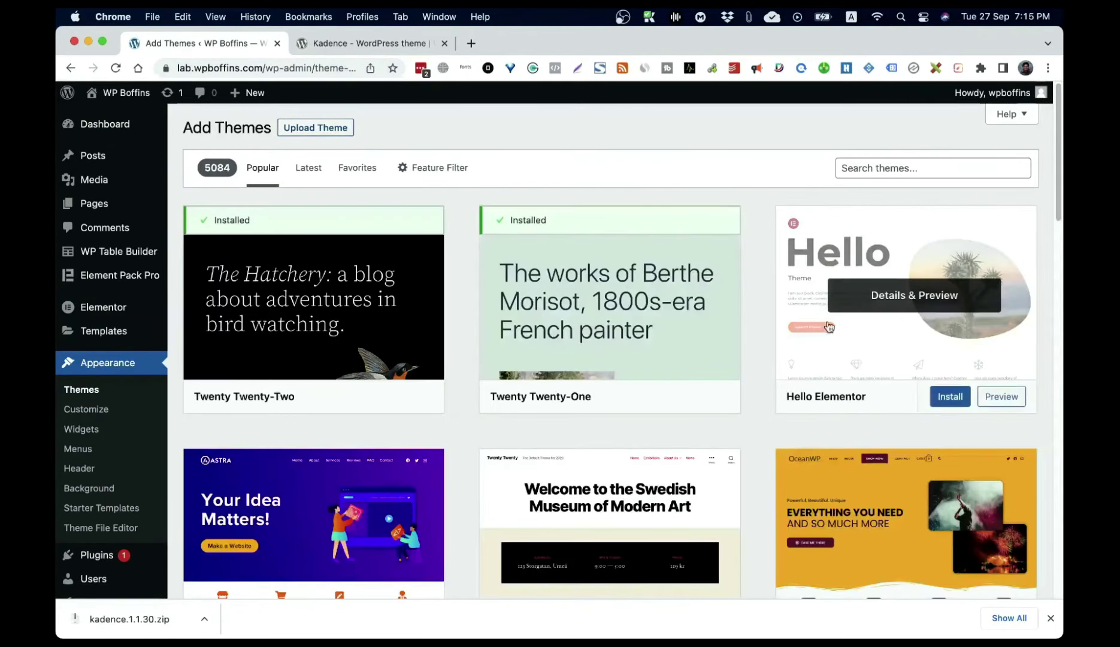
Step: Upload kadence.1.1.30.zip from Downloads via Upload Theme and install it
{"action": "left_click", "coordinate": [314, 131]}
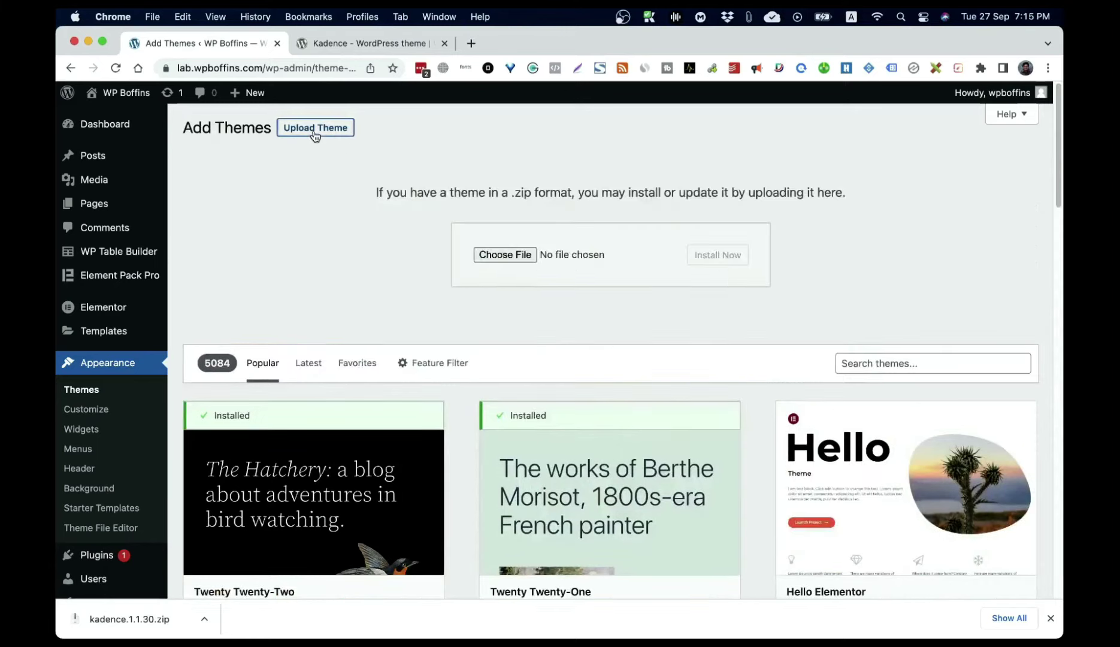
{"action": "left_click", "coordinate": [505, 257]}
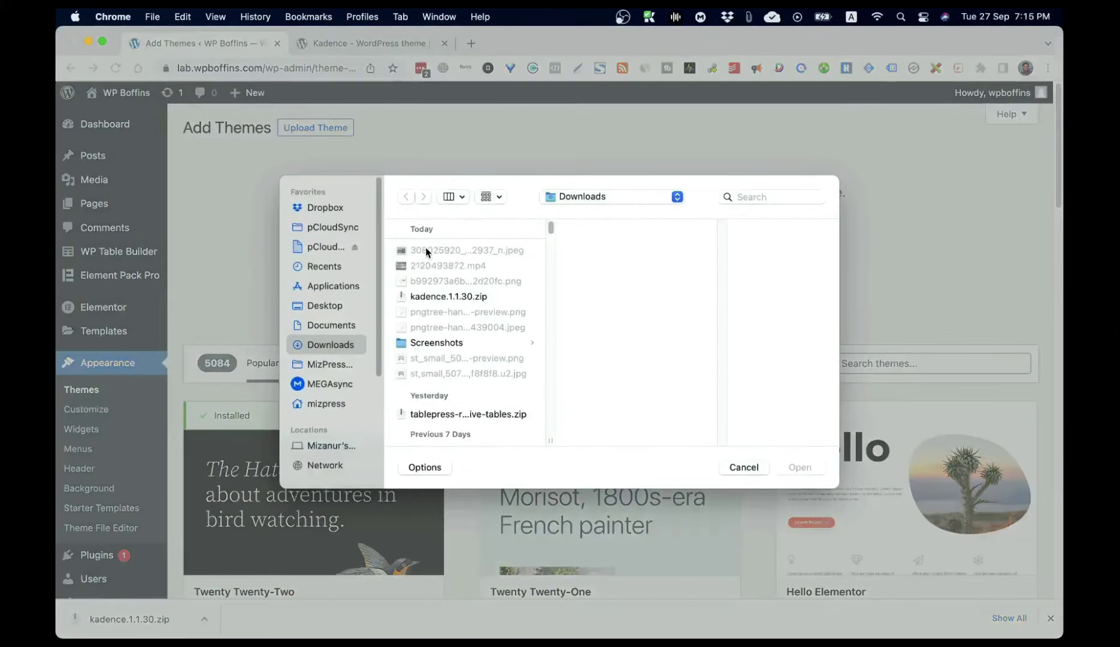
{"action": "double_click", "coordinate": [447, 297]}
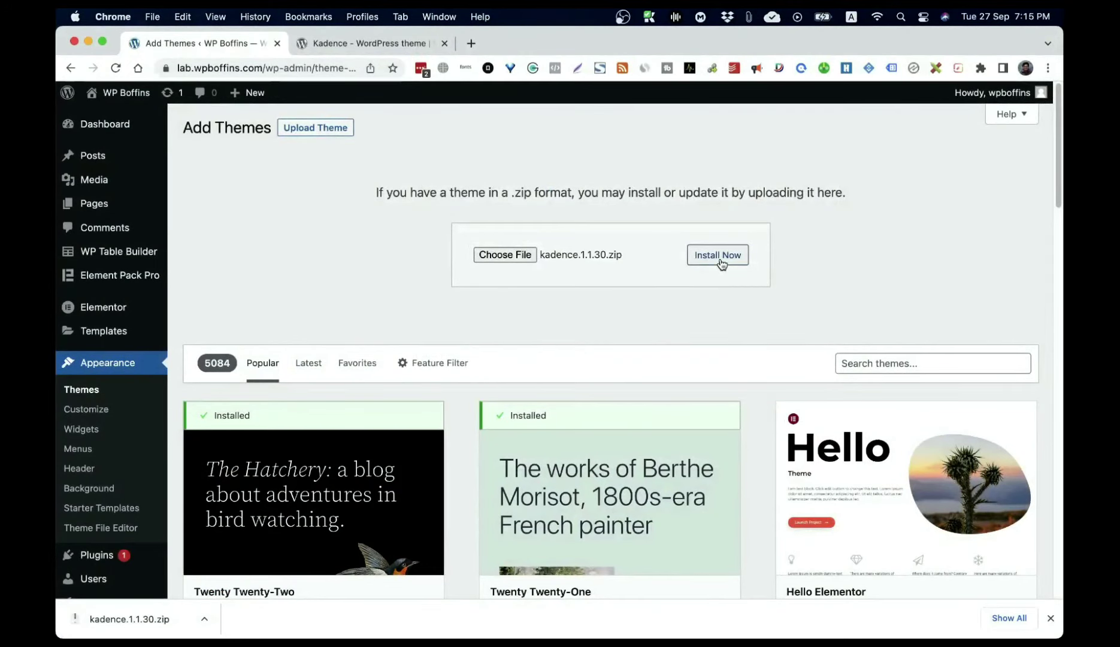
{"action": "left_click", "coordinate": [721, 264]}
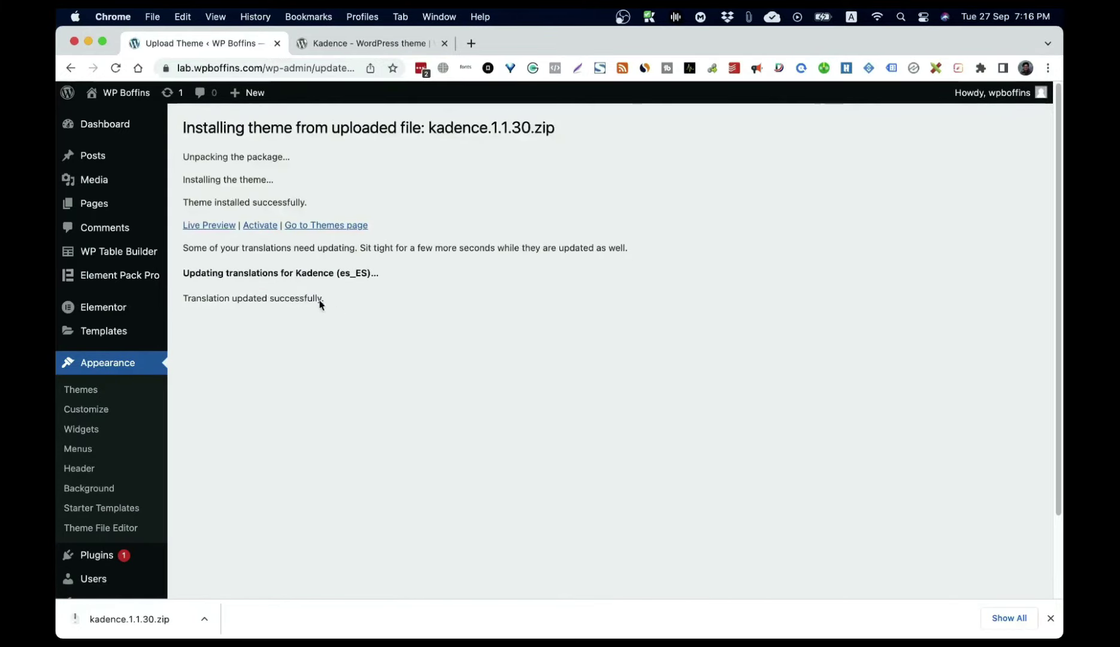
Step: Live-preview Kadence, activate and publish it, then go back in the browser
{"action": "left_click", "coordinate": [205, 226]}
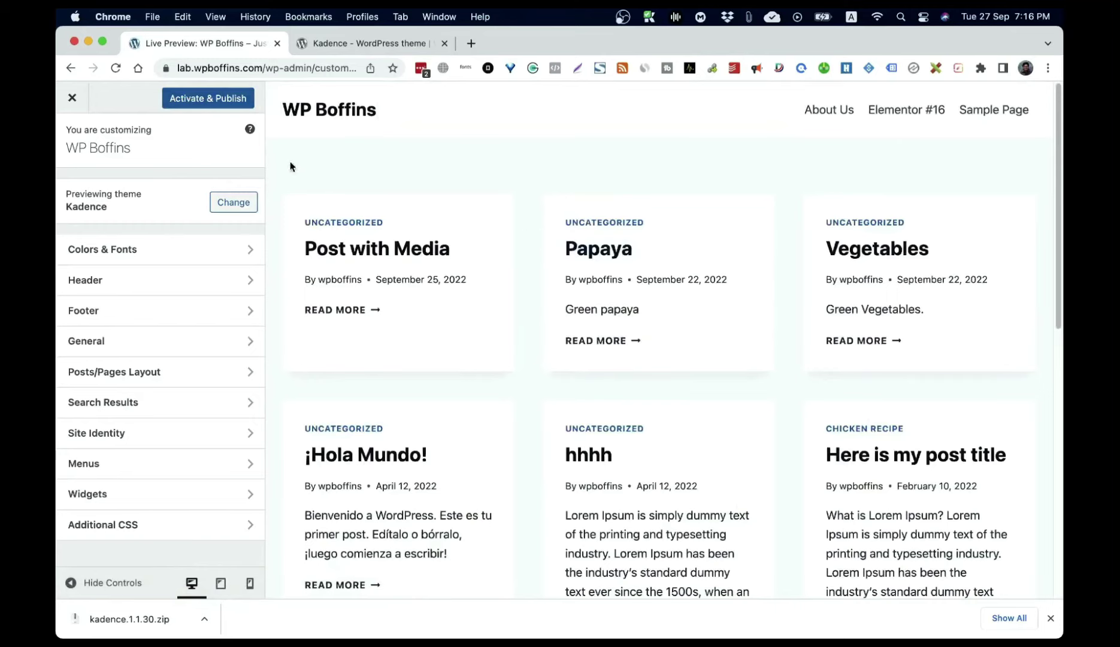
{"action": "left_click", "coordinate": [187, 102]}
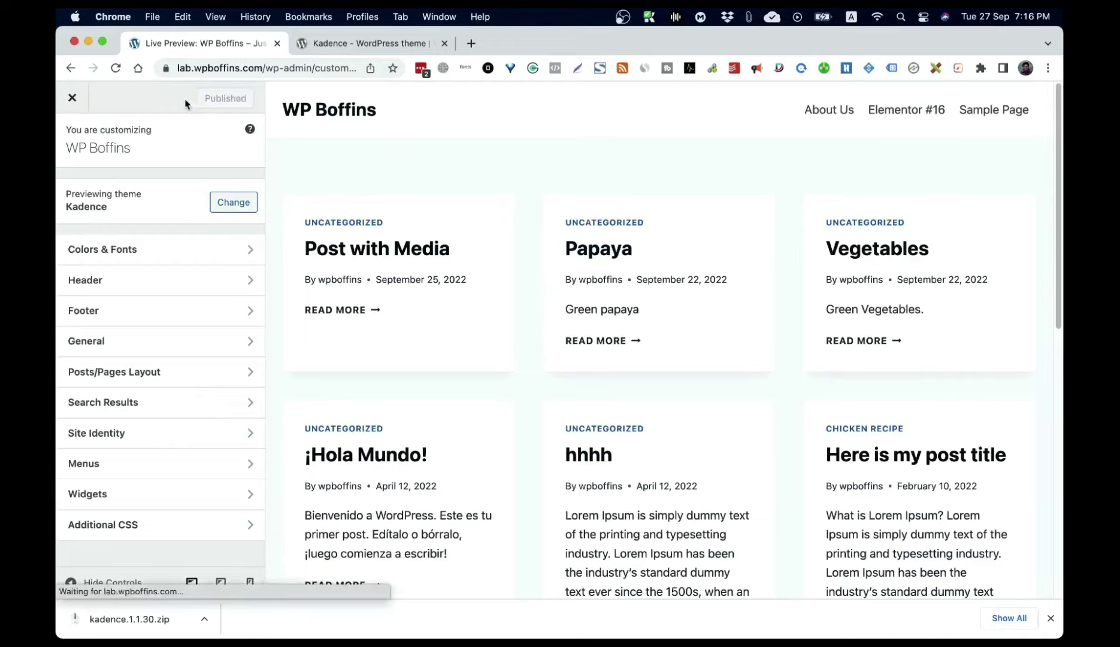
{"action": "left_click", "coordinate": [70, 69]}
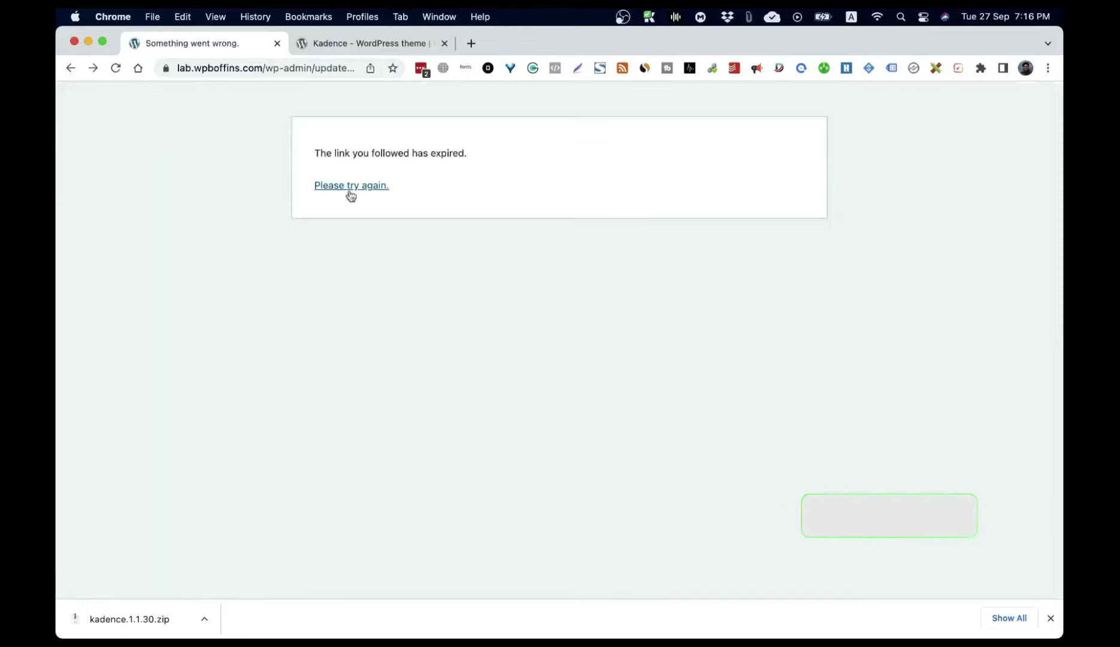
Step: Follow 'Please try again' from the expired-link page, then open Appearance > Themes
{"action": "left_click", "coordinate": [71, 68]}
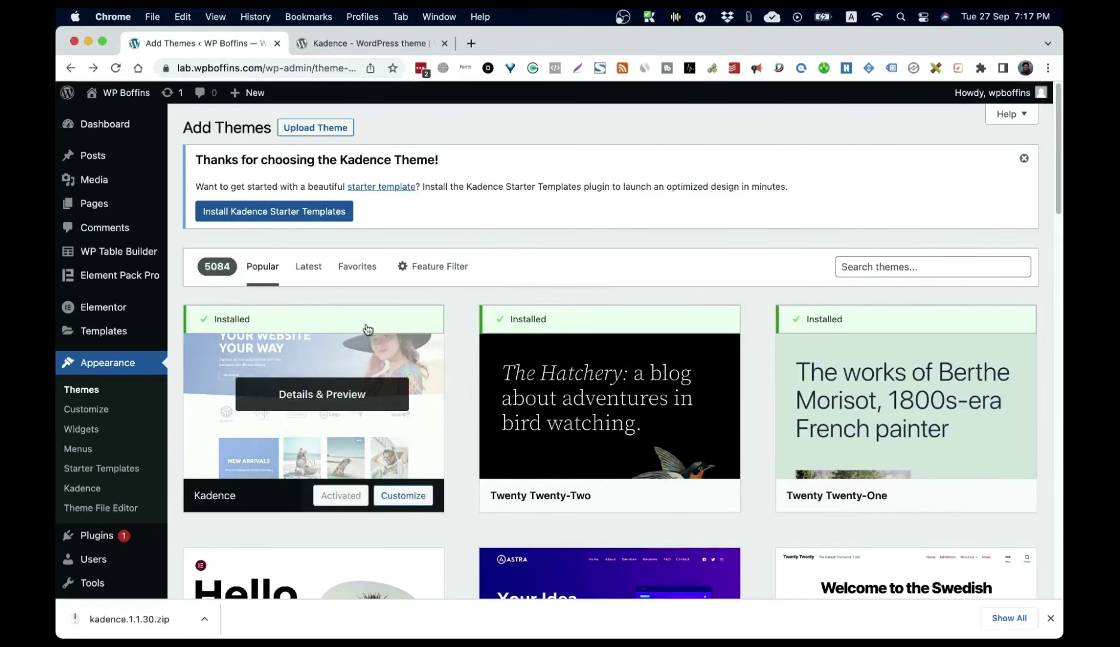
{"action": "scroll", "coordinate": [674, 204], "scroll_direction": "down", "scroll_amount": 3}
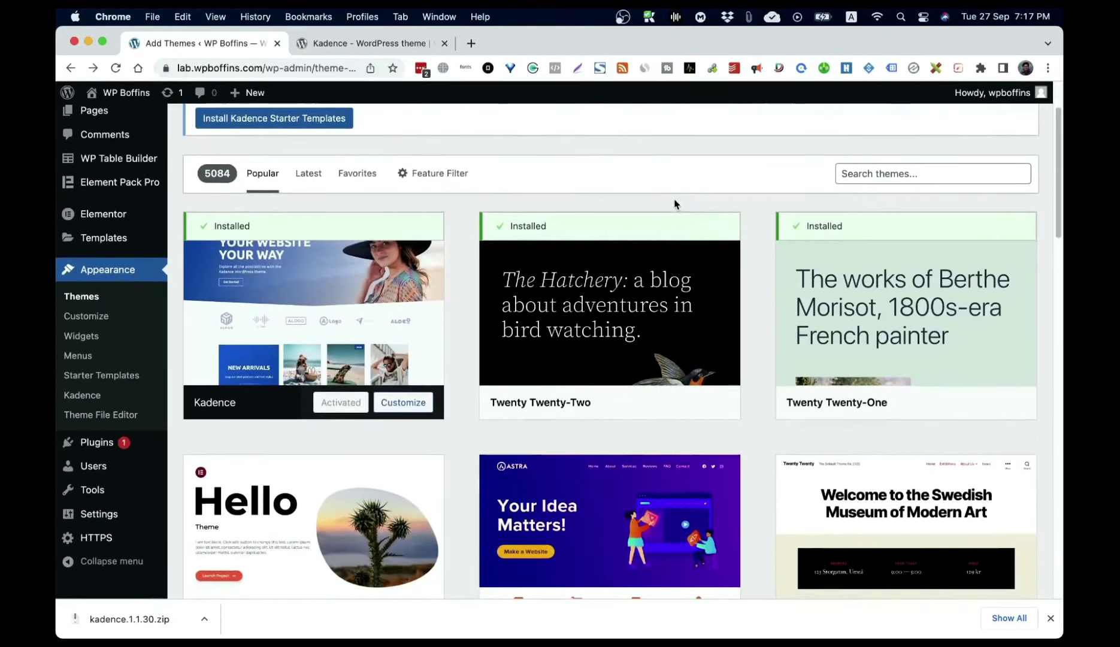
{"action": "left_click", "coordinate": [84, 296]}
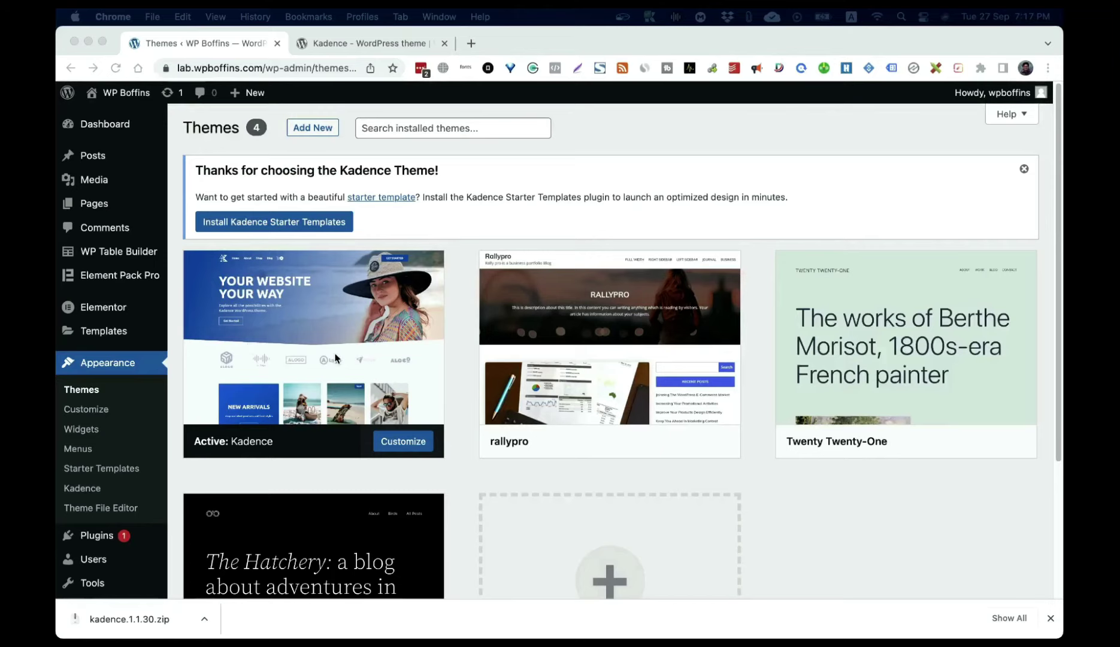
Step: Reactivate rallypro, then delete the Kadence theme from its details and confirm
{"action": "mouse_move", "coordinate": [663, 369]}
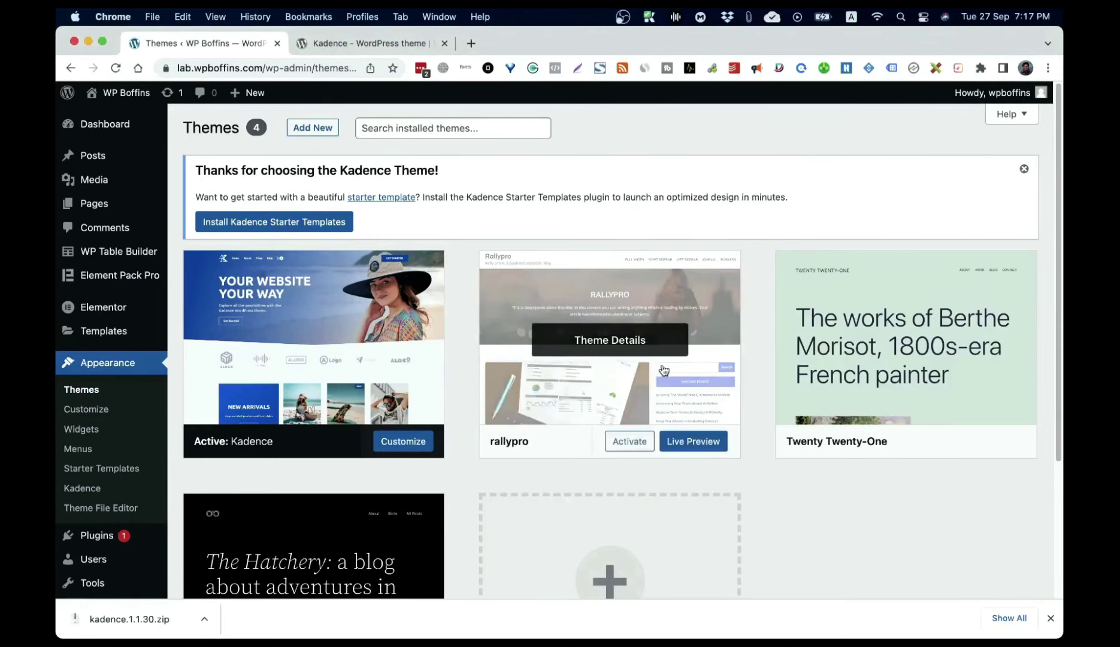
{"action": "left_click", "coordinate": [632, 442]}
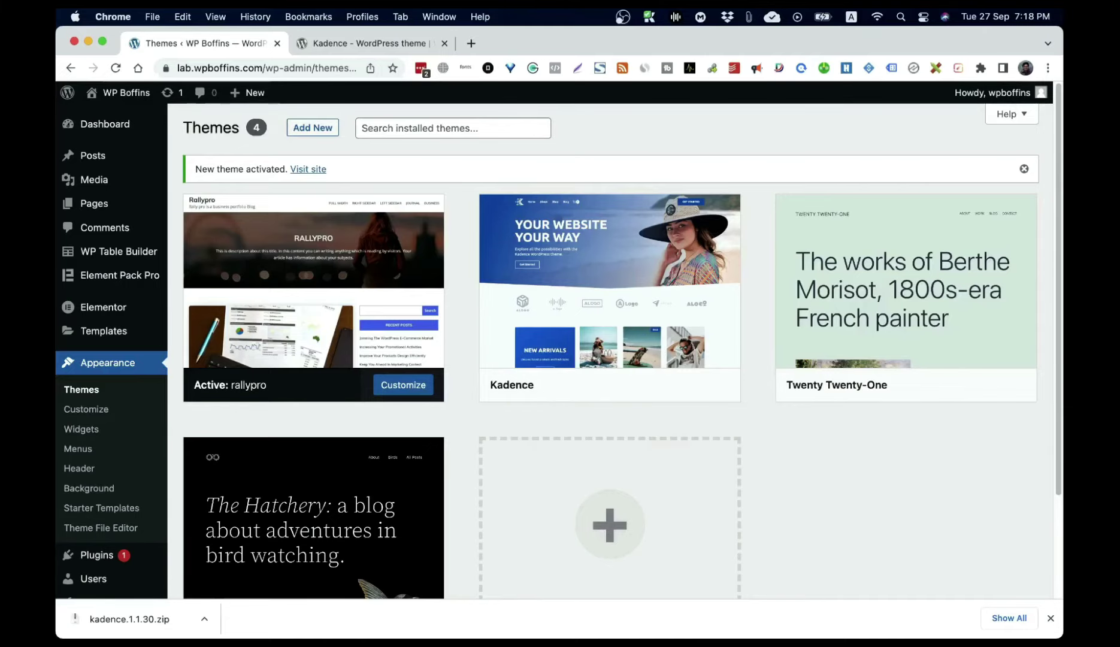
{"action": "mouse_move", "coordinate": [612, 314]}
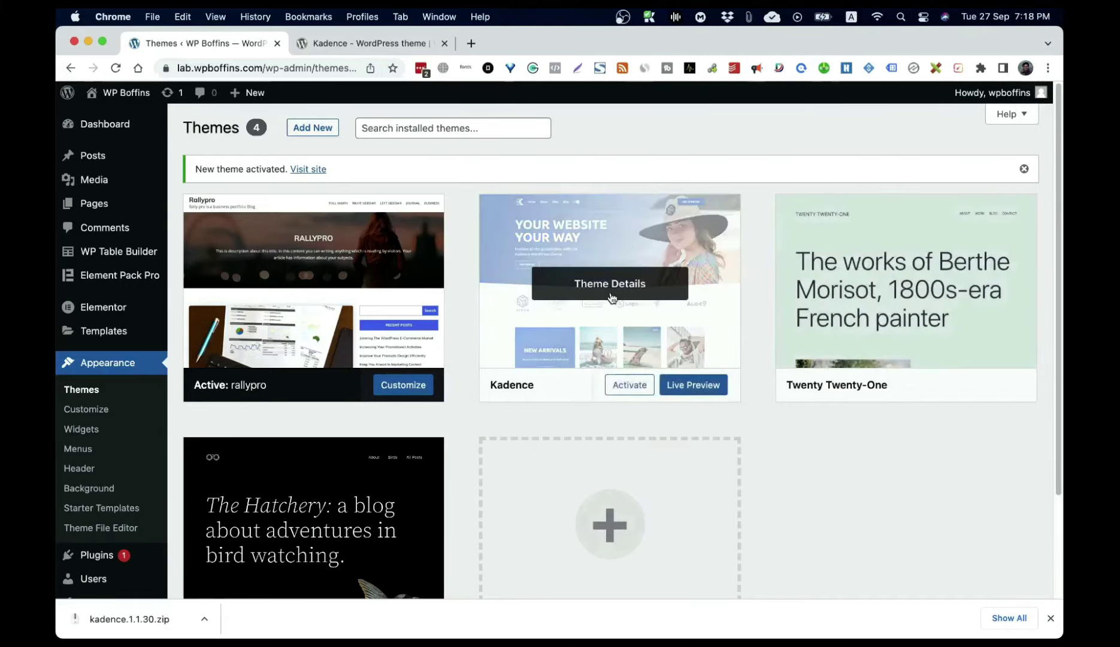
{"action": "left_click", "coordinate": [612, 293]}
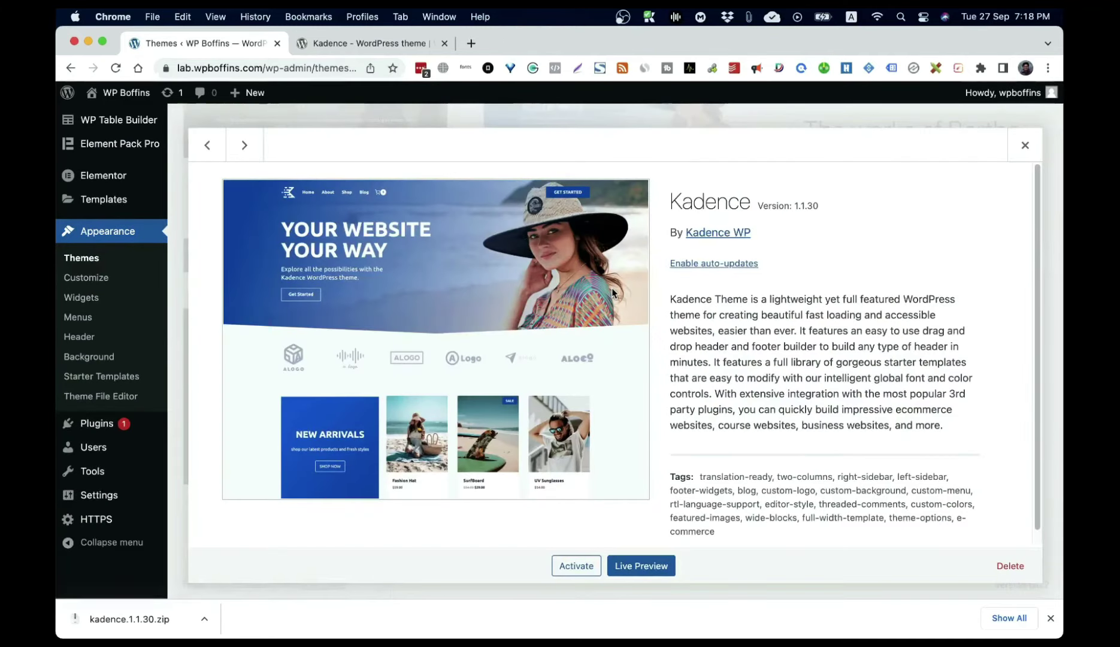
{"action": "left_click", "coordinate": [1018, 573]}
{"action": "left_click", "coordinate": [683, 175]}
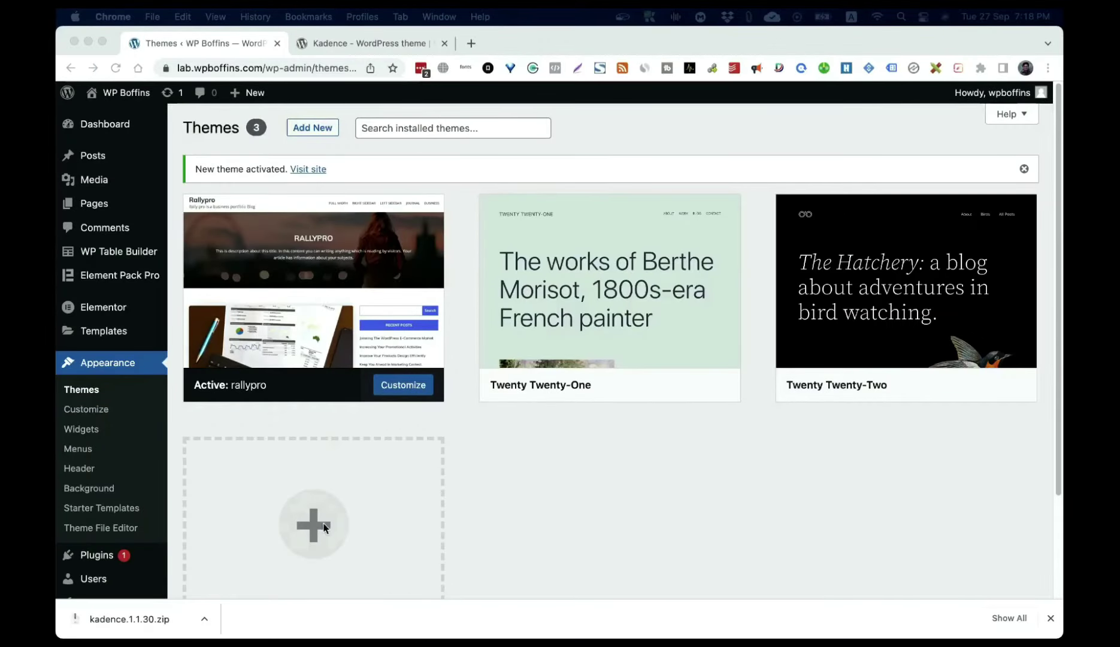
Step: Install the Kadence theme from Add New and activate it
{"action": "left_click", "coordinate": [317, 523]}
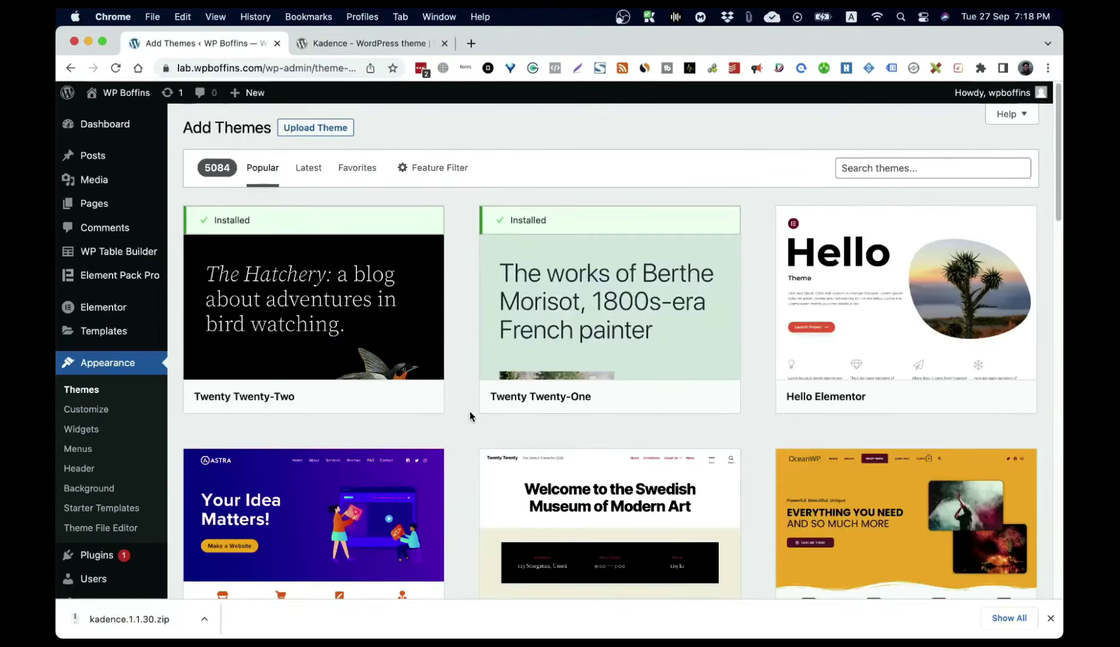
{"action": "scroll", "coordinate": [470, 268], "scroll_direction": "down", "scroll_amount": 6}
{"action": "left_click", "coordinate": [648, 539]}
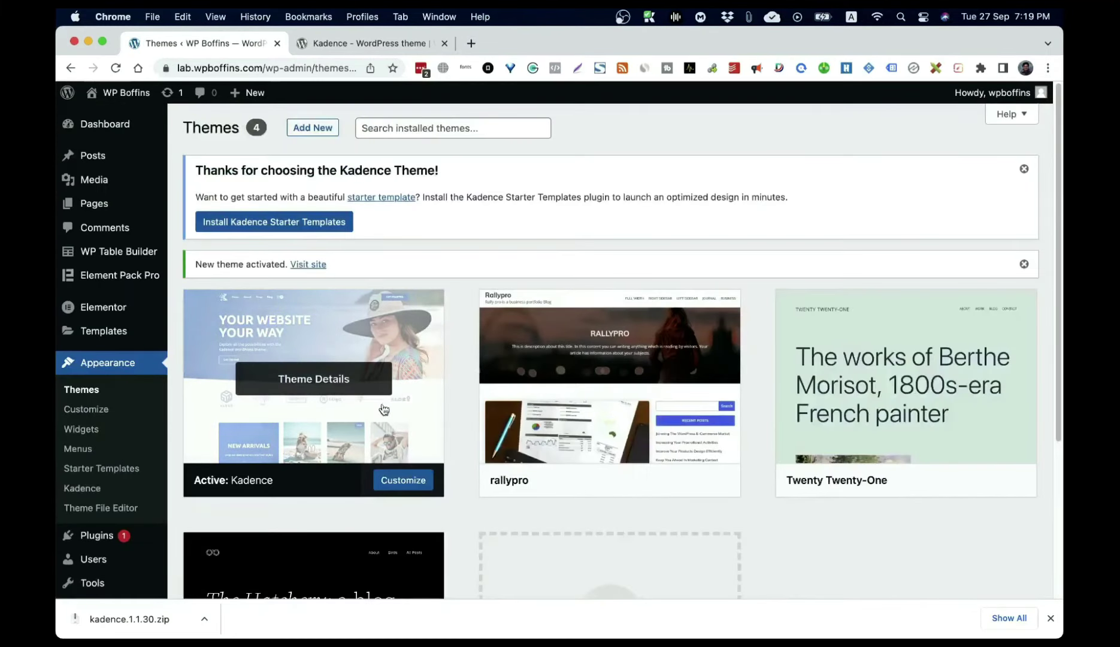
{"action": "scroll", "coordinate": [599, 389], "scroll_direction": "down", "scroll_amount": 5}
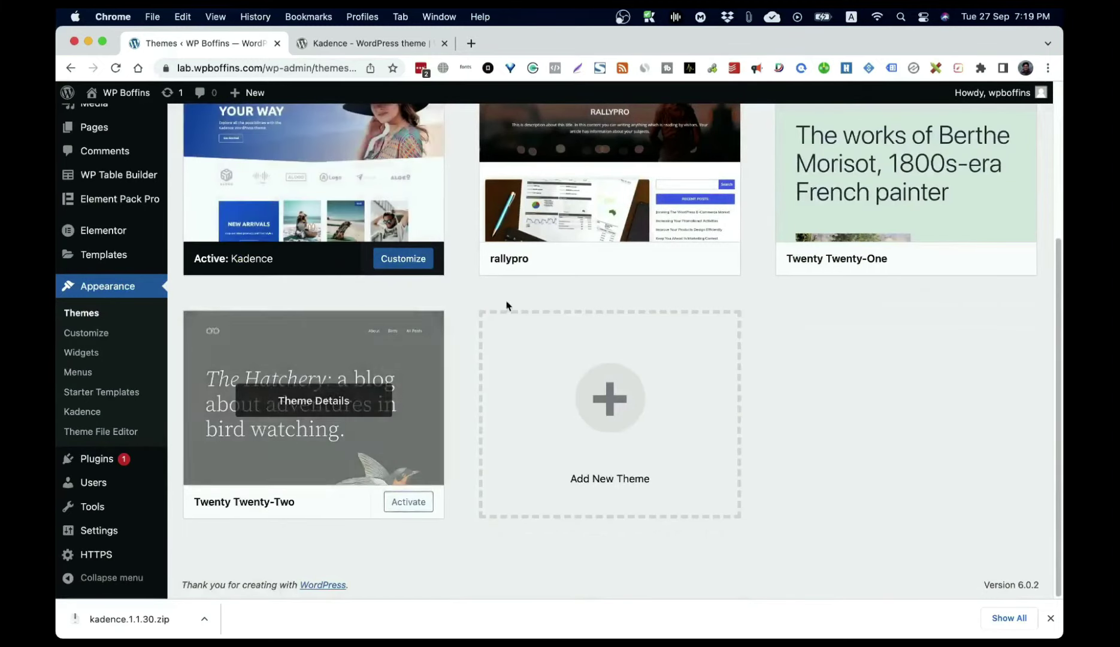
{"action": "scroll", "coordinate": [335, 302], "scroll_direction": "up", "scroll_amount": 4}
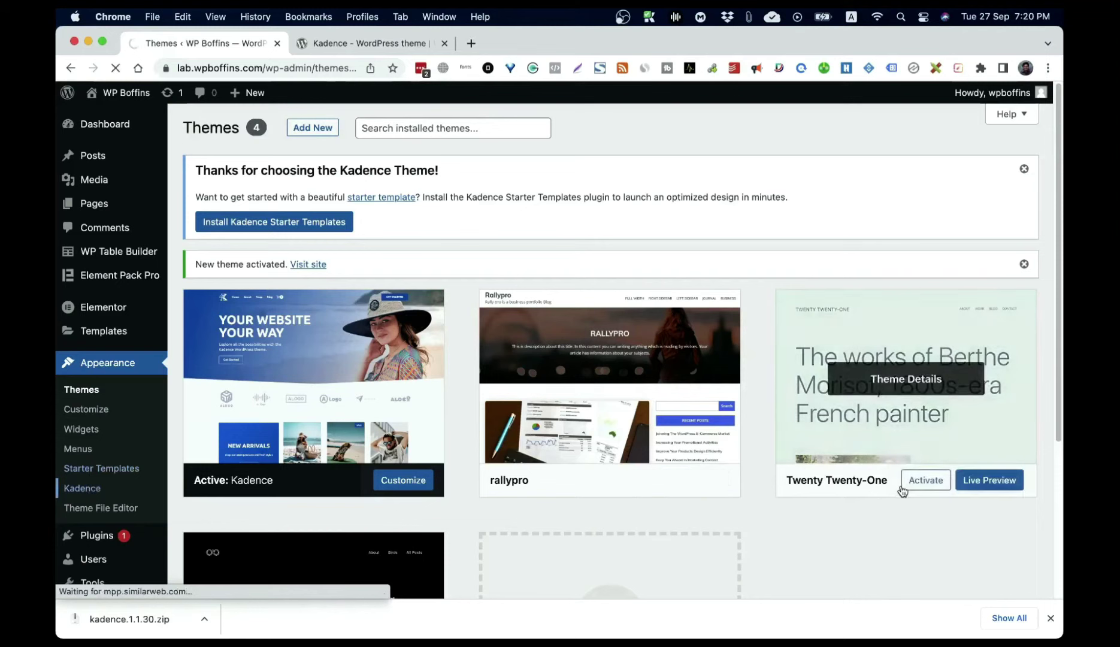
{"action": "left_click", "coordinate": [915, 482]}
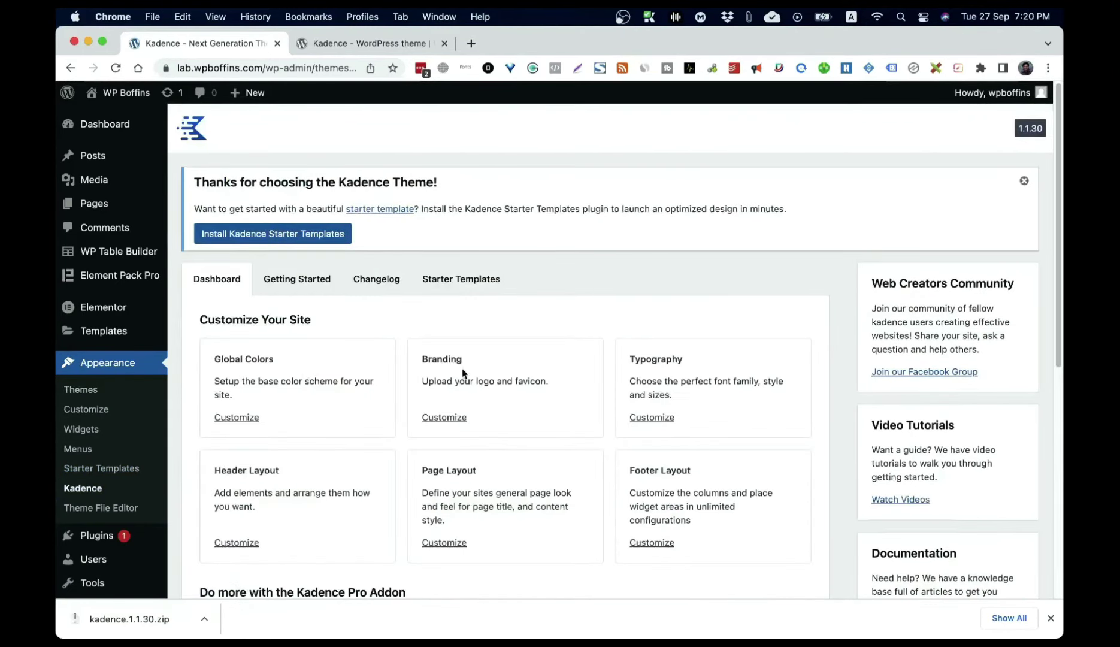
Step: Browse Kadence's Getting Started and Starter Templates tabs, then its Starter Templates page
{"action": "scroll", "coordinate": [606, 324], "scroll_direction": "down", "scroll_amount": 3}
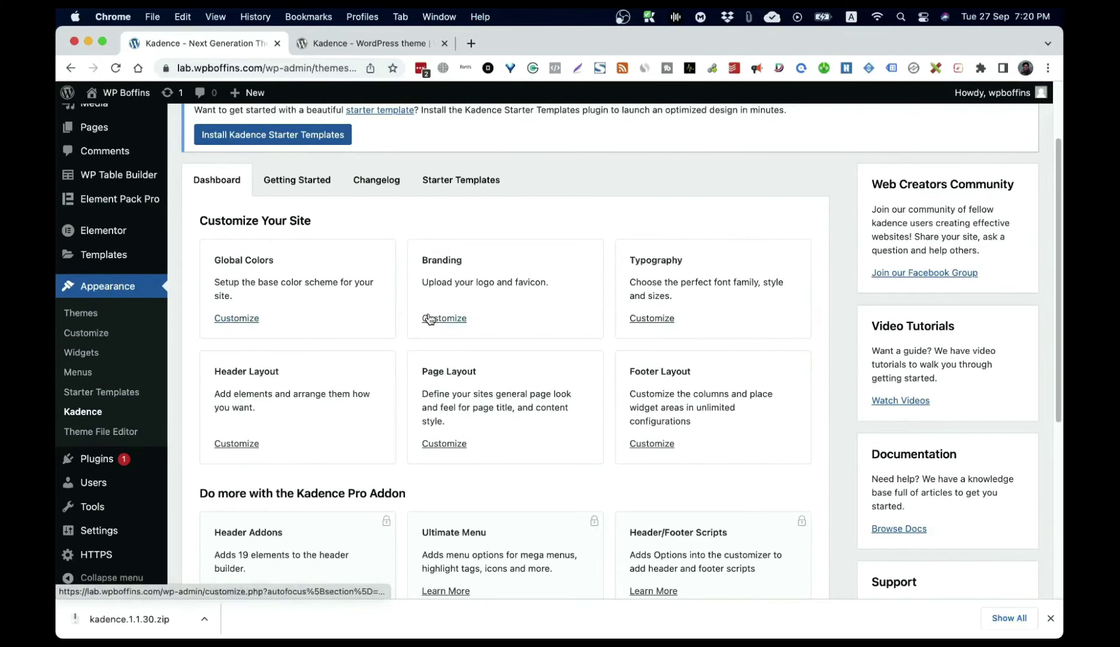
{"action": "left_click", "coordinate": [297, 180]}
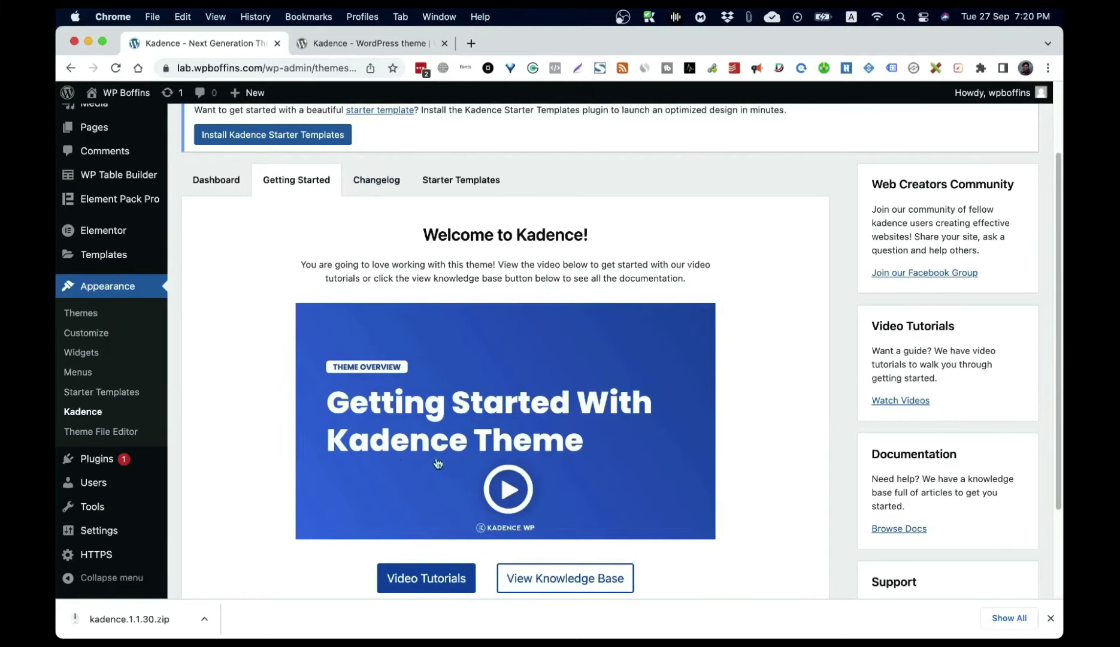
{"action": "left_click", "coordinate": [473, 179]}
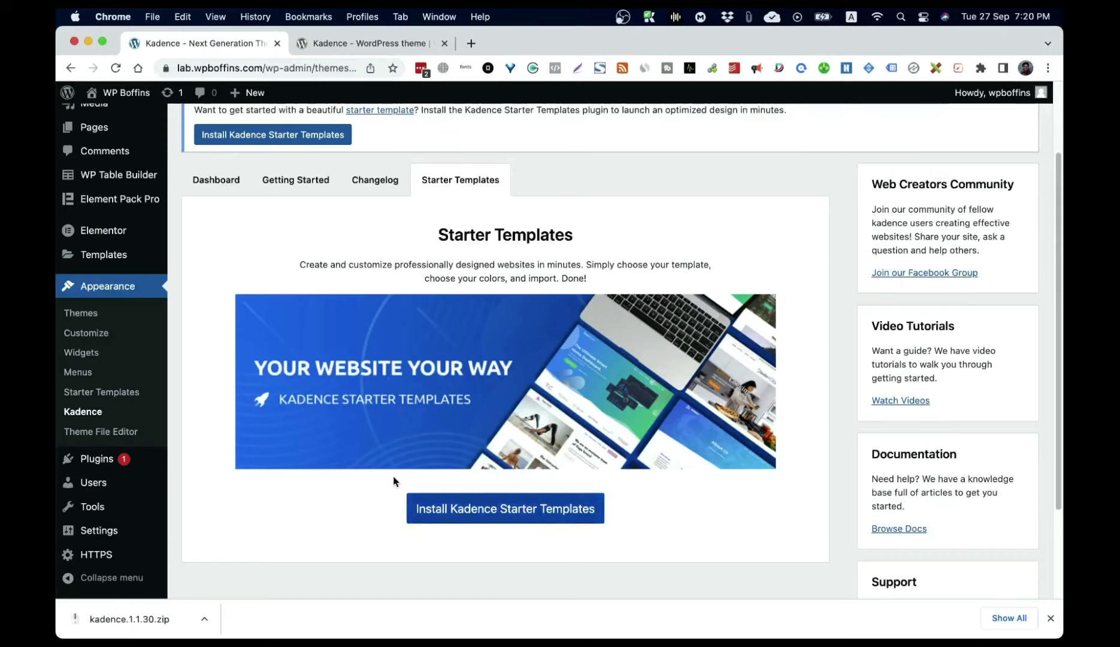
{"action": "left_click", "coordinate": [123, 393]}
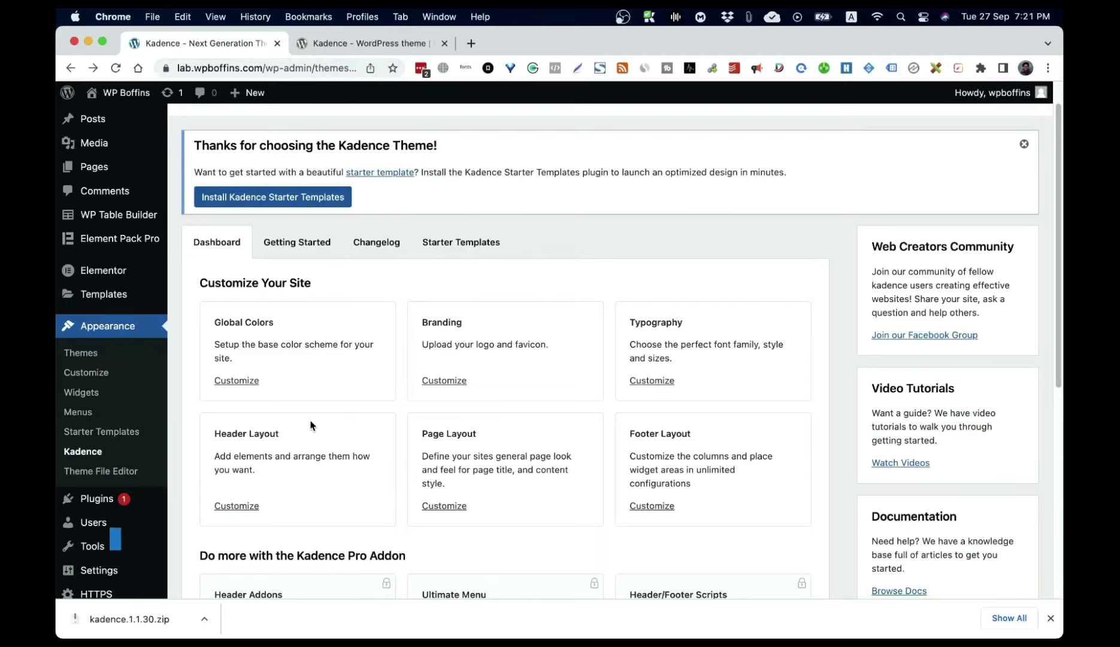
Step: Look over Kadence's General settings in the Customizer, then close it
{"action": "left_click", "coordinate": [86, 376]}
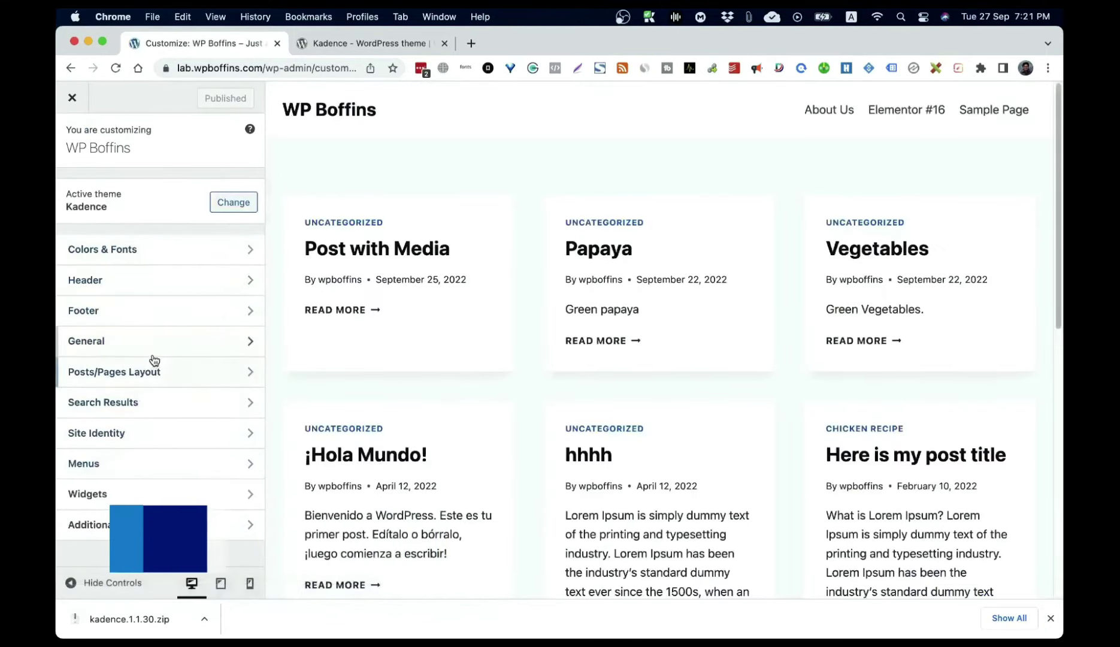
{"action": "left_click", "coordinate": [123, 342]}
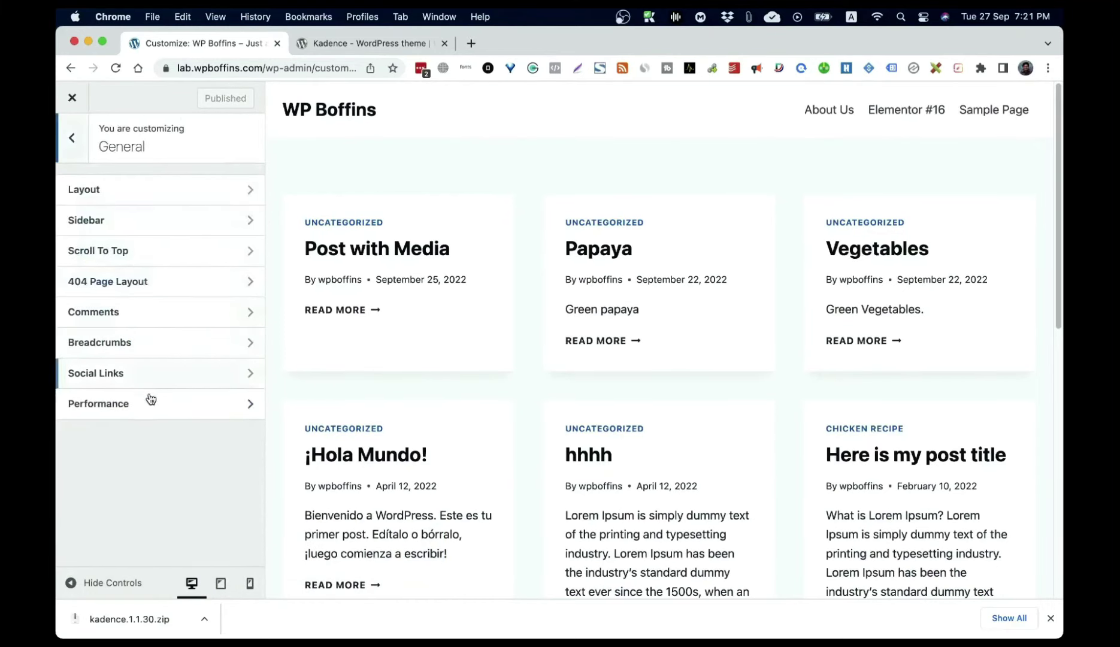
{"action": "left_click", "coordinate": [72, 142]}
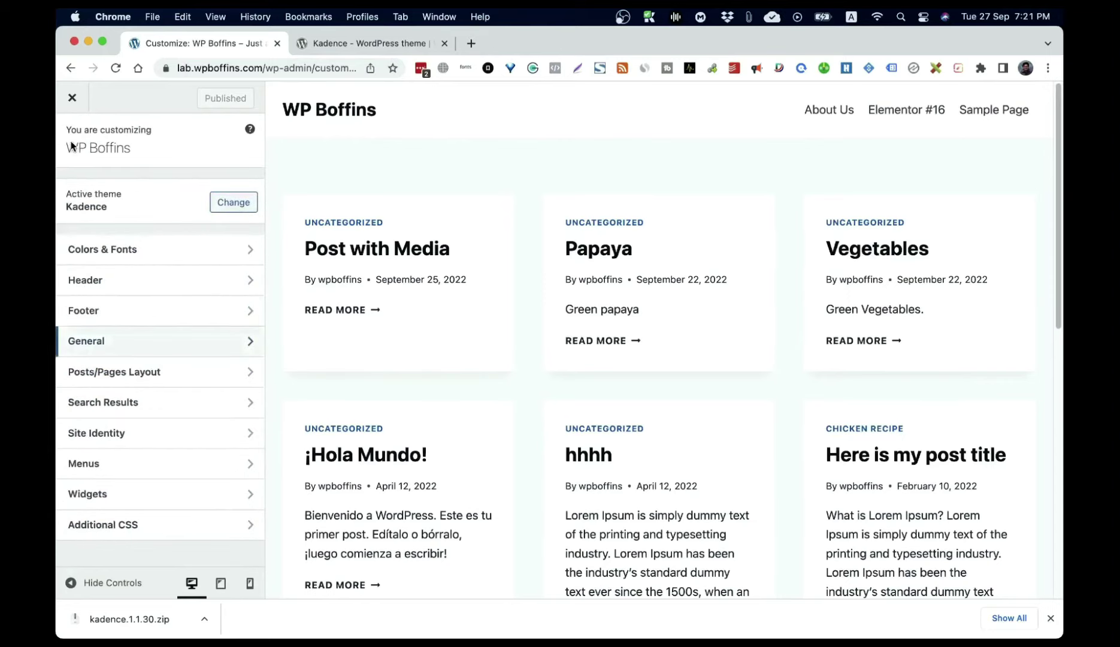
{"action": "left_click", "coordinate": [72, 99]}
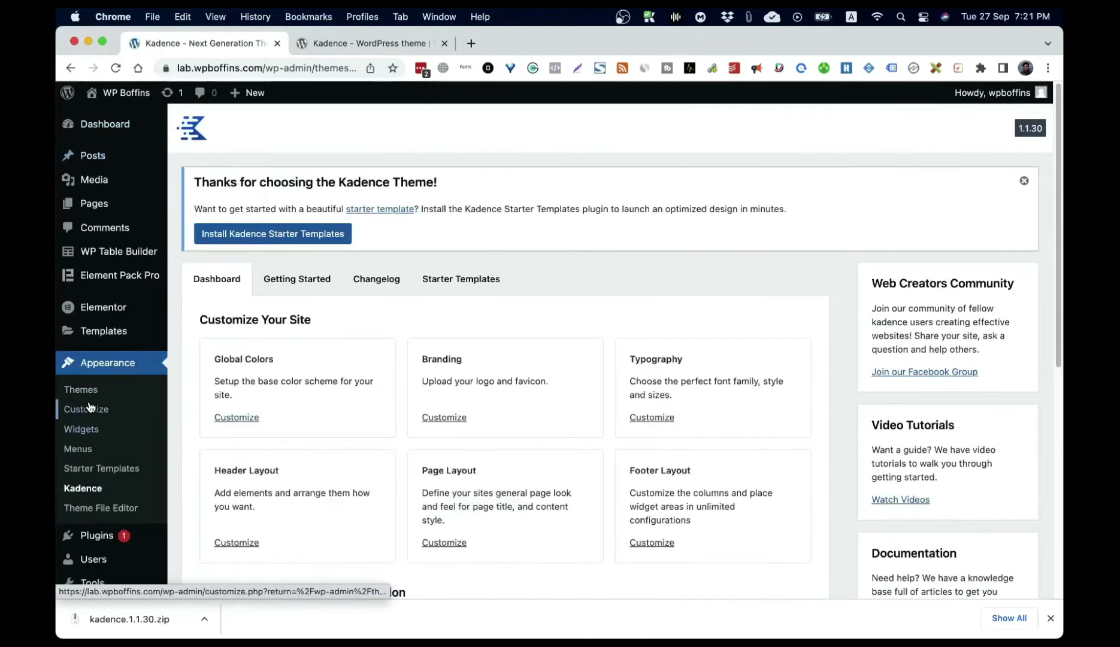
Step: Activate the rallypro theme from the installed themes list and reopen the Customizer
{"action": "left_click", "coordinate": [90, 392]}
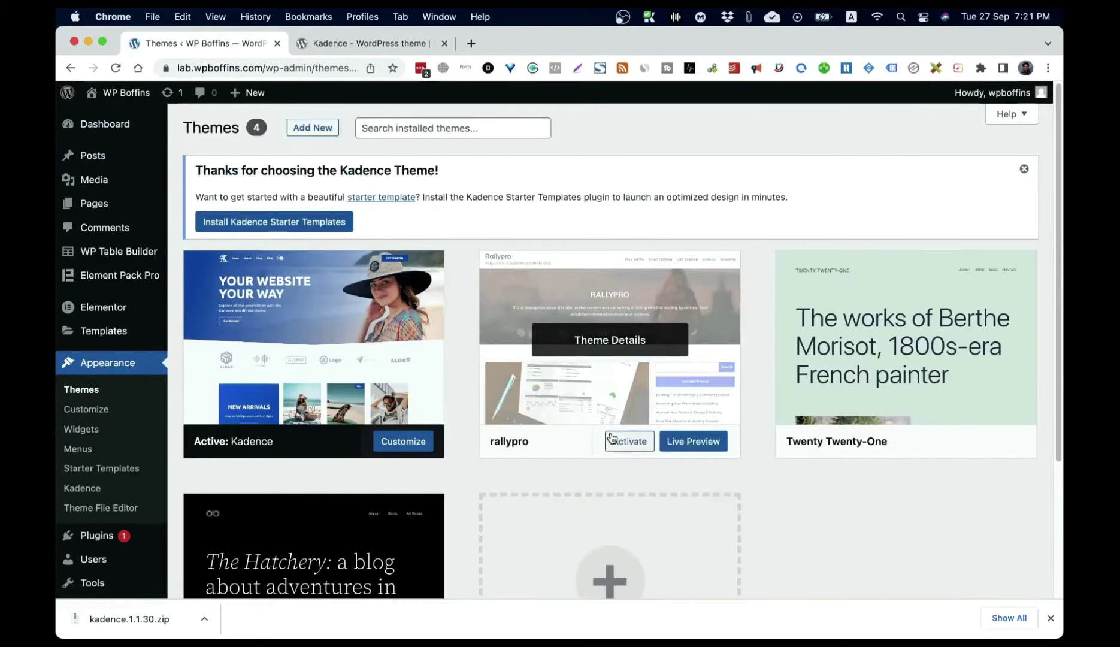
{"action": "left_click", "coordinate": [613, 441]}
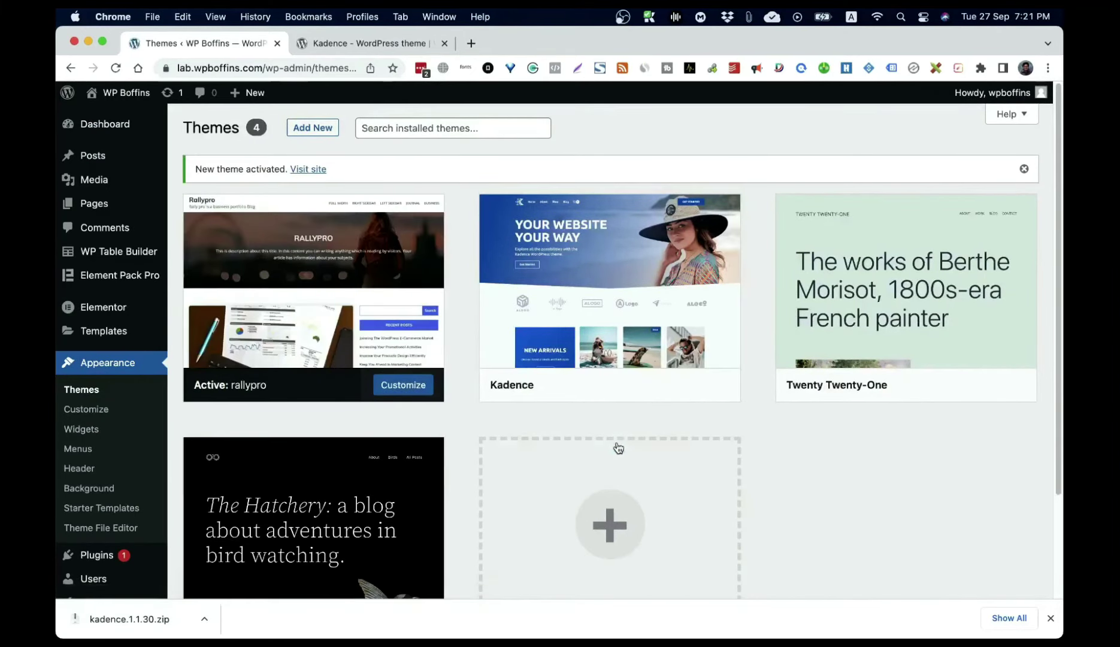
{"action": "left_click", "coordinate": [74, 416]}
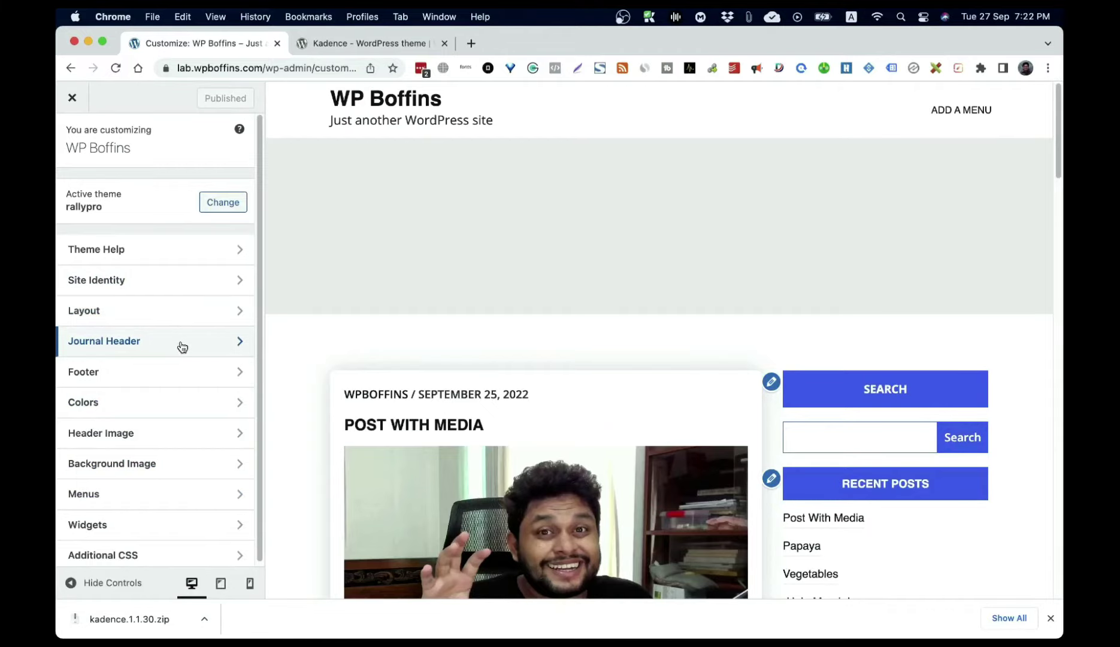
Step: Set the Journal Header heading to 'WP Boffins Lab' and enter the tutorial-channel description
{"action": "left_click", "coordinate": [135, 342]}
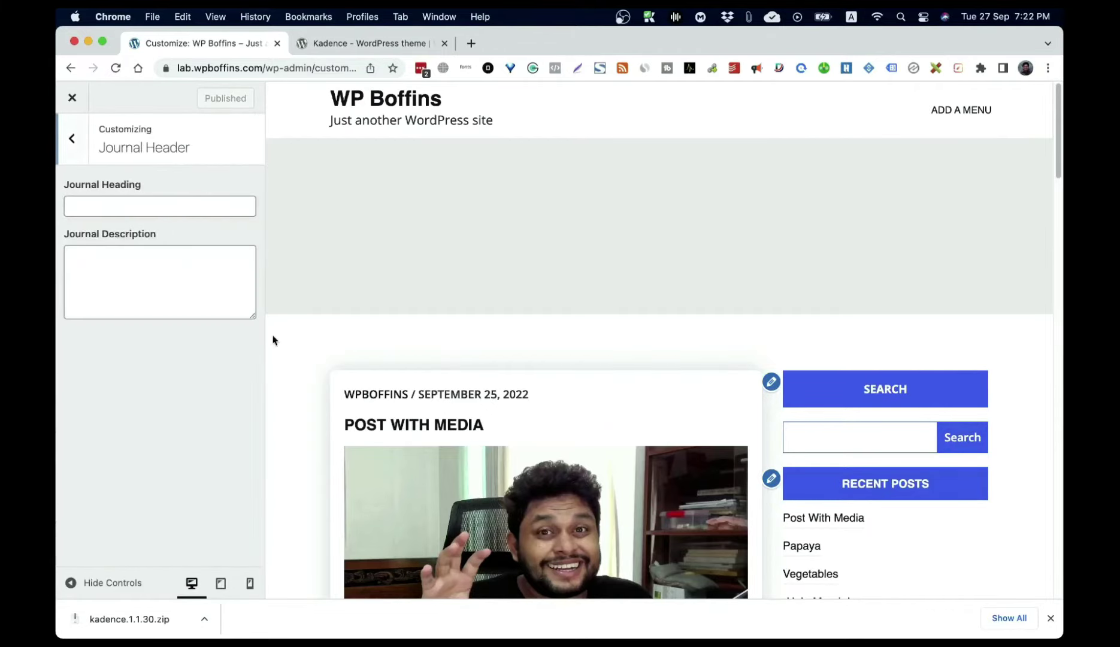
{"action": "left_click", "coordinate": [166, 208]}
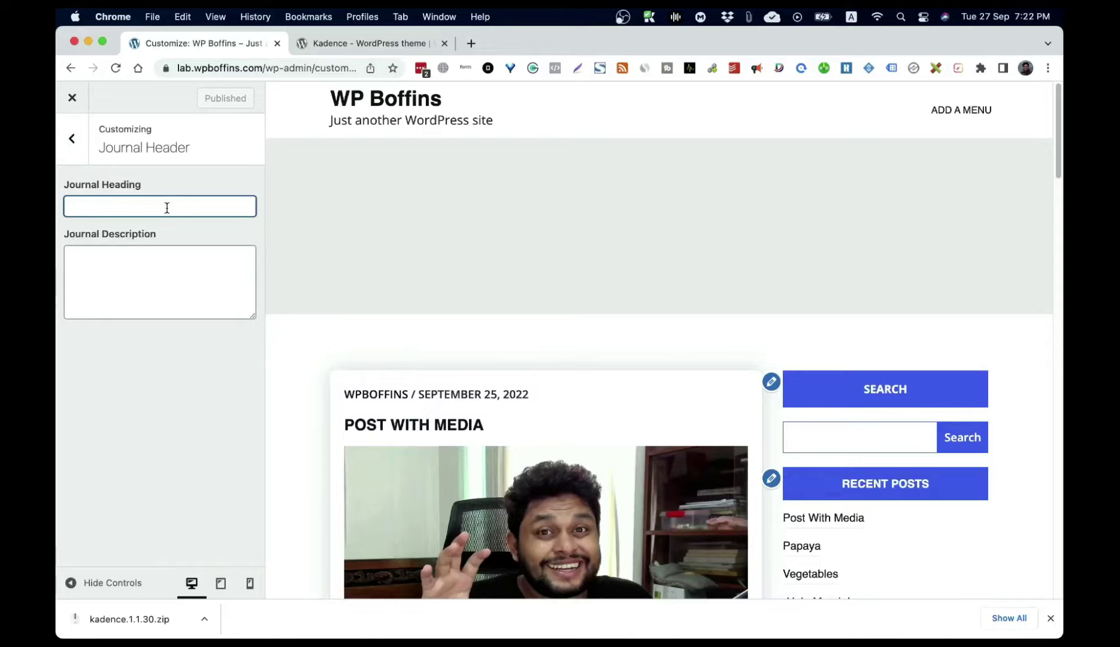
{"action": "type", "text": "WP B"}
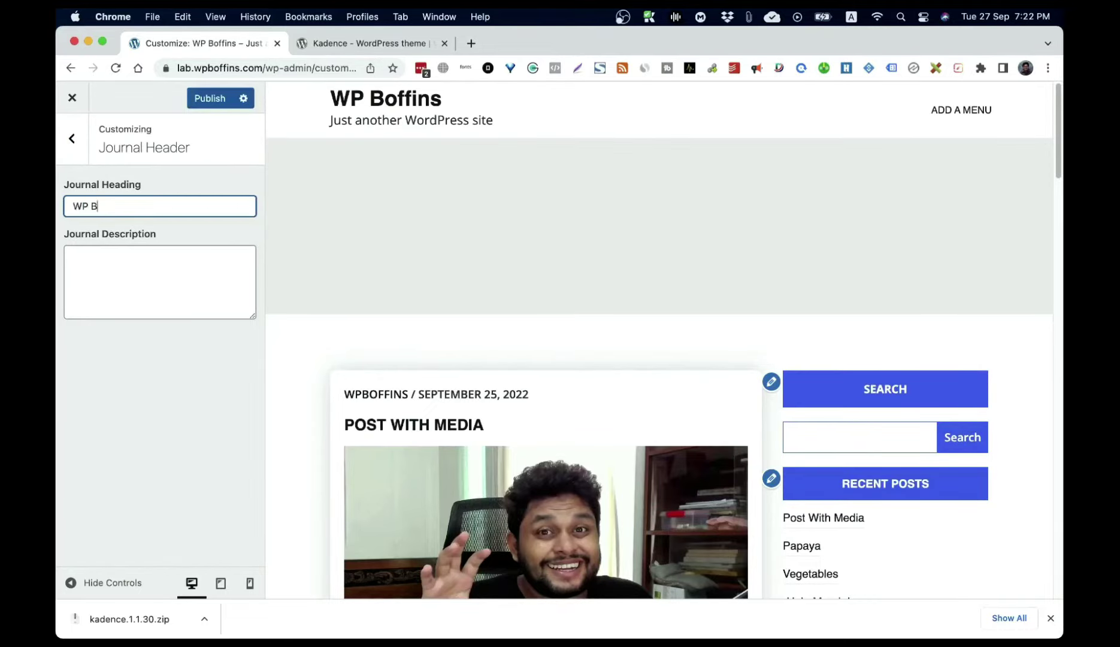
{"action": "type", "text": "offins Labv"}
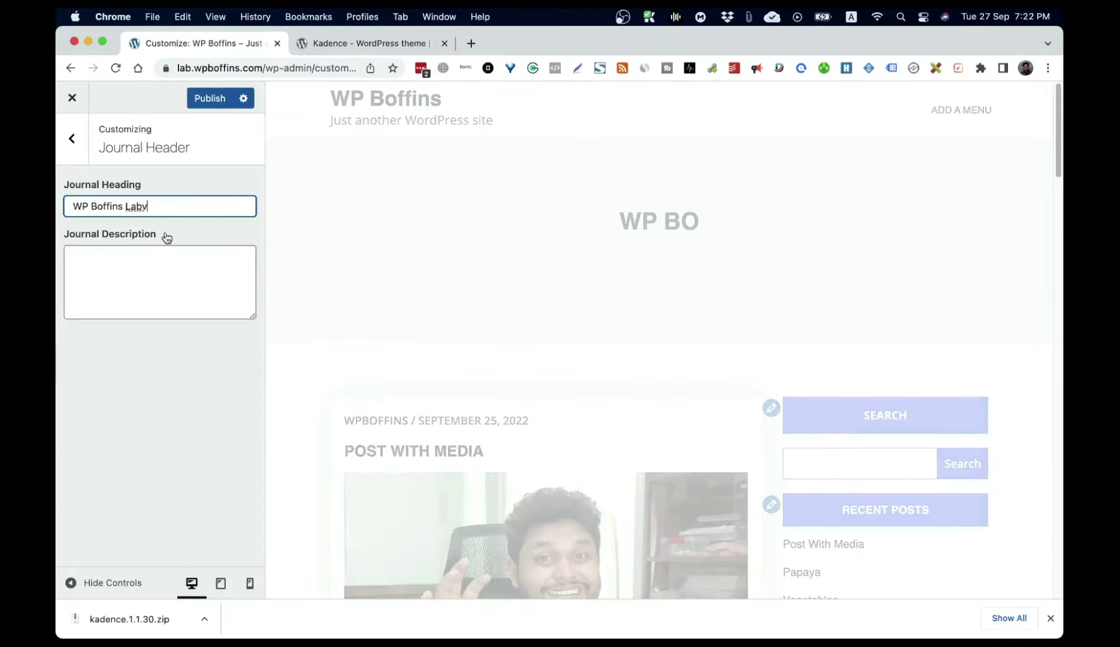
{"action": "key", "text": "BackSpace"}
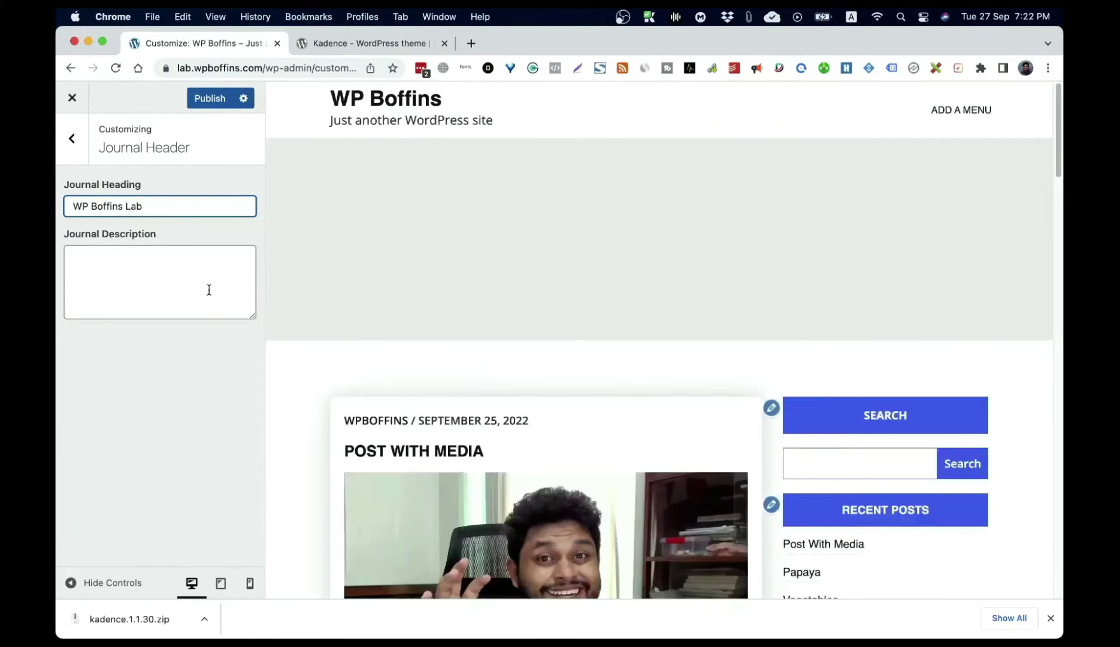
{"action": "left_click", "coordinate": [174, 294]}
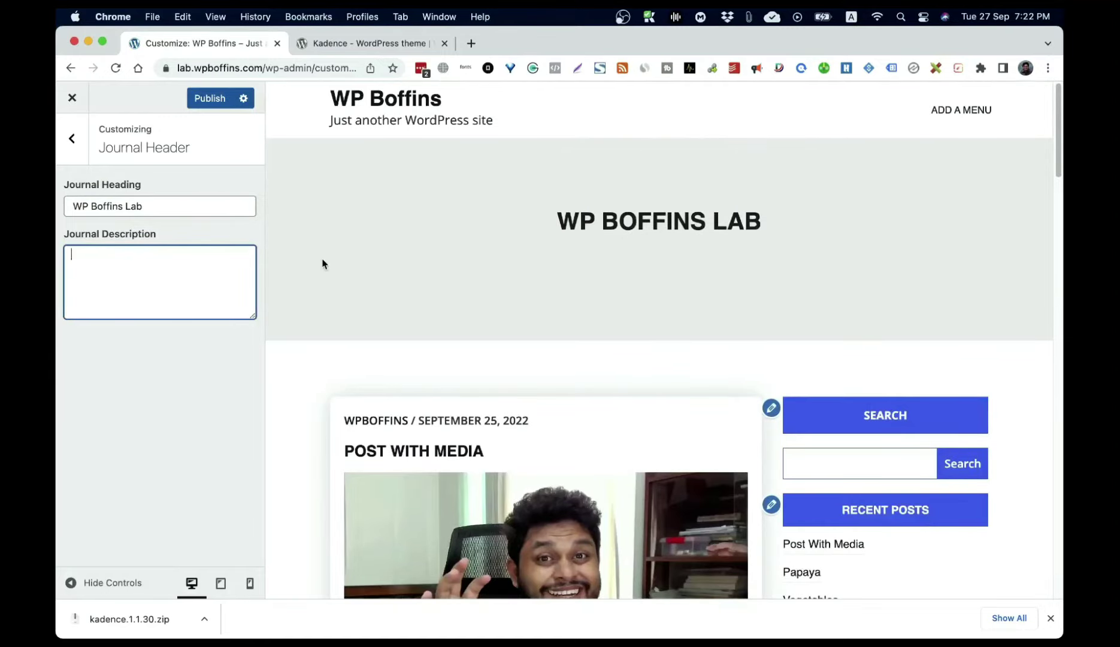
{"action": "type", "text": "Wp Bo"}
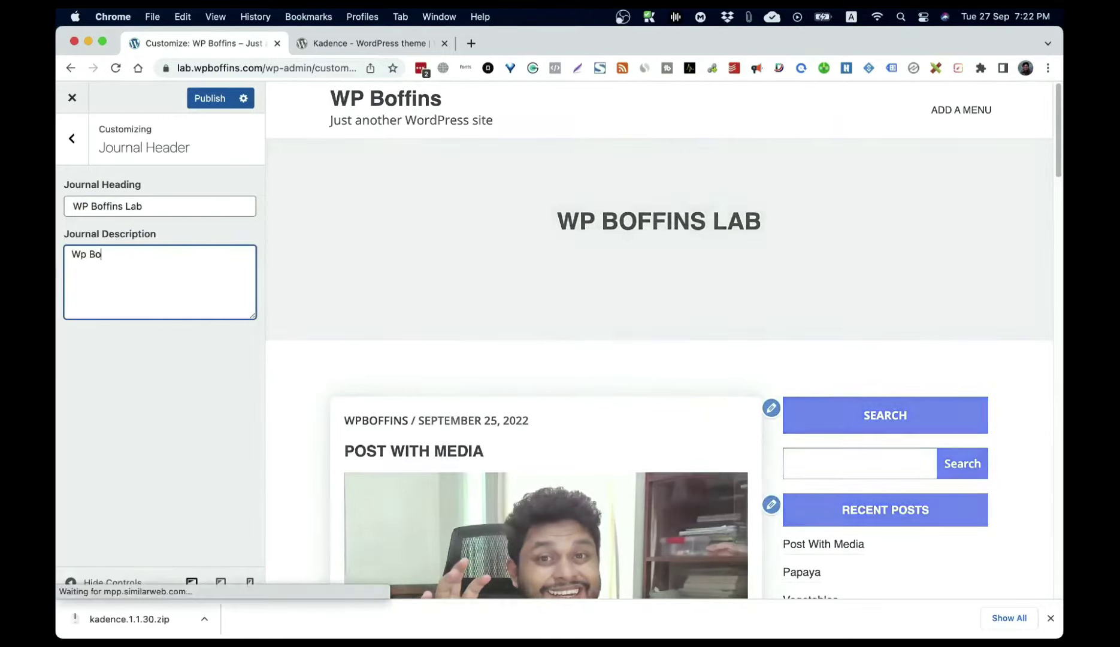
{"action": "type", "text": "ffins is a "}
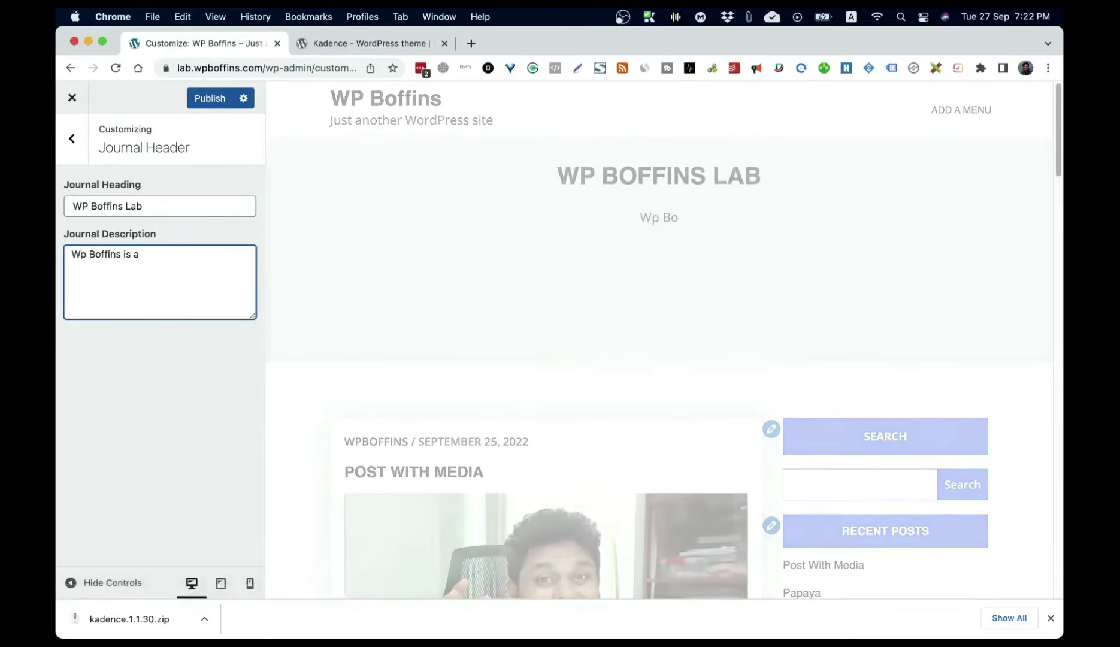
{"action": "type", "text": "Tutorial y"}
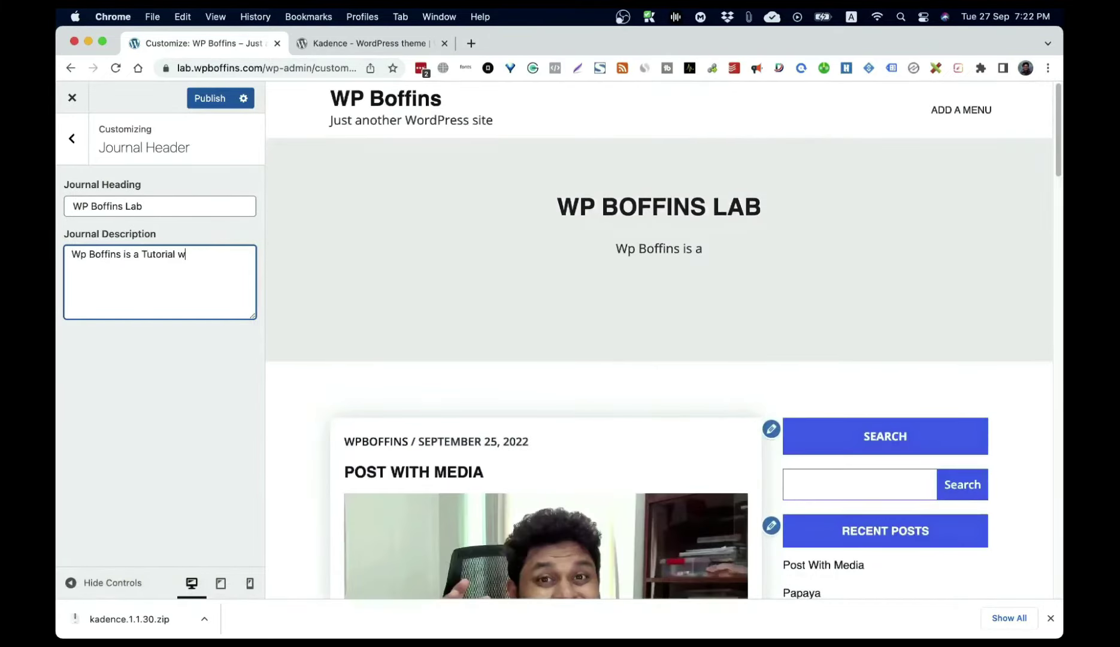
{"action": "type", "text": "outube"}
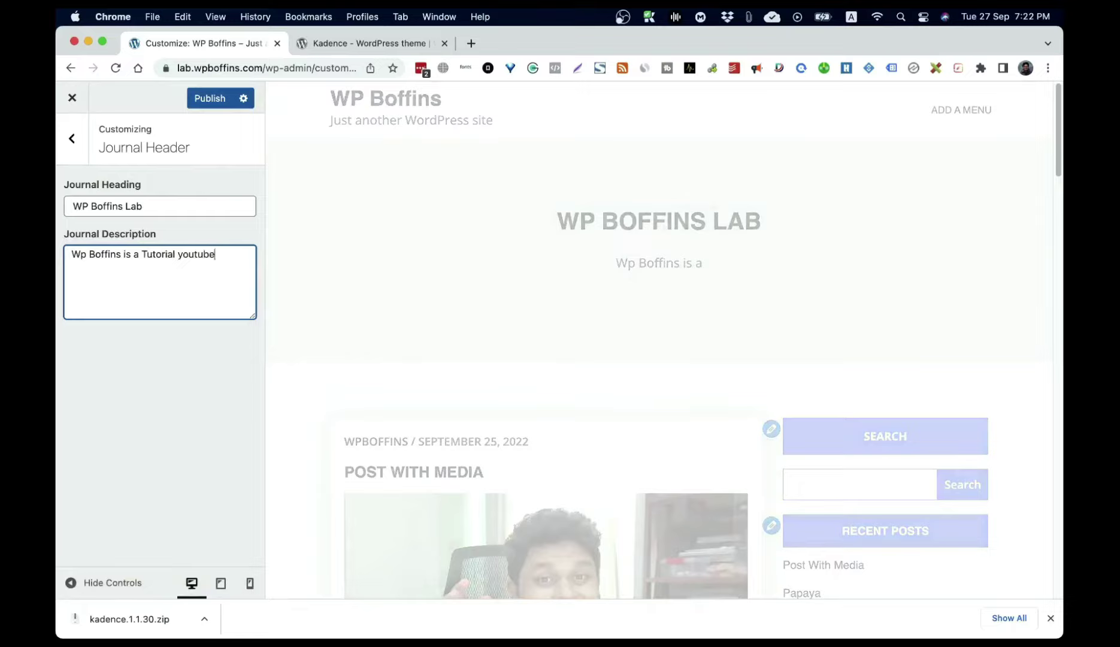
{"action": "type", "text": " channel and webswi"}
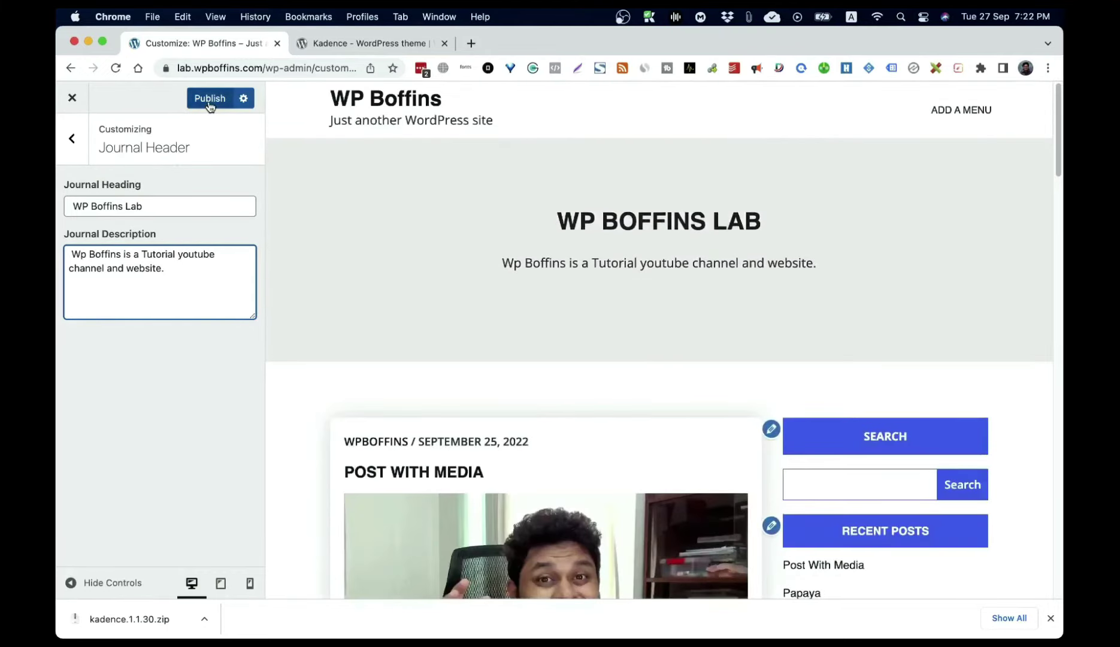
Step: Publish the Journal Header changes and exit the Customizer
{"action": "left_click", "coordinate": [210, 100]}
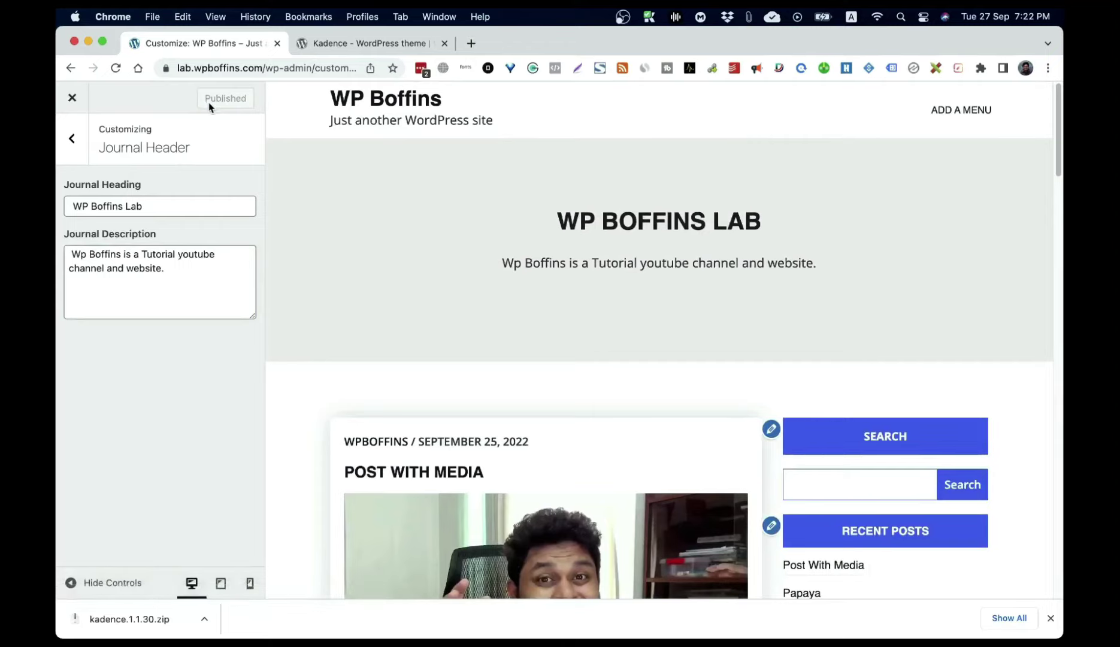
{"action": "left_click", "coordinate": [74, 156]}
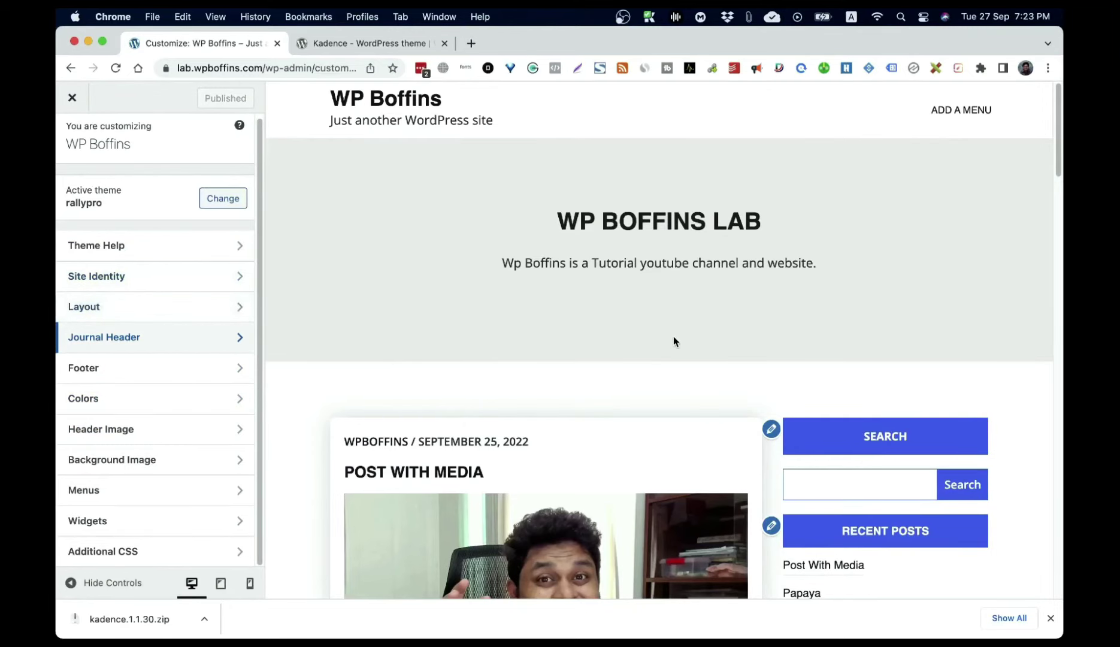
{"action": "scroll", "coordinate": [672, 336], "scroll_direction": "down", "scroll_amount": 5}
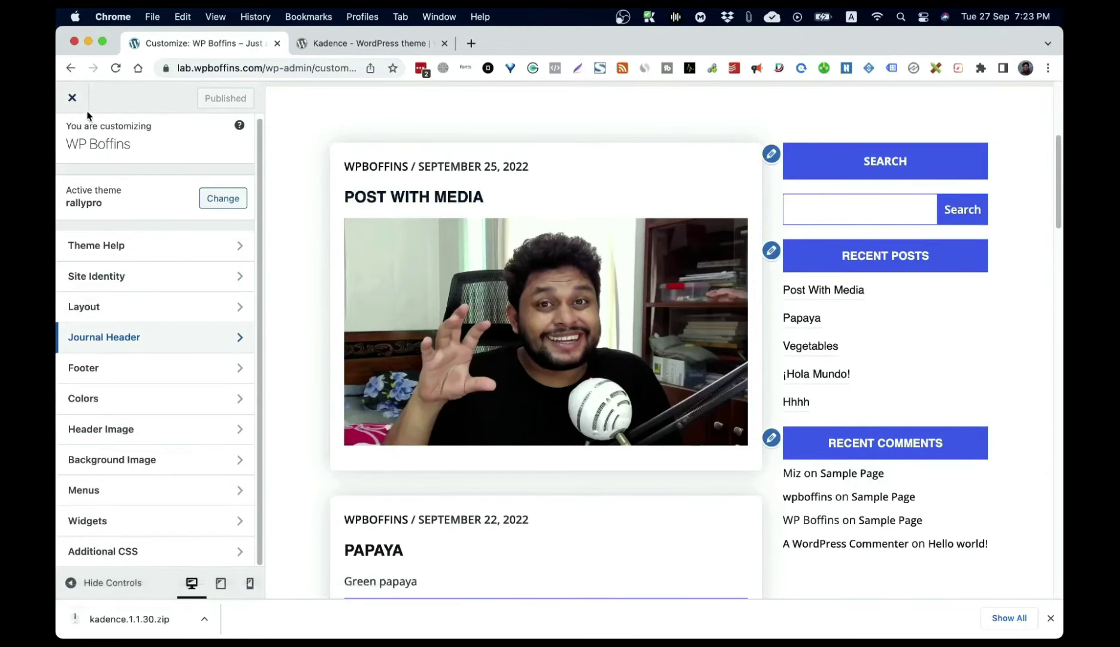
{"action": "left_click", "coordinate": [73, 99]}
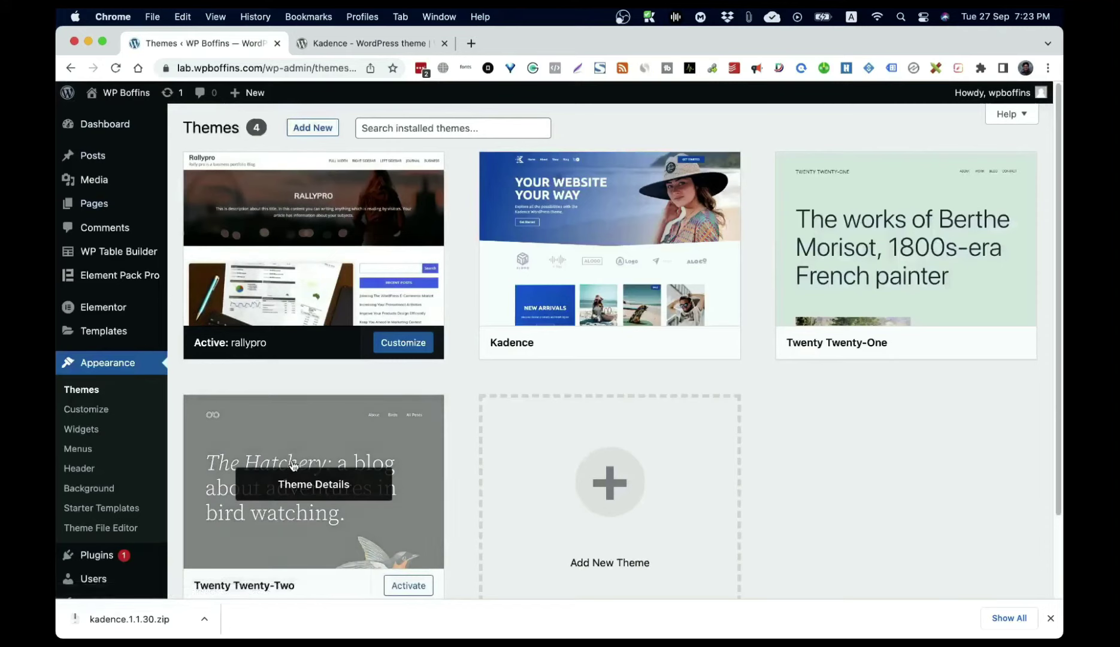
Step: Open Appearance > Widgets to show the Sidebar widgets, then right-click the site name link
{"action": "left_click", "coordinate": [91, 431]}
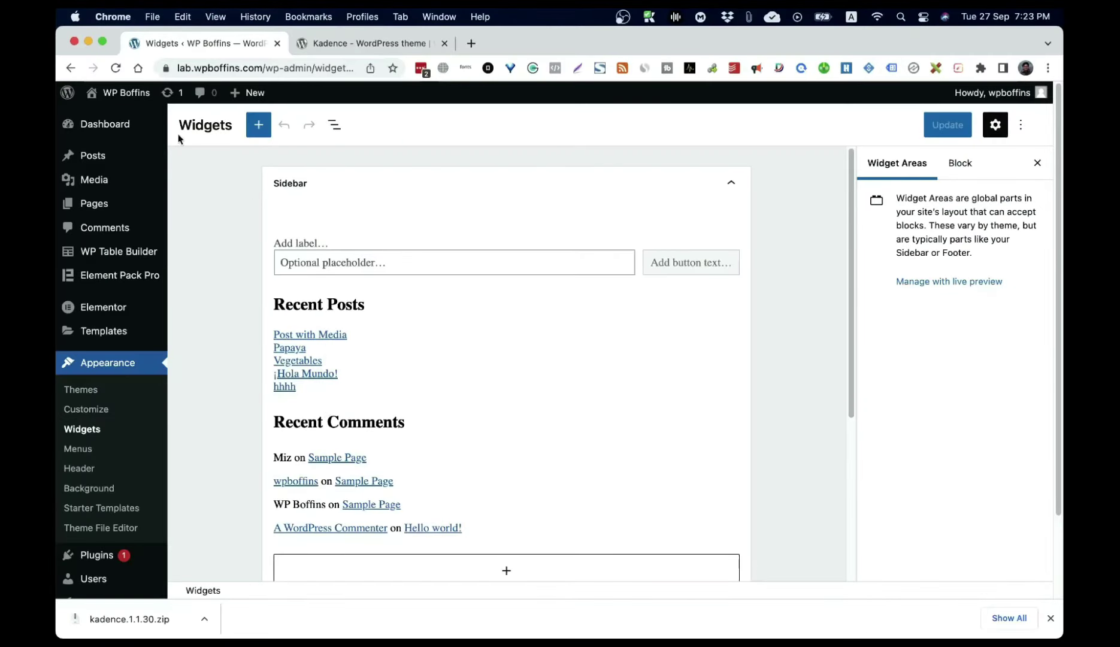
{"action": "right_click", "coordinate": [136, 94]}
Step: Open the live front page in a new tab, review its sidebar, then return to Widgets
{"action": "left_click", "coordinate": [144, 97]}
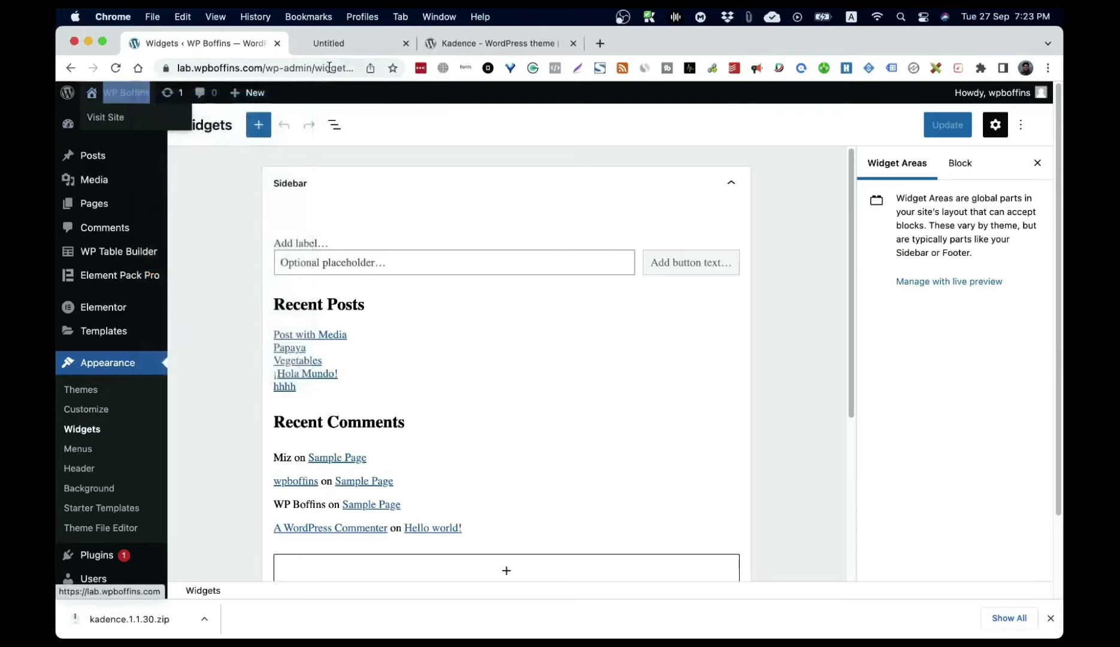
{"action": "left_click", "coordinate": [321, 48]}
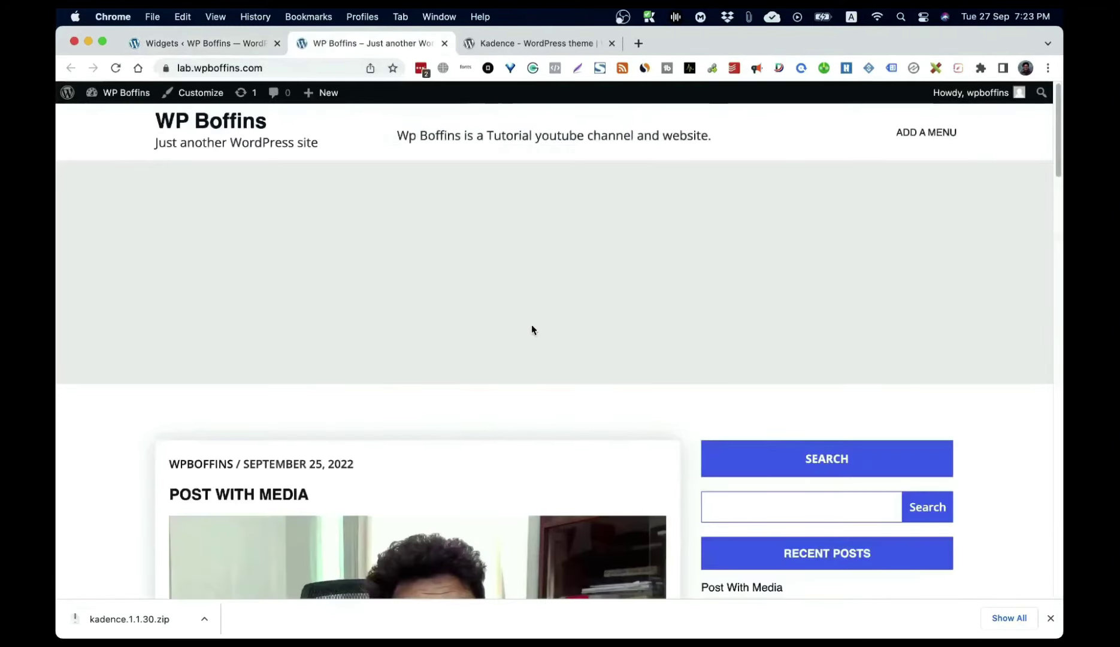
{"action": "scroll", "coordinate": [857, 427], "scroll_direction": "down", "scroll_amount": 8}
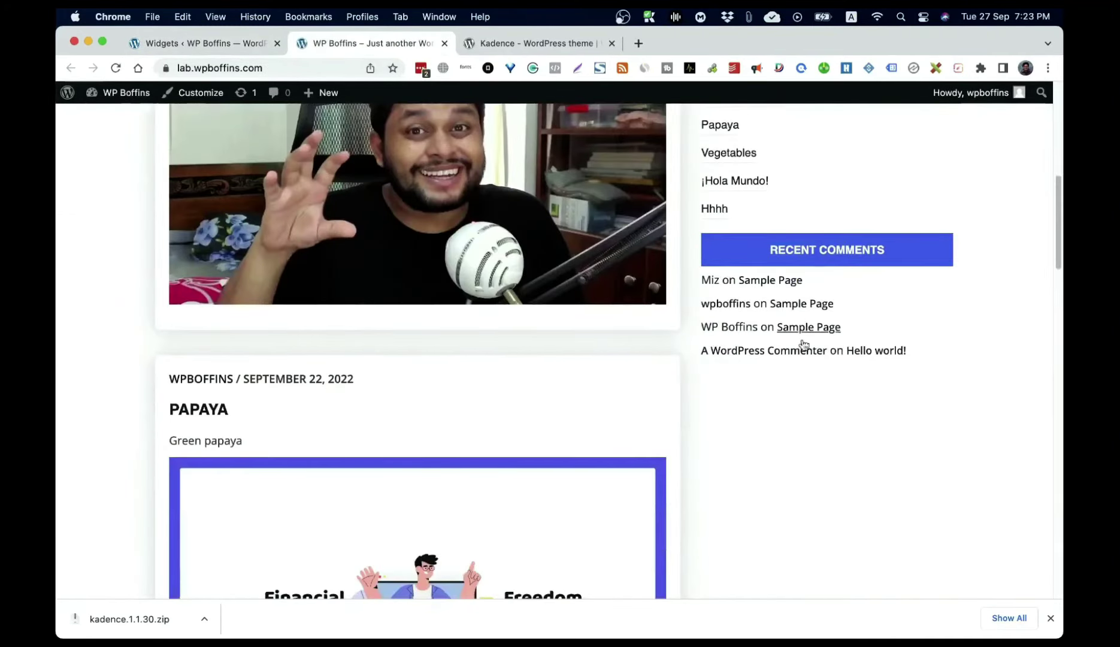
{"action": "scroll", "coordinate": [805, 362], "scroll_direction": "up", "scroll_amount": 10}
{"action": "scroll", "coordinate": [806, 362], "scroll_direction": "down", "scroll_amount": 3}
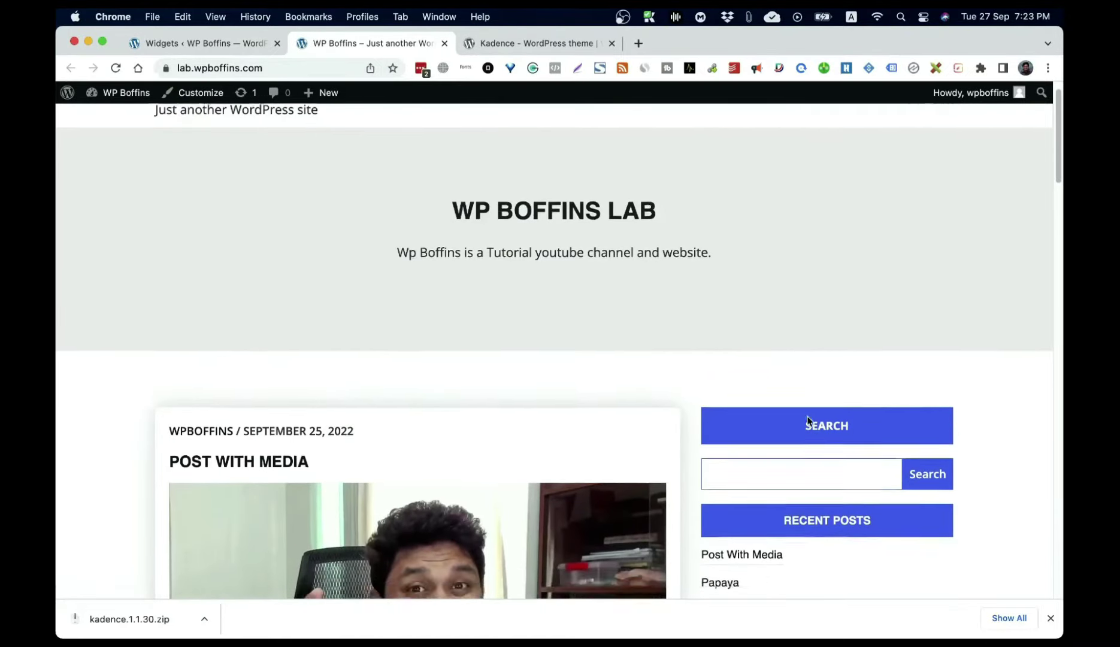
{"action": "scroll", "coordinate": [838, 527], "scroll_direction": "down", "scroll_amount": 15}
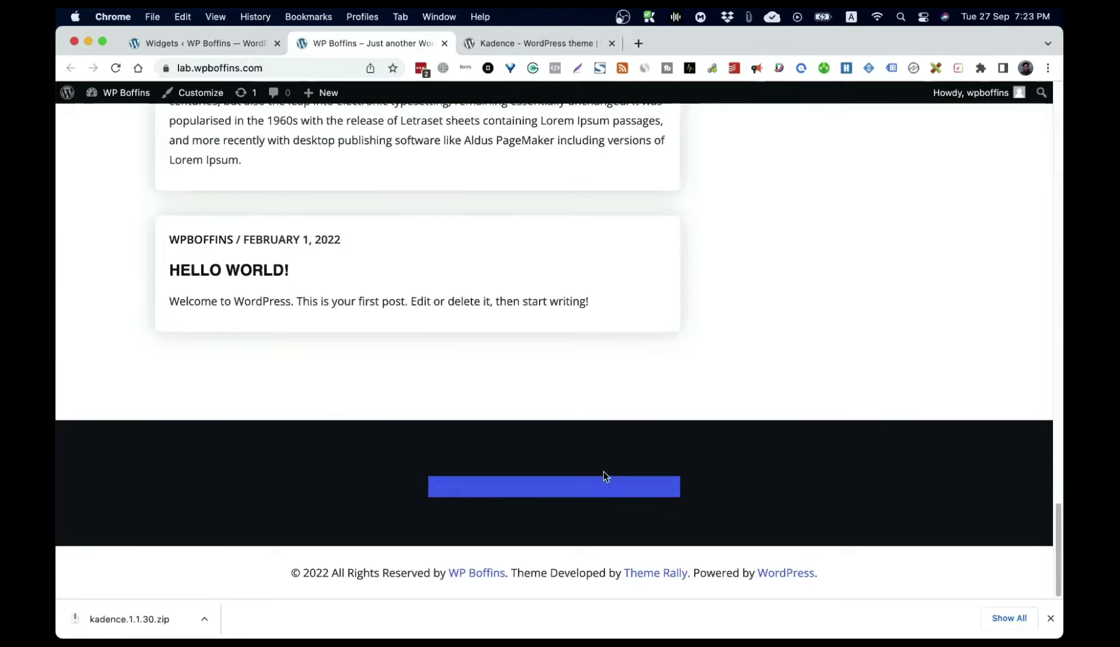
{"action": "scroll", "coordinate": [509, 443], "scroll_direction": "up", "scroll_amount": 6}
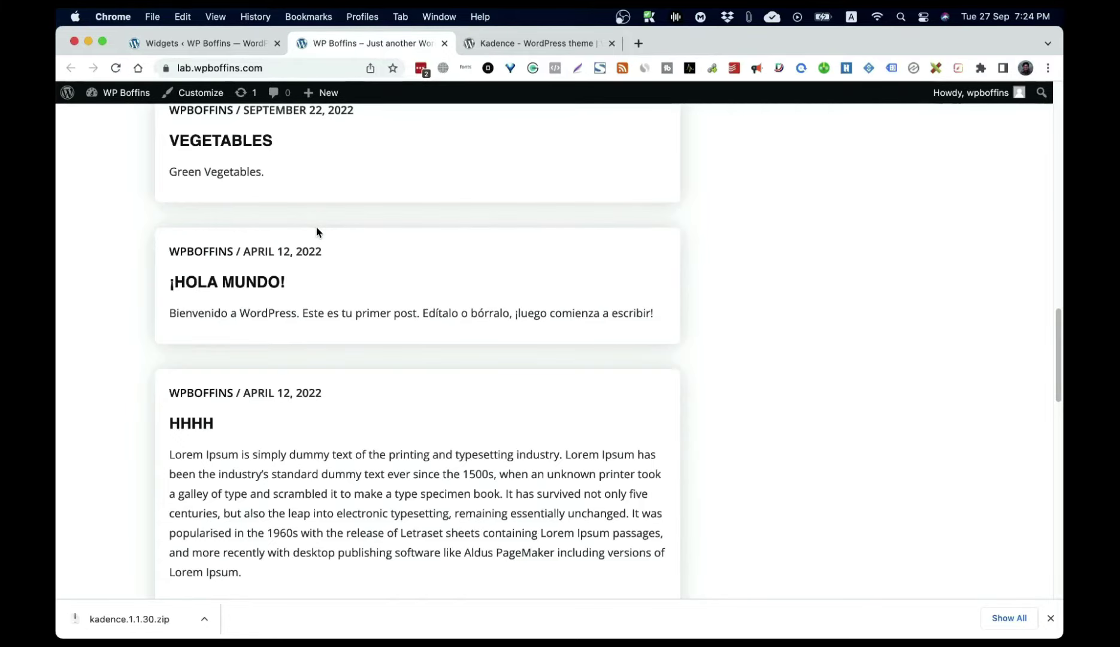
{"action": "scroll", "coordinate": [316, 231], "scroll_direction": "up", "scroll_amount": 15}
{"action": "scroll", "coordinate": [854, 369], "scroll_direction": "down", "scroll_amount": 10}
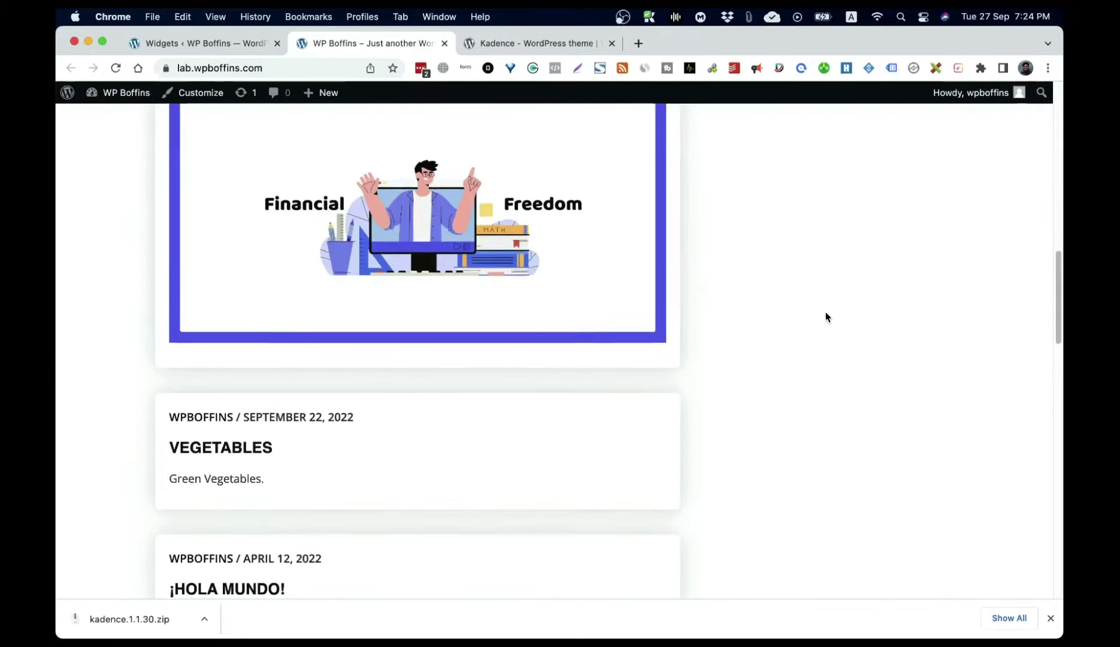
{"action": "scroll", "coordinate": [825, 317], "scroll_direction": "up", "scroll_amount": 10}
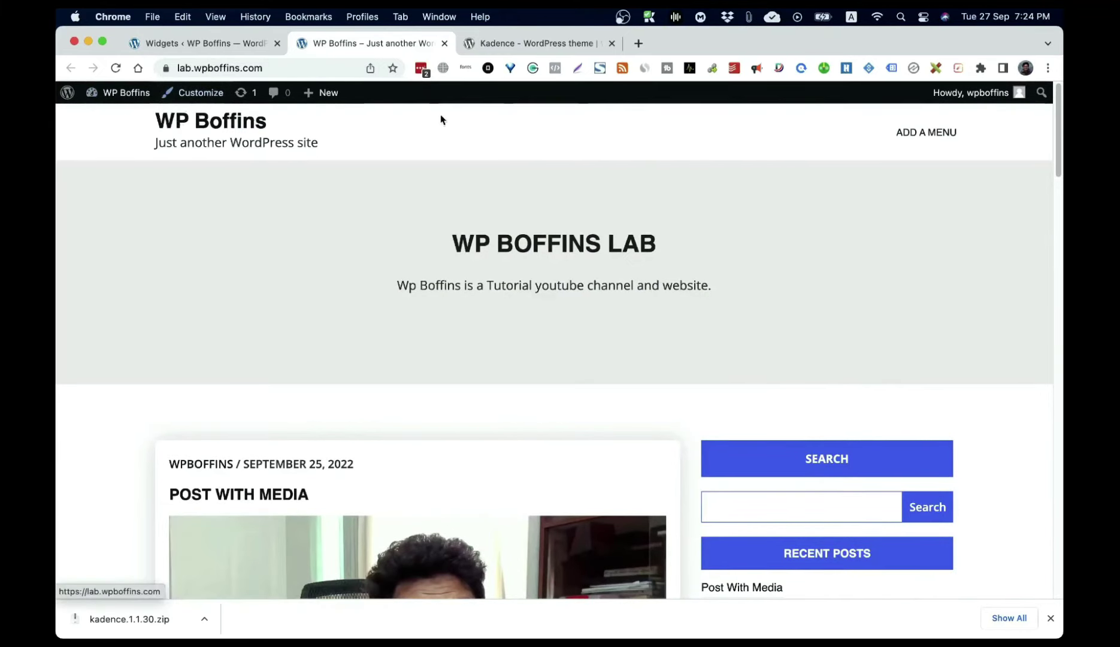
{"action": "left_click", "coordinate": [203, 48]}
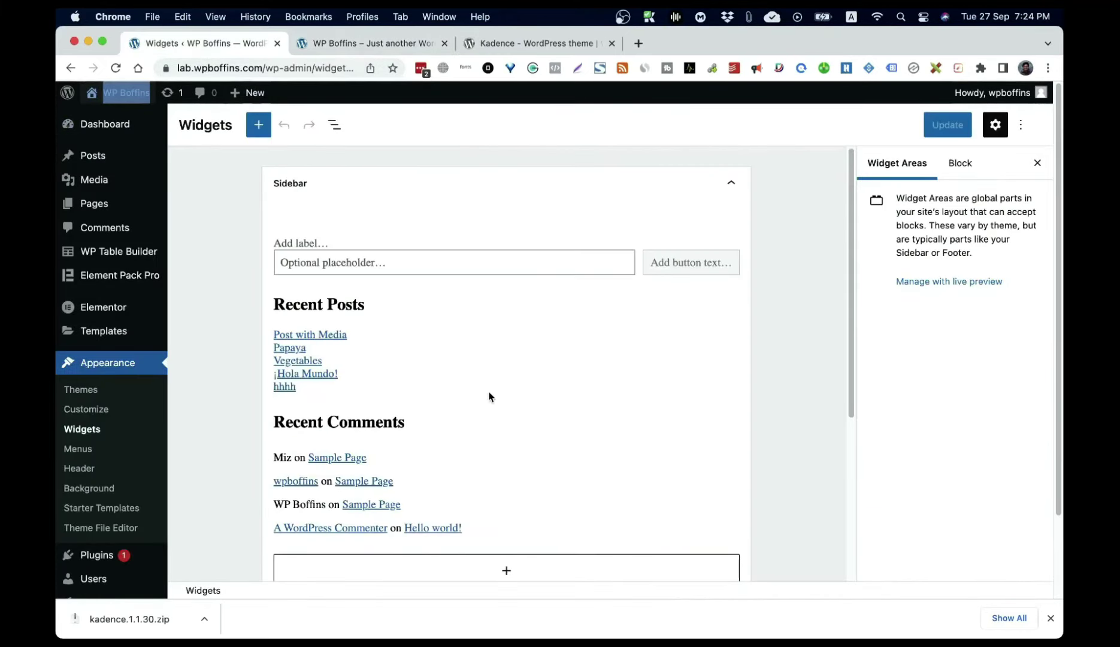
Step: Insert a Categories block at the end of the Sidebar by searching 'cat'
{"action": "scroll", "coordinate": [407, 342], "scroll_direction": "down", "scroll_amount": 3}
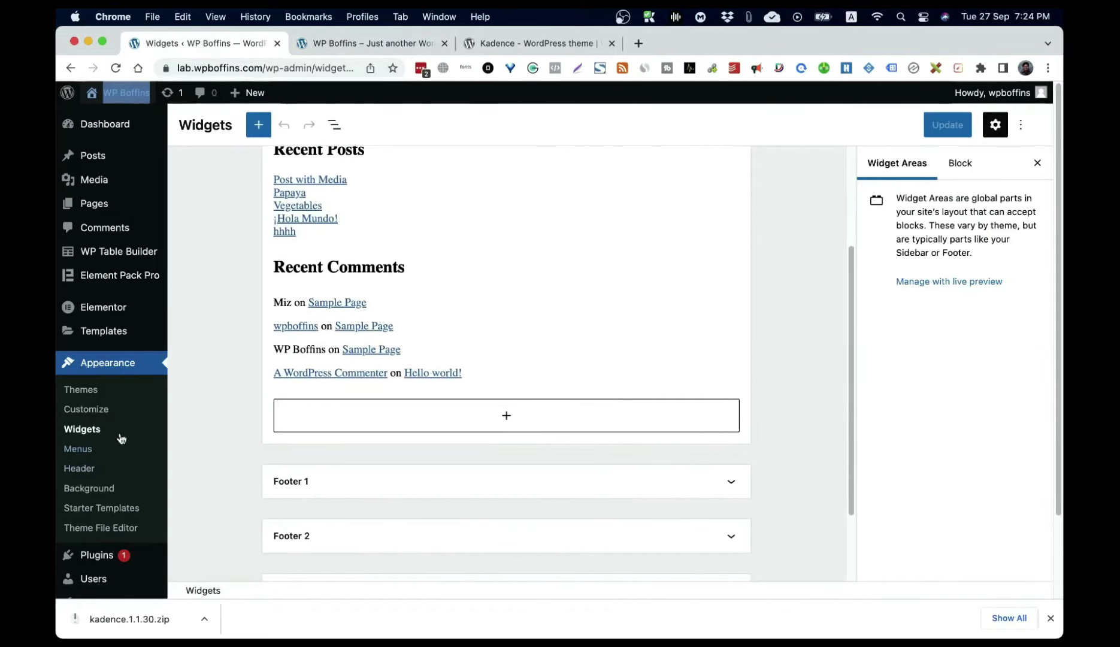
{"action": "scroll", "coordinate": [526, 395], "scroll_direction": "up", "scroll_amount": 2}
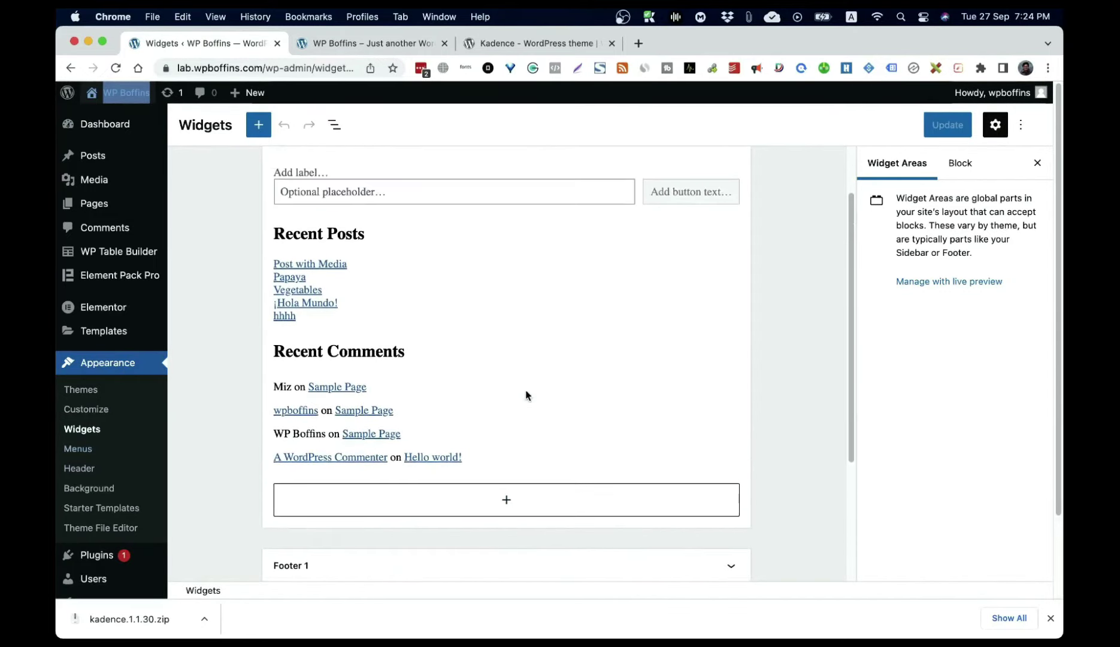
{"action": "scroll", "coordinate": [526, 393], "scroll_direction": "down", "scroll_amount": 3}
{"action": "scroll", "coordinate": [525, 393], "scroll_direction": "up", "scroll_amount": 4}
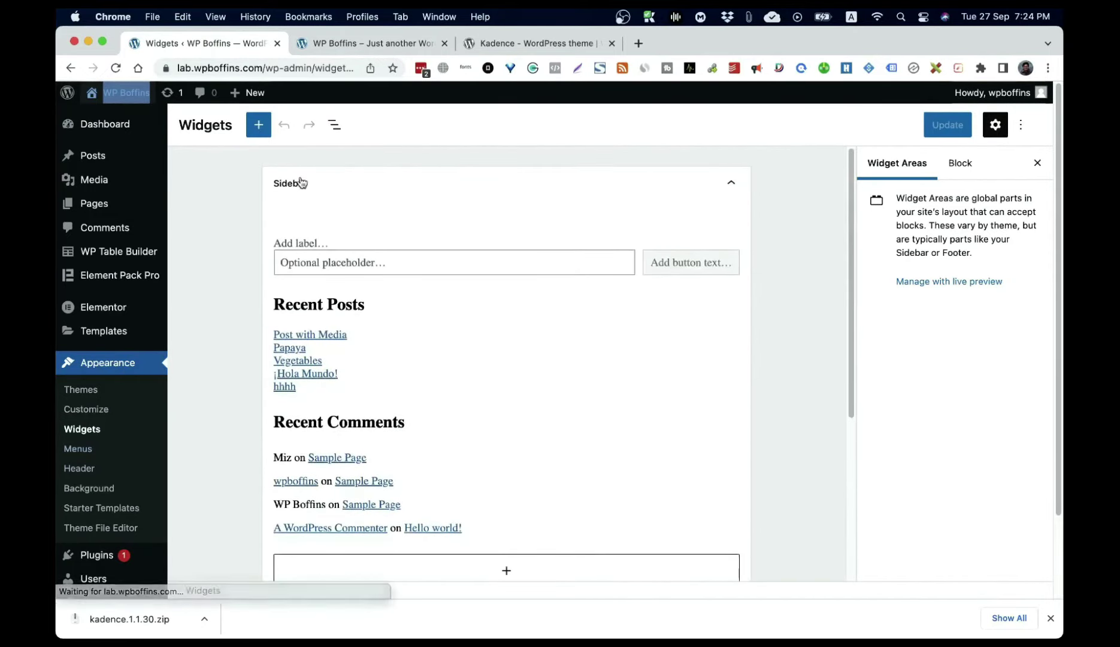
{"action": "scroll", "coordinate": [500, 269], "scroll_direction": "down", "scroll_amount": 5}
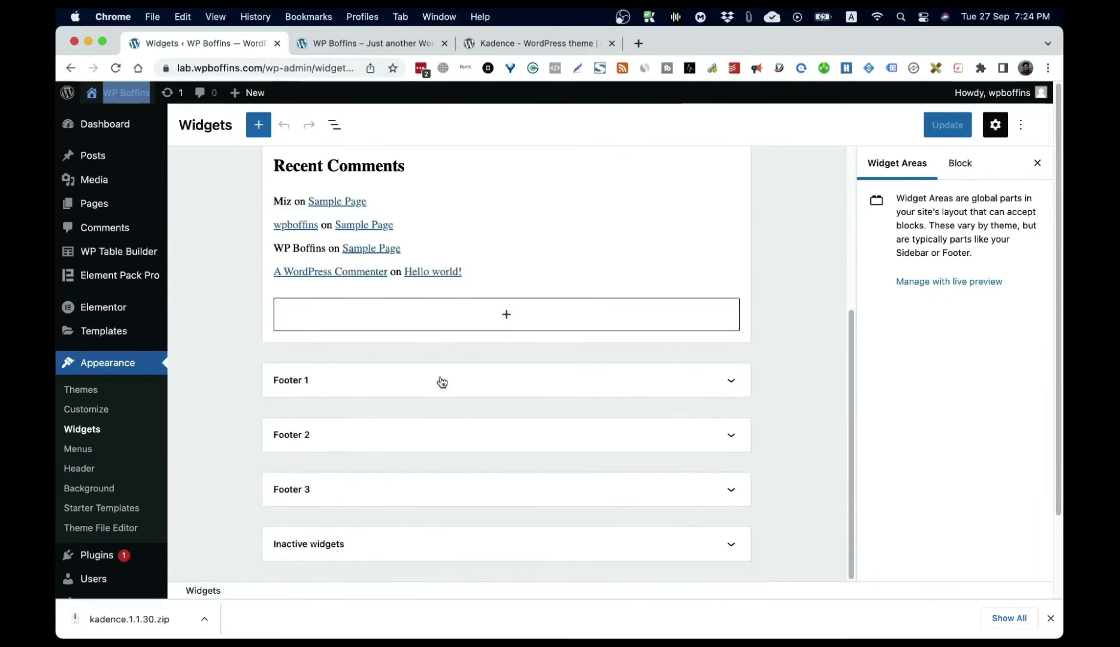
{"action": "scroll", "coordinate": [434, 449], "scroll_direction": "up", "scroll_amount": 4}
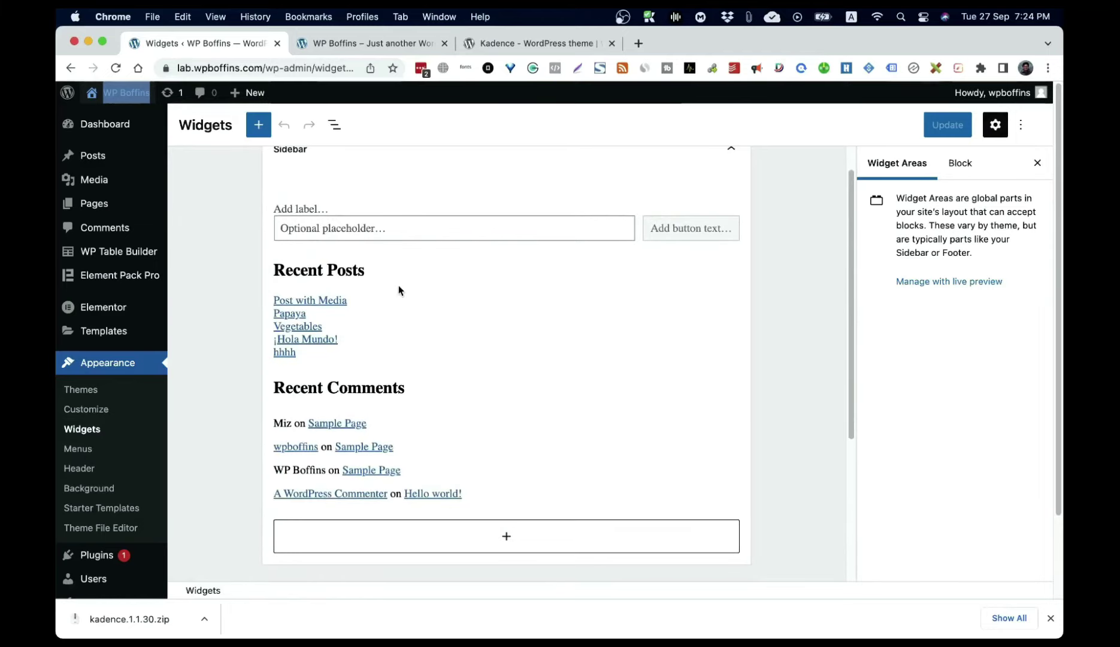
{"action": "left_click", "coordinate": [502, 535]}
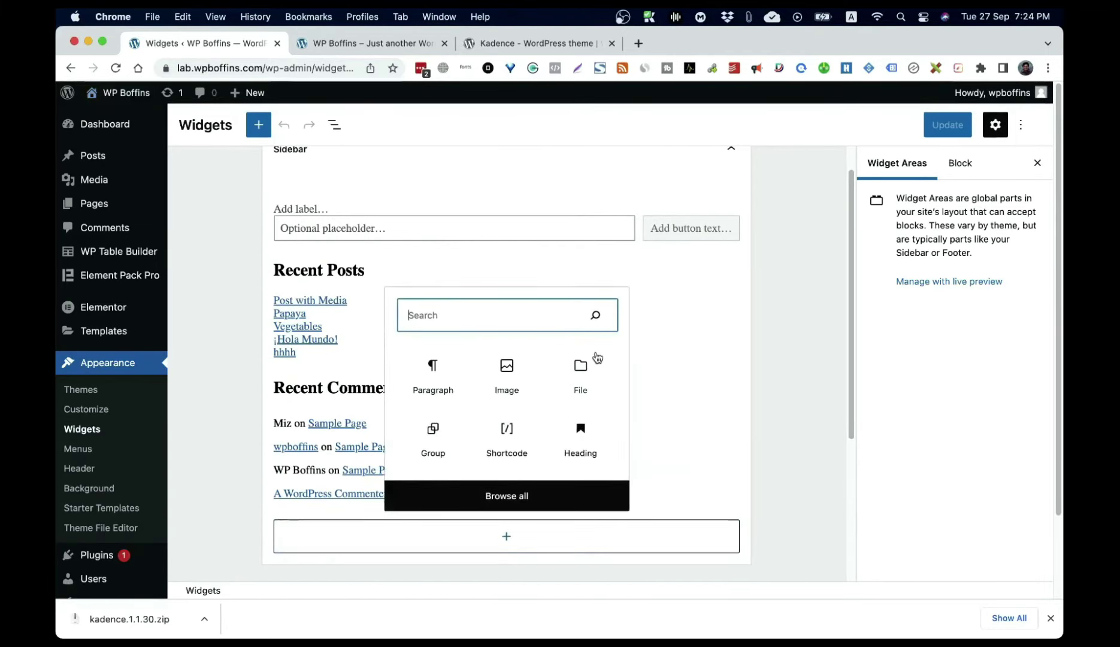
{"action": "scroll", "coordinate": [517, 455], "scroll_direction": "down", "scroll_amount": 2}
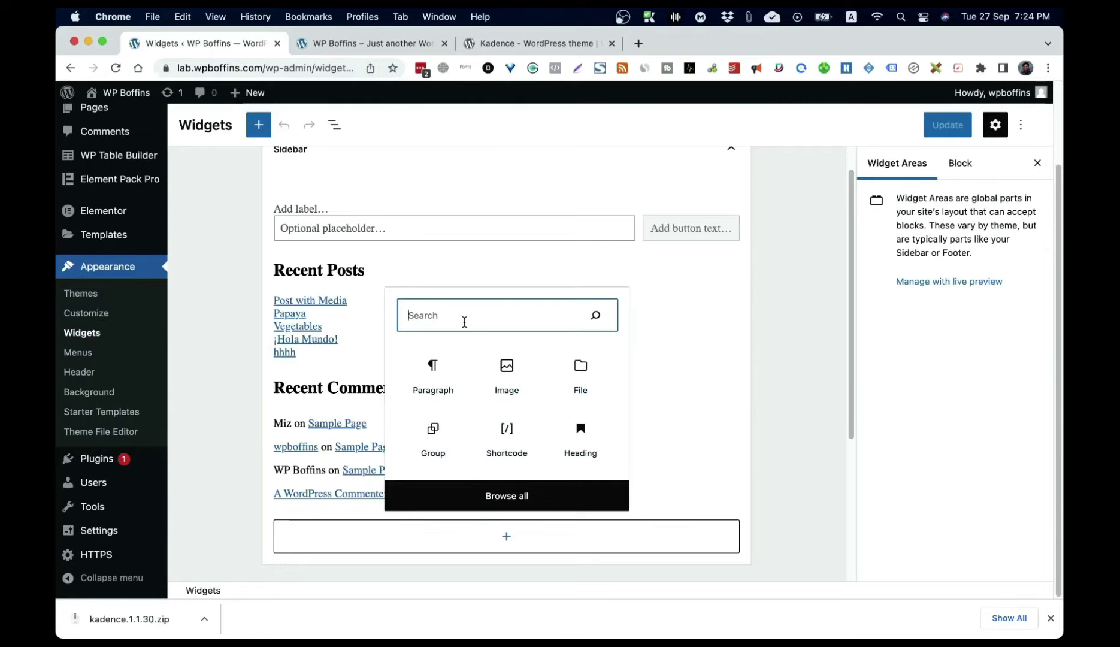
{"action": "type", "text": "cat"}
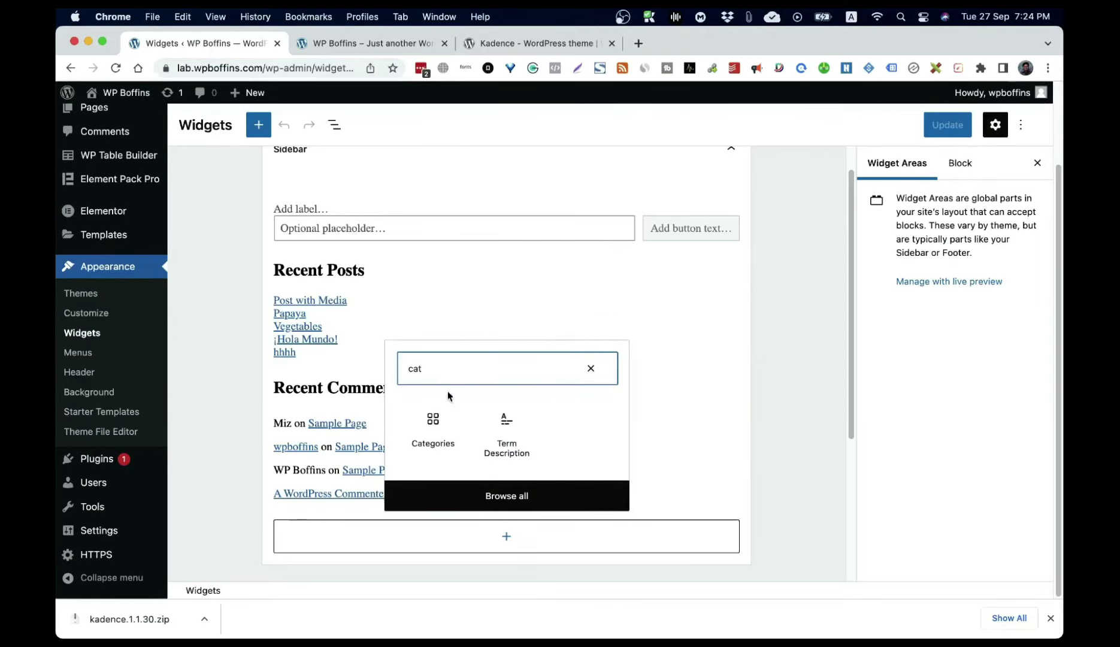
{"action": "left_click", "coordinate": [434, 439]}
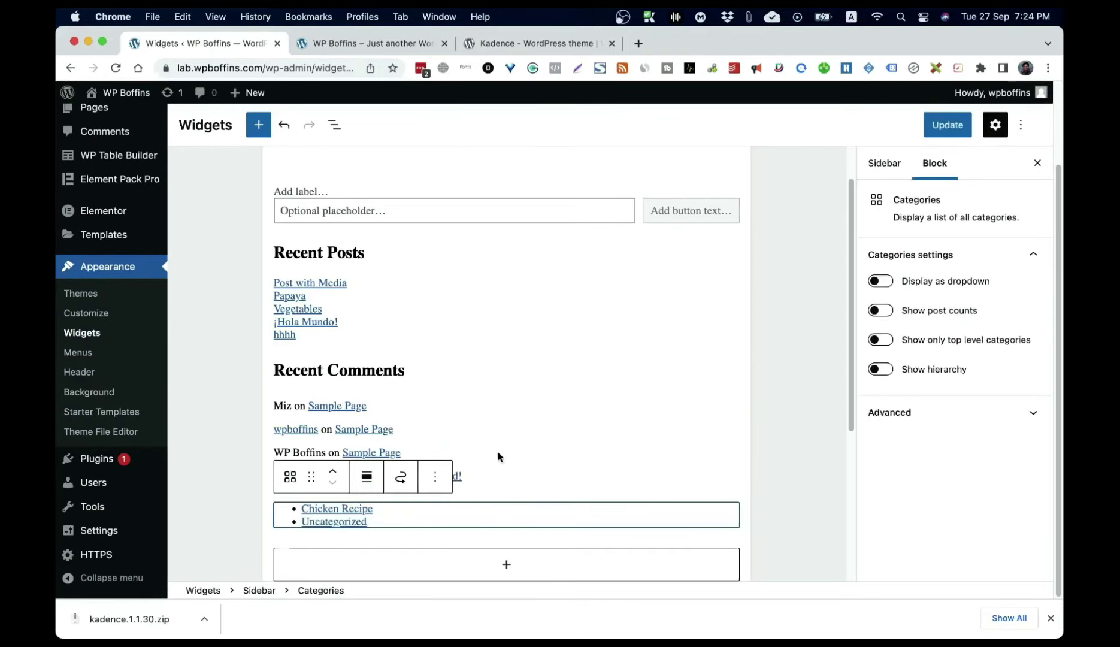
Step: Check the Categories block options, save the widgets with Update, and visit the live site
{"action": "left_click", "coordinate": [435, 479]}
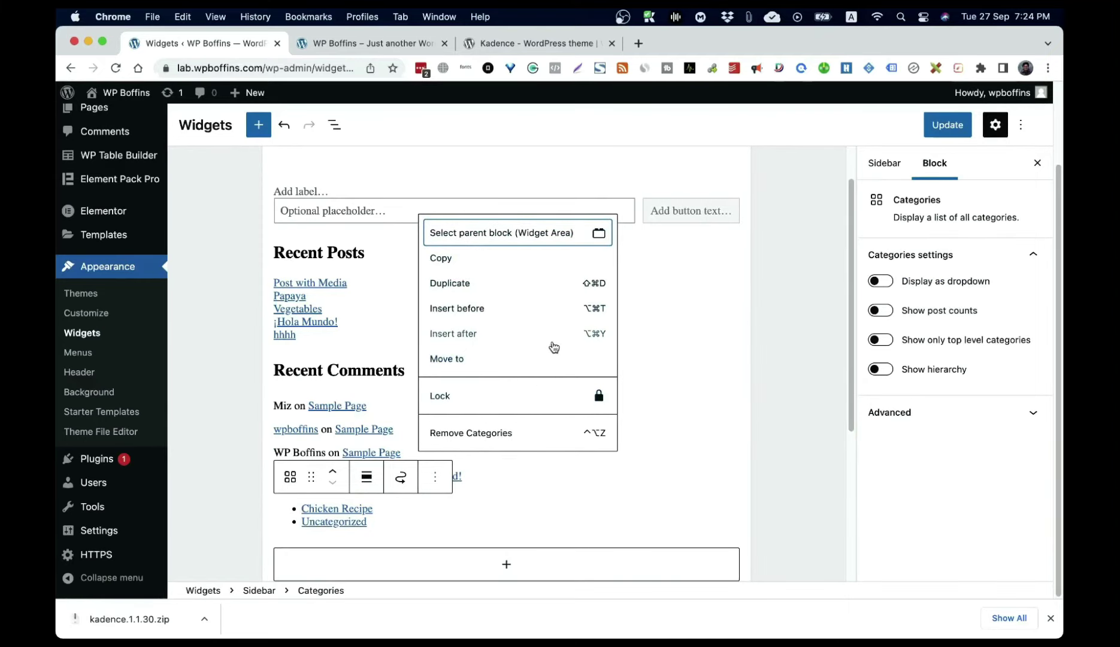
{"action": "left_click", "coordinate": [725, 472]}
{"action": "left_click", "coordinate": [948, 127]}
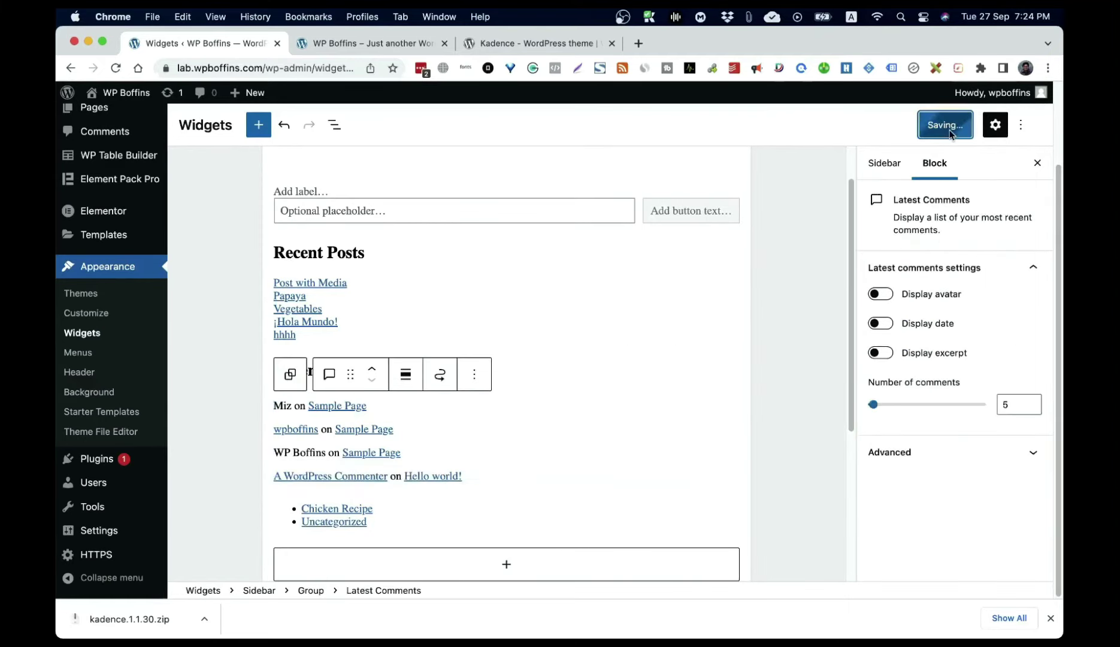
{"action": "left_click", "coordinate": [118, 96]}
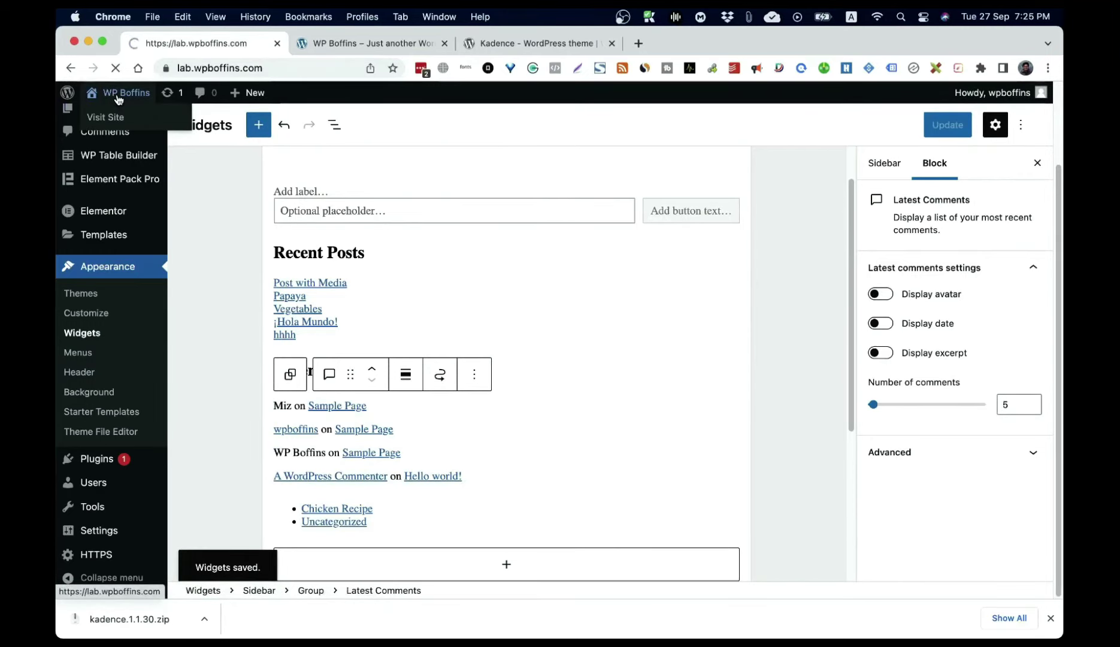
Step: Return to Widgets and reload it to confirm Categories sits below Recent Comments
{"action": "scroll", "coordinate": [665, 368], "scroll_direction": "down", "scroll_amount": 10}
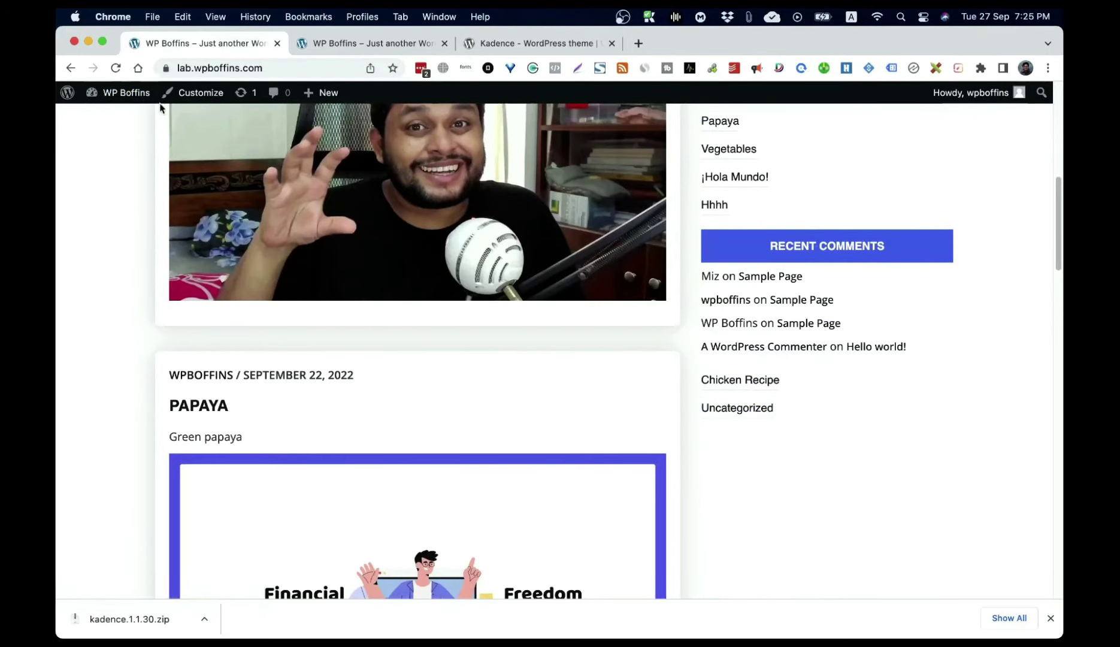
{"action": "left_click", "coordinate": [72, 68]}
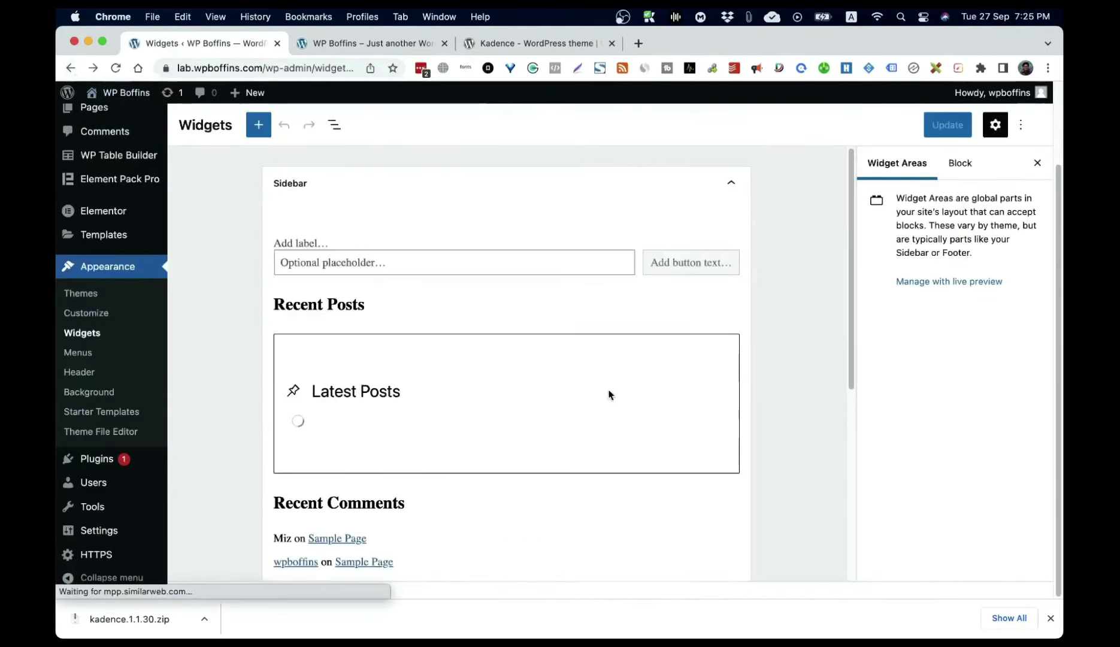
{"action": "left_click", "coordinate": [317, 304]}
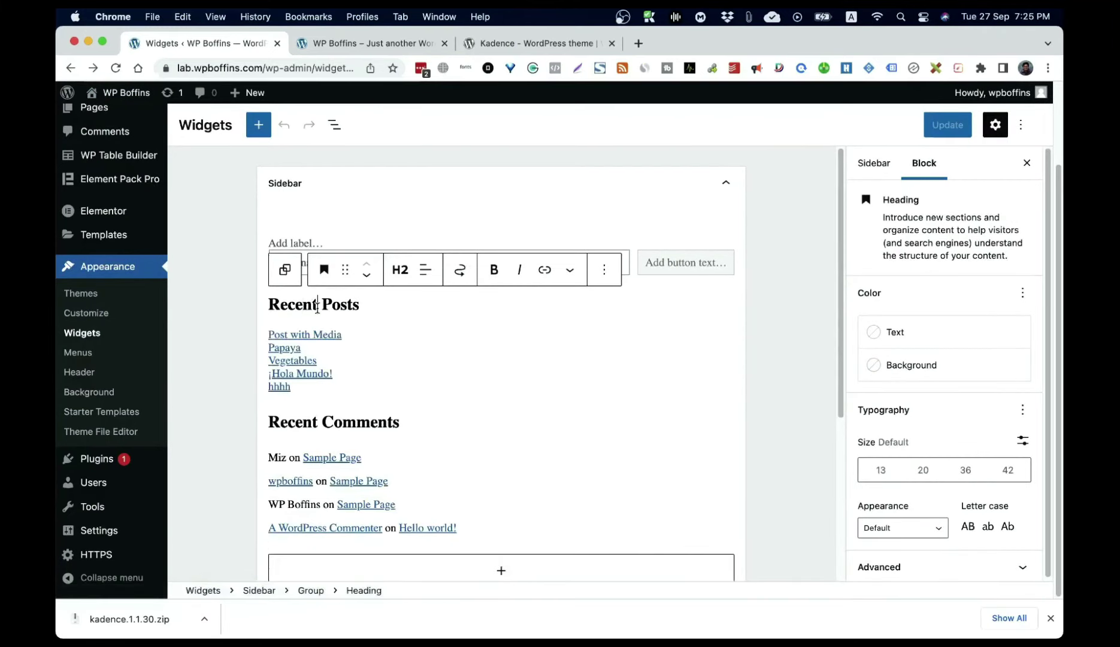
{"action": "scroll", "coordinate": [403, 407], "scroll_direction": "down", "scroll_amount": 5}
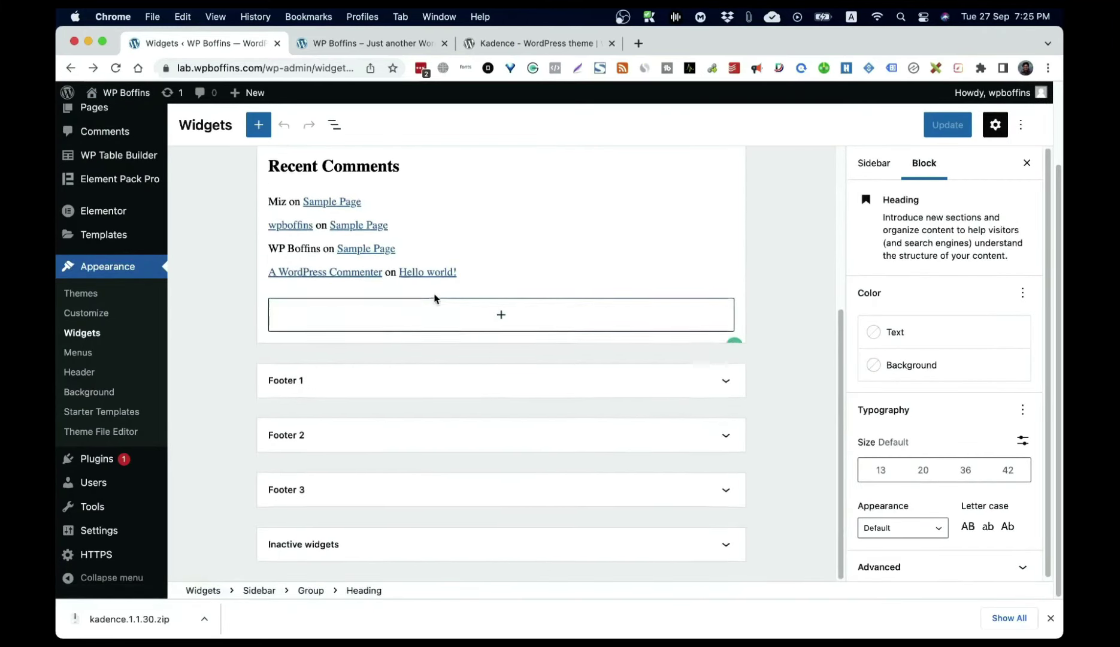
{"action": "scroll", "coordinate": [440, 360], "scroll_direction": "up", "scroll_amount": 2}
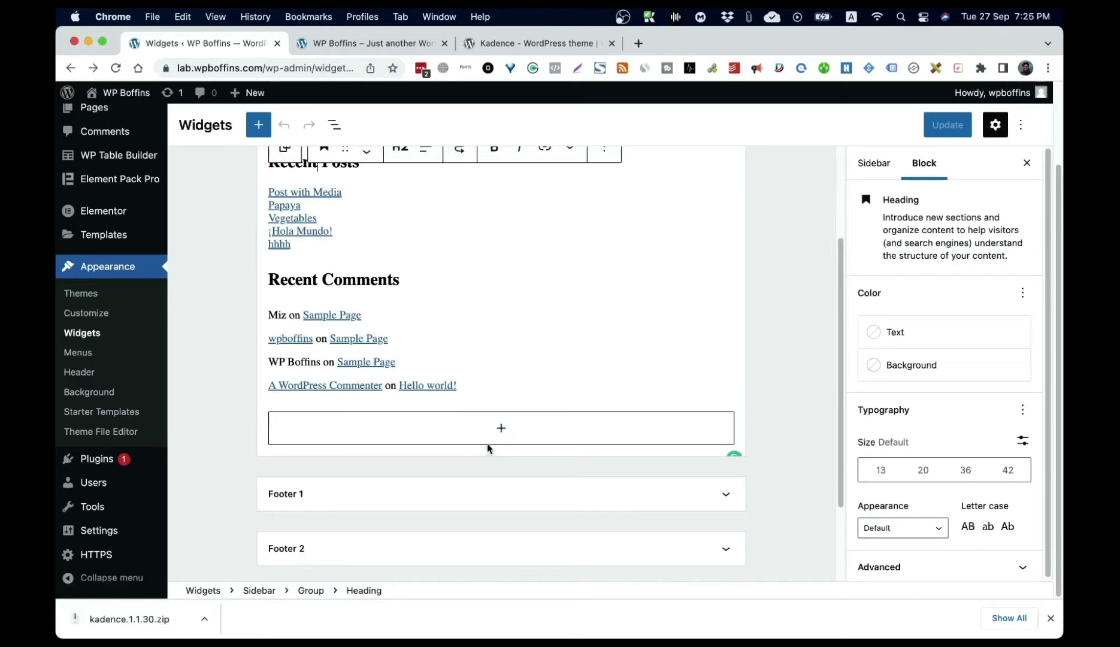
{"action": "scroll", "coordinate": [448, 343], "scroll_direction": "up", "scroll_amount": 3}
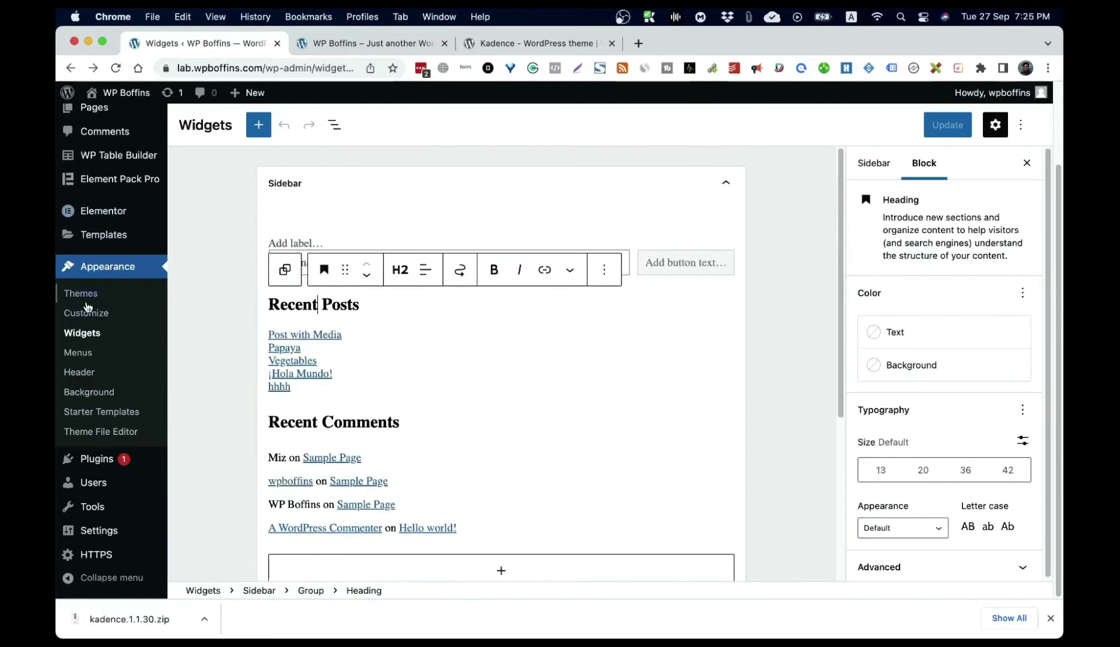
{"action": "left_click", "coordinate": [85, 335]}
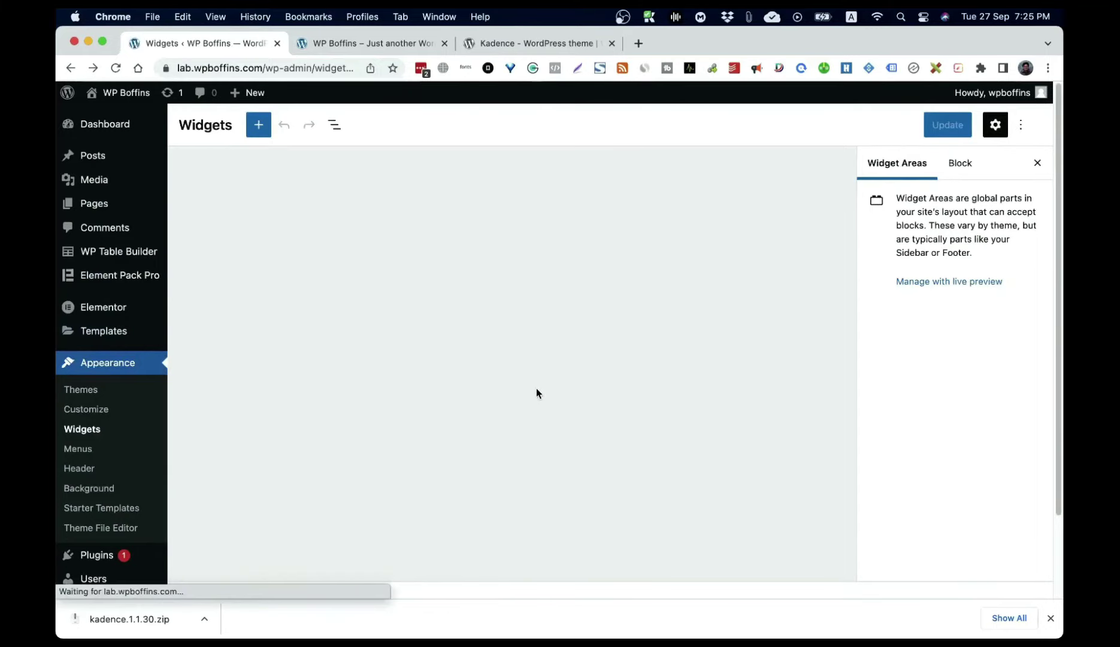
{"action": "scroll", "coordinate": [537, 389], "scroll_direction": "down", "scroll_amount": 5}
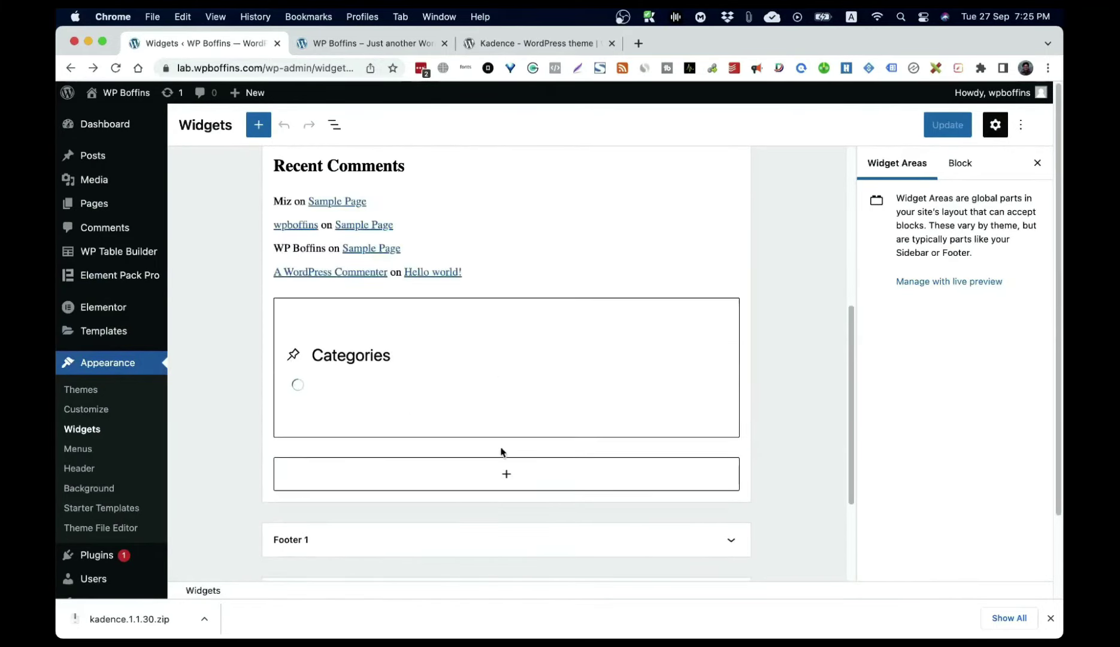
{"action": "left_click", "coordinate": [507, 476]}
Step: Insert a Heading block reading 'Categories' and move it above the category list
{"action": "scroll", "coordinate": [541, 465], "scroll_direction": "down", "scroll_amount": 1}
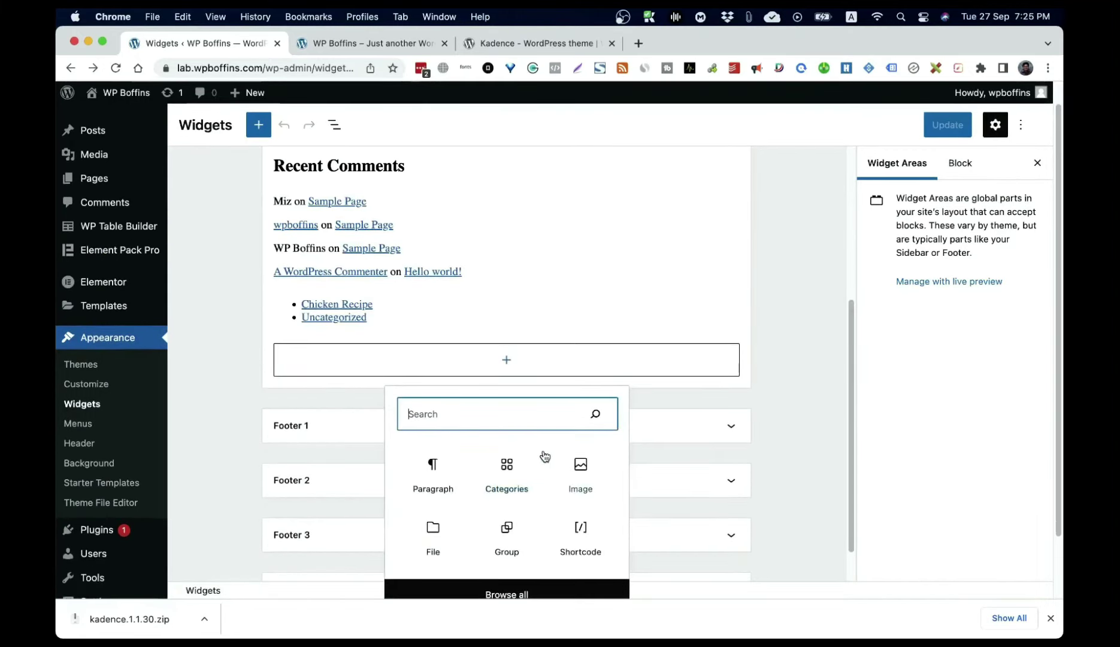
{"action": "type", "text": "head"}
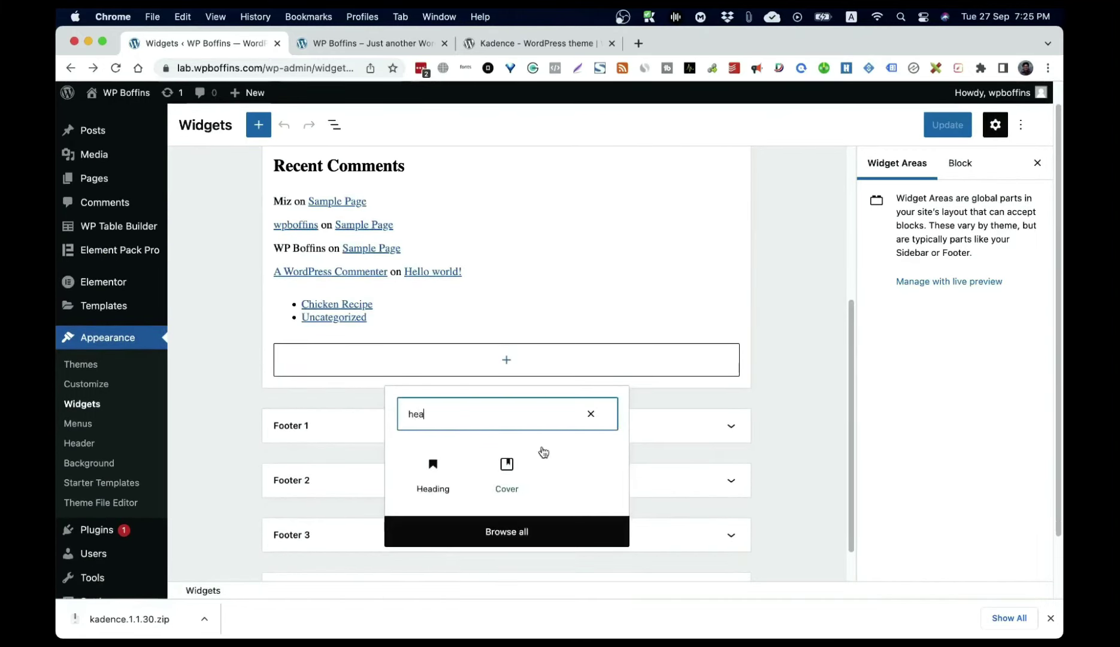
{"action": "left_click", "coordinate": [436, 486]}
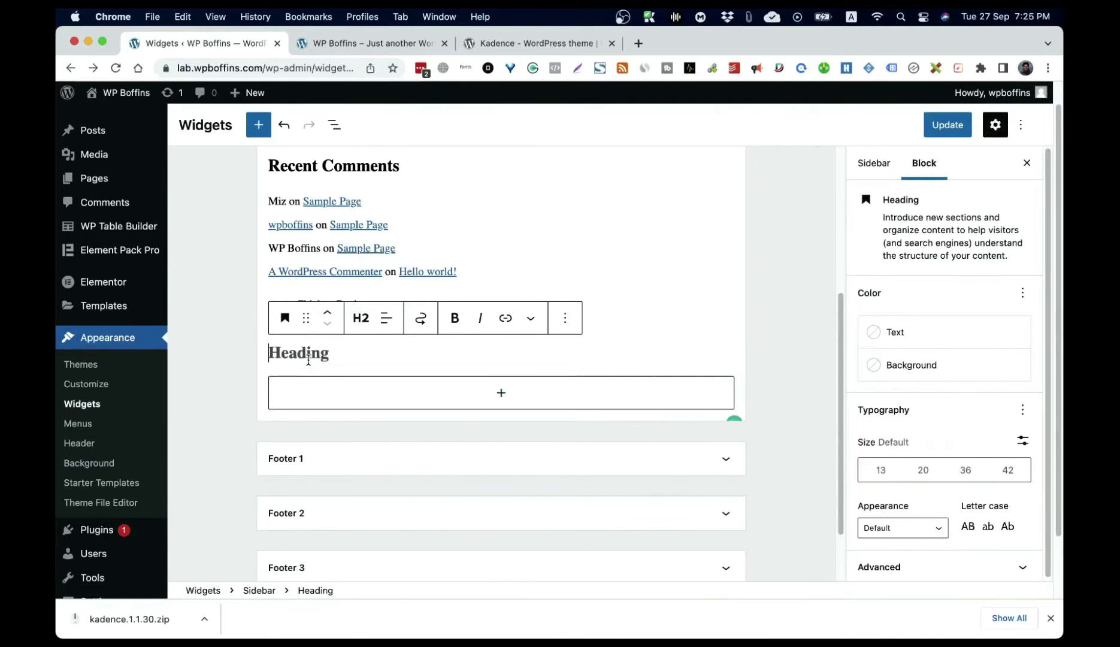
{"action": "type", "text": "Categ"}
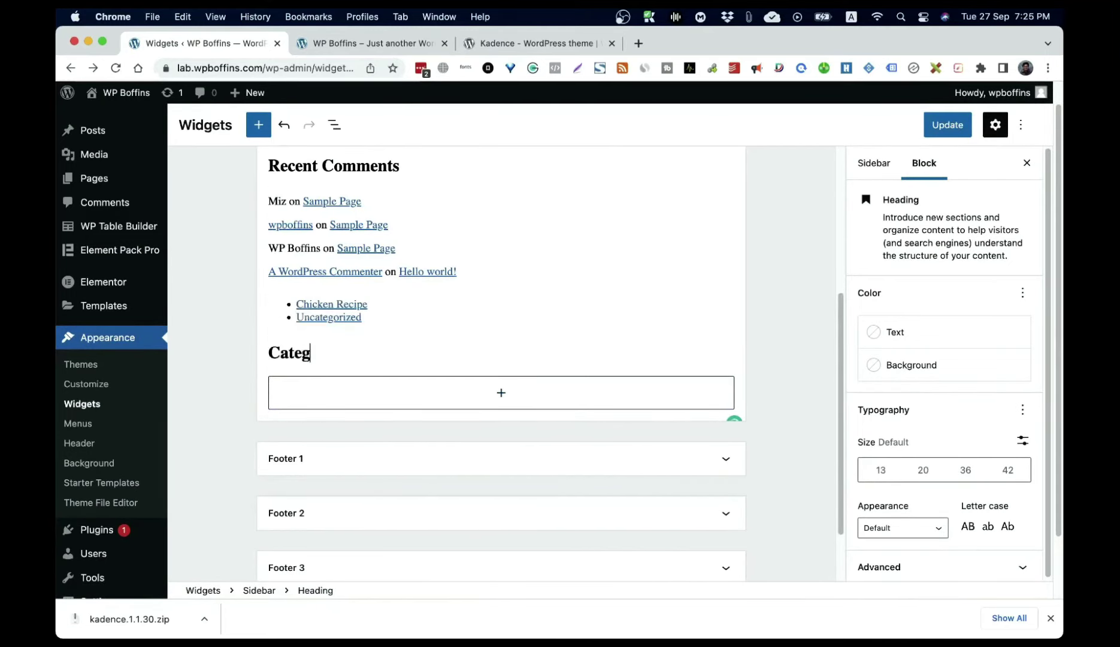
{"action": "type", "text": "ories"}
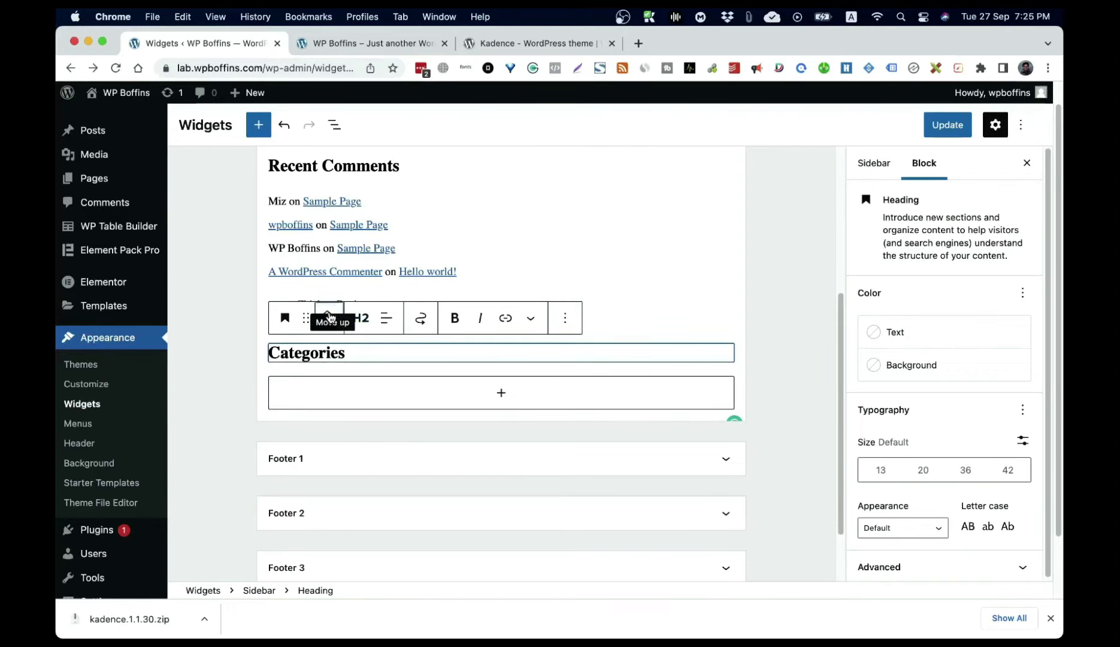
{"action": "left_click", "coordinate": [328, 312]}
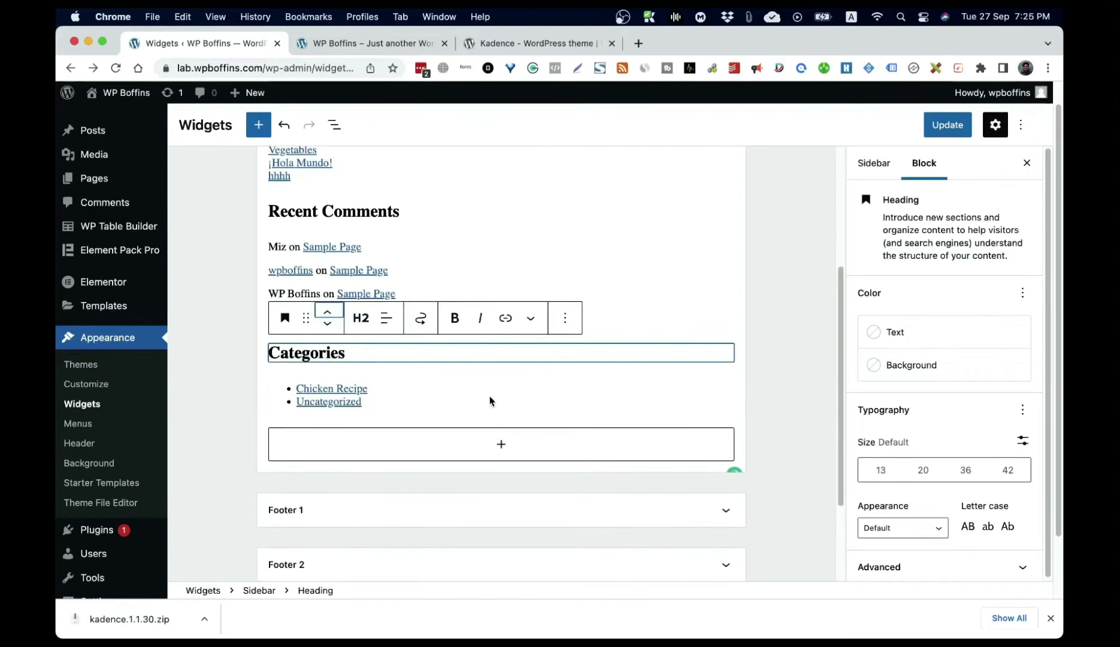
Step: Save the sidebar widgets with Update and view the live front page
{"action": "left_click", "coordinate": [934, 127]}
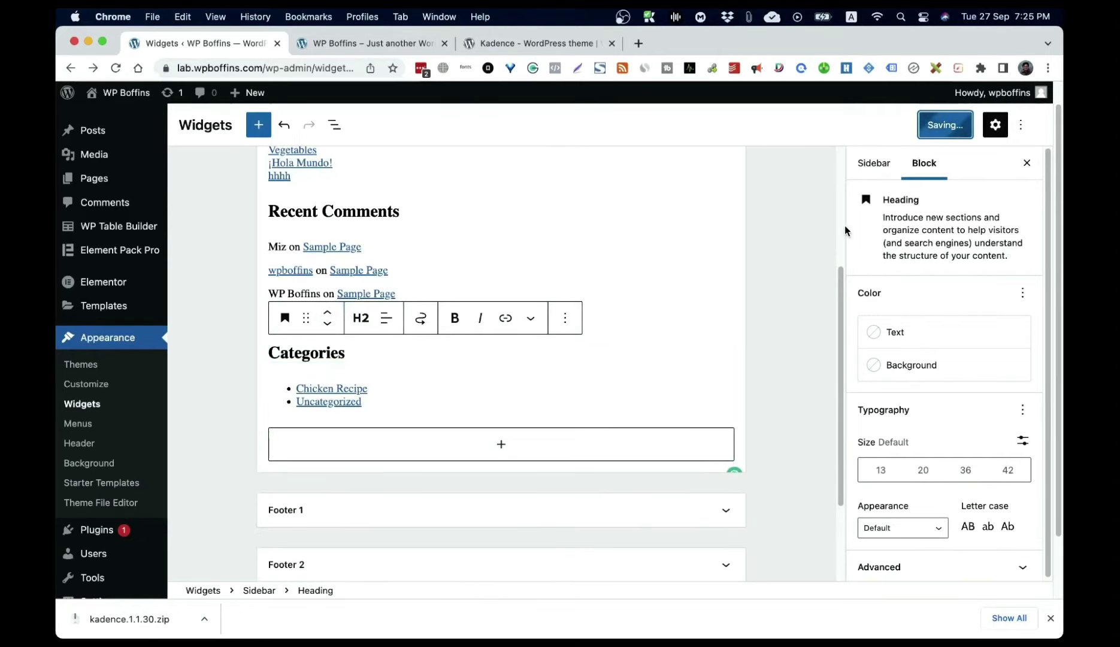
{"action": "left_click", "coordinate": [137, 98]}
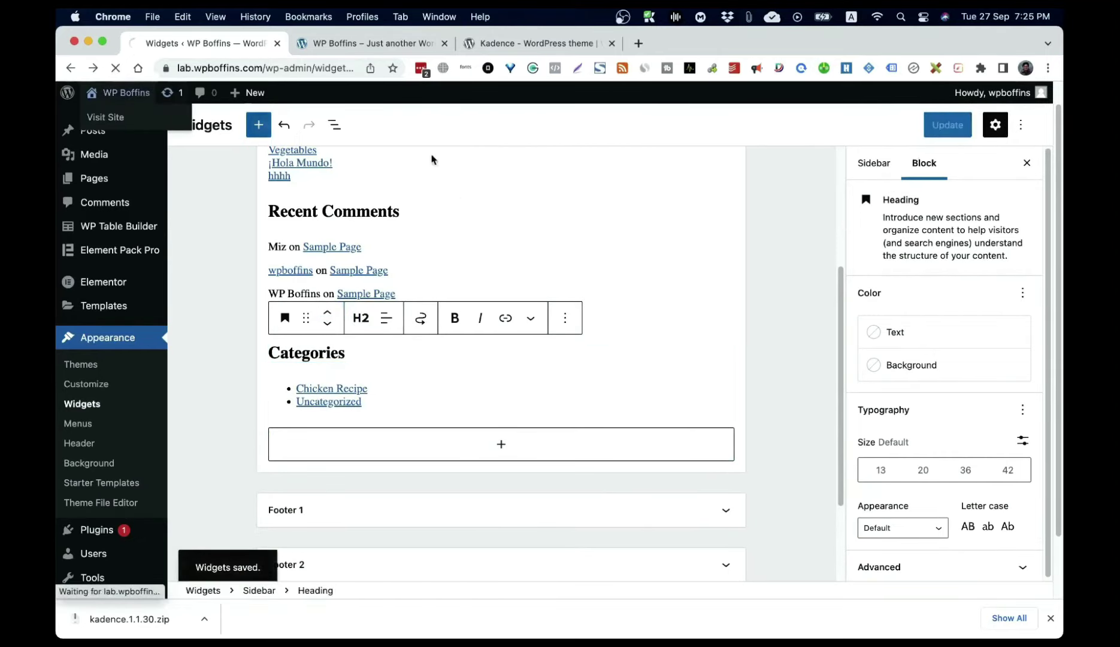
{"action": "scroll", "coordinate": [909, 384], "scroll_direction": "down", "scroll_amount": 8}
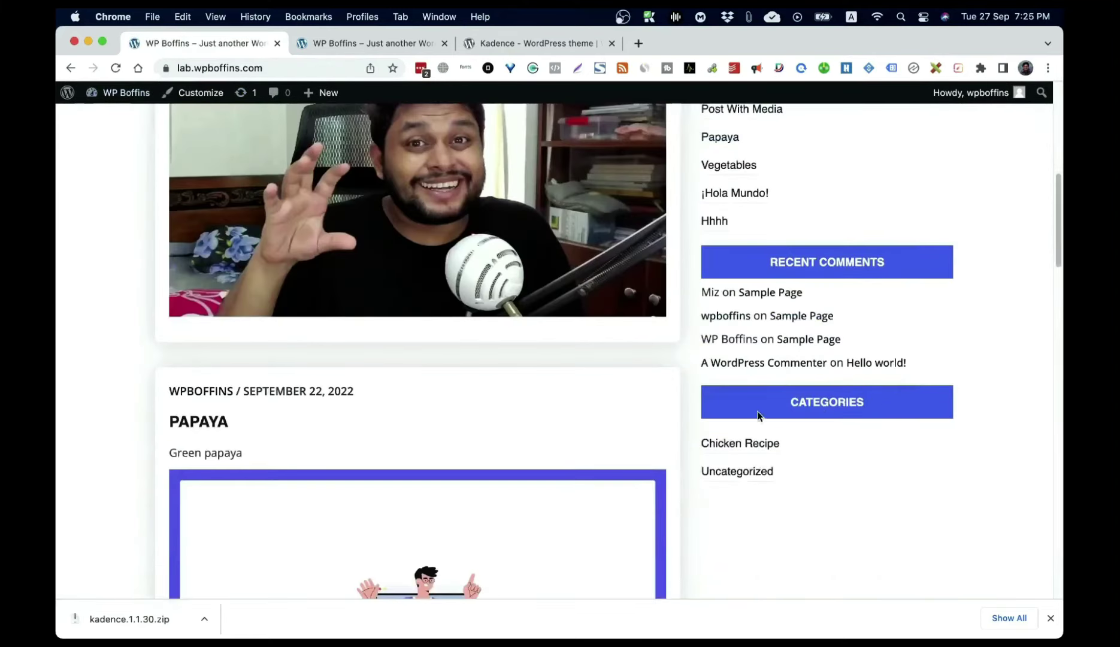
Step: Check the front page's 'Add a Menu' header placeholder, then go back and open Menus
{"action": "left_click", "coordinate": [70, 68]}
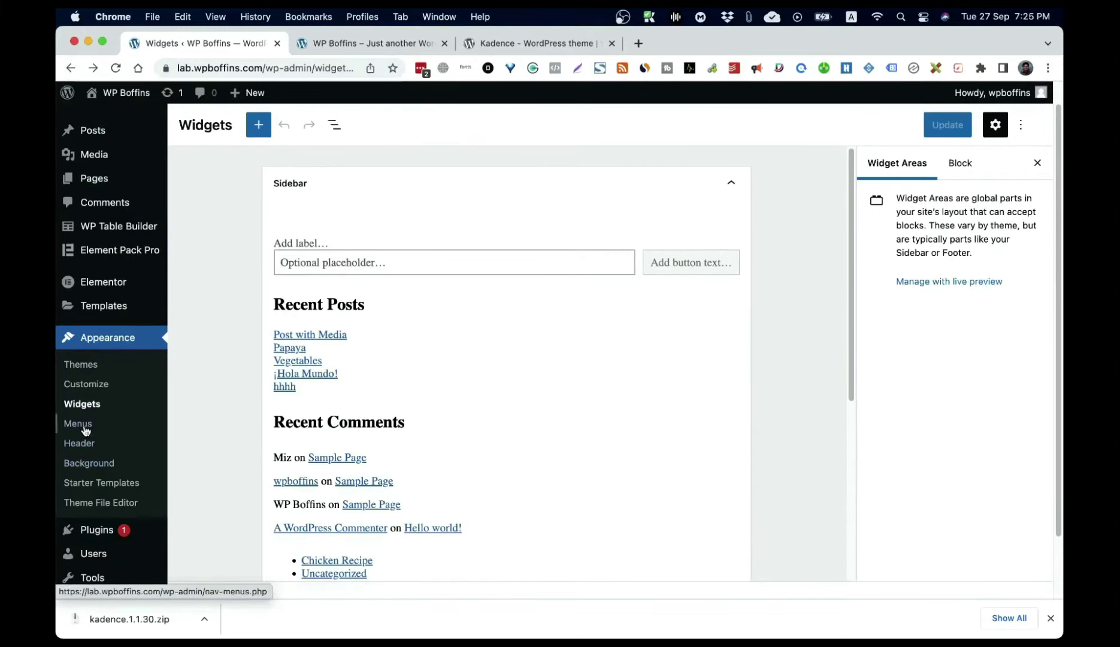
{"action": "left_click", "coordinate": [119, 94]}
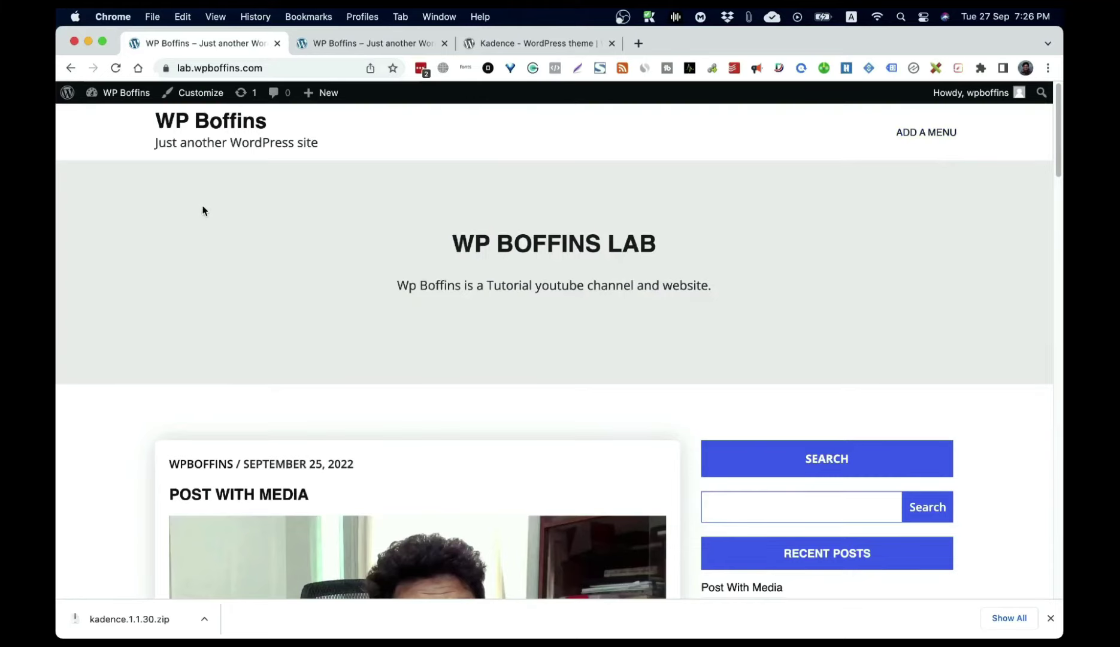
{"action": "left_click", "coordinate": [64, 71]}
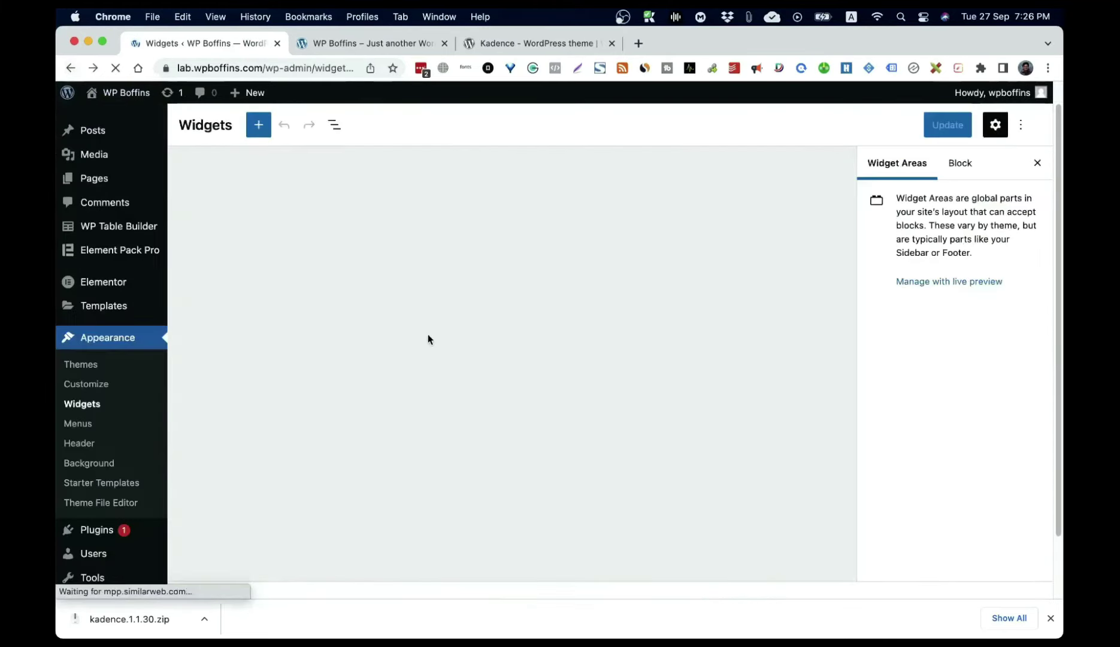
{"action": "left_click", "coordinate": [80, 430]}
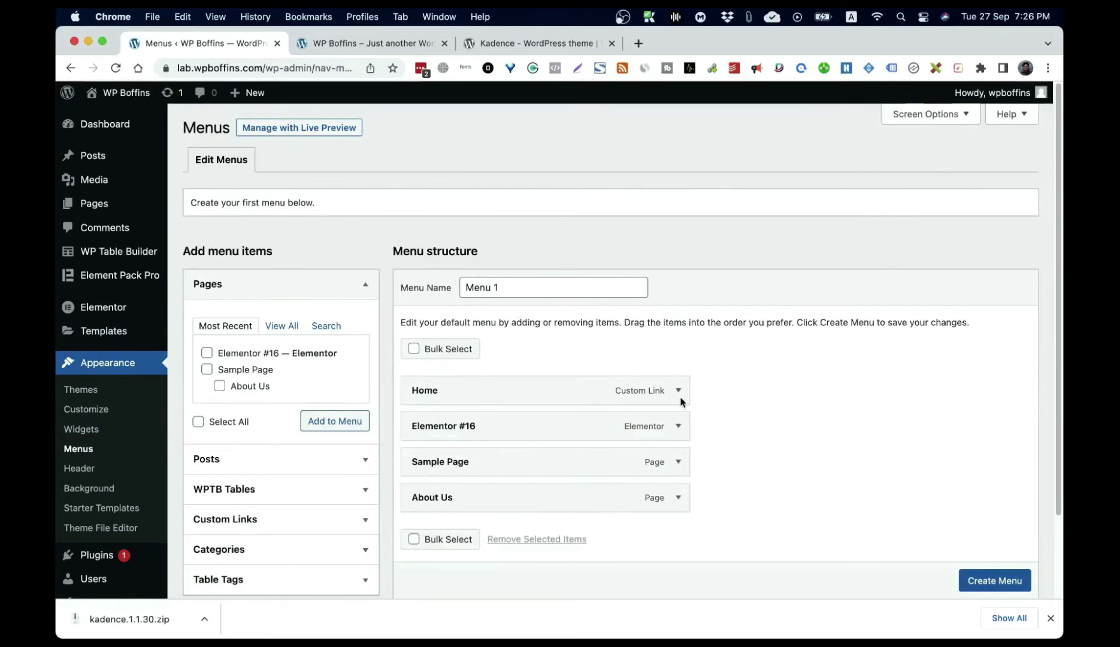
Step: Save Menu 1 with Home, Elementor #16, Sample Page and About Us, then start another new menu
{"action": "left_click", "coordinate": [1008, 582]}
{"action": "scroll", "coordinate": [919, 482], "scroll_direction": "down", "scroll_amount": 1}
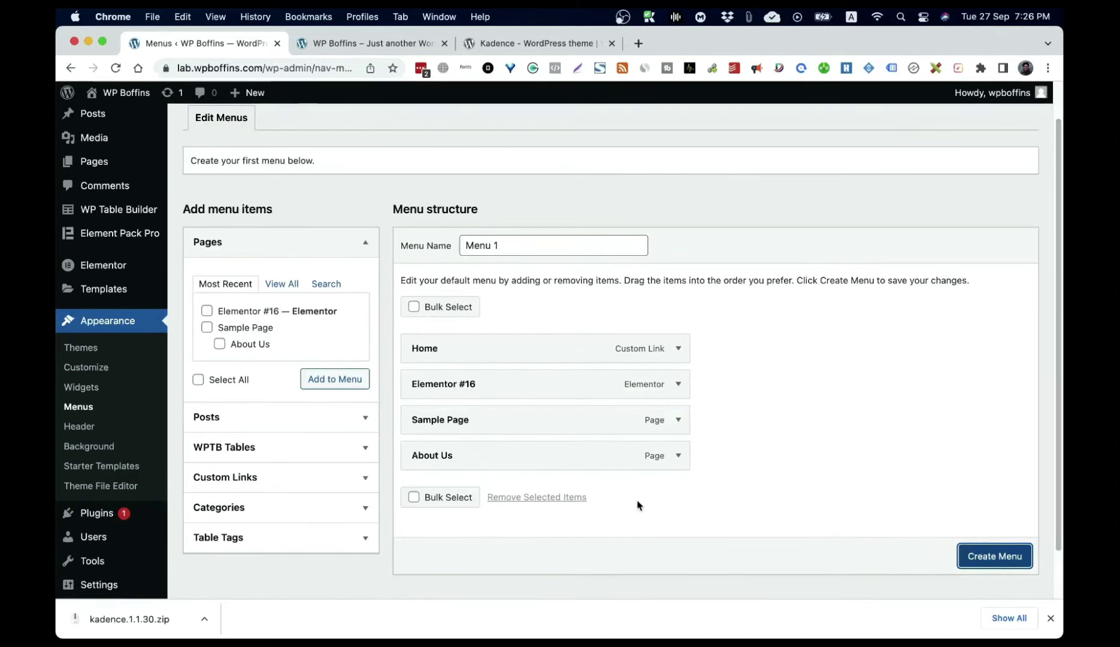
{"action": "left_click", "coordinate": [1011, 551]}
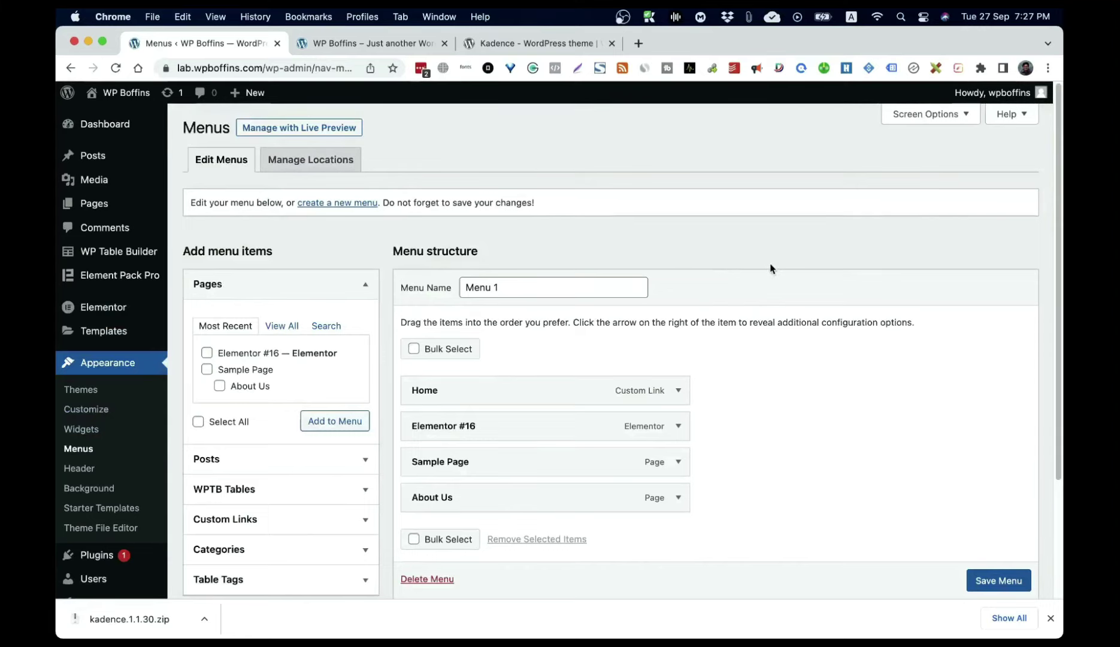
{"action": "left_click", "coordinate": [207, 170]}
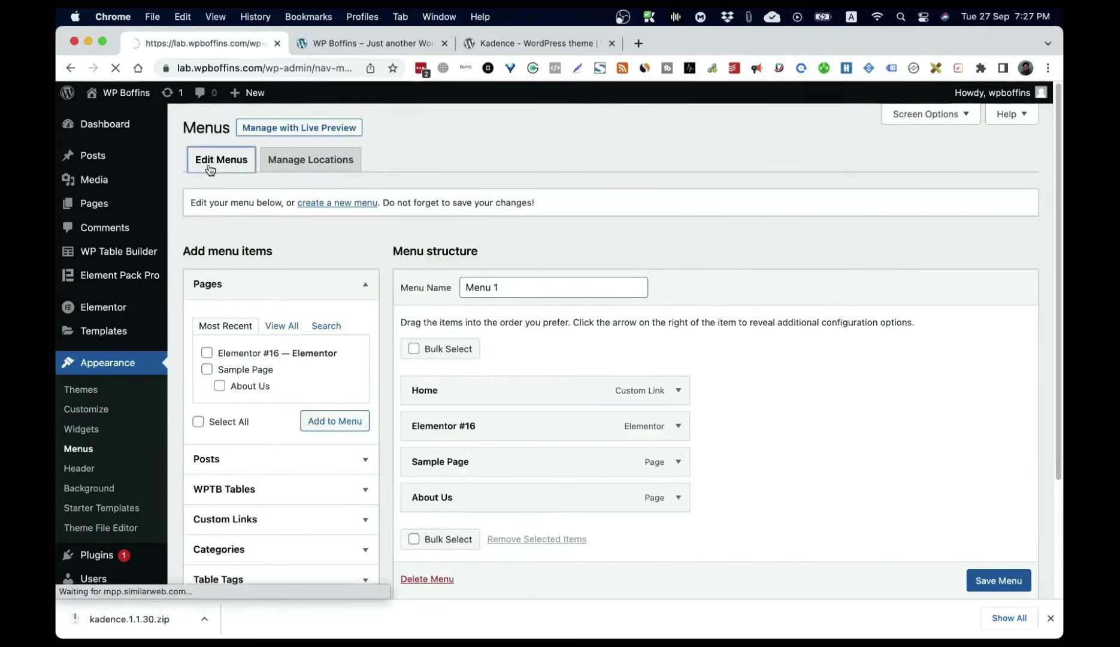
{"action": "left_click", "coordinate": [328, 203]}
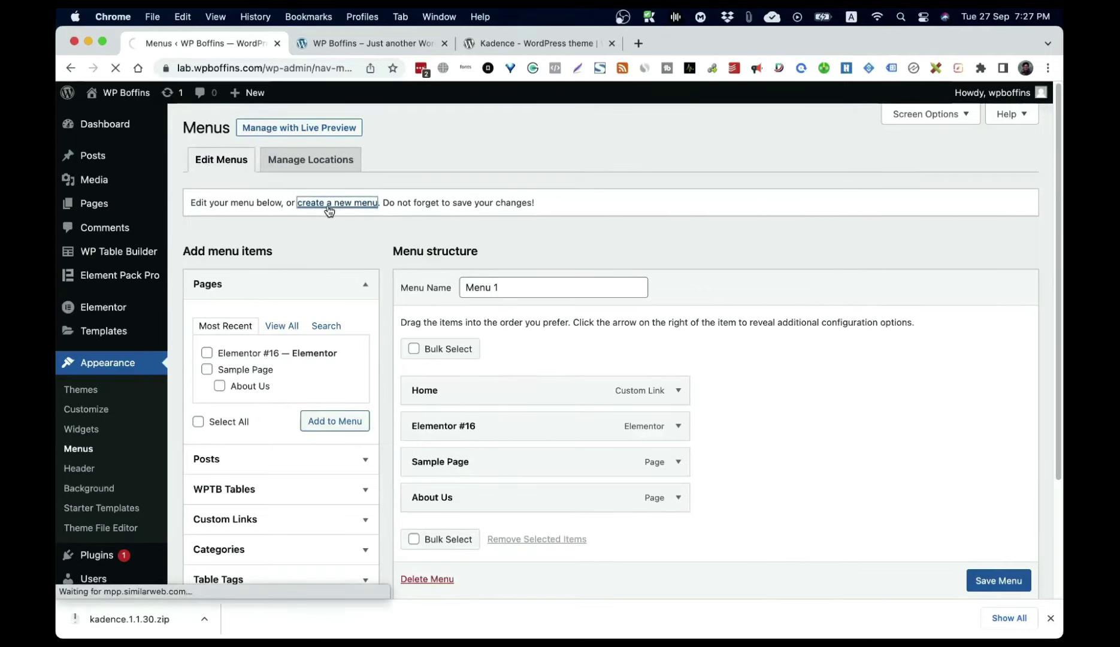
Step: Create a new menu named Footer Menu
{"action": "left_click", "coordinate": [480, 293]}
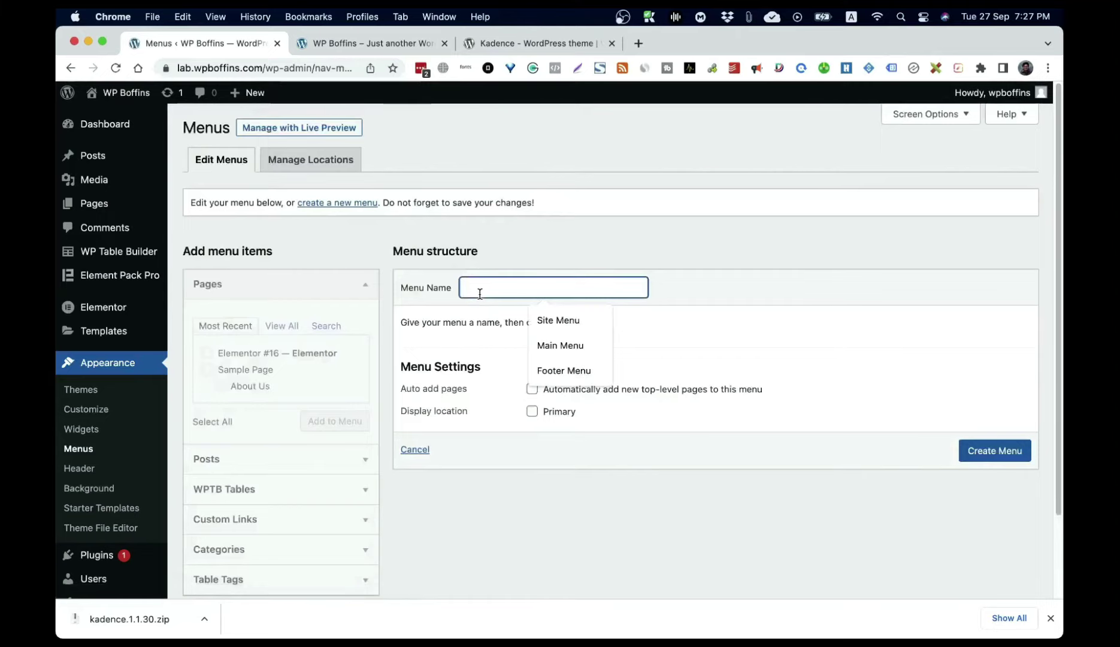
{"action": "left_click", "coordinate": [563, 370]}
{"action": "left_click", "coordinate": [991, 455]}
{"action": "left_click", "coordinate": [991, 455]}
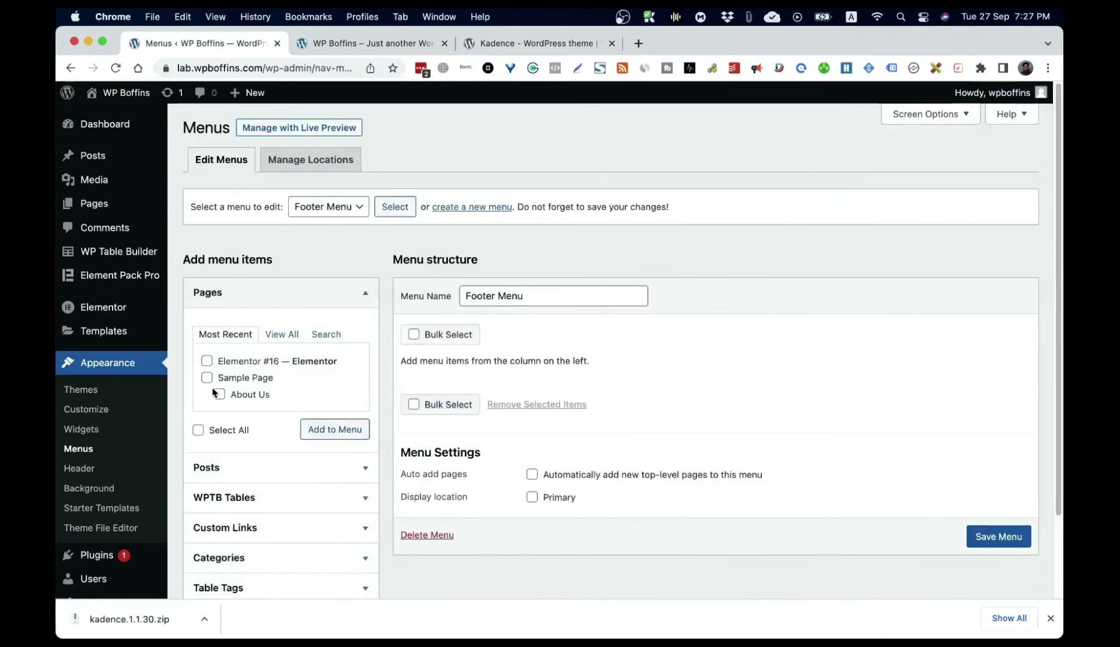
Step: Add Elementor #16 and Sample Page to Footer Menu and save it
{"action": "left_click", "coordinate": [207, 379]}
{"action": "left_click", "coordinate": [323, 429]}
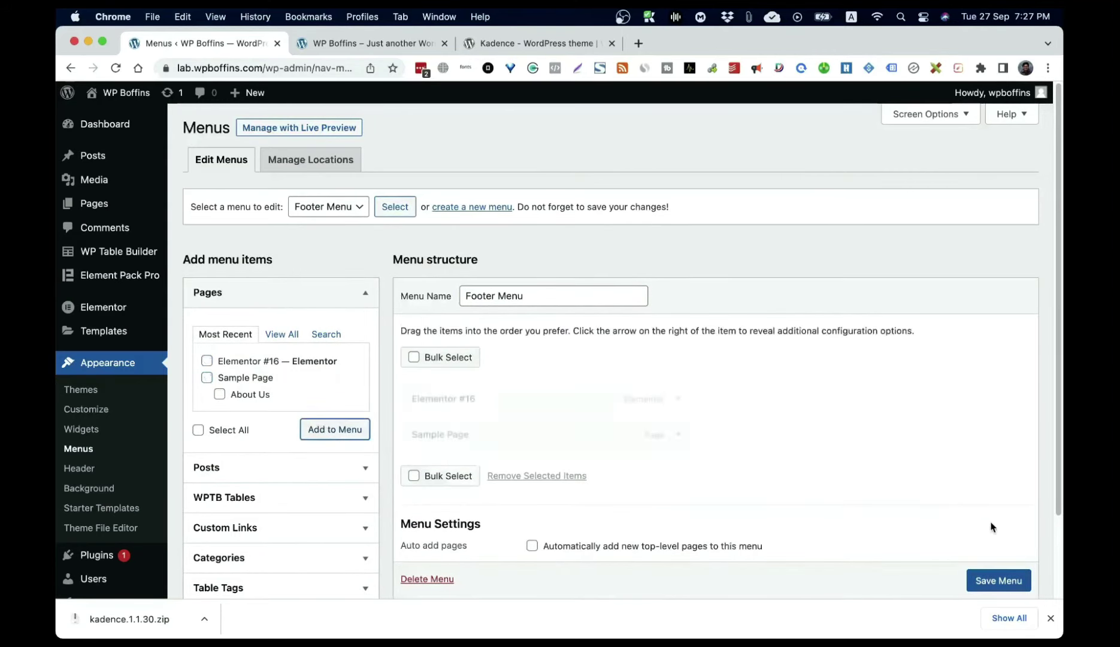
{"action": "scroll", "coordinate": [1004, 583], "scroll_direction": "down", "scroll_amount": 1}
{"action": "left_click", "coordinate": [982, 572]}
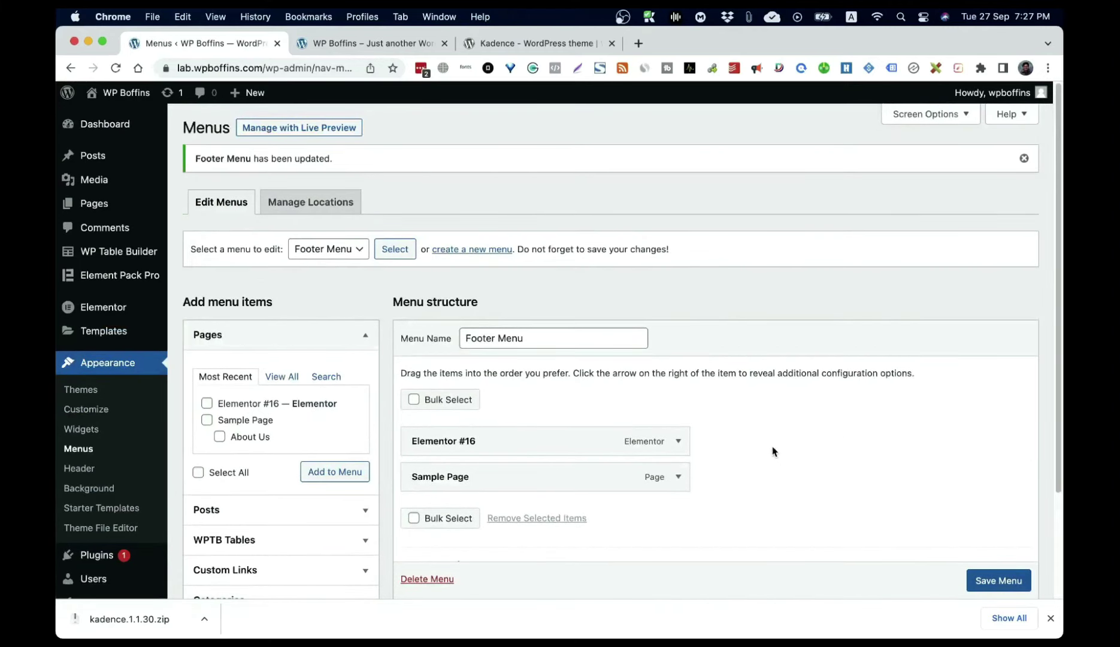
{"action": "left_click", "coordinate": [327, 248]}
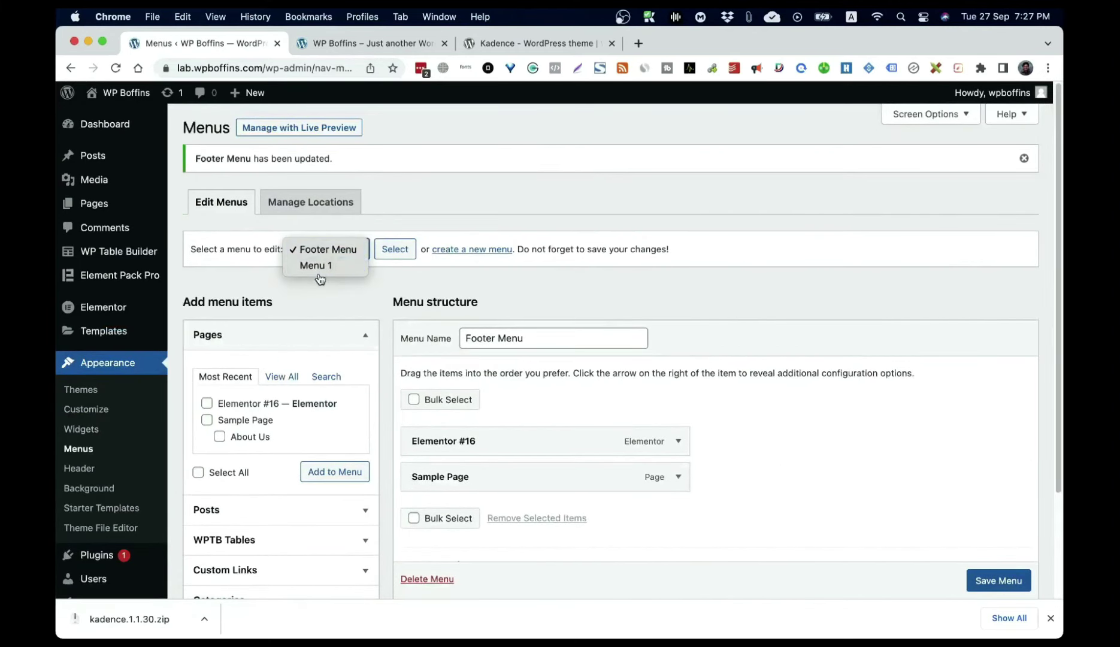
Step: Select Menu 1 in the menu dropdown and load it for editing
{"action": "left_click", "coordinate": [318, 265]}
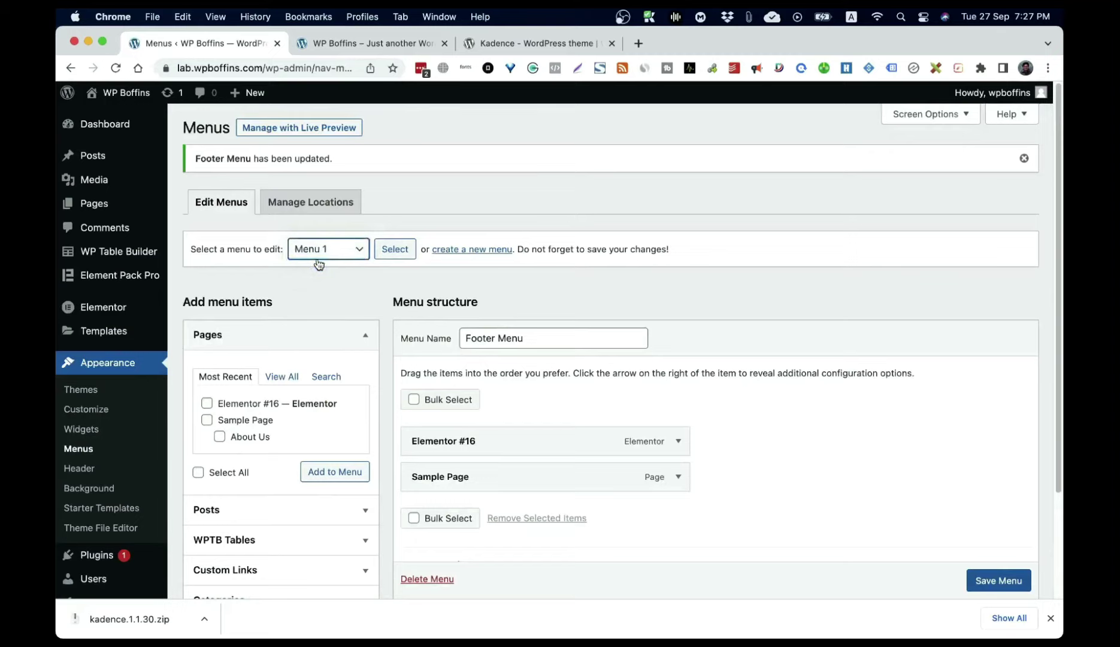
{"action": "left_click", "coordinate": [306, 255]}
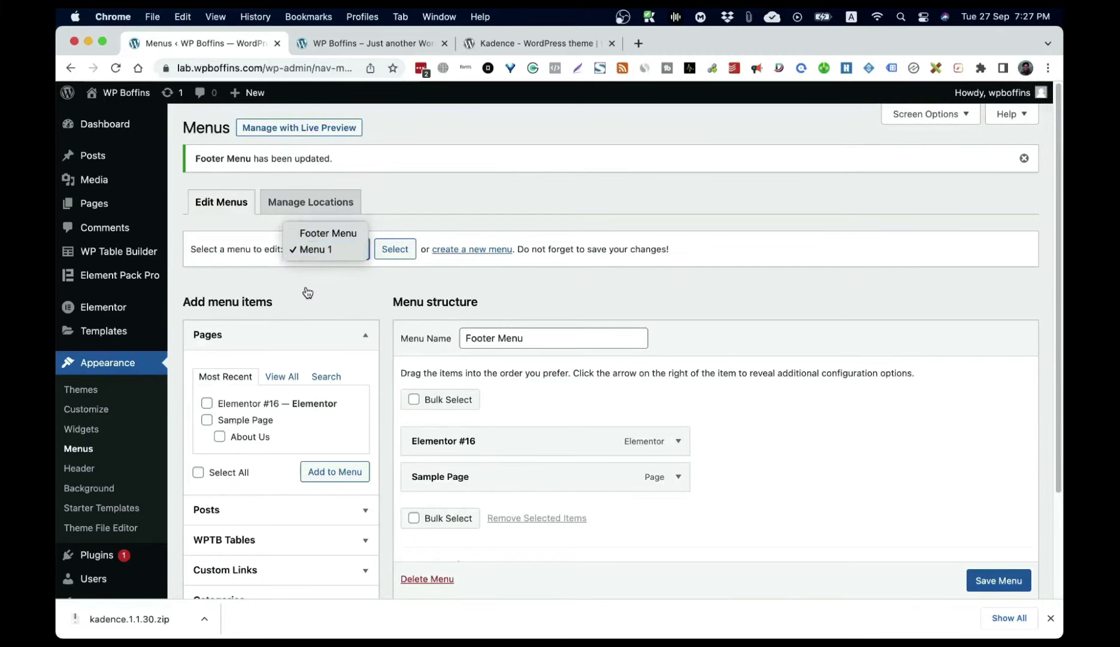
{"action": "left_click", "coordinate": [319, 250]}
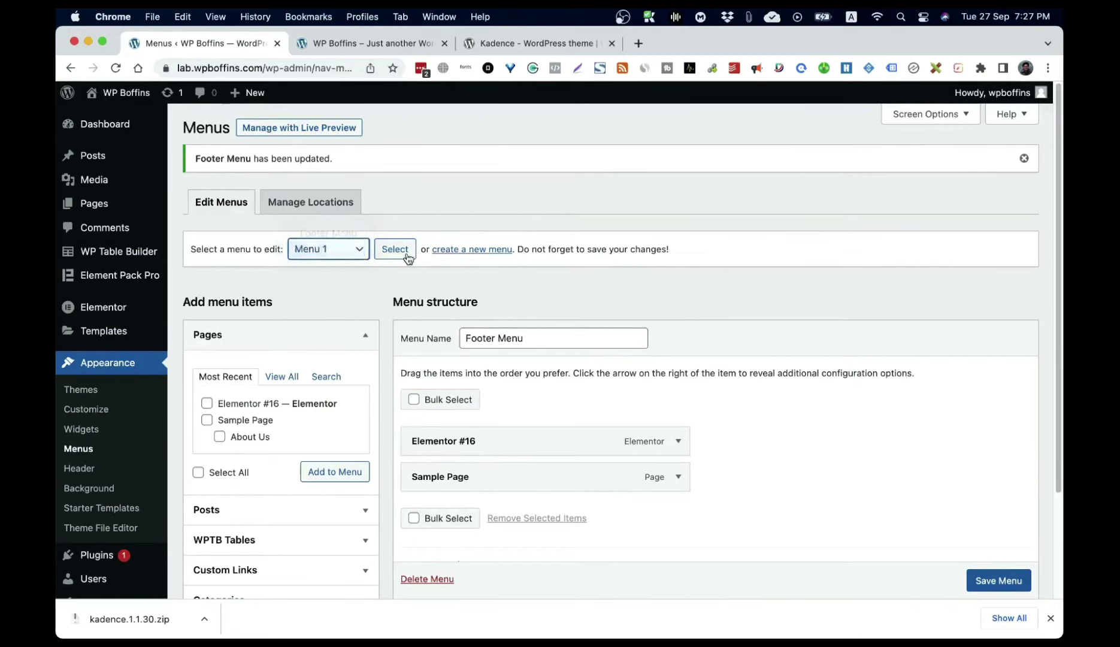
{"action": "left_click", "coordinate": [396, 250]}
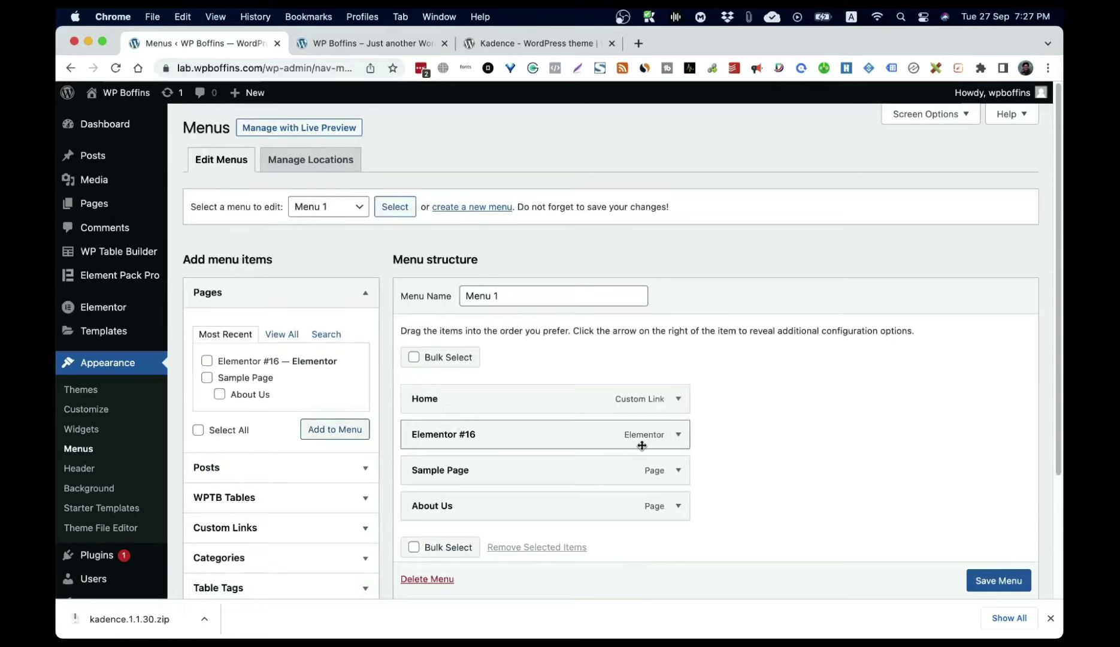
Step: Nest Elementor #16 under Home, Sample Page under it, About Us under that, and save
{"action": "left_click_drag", "start_coordinate": [479, 432], "coordinate": [535, 435]}
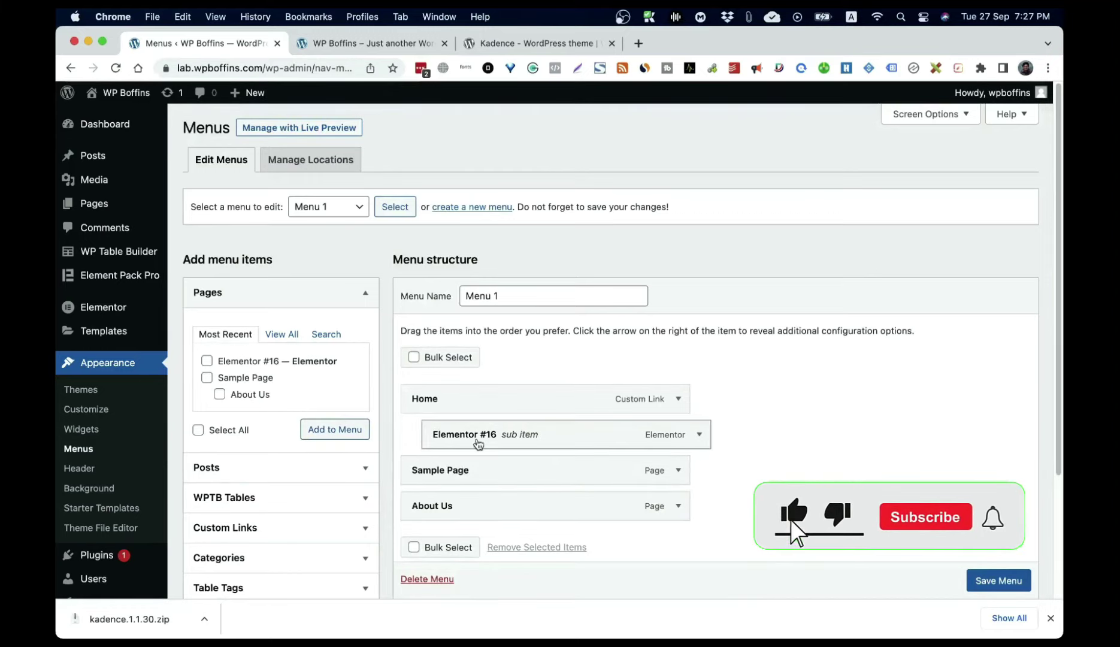
{"action": "left_click_drag", "start_coordinate": [463, 440], "coordinate": [486, 440]}
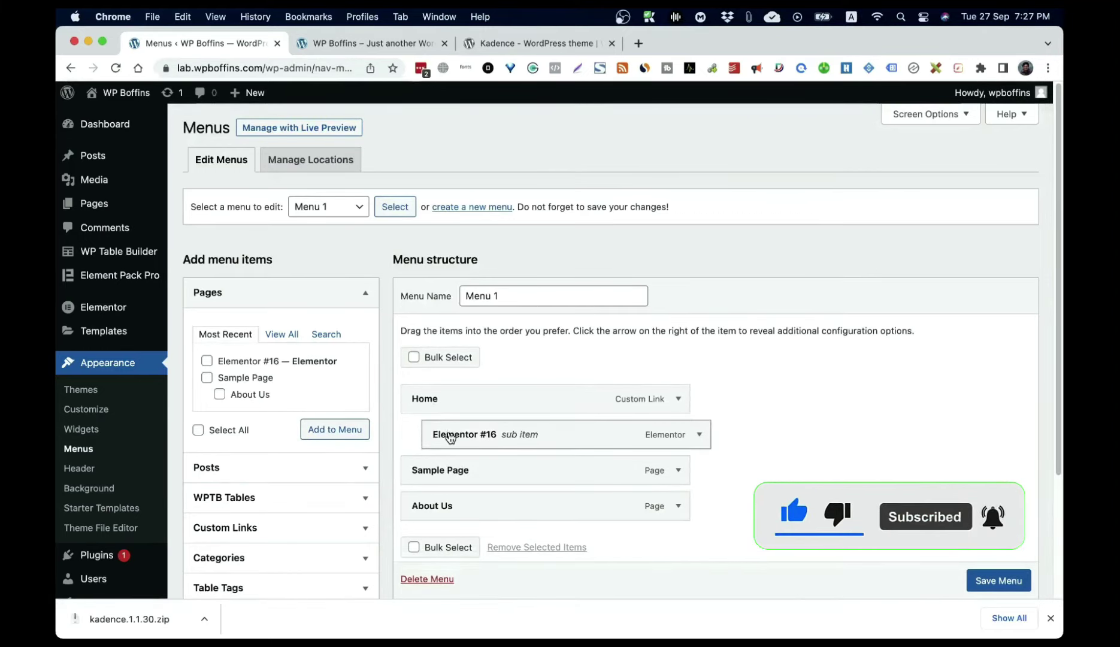
{"action": "left_click_drag", "start_coordinate": [430, 474], "coordinate": [503, 474]}
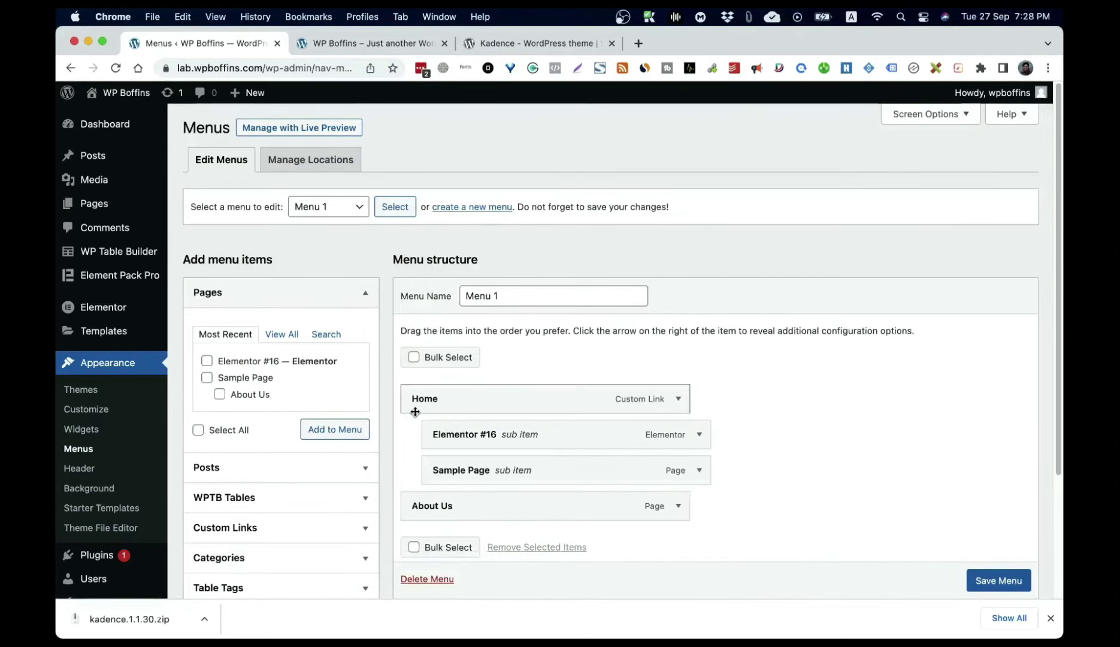
{"action": "left_click_drag", "start_coordinate": [434, 506], "coordinate": [470, 514]}
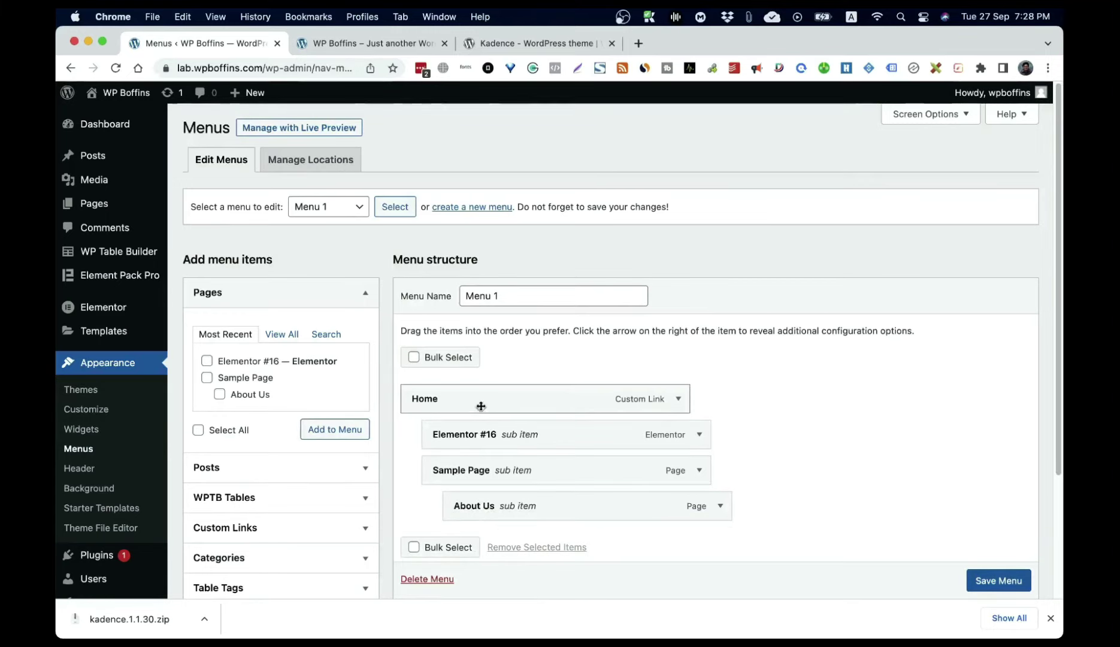
{"action": "left_click", "coordinate": [1012, 582]}
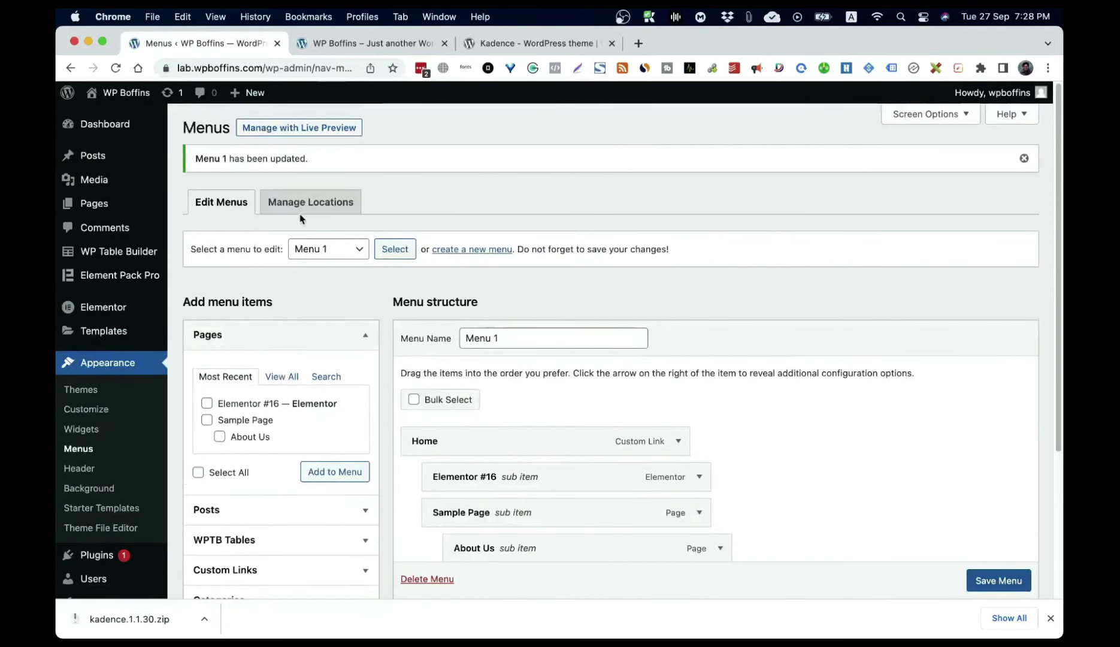
Step: Tick Primary as Menu 1's display location
{"action": "scroll", "coordinate": [776, 313], "scroll_direction": "down", "scroll_amount": 4}
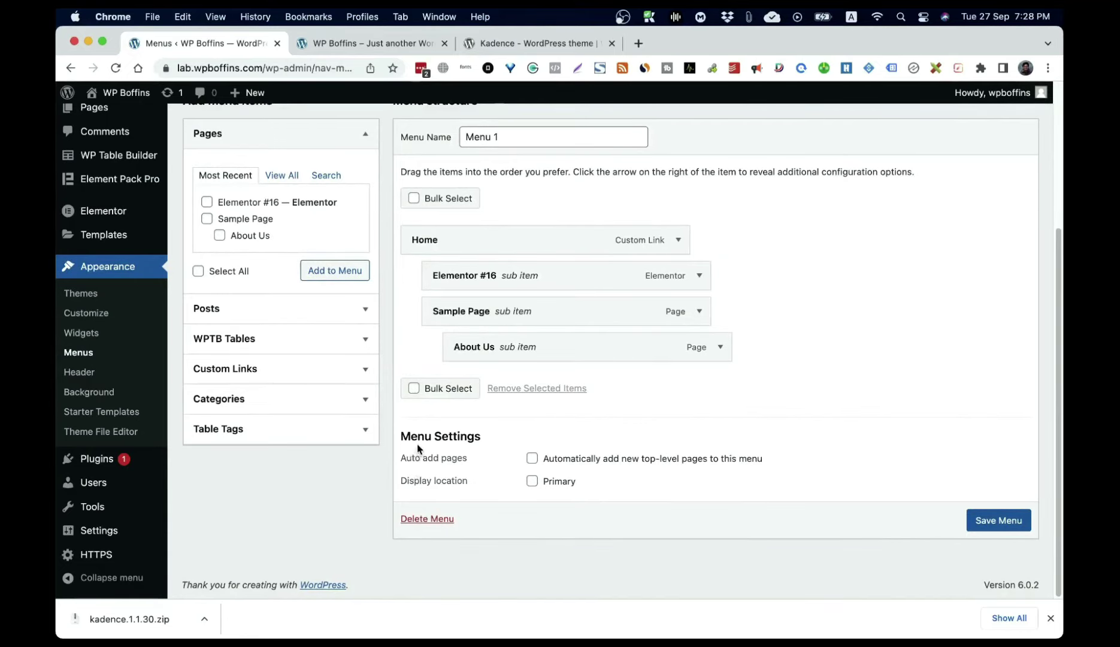
{"action": "left_click", "coordinate": [532, 483]}
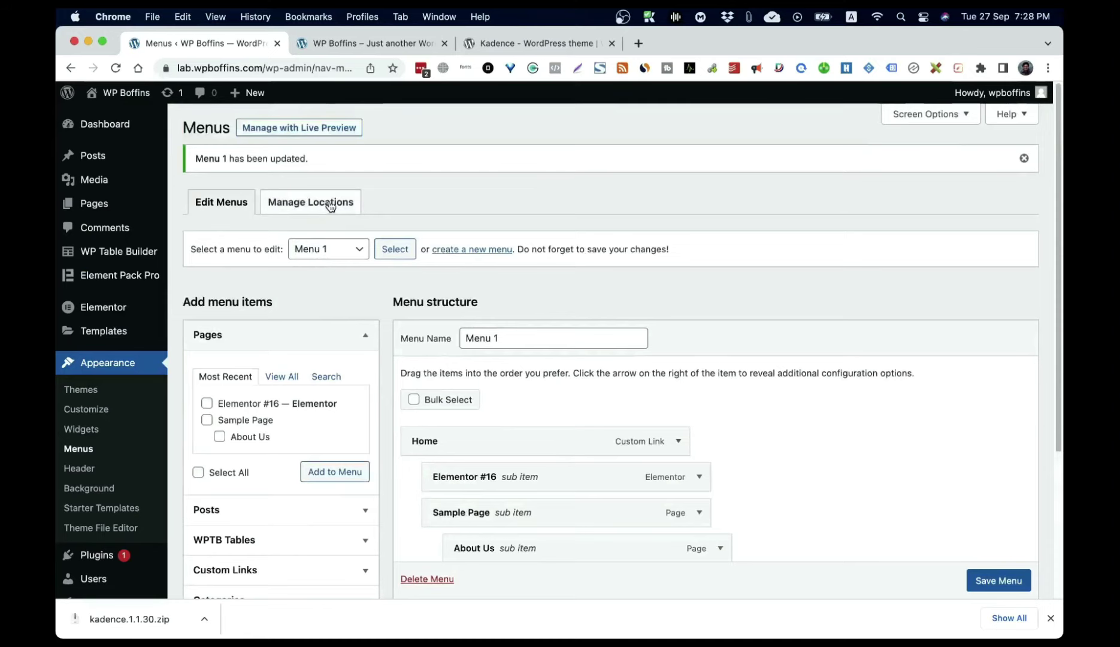
{"action": "left_click", "coordinate": [330, 204]}
{"action": "left_click", "coordinate": [517, 263]}
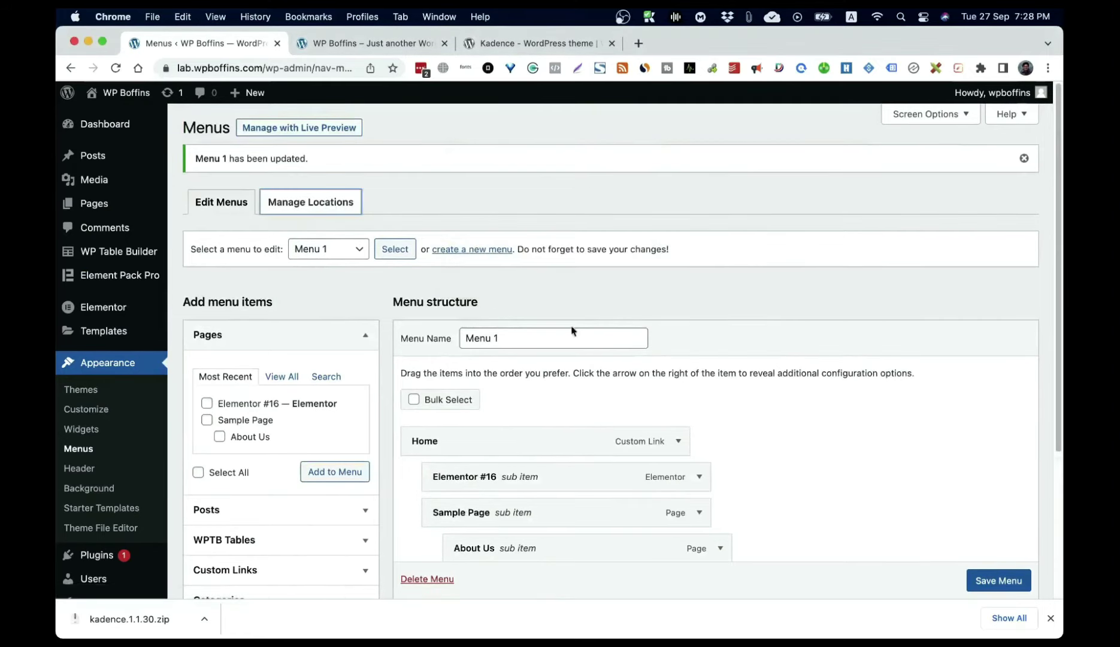
{"action": "left_click", "coordinate": [335, 210]}
{"action": "left_click", "coordinate": [590, 264]}
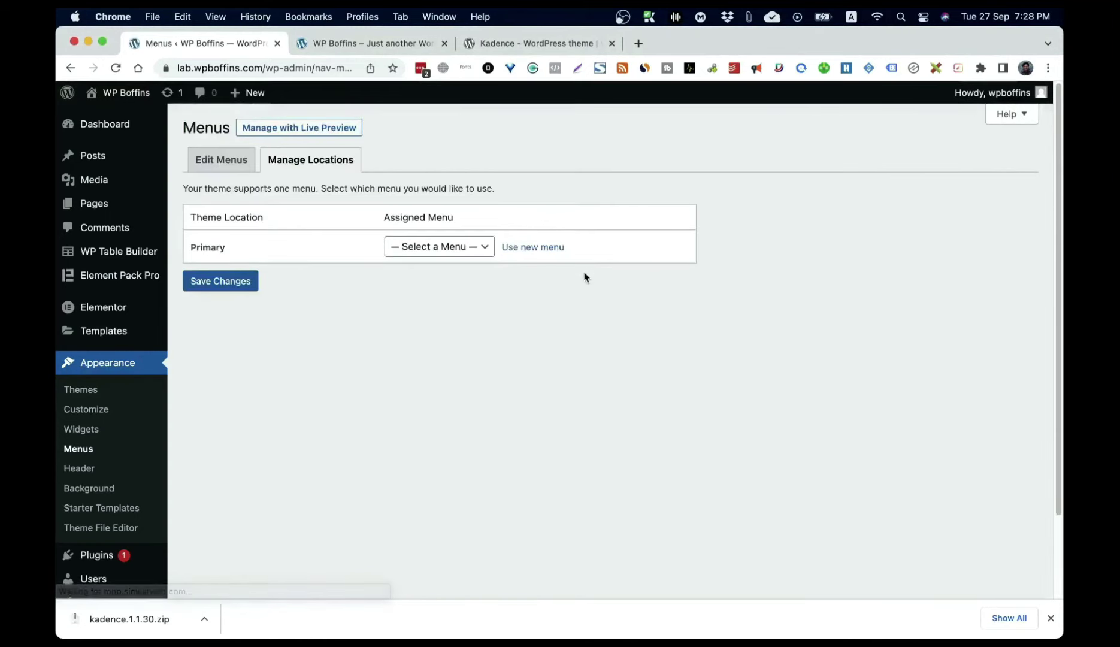
Step: Assign Menu 1 to Primary under Manage Locations, save the changes, and visit the site
{"action": "left_click", "coordinate": [437, 246]}
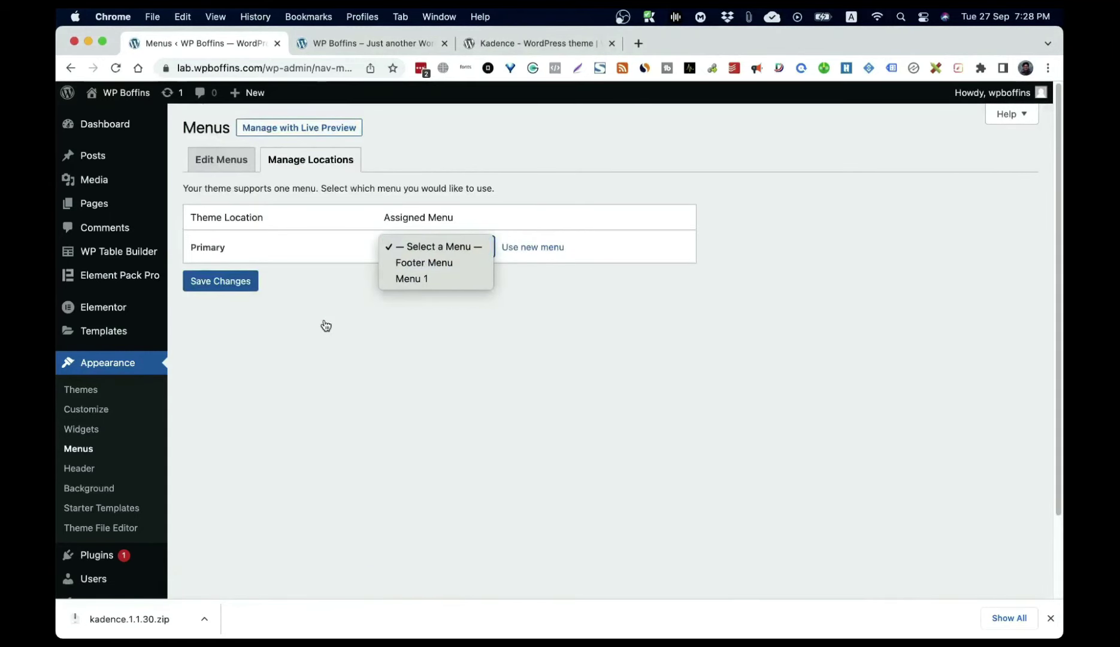
{"action": "left_click", "coordinate": [278, 264]}
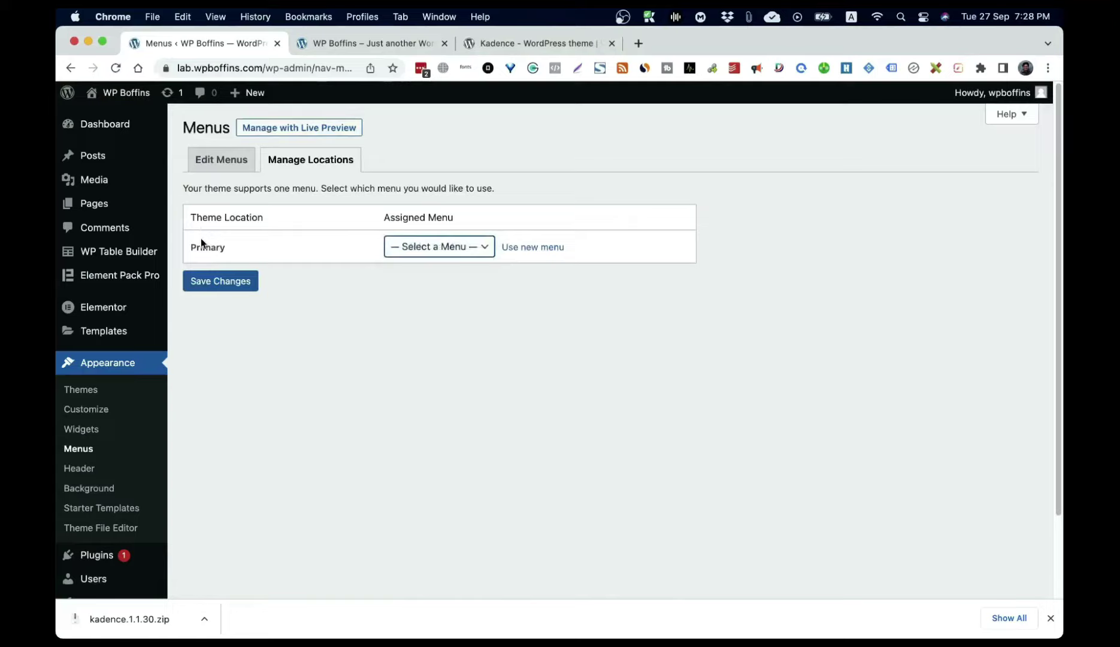
{"action": "left_click", "coordinate": [454, 246]}
{"action": "left_click", "coordinate": [426, 280]}
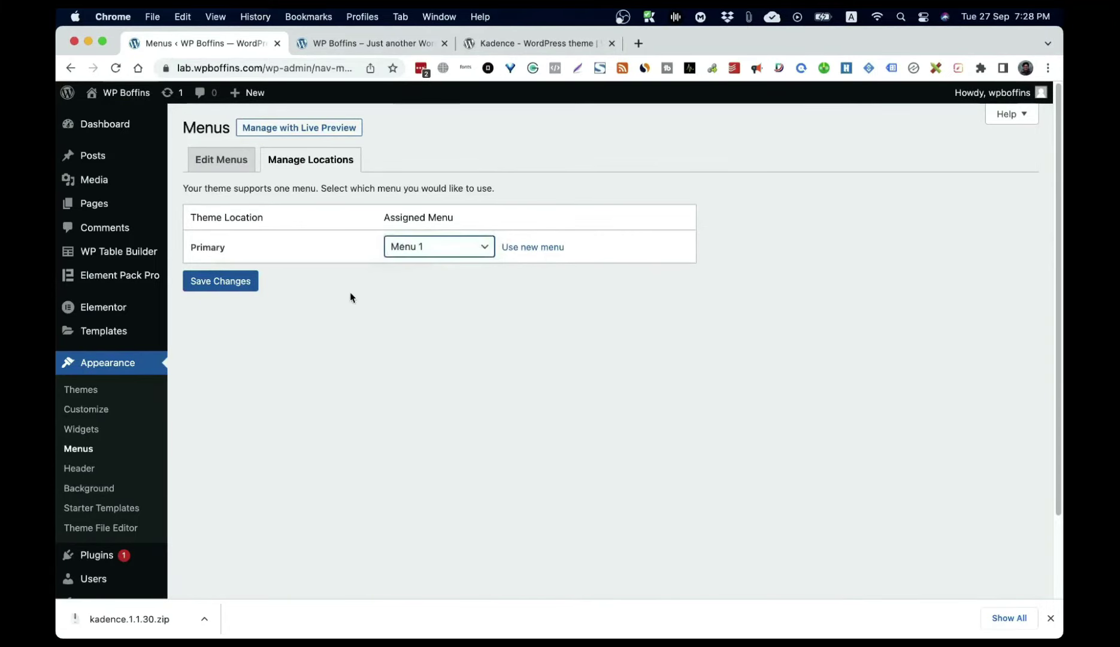
{"action": "left_click", "coordinate": [221, 280]}
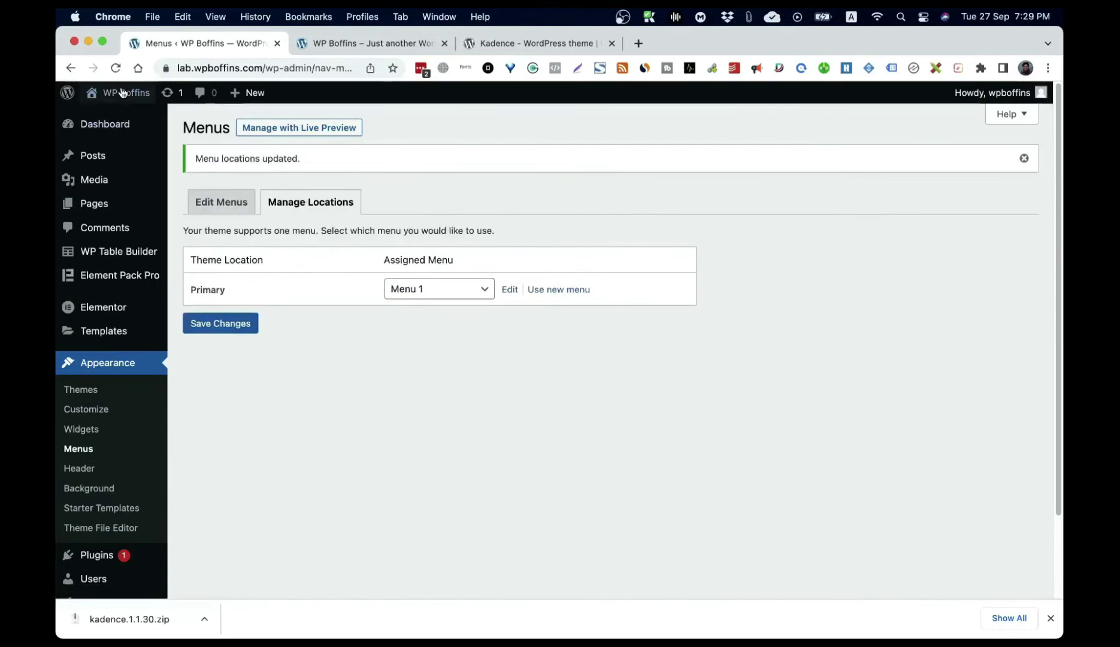
{"action": "left_click", "coordinate": [123, 93]}
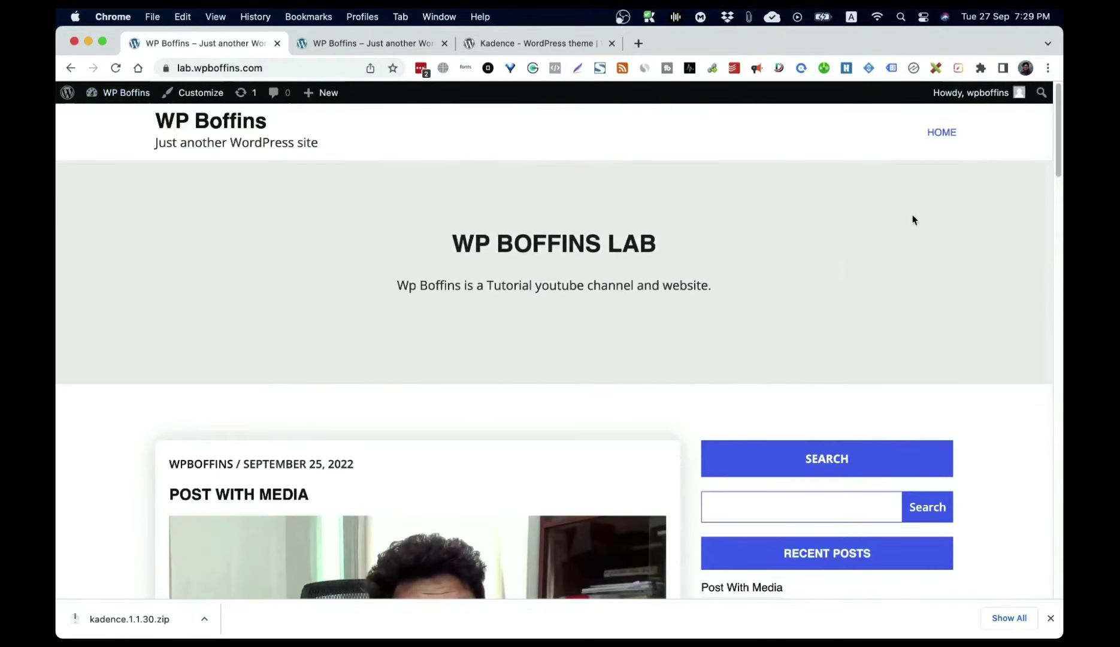
Step: Check the HOME and Sample Page submenus on the live site, then return to Menus
{"action": "mouse_move", "coordinate": [942, 133]}
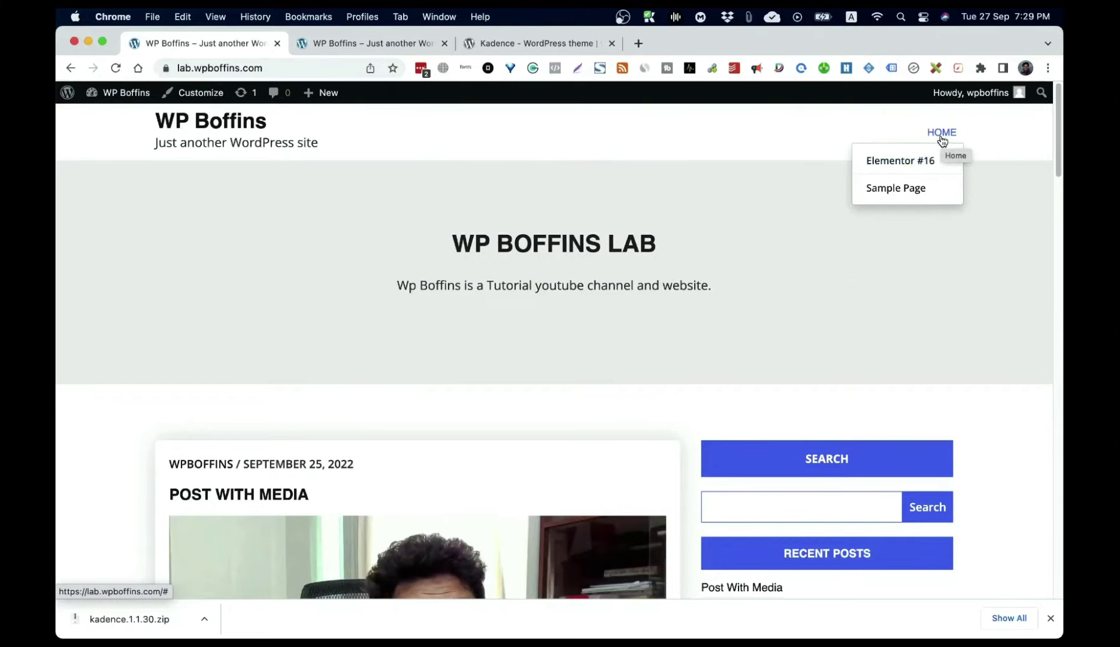
{"action": "mouse_move", "coordinate": [918, 192]}
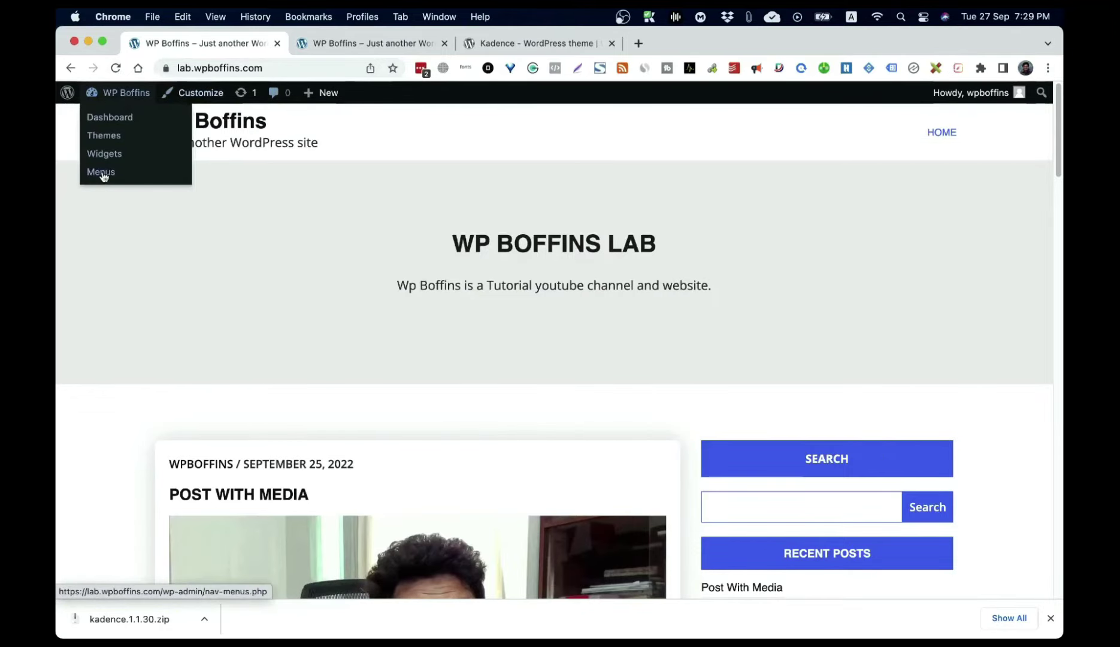
{"action": "left_click", "coordinate": [102, 172]}
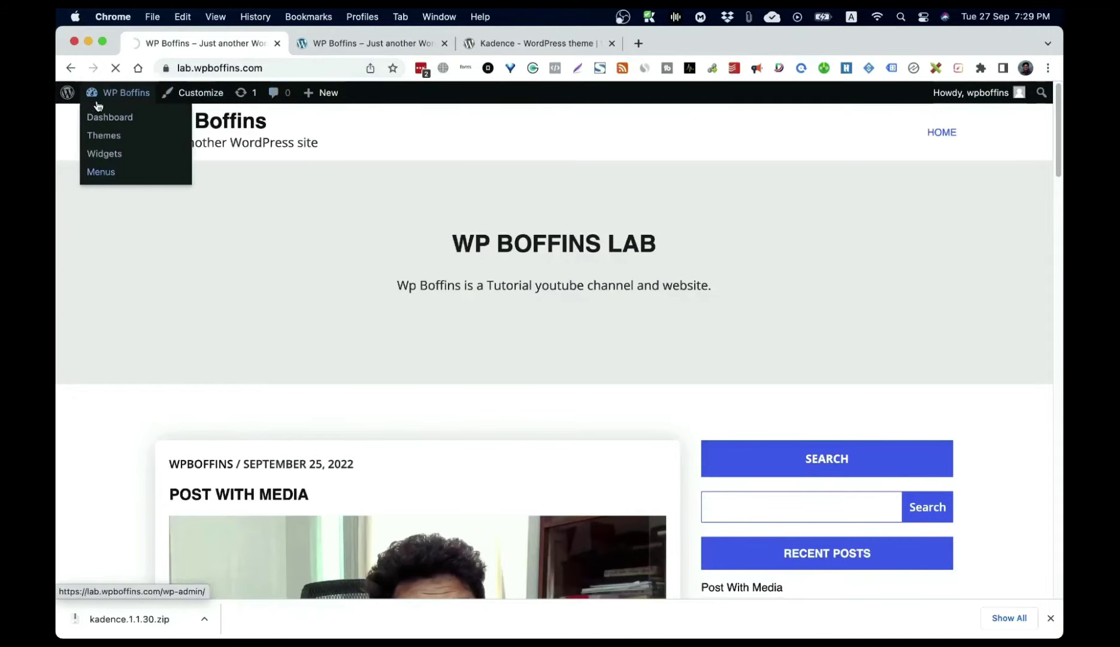
{"action": "scroll", "coordinate": [832, 382], "scroll_direction": "down", "scroll_amount": 5}
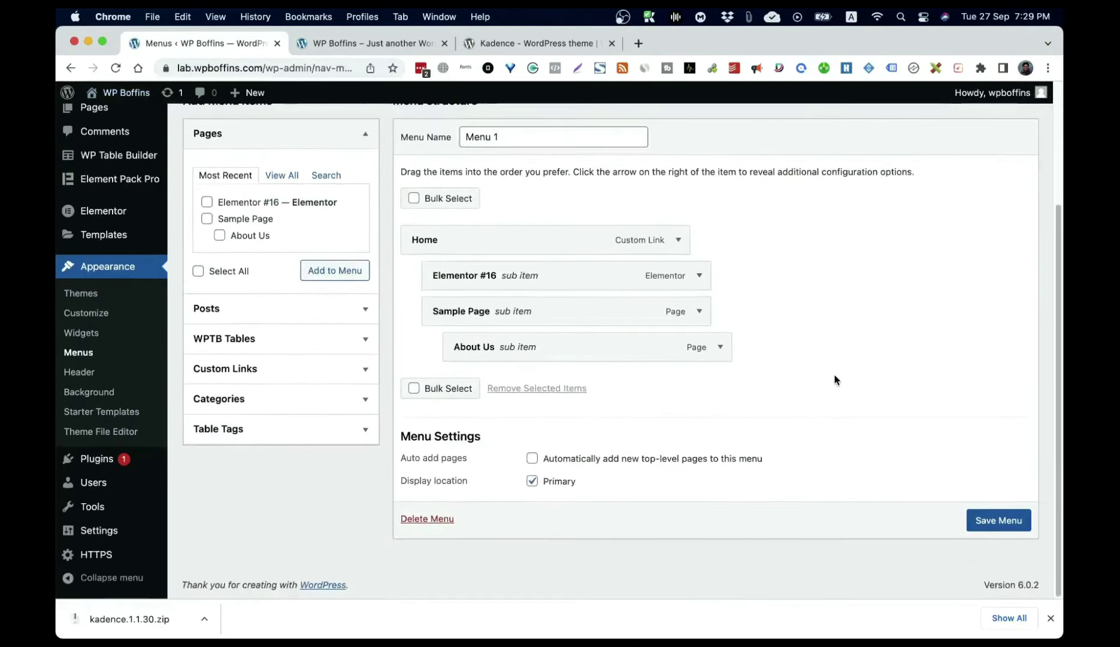
Step: Move Elementor #16, About Us and Sample Page to top level, save Menu 1, and view the header
{"action": "mouse_move", "coordinate": [473, 284]}
{"action": "left_mouse_down"}
{"action": "mouse_move", "coordinate": [453, 280]}
{"action": "mouse_move", "coordinate": [453, 290]}
{"action": "left_mouse_up"}
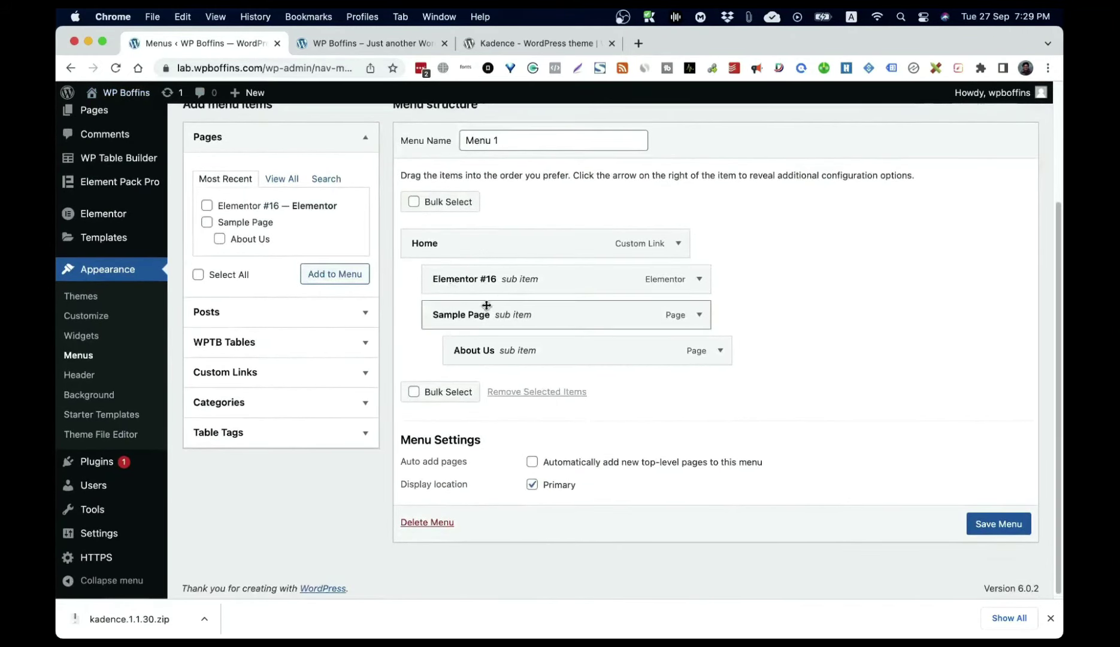
{"action": "mouse_move", "coordinate": [485, 340]}
{"action": "left_mouse_down"}
{"action": "mouse_move", "coordinate": [455, 357]}
{"action": "mouse_move", "coordinate": [470, 354]}
{"action": "left_mouse_up"}
{"action": "left_click_drag", "start_coordinate": [497, 318], "coordinate": [479, 282]}
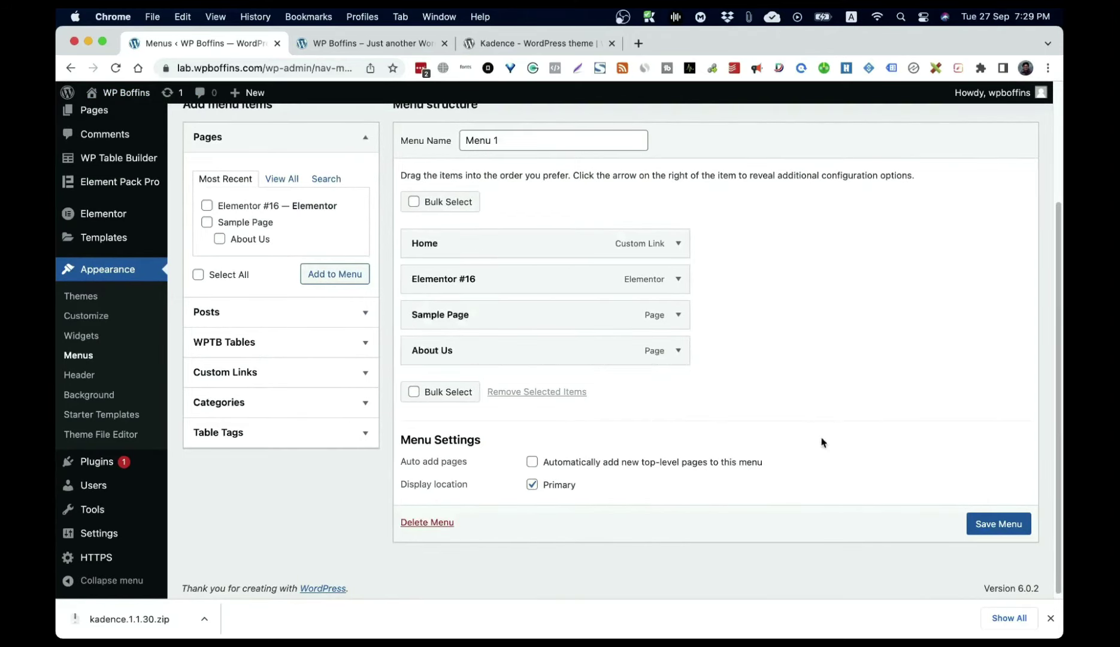
{"action": "left_click", "coordinate": [996, 521]}
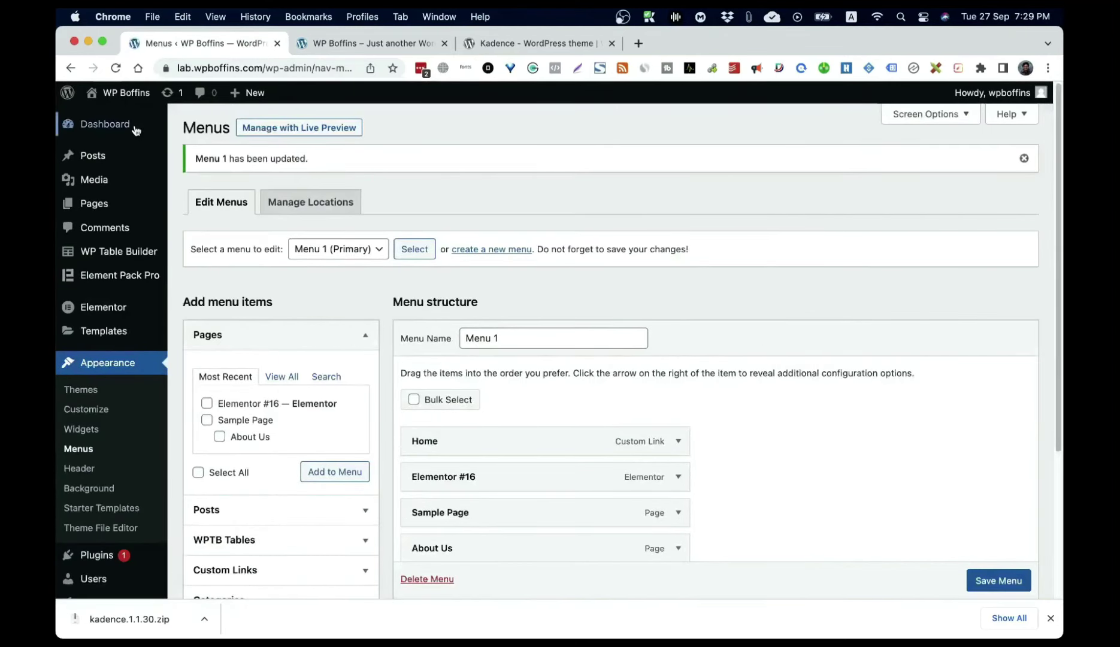
{"action": "left_click", "coordinate": [127, 95]}
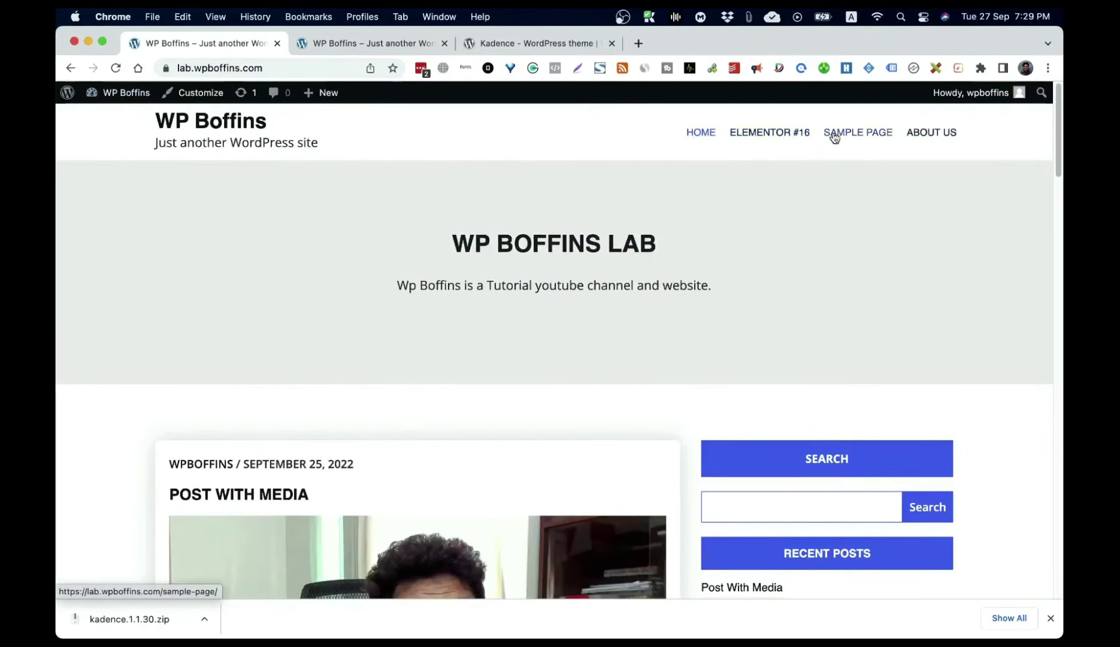
{"action": "left_click", "coordinate": [134, 96]}
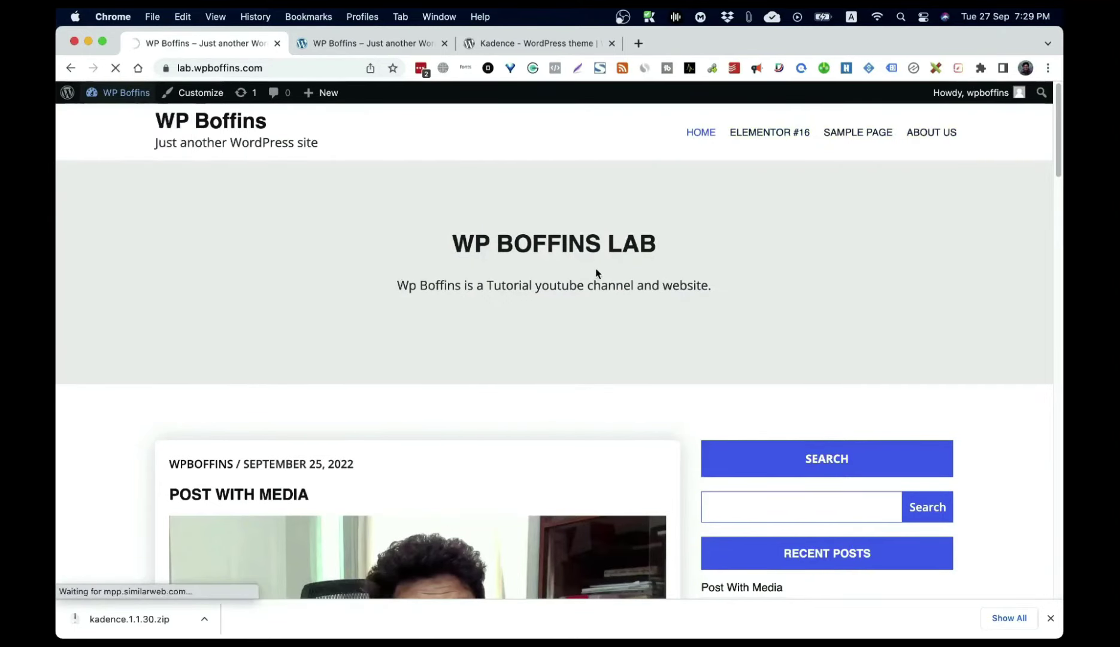
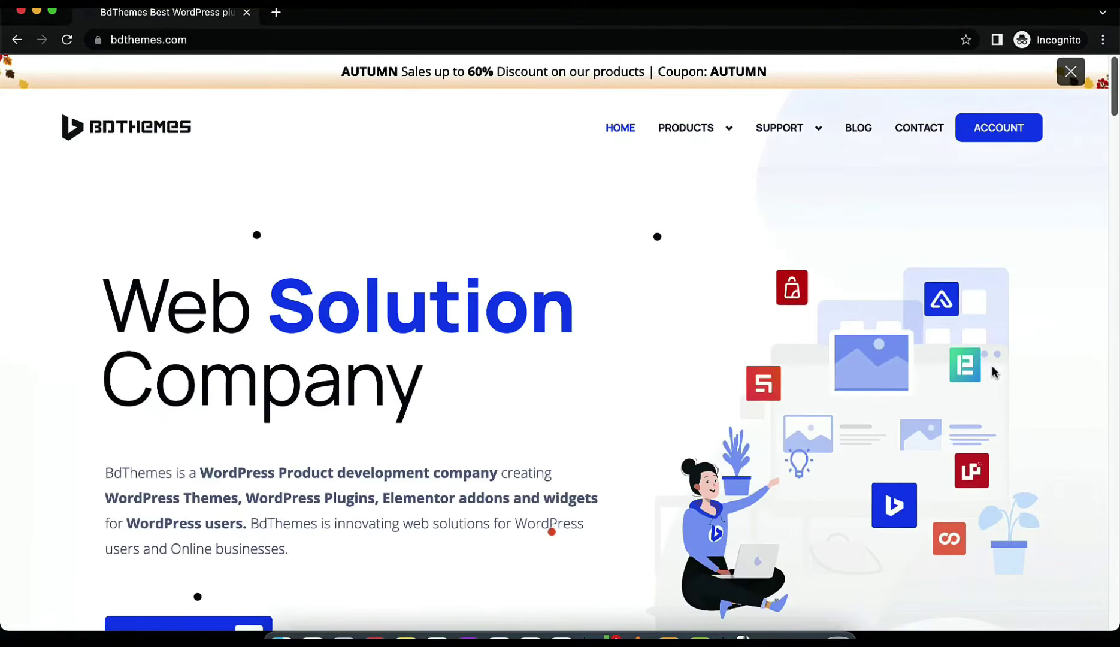
Step: Open BdThemes' Explore All Products page and scroll through the product cards
{"action": "mouse_move", "coordinate": [701, 141]}
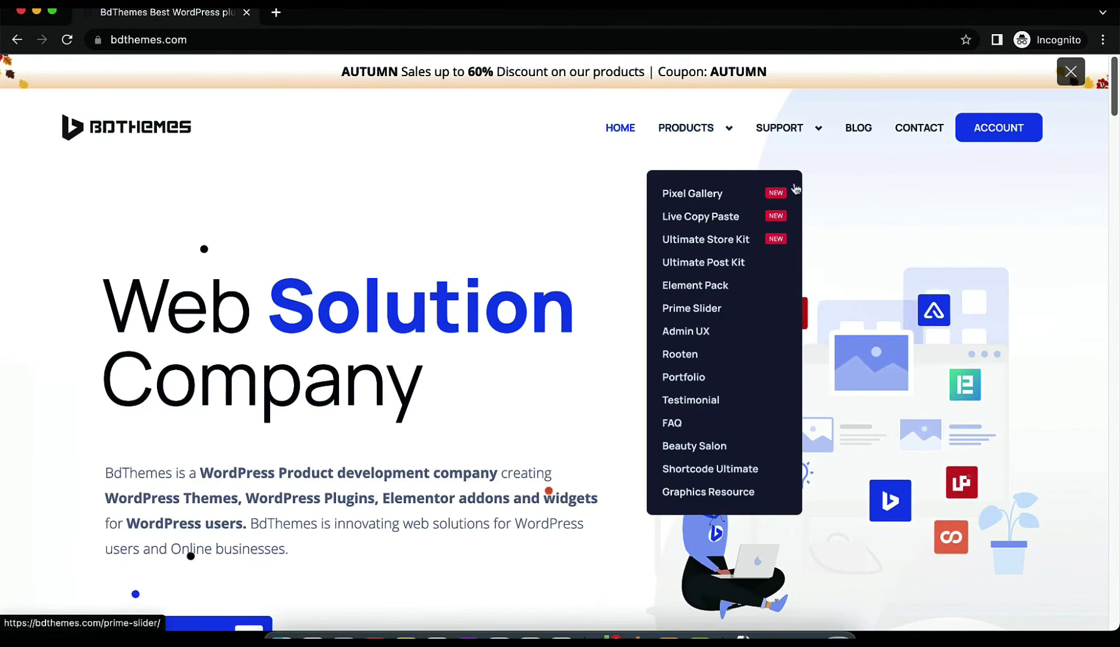
{"action": "left_click", "coordinate": [717, 123]}
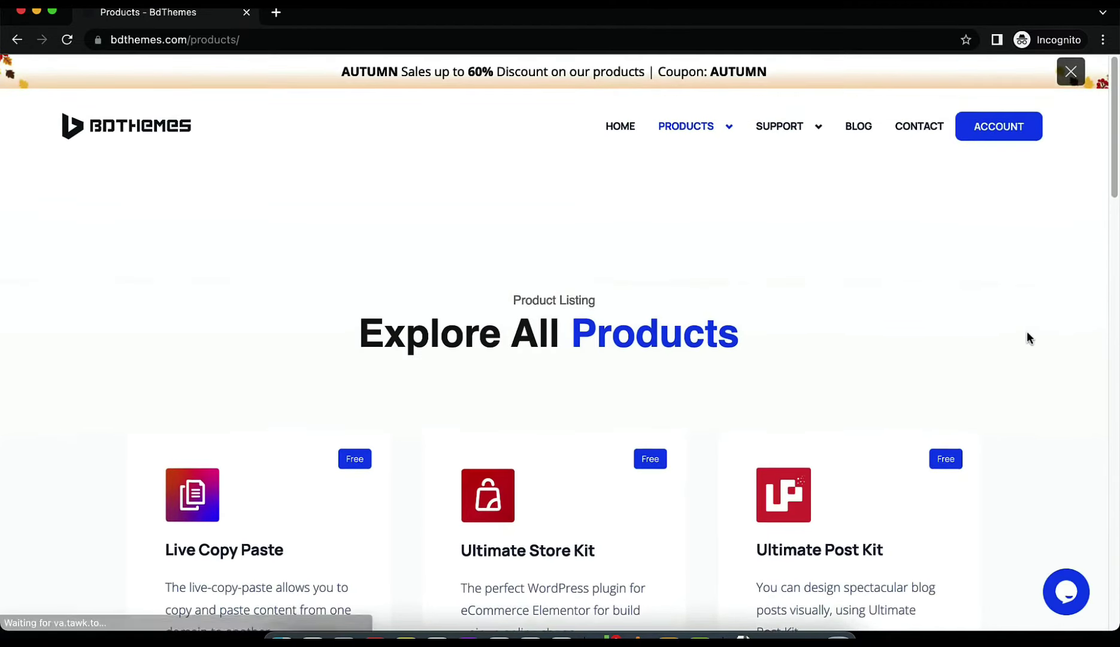
{"action": "scroll", "coordinate": [1026, 339], "scroll_direction": "down", "scroll_amount": 15}
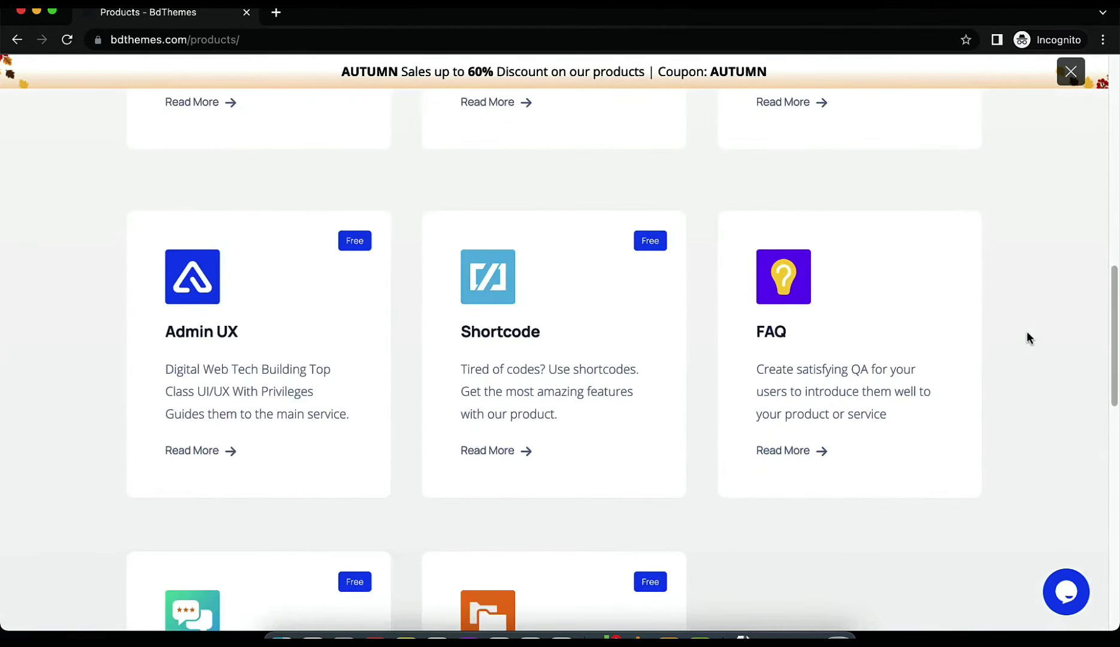
{"action": "scroll", "coordinate": [1027, 338], "scroll_direction": "down", "scroll_amount": 15}
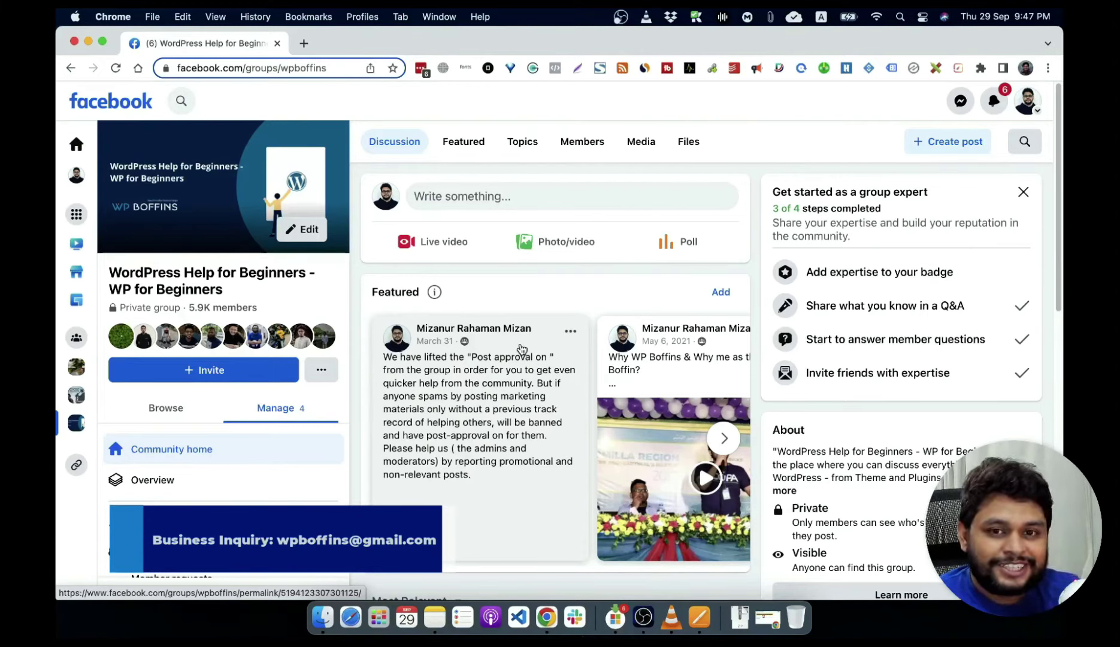
Step: Go to lab.wpboffins.com from the address bar to reach its WordPress admin Dashboard
{"action": "left_click", "coordinate": [241, 66]}
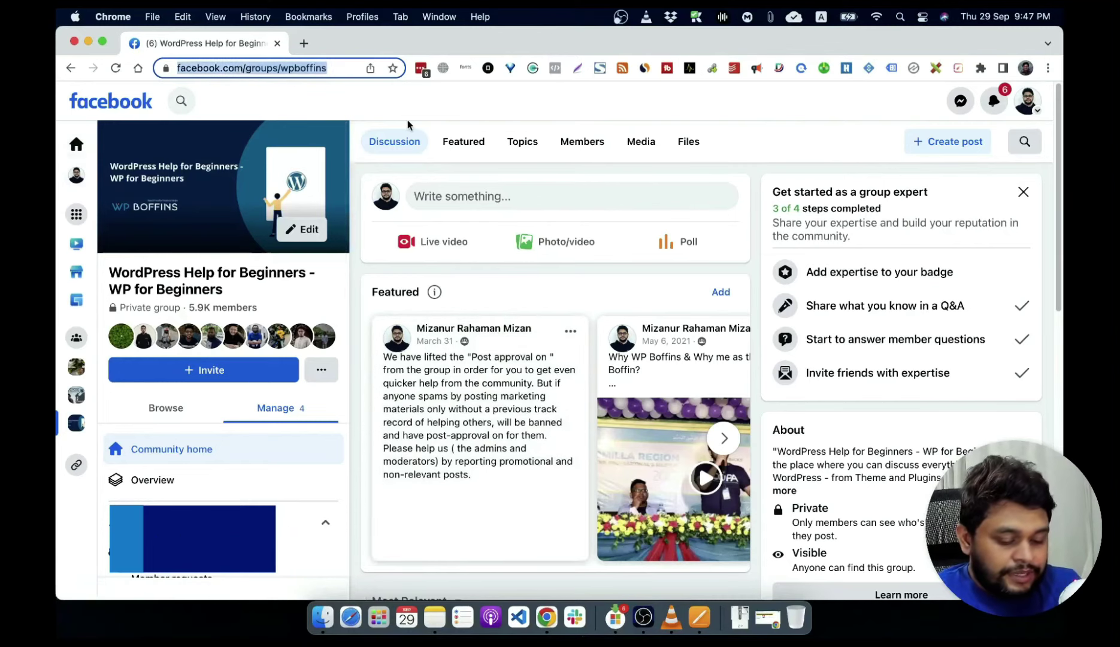
{"action": "type", "text": "lab"}
{"action": "key", "text": "Return"}
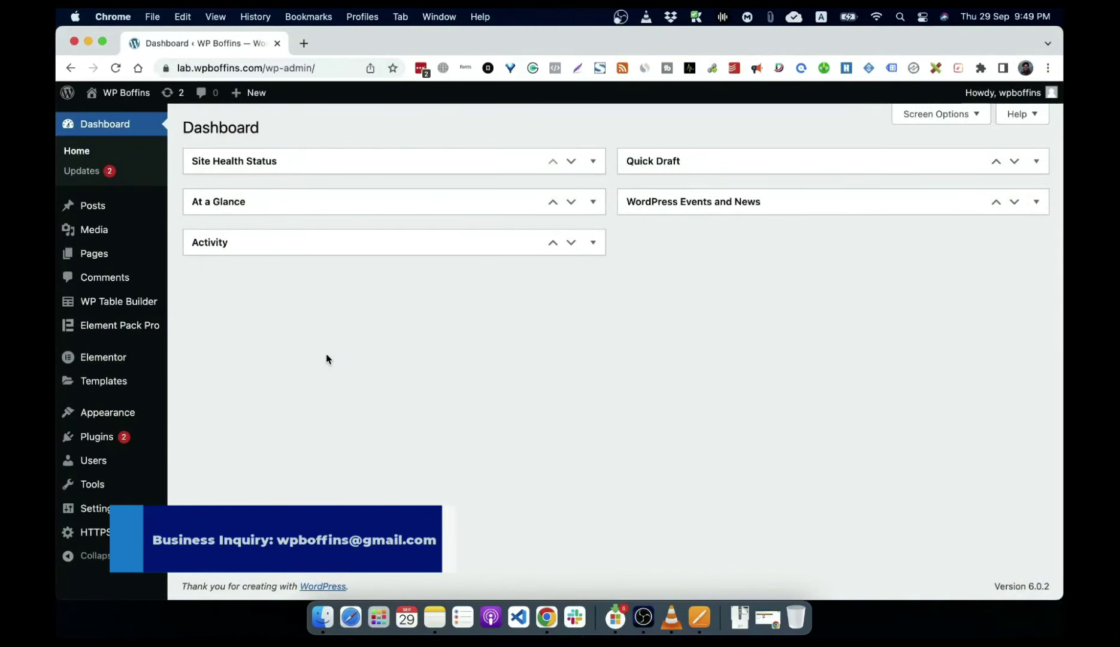
Step: Show the Plugins flyout with Installed Plugins, Add New and Plugin File Editor
{"action": "mouse_move", "coordinate": [72, 440]}
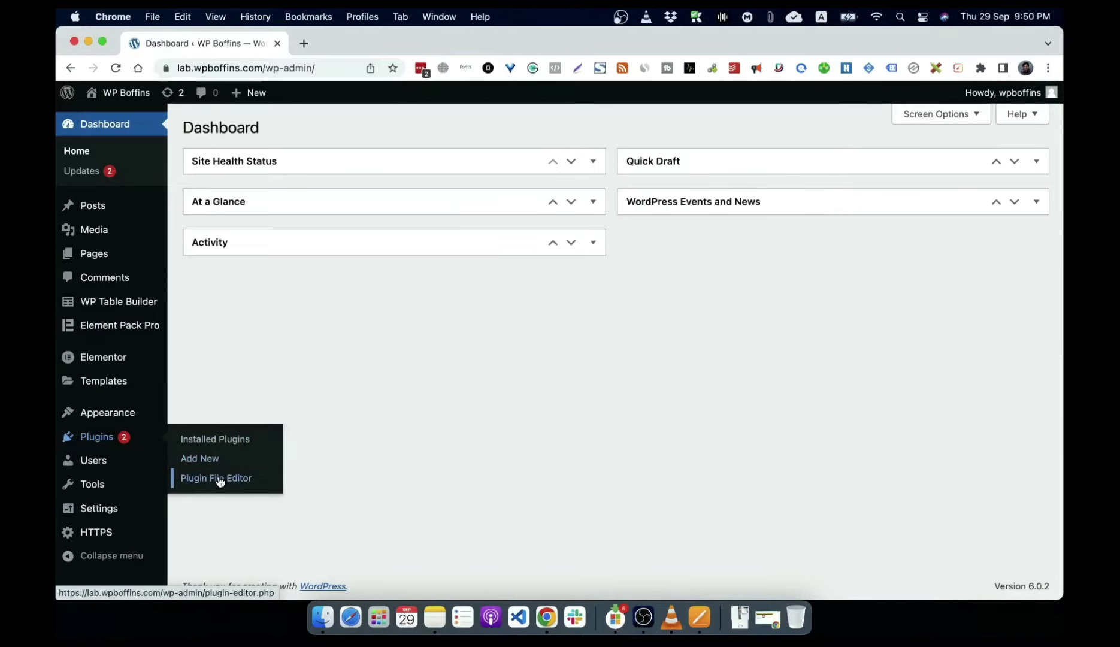
Step: Scroll through the 15 installed plugins, then go to Add Plugins' Featured listing
{"action": "left_click", "coordinate": [223, 441]}
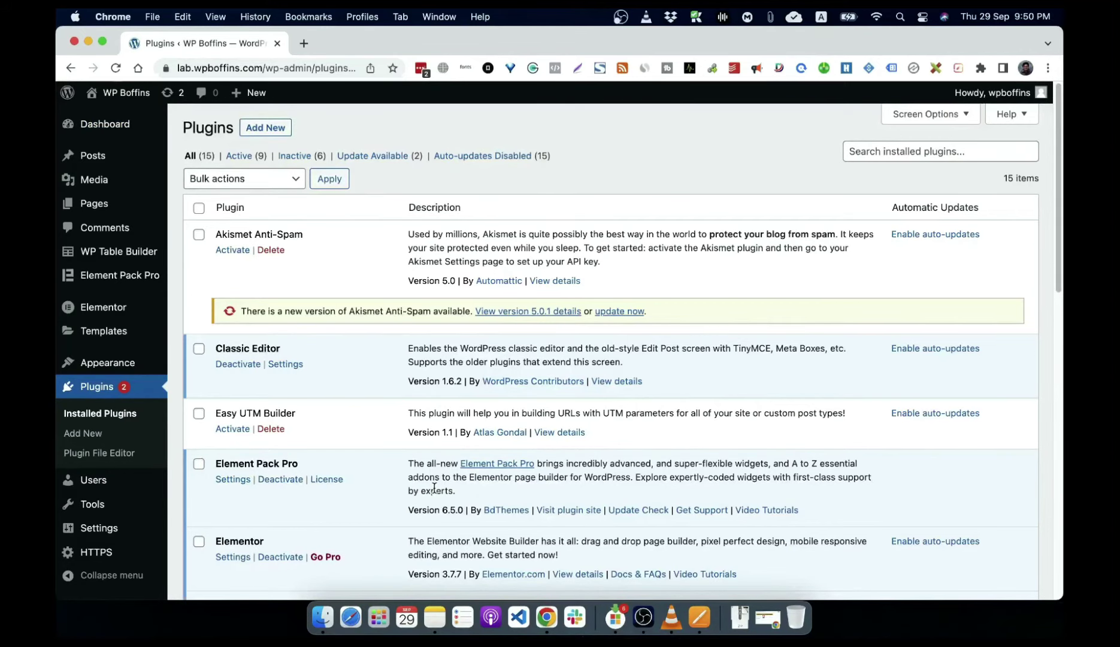
{"action": "scroll", "coordinate": [374, 422], "scroll_direction": "down", "scroll_amount": 3}
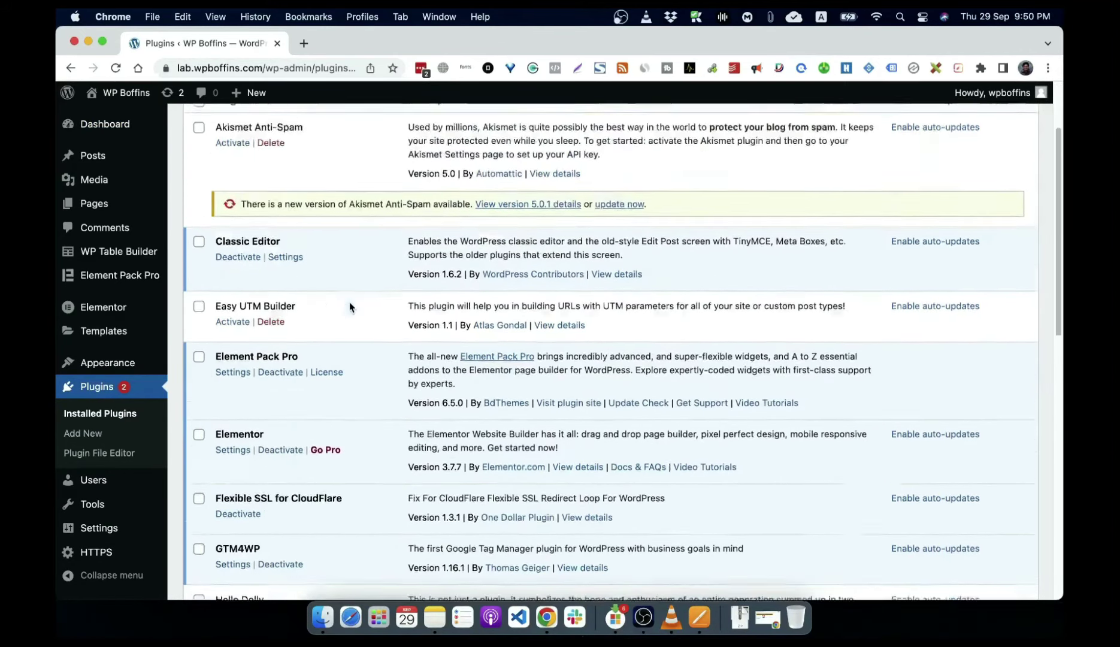
{"action": "scroll", "coordinate": [349, 302], "scroll_direction": "up", "scroll_amount": 3}
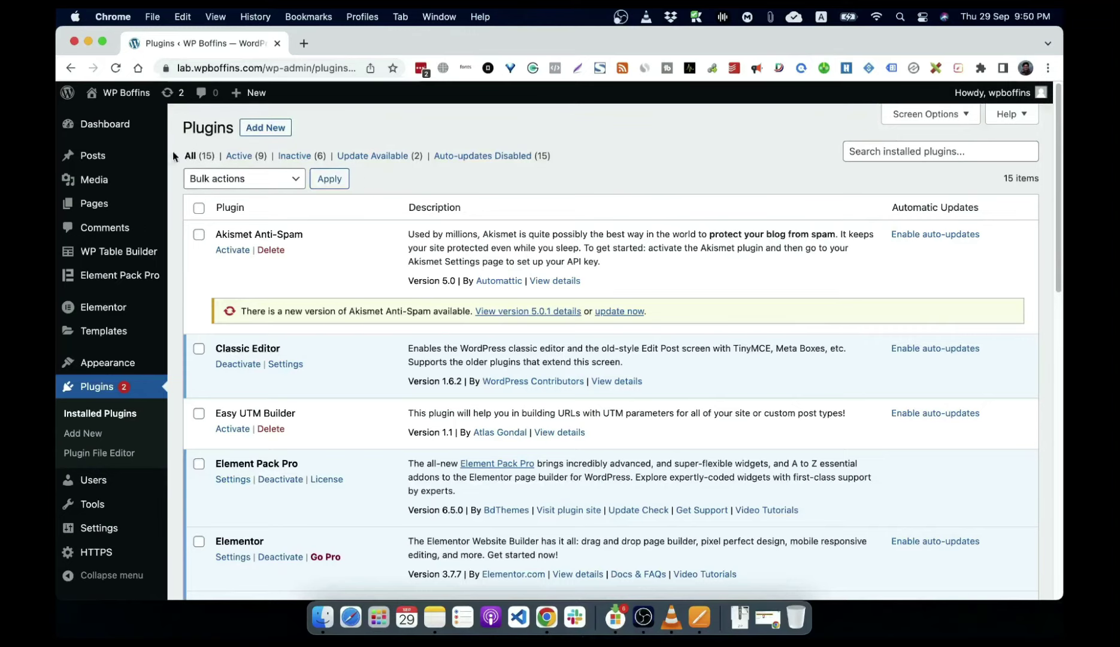
{"action": "mouse_move", "coordinate": [202, 159]}
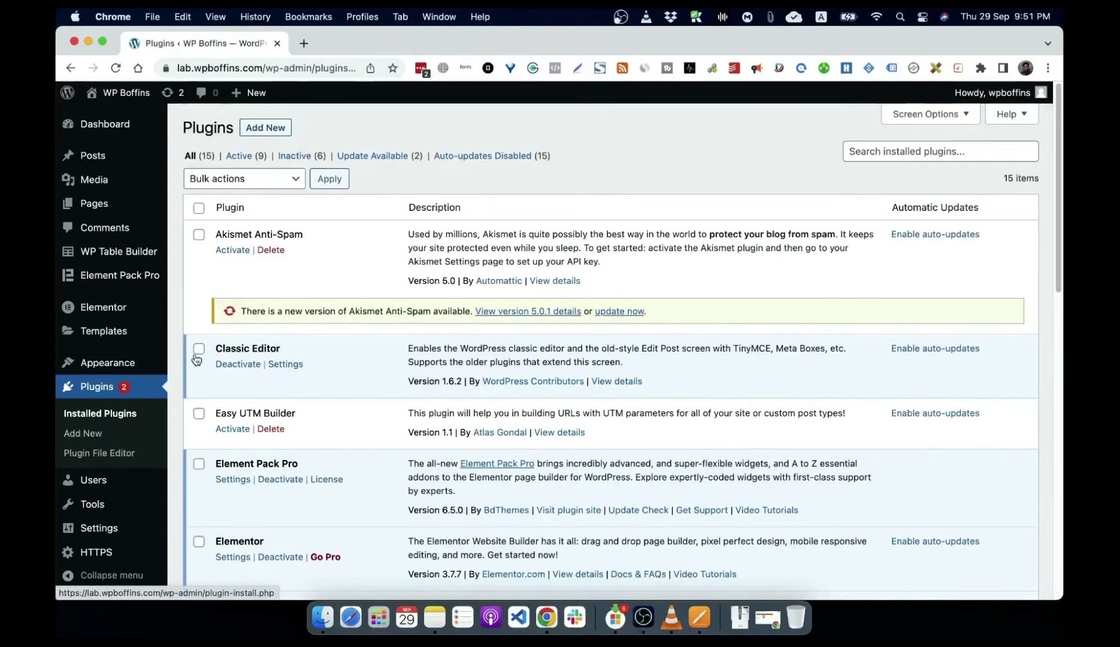
{"action": "left_click", "coordinate": [91, 438]}
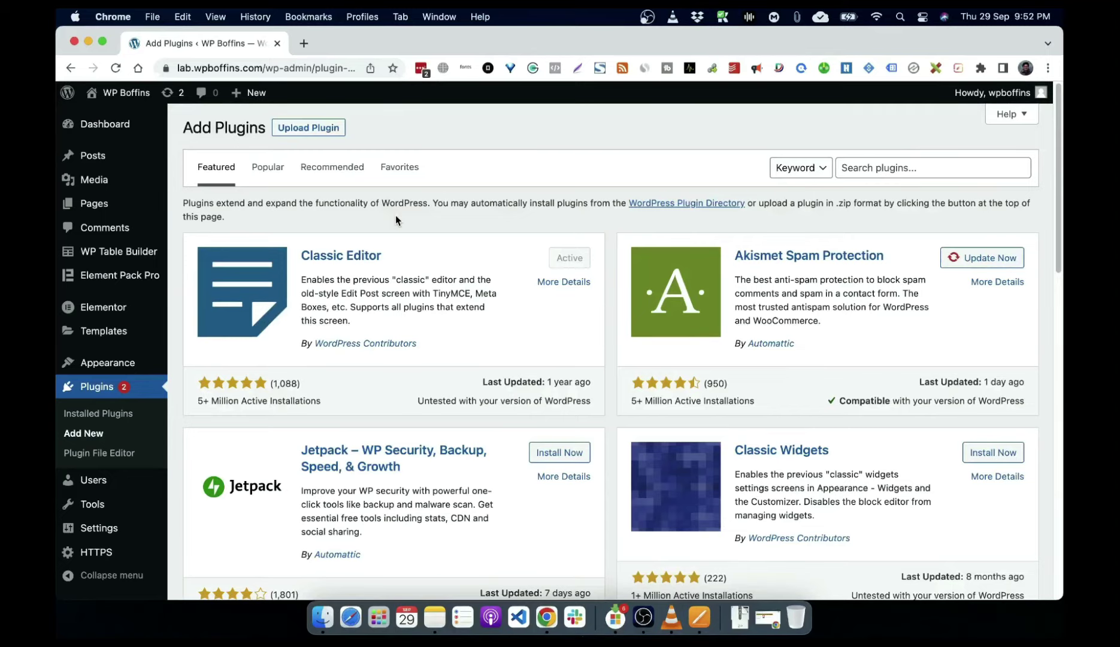
Step: Scroll the Featured and Popular plugin lists, then switch to the Recommended tab's 10 suggestions
{"action": "scroll", "coordinate": [396, 217], "scroll_direction": "down", "scroll_amount": 15}
{"action": "scroll", "coordinate": [379, 239], "scroll_direction": "up", "scroll_amount": 12}
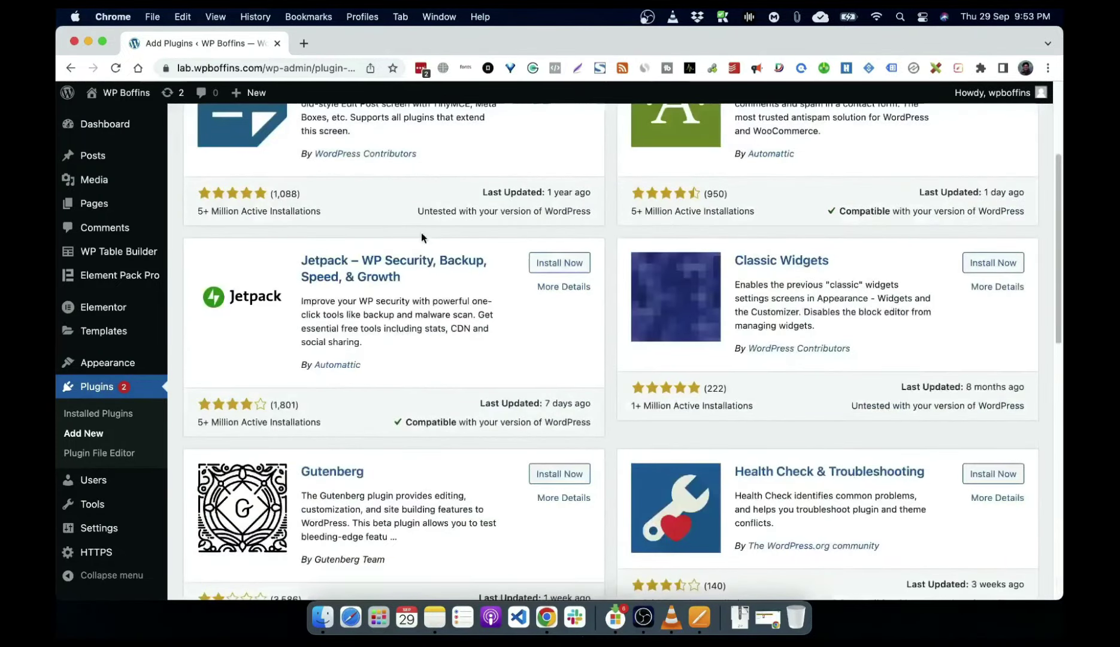
{"action": "scroll", "coordinate": [530, 272], "scroll_direction": "up", "scroll_amount": 3}
{"action": "left_click", "coordinate": [267, 173]}
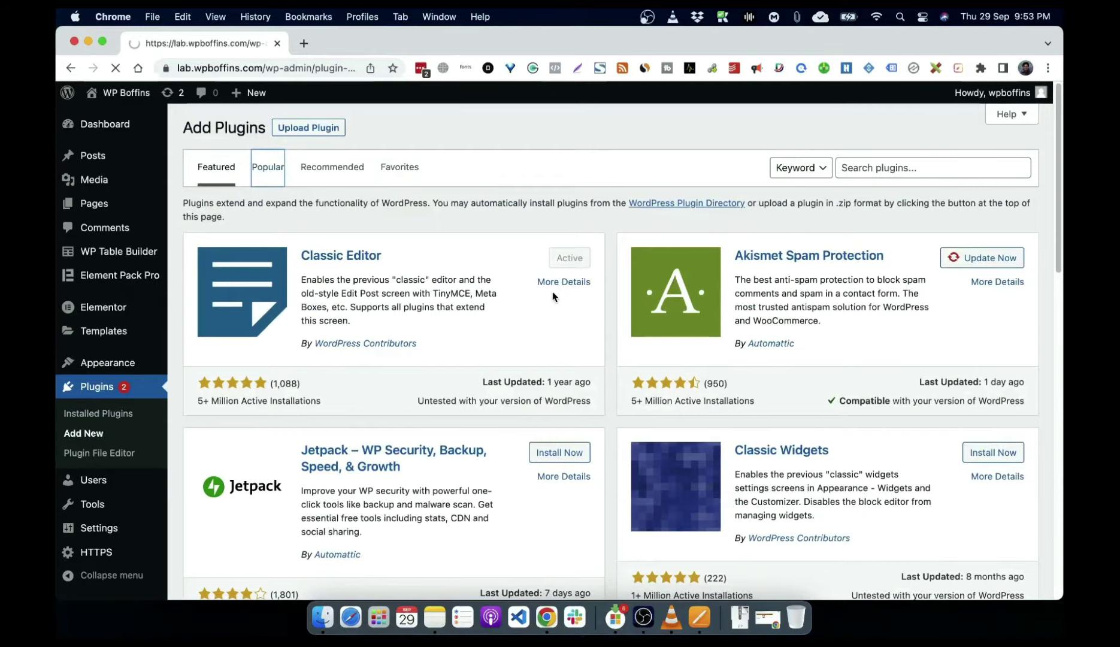
{"action": "scroll", "coordinate": [598, 365], "scroll_direction": "down", "scroll_amount": 15}
{"action": "scroll", "coordinate": [600, 370], "scroll_direction": "down", "scroll_amount": 20}
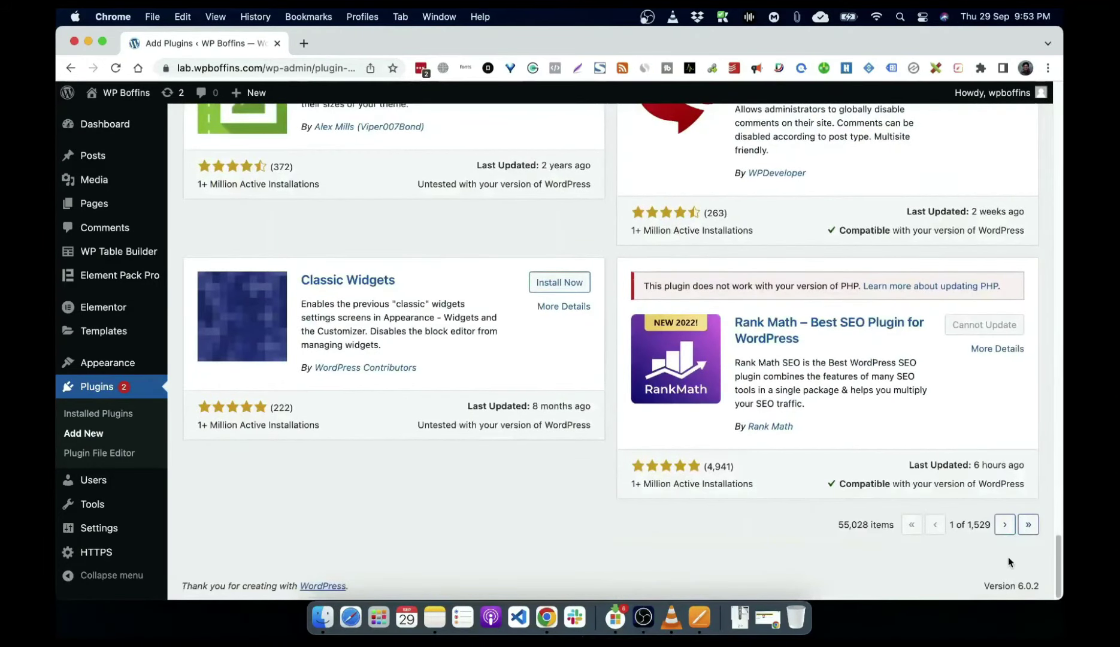
{"action": "scroll", "coordinate": [664, 428], "scroll_direction": "up", "scroll_amount": 20}
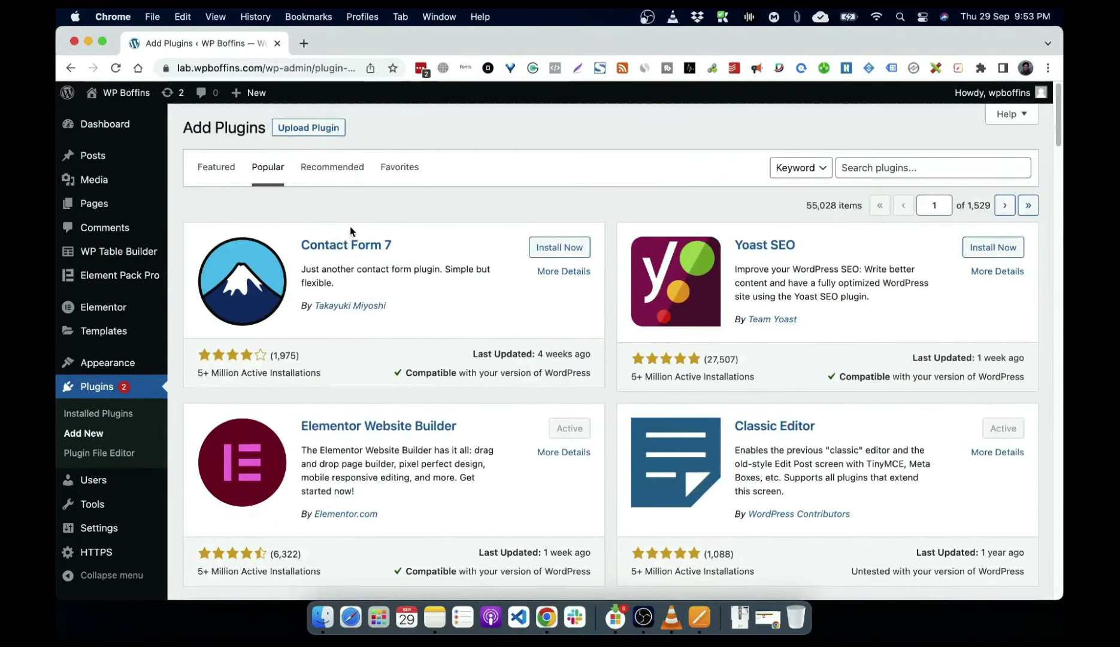
{"action": "left_click", "coordinate": [329, 173]}
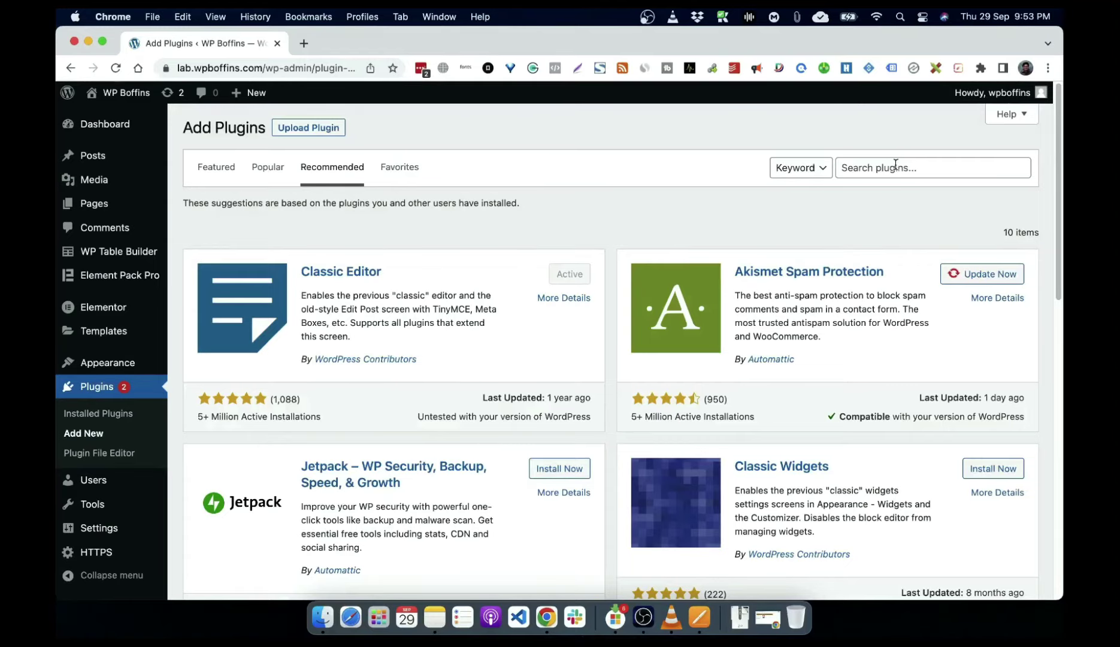
{"action": "left_click", "coordinate": [801, 172]}
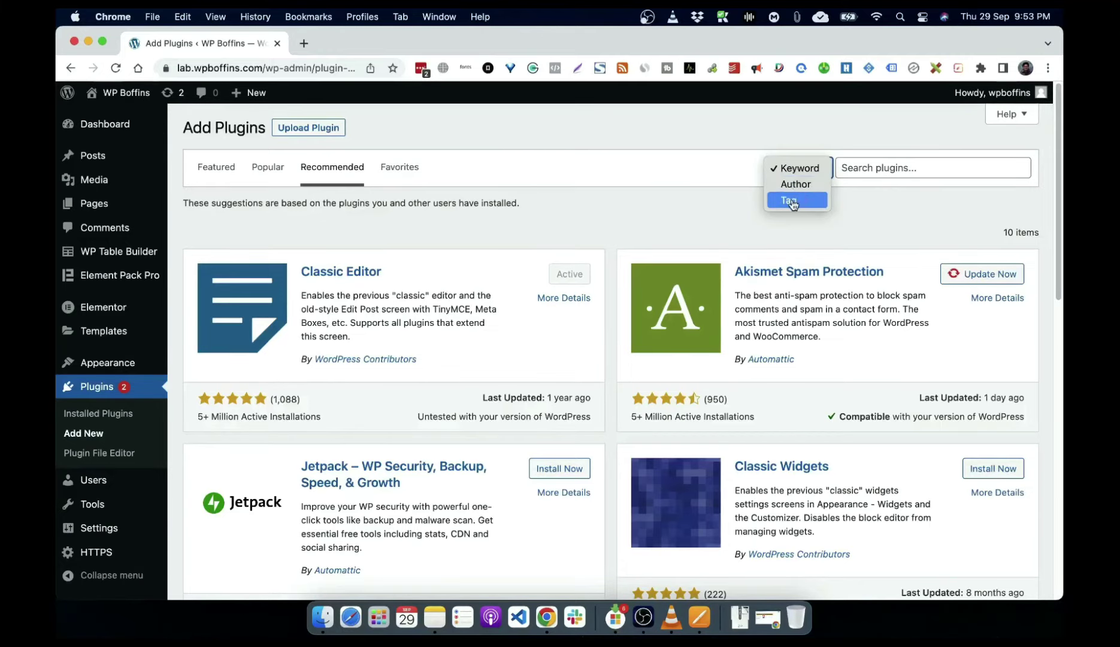
{"action": "left_click", "coordinate": [789, 200]}
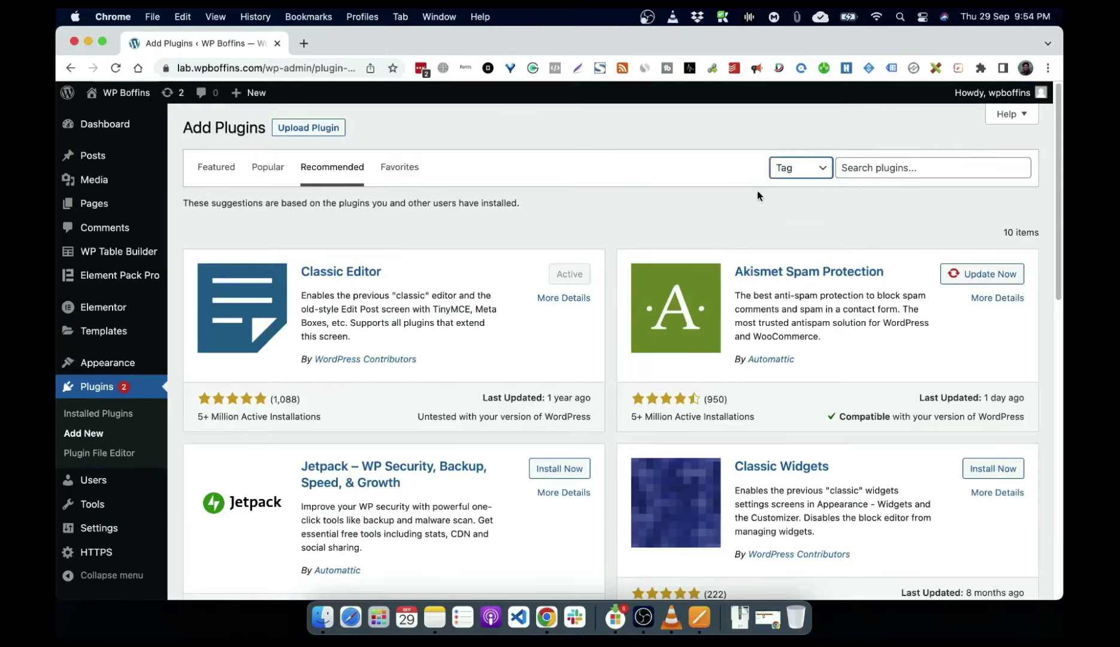
{"action": "left_click", "coordinate": [795, 168]}
{"action": "left_click", "coordinate": [796, 138]}
Step: Search the plugin directory for 'elementor' and scroll through the 1,036 results
{"action": "left_click", "coordinate": [906, 170]}
{"action": "type", "text": "ele"}
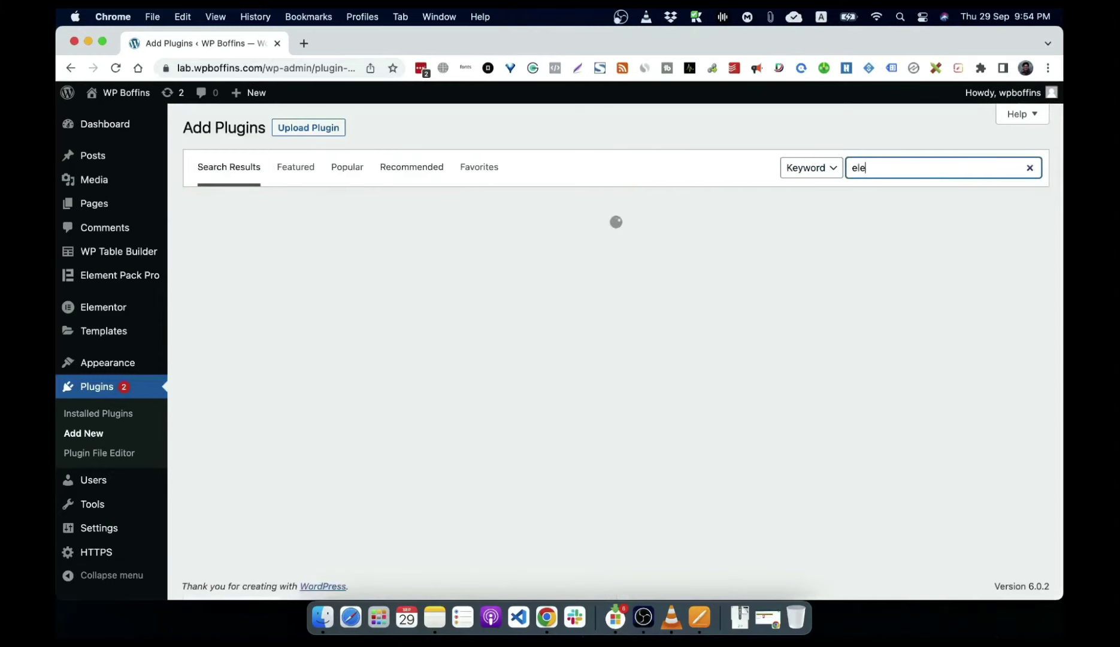
{"action": "type", "text": "mentor"}
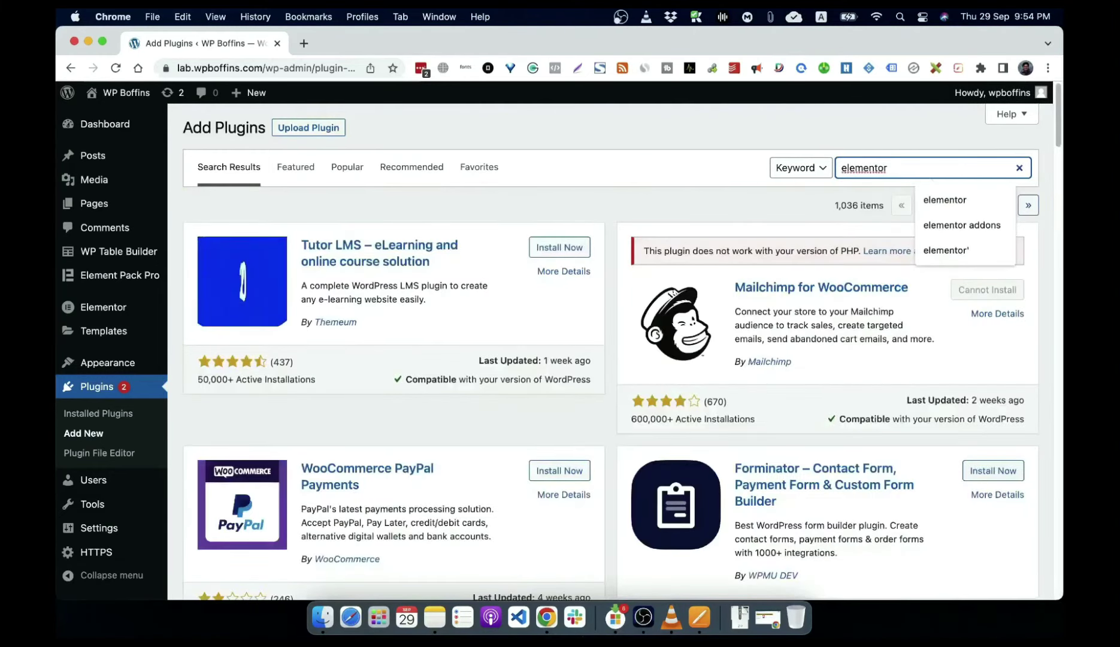
{"action": "left_click", "coordinate": [951, 168]}
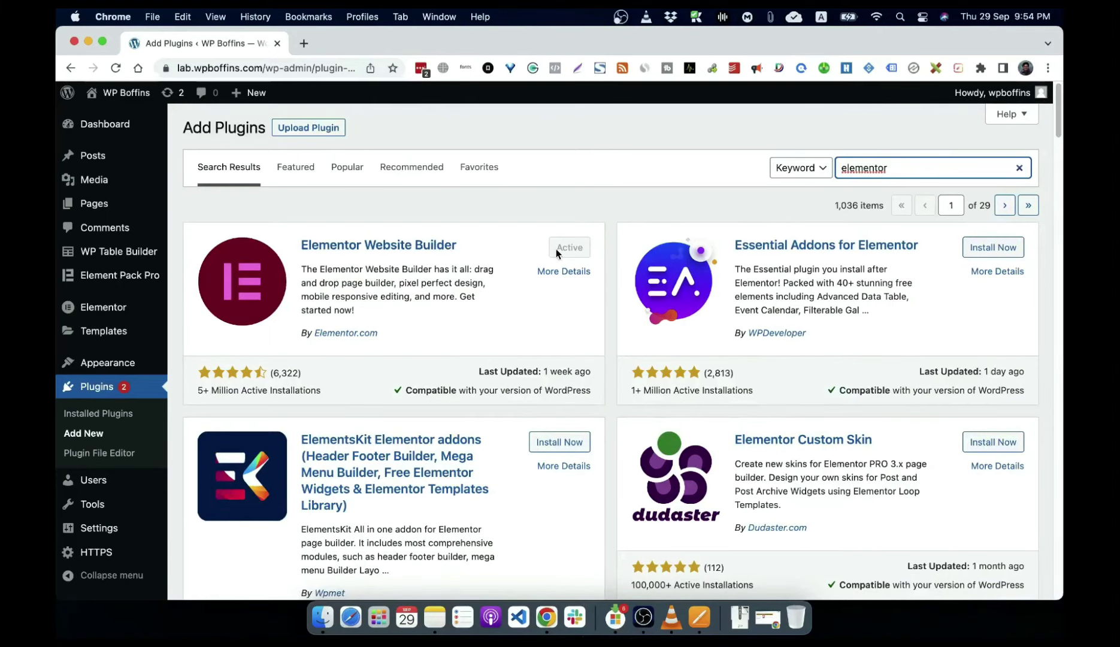
{"action": "scroll", "coordinate": [808, 347], "scroll_direction": "down", "scroll_amount": 5}
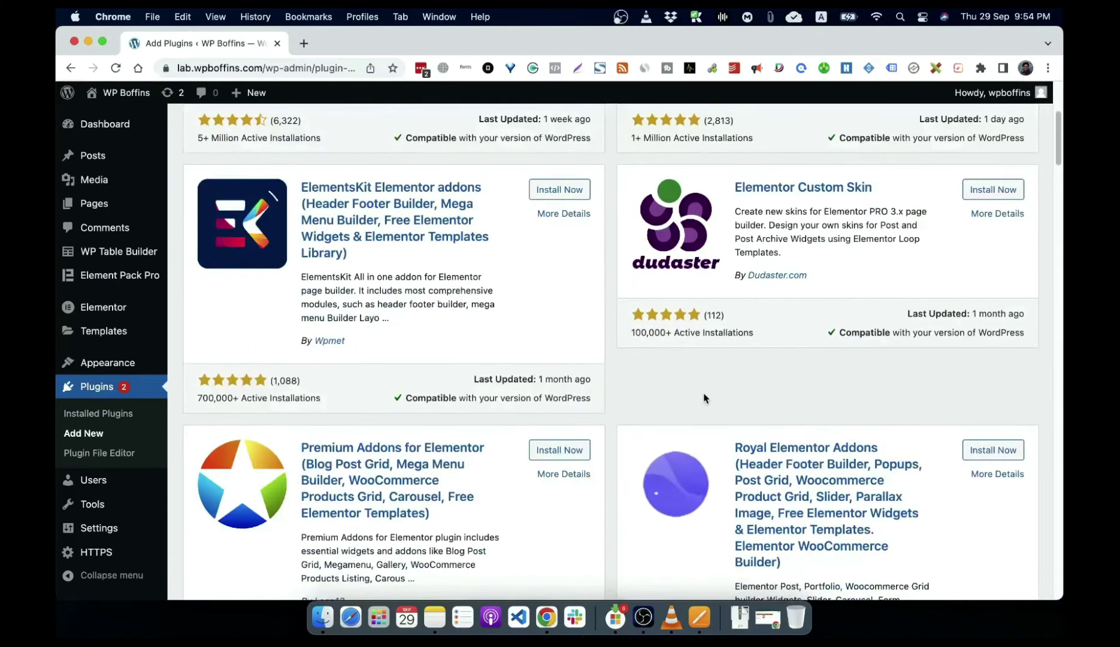
{"action": "scroll", "coordinate": [705, 398], "scroll_direction": "up", "scroll_amount": 5}
Step: Search 'element pack', then install and activate Element Pack Elementor Addons
{"action": "double_click", "coordinate": [863, 168]}
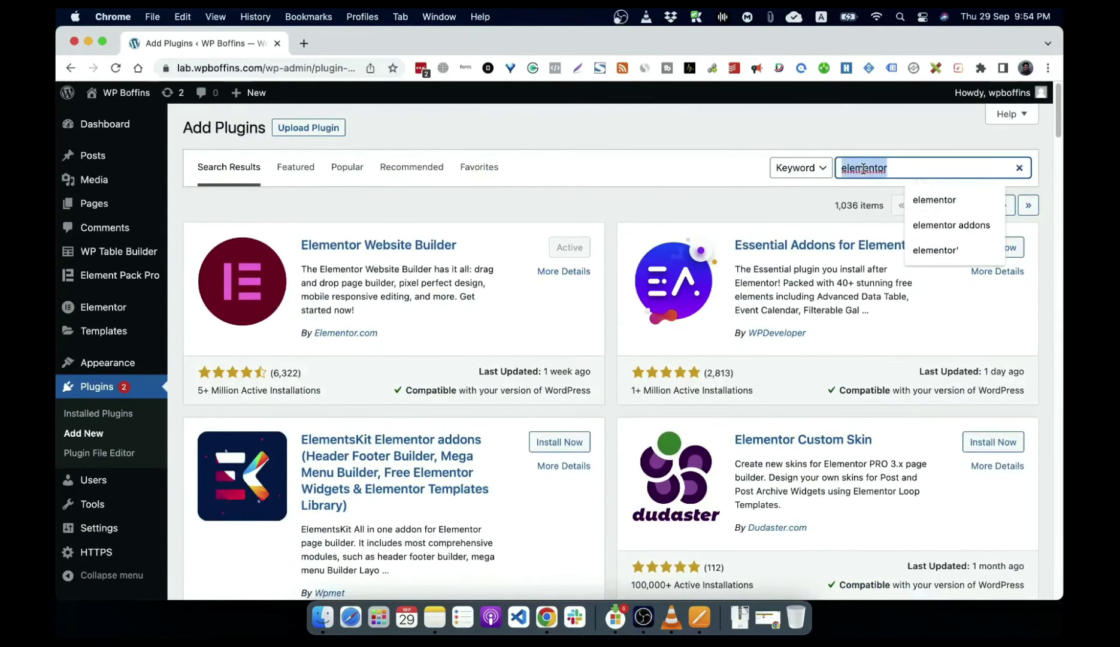
{"action": "type", "text": "ele"}
{"action": "type", "text": "ement"}
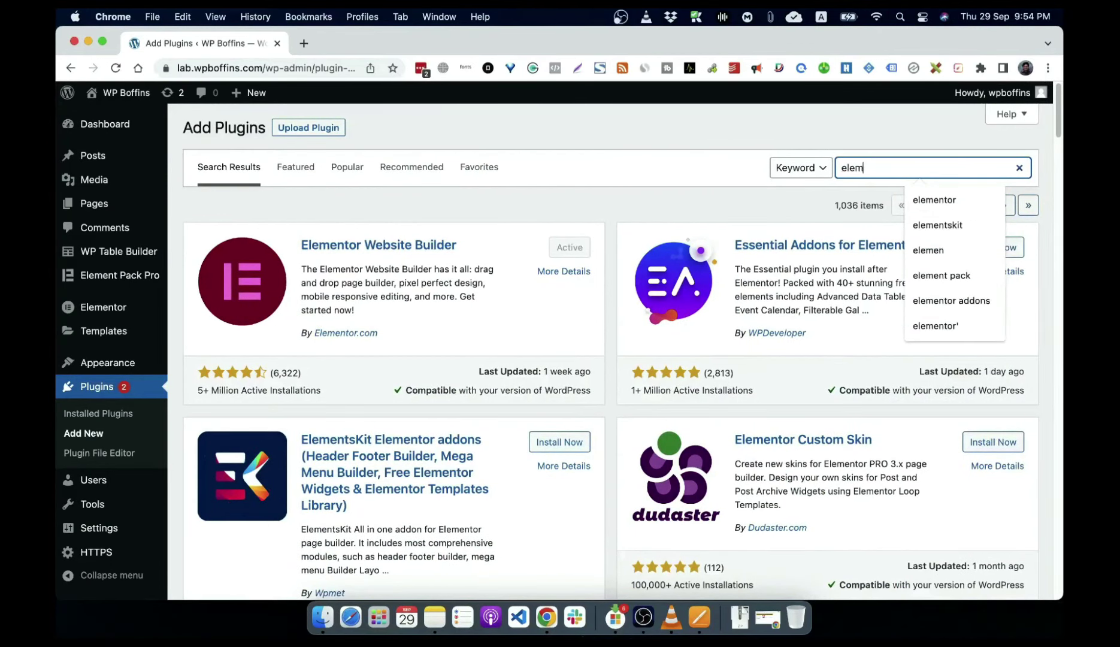
{"action": "type", "text": "oac"}
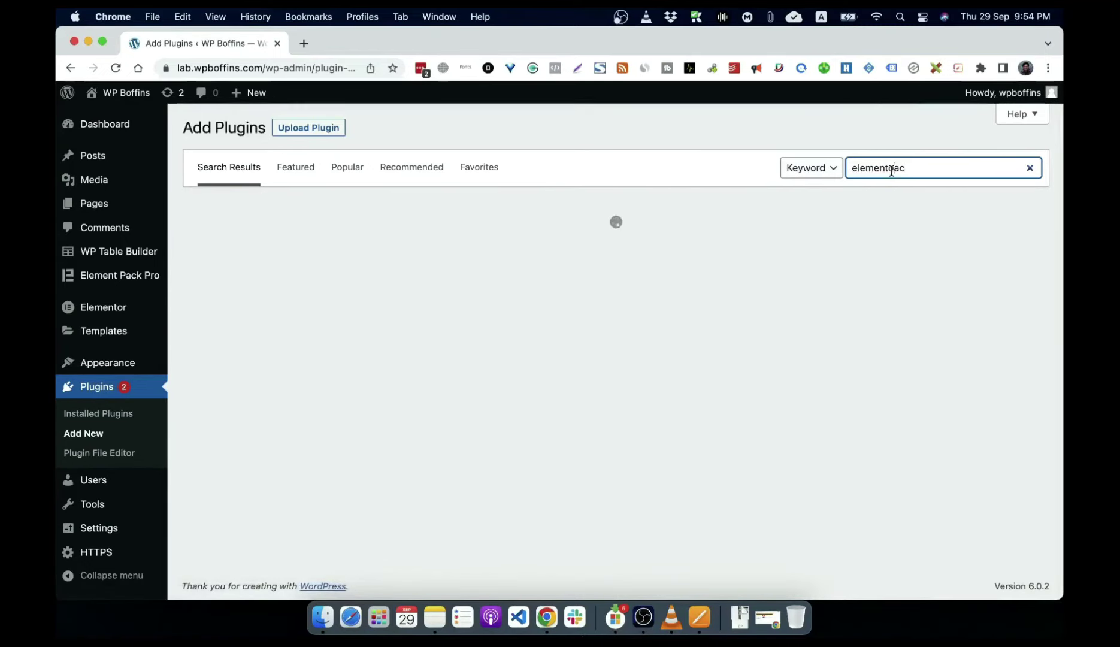
{"action": "left_click_drag", "start_coordinate": [893, 171], "coordinate": [1008, 174]}
{"action": "key", "text": "BackSpace"}
{"action": "key", "text": "BackSpace"}
{"action": "type", "text": "pack"}
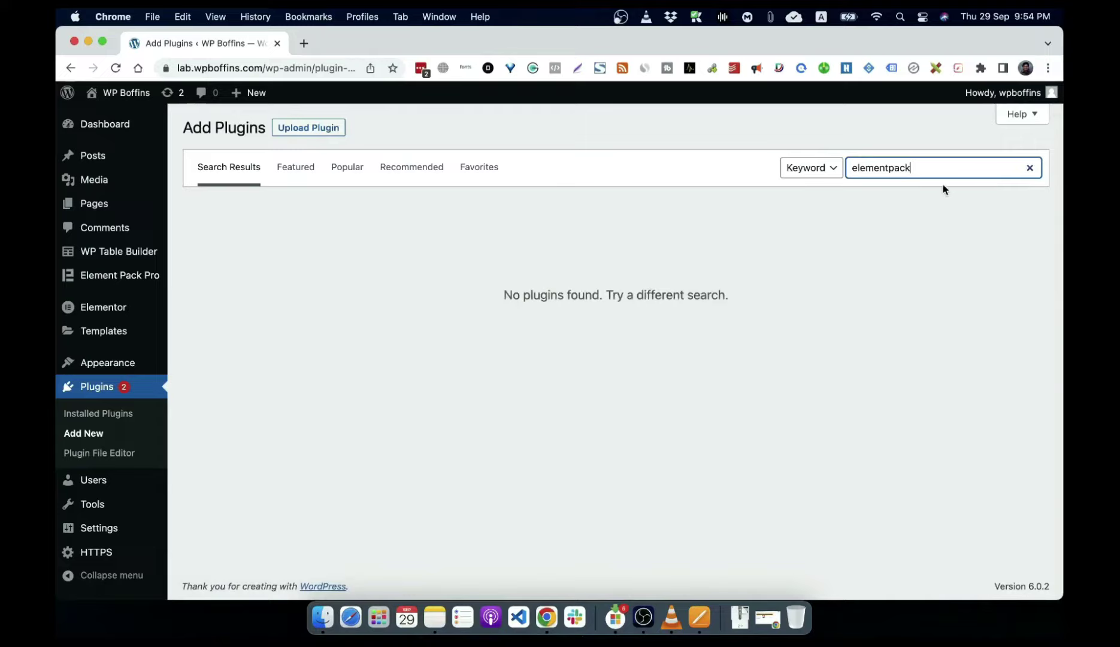
{"action": "left_click", "coordinate": [889, 168]}
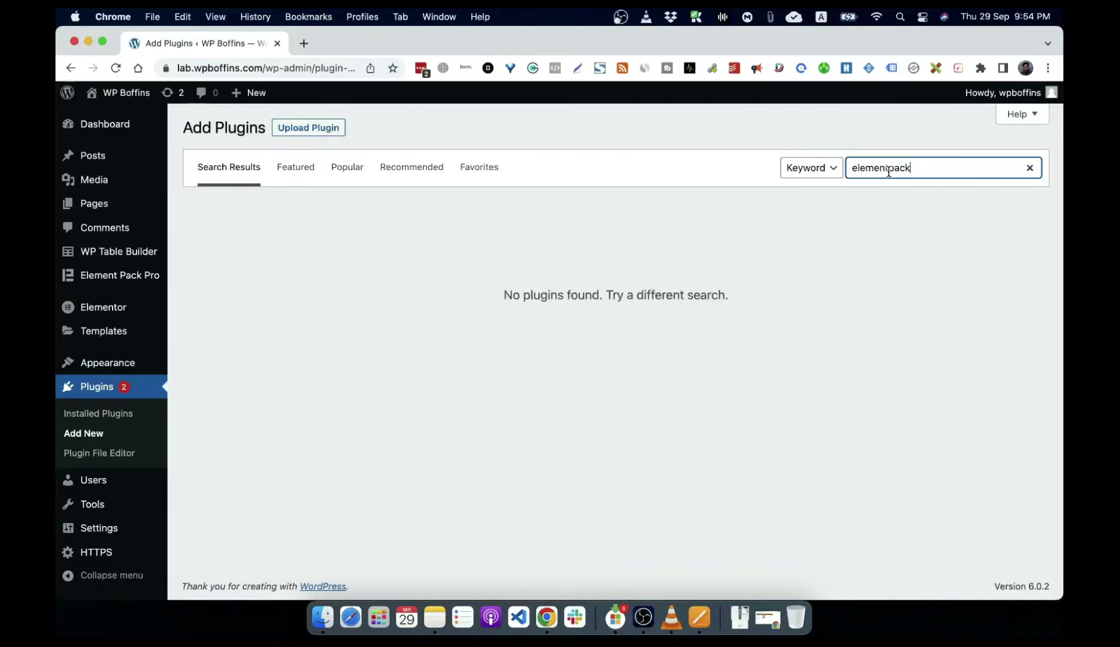
{"action": "left_click", "coordinate": [942, 170]}
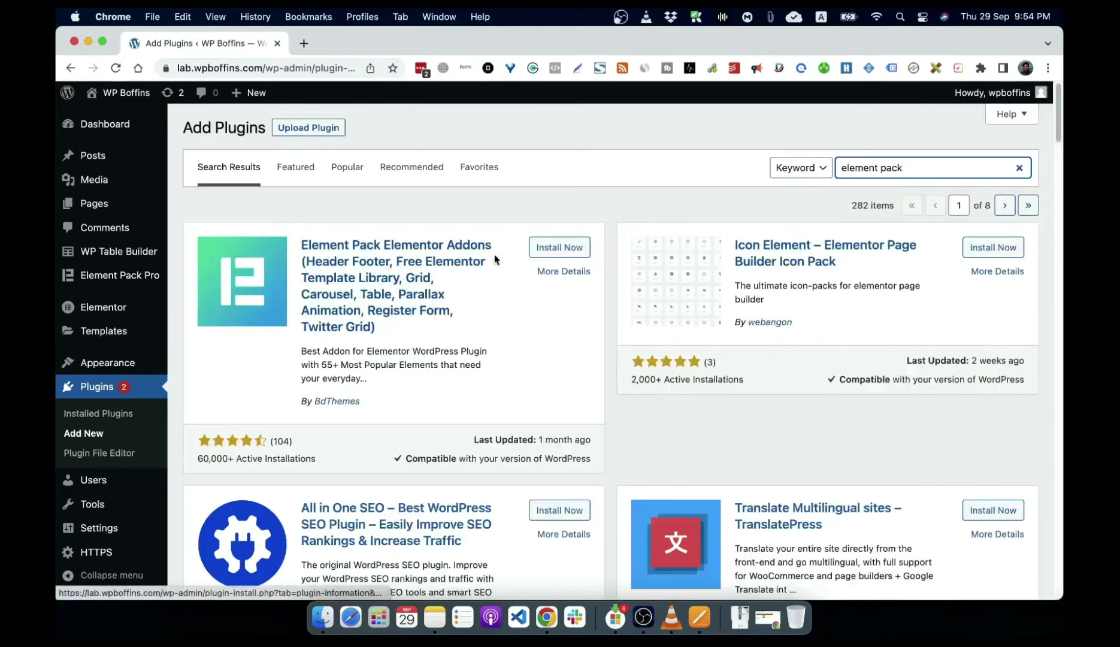
{"action": "left_click", "coordinate": [546, 249]}
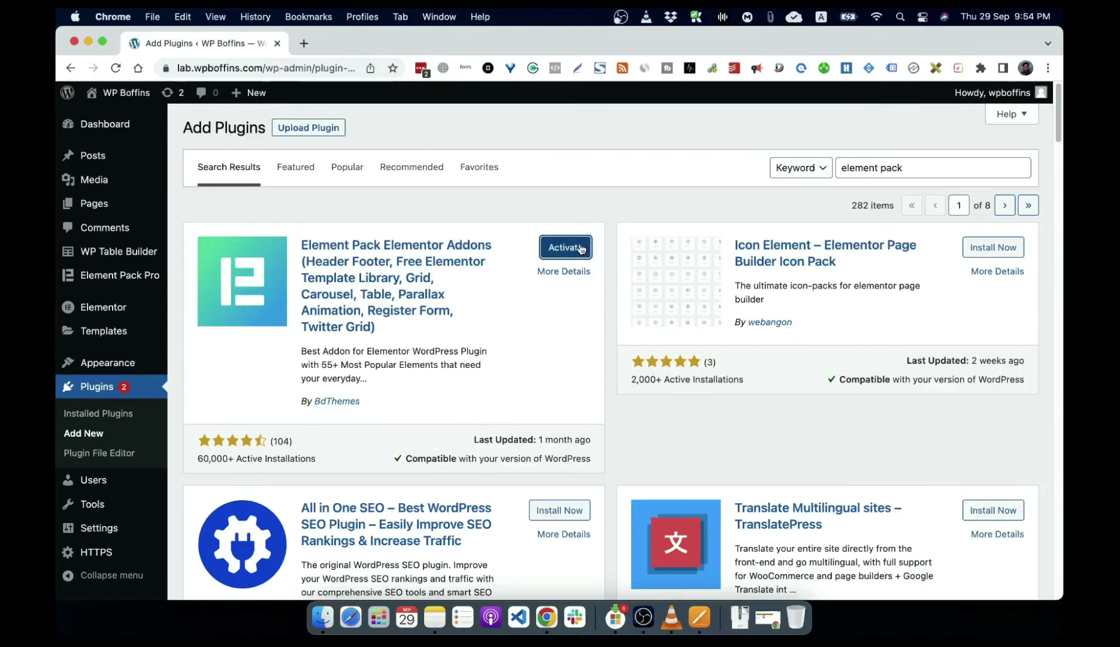
{"action": "left_click", "coordinate": [579, 248]}
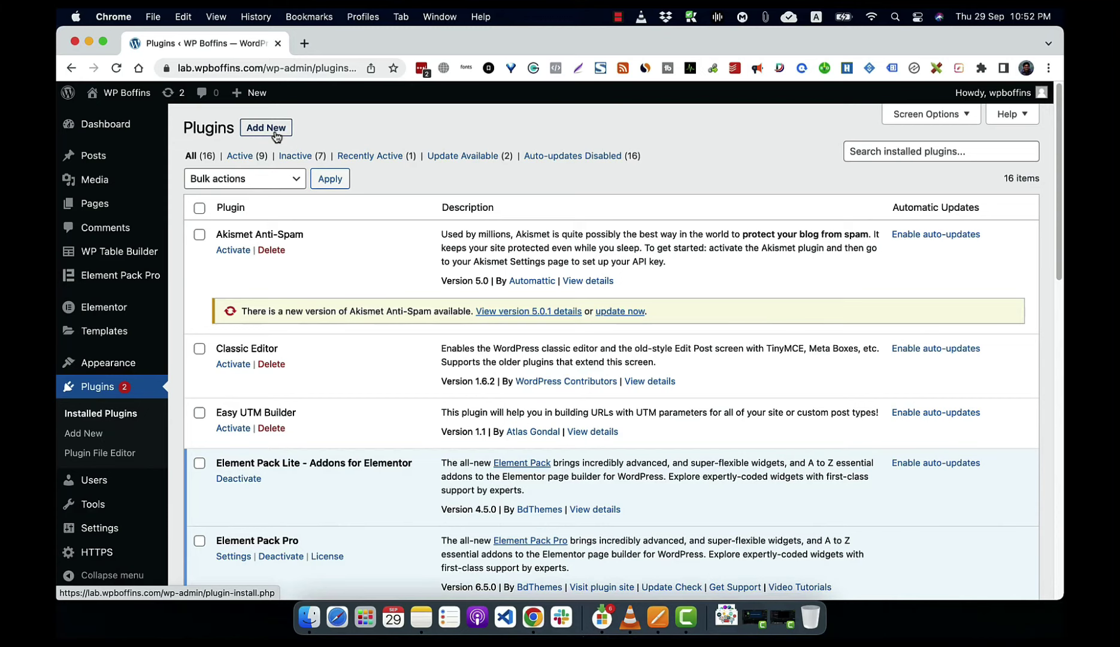
Step: Go to Add New and reveal the Upload Plugin zip panel
{"action": "left_click", "coordinate": [277, 137]}
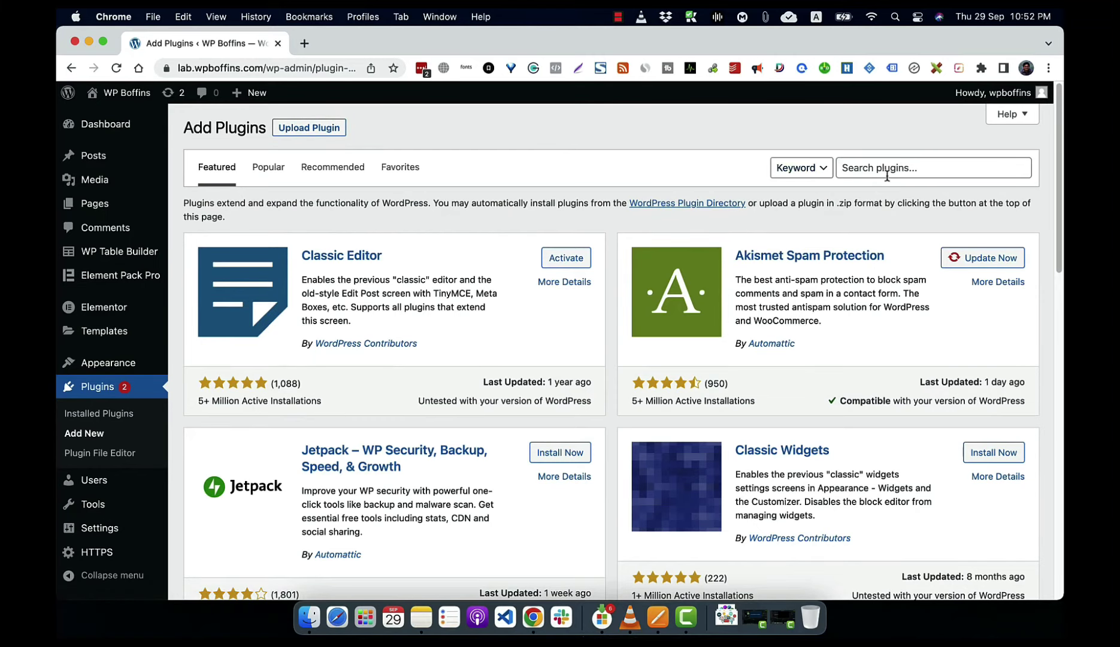
{"action": "left_click", "coordinate": [316, 135]}
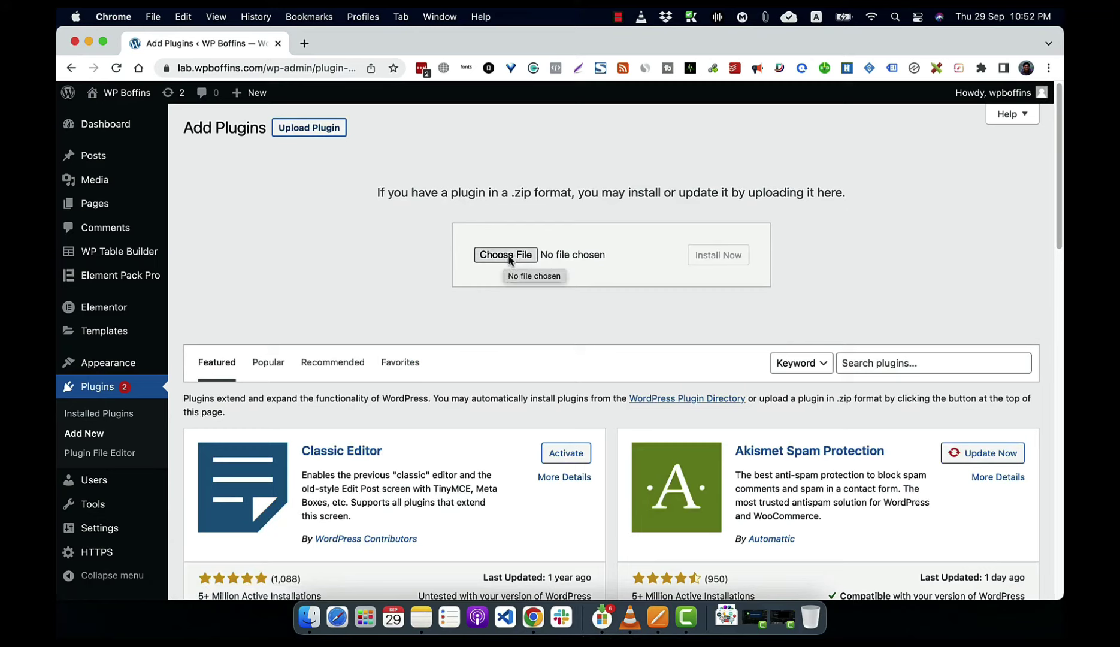
Step: Upload auto-tagger-for-amazon.zip from Downloads and install it
{"action": "left_click", "coordinate": [508, 256]}
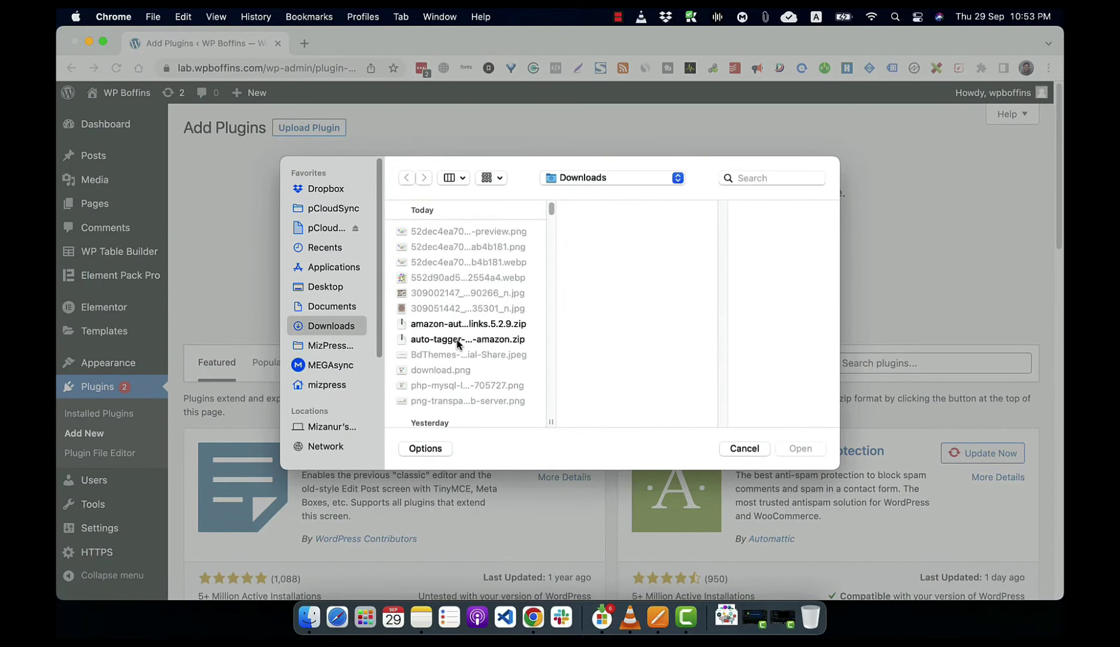
{"action": "left_click", "coordinate": [456, 340]}
{"action": "left_click", "coordinate": [796, 449]}
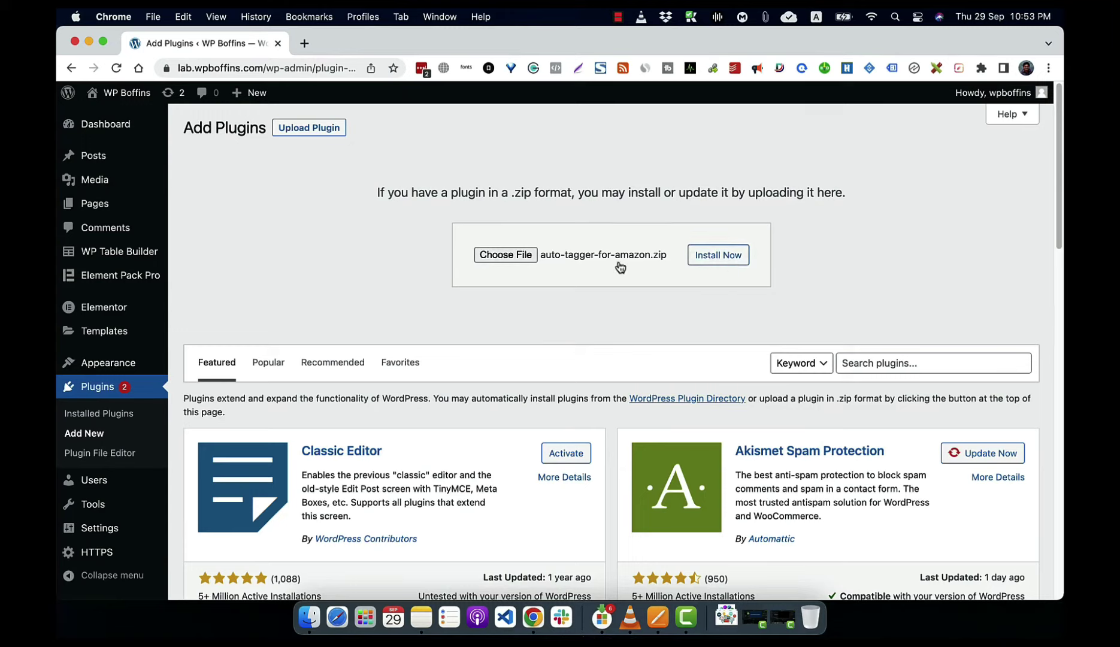
{"action": "left_click", "coordinate": [733, 257]}
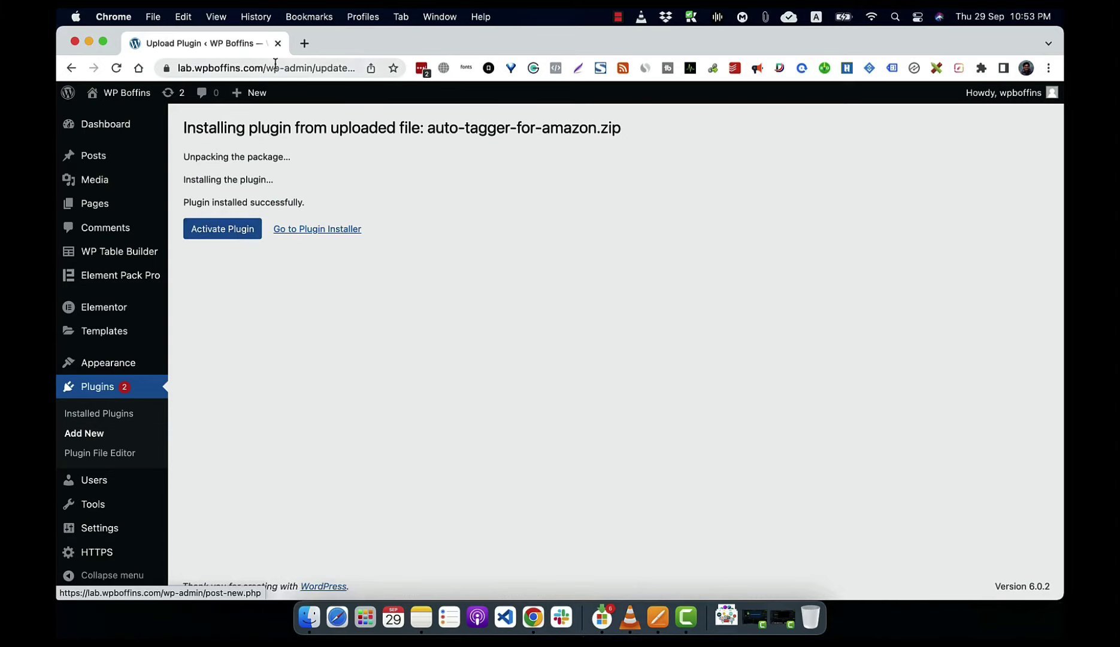
Step: In a new tab, download the GamiPress zip from the wordpress.org plugin directory
{"action": "left_click", "coordinate": [306, 48]}
{"action": "type", "text": "wordp"}
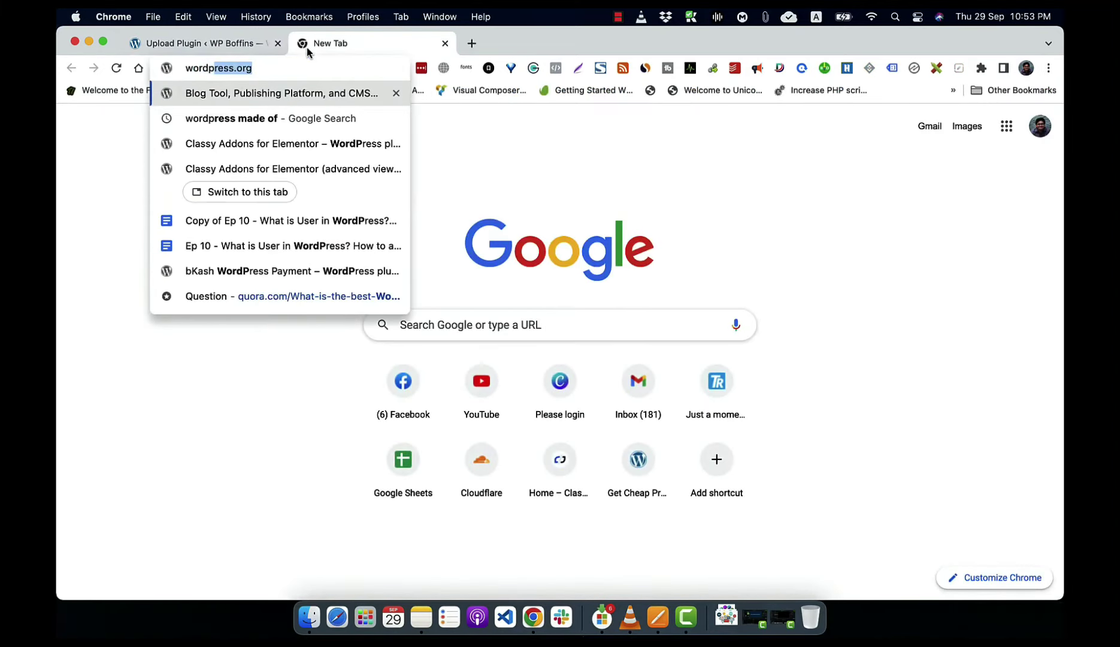
{"action": "key", "text": "Return"}
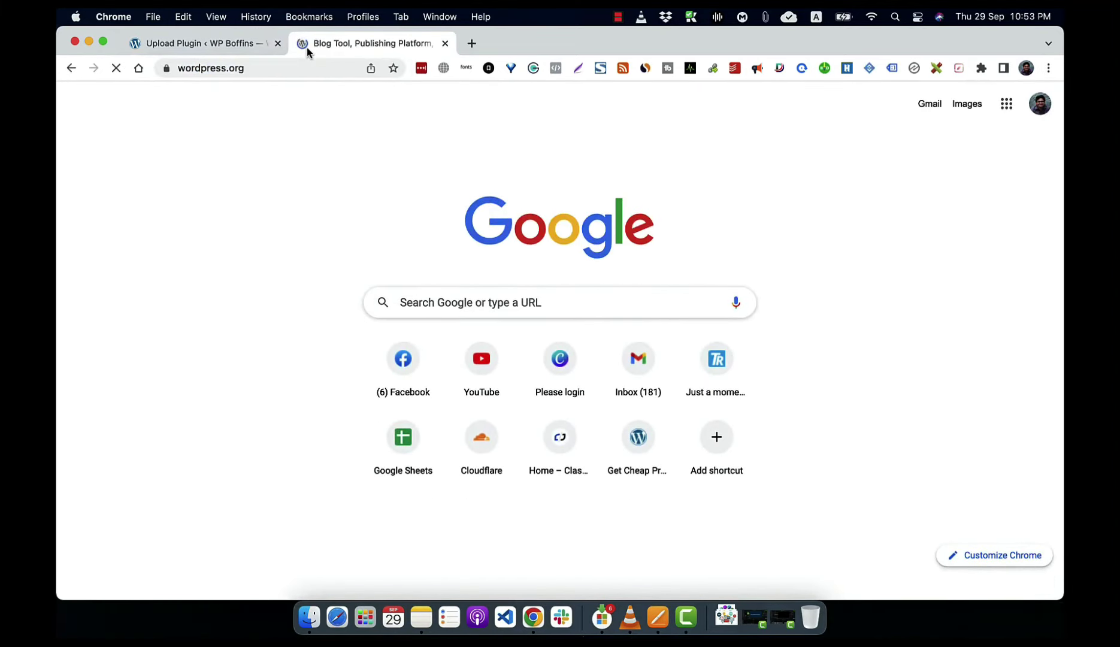
{"action": "mouse_move", "coordinate": [236, 137]}
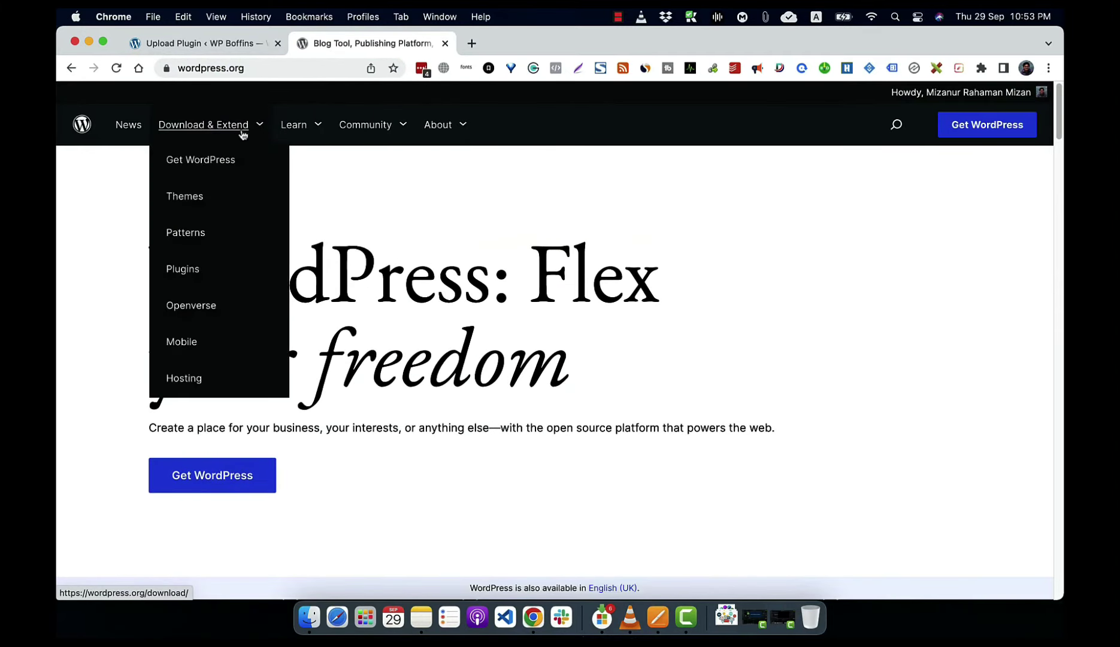
{"action": "left_click", "coordinate": [188, 274]}
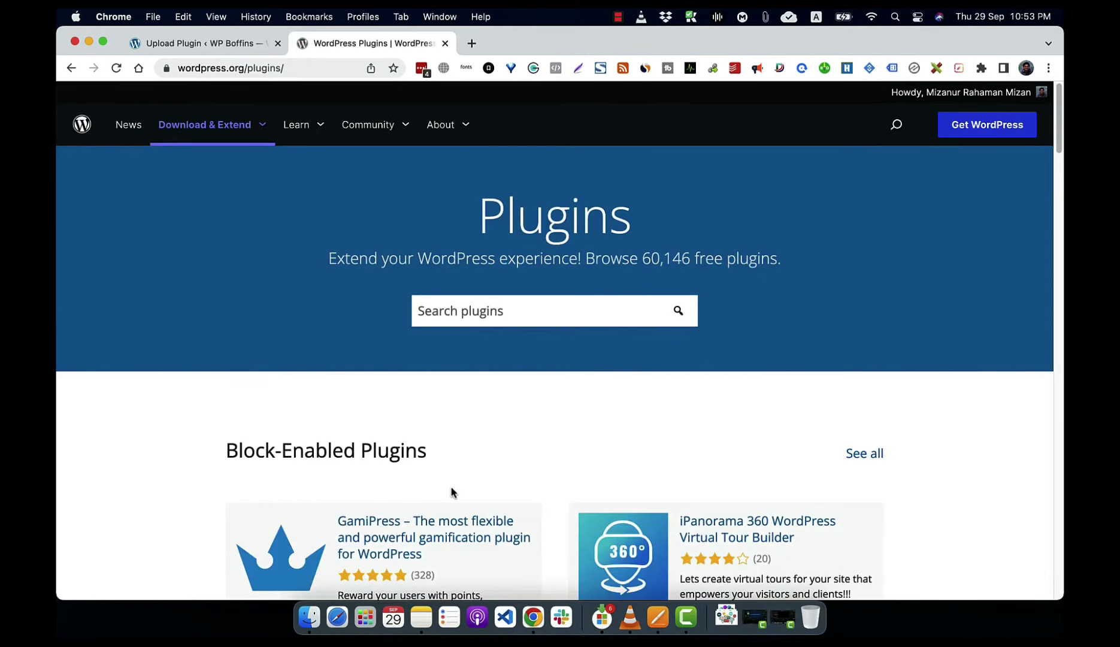
{"action": "left_click", "coordinate": [424, 544]}
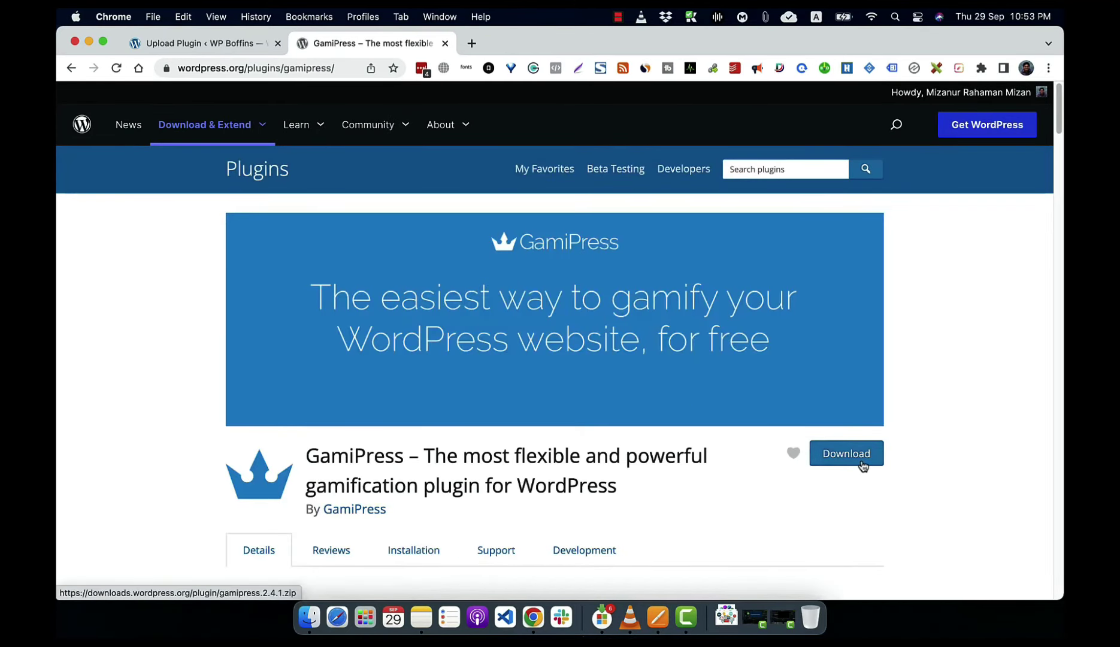
{"action": "left_click", "coordinate": [862, 465]}
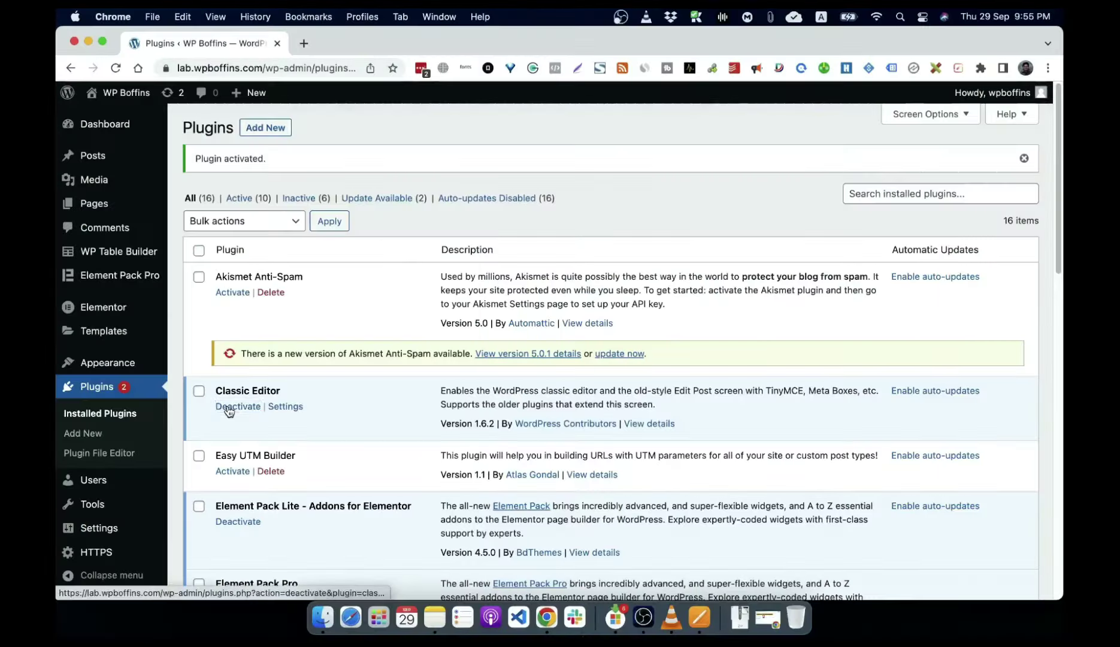
Step: Deactivate Classic Editor, leaving 9 active and 7 inactive plugins
{"action": "left_click", "coordinate": [229, 407]}
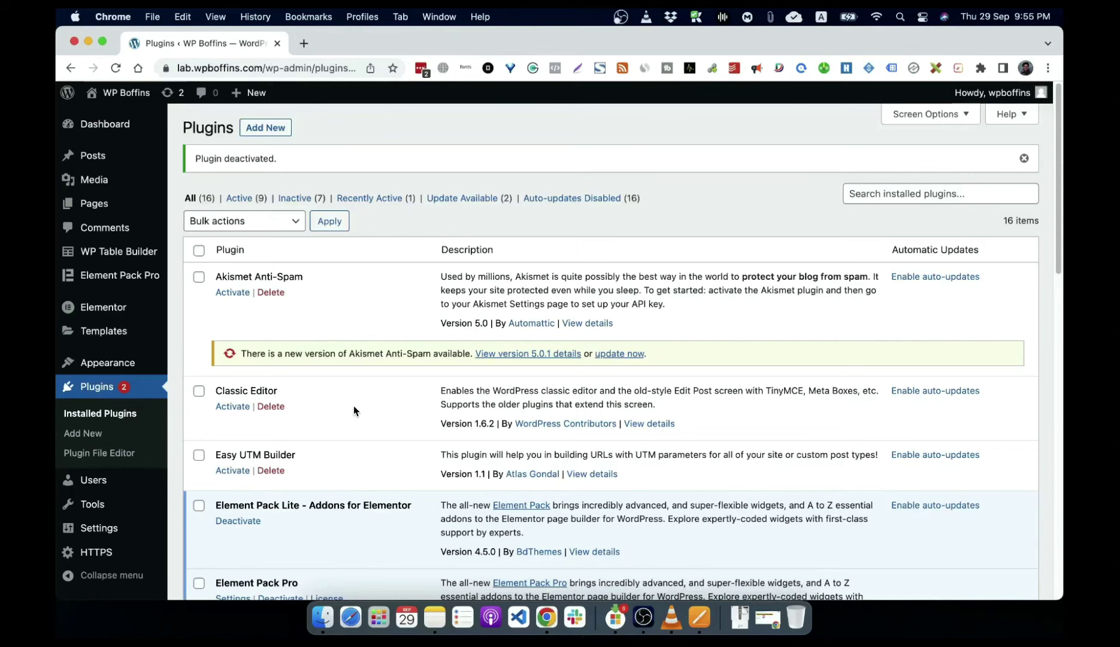
{"action": "scroll", "coordinate": [353, 405], "scroll_direction": "down", "scroll_amount": 3}
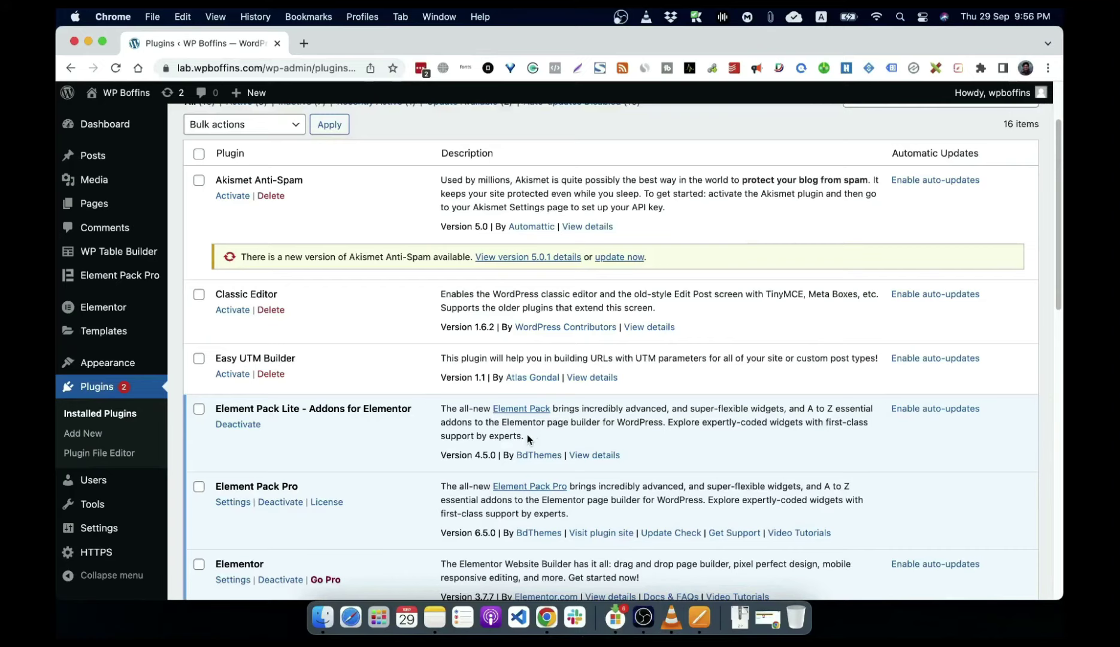
{"action": "mouse_move", "coordinate": [93, 533]}
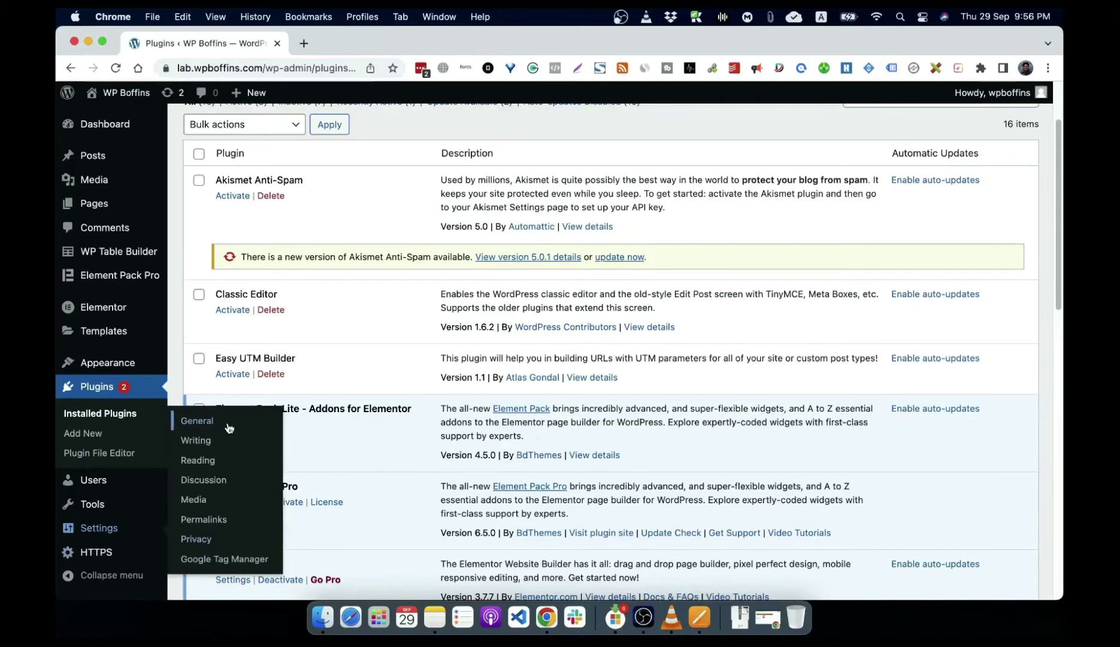
{"action": "mouse_move", "coordinate": [109, 509]}
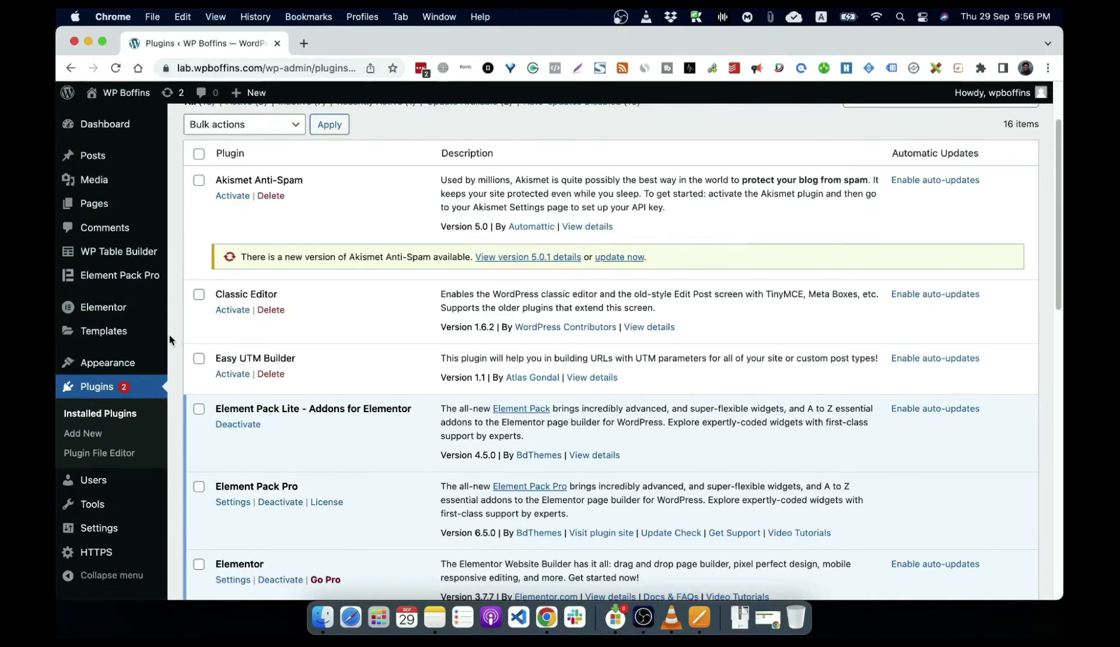
{"action": "scroll", "coordinate": [149, 393], "scroll_direction": "down", "scroll_amount": 4}
{"action": "scroll", "coordinate": [149, 394], "scroll_direction": "up", "scroll_amount": 7}
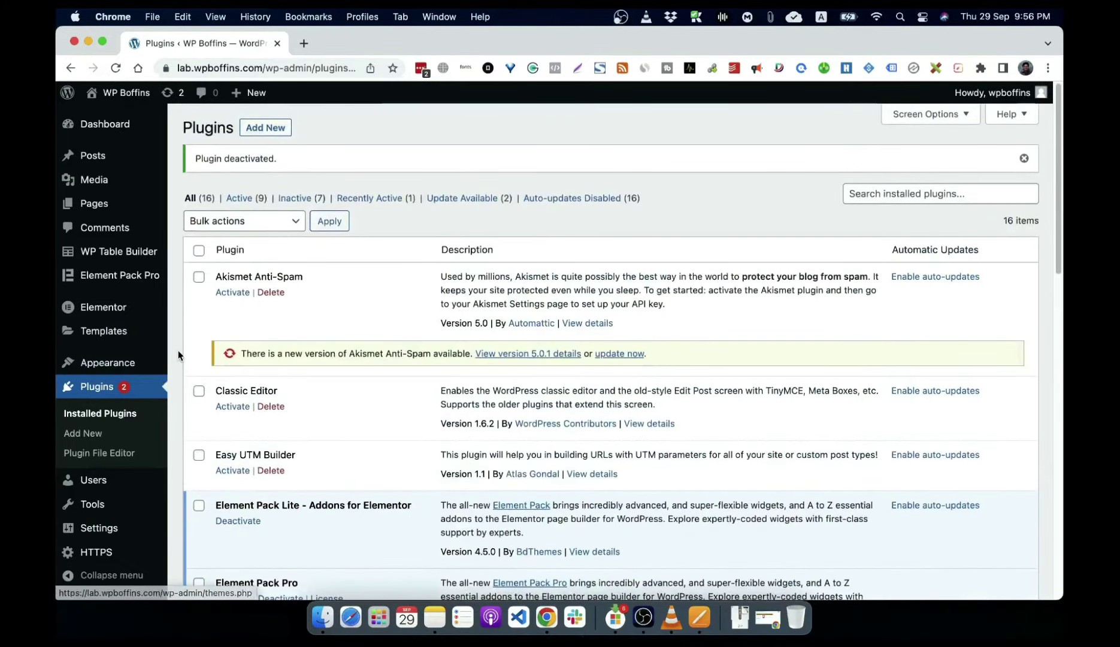
{"action": "mouse_move", "coordinate": [134, 282]}
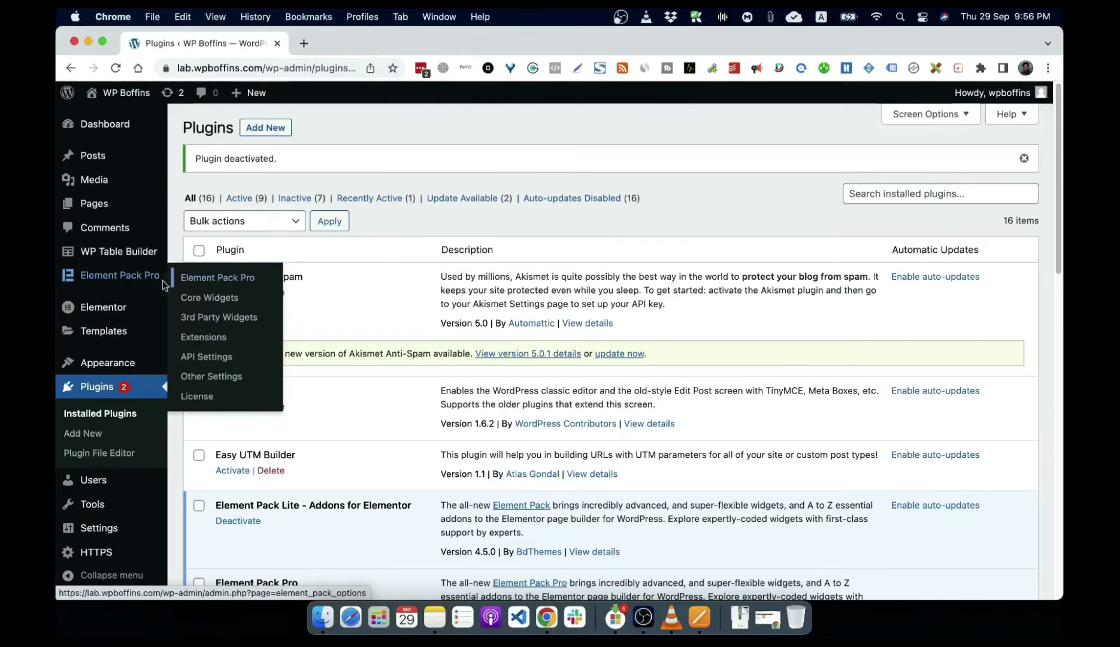
Step: Tour Element Pack Pro's Core Widgets, 3rd Party Widgets, Extensions, API, Other Settings and License, then view WP Table Builder's tables
{"action": "left_click", "coordinate": [131, 280]}
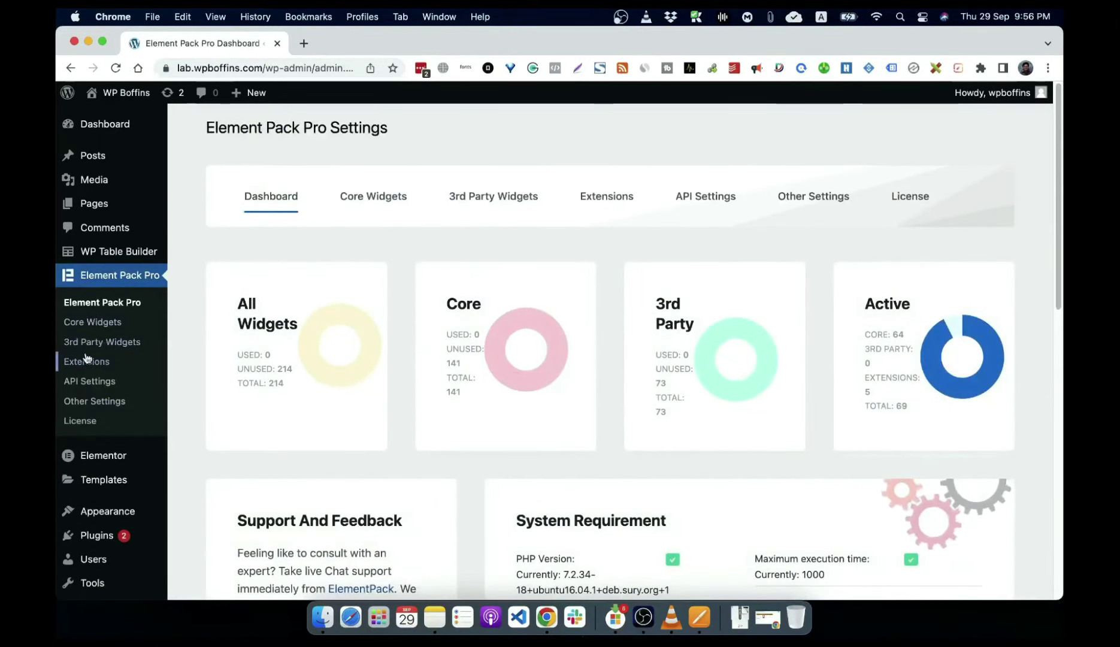
{"action": "left_click", "coordinate": [393, 205]}
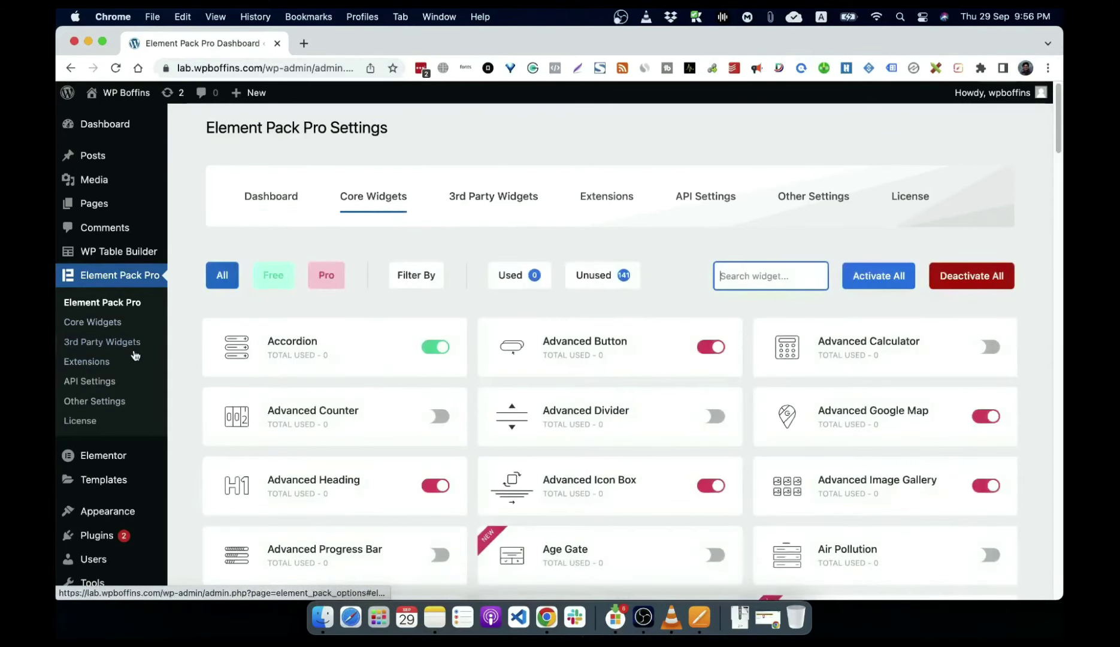
{"action": "left_click", "coordinate": [105, 342]}
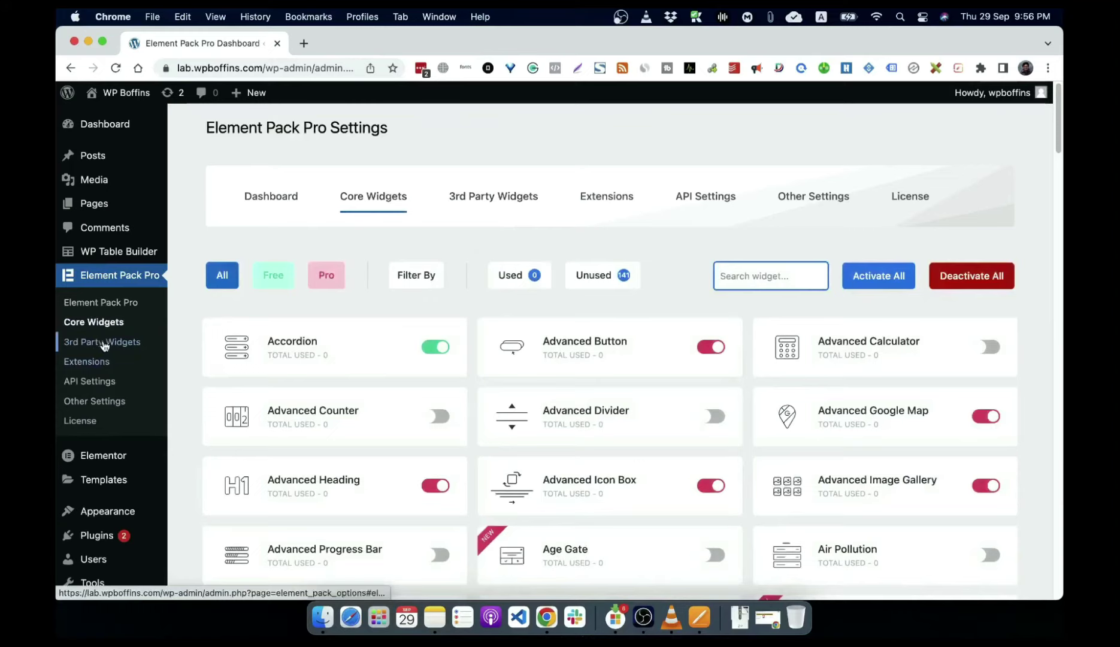
{"action": "left_click", "coordinate": [103, 362]}
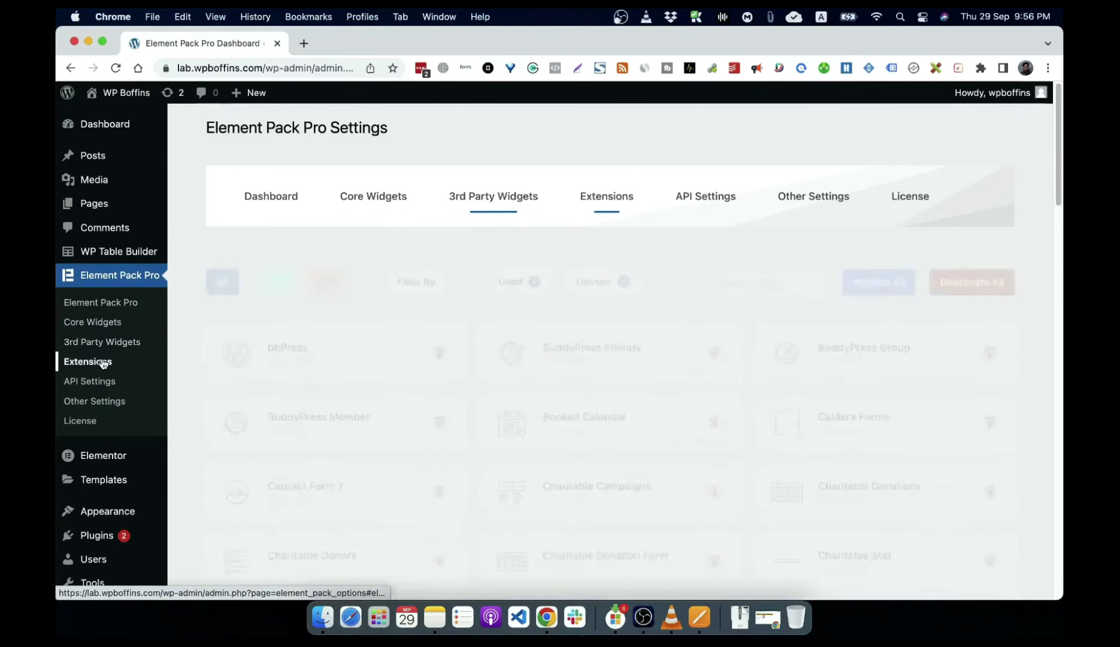
{"action": "left_click", "coordinate": [89, 381]}
{"action": "left_click", "coordinate": [95, 401]}
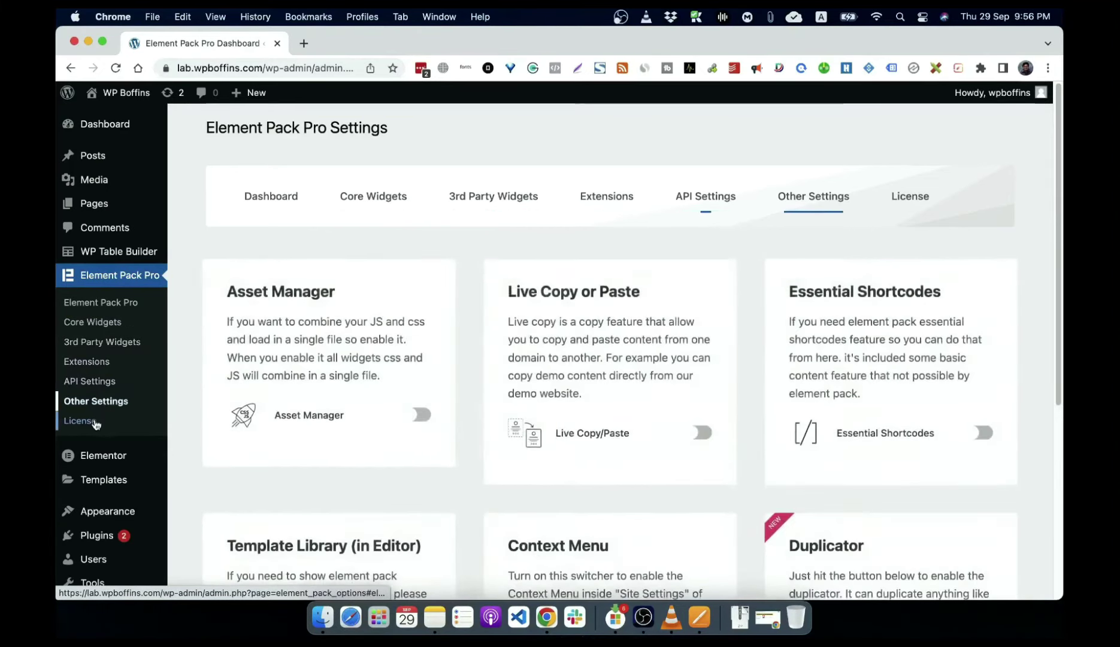
{"action": "left_click", "coordinate": [80, 420]}
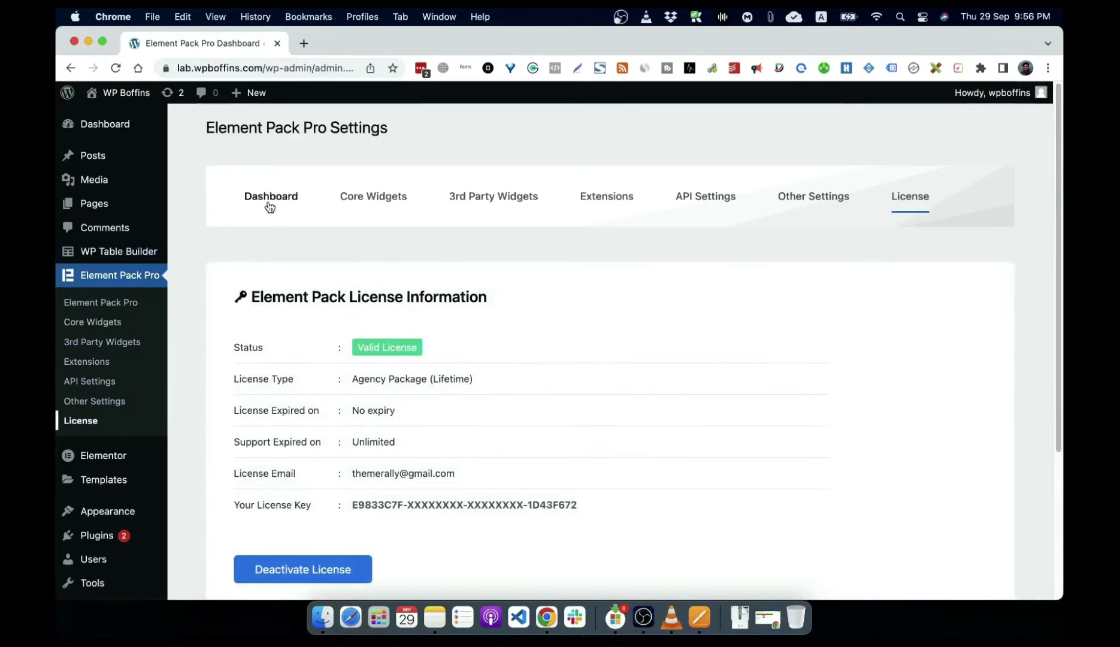
{"action": "left_click", "coordinate": [100, 302]}
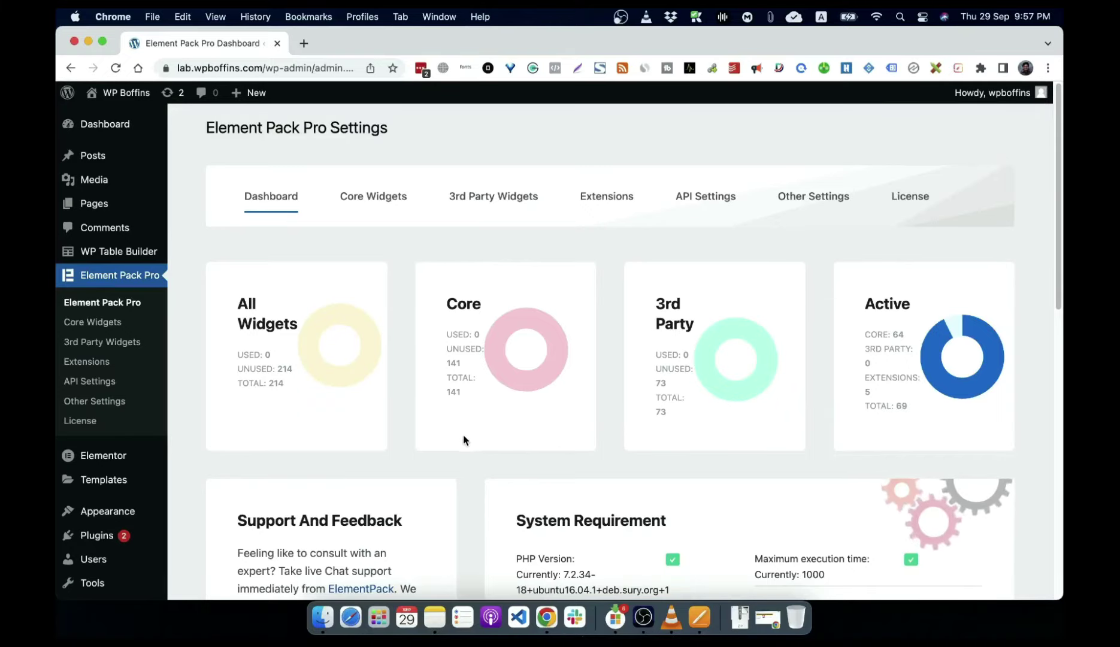
{"action": "left_click", "coordinate": [119, 253]}
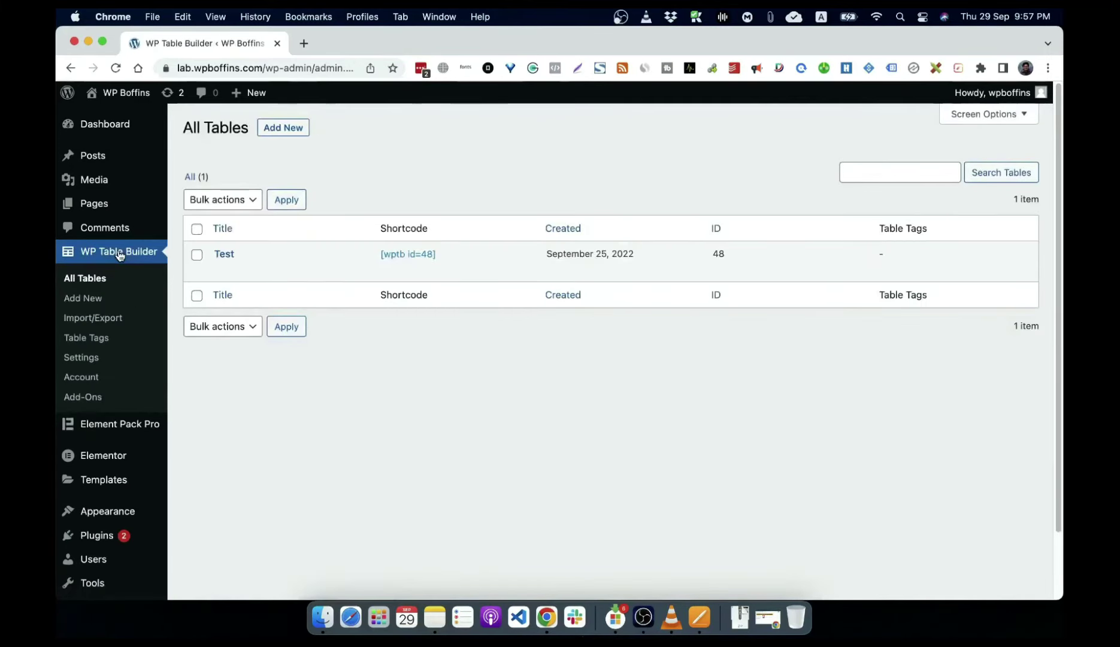
Step: View WP Table Builder's Settings page
{"action": "mouse_move", "coordinate": [222, 266]}
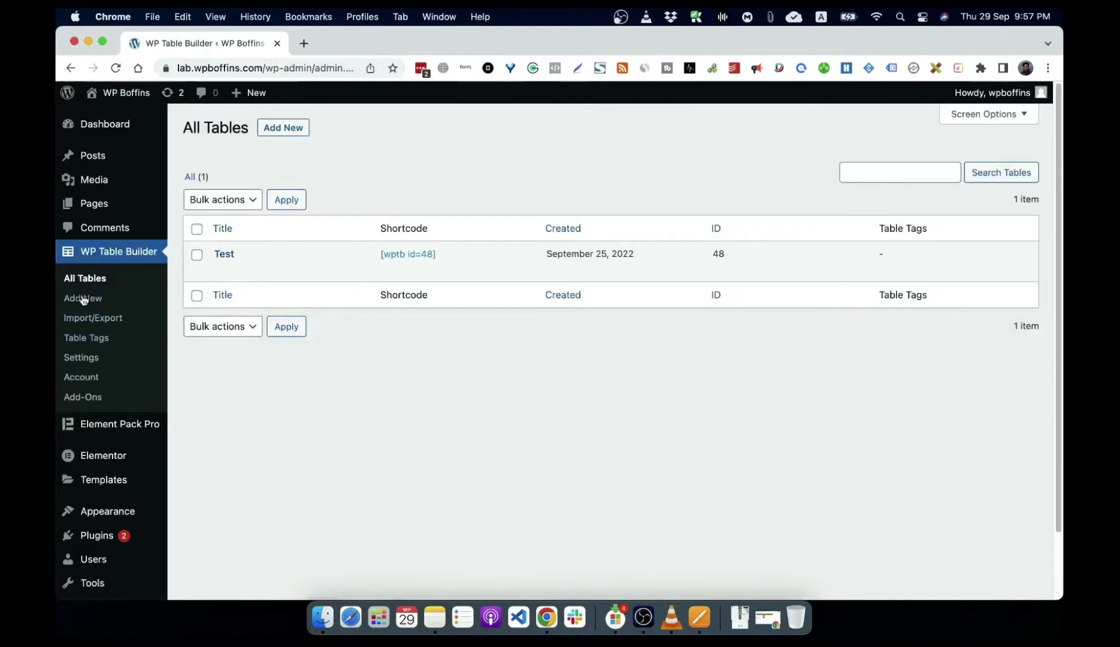
{"action": "left_click", "coordinate": [85, 362]}
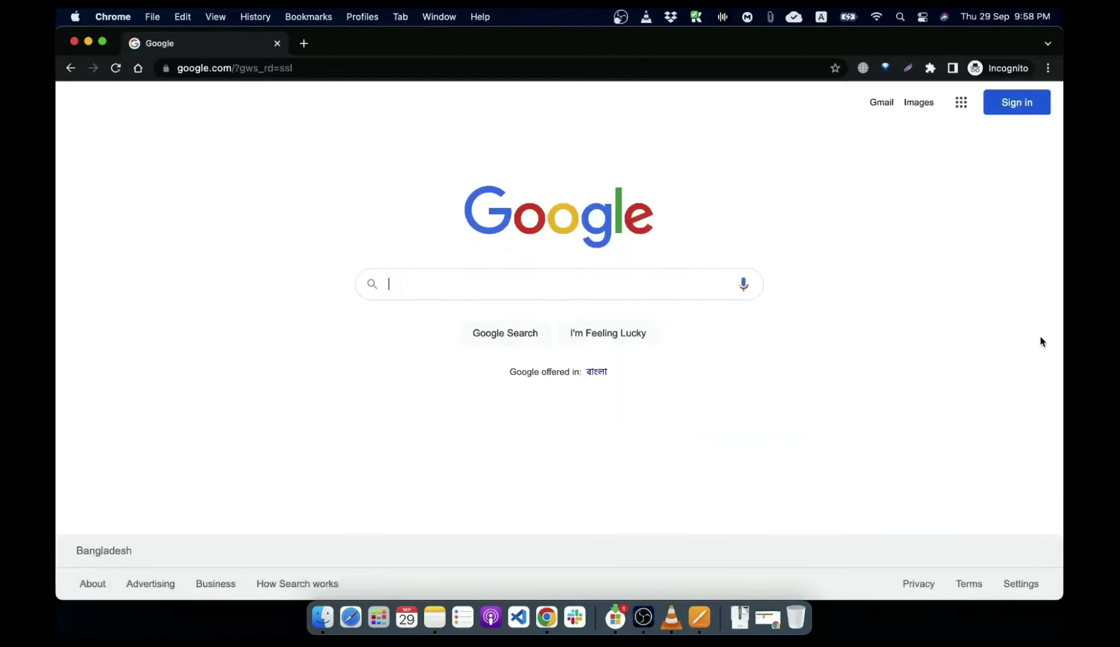
Step: Search Google for 'wordpress job board plugin'
{"action": "type", "text": "wp plg"}
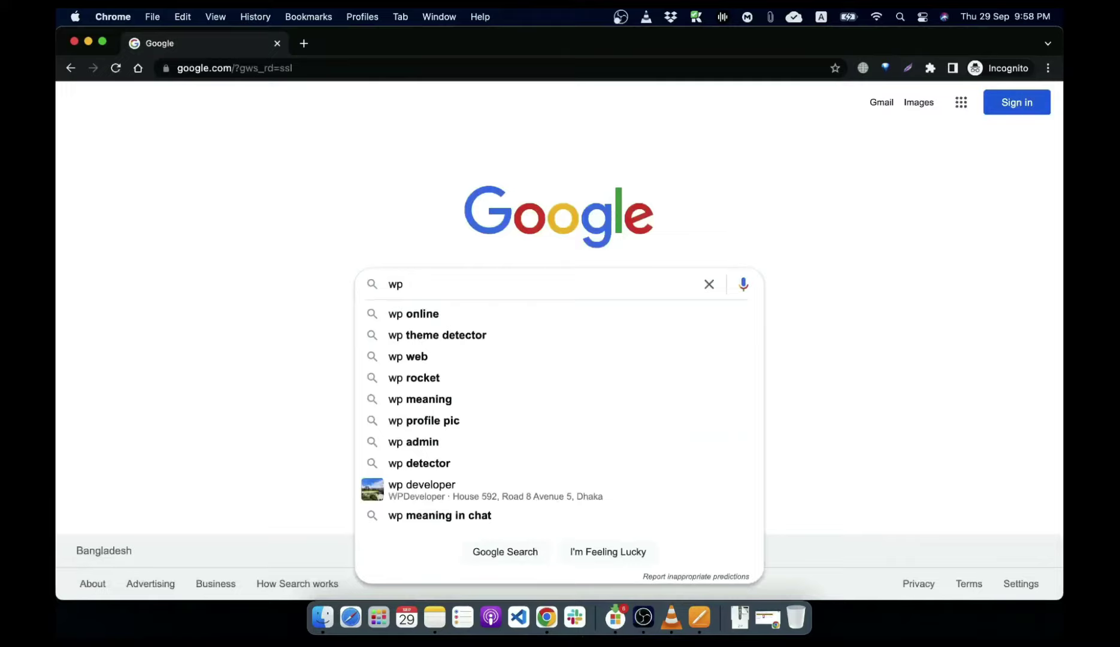
{"action": "key", "text": "BackSpace"}
{"action": "key", "text": "BackSpace"}
{"action": "key", "text": "BackSpace"}
{"action": "key", "text": "BackSpace"}
{"action": "key", "text": "BackSpace"}
{"action": "key", "text": "BackSpace"}
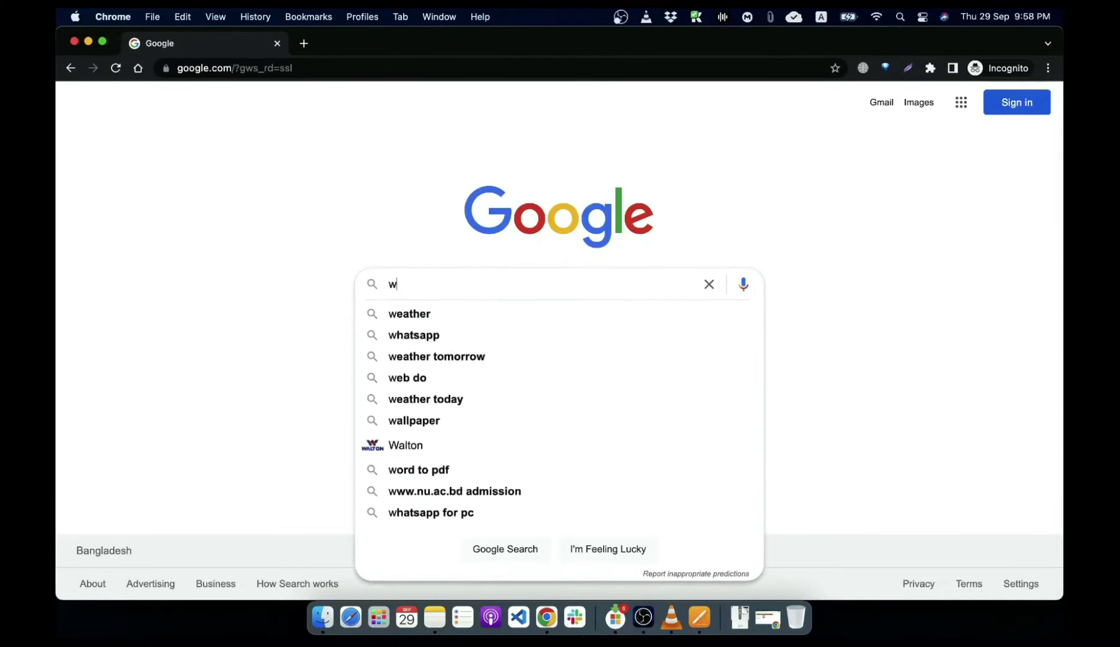
{"action": "type", "text": "wor"}
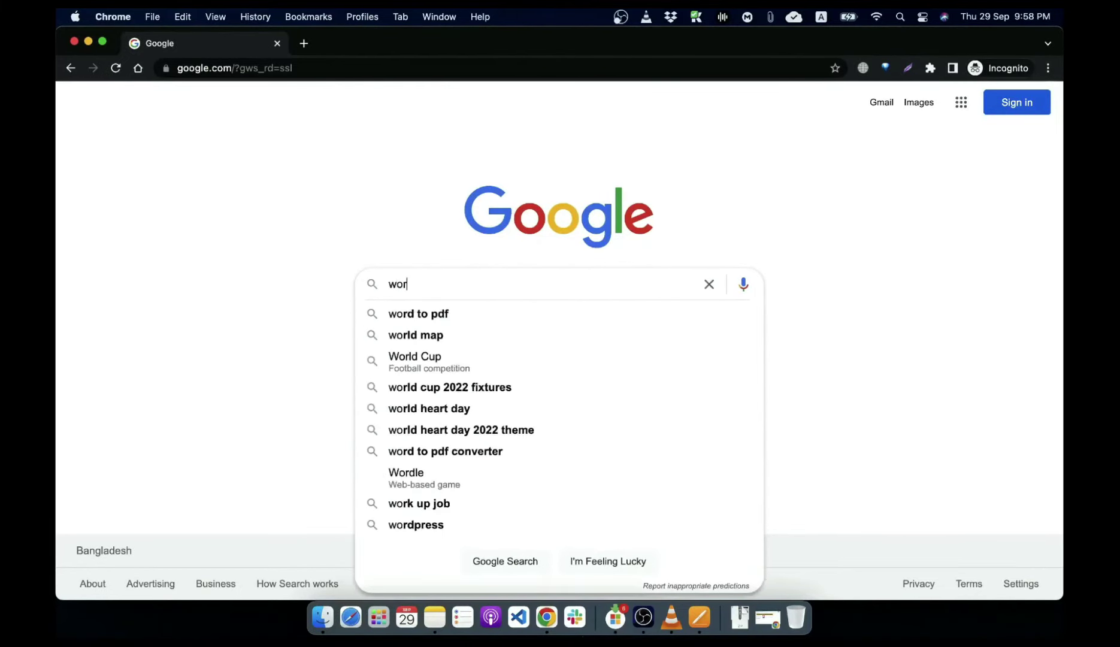
{"action": "type", "text": "dpress jo"}
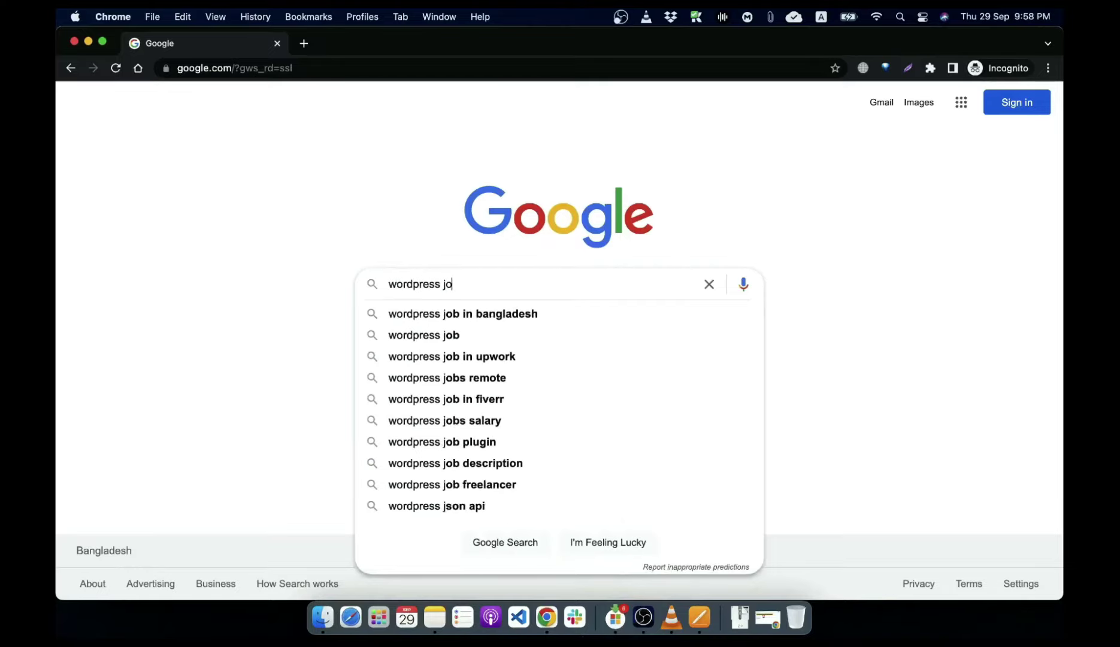
{"action": "type", "text": "b board pl"}
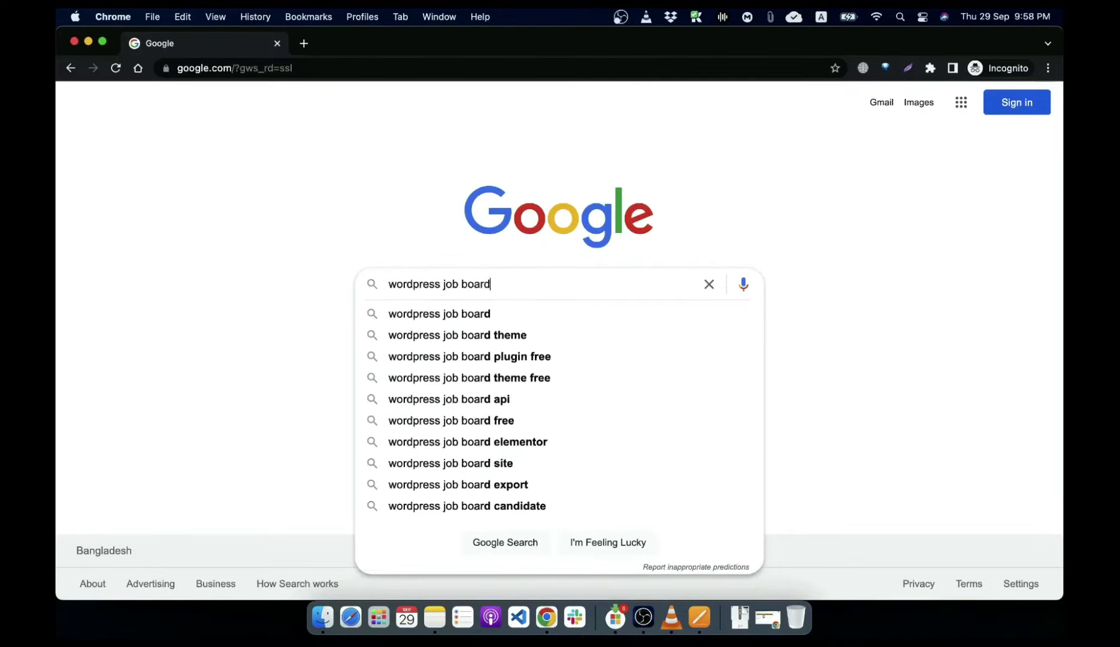
{"action": "type", "text": "in"}
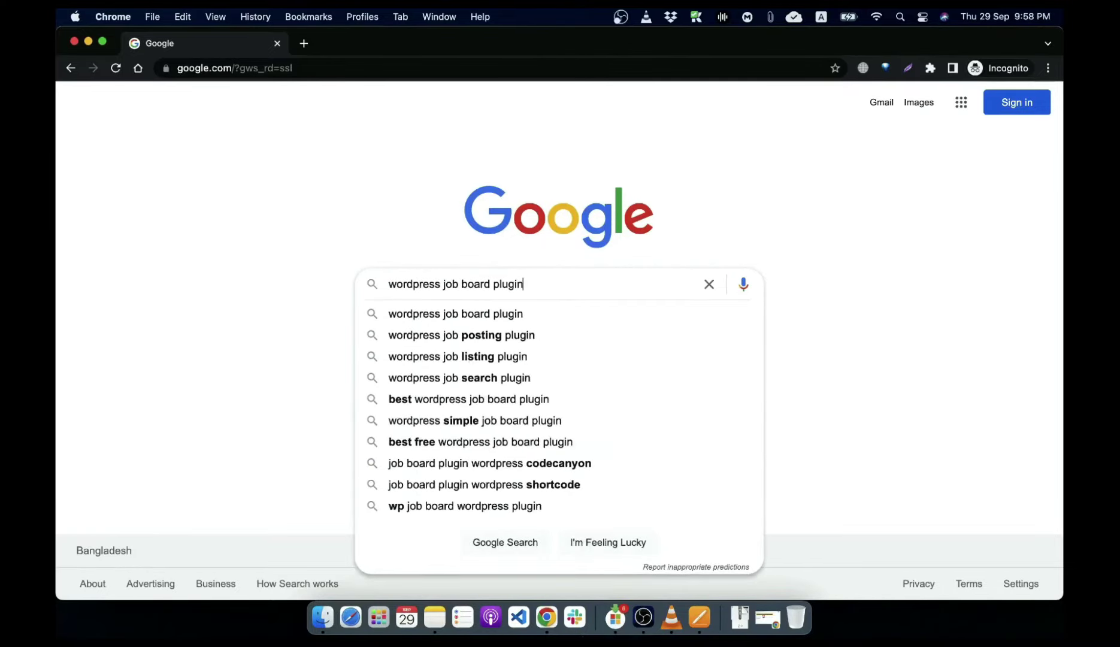
{"action": "key", "text": "Return"}
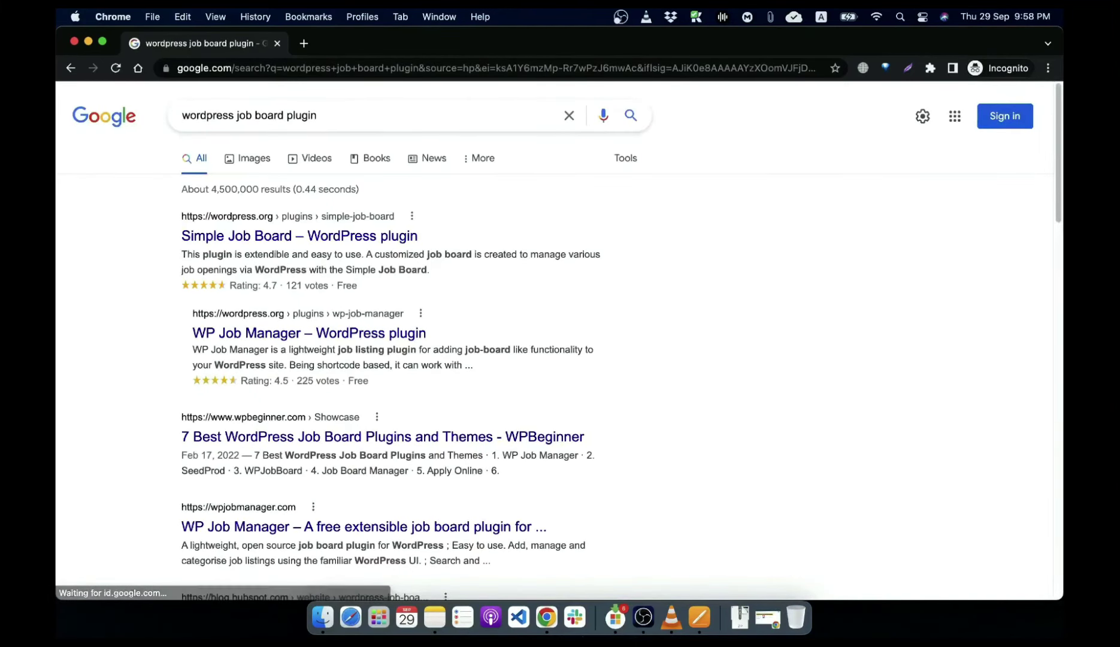
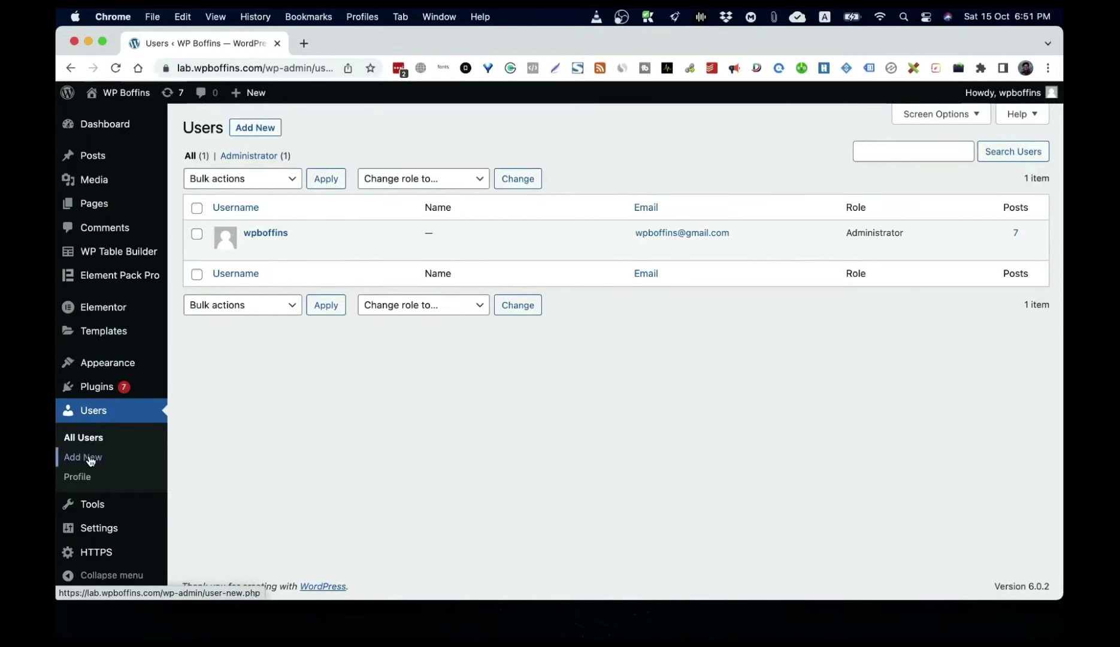
Step: On the Add New User form, enter the username and pick the suggested e-mail address, leaving first name blank
{"action": "left_click", "coordinate": [256, 128]}
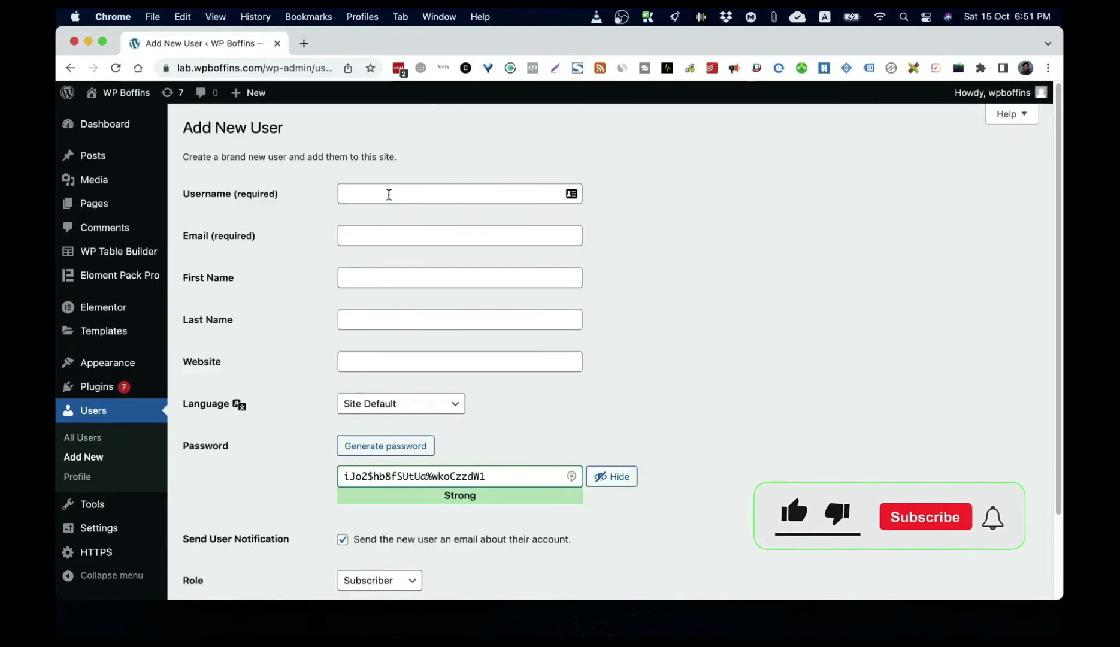
{"action": "left_click", "coordinate": [389, 194]}
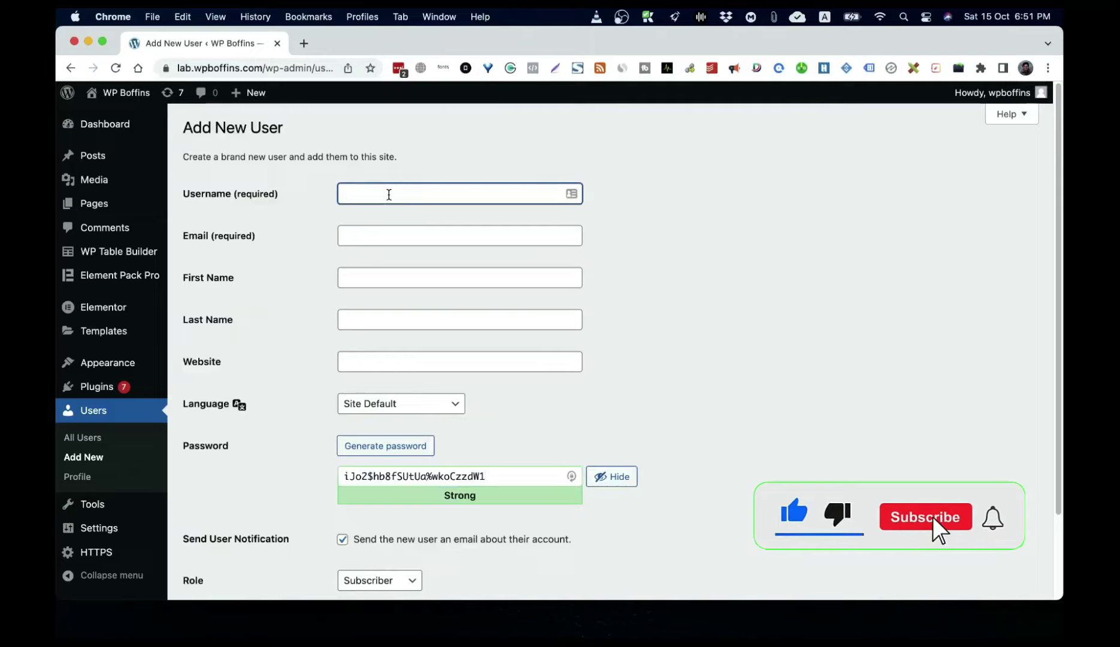
{"action": "type", "text": "mizpress"}
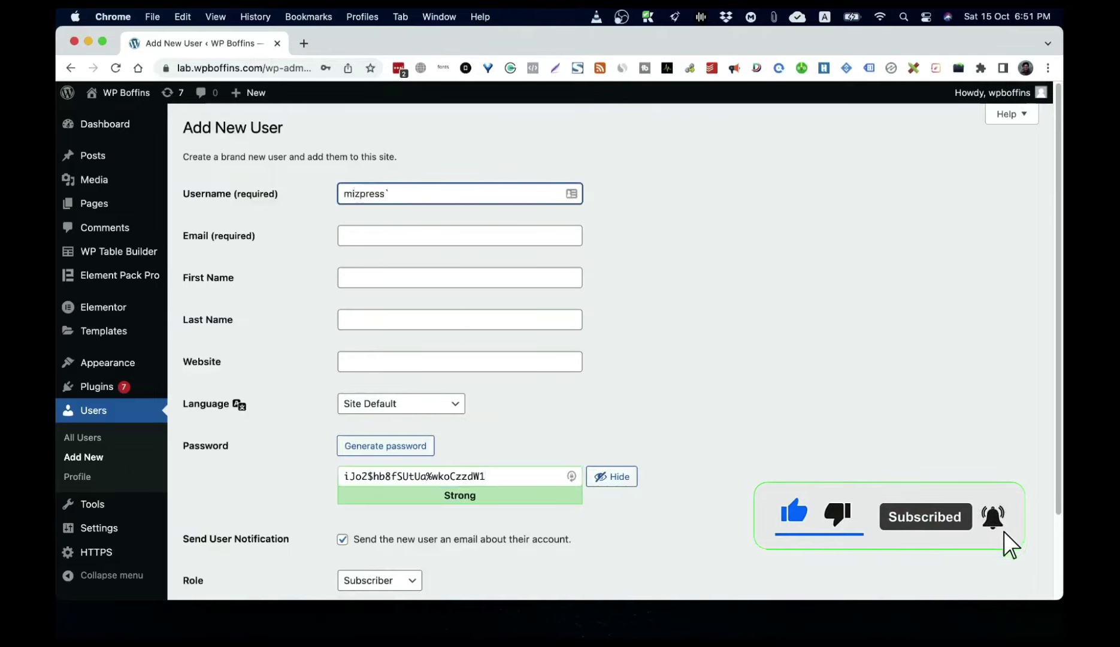
{"action": "type", "text": "`"}
{"action": "key", "text": "BackSpace"}
{"action": "key", "text": "Tab"}
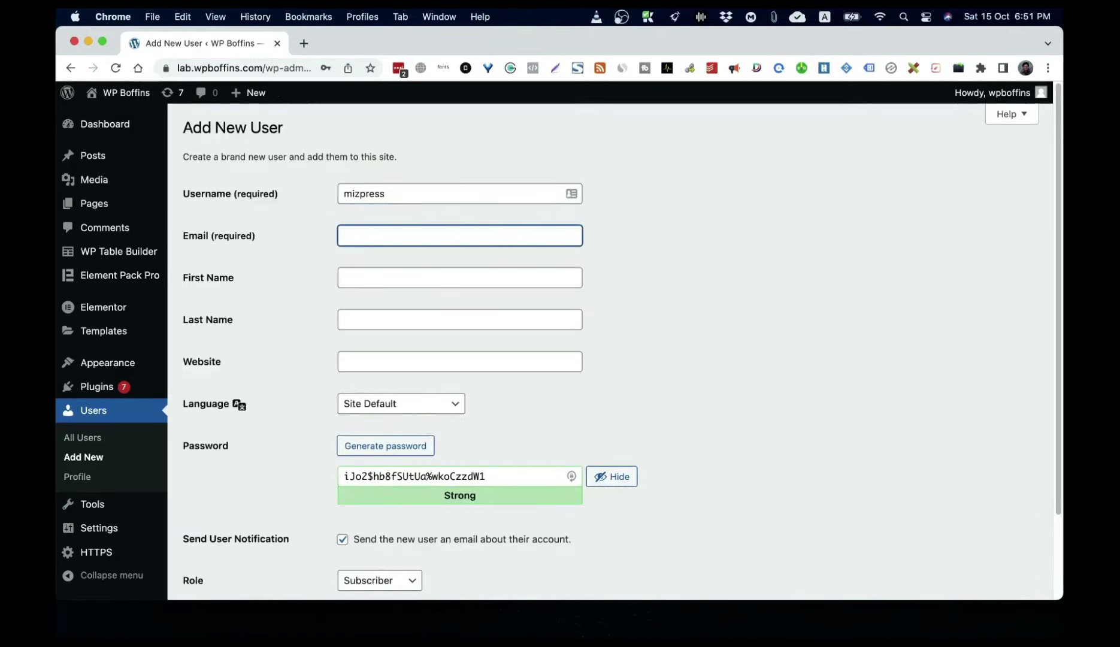
{"action": "type", "text": "hel"}
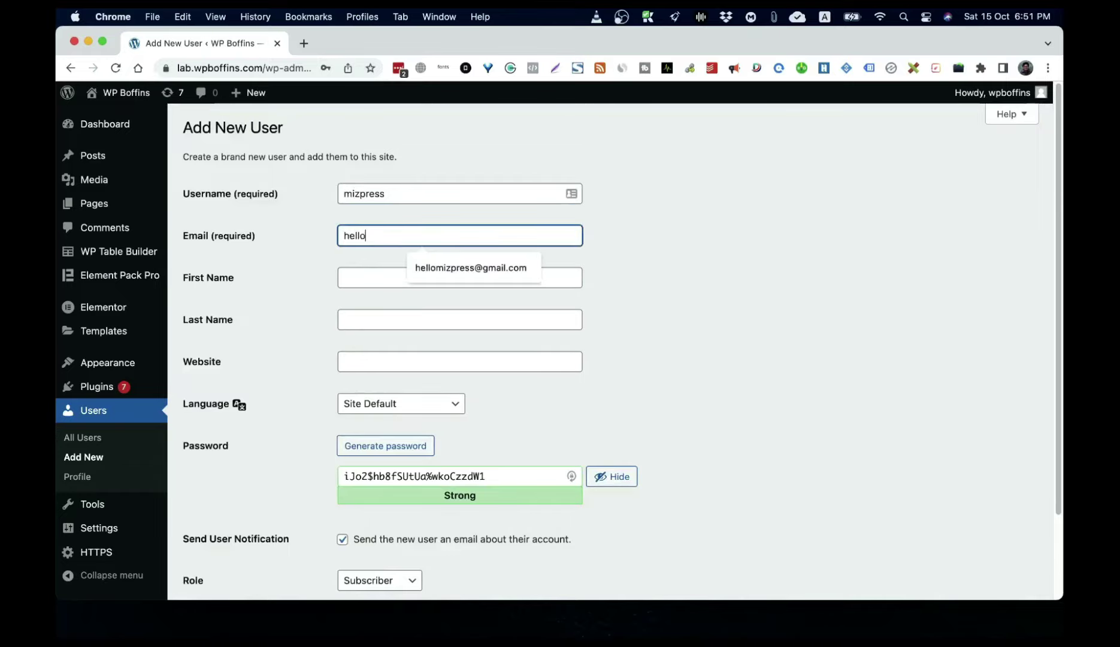
{"action": "type", "text": "lo"}
{"action": "key", "text": "Down"}
{"action": "key", "text": "Return"}
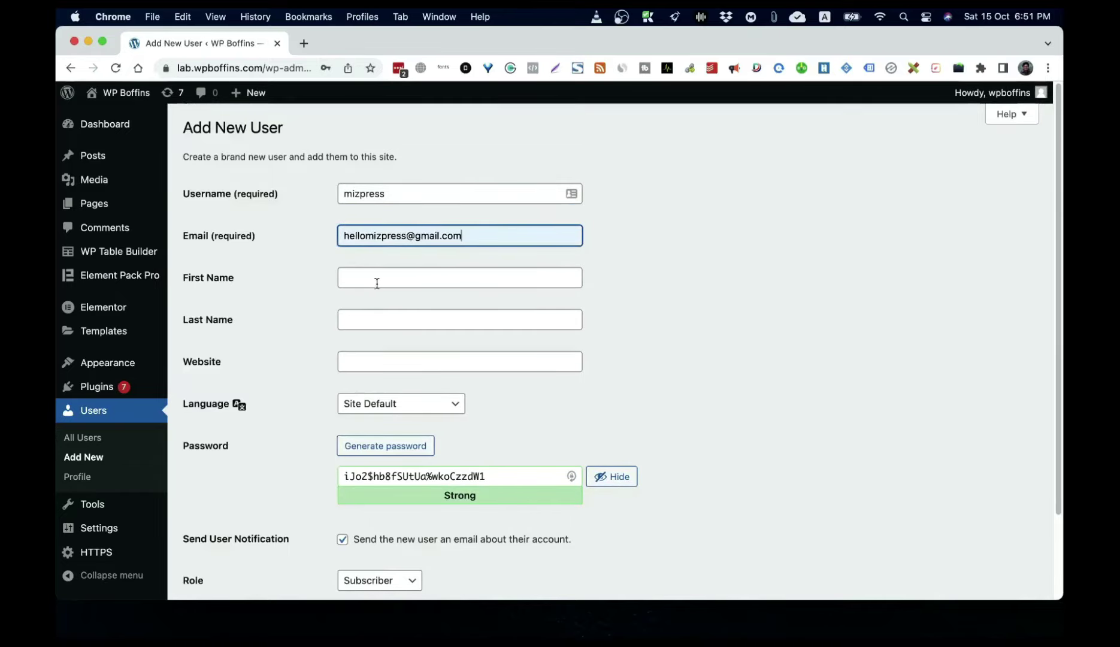
{"action": "left_click", "coordinate": [369, 282]}
{"action": "left_click", "coordinate": [701, 281]}
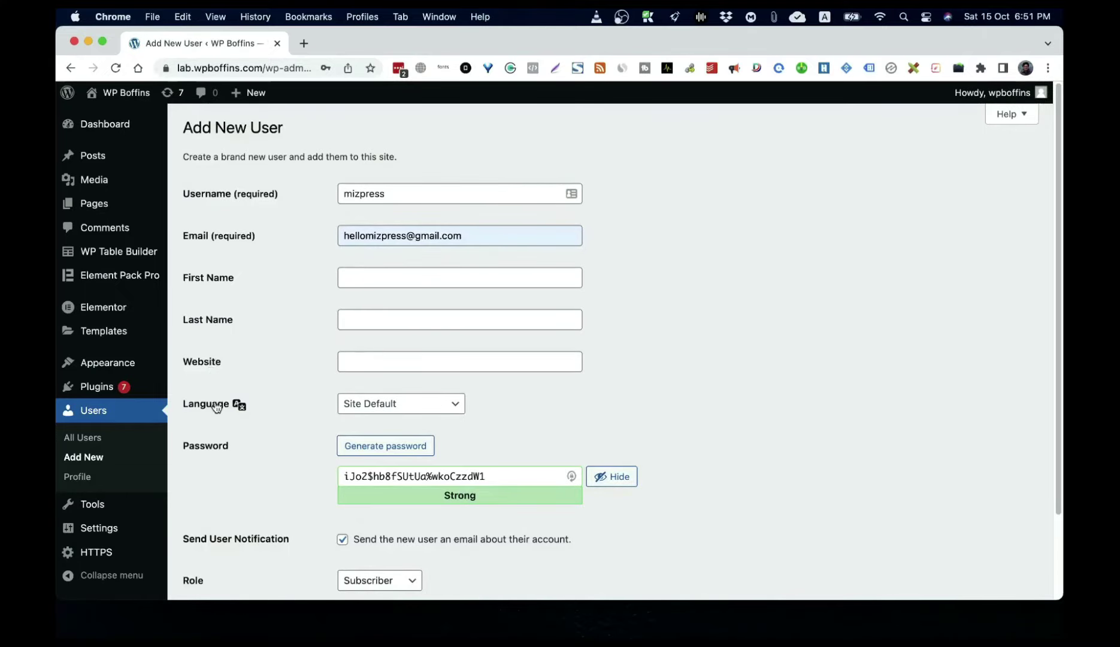
{"action": "scroll", "coordinate": [232, 482], "scroll_direction": "down", "scroll_amount": 1}
{"action": "scroll", "coordinate": [233, 482], "scroll_direction": "down", "scroll_amount": 3}
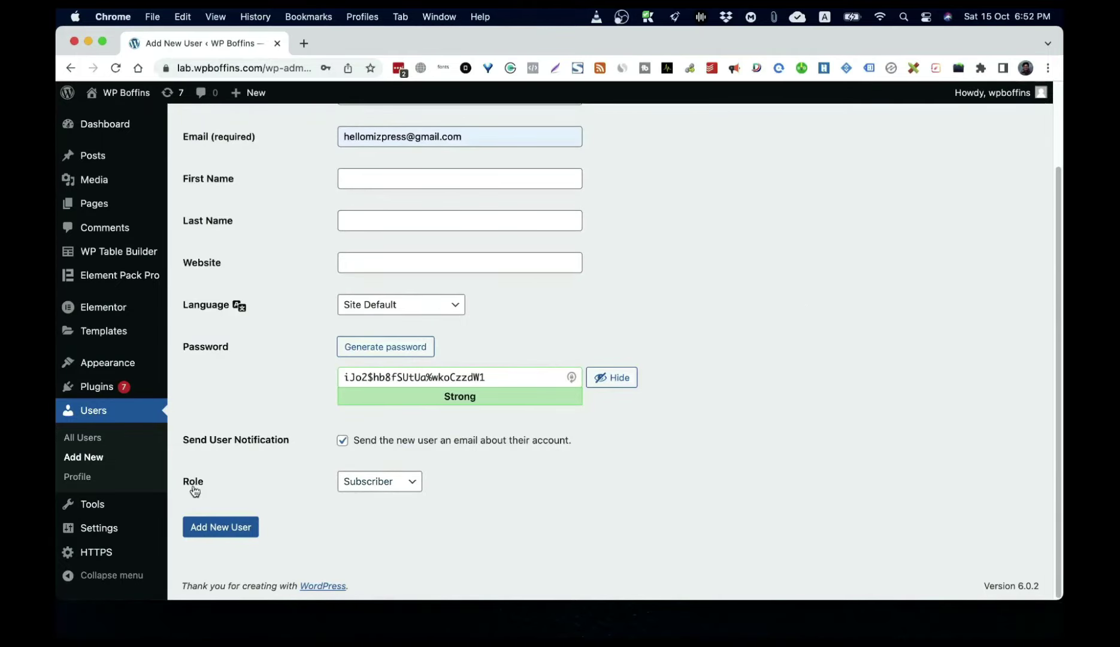
Step: Keep the role on Subscriber and create the new user account
{"action": "left_click", "coordinate": [385, 491]}
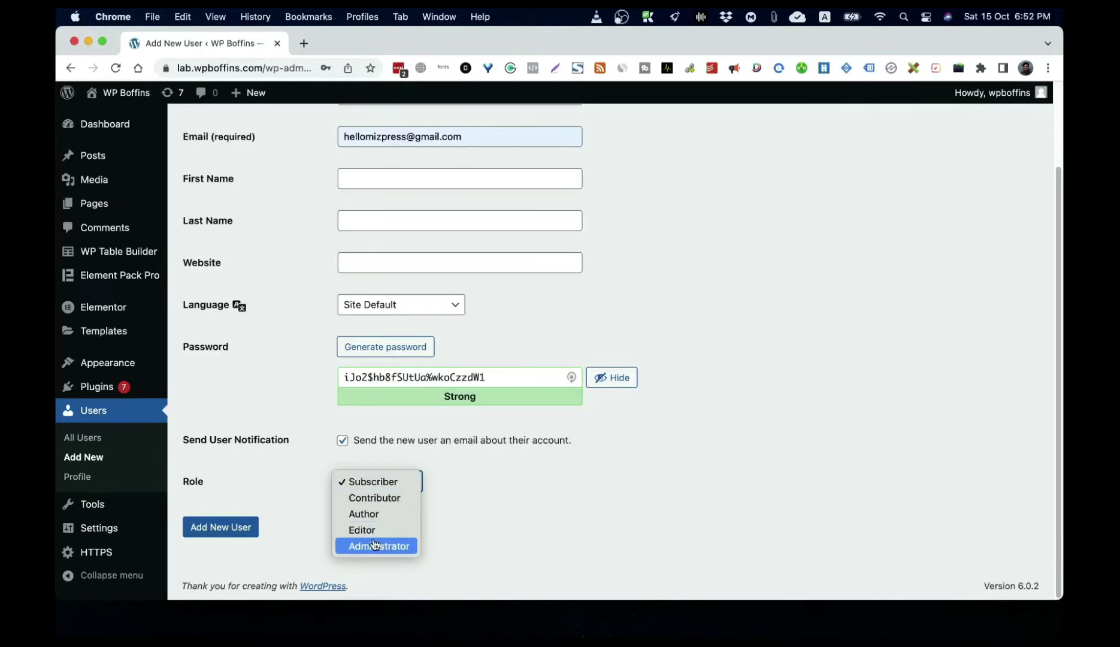
{"action": "left_click", "coordinate": [702, 505]}
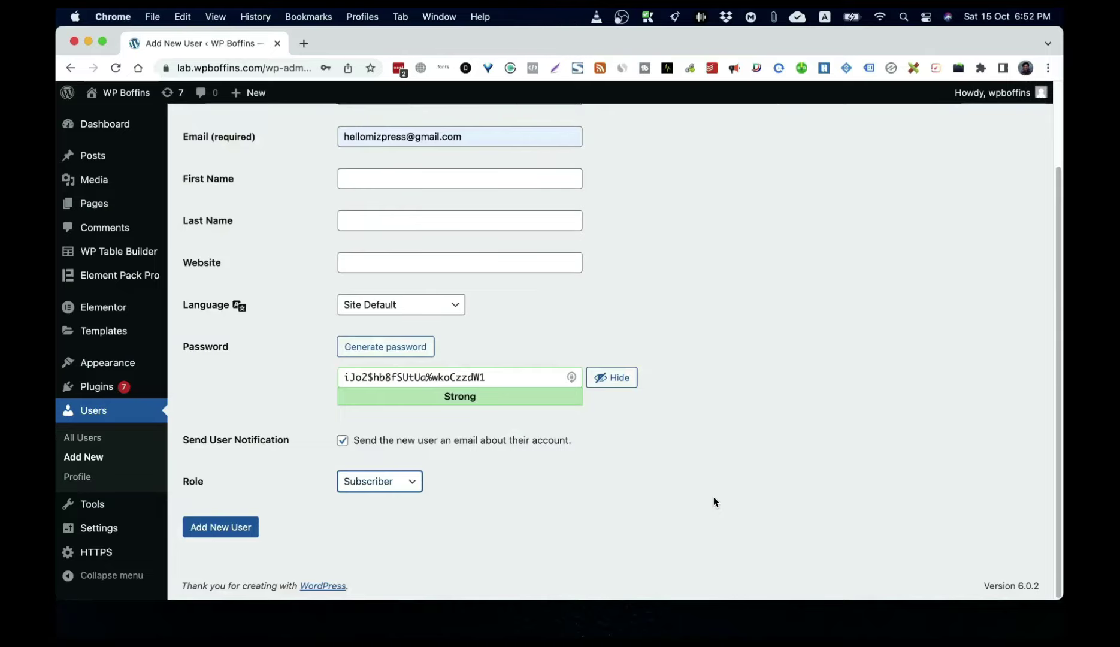
{"action": "left_click", "coordinate": [368, 488]}
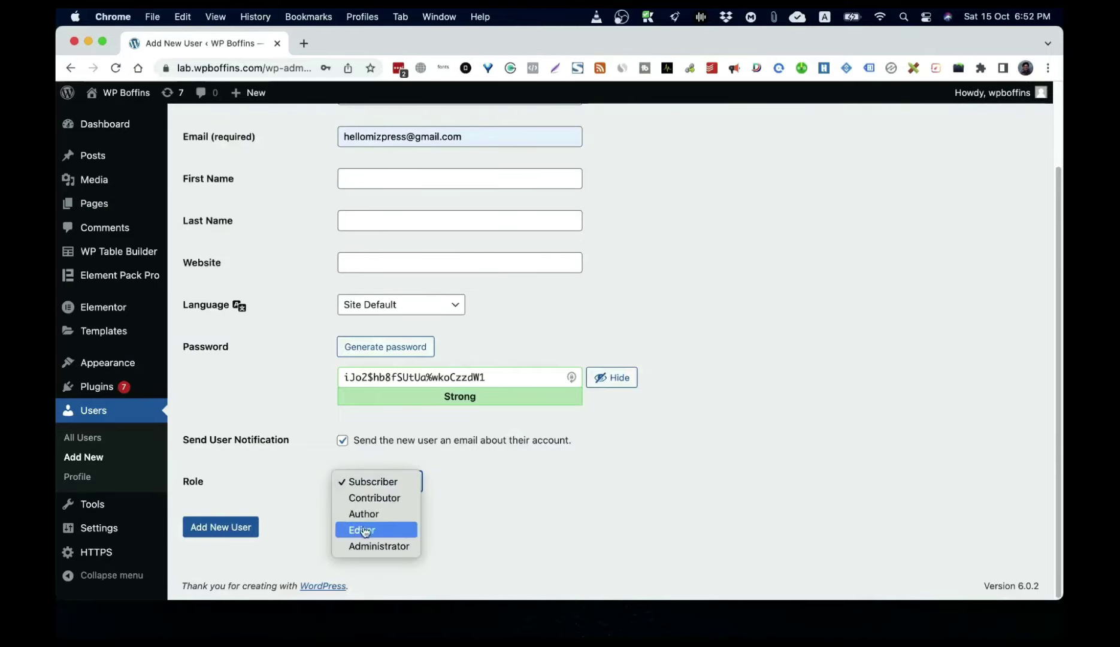
{"action": "left_click", "coordinate": [790, 504]}
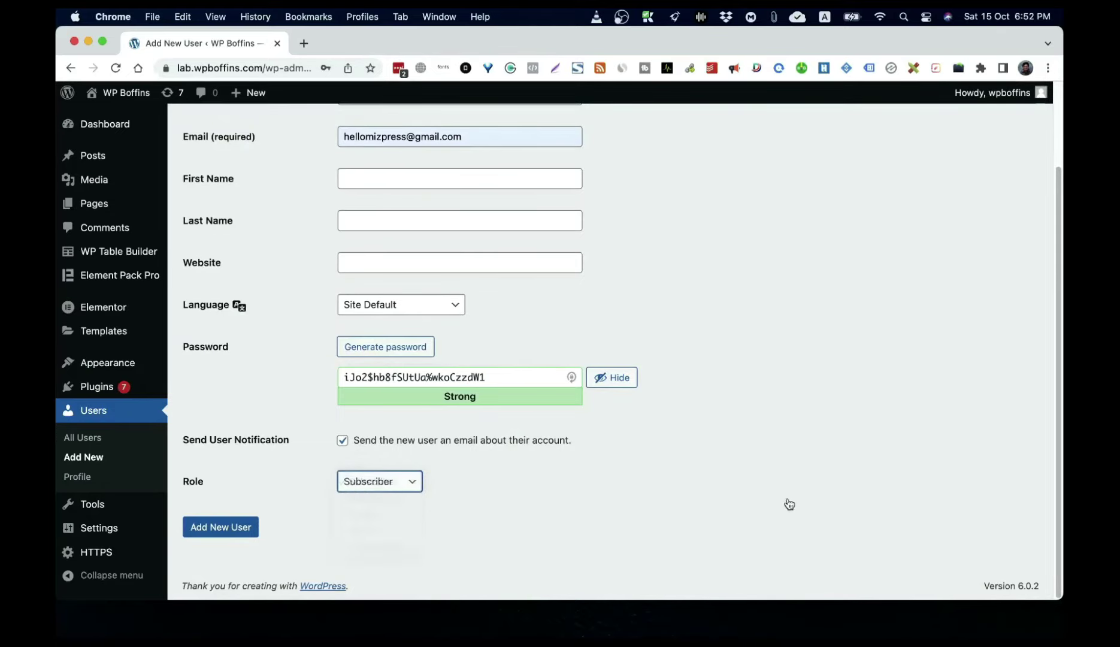
{"action": "left_click", "coordinate": [237, 529]}
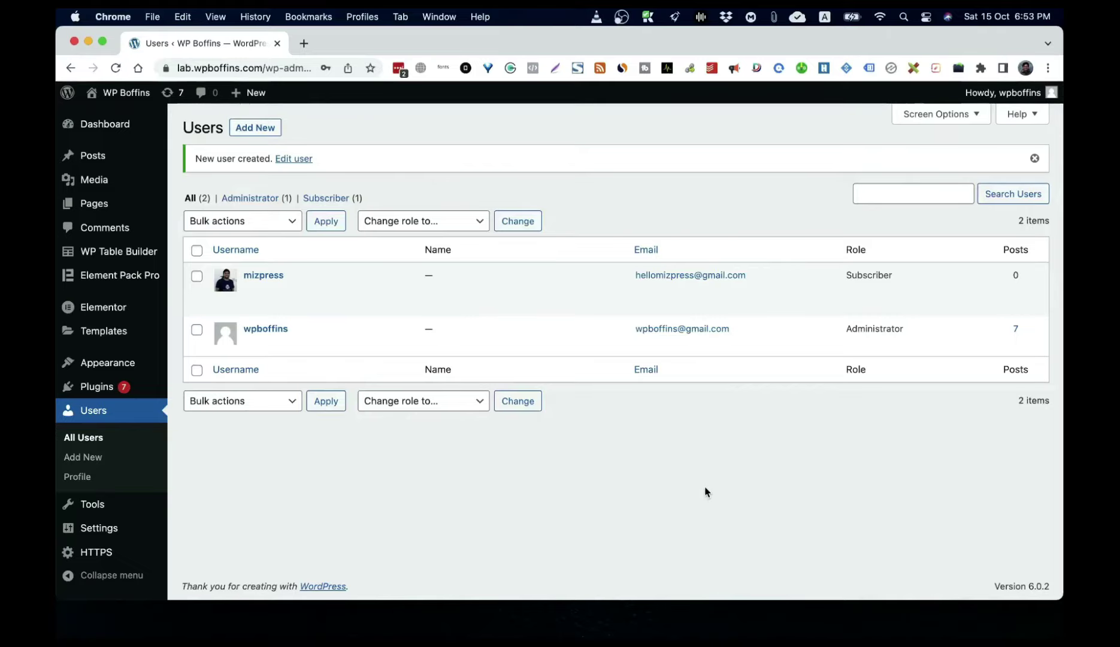
Step: Visit the site's front page from the admin bar, then go back to the Dashboard
{"action": "mouse_move", "coordinate": [120, 102]}
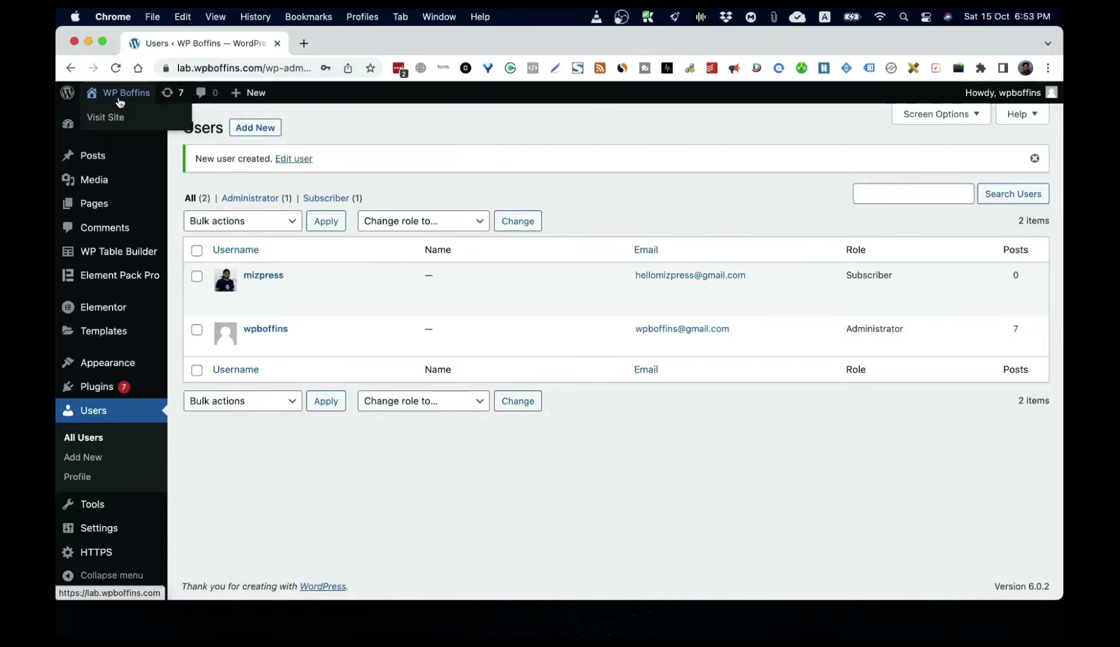
{"action": "left_click", "coordinate": [120, 101]}
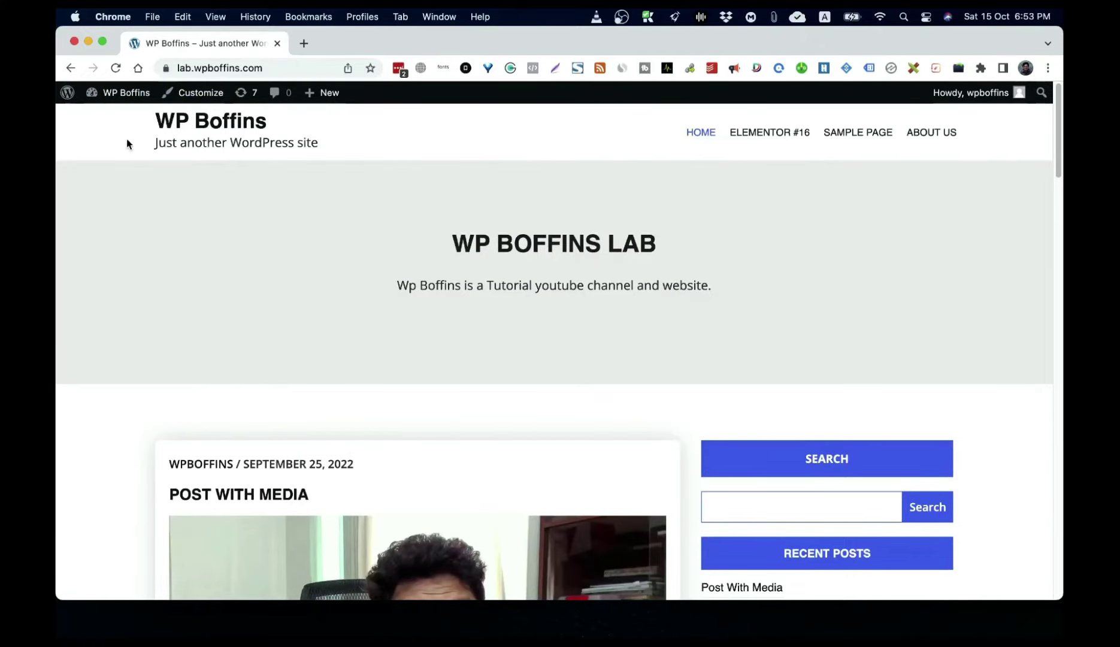
{"action": "left_click", "coordinate": [132, 101]}
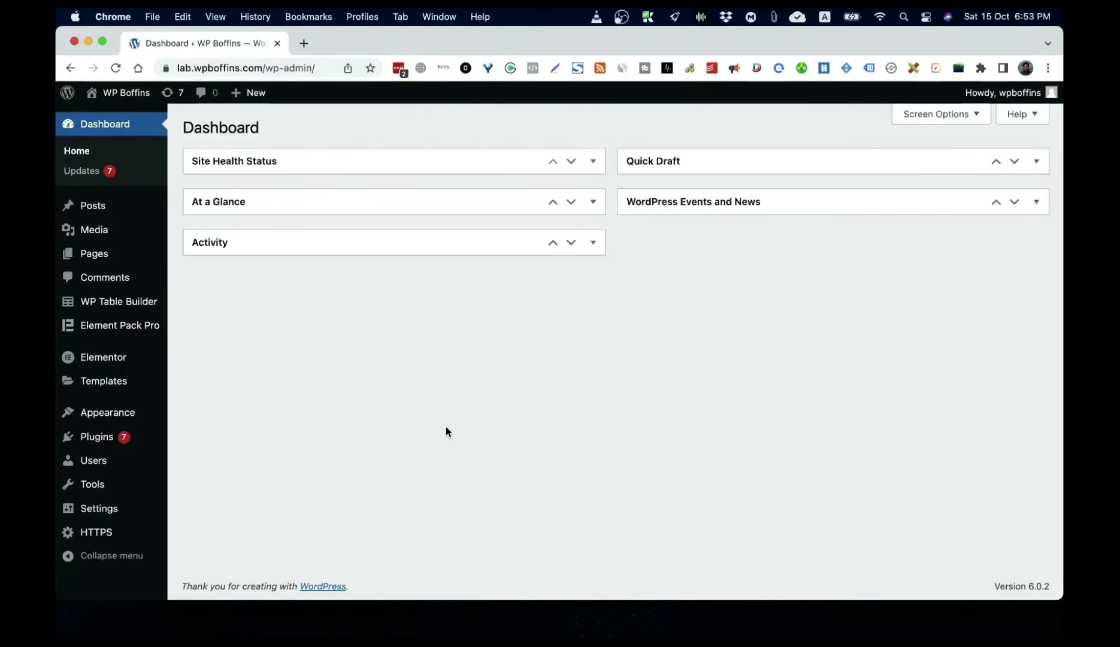
Step: Enable 'Anyone can register' in General Settings and save the changes
{"action": "left_click", "coordinate": [90, 510]}
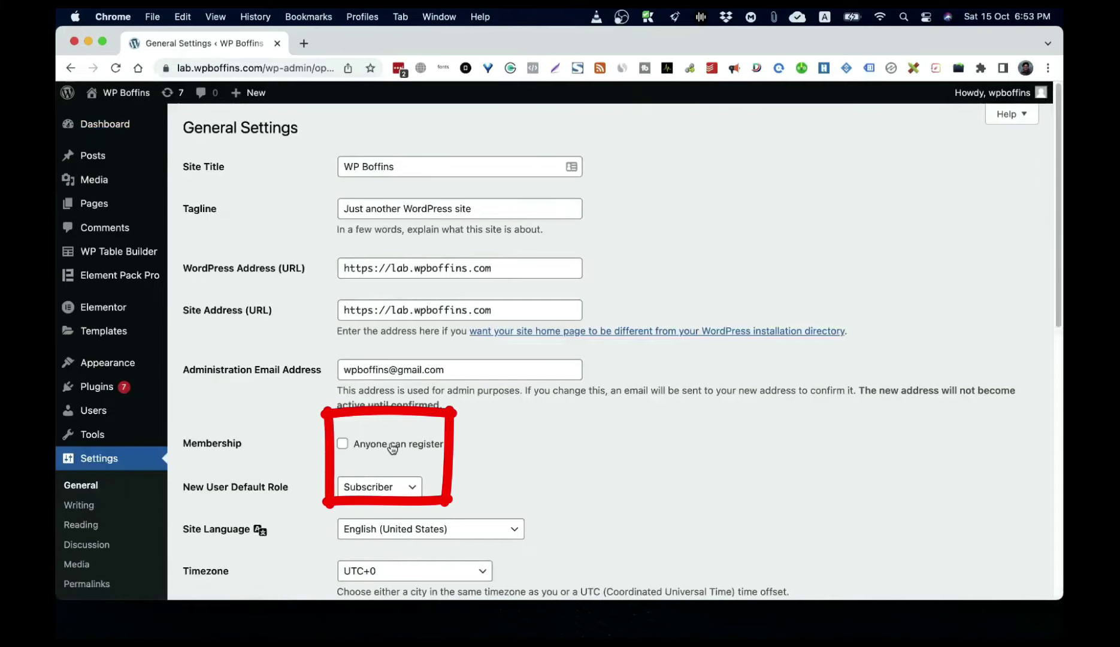
{"action": "left_click", "coordinate": [342, 444]}
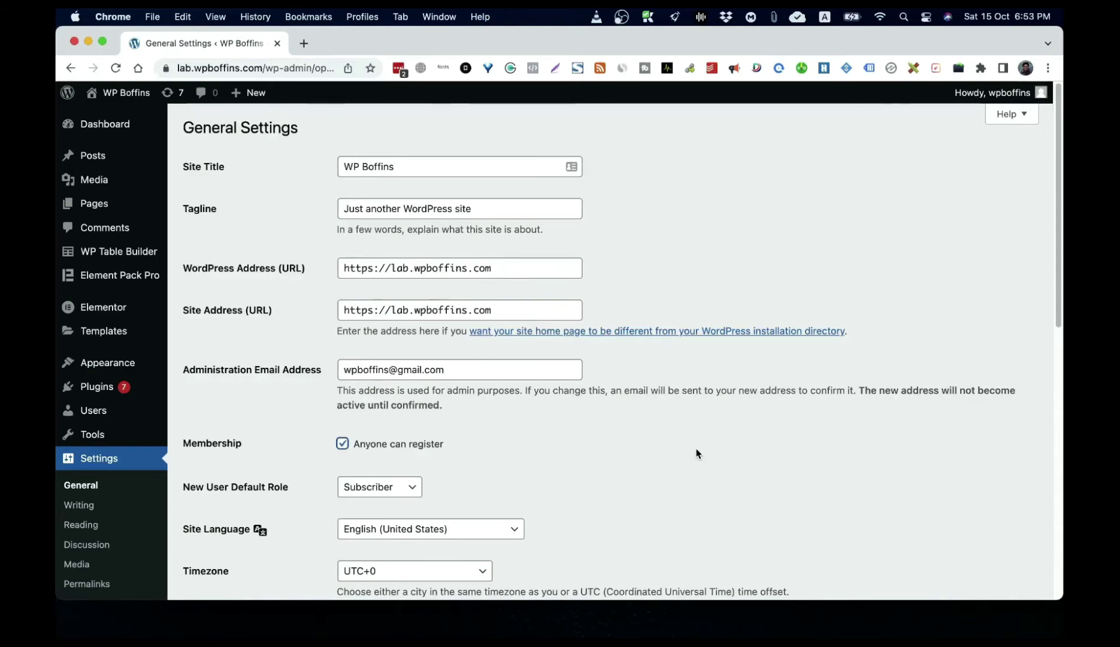
{"action": "scroll", "coordinate": [696, 453], "scroll_direction": "down", "scroll_amount": 3}
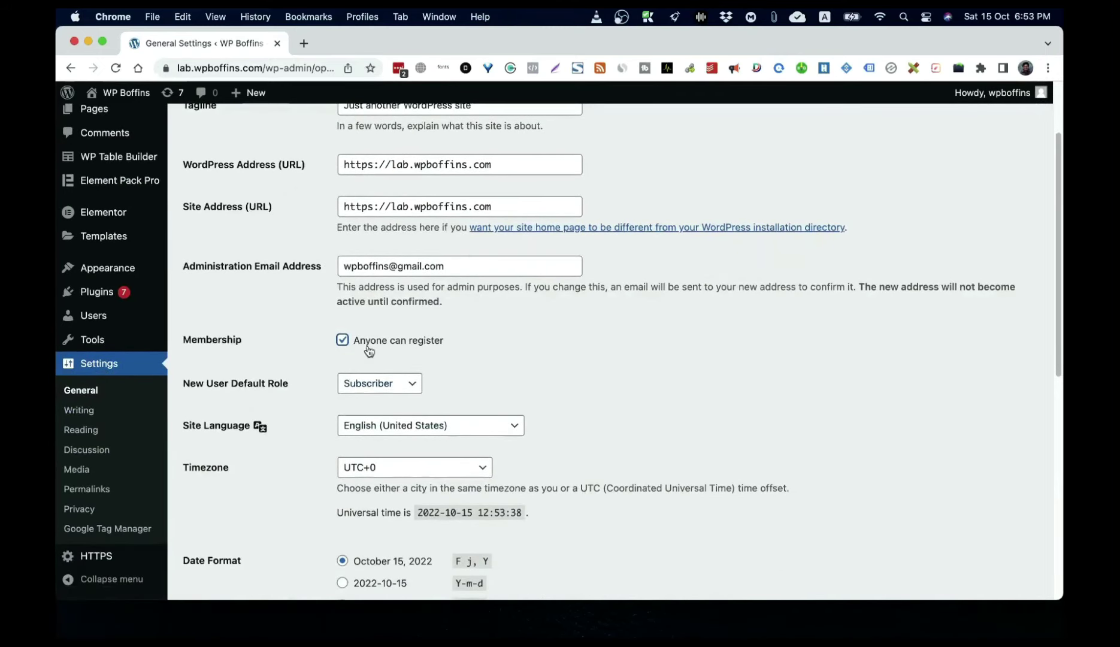
{"action": "scroll", "coordinate": [662, 382], "scroll_direction": "down", "scroll_amount": 10}
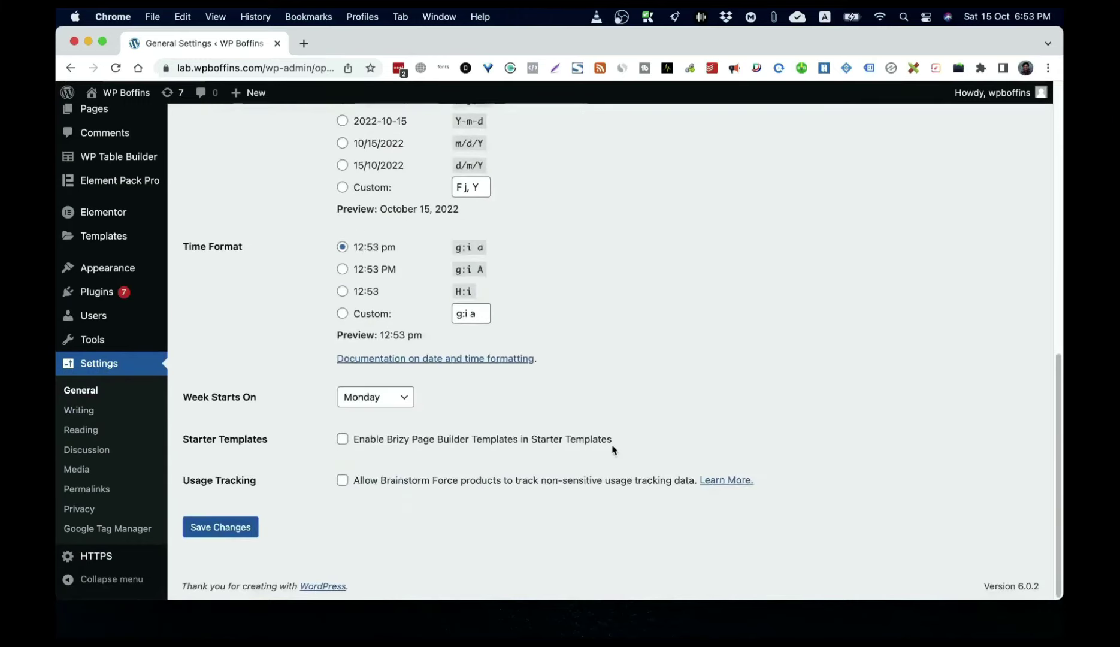
{"action": "left_click", "coordinate": [220, 526]}
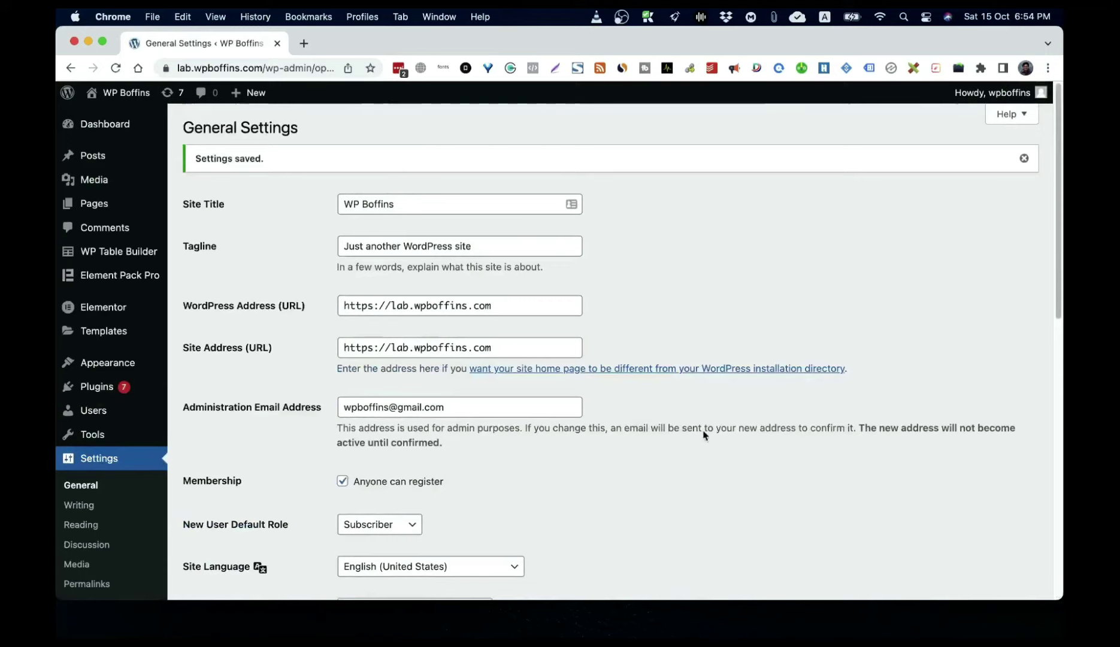
{"action": "left_click", "coordinate": [1047, 68]}
Step: Load lab.wpboffins.com in a new incognito window
{"action": "left_click", "coordinate": [980, 133]}
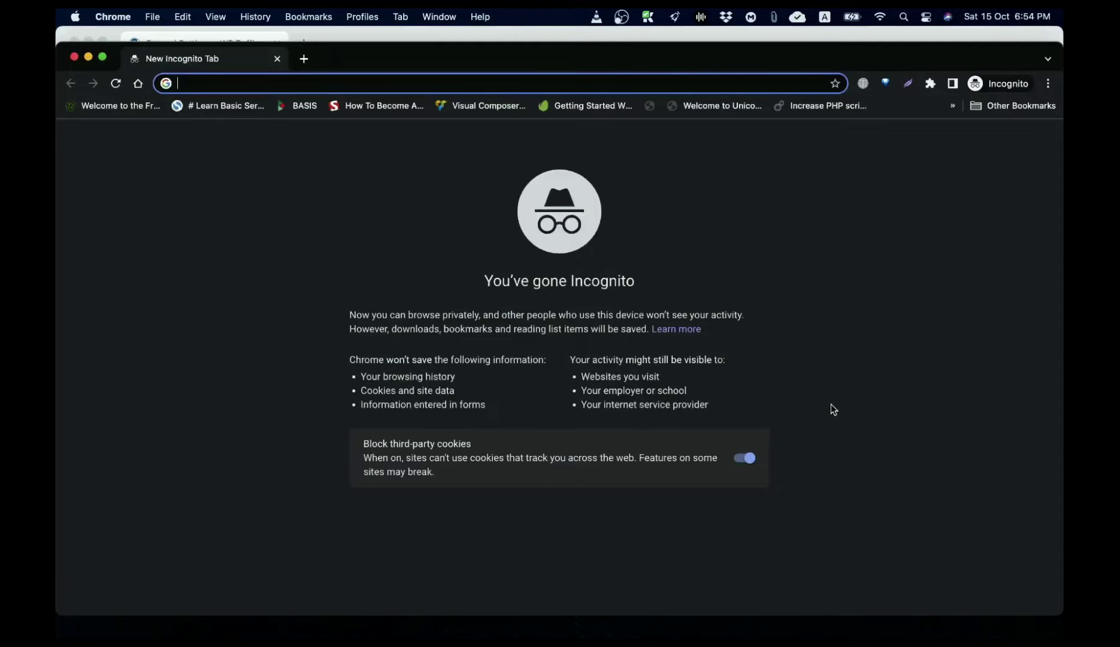
{"action": "type", "text": "lab"}
{"action": "key", "text": "Return"}
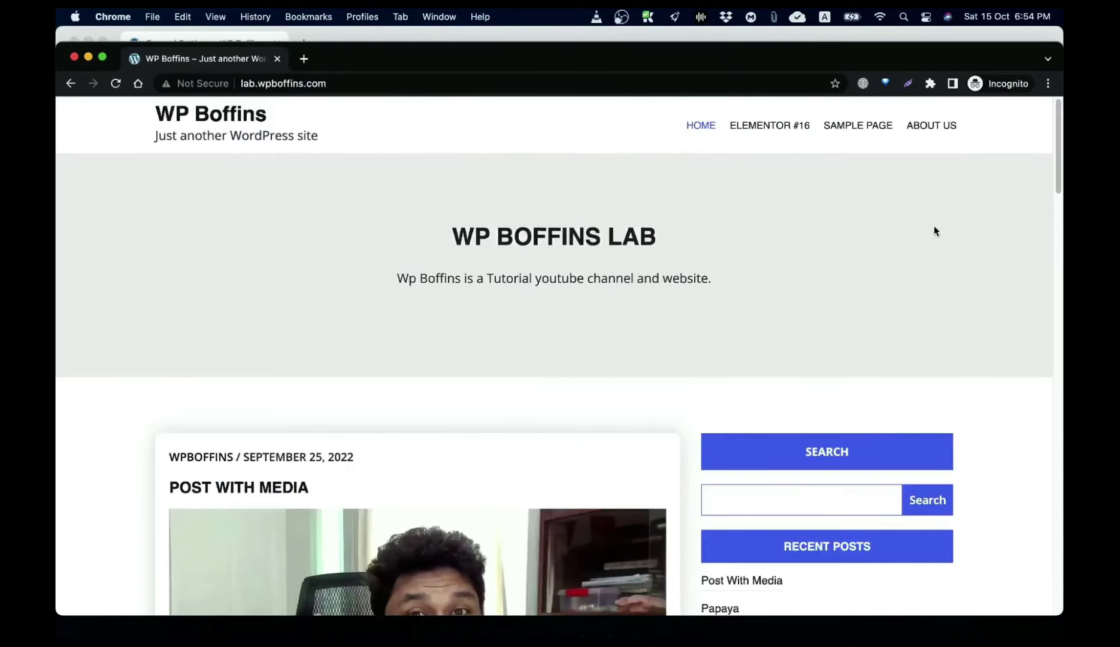
{"action": "scroll", "coordinate": [750, 334], "scroll_direction": "down", "scroll_amount": 10}
{"action": "scroll", "coordinate": [898, 240], "scroll_direction": "up", "scroll_amount": 10}
{"action": "left_click", "coordinate": [393, 84]}
{"action": "left_click", "coordinate": [394, 85]}
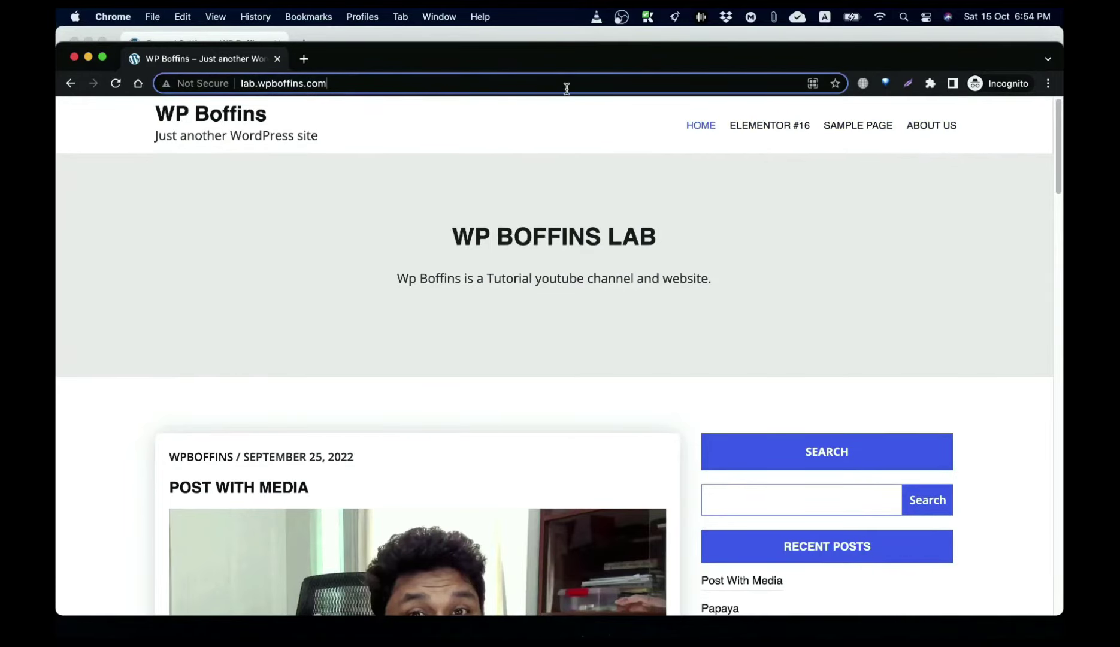
Step: Try /wp-register.php, then go via /wp-admin to the login page's Register link
{"action": "type", "text": "/"}
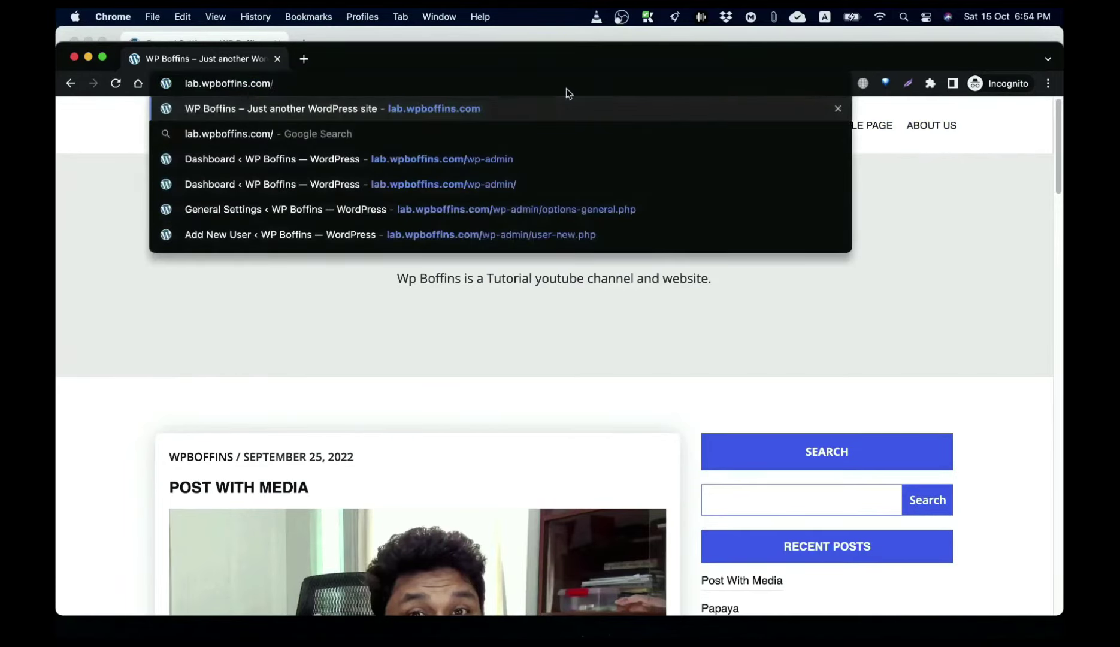
{"action": "type", "text": "wp-"}
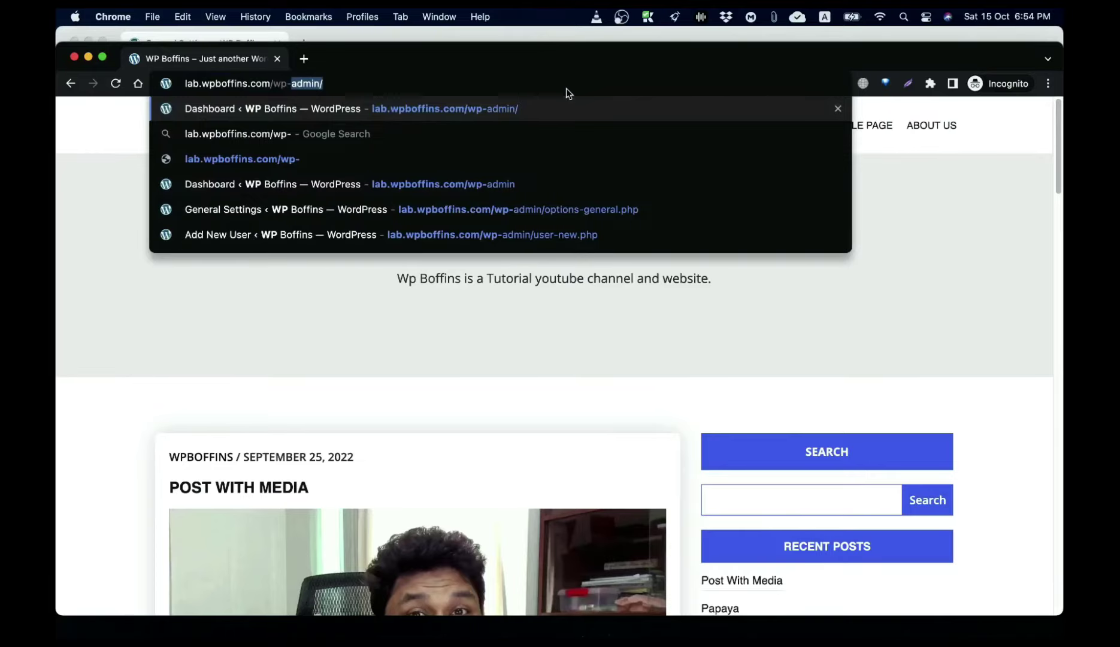
{"action": "type", "text": "reg"}
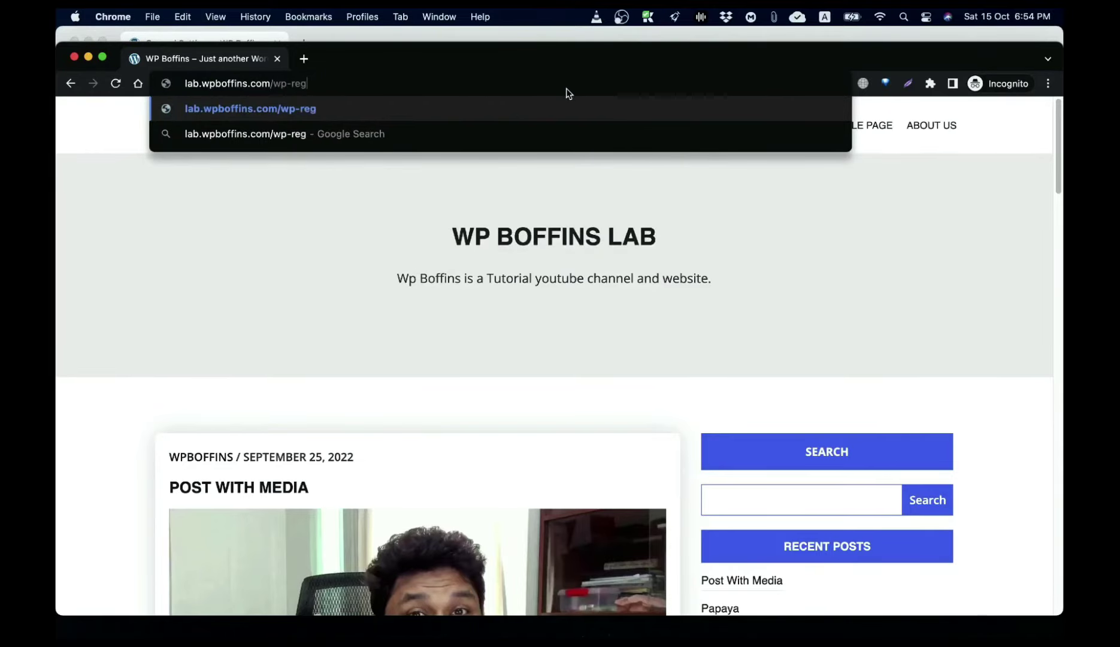
{"action": "type", "text": "ister.p"}
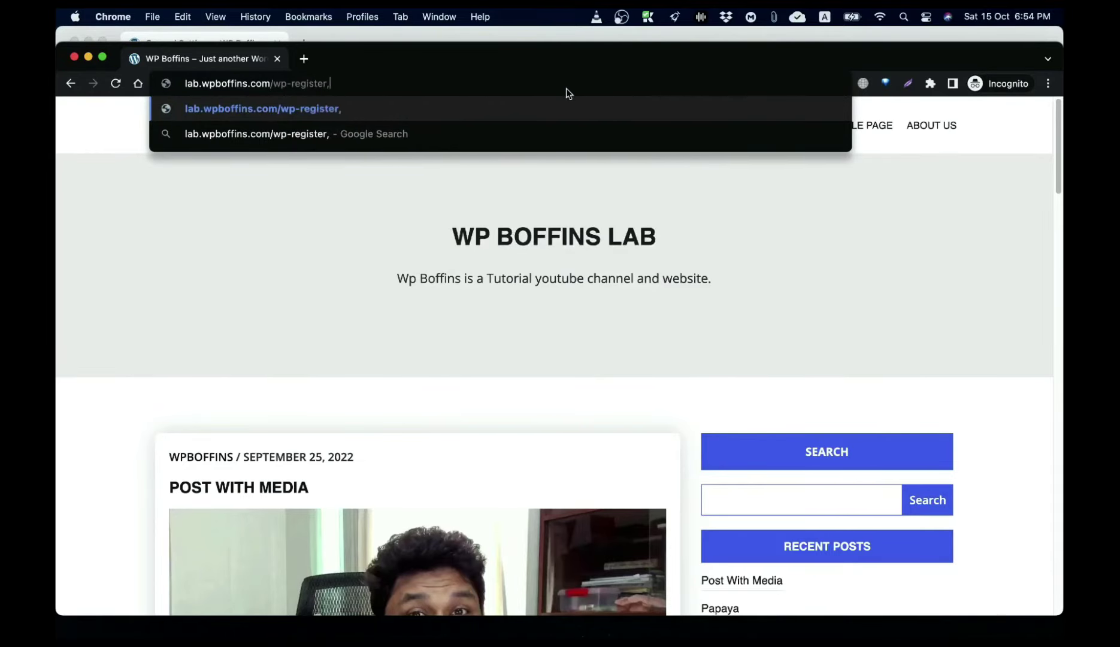
{"action": "type", "text": "hp"}
{"action": "key", "text": "Return"}
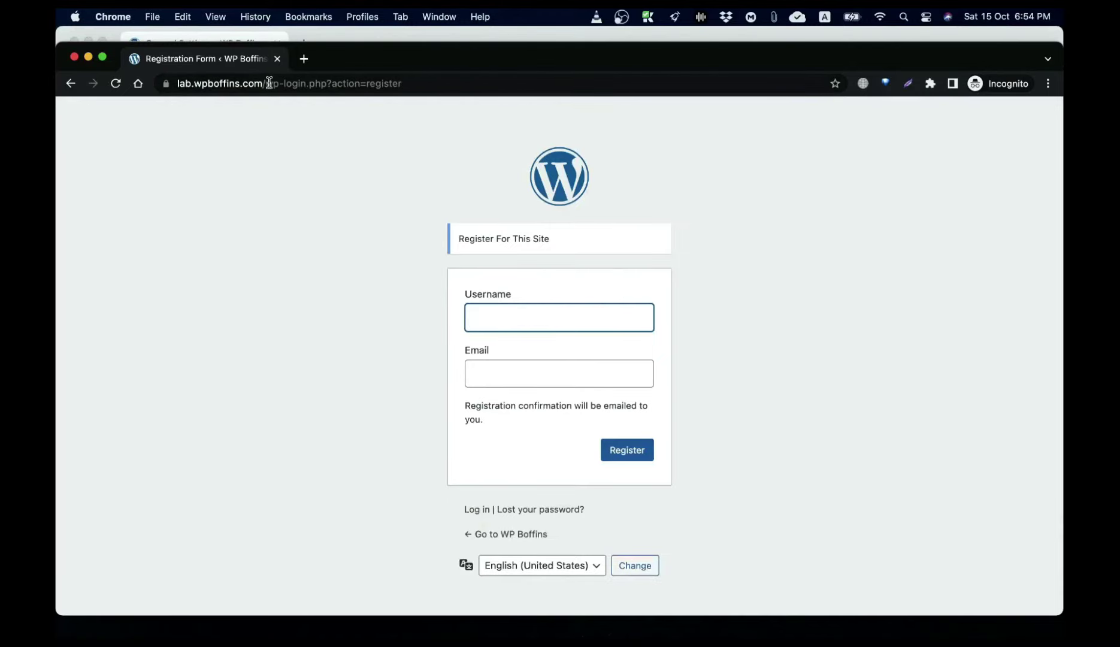
{"action": "left_click_drag", "start_coordinate": [267, 83], "coordinate": [510, 85]}
{"action": "type", "text": "wp-admin"}
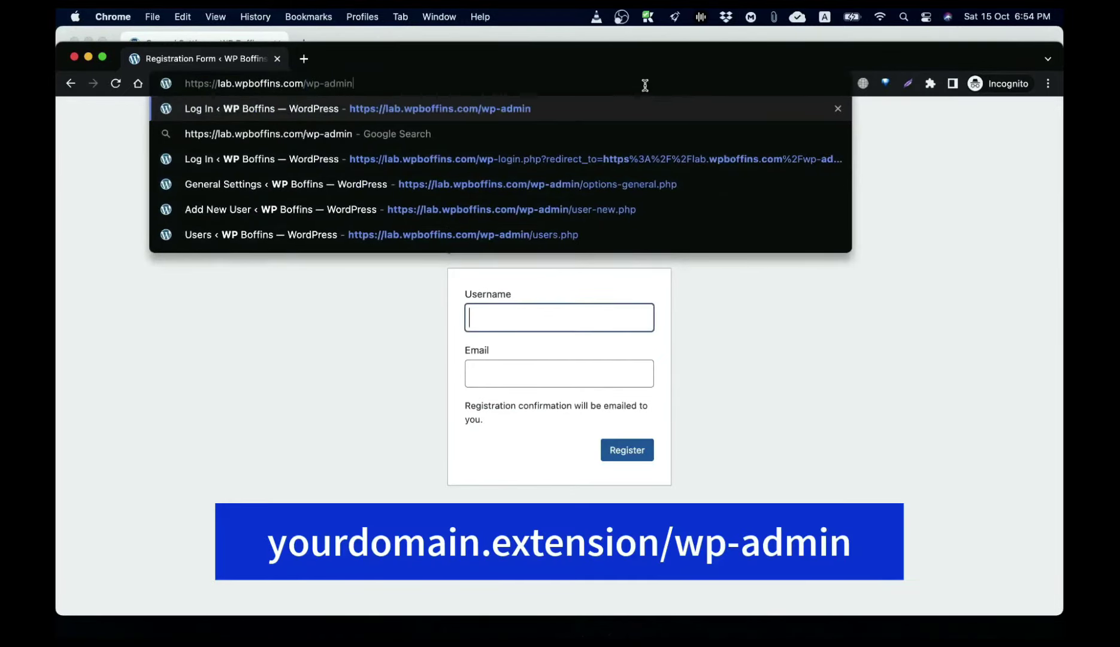
{"action": "key", "text": "Return"}
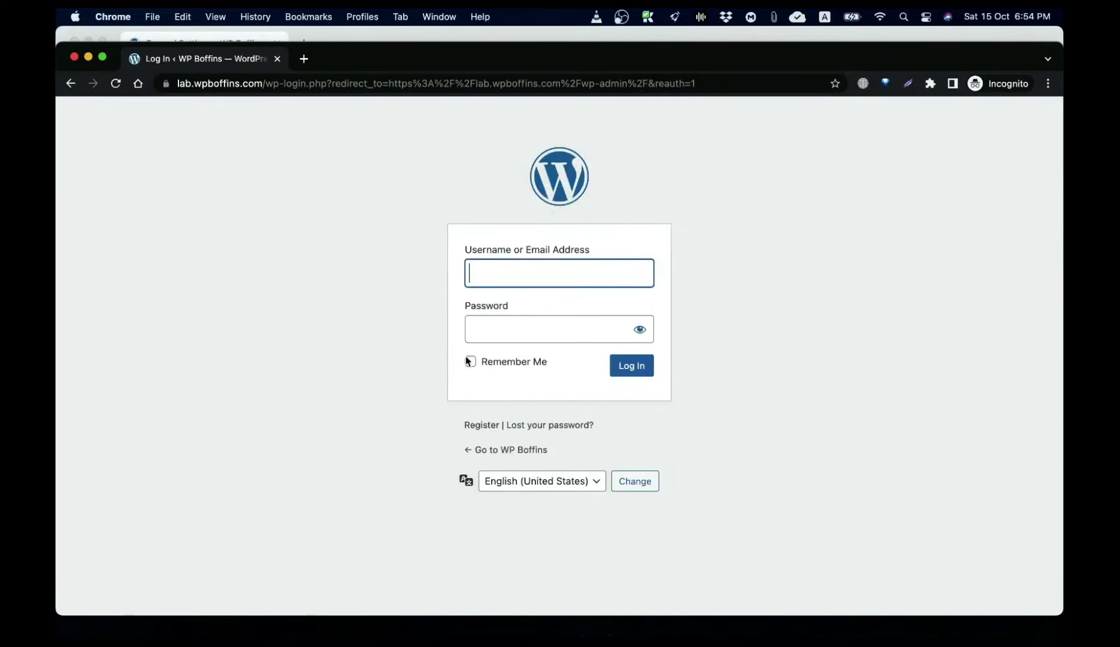
{"action": "left_click", "coordinate": [490, 427]}
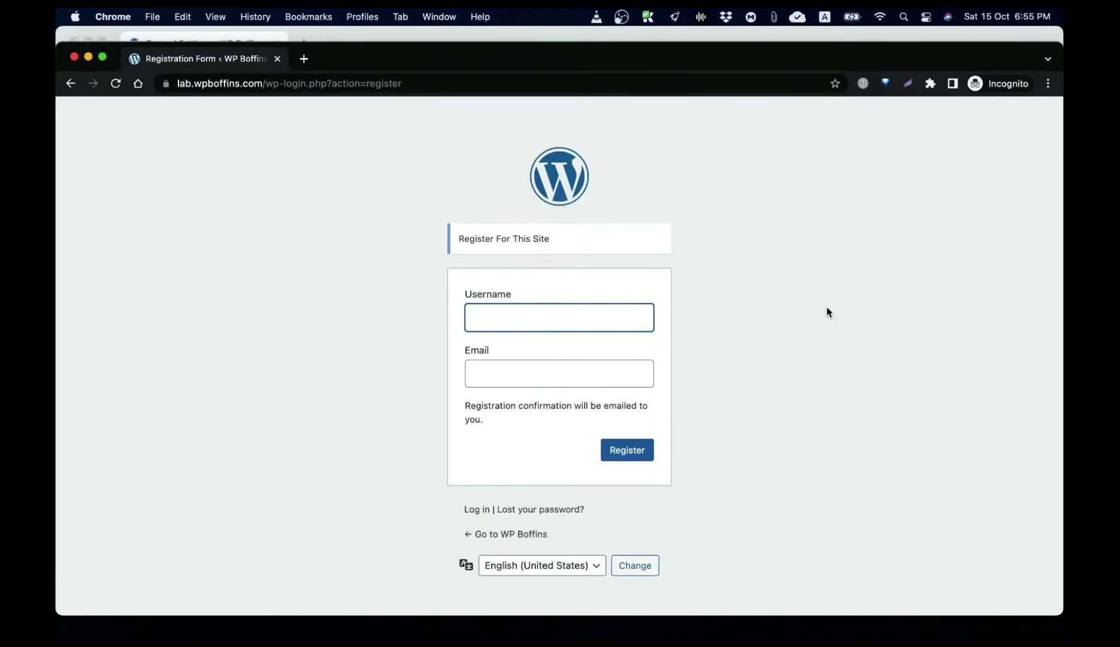
Step: Register a new account with a username and e-mail address
{"action": "type", "text": "mrmizan"}
{"action": "key", "text": "Tab"}
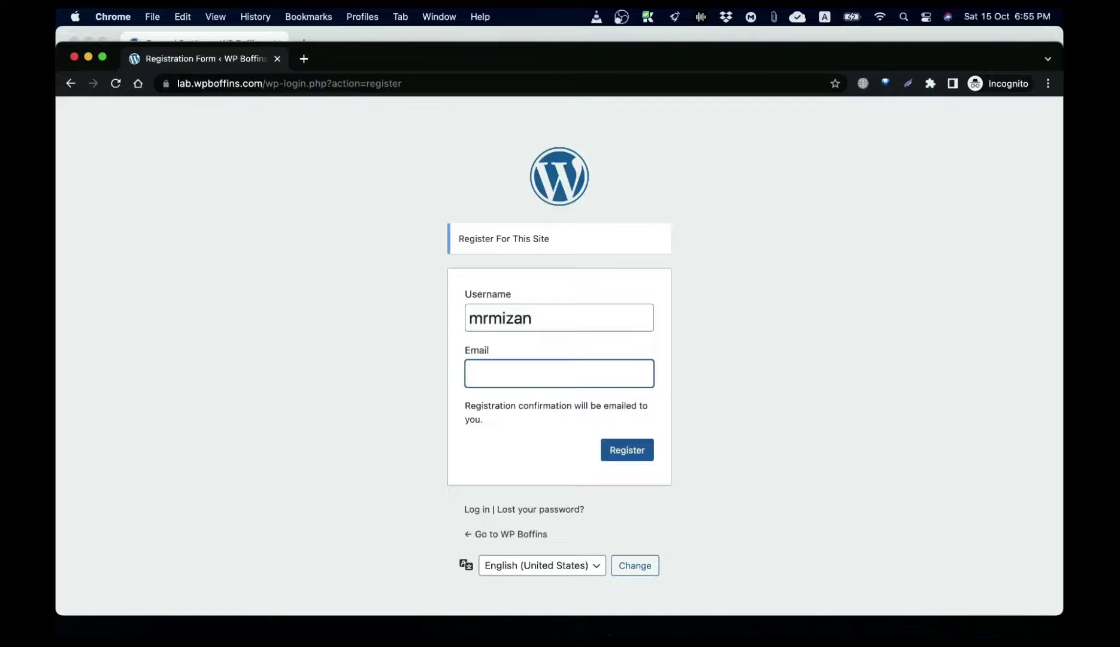
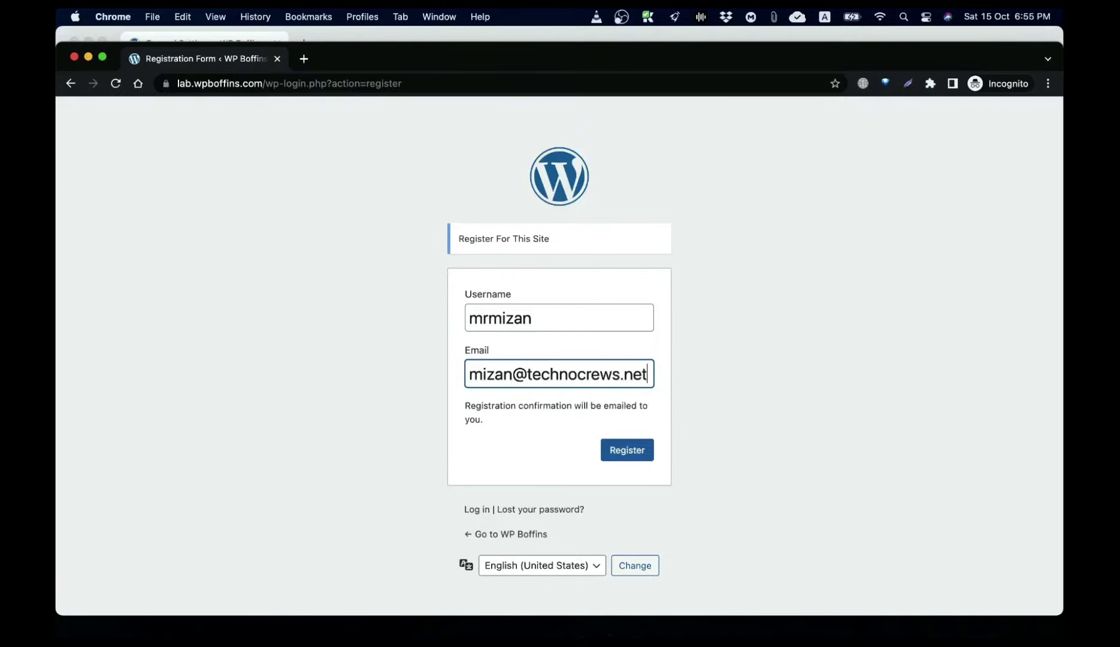
{"action": "left_click", "coordinate": [623, 456]}
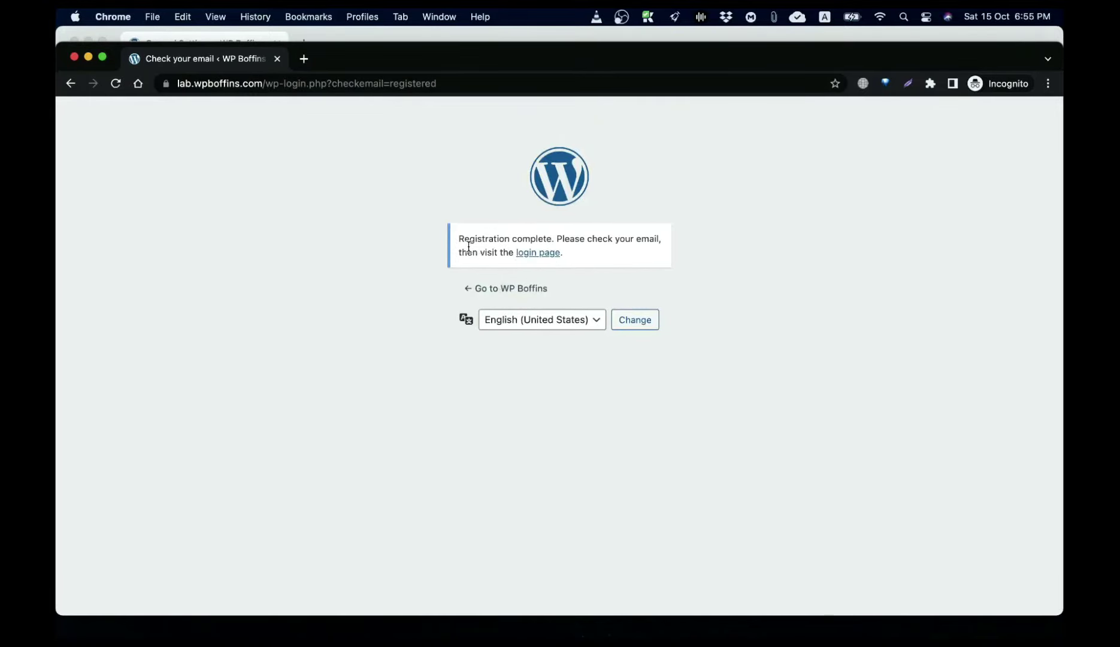
Step: Enter the username on the login page, then close the incognito window
{"action": "left_click", "coordinate": [541, 256]}
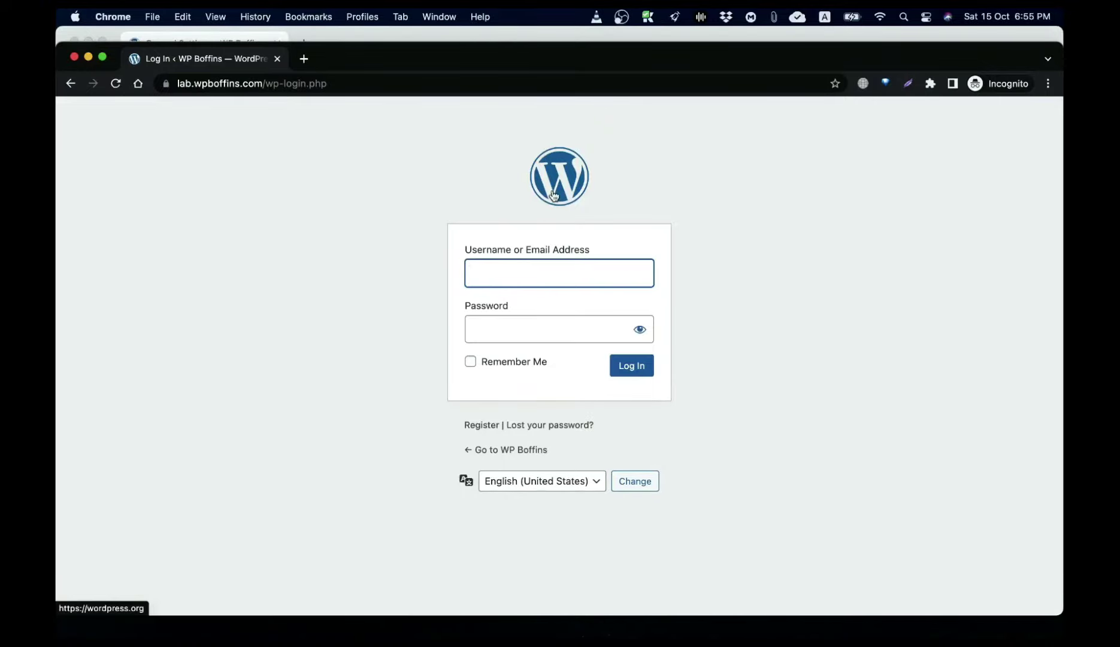
{"action": "type", "text": "mrmizan"}
{"action": "key", "text": "Tab"}
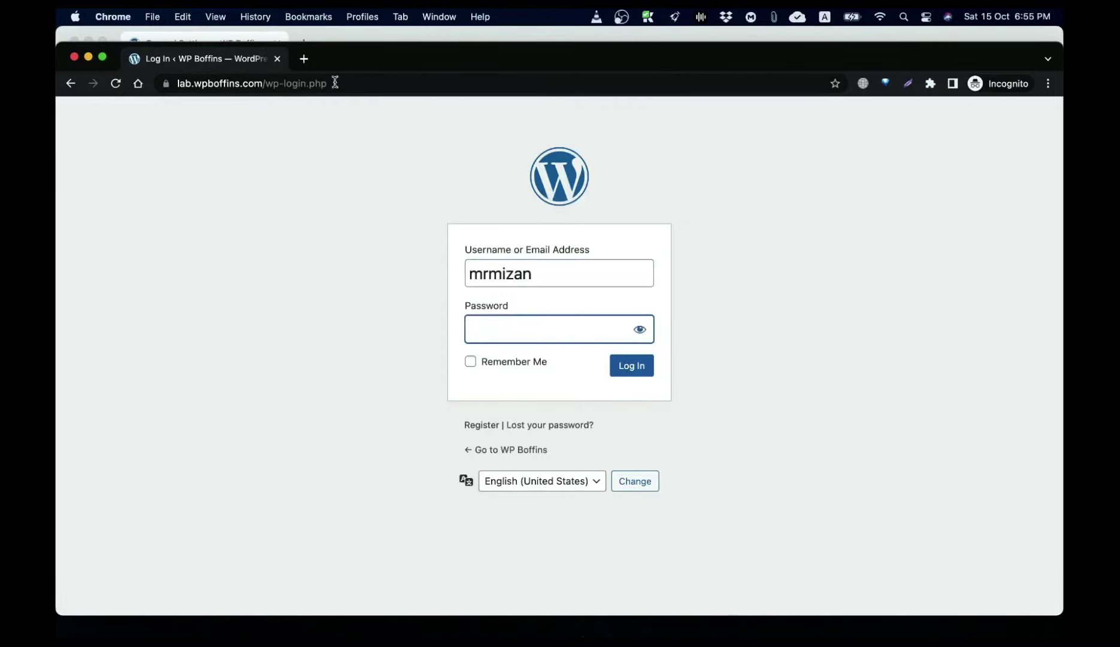
{"action": "left_click", "coordinate": [276, 59]}
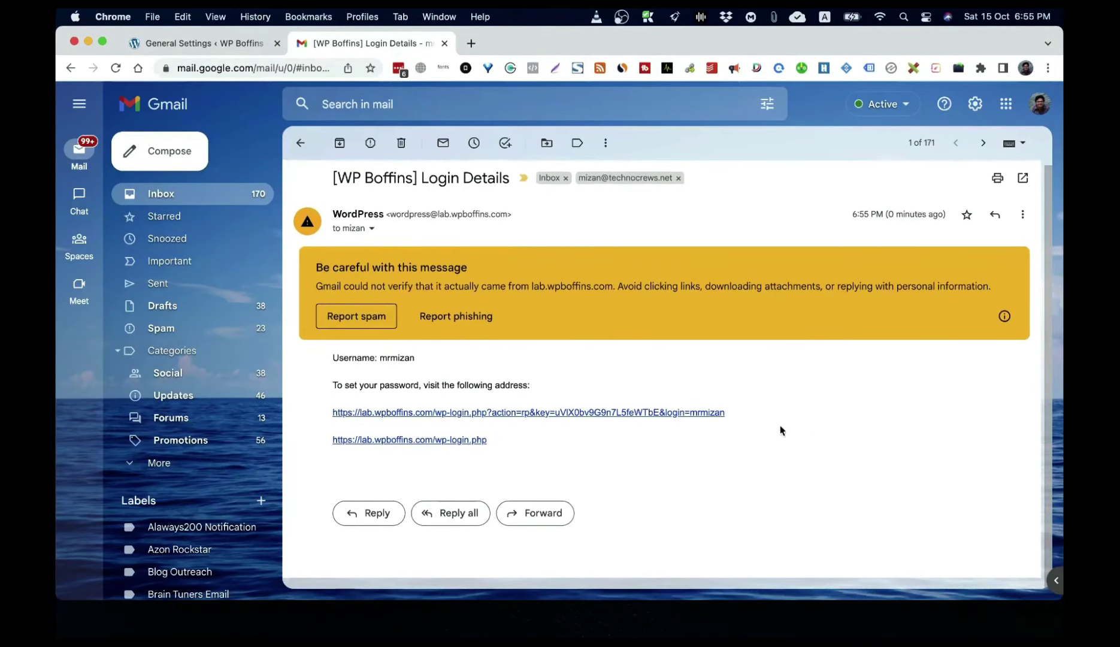
Step: Open the e-mail's set-password link in incognito and clear the suggested password
{"action": "right_click", "coordinate": [455, 413]}
{"action": "left_click", "coordinate": [505, 400]}
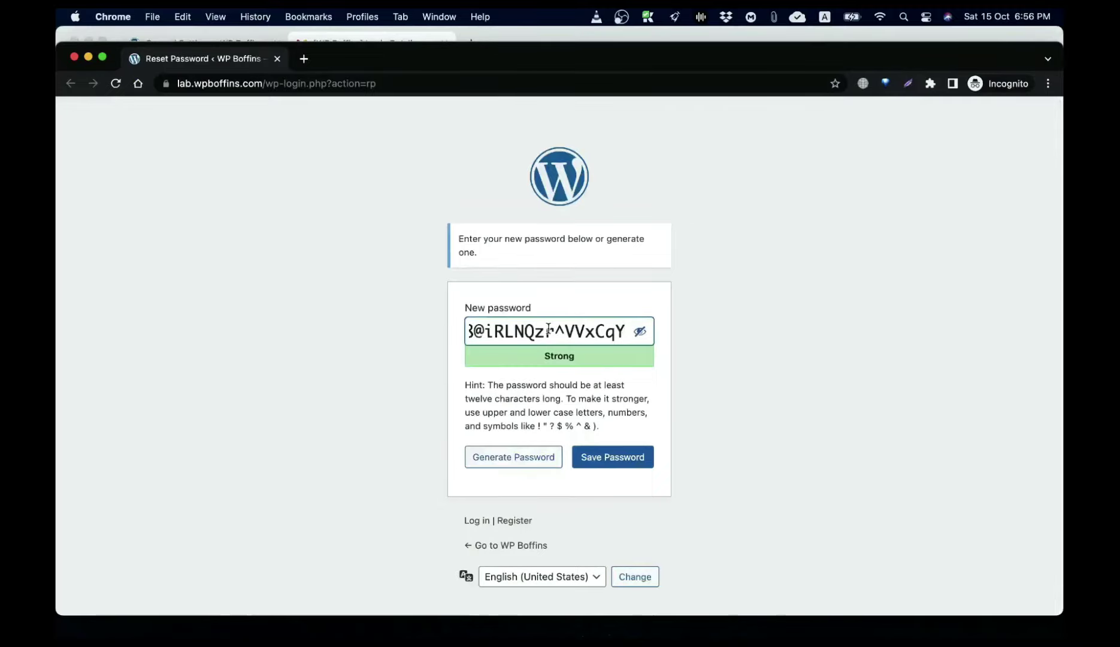
{"action": "triple_click", "coordinate": [548, 329]}
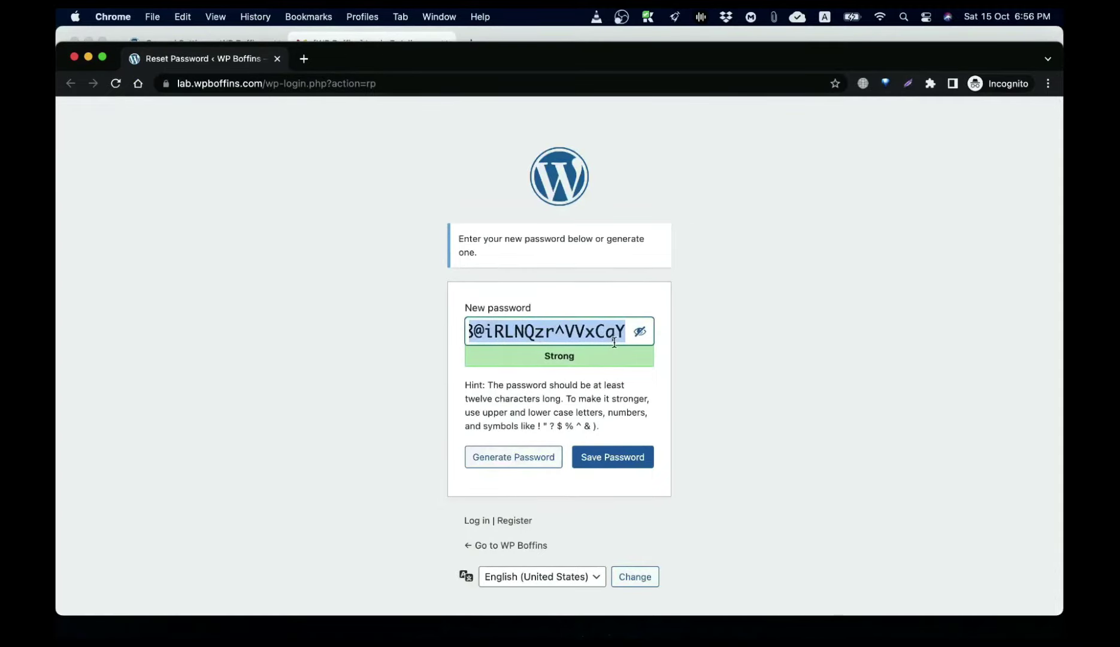
{"action": "key", "text": "BackSpace"}
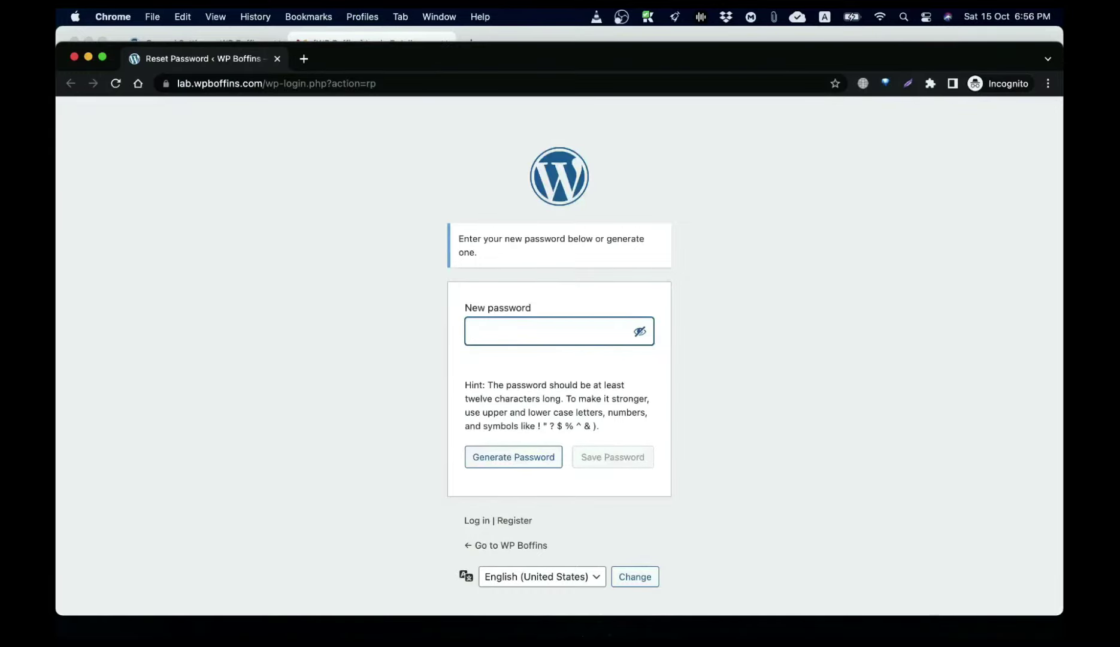
{"action": "key", "text": "BackSpace"}
{"action": "key", "text": "BackSpace"}
{"action": "key", "text": "BackSpace"}
{"action": "key", "text": "BackSpace"}
{"action": "key", "text": "BackSpace"}
{"action": "key", "text": "BackSpace"}
Step: Generate a strong password, copy it, save it, and go to the login page
{"action": "left_click", "coordinate": [516, 458]}
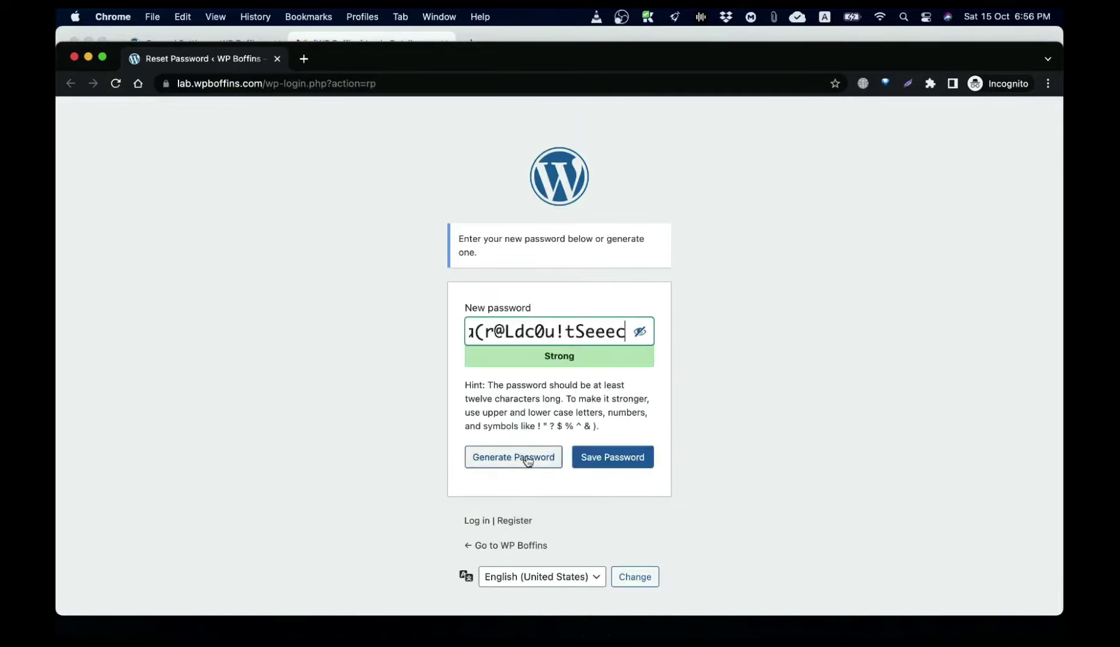
{"action": "triple_click", "coordinate": [563, 336]}
{"action": "key", "text": "super+c"}
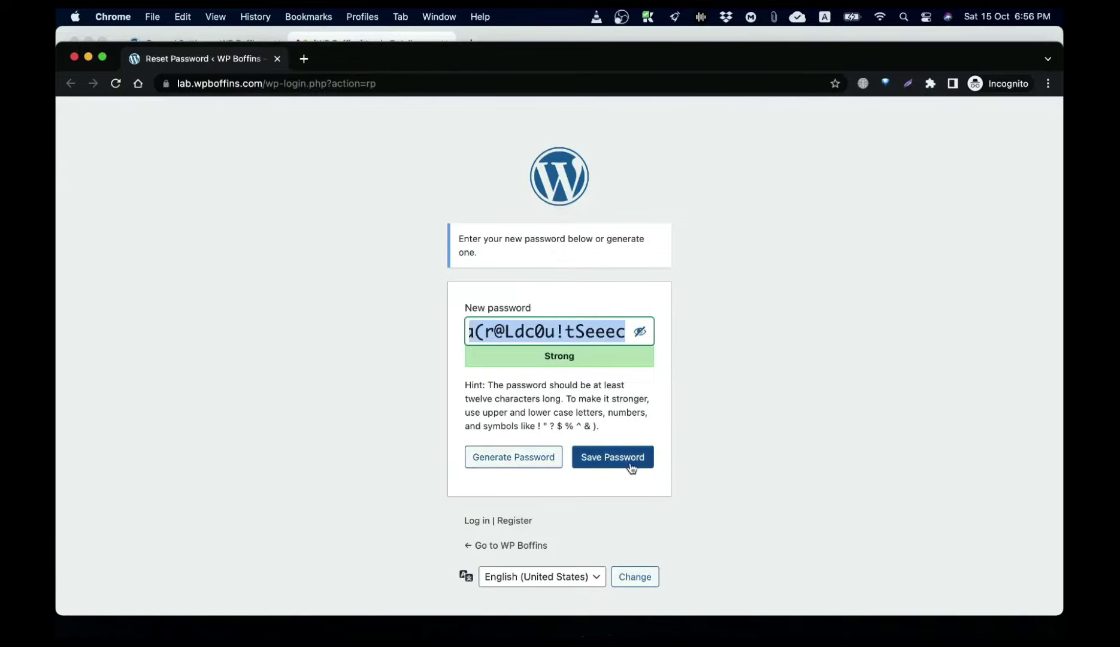
{"action": "left_click", "coordinate": [630, 465]}
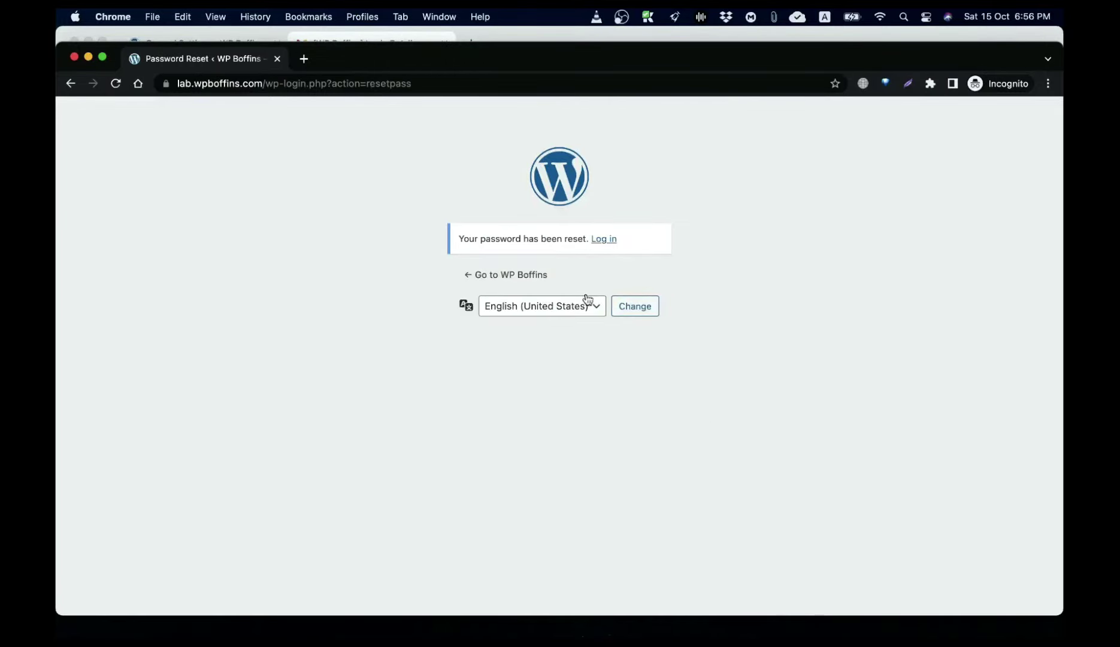
{"action": "left_click", "coordinate": [610, 239]}
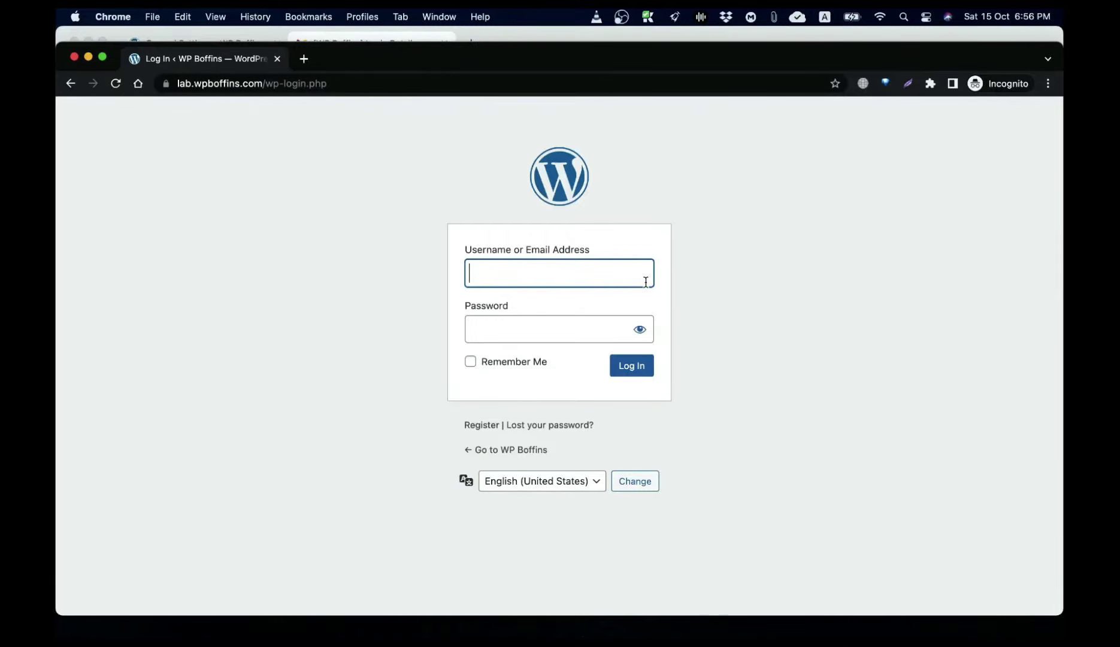
Step: Log in as the new user with the username and pasted password
{"action": "type", "text": "mrmizan"}
{"action": "key", "text": "Tab"}
{"action": "key", "text": "super+v"}
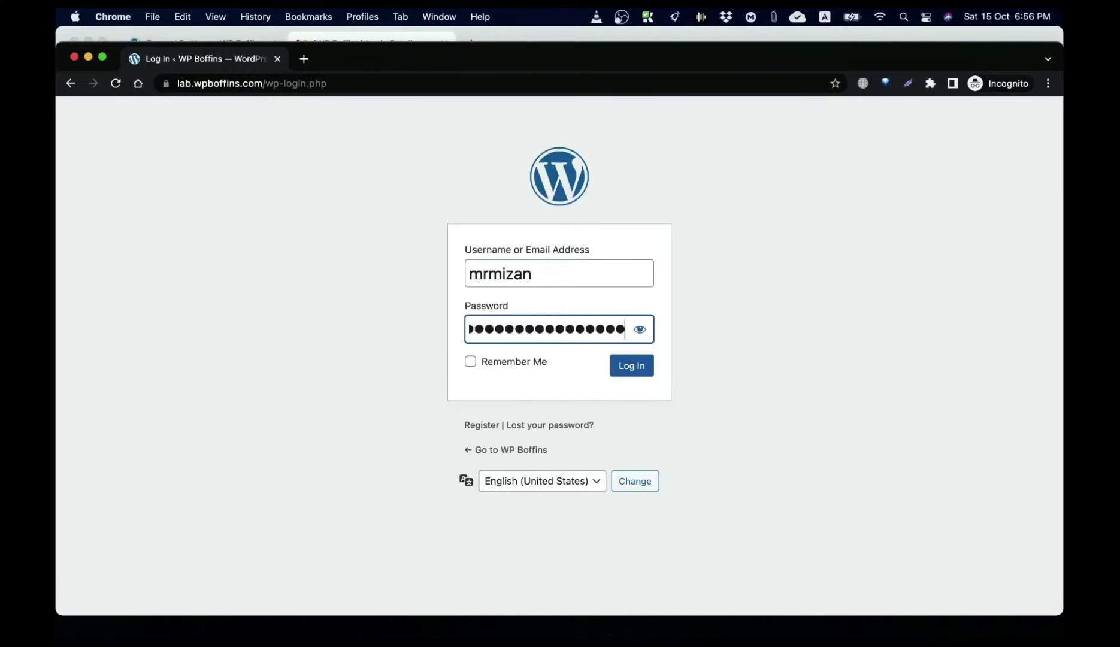
{"action": "key", "text": "Return"}
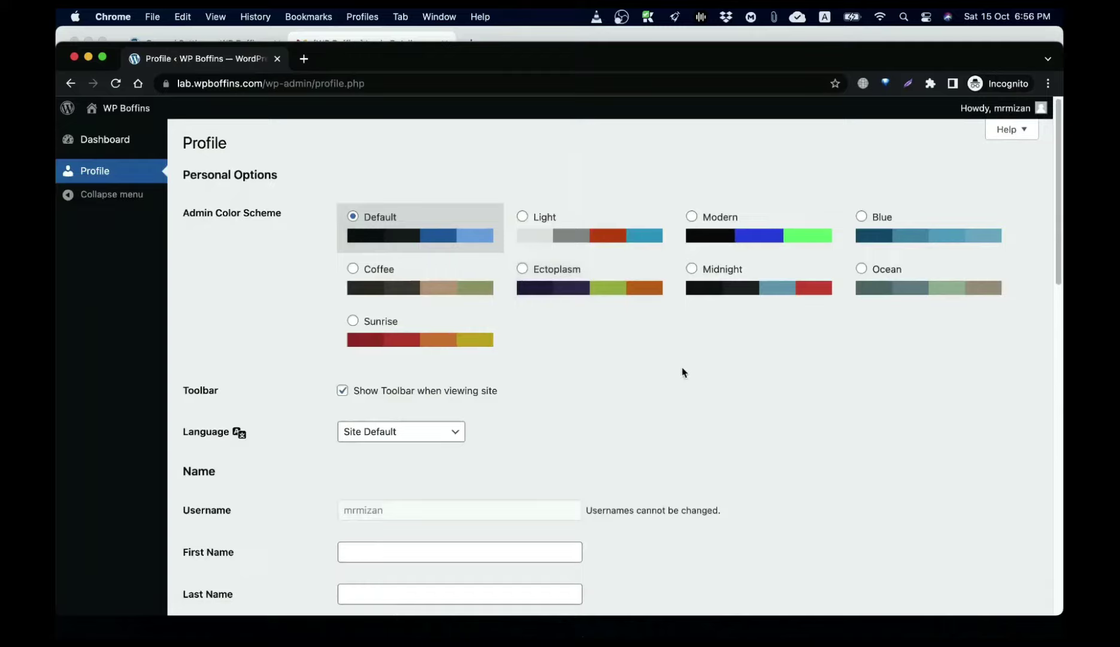
Step: Close the incognito window and show the New User Default Role choices in General Settings
{"action": "left_click", "coordinate": [74, 56]}
{"action": "left_click", "coordinate": [231, 43]}
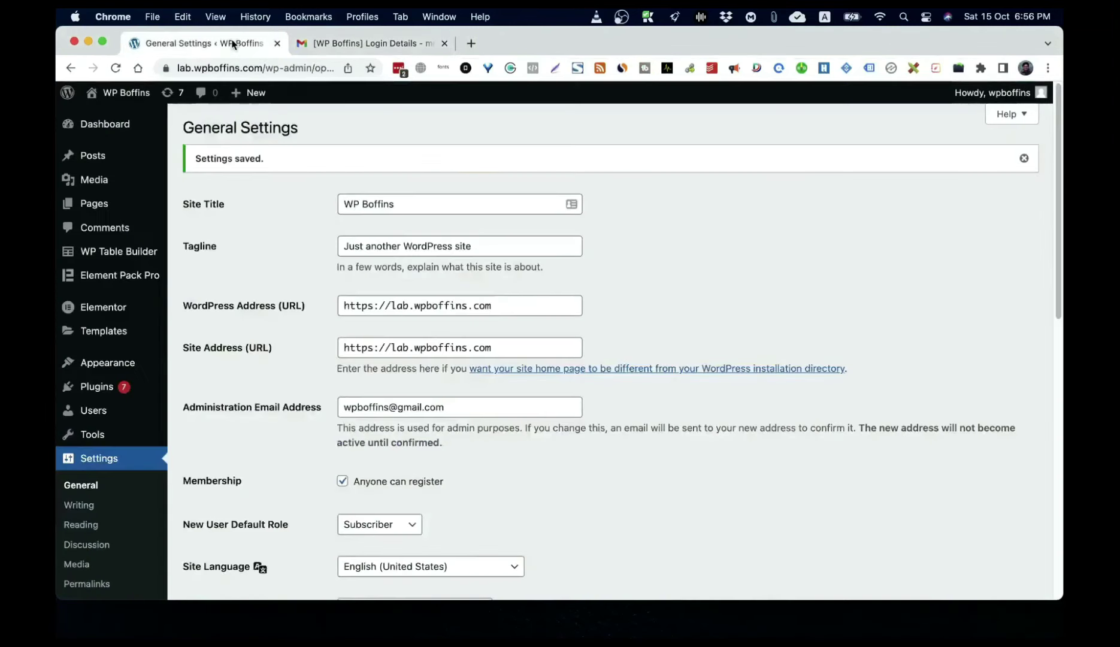
{"action": "left_click", "coordinate": [389, 527]}
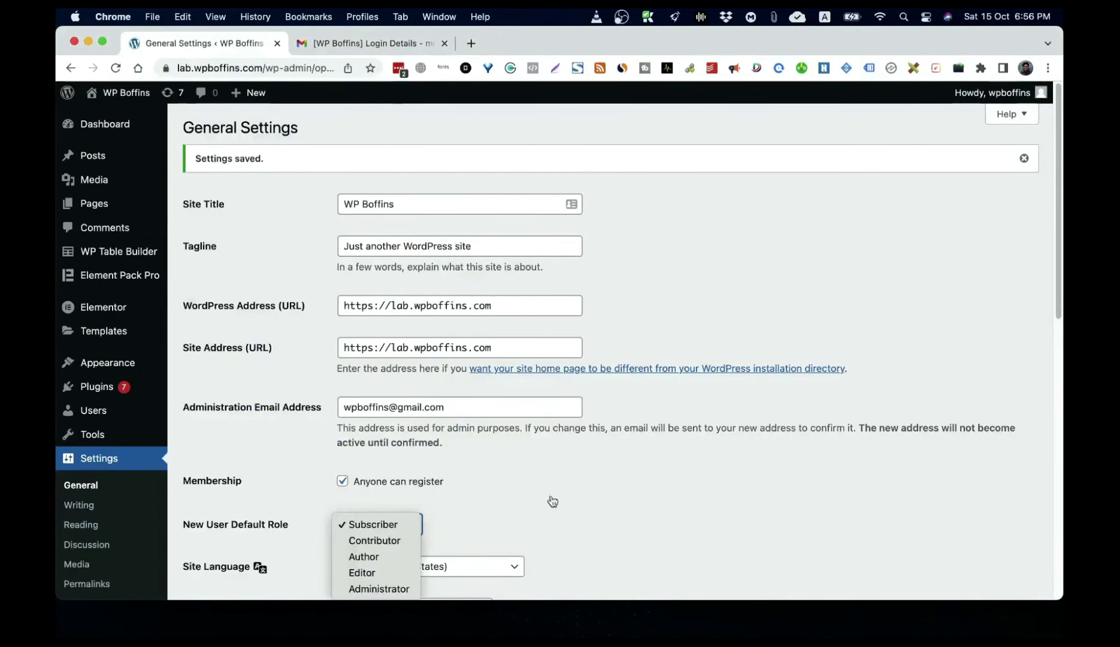
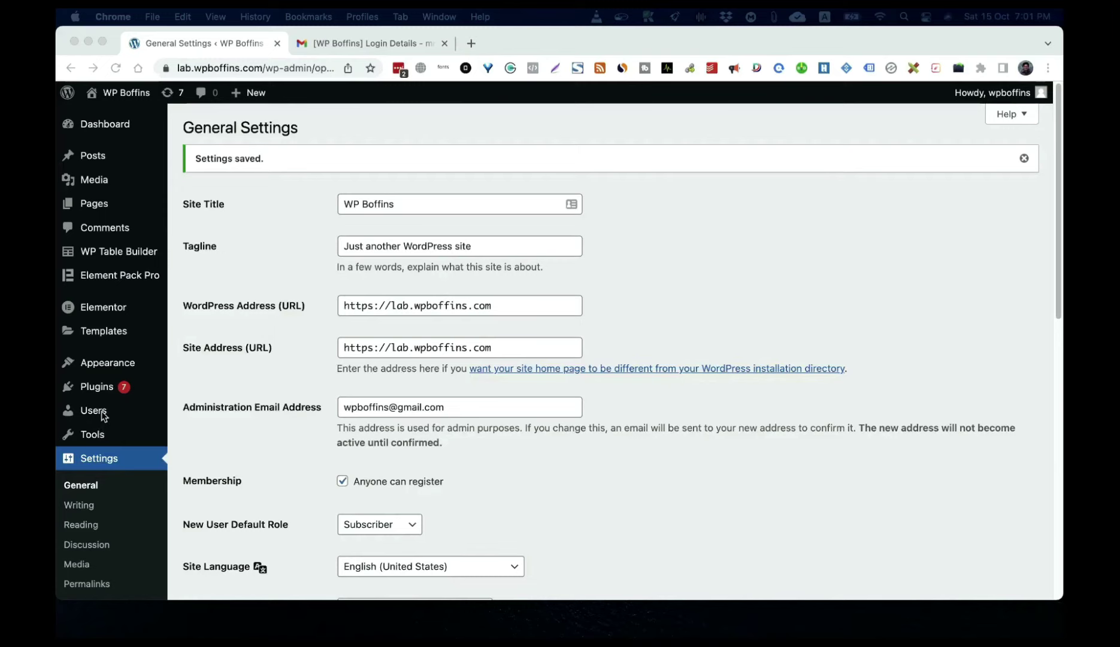
Step: Go to Users › Profile and look over the admin's personal options, including the Default colour scheme
{"action": "mouse_move", "coordinate": [97, 422]}
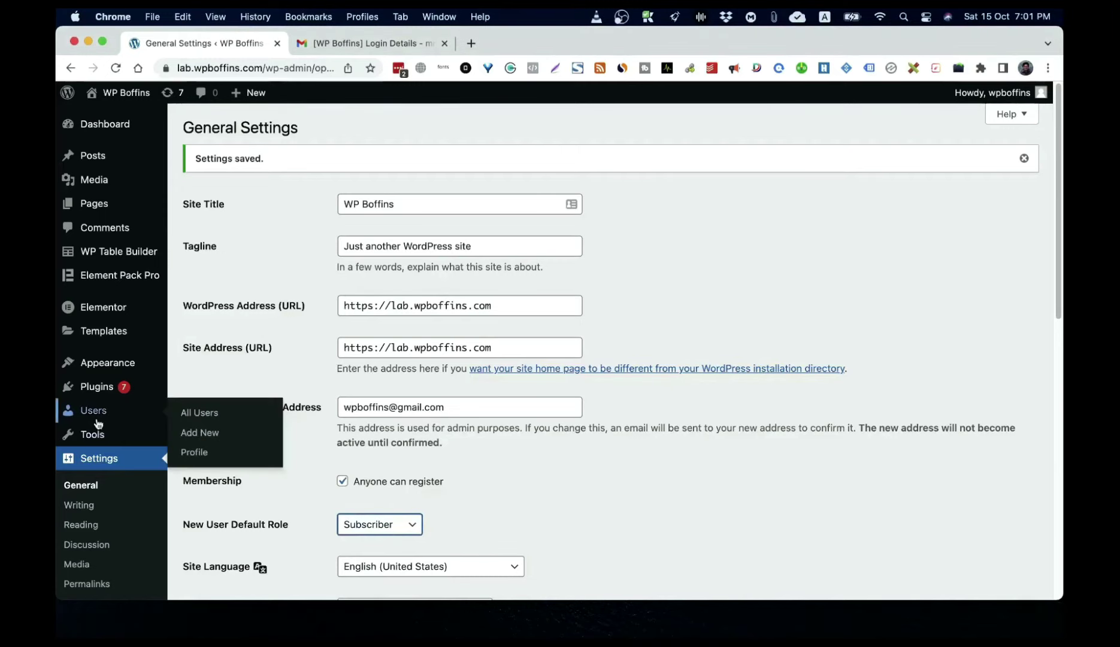
{"action": "left_click", "coordinate": [194, 452]}
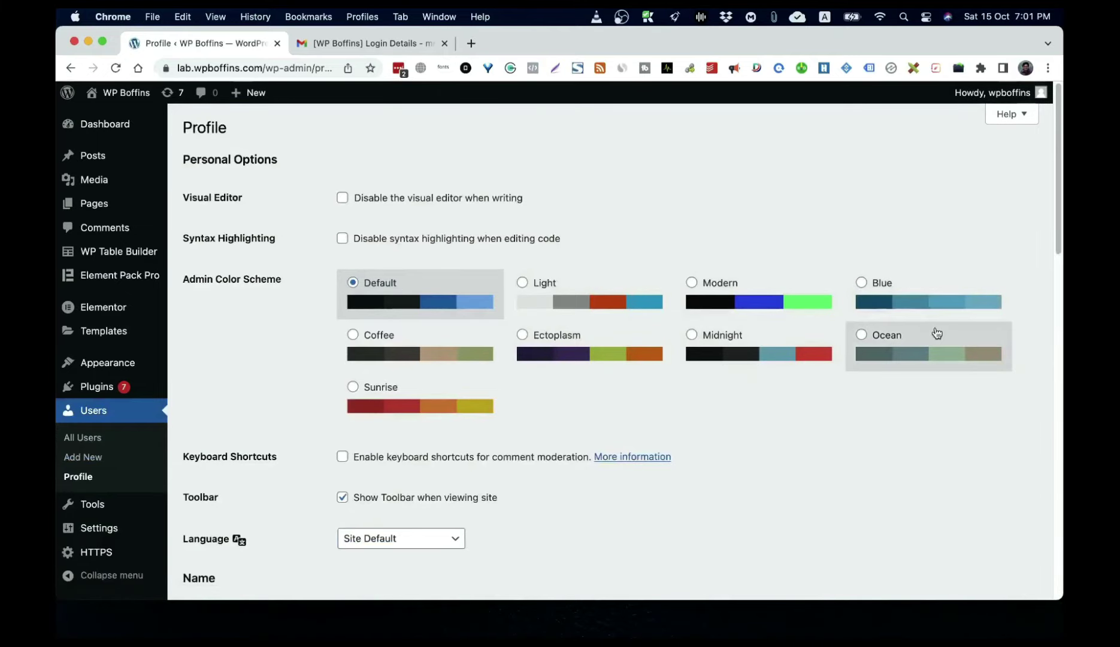
{"action": "scroll", "coordinate": [861, 400], "scroll_direction": "down", "scroll_amount": 15}
{"action": "scroll", "coordinate": [860, 400], "scroll_direction": "up", "scroll_amount": 15}
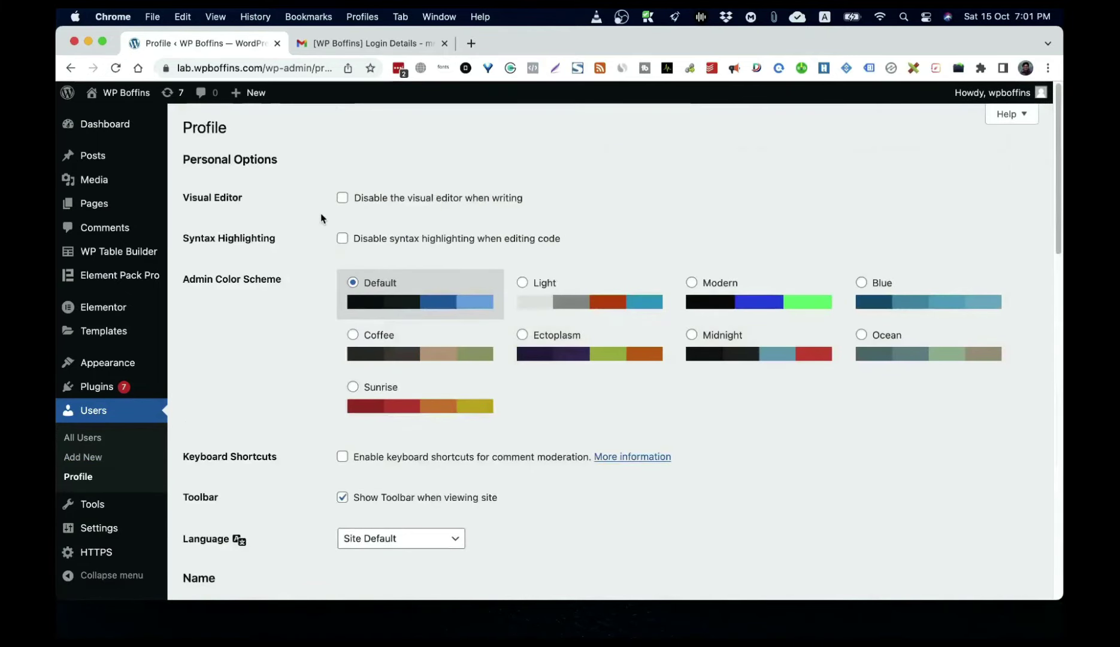
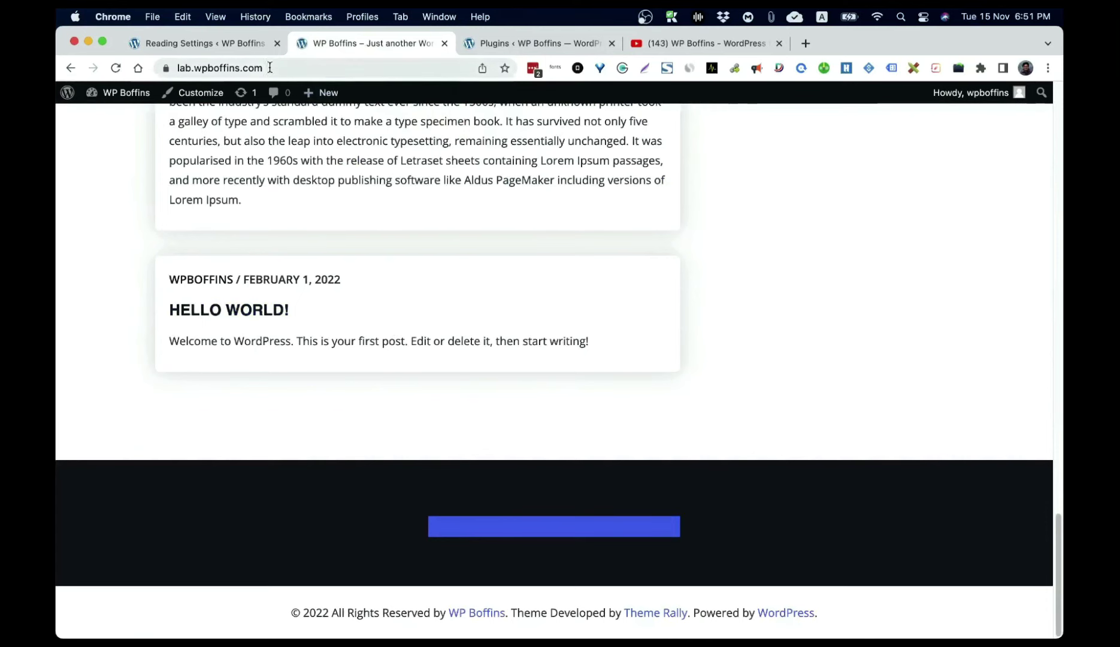
Step: Set 'Blog pages show at most' to 1 post and save the Reading Settings
{"action": "left_click", "coordinate": [235, 45]}
{"action": "left_click_drag", "start_coordinate": [364, 356], "coordinate": [275, 352]}
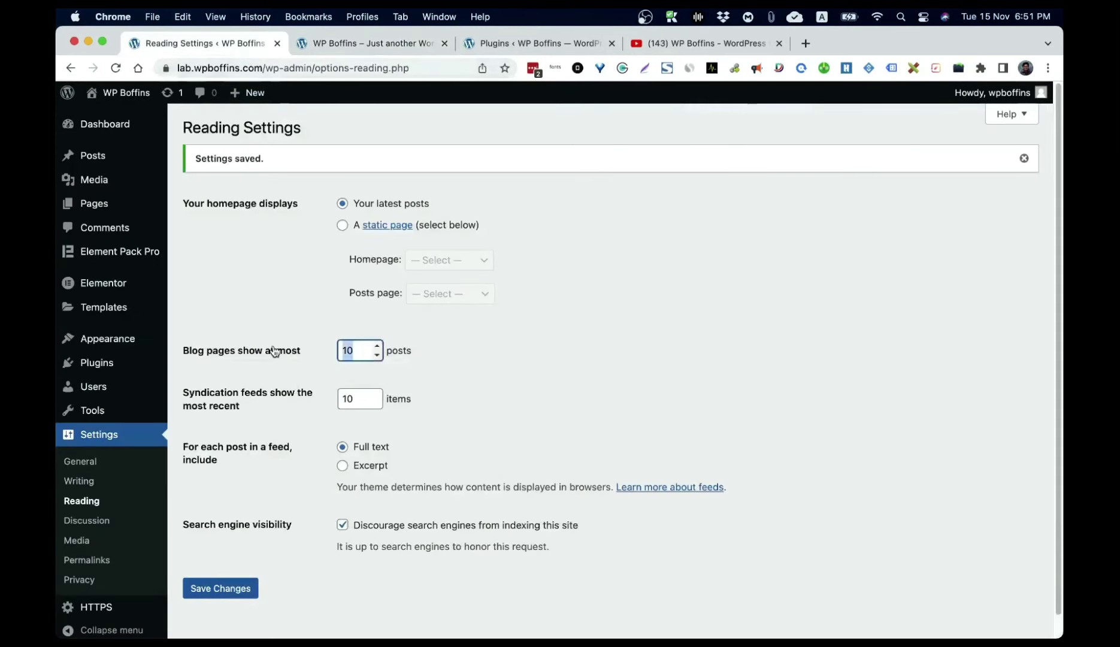
{"action": "type", "text": "1"}
{"action": "left_click", "coordinate": [233, 590]}
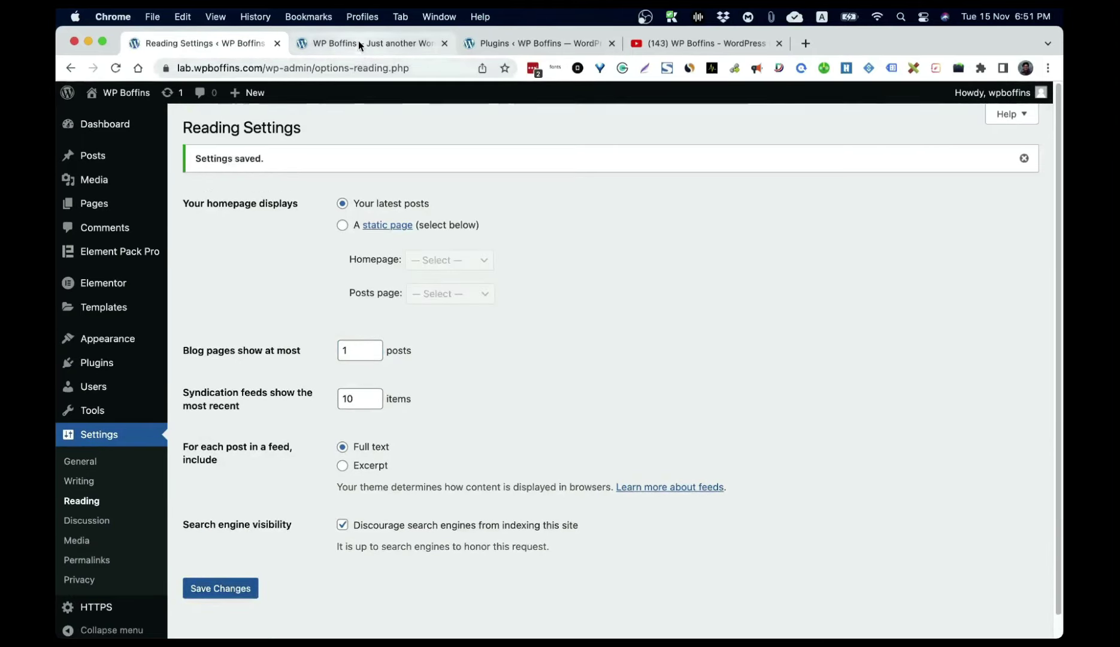
Step: Reload the site's front page to check the one-post listing
{"action": "left_click", "coordinate": [358, 42]}
{"action": "scroll", "coordinate": [236, 273], "scroll_direction": "up", "scroll_amount": 20}
{"action": "left_click", "coordinate": [242, 131]}
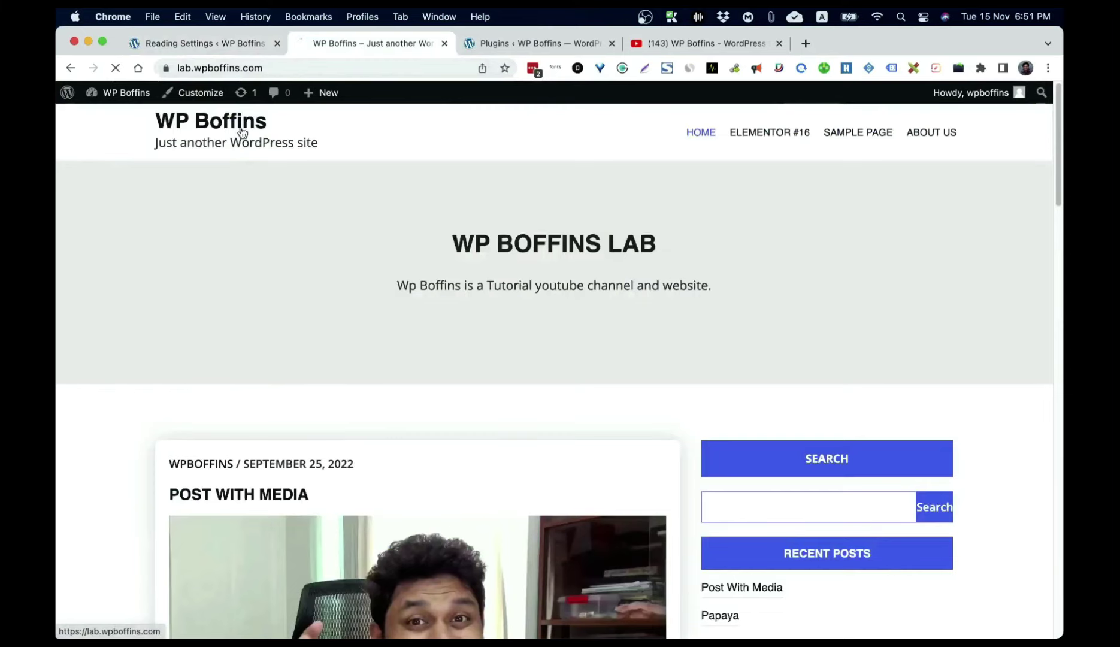
Step: Follow Next Page twice to reach blog page 3, then go back to Reading Settings
{"action": "scroll", "coordinate": [432, 405], "scroll_direction": "down", "scroll_amount": 15}
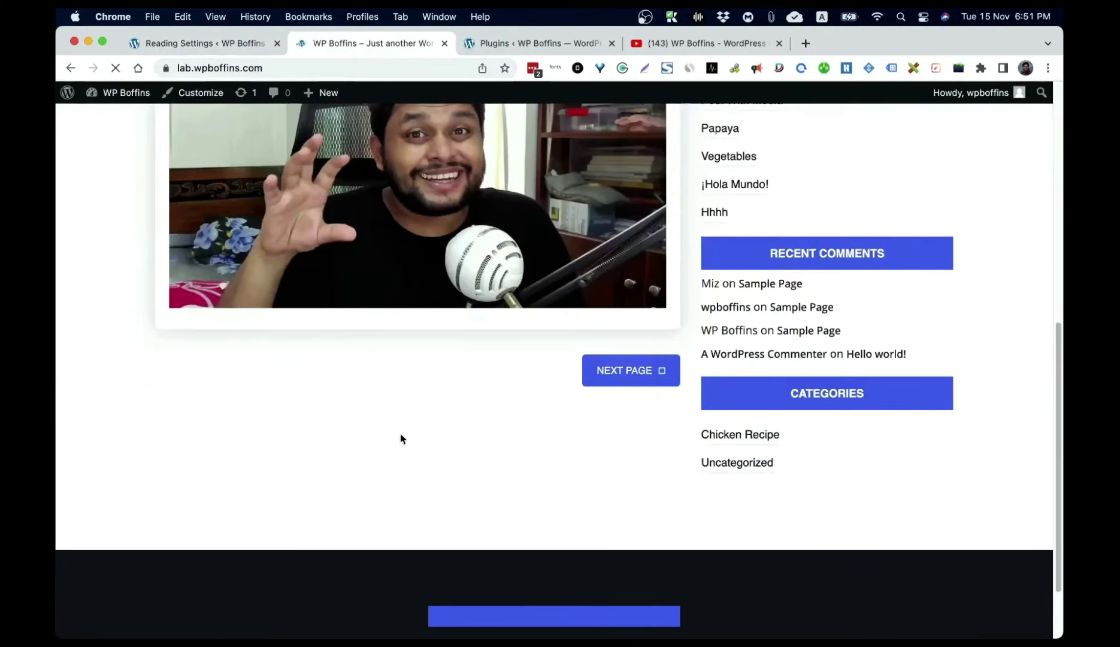
{"action": "left_click", "coordinate": [627, 369]}
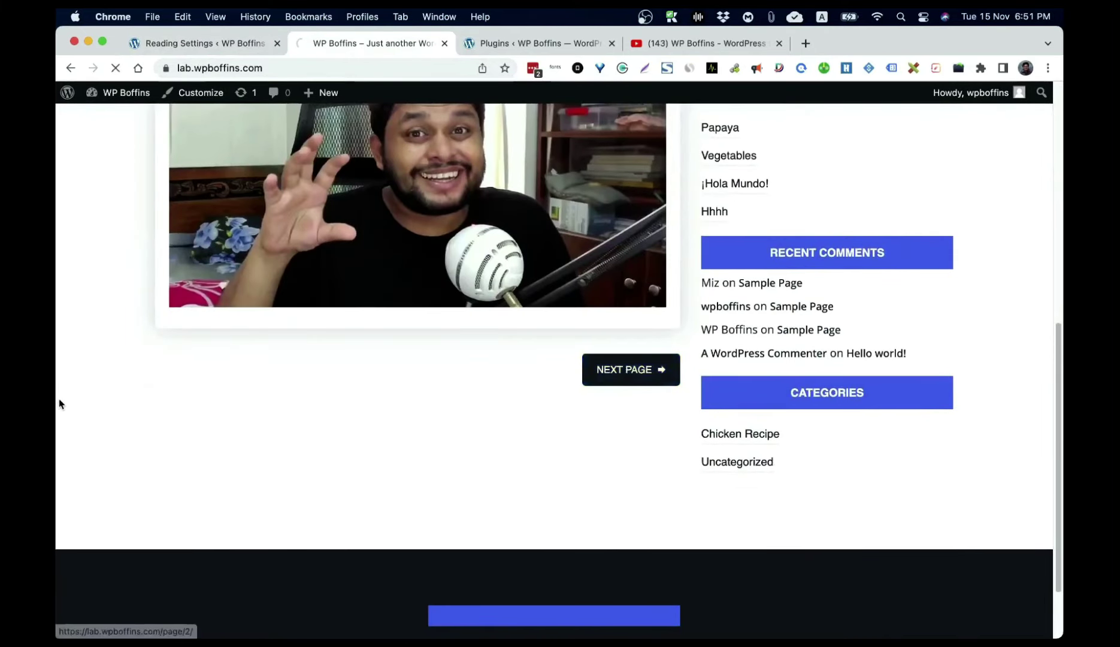
{"action": "scroll", "coordinate": [537, 403], "scroll_direction": "down", "scroll_amount": 10}
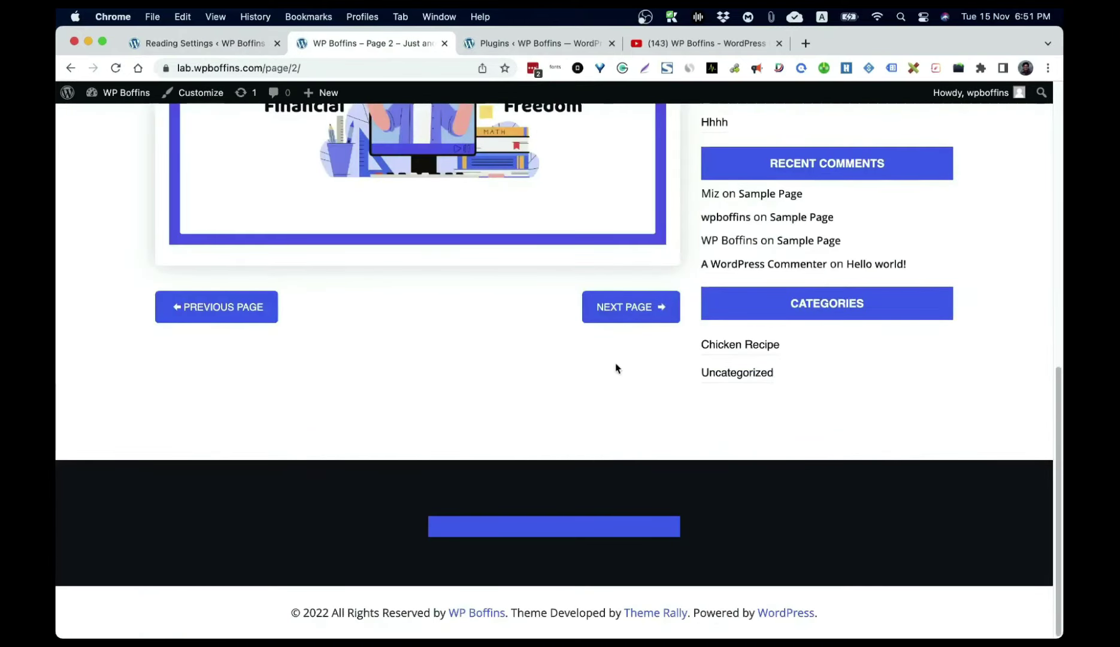
{"action": "left_click", "coordinate": [631, 309]}
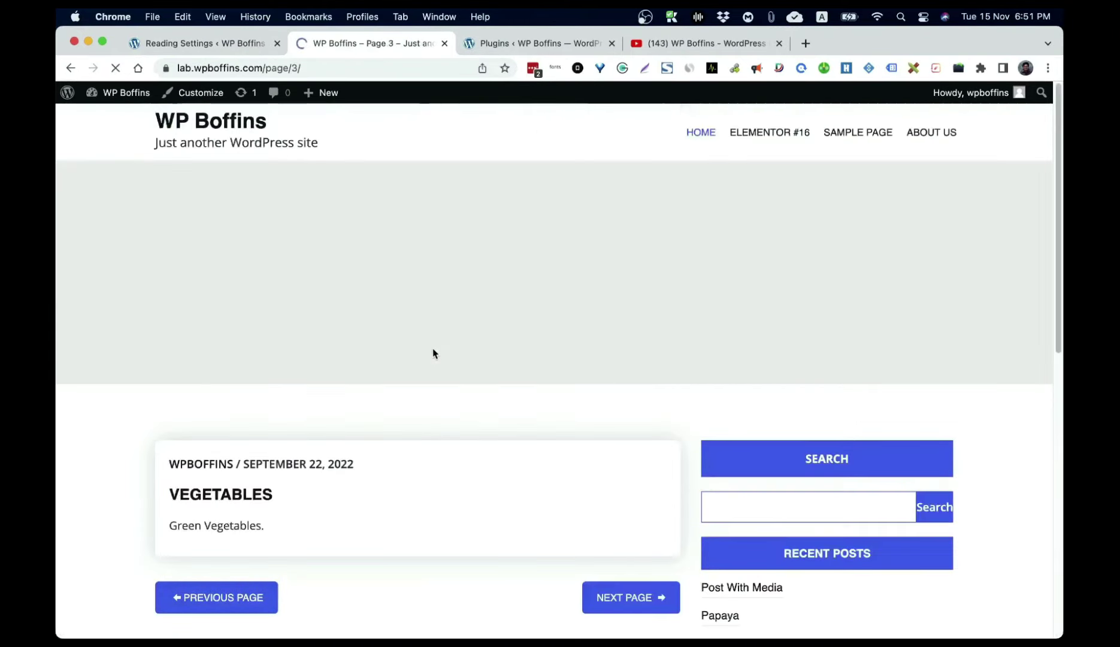
{"action": "left_click", "coordinate": [242, 45]}
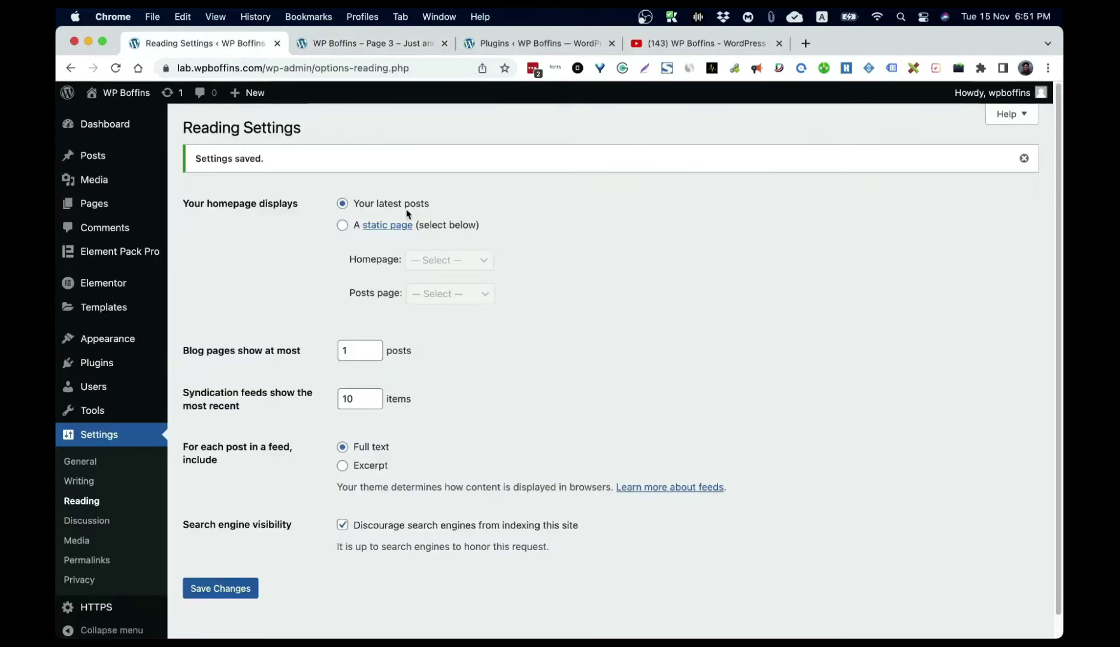
Step: Restore 10 posts per page, discourage search engine indexing, save, and open Discussion settings
{"action": "left_click", "coordinate": [347, 350]}
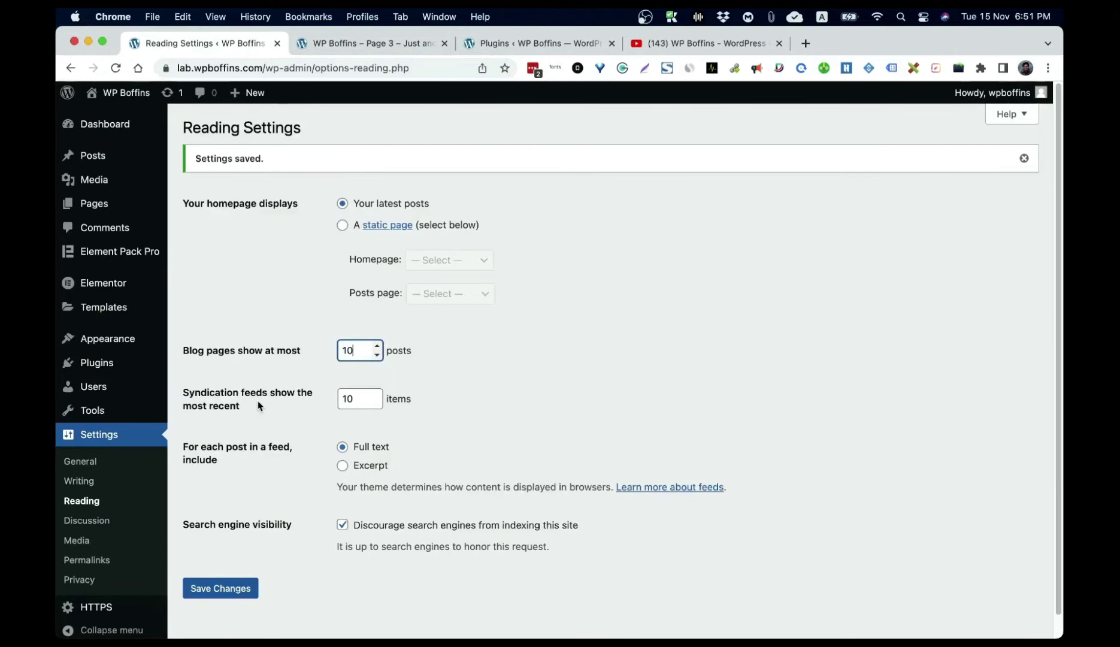
{"action": "left_click", "coordinate": [221, 590]}
{"action": "left_click", "coordinate": [394, 527]}
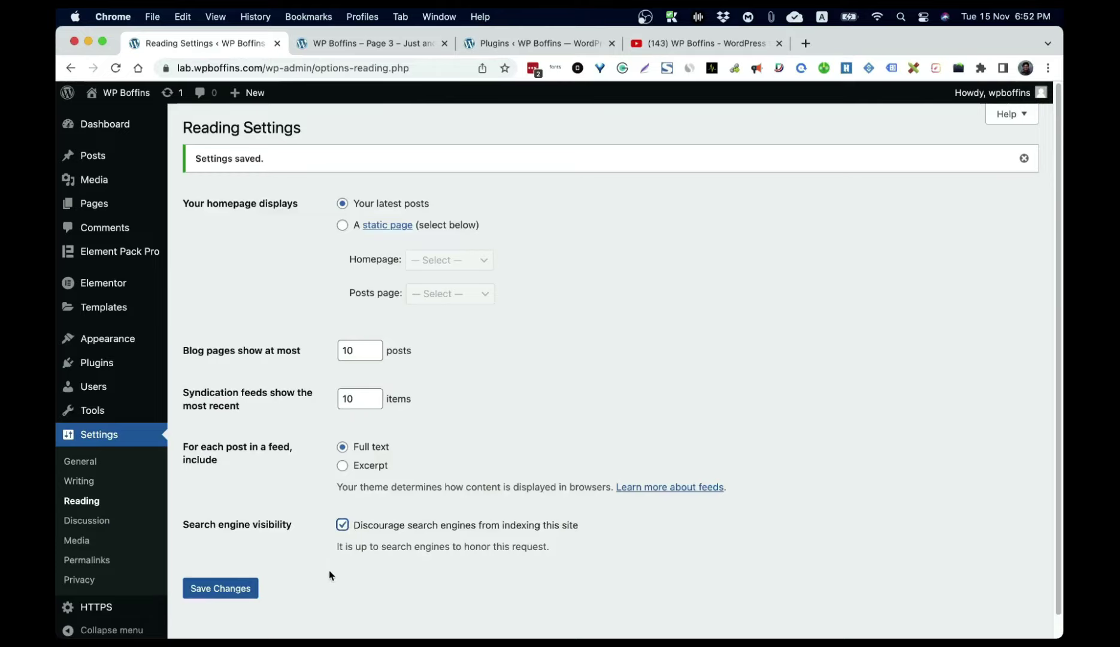
{"action": "left_click", "coordinate": [230, 590]}
{"action": "left_click", "coordinate": [240, 590]}
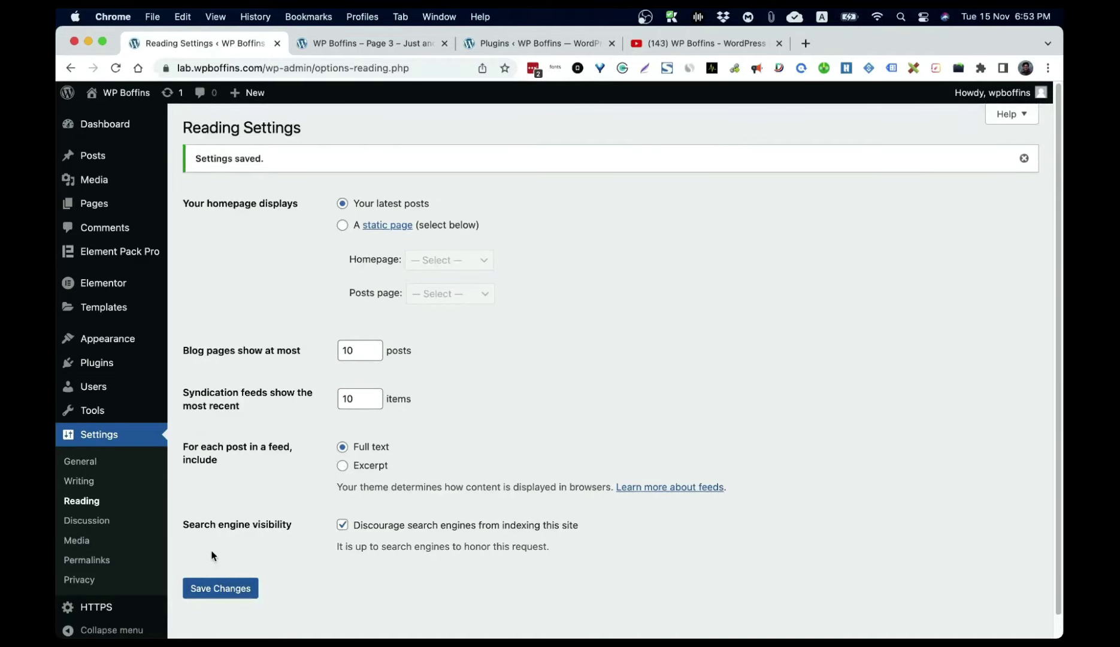
{"action": "left_click", "coordinate": [85, 527]}
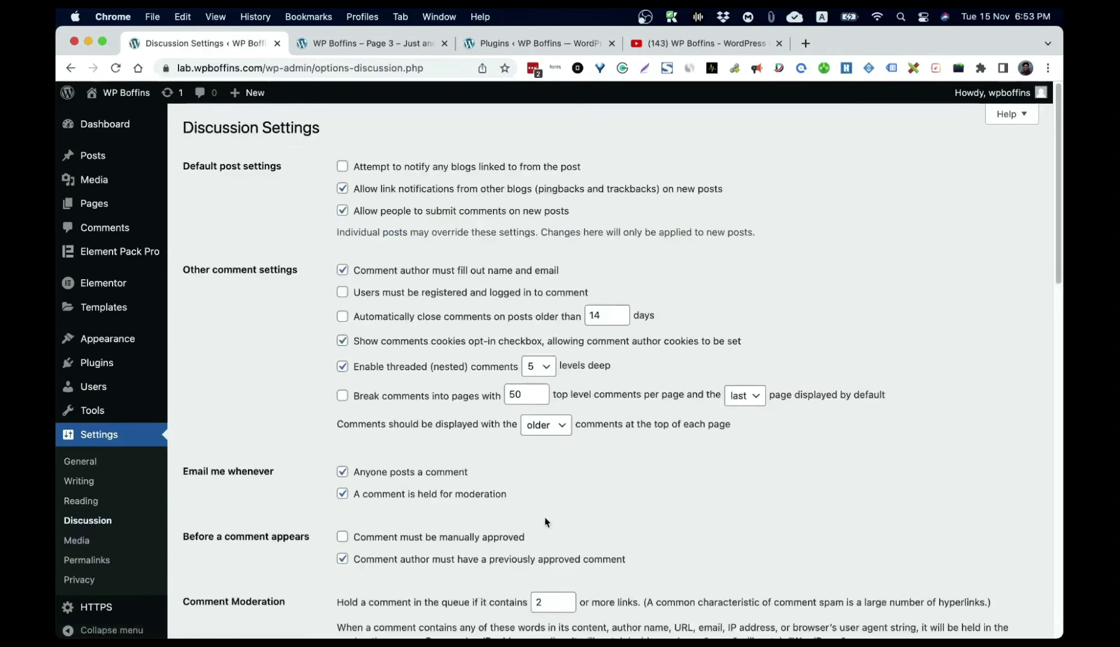
Step: Visit the site and scroll to the comment form on the Post With Media post
{"action": "left_click", "coordinate": [118, 101]}
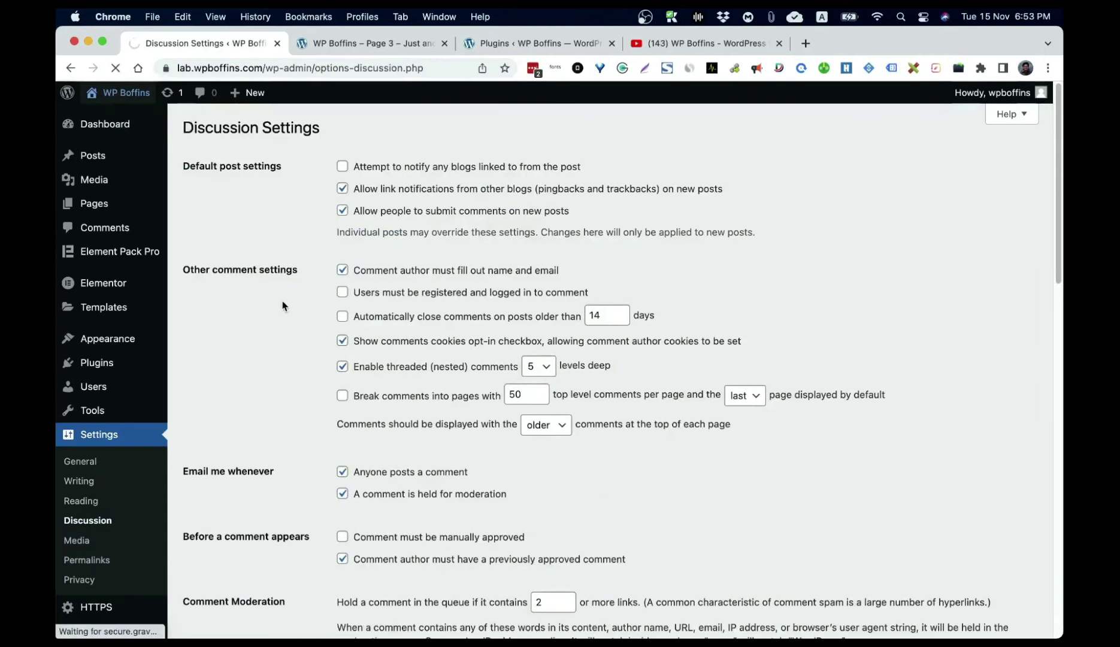
{"action": "scroll", "coordinate": [299, 302], "scroll_direction": "down", "scroll_amount": 8}
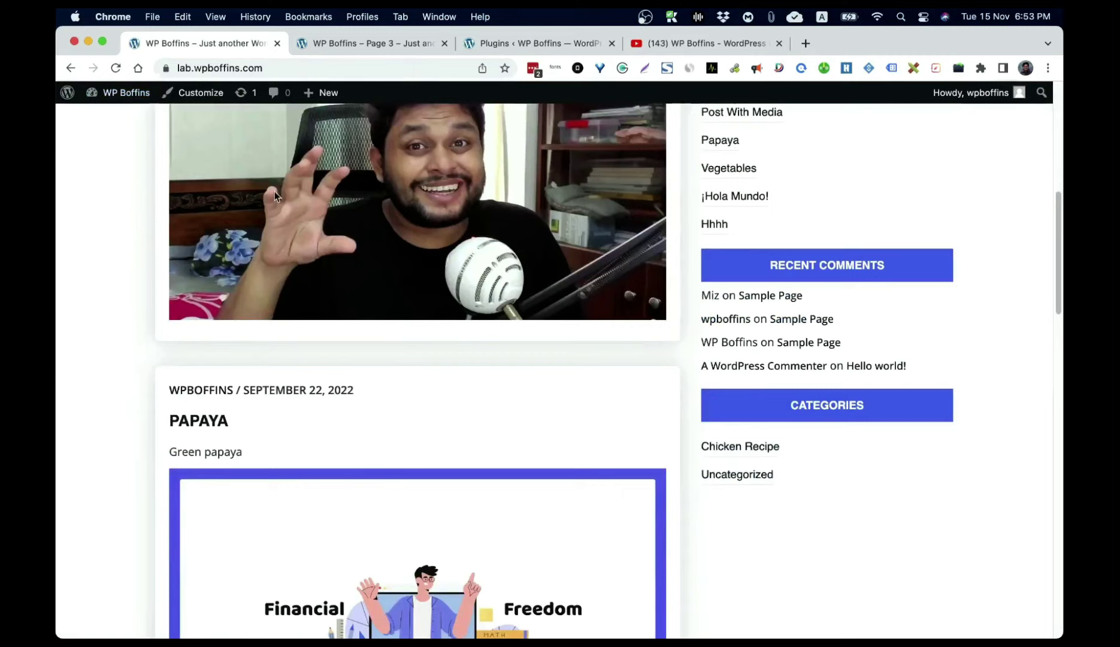
{"action": "scroll", "coordinate": [273, 190], "scroll_direction": "up", "scroll_amount": 3}
{"action": "left_click", "coordinate": [268, 167]}
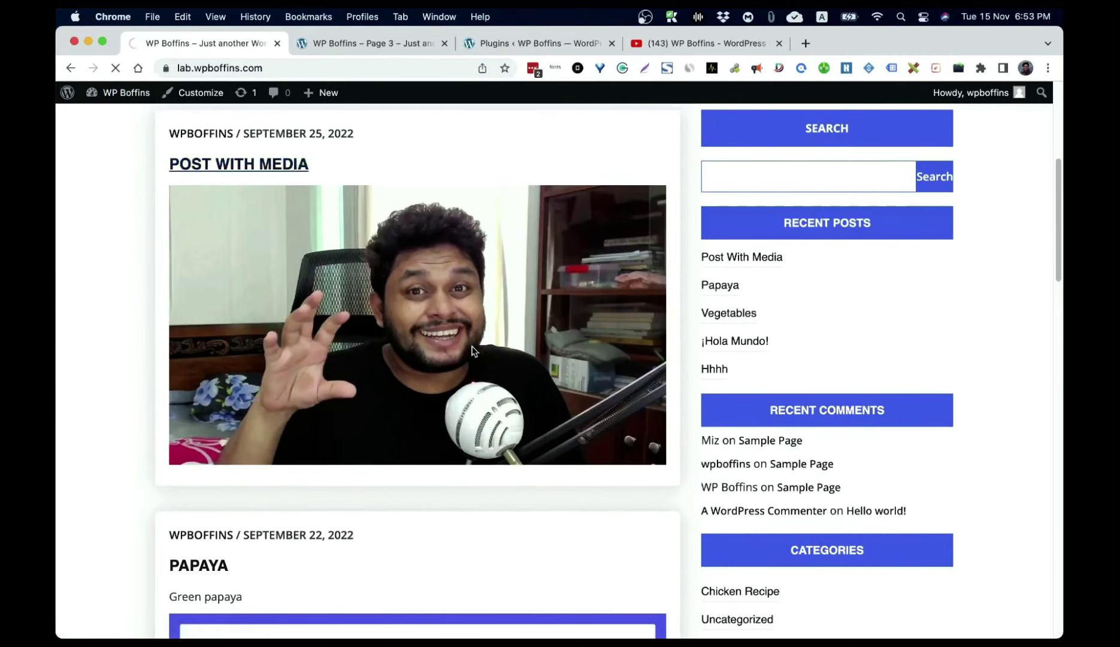
{"action": "scroll", "coordinate": [473, 346], "scroll_direction": "down", "scroll_amount": 10}
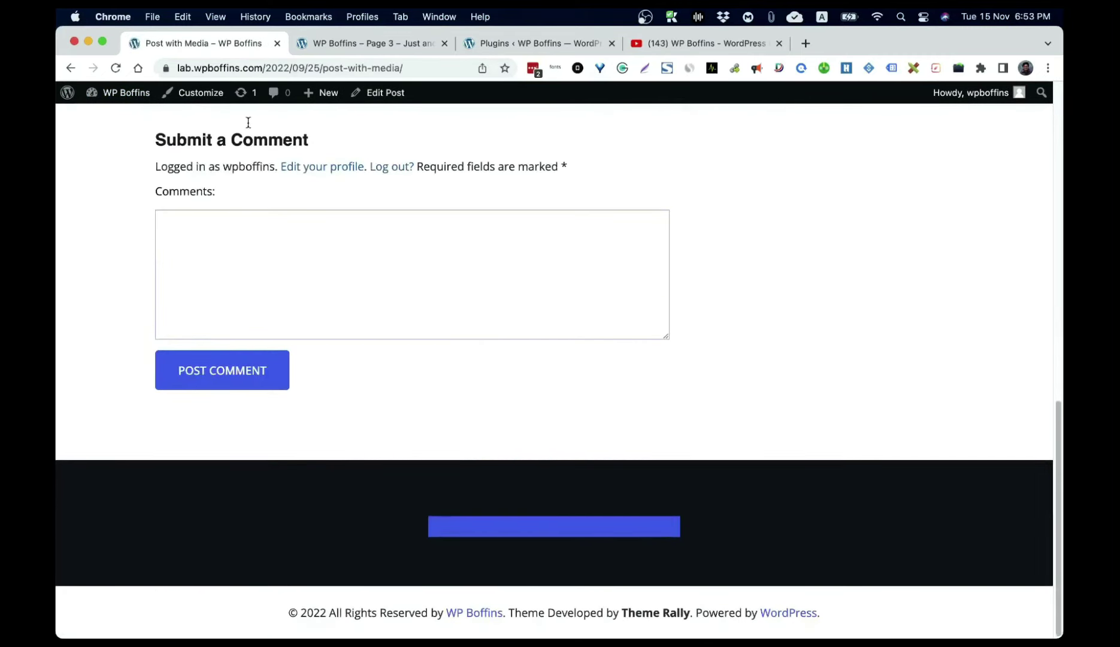
Step: Return to Settings › Discussion in the dashboard, then switch to the page 3 blog tab
{"action": "left_click", "coordinate": [125, 94]}
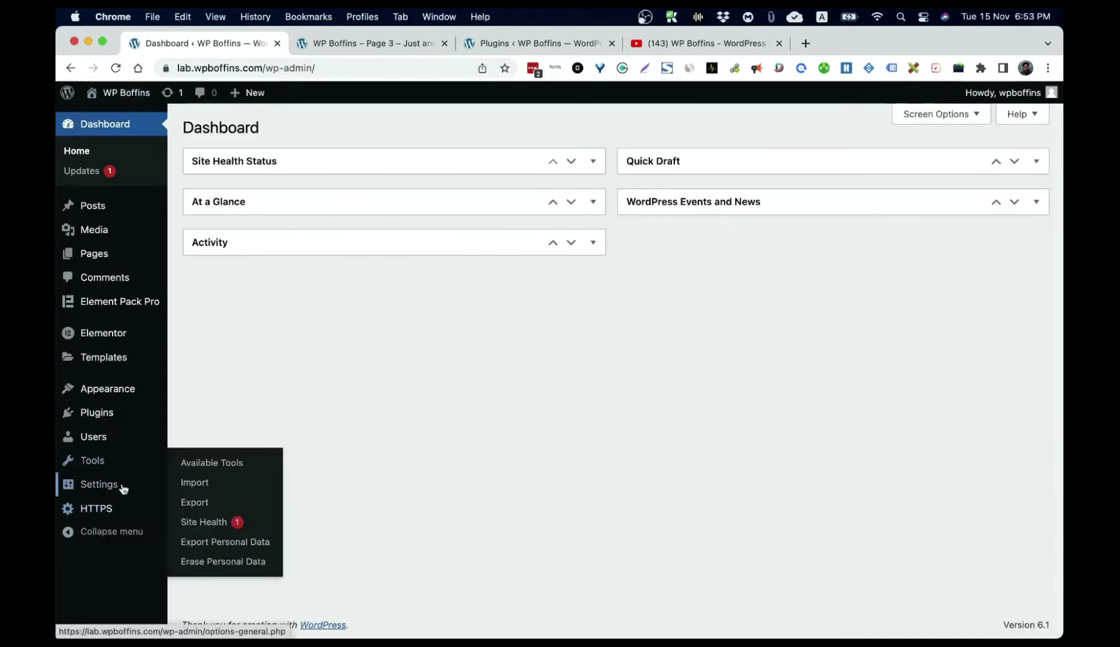
{"action": "mouse_move", "coordinate": [119, 485]}
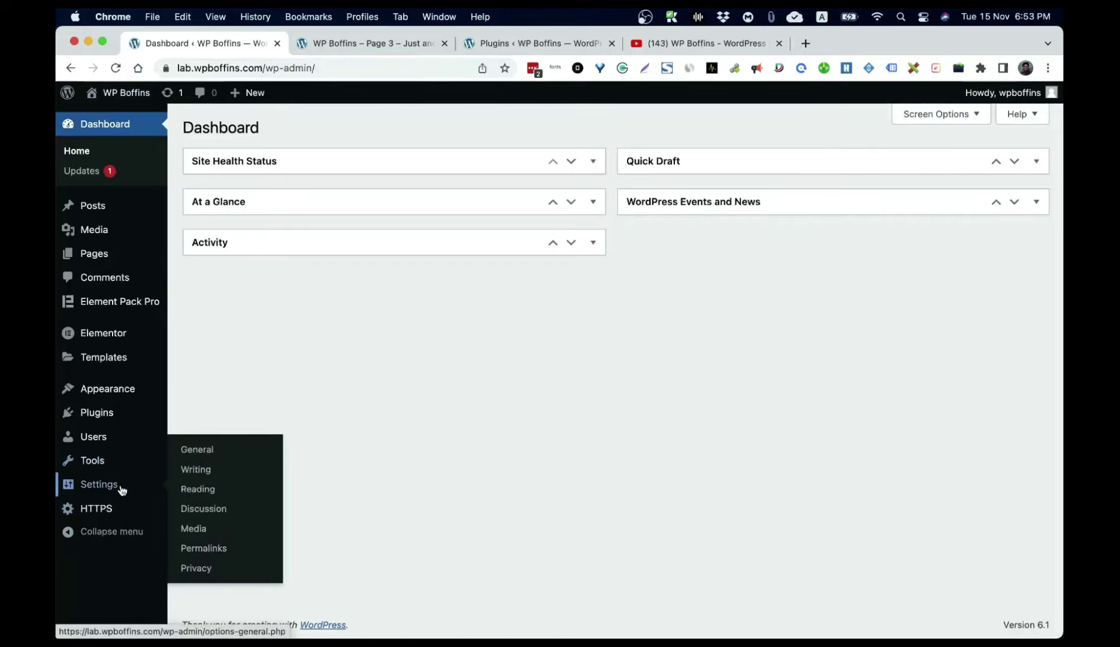
{"action": "left_click", "coordinate": [200, 516]}
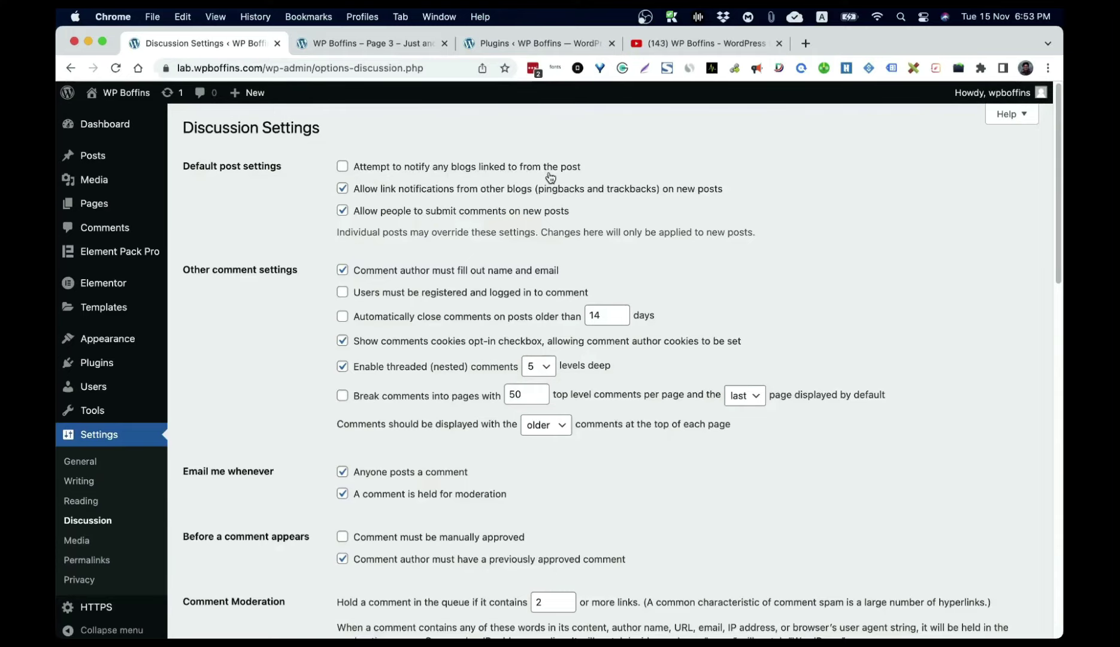
{"action": "left_click", "coordinate": [365, 43]}
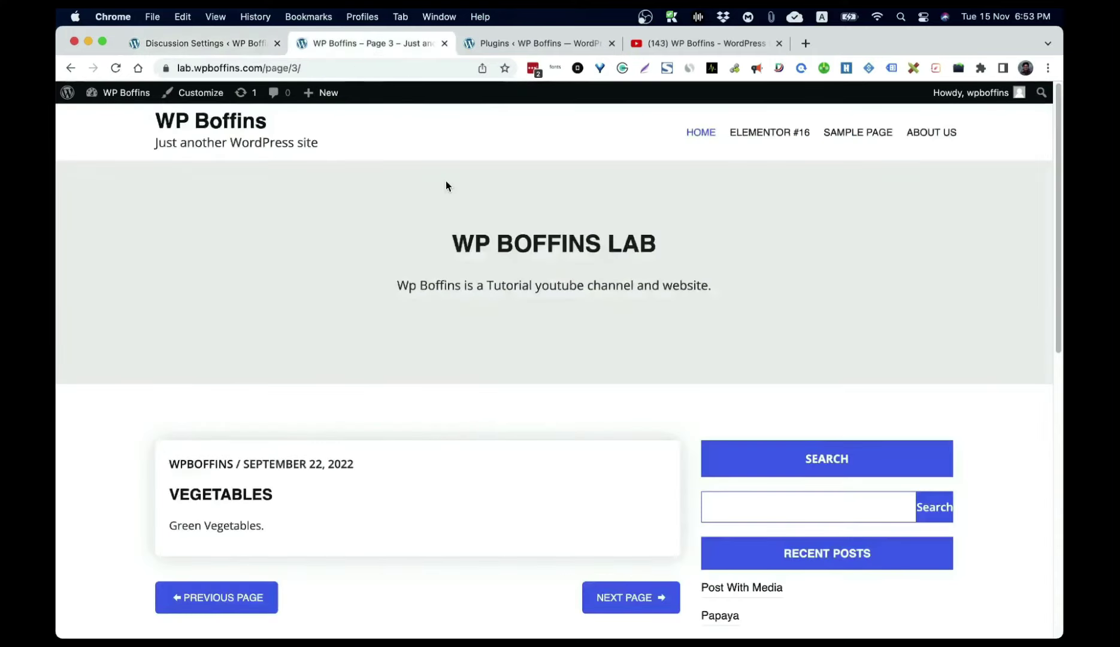
Step: Open the Vegetables post, scroll through its comment form, then return to Discussion Settings
{"action": "left_click", "coordinate": [242, 498]}
{"action": "scroll", "coordinate": [506, 381], "scroll_direction": "down", "scroll_amount": 7}
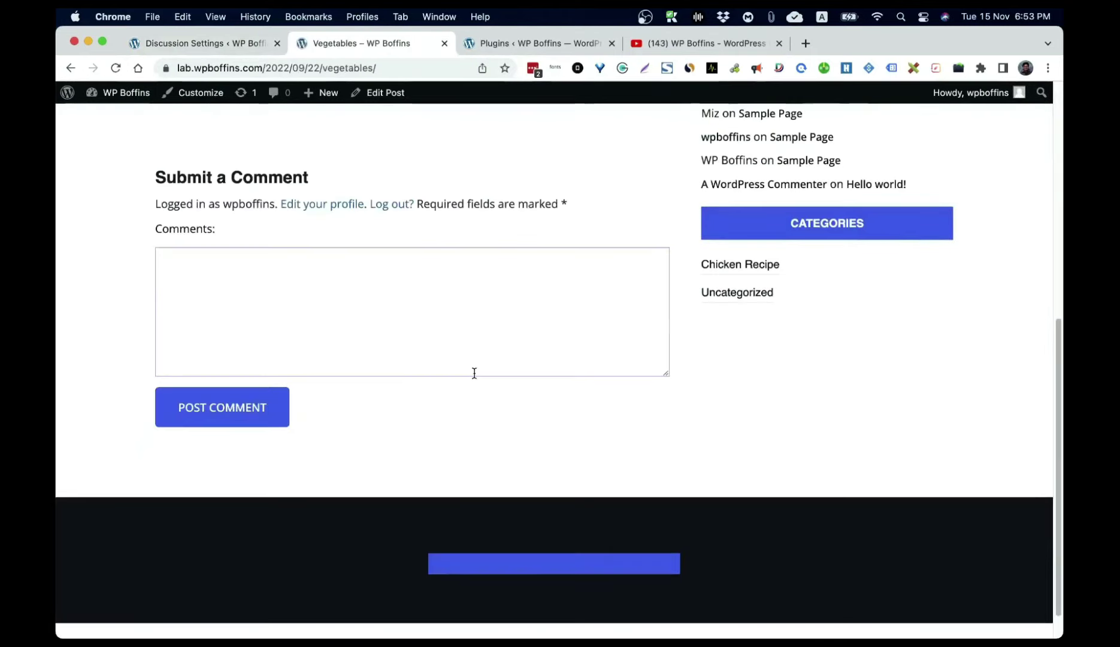
{"action": "scroll", "coordinate": [473, 374], "scroll_direction": "up", "scroll_amount": 7}
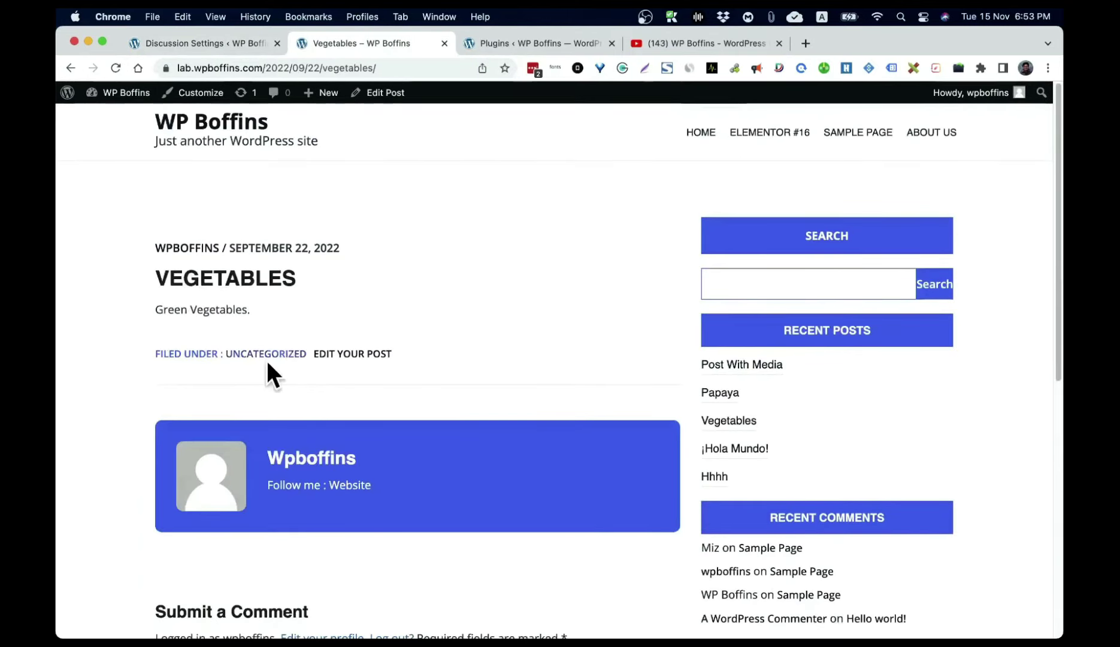
{"action": "left_click", "coordinate": [232, 44]}
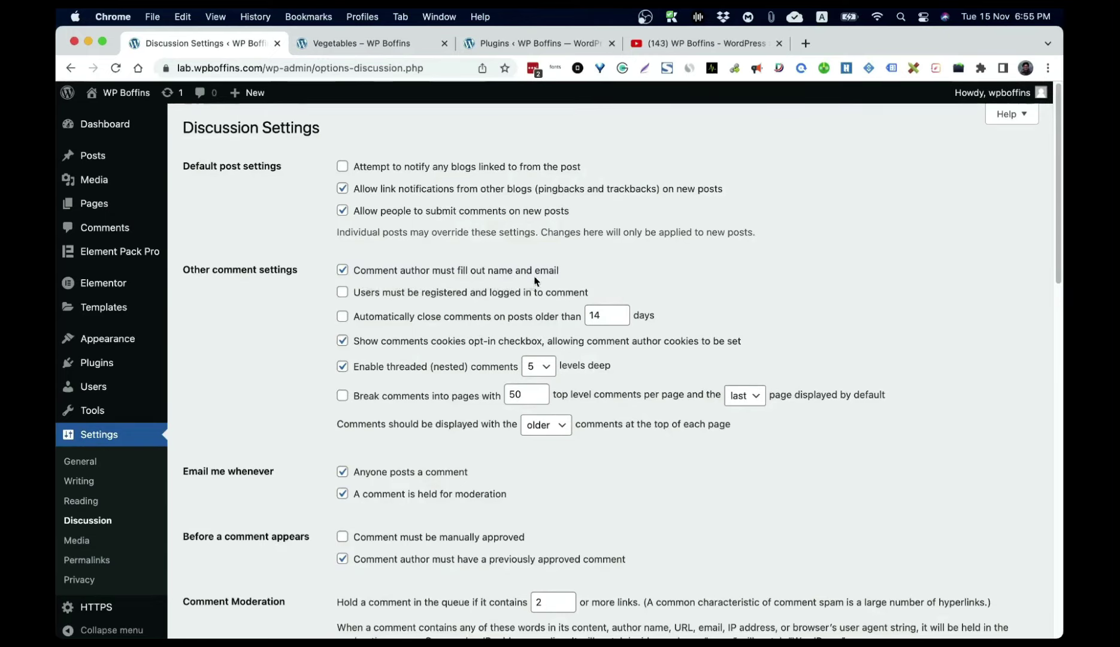
Step: Toggle the name-and-email requirement, and try then undo requiring registration to comment
{"action": "left_click", "coordinate": [389, 274]}
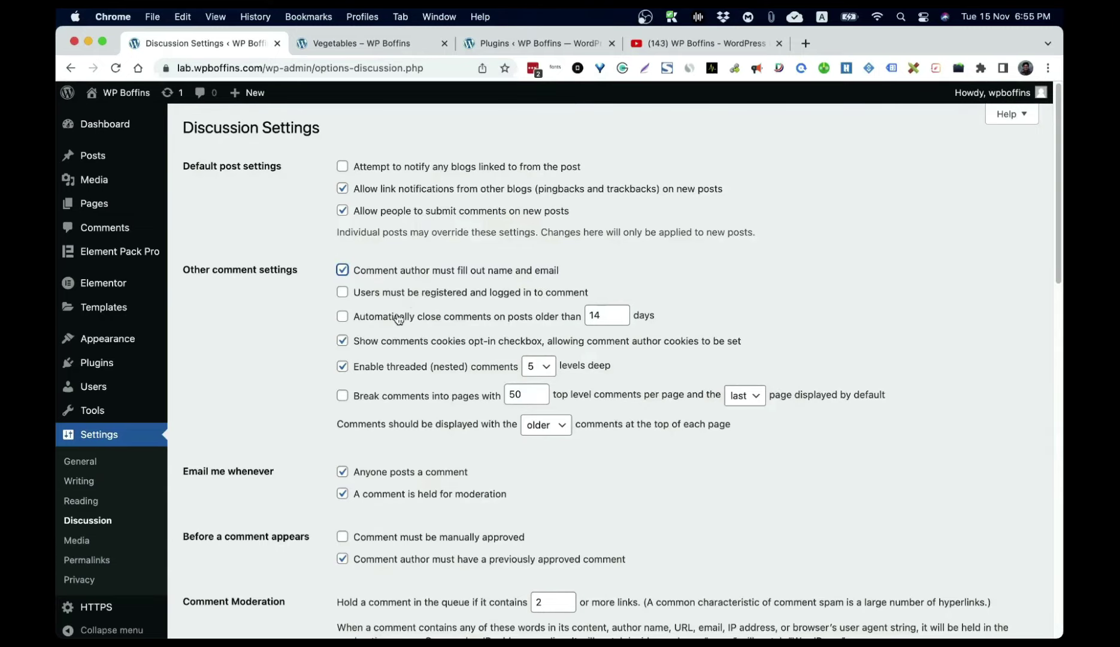
{"action": "left_click", "coordinate": [343, 294]}
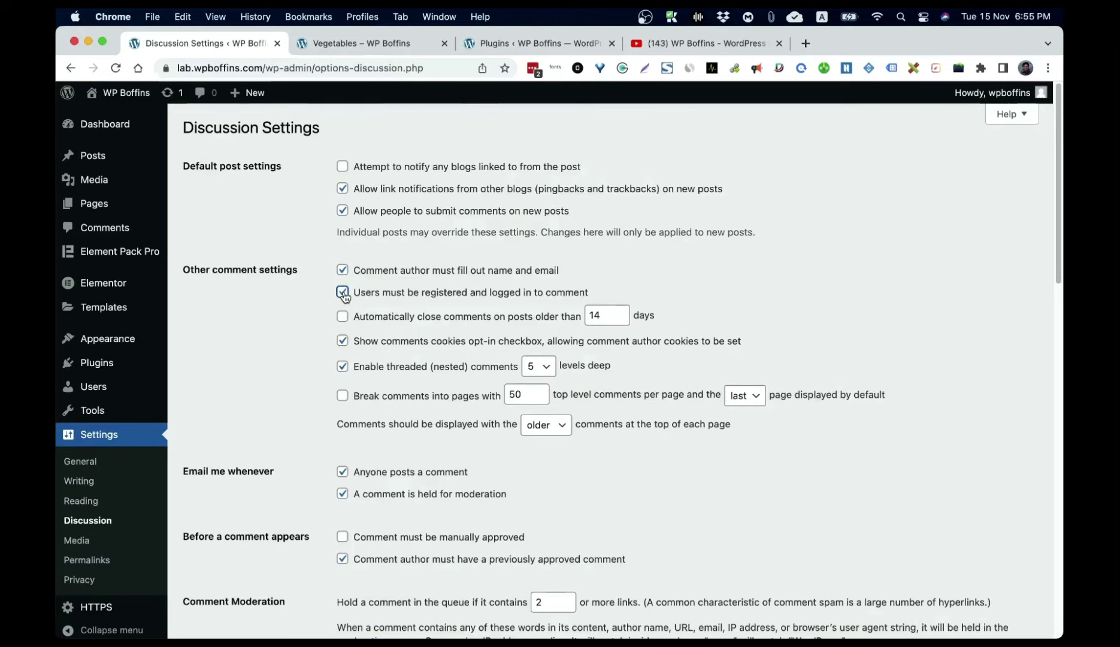
{"action": "left_click", "coordinate": [343, 293]}
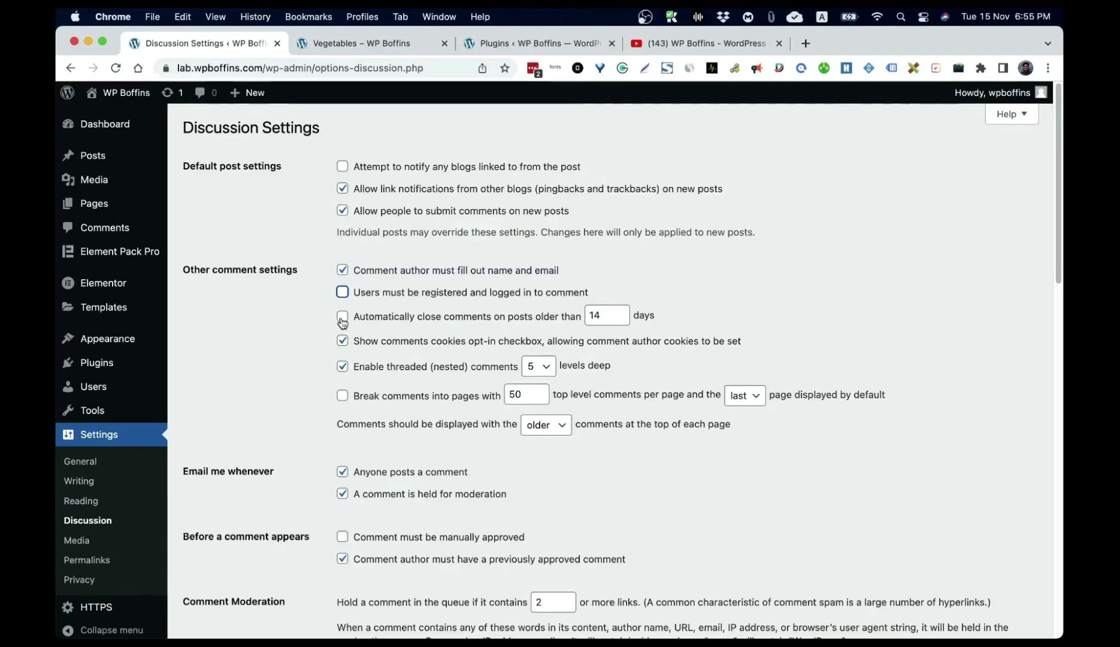
Step: Try auto-closing comments after 2 days, leave it unchecked, and view the Vegetables comment form
{"action": "left_click", "coordinate": [342, 321]}
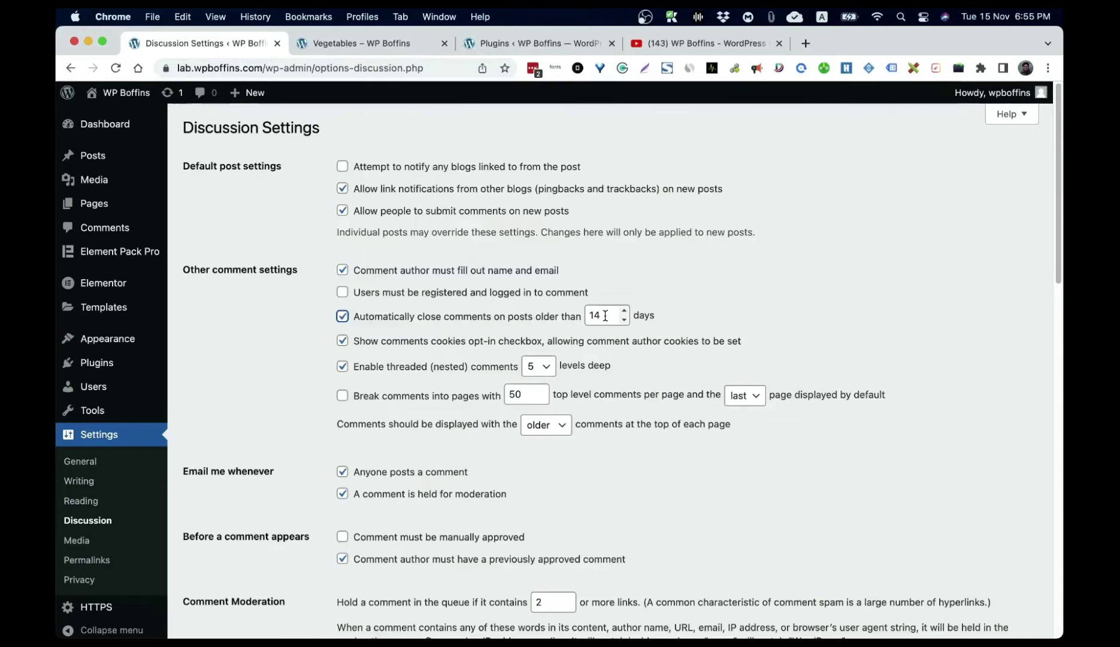
{"action": "left_click", "coordinate": [605, 316]}
{"action": "key", "text": "BackSpace"}
{"action": "key", "text": "BackSpace"}
{"action": "type", "text": "2"}
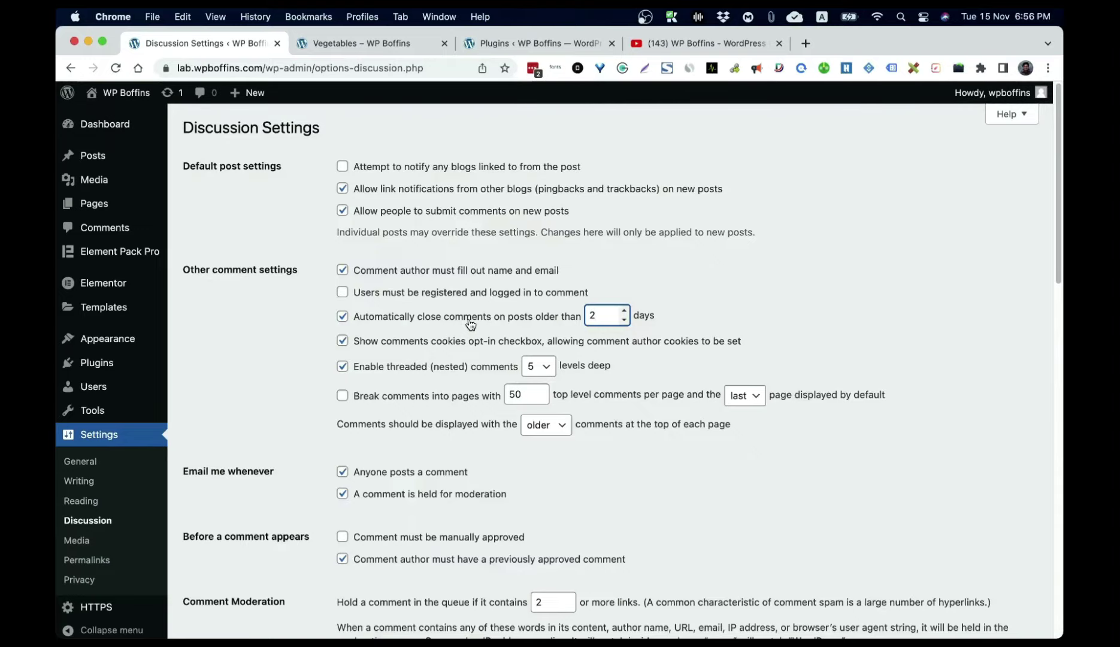
{"action": "left_click", "coordinate": [466, 318]}
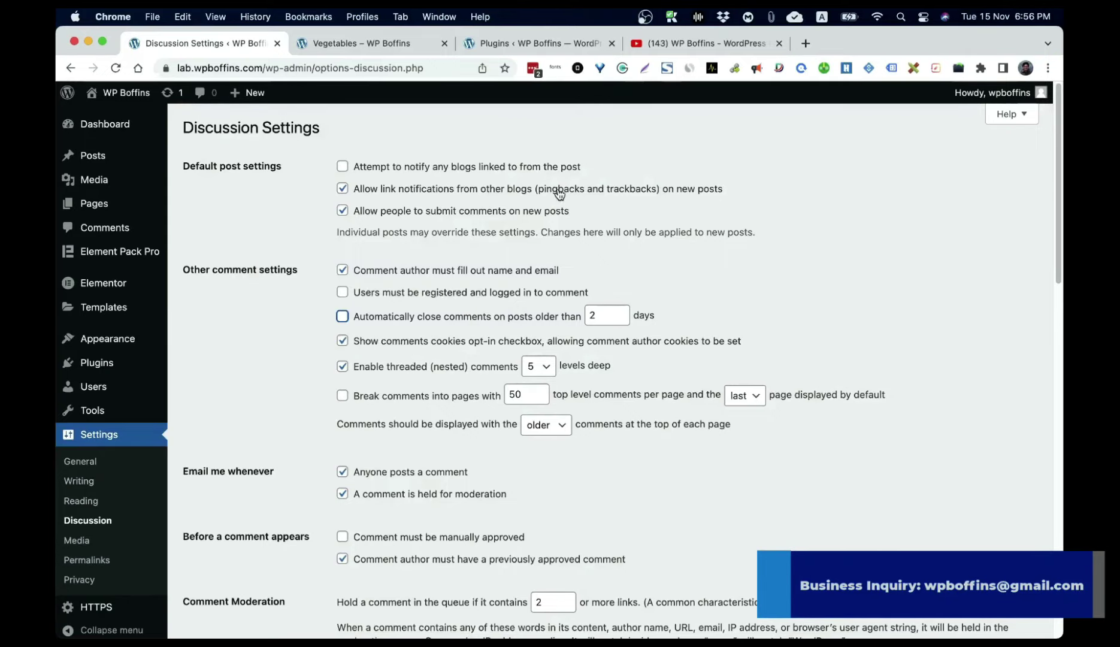
{"action": "left_click", "coordinate": [353, 37]}
{"action": "scroll", "coordinate": [375, 248], "scroll_direction": "down", "scroll_amount": 8}
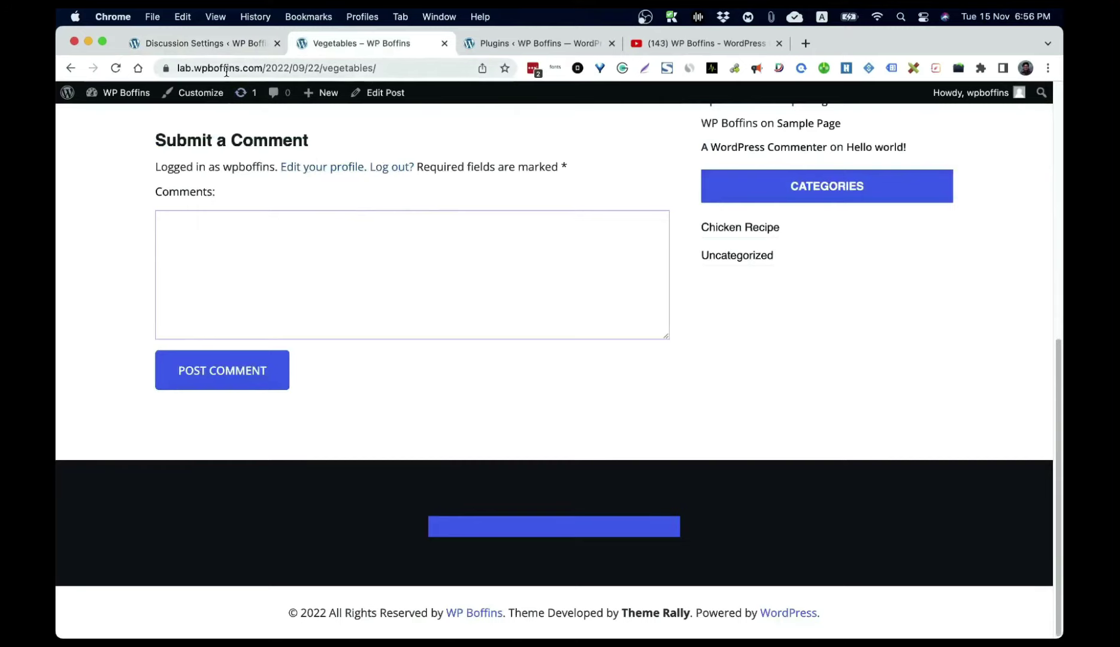
Step: Open the site in an incognito window, check the ¡Hola Mundo! comment form, then return to Discussion Settings
{"action": "scroll", "coordinate": [267, 170], "scroll_direction": "up", "scroll_amount": 8}
{"action": "right_click", "coordinate": [214, 125]}
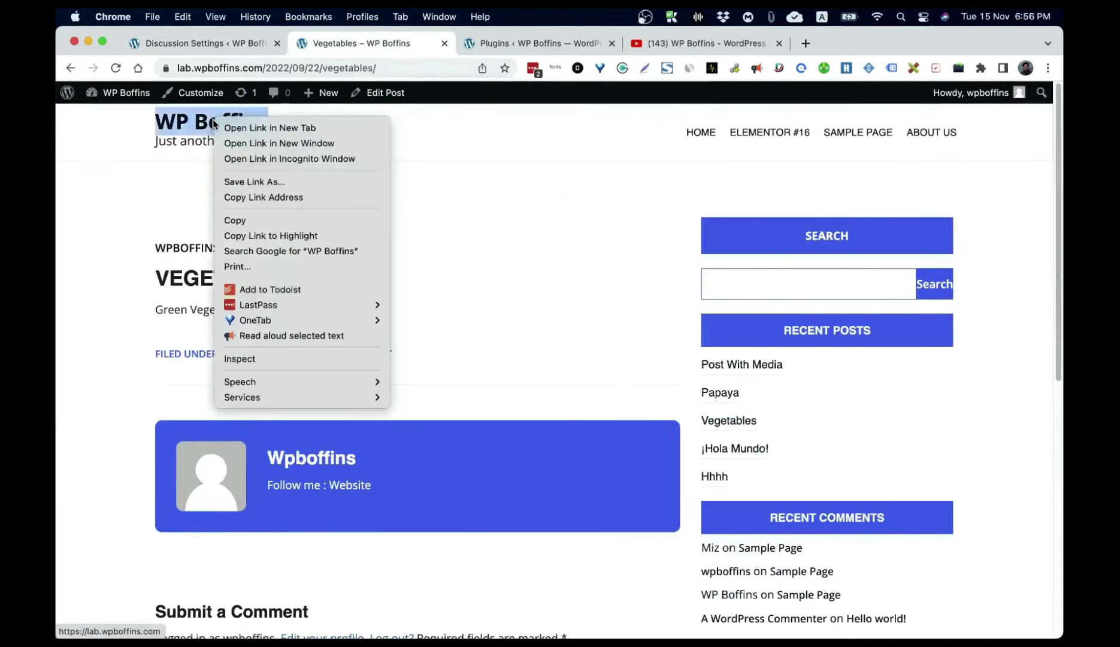
{"action": "left_click", "coordinate": [260, 158]}
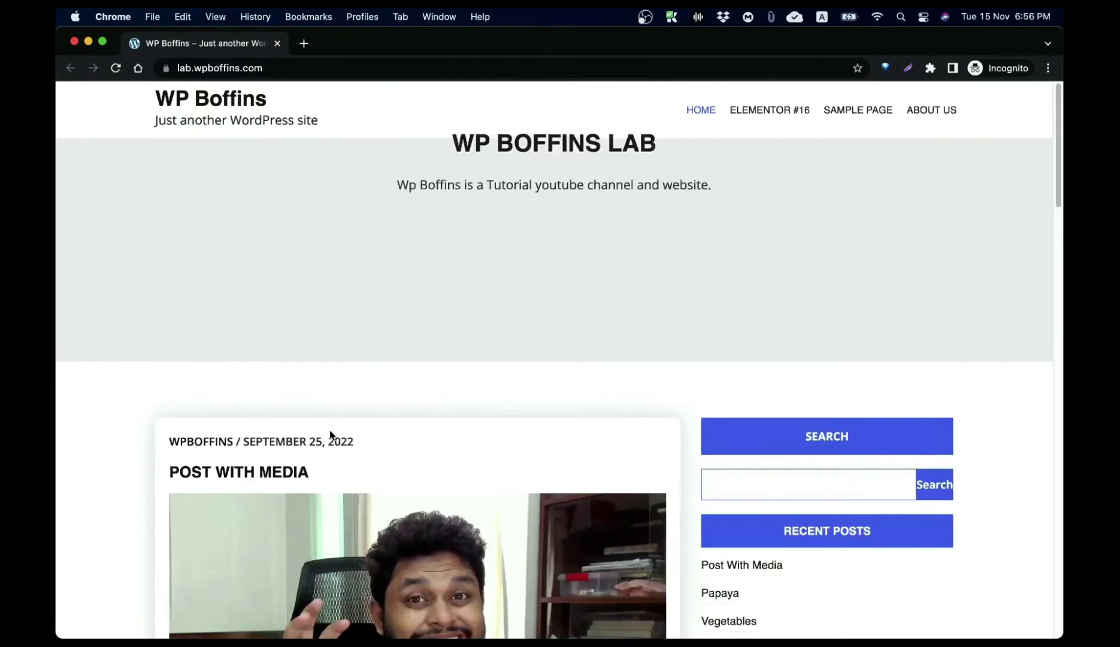
{"action": "scroll", "coordinate": [327, 432], "scroll_direction": "down", "scroll_amount": 10}
{"action": "left_click", "coordinate": [252, 276]}
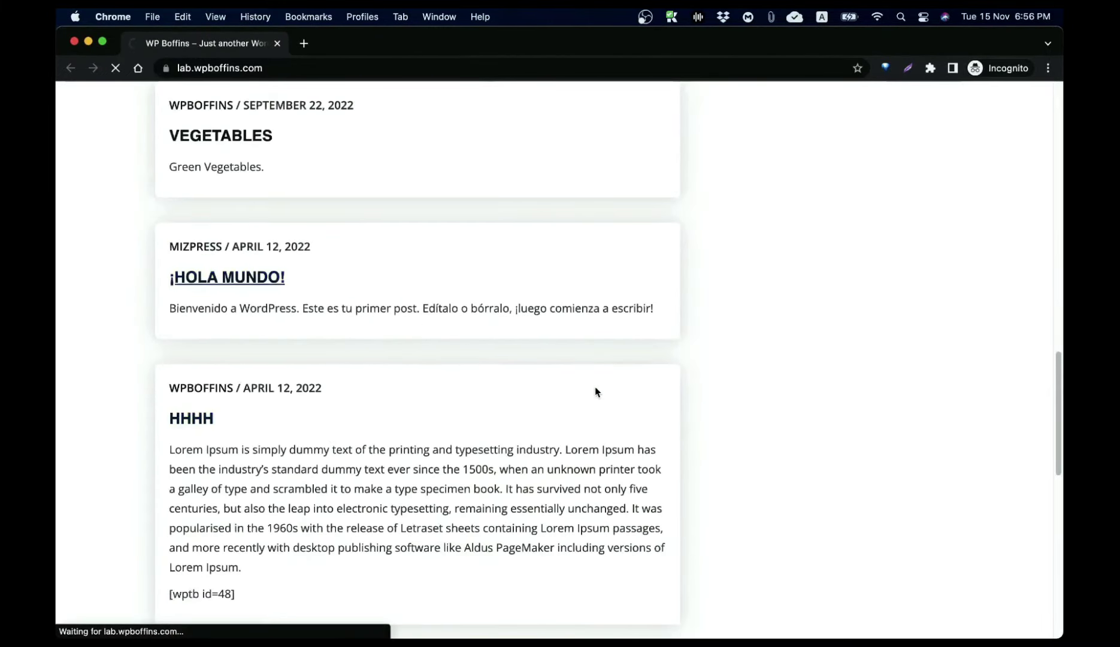
{"action": "scroll", "coordinate": [593, 392], "scroll_direction": "down", "scroll_amount": 15}
{"action": "scroll", "coordinate": [541, 409], "scroll_direction": "up", "scroll_amount": 3}
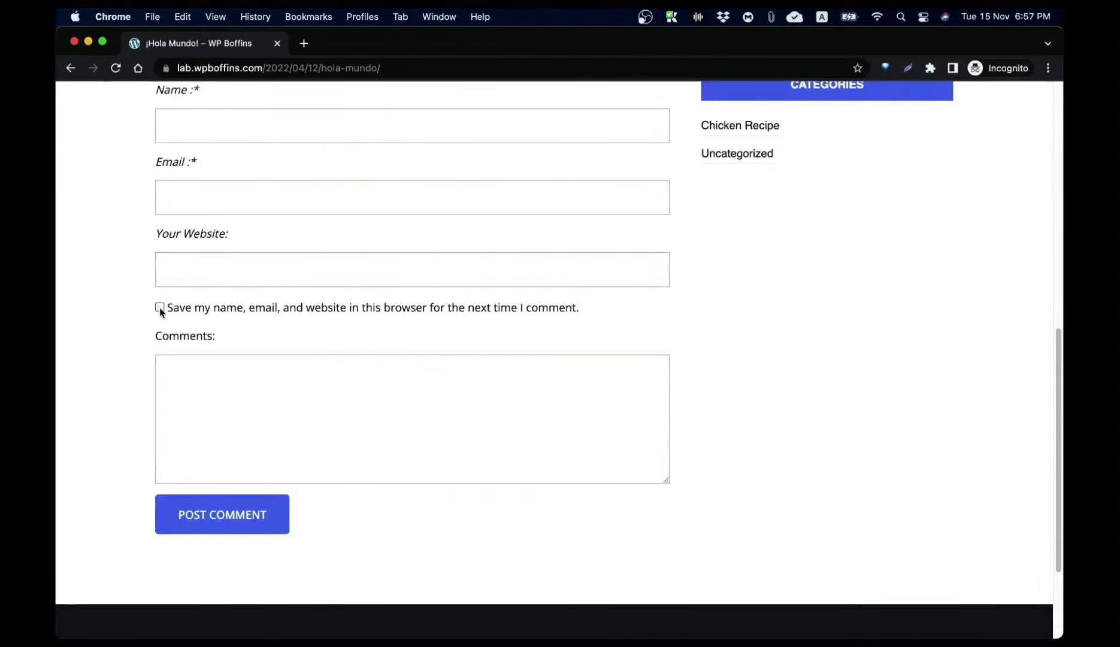
{"action": "left_click", "coordinate": [74, 40]}
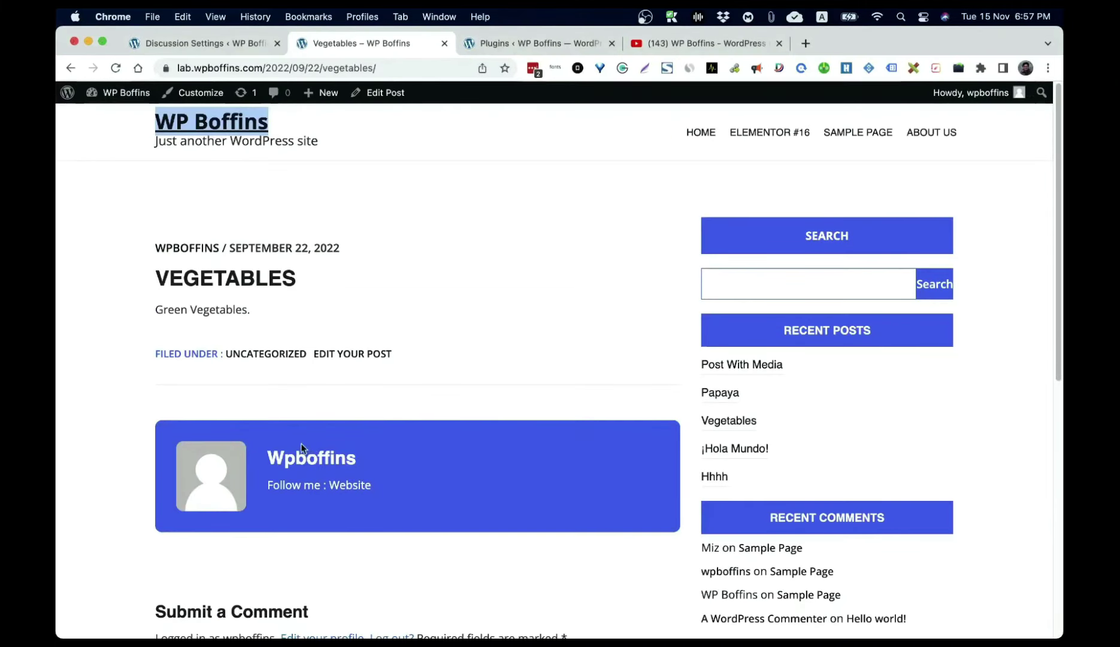
{"action": "left_click", "coordinate": [212, 45]}
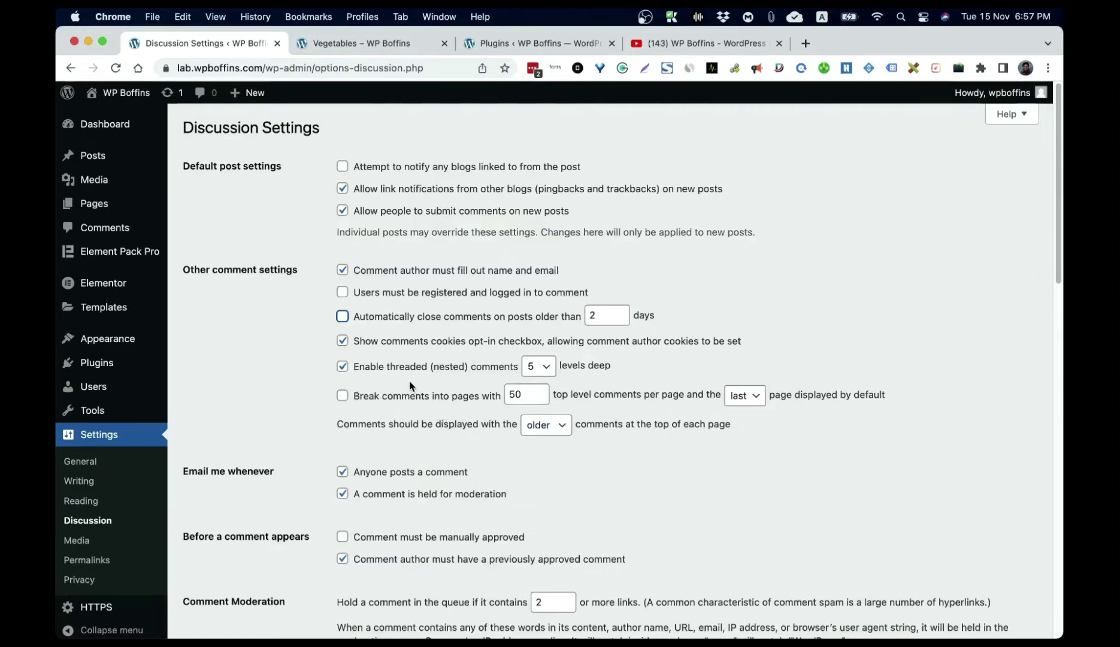
{"action": "scroll", "coordinate": [405, 387], "scroll_direction": "down", "scroll_amount": 5}
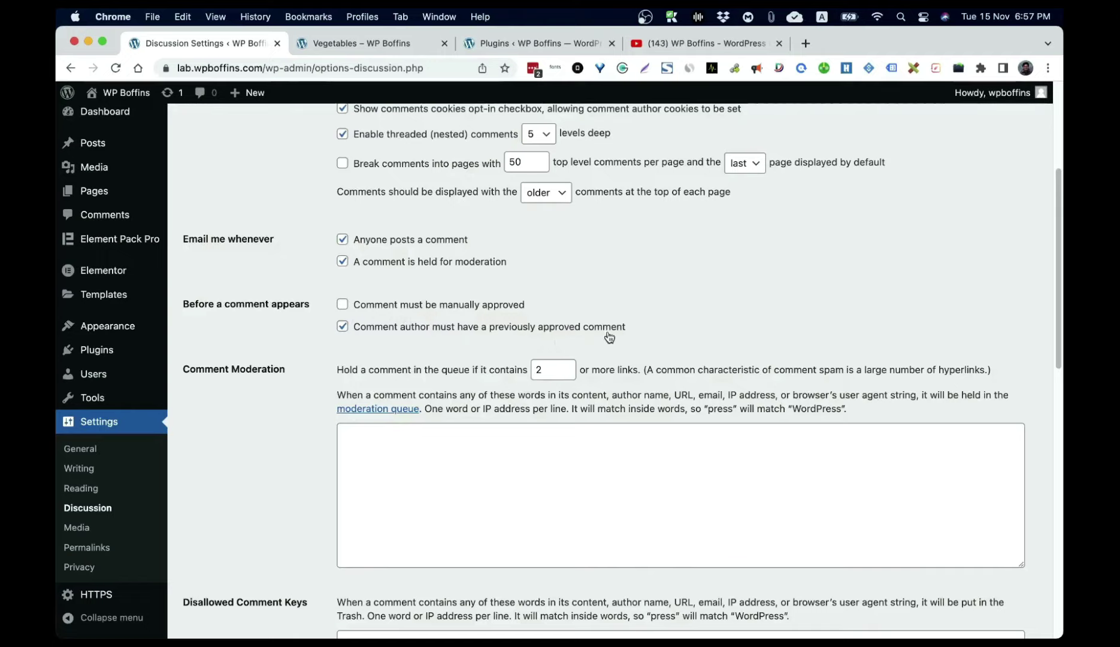
{"action": "left_click", "coordinate": [343, 304]}
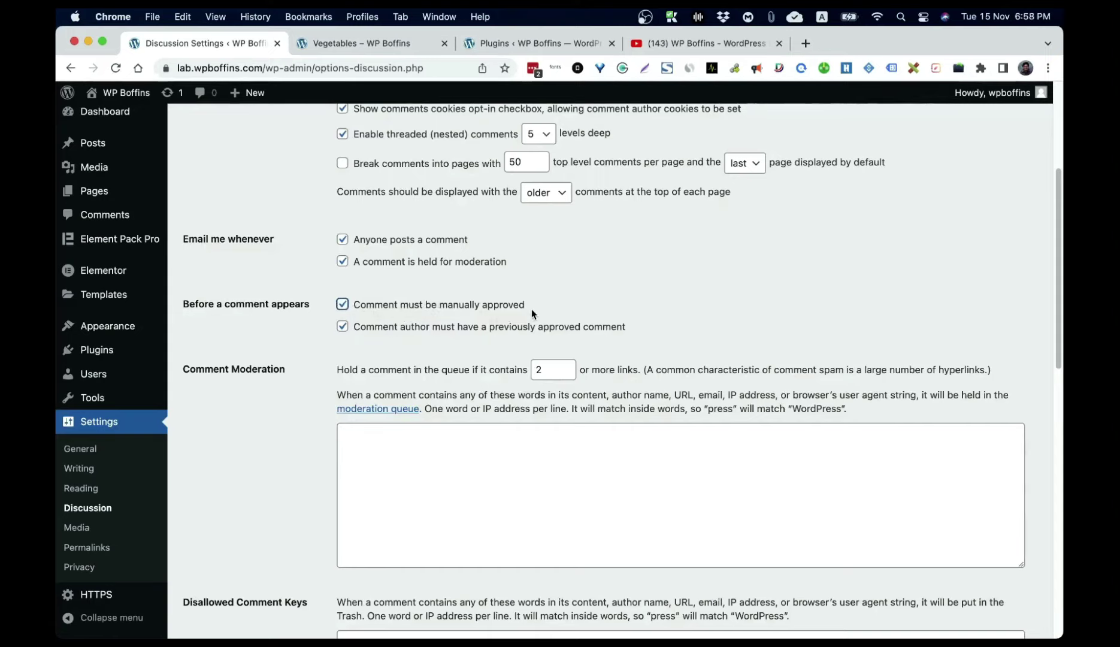
{"action": "left_click", "coordinate": [433, 305]}
{"action": "scroll", "coordinate": [507, 369], "scroll_direction": "down", "scroll_amount": 10}
{"action": "scroll", "coordinate": [394, 357], "scroll_direction": "up", "scroll_amount": 5}
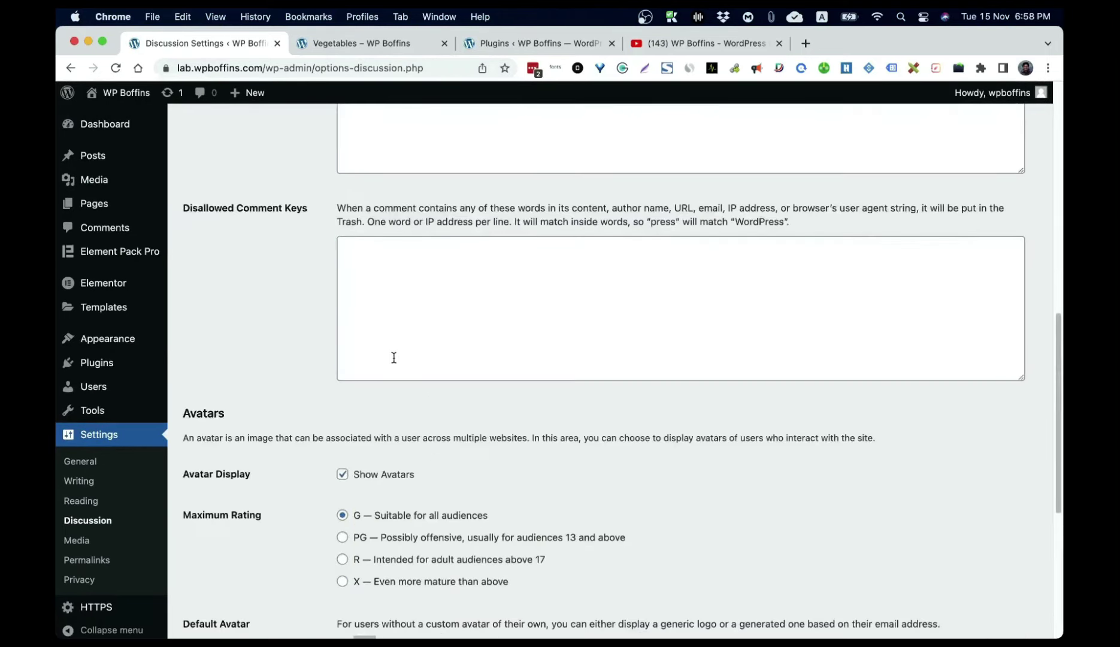
{"action": "scroll", "coordinate": [394, 357], "scroll_direction": "up", "scroll_amount": 4}
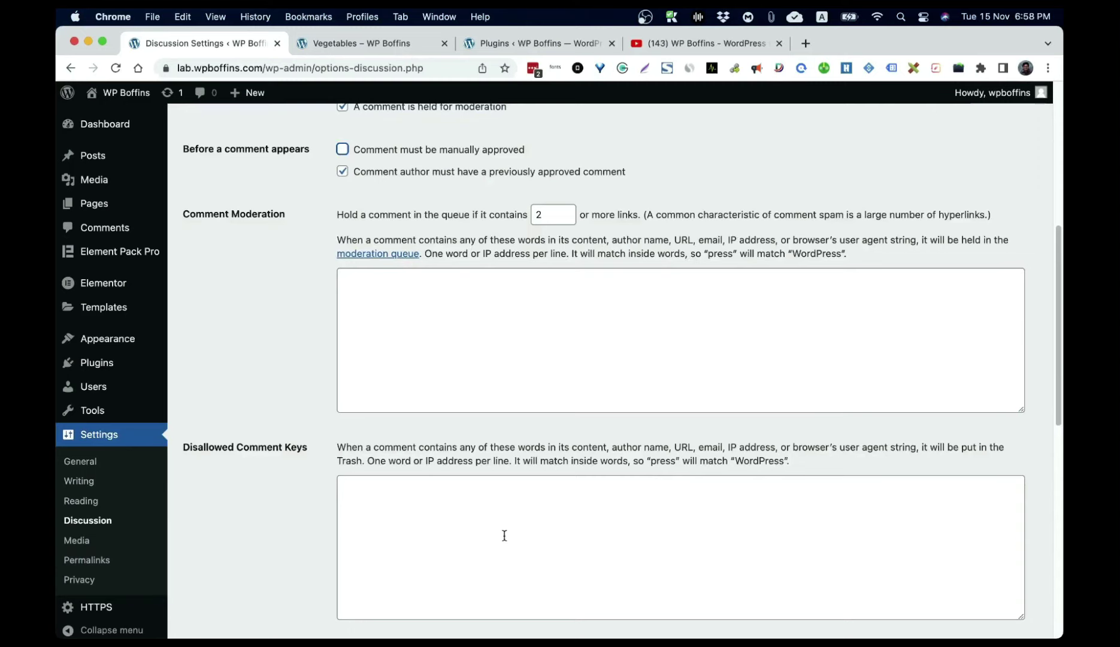
{"action": "scroll", "coordinate": [504, 535], "scroll_direction": "down", "scroll_amount": 3}
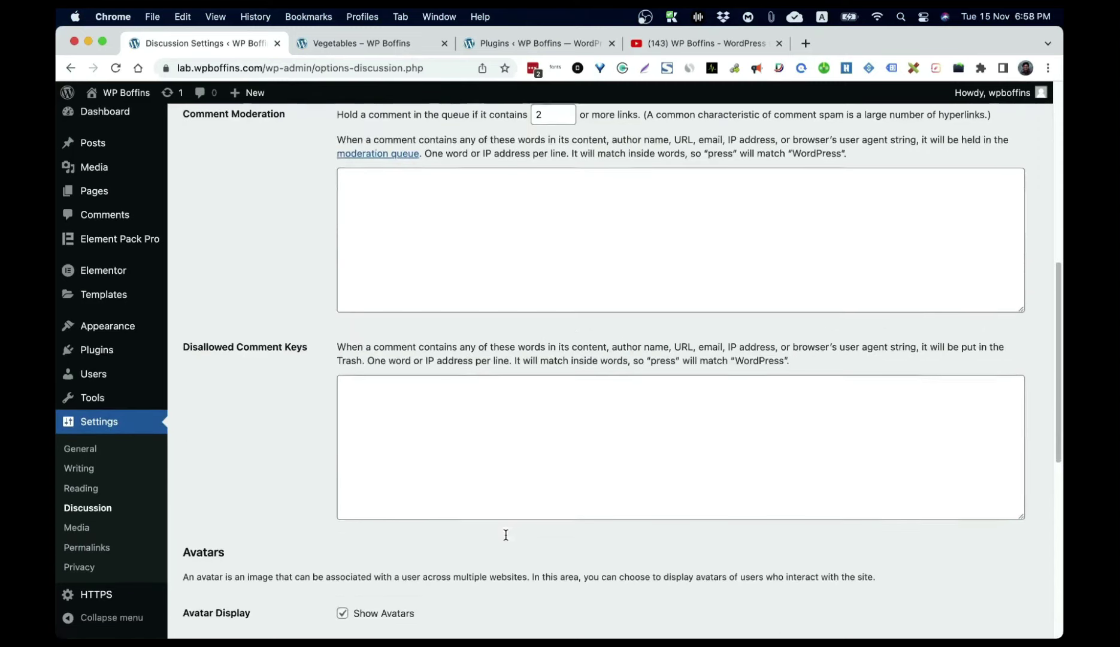
{"action": "left_click", "coordinate": [413, 440]}
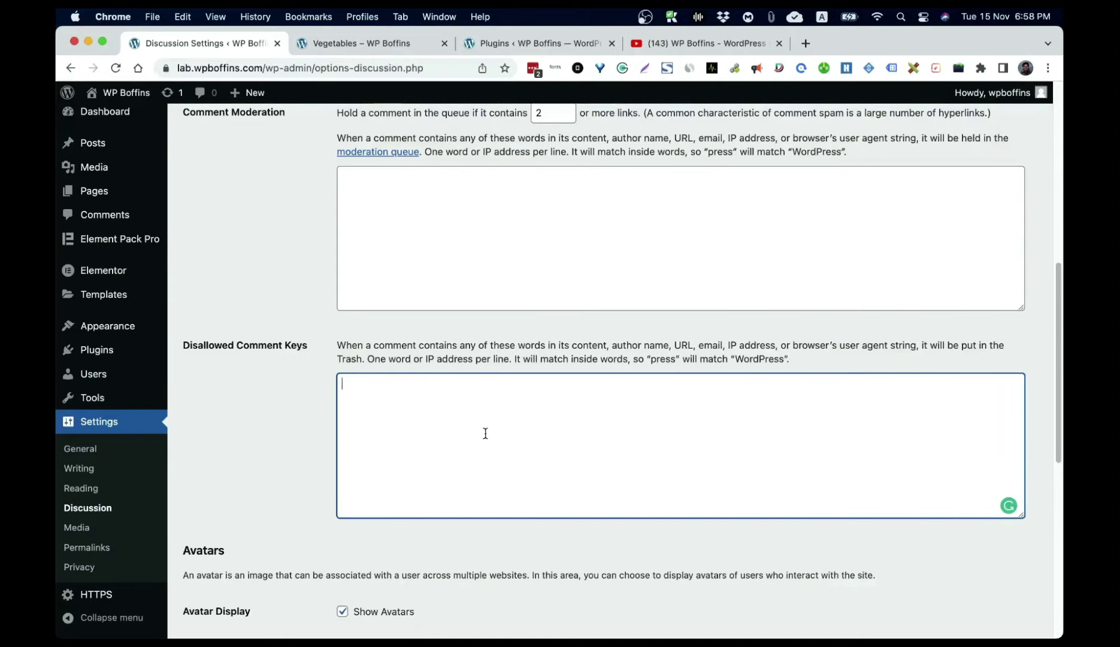
{"action": "scroll", "coordinate": [488, 428], "scroll_direction": "down", "scroll_amount": 3}
{"action": "scroll", "coordinate": [299, 479], "scroll_direction": "down", "scroll_amount": 3}
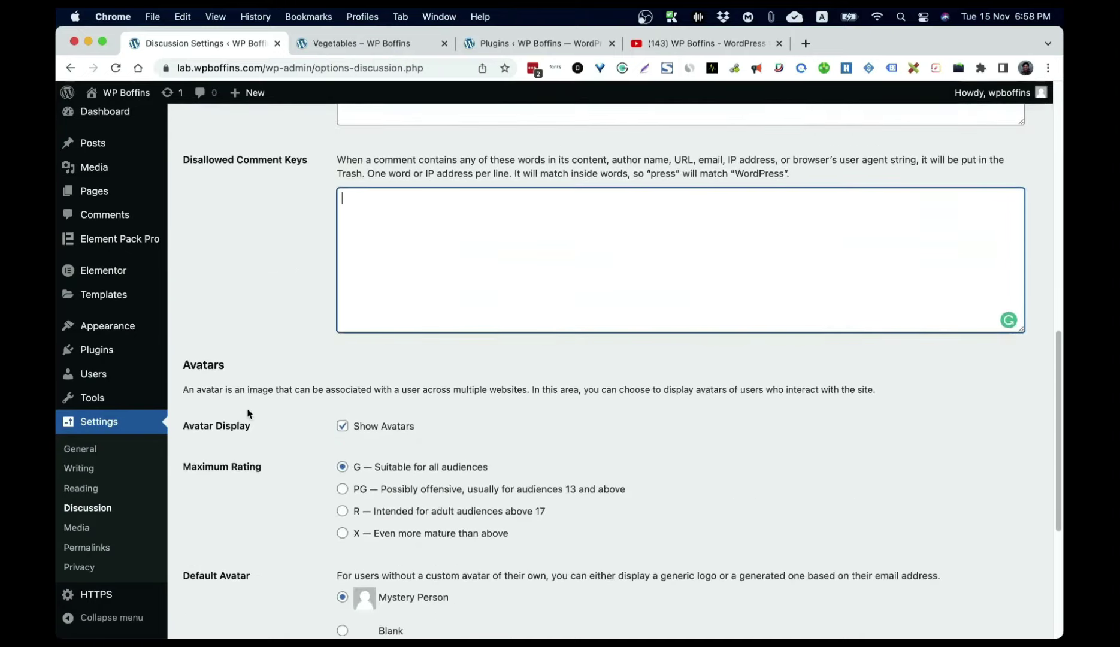
{"action": "scroll", "coordinate": [370, 452], "scroll_direction": "down", "scroll_amount": 3}
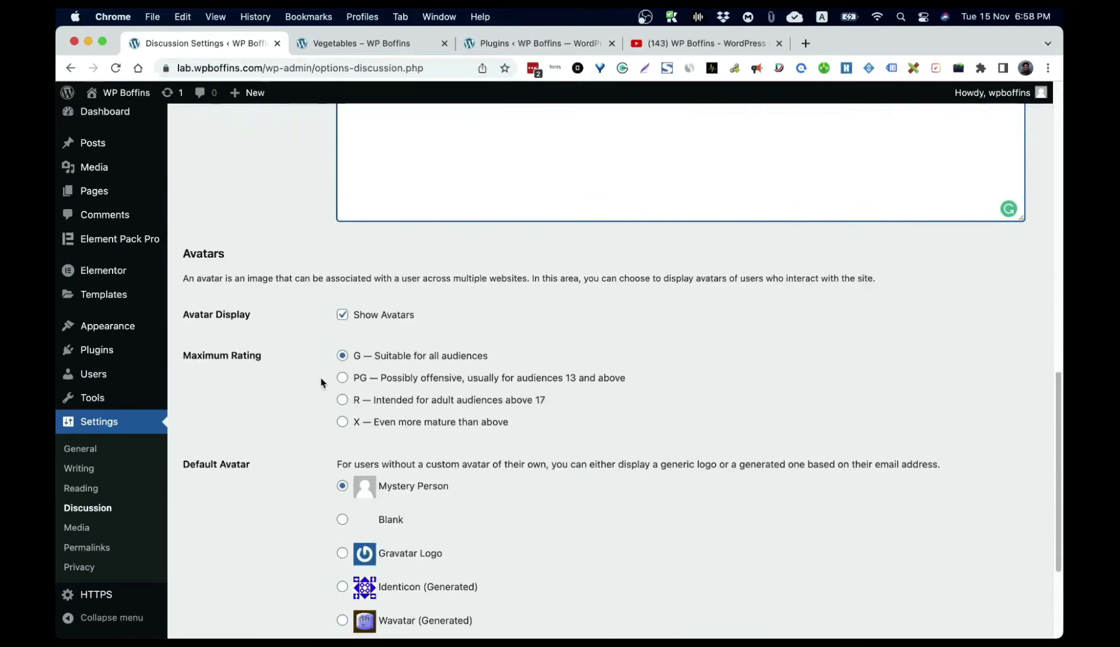
{"action": "scroll", "coordinate": [320, 381], "scroll_direction": "down", "scroll_amount": 3}
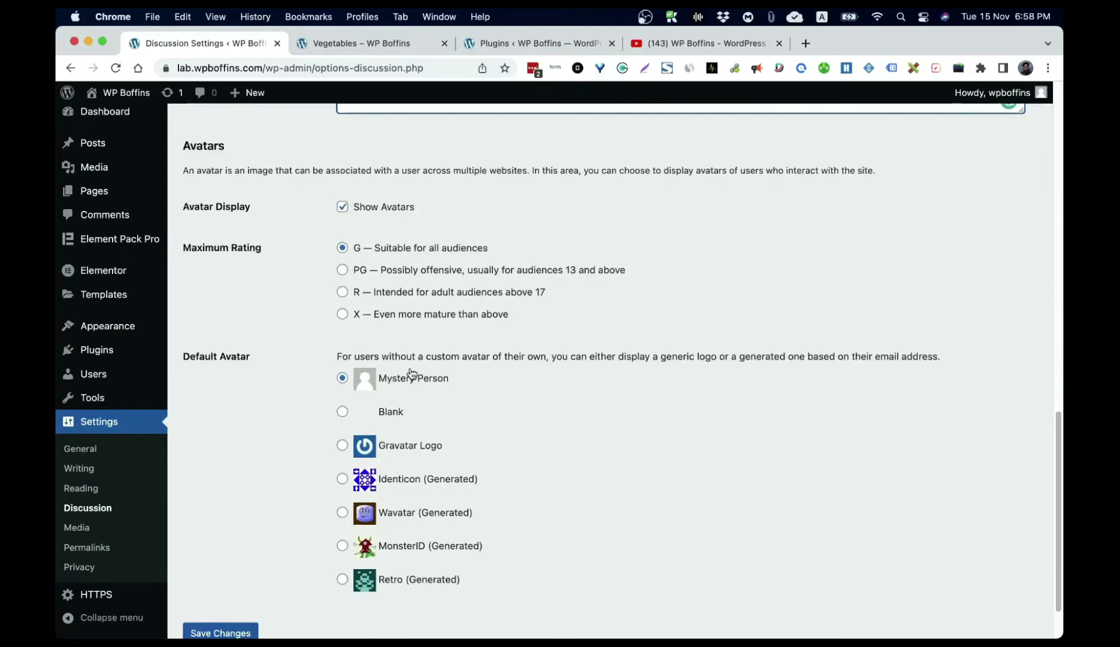
{"action": "scroll", "coordinate": [497, 395], "scroll_direction": "down", "scroll_amount": 2}
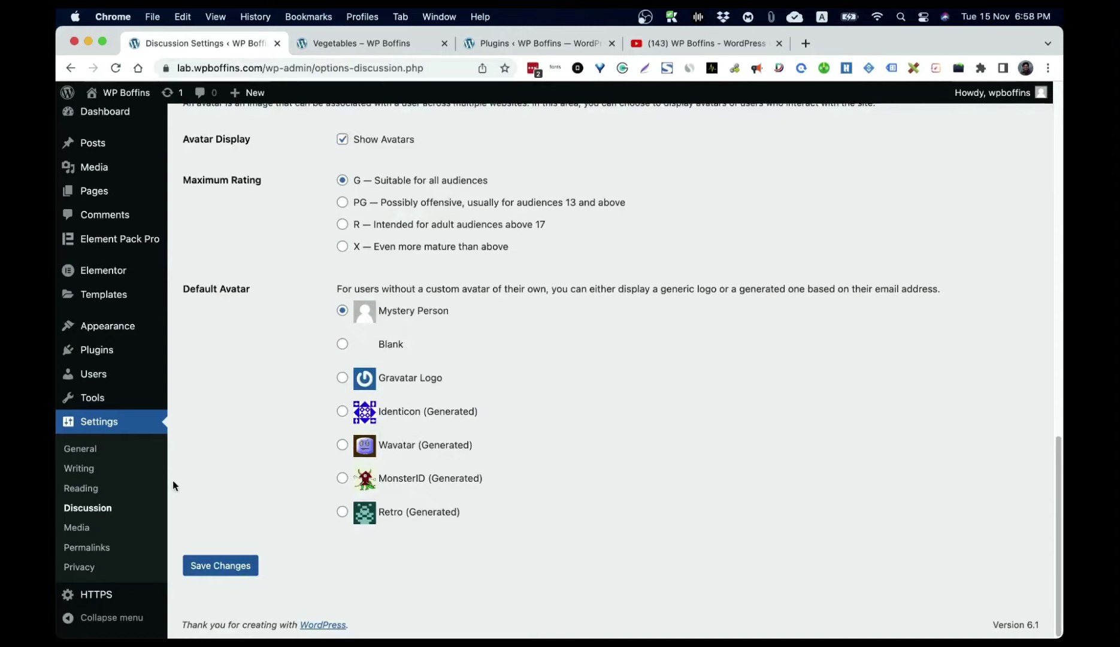
Step: In Media Settings, switch 'Organize my uploads' off and back on, then go to Permalinks
{"action": "left_click", "coordinate": [76, 528]}
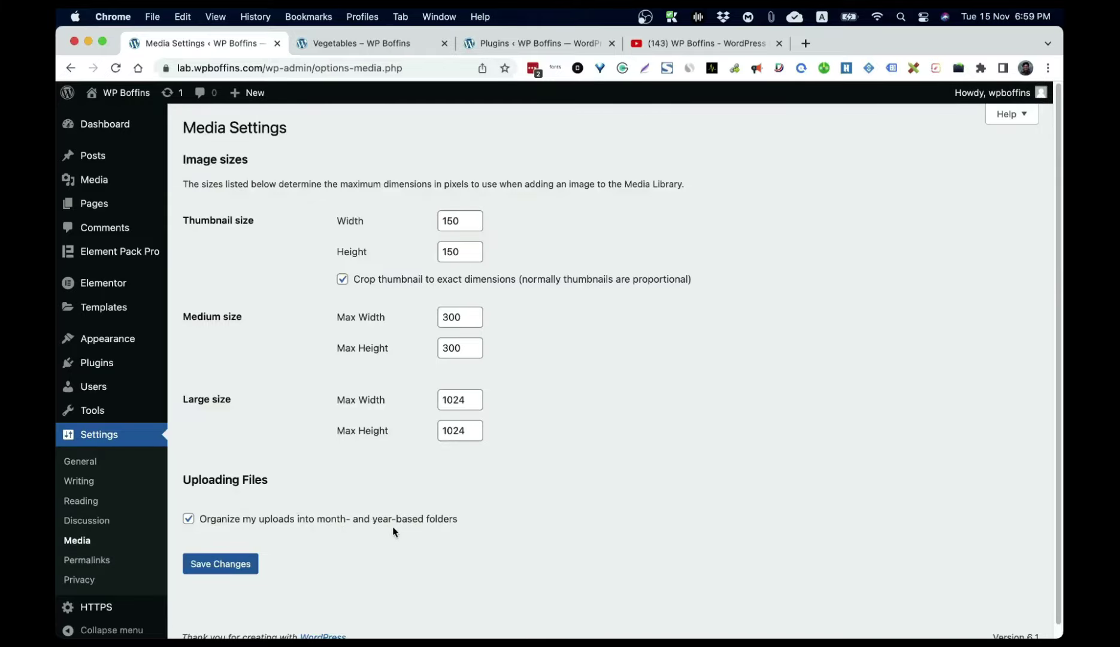
{"action": "left_click", "coordinate": [190, 520]}
{"action": "left_click", "coordinate": [190, 519]}
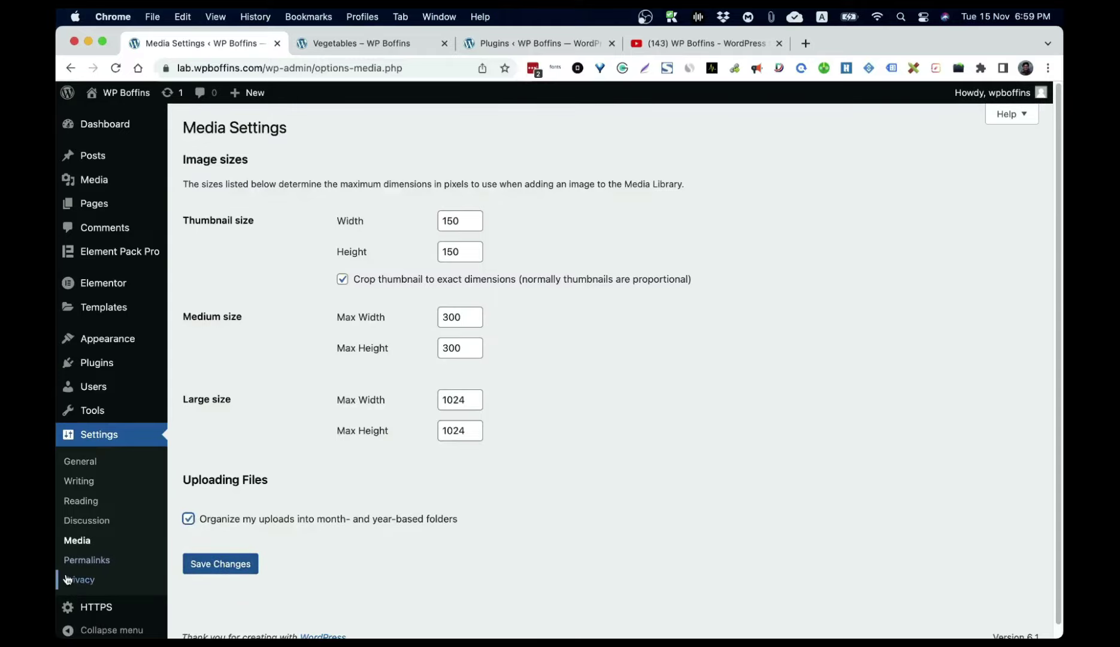
{"action": "left_click", "coordinate": [89, 565]}
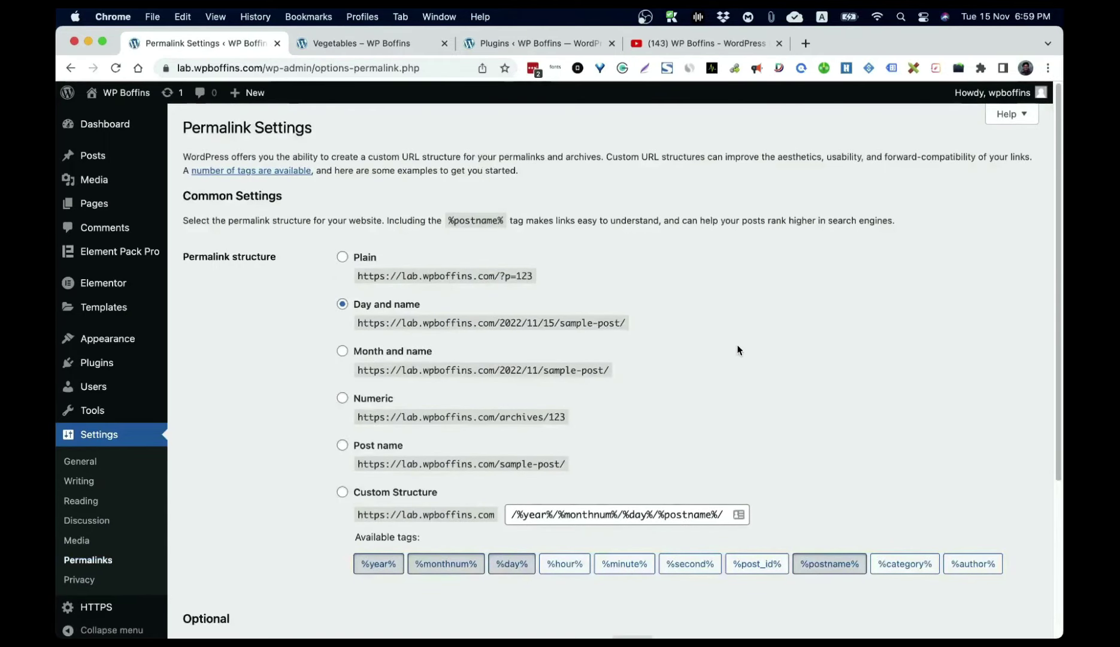
Step: Compare the Vegetables post's current day-and-name address against the permalink options
{"action": "scroll", "coordinate": [736, 350], "scroll_direction": "down", "scroll_amount": 1}
{"action": "scroll", "coordinate": [736, 351], "scroll_direction": "down", "scroll_amount": 1}
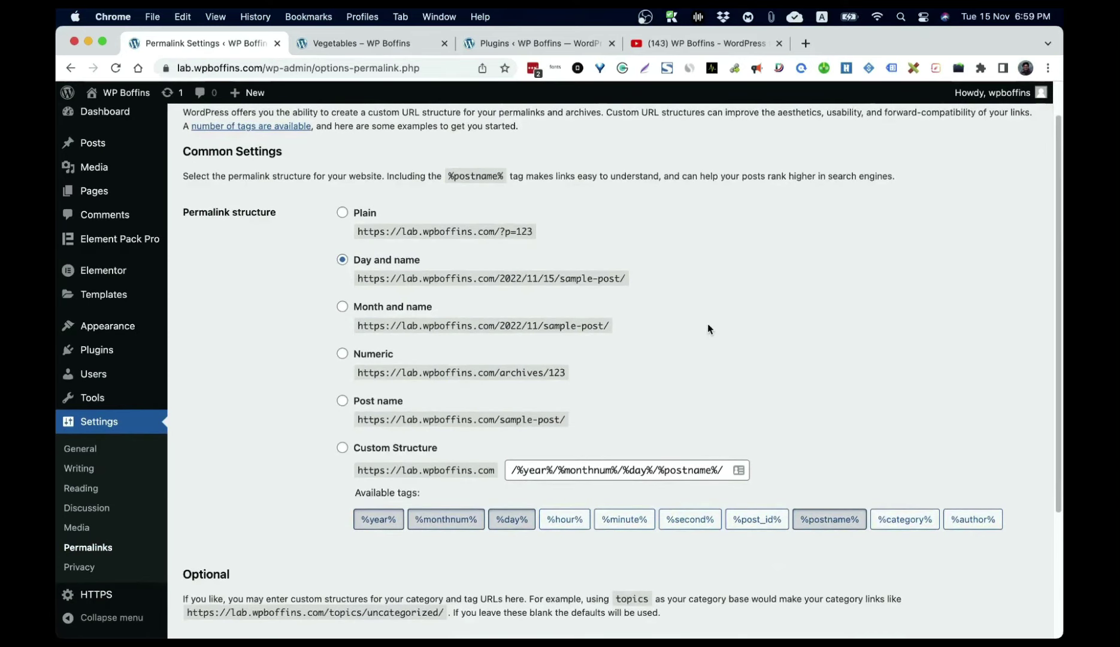
{"action": "scroll", "coordinate": [707, 327], "scroll_direction": "up", "scroll_amount": 2}
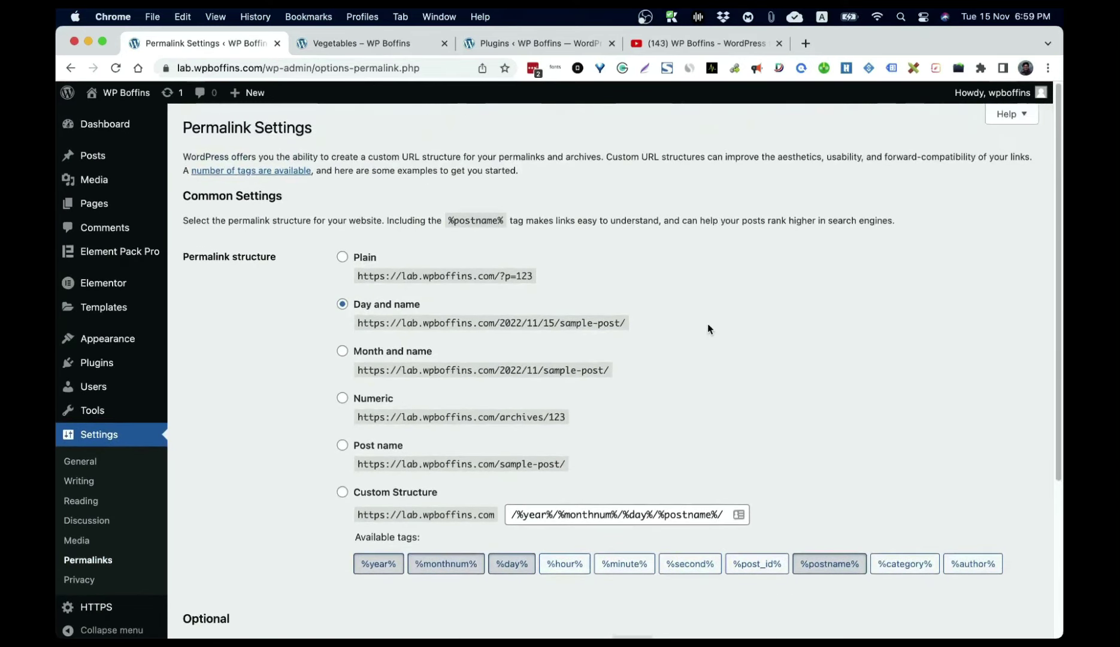
{"action": "left_click", "coordinate": [361, 44]}
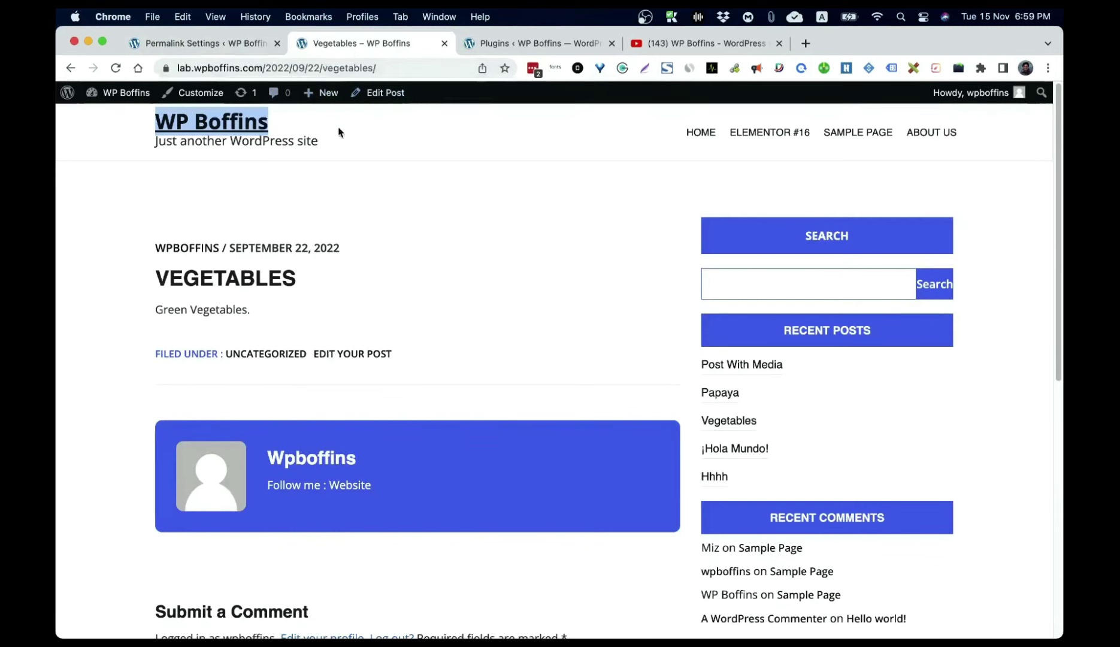
{"action": "left_click", "coordinate": [221, 51]}
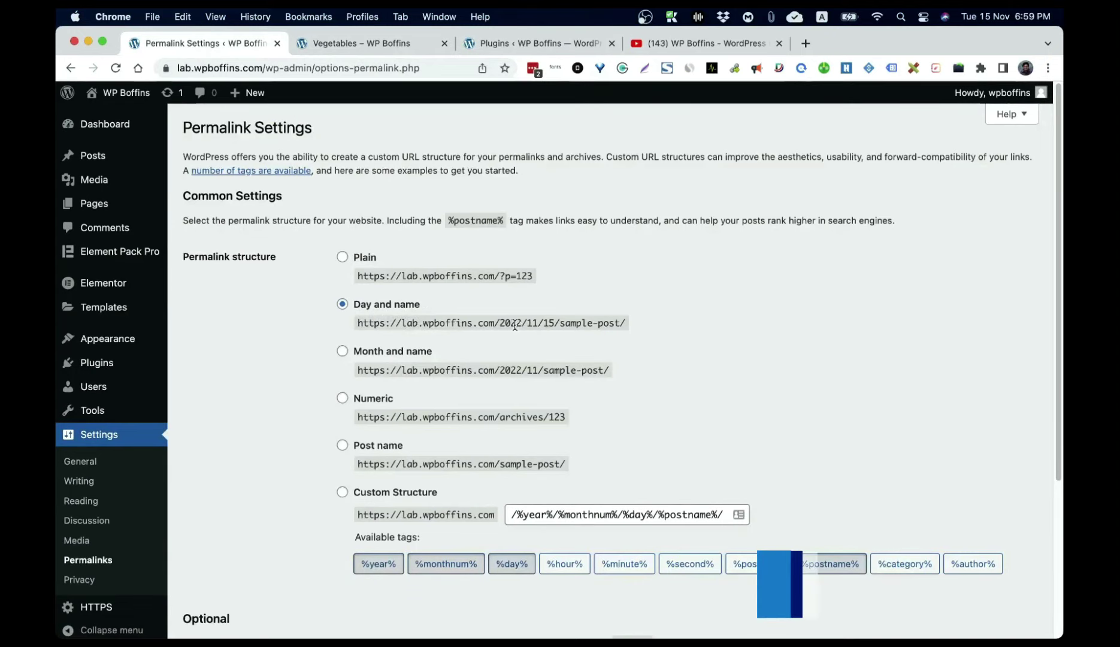
{"action": "left_click", "coordinate": [328, 43]}
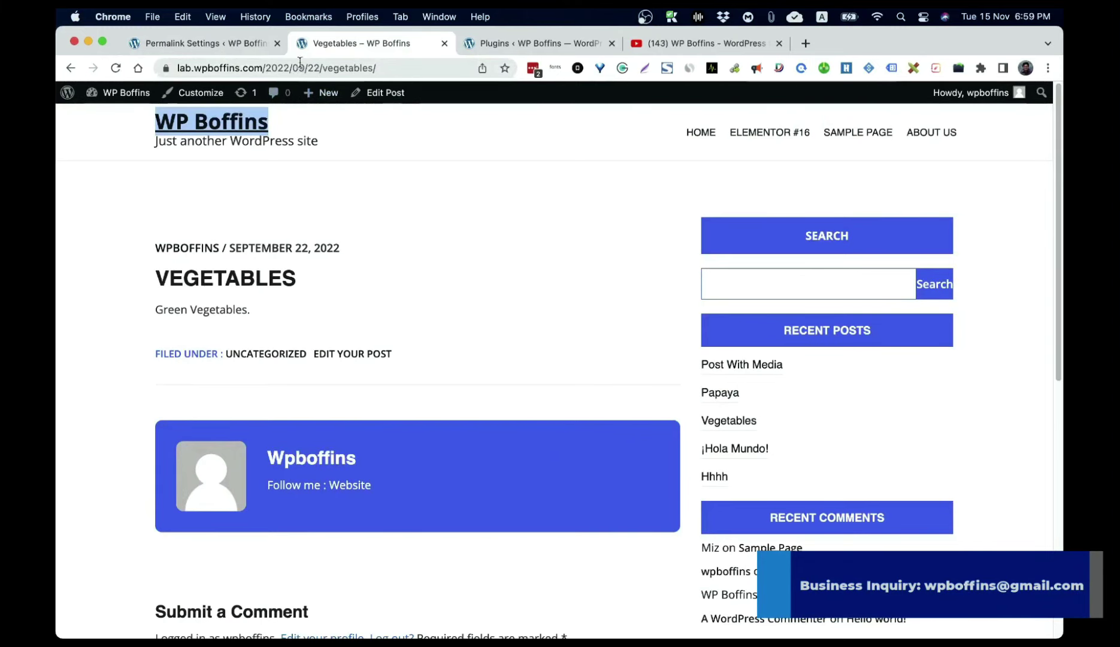
{"action": "left_click", "coordinate": [230, 44]}
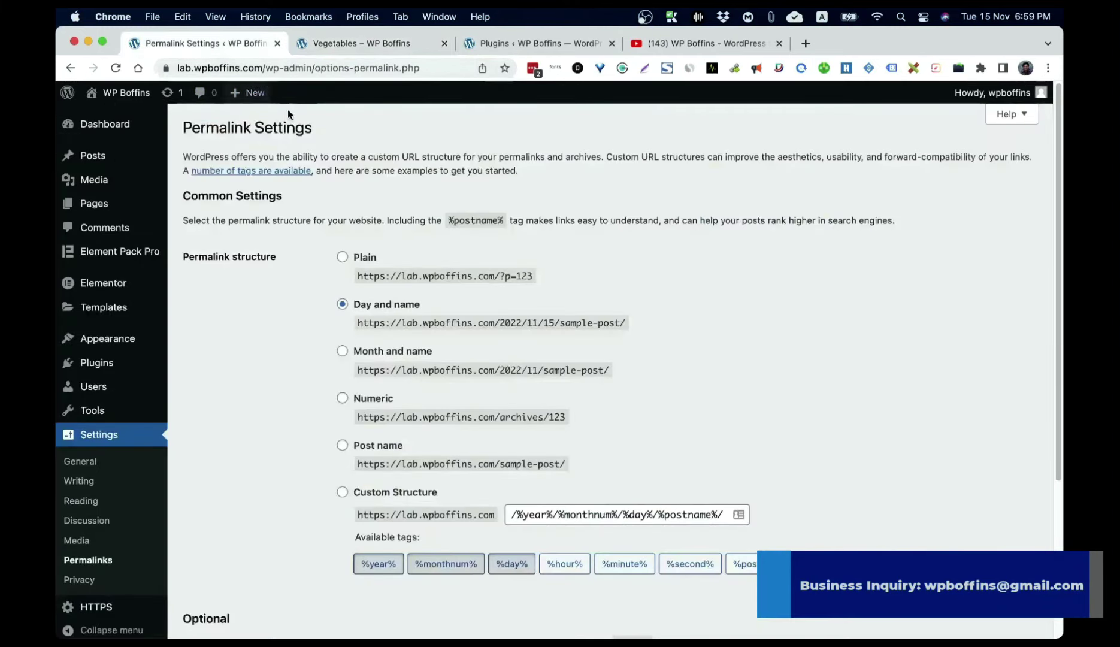
Step: Select the Plain permalink structure and save it
{"action": "left_click", "coordinate": [342, 257]}
{"action": "scroll", "coordinate": [208, 556], "scroll_direction": "down", "scroll_amount": 5}
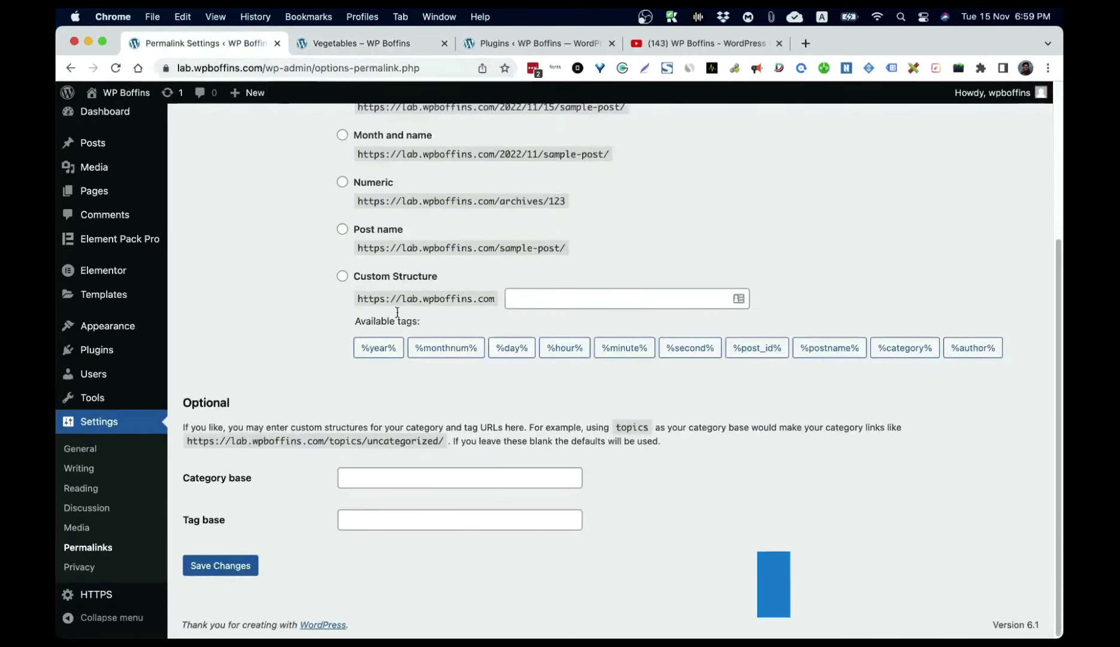
{"action": "left_click", "coordinate": [209, 560]}
Step: Open Post with Media from the home page to confirm its ?p=51 address, then return
{"action": "left_click", "coordinate": [375, 43]}
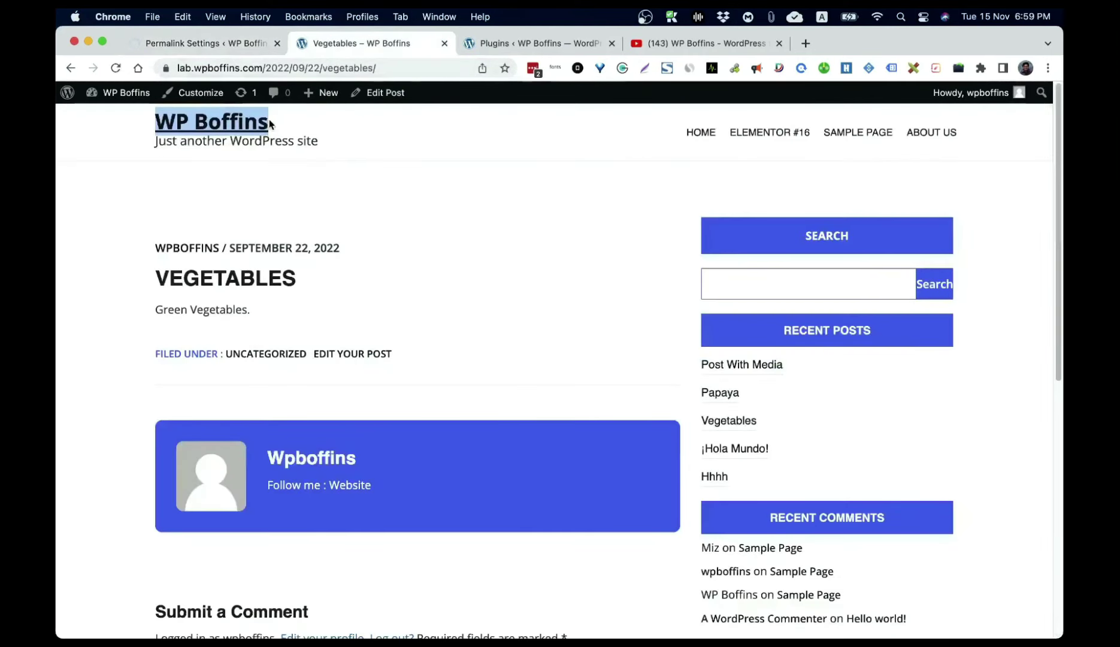
{"action": "left_click", "coordinate": [223, 127]}
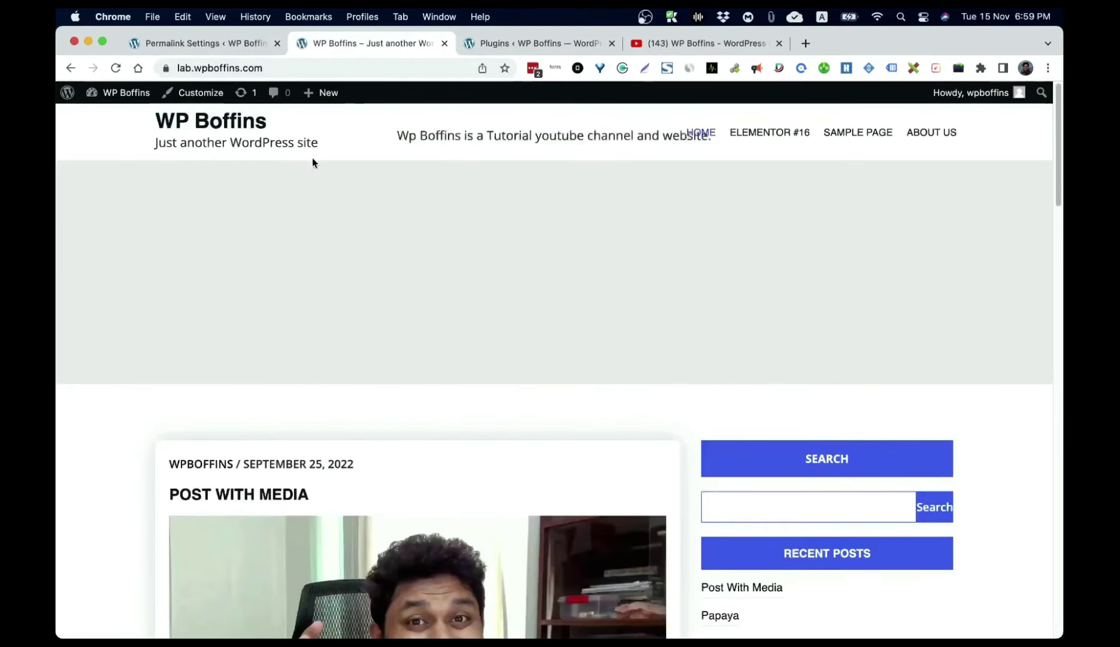
{"action": "left_click", "coordinate": [246, 494]}
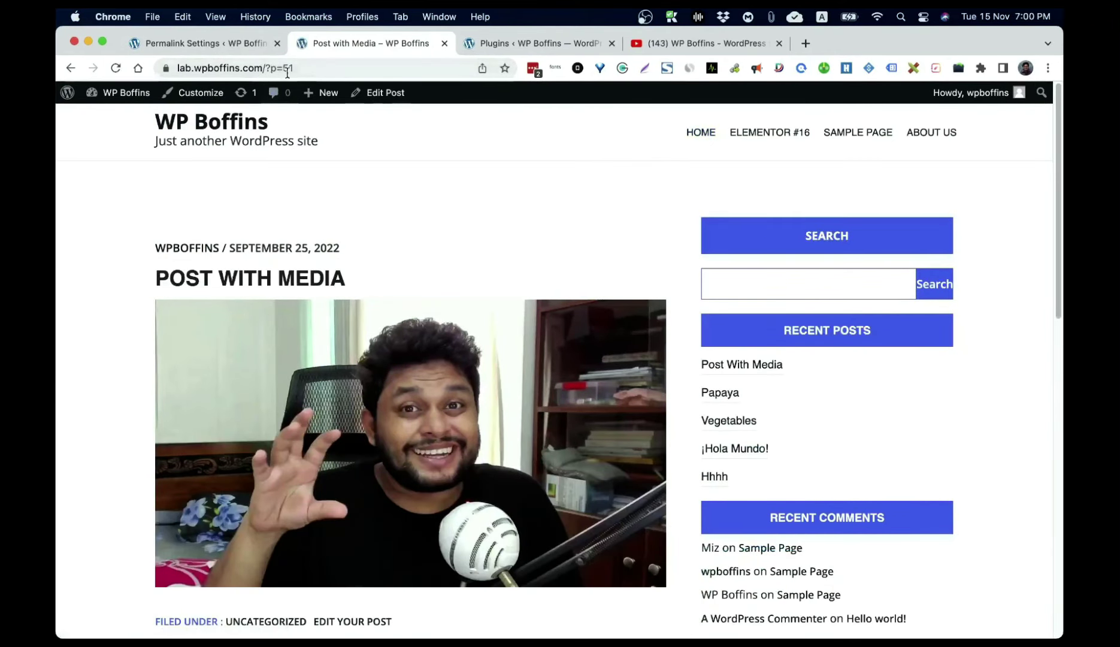
{"action": "left_click", "coordinate": [201, 44]}
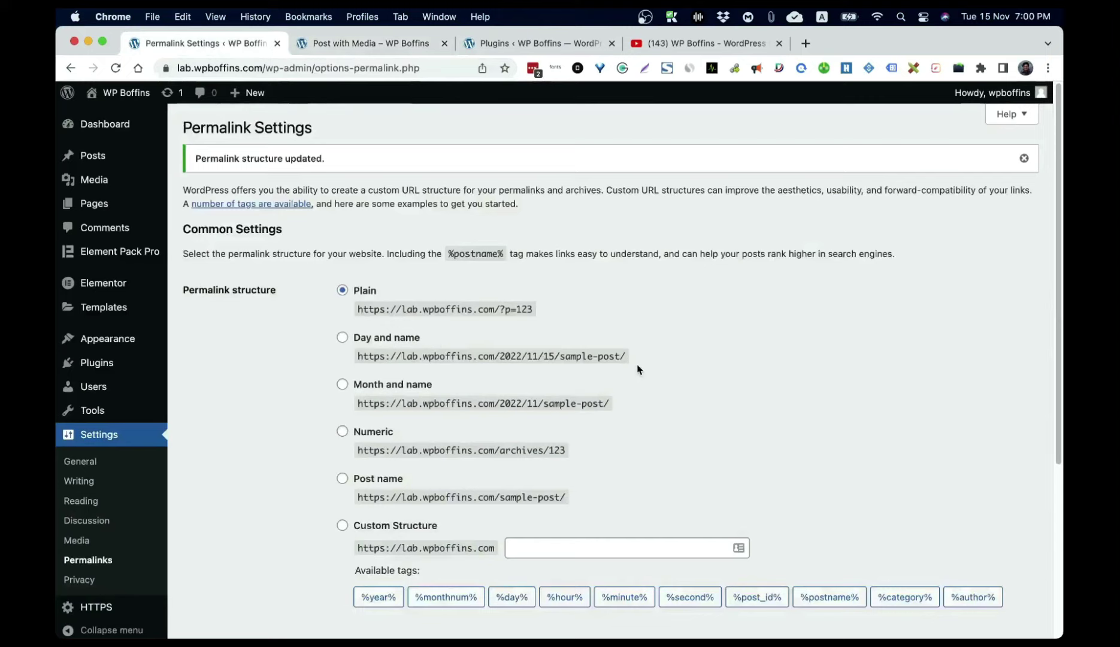
Step: Preview the Day and name, Month and name and Numeric permalink options
{"action": "left_click", "coordinate": [342, 339]}
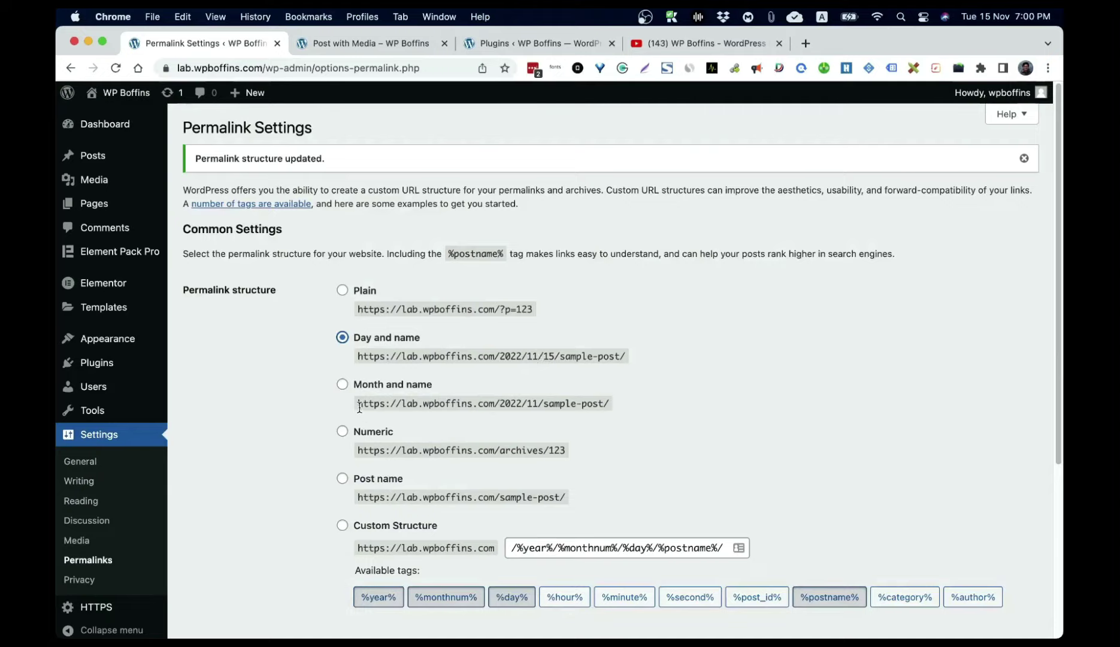
{"action": "left_click", "coordinate": [342, 388]}
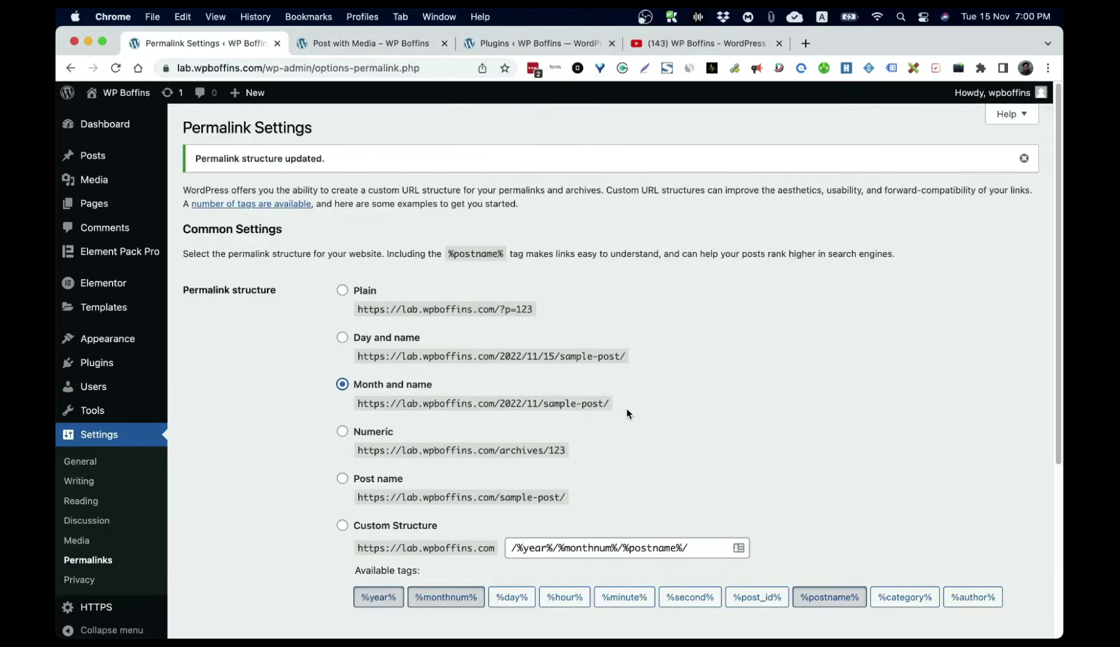
{"action": "left_click", "coordinate": [366, 434]}
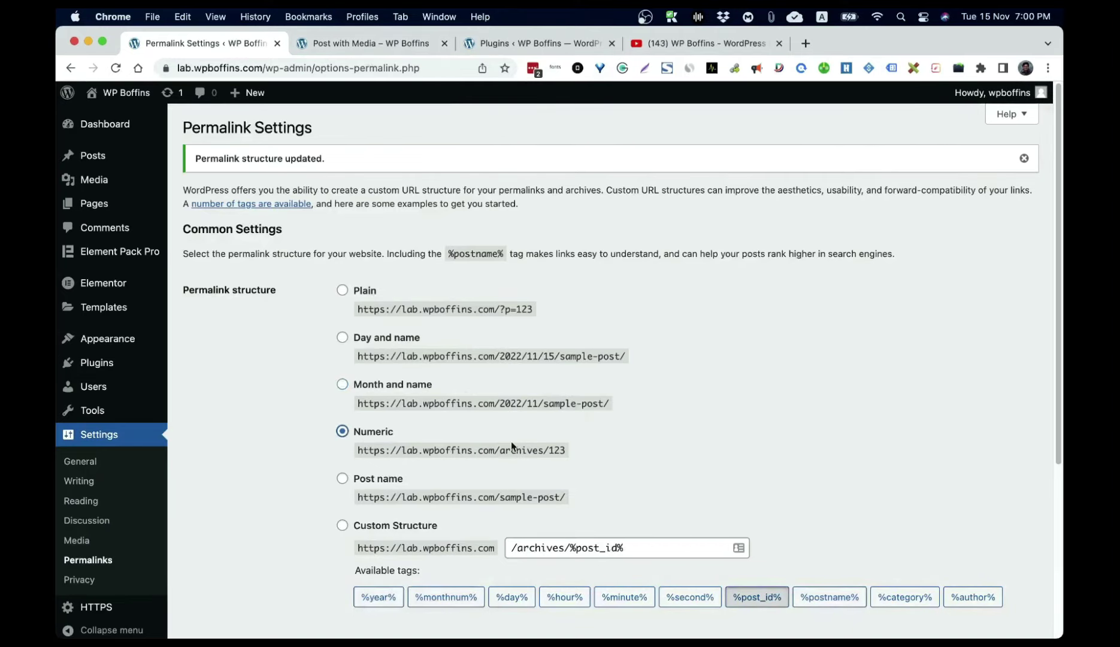
{"action": "scroll", "coordinate": [672, 443], "scroll_direction": "down", "scroll_amount": 5}
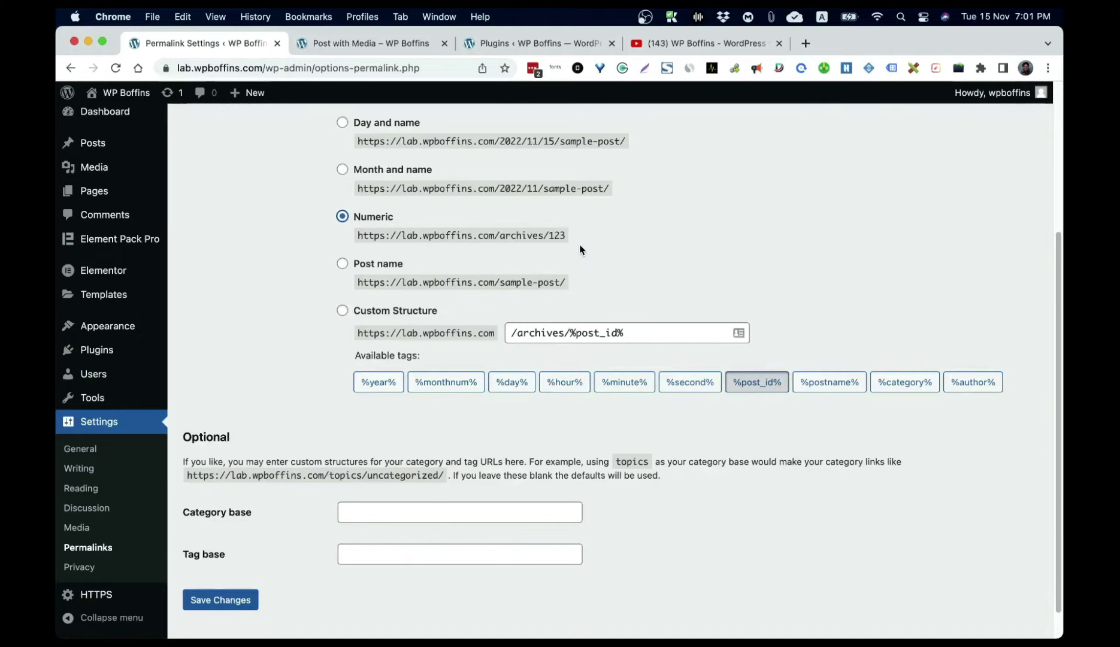
Step: Select Post name (/%postname%/), briefly trying Custom Structure, and save the change
{"action": "left_click", "coordinate": [343, 264]}
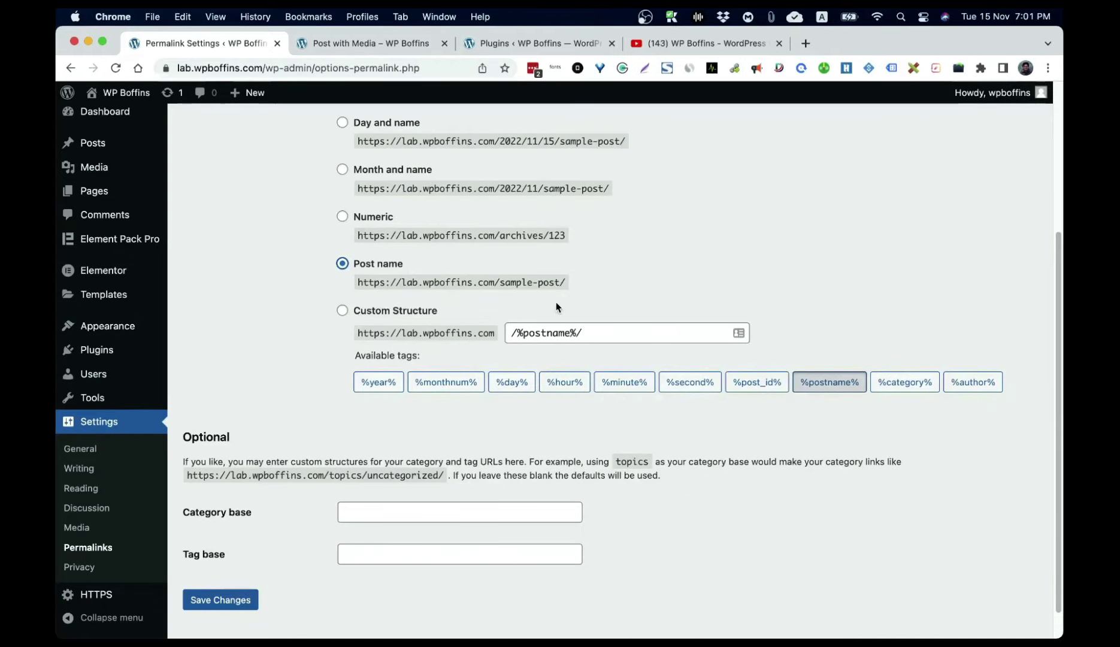
{"action": "left_click", "coordinate": [377, 319]}
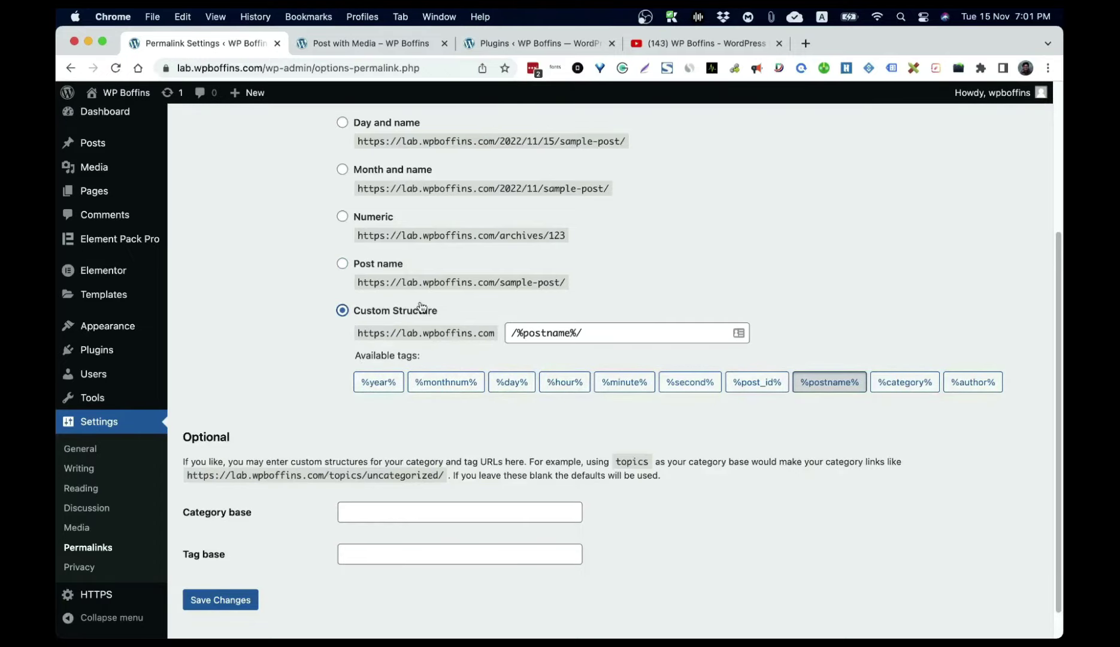
{"action": "left_click", "coordinate": [343, 264]}
{"action": "scroll", "coordinate": [357, 273], "scroll_direction": "up", "scroll_amount": 3}
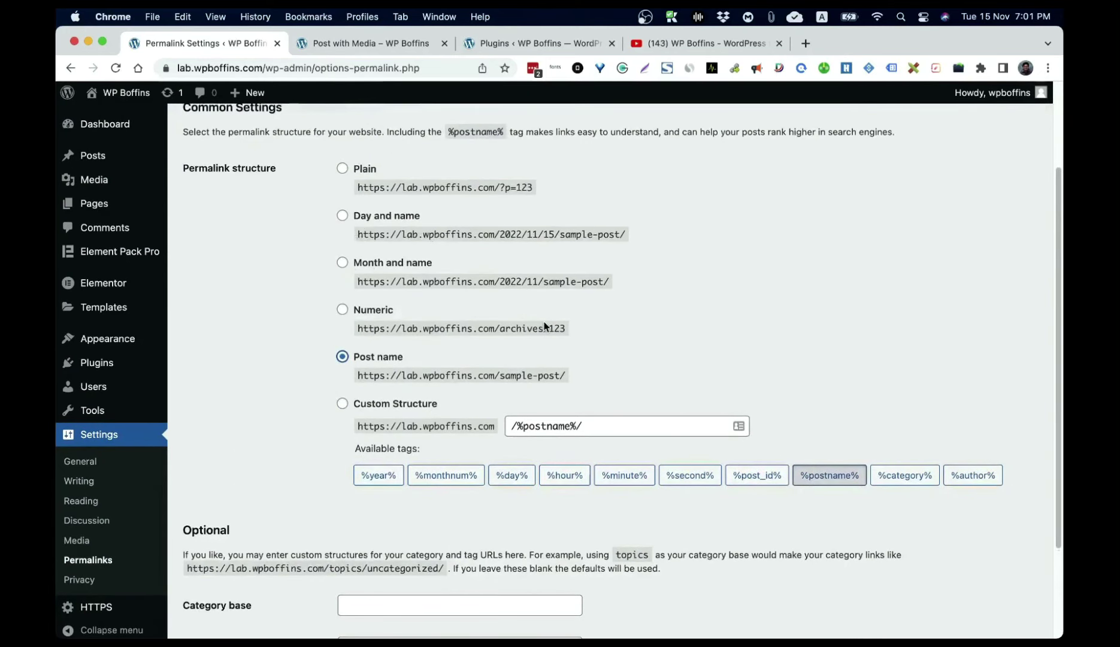
{"action": "scroll", "coordinate": [545, 326], "scroll_direction": "down", "scroll_amount": 4}
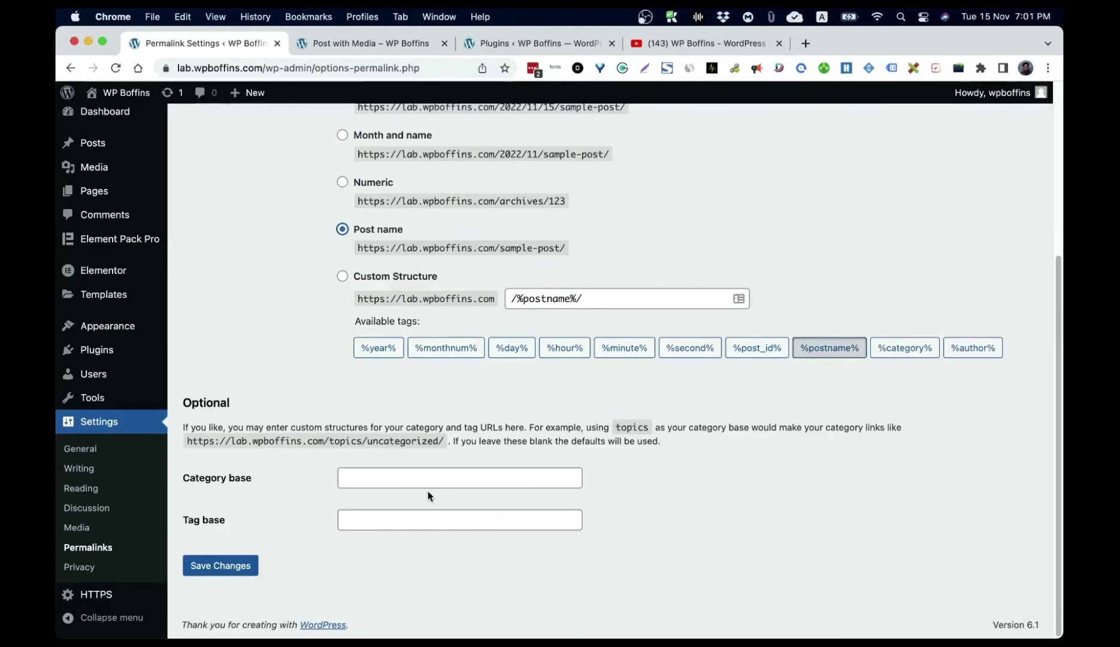
{"action": "left_click", "coordinate": [232, 564]}
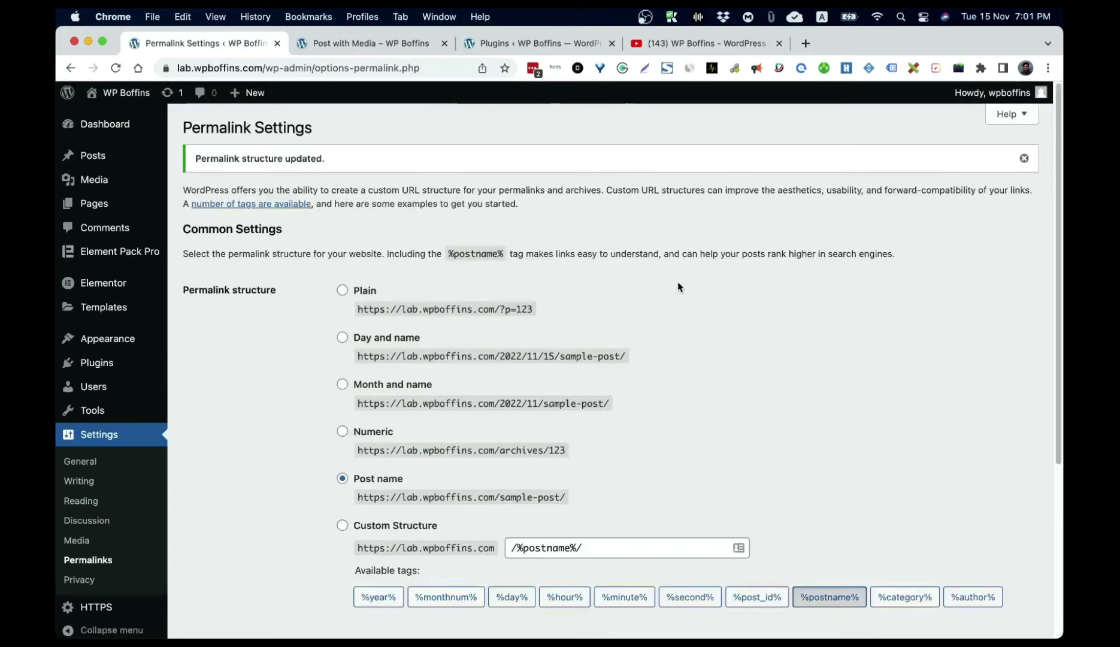
{"action": "scroll", "coordinate": [679, 287], "scroll_direction": "down", "scroll_amount": 5}
Step: In Privacy settings, keep the existing Privacy Policy page as the site's policy page
{"action": "left_click", "coordinate": [87, 570]}
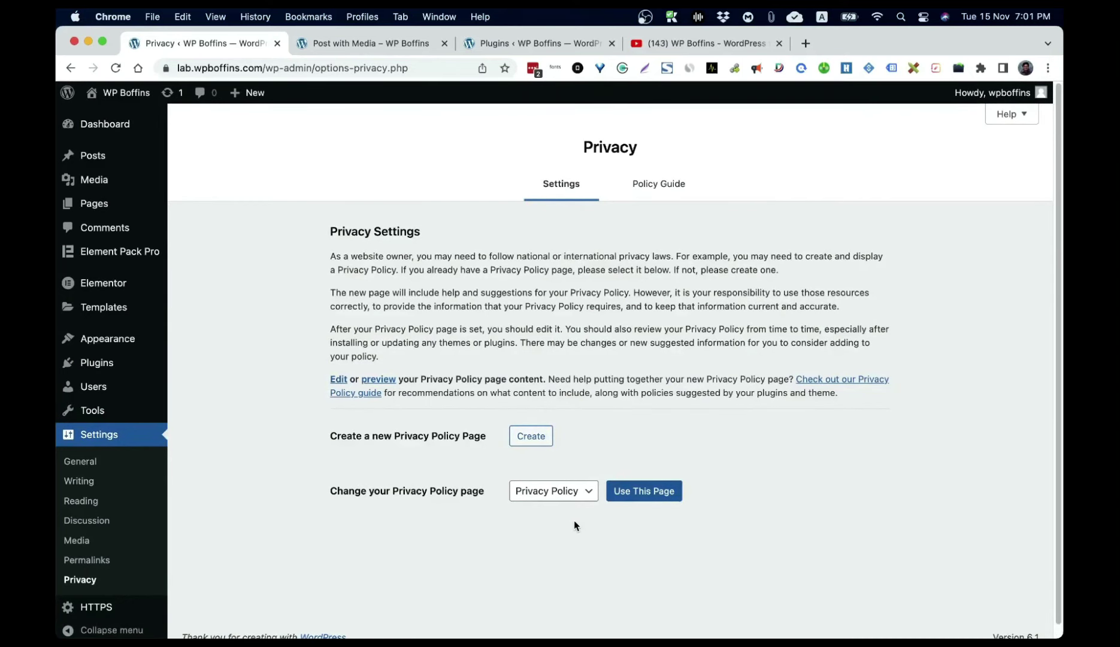
{"action": "left_click", "coordinate": [569, 490]}
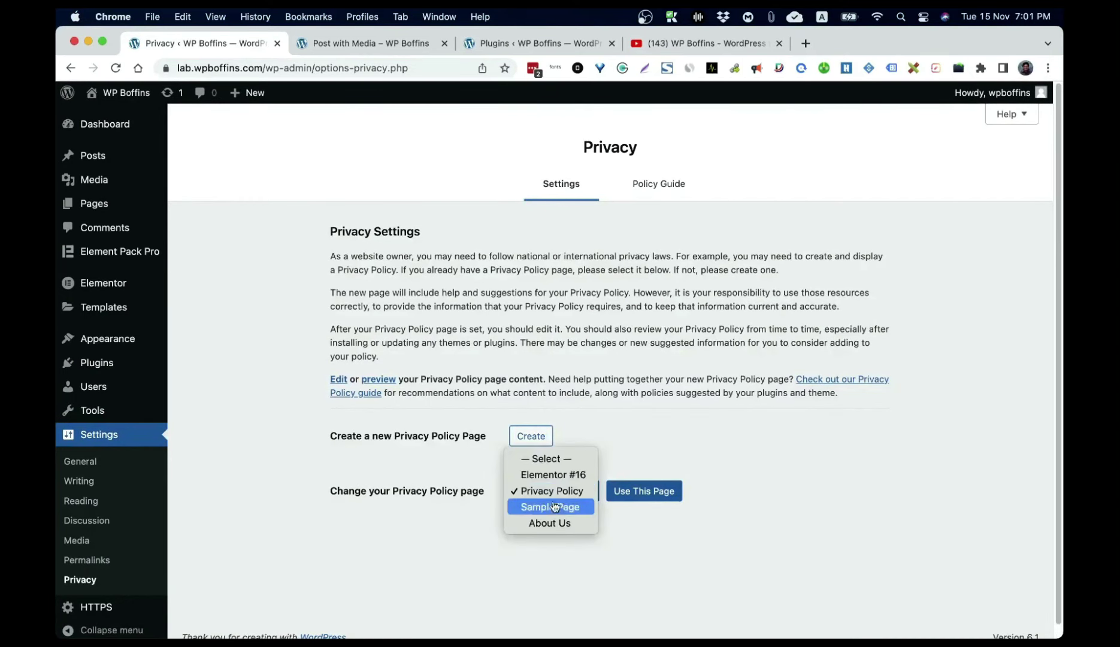
{"action": "left_click", "coordinate": [538, 496]}
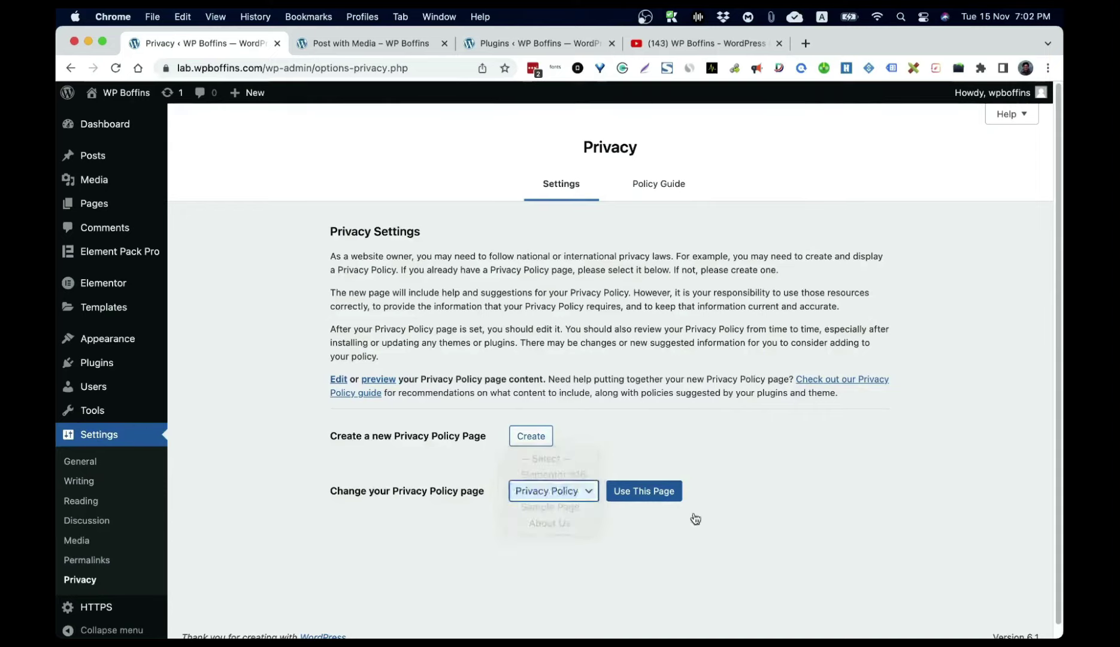
{"action": "left_click", "coordinate": [563, 495]}
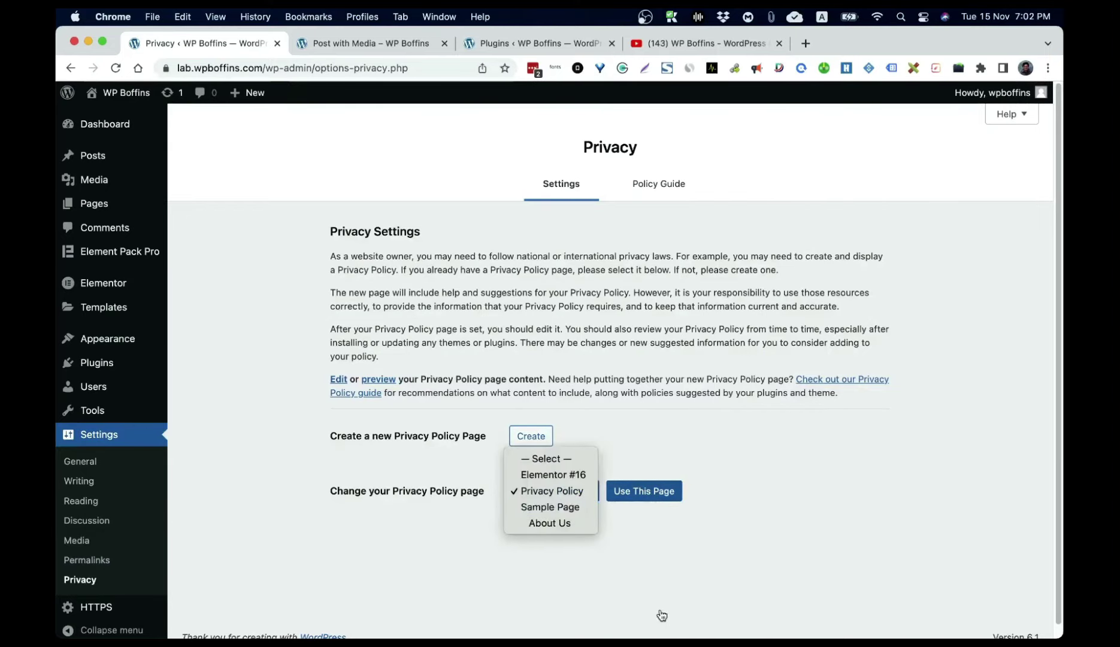
{"action": "left_click", "coordinate": [670, 566]}
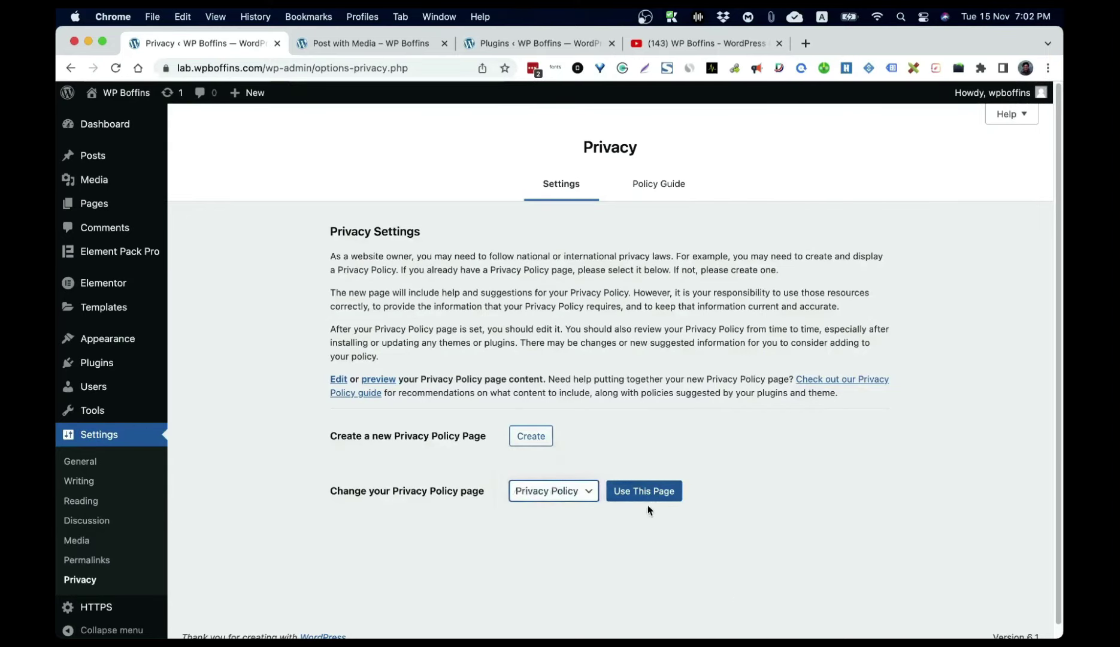
Step: Review the Privacy Policy page's draft content in the editor, then return to Pages
{"action": "left_click", "coordinate": [103, 207]}
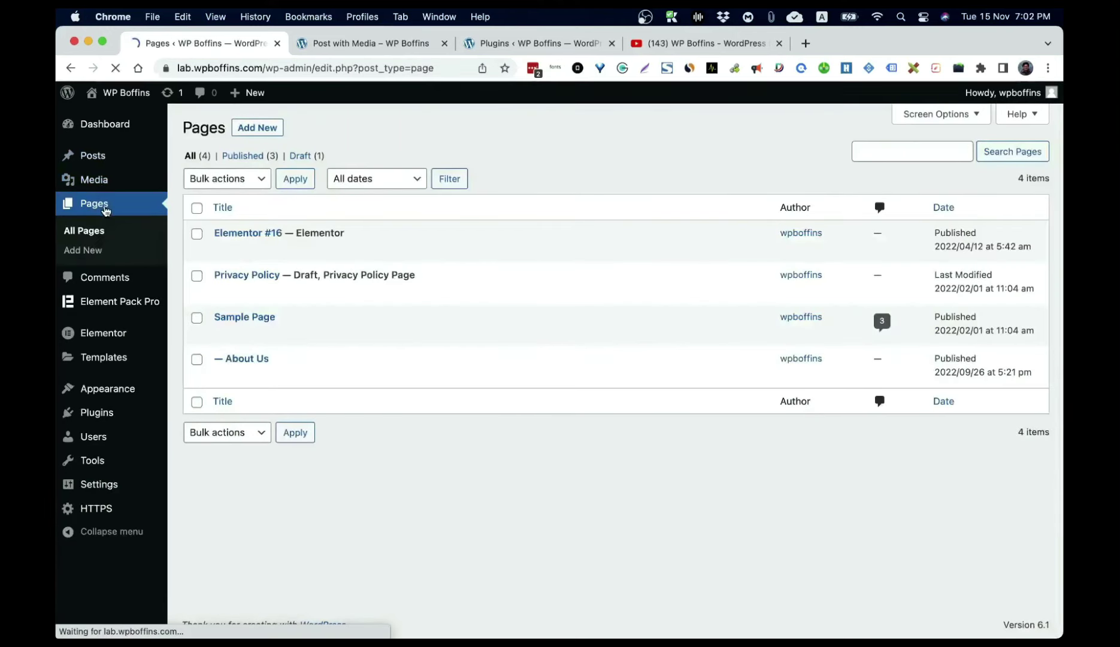
{"action": "left_click", "coordinate": [267, 281]}
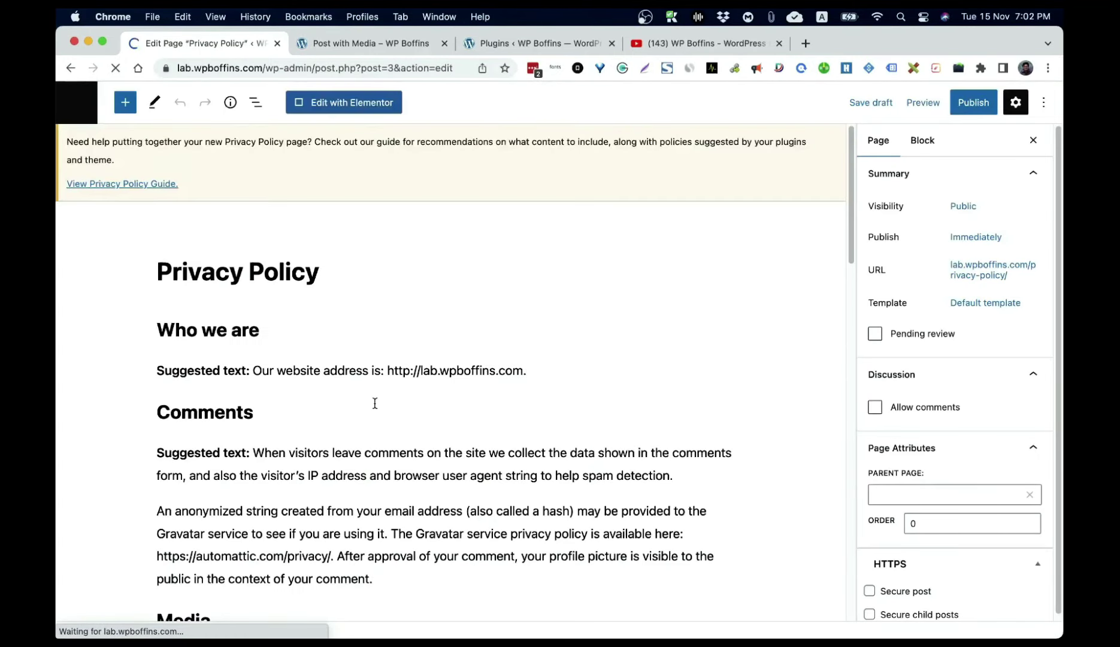
{"action": "scroll", "coordinate": [572, 401], "scroll_direction": "down", "scroll_amount": 15}
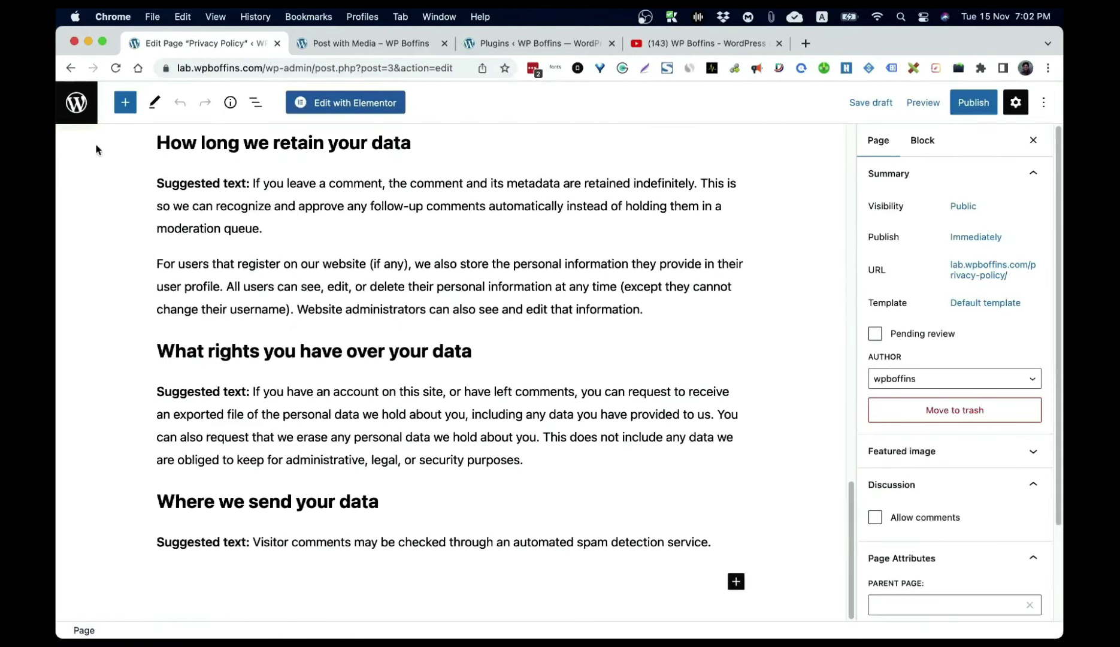
{"action": "left_click", "coordinate": [76, 103]}
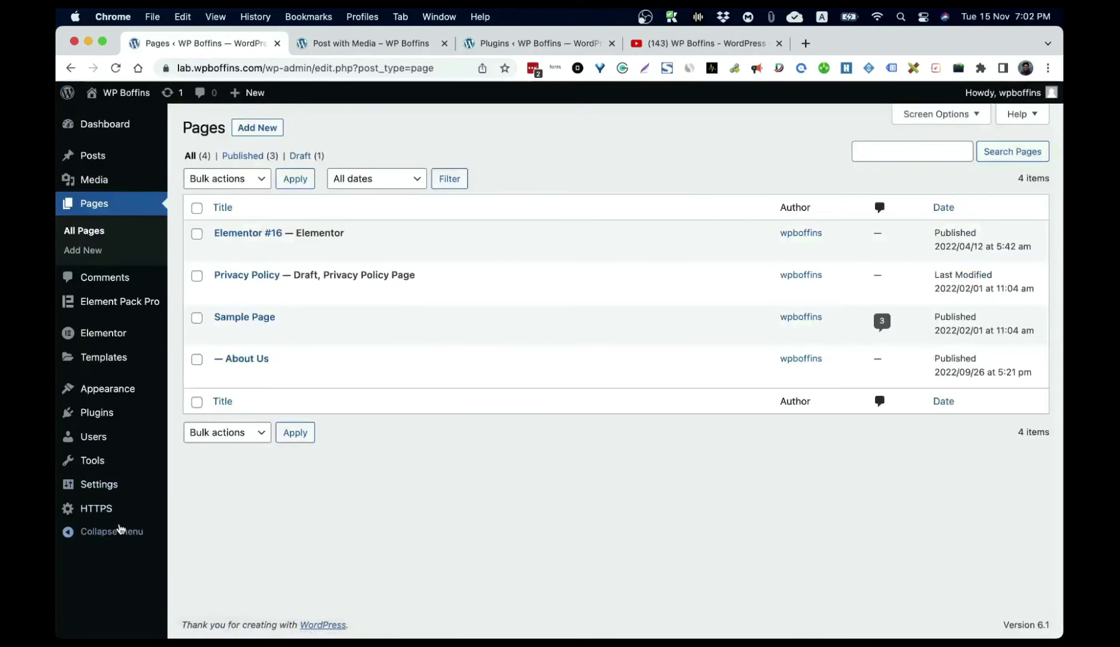
Step: Glance at General settings, revisit Privacy settings, then go to the HTTPS settings page
{"action": "left_click", "coordinate": [99, 487]}
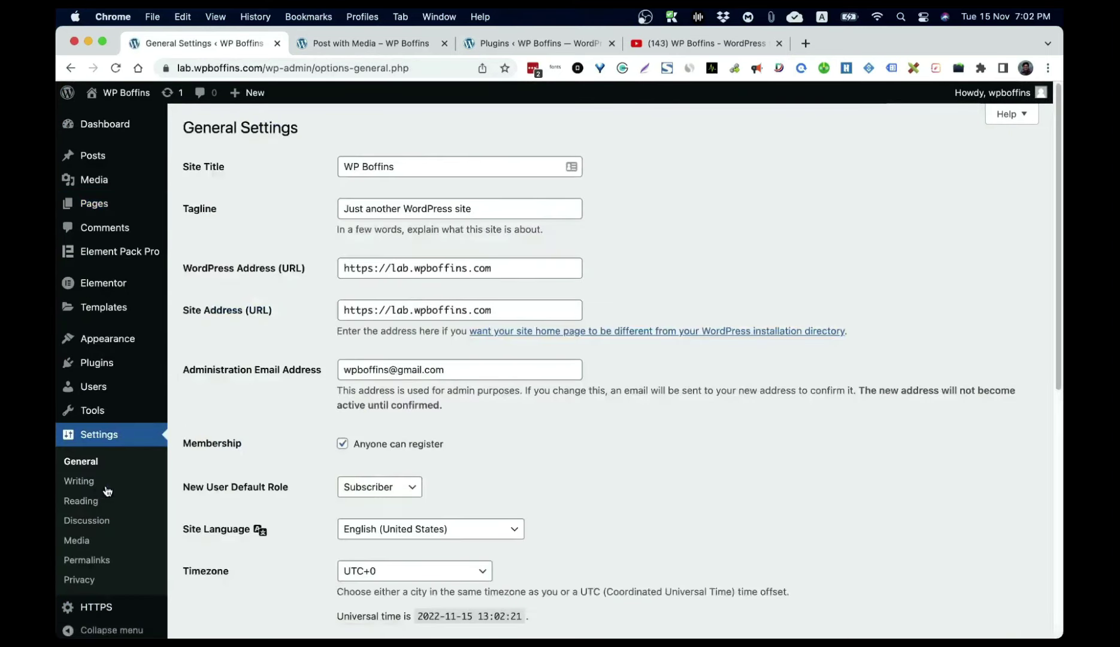
{"action": "scroll", "coordinate": [658, 516], "scroll_direction": "down", "scroll_amount": 10}
{"action": "left_click", "coordinate": [83, 568]}
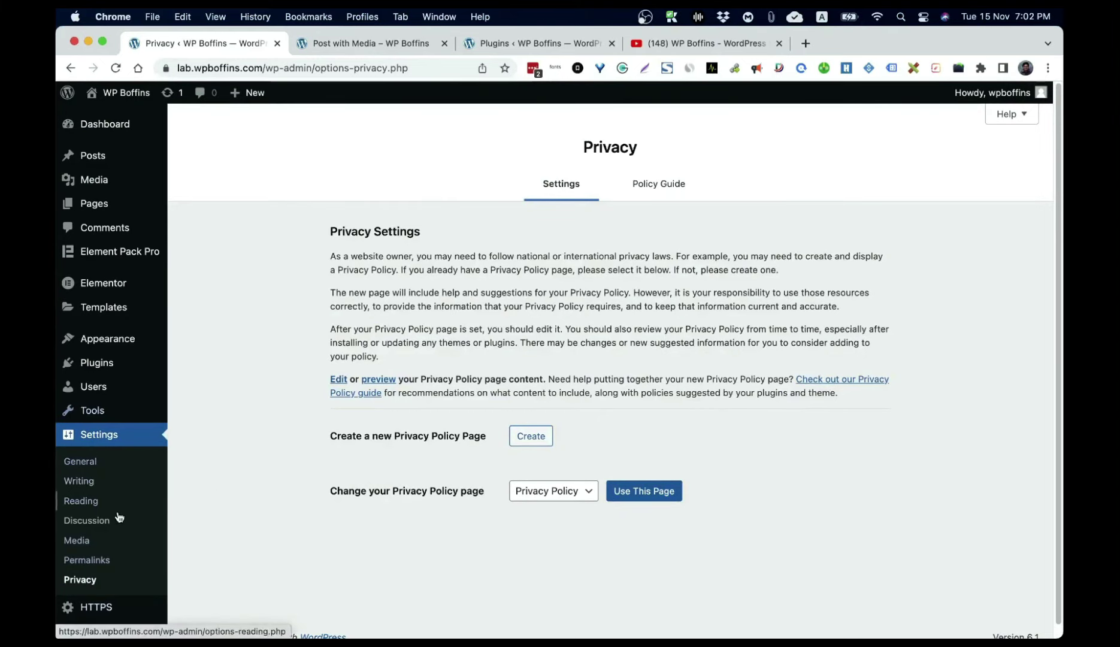
{"action": "left_click", "coordinate": [94, 607]}
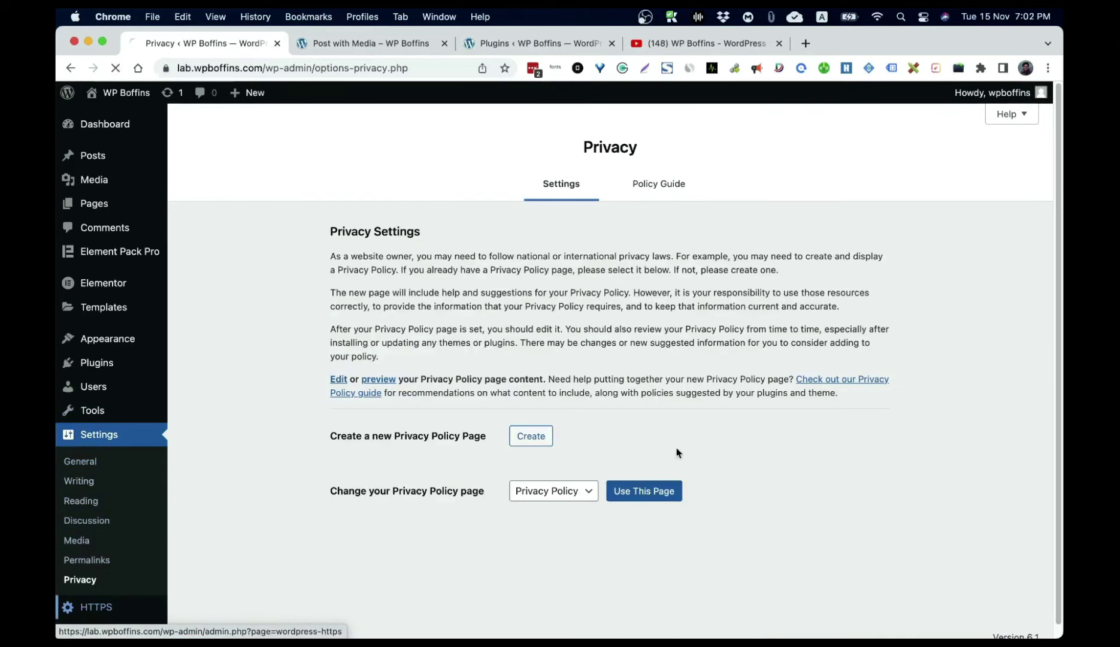